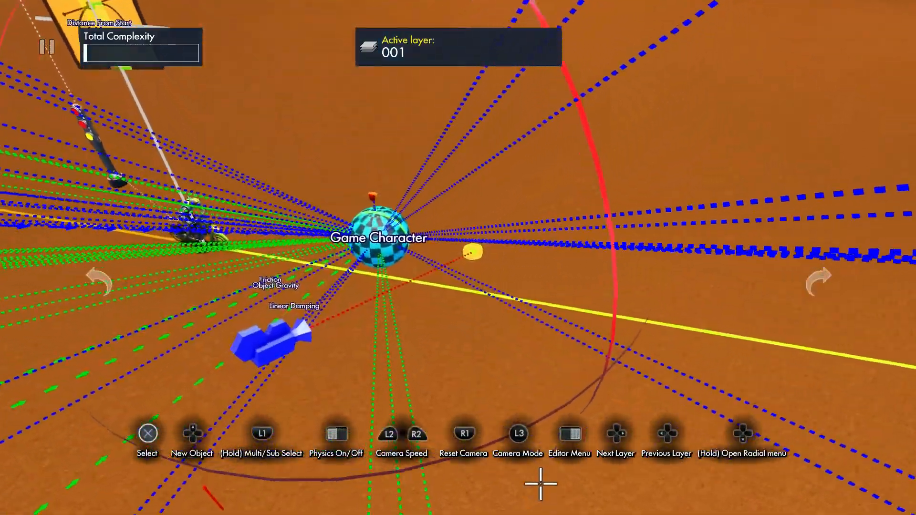
Toggle the Always show visualization option of the Physics Activation object above the Game Character sphere.
click(449, 164)
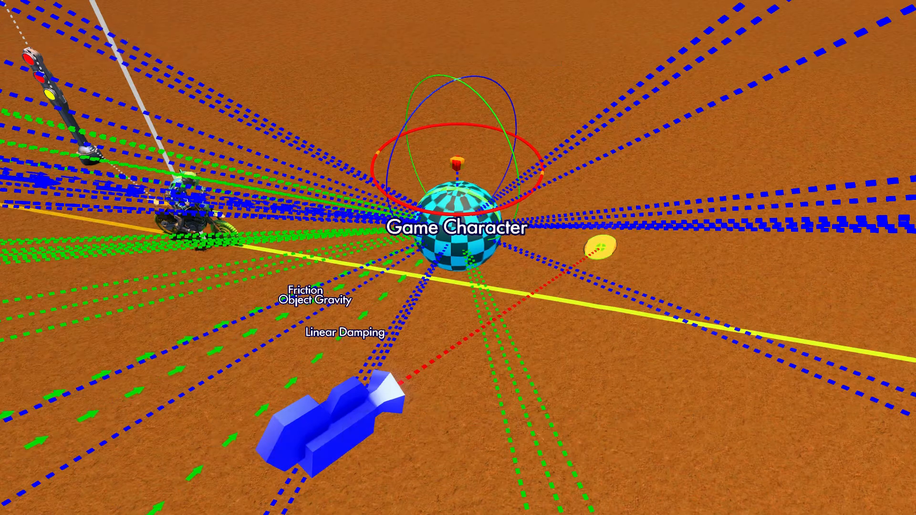
key(Down)
key(Down)
key(Down)
key(Down)
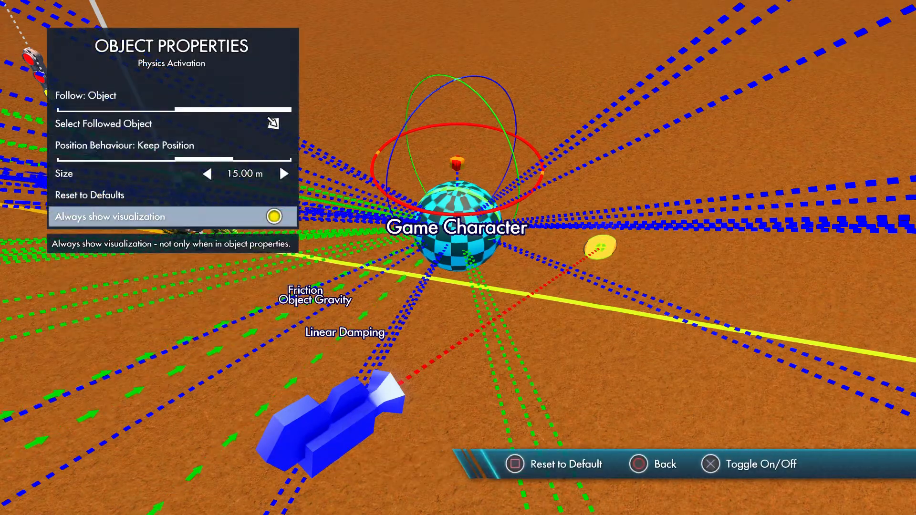
key(Return)
key(Escape)
key(Escape)
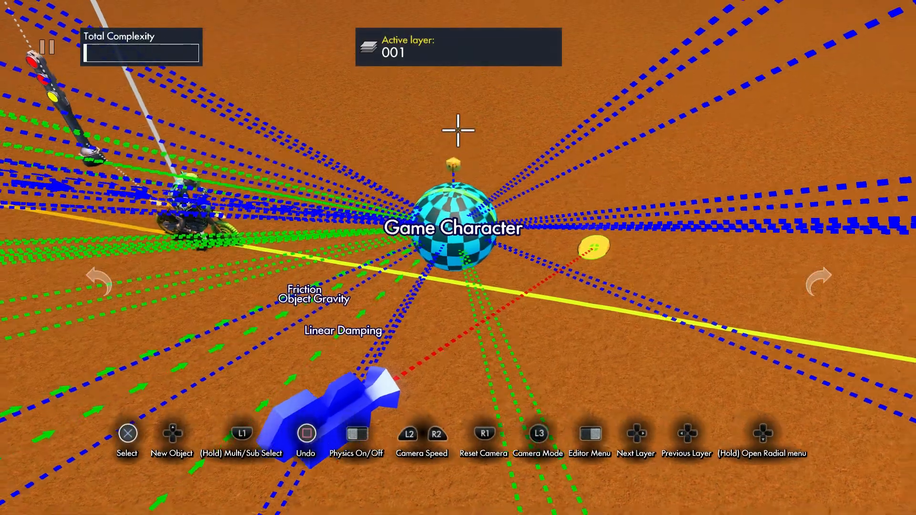
Start adding a new object and open the Riders of the Rustlands object category.
key(Up)
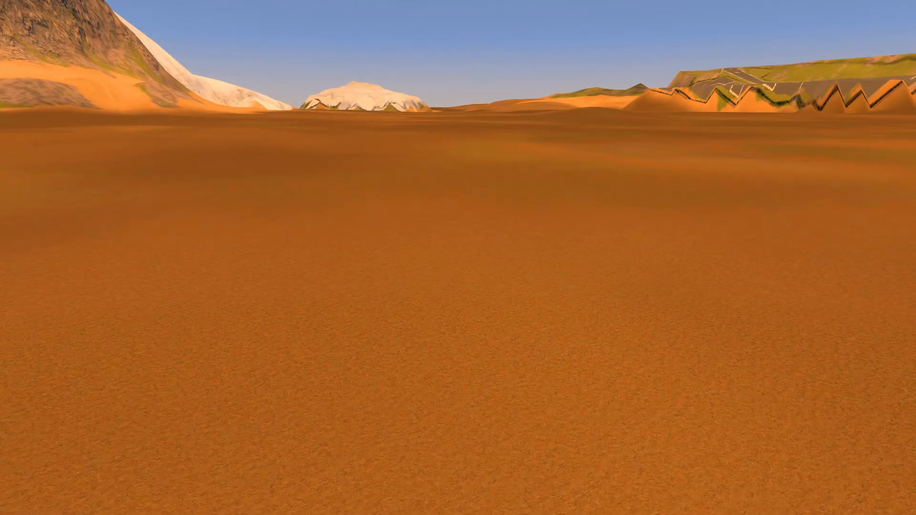
key(Right)
key(Right)
key(Right)
key(Right)
key(Right)
key(Right)
key(Right)
key(Right)
key(Right)
key(Right)
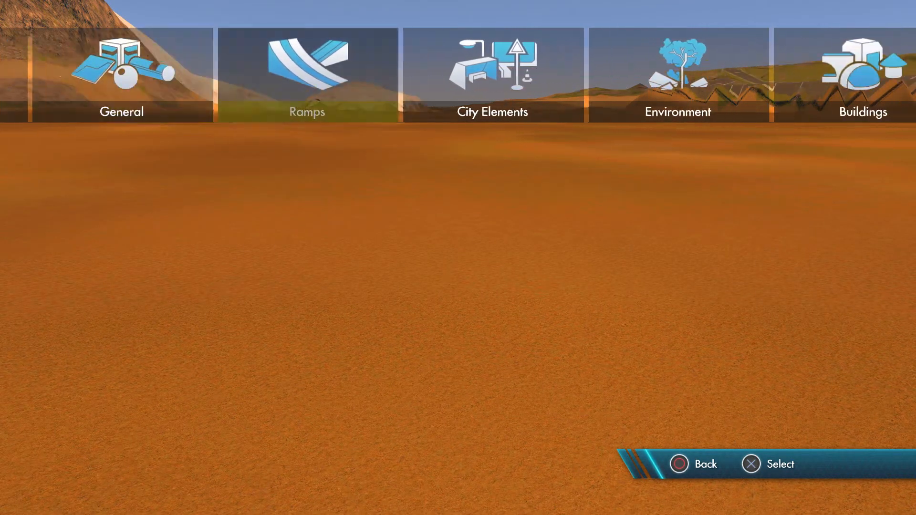
key(Right)
key(Right)
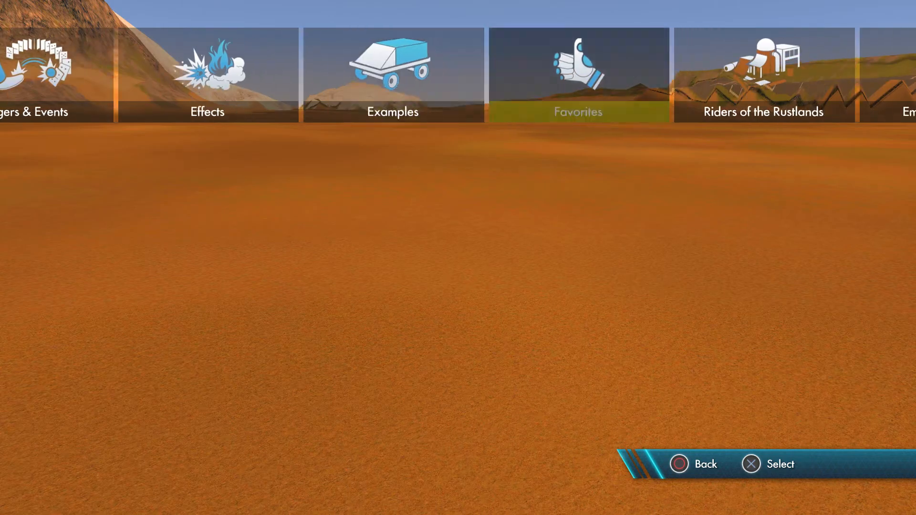
key(Right)
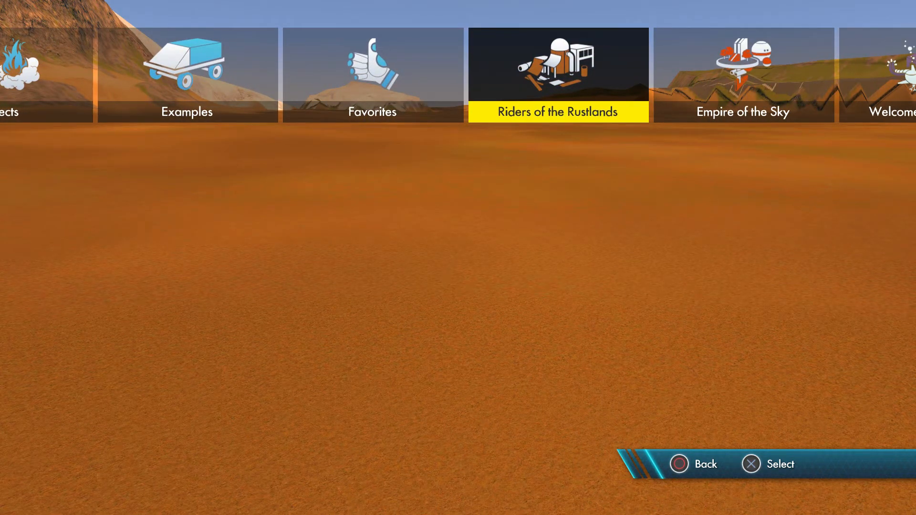
key(Right)
key(Right)
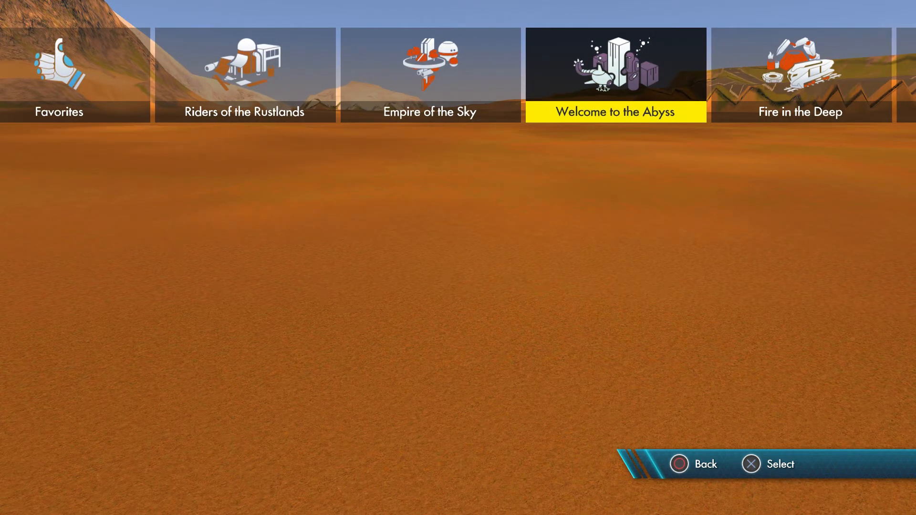
key(Left)
key(Left)
key(Return)
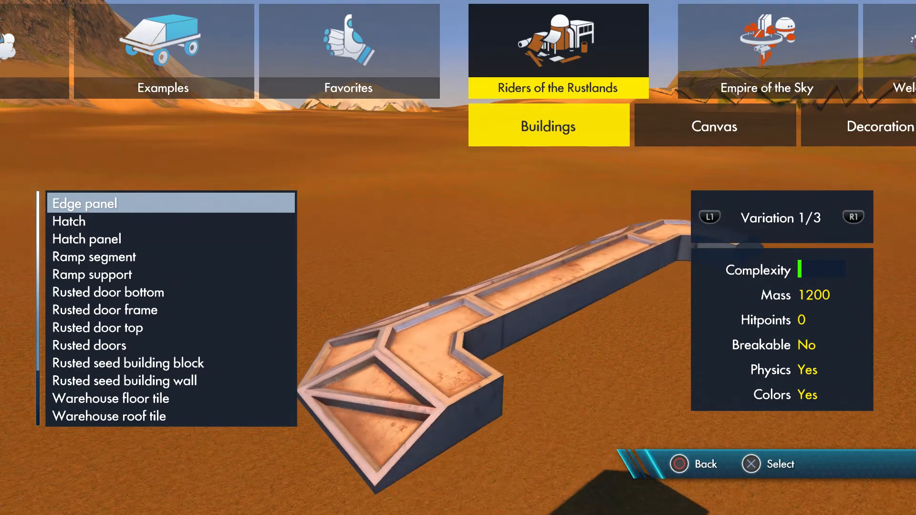
Choose the Warehouse floor tile from the Rustlands Buildings and place it on the open sand.
key(Down)
key(Down)
key(Down)
key(Down)
key(Down)
key(Down)
key(Down)
key(Down)
key(Down)
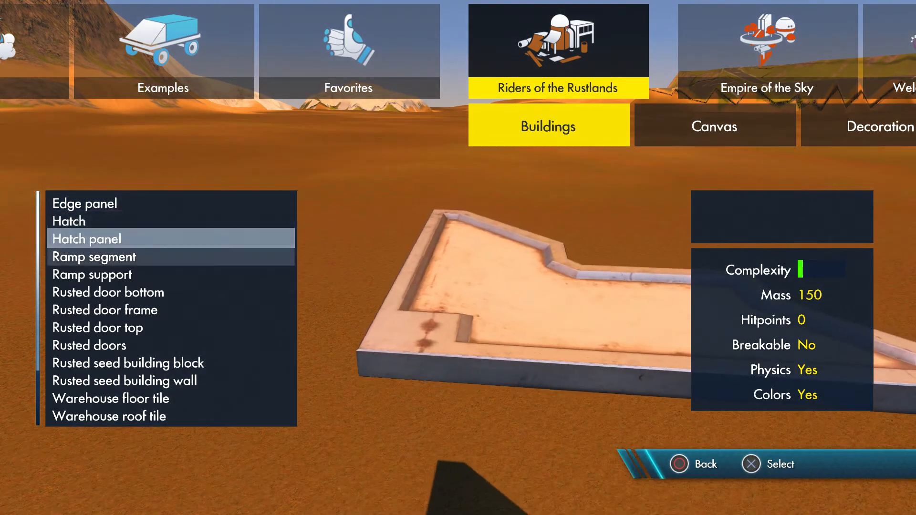
key(Down)
key(Down)
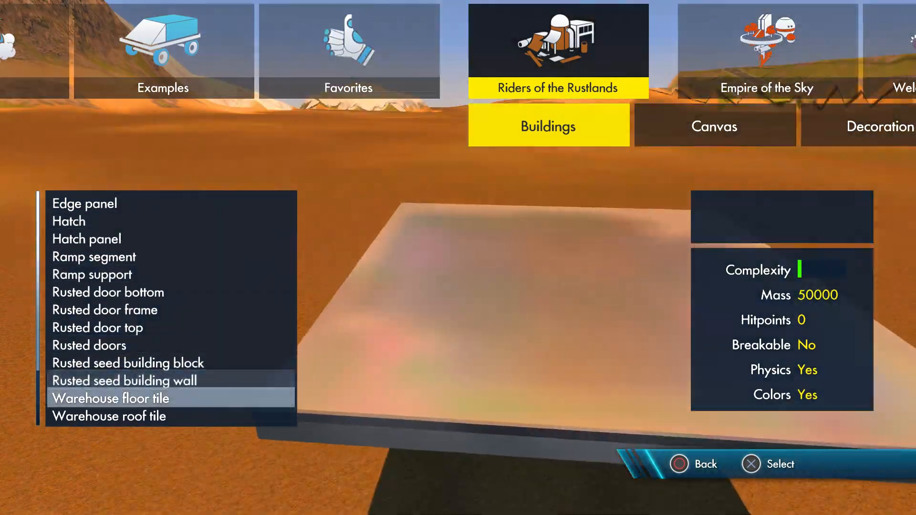
key(Down)
key(Up)
key(Return)
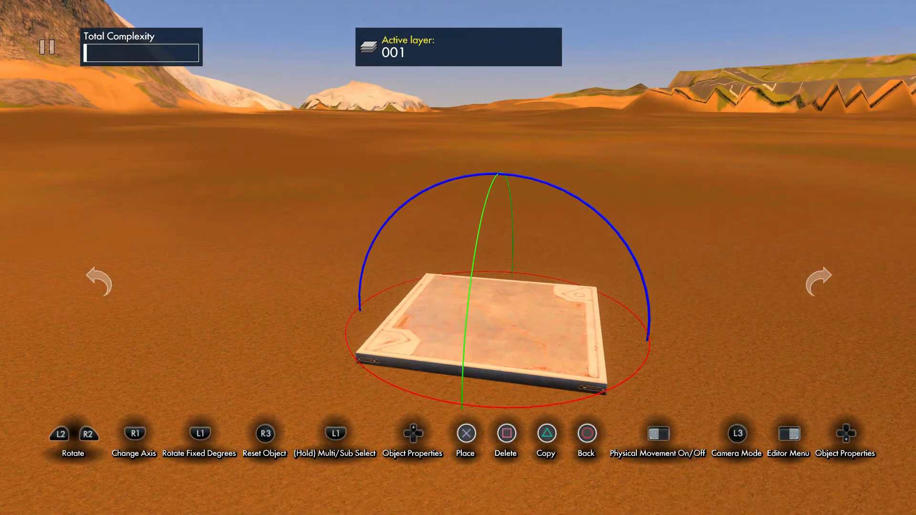
key(Return)
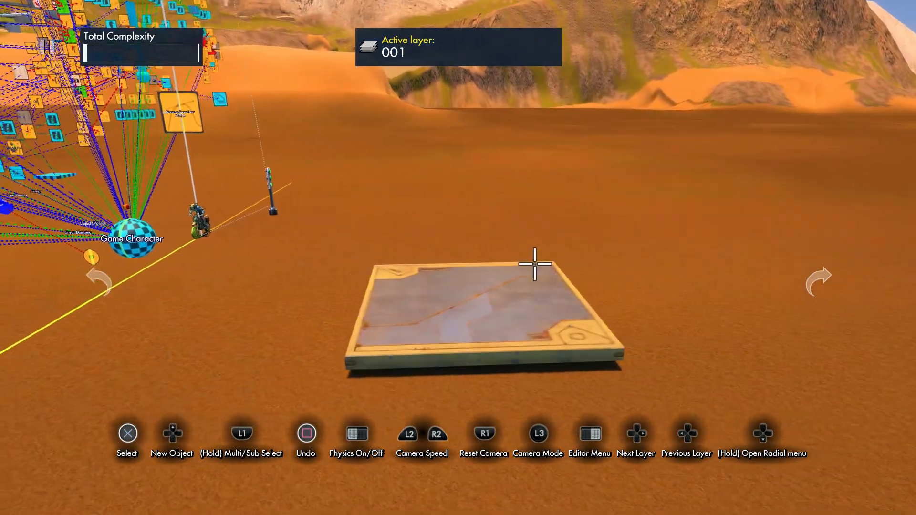
Make a copy of the warehouse floor tile and place it raised in the air above the original.
click(527, 290)
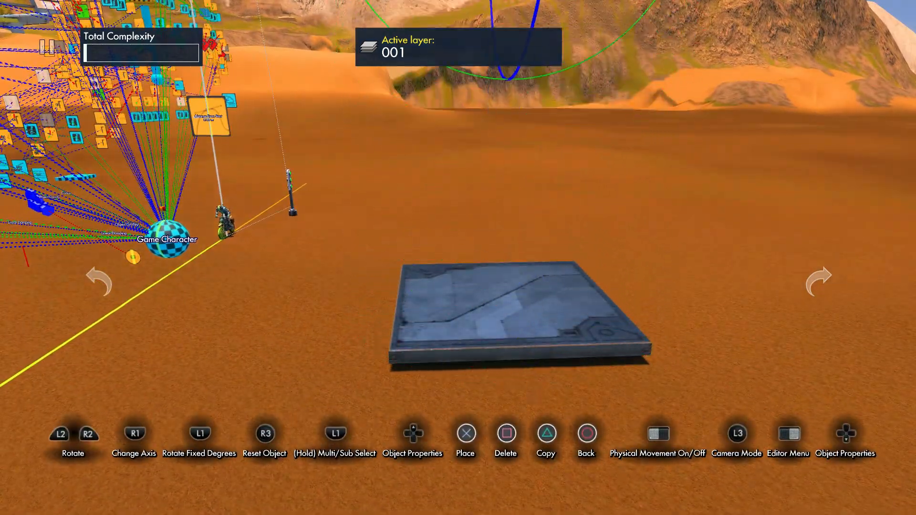
key(Return)
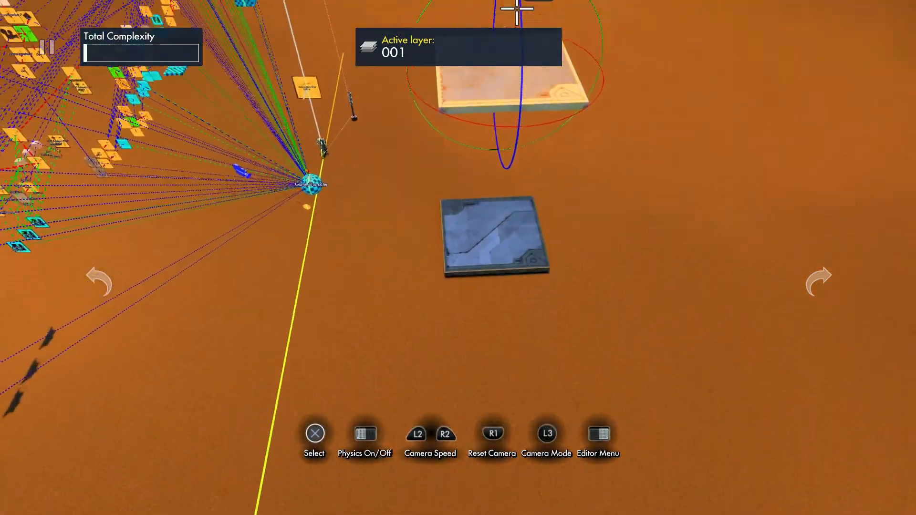
click(516, 8)
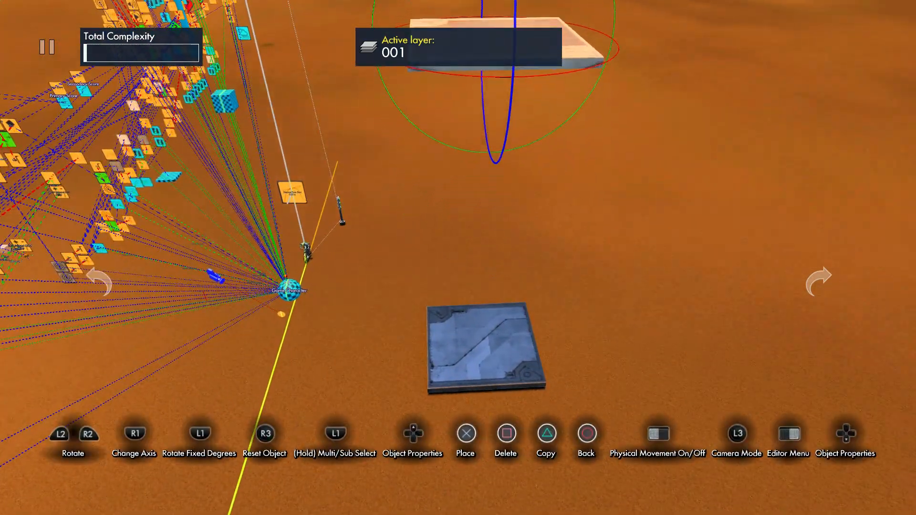
key(Return)
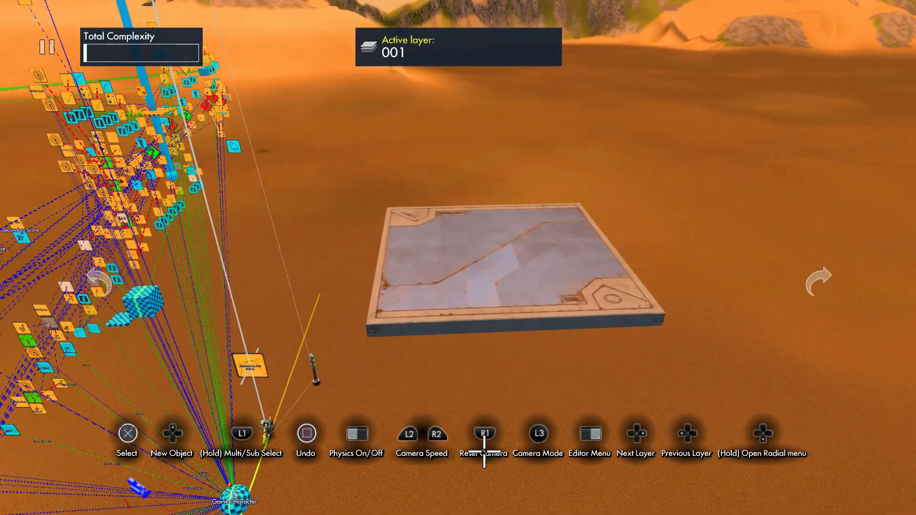
Place a copy of the raised floor tile flush against its side, and undo the last change.
click(487, 315)
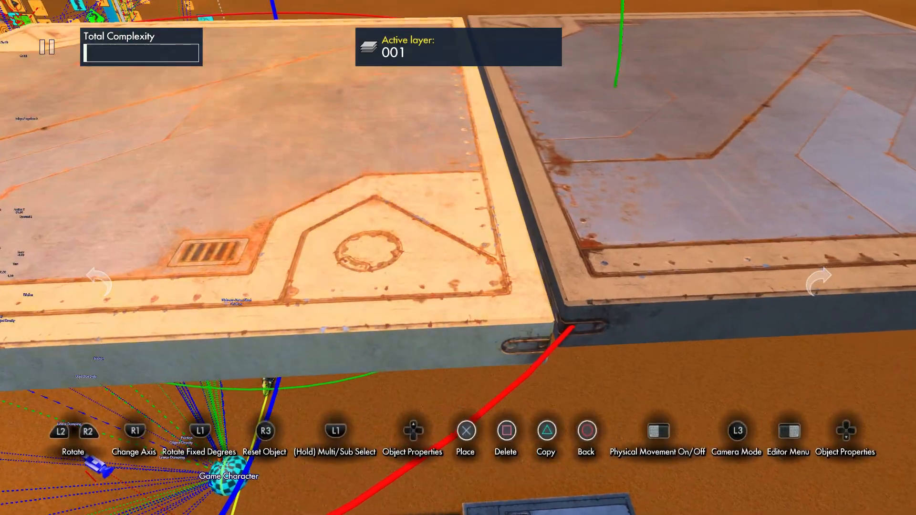
click(194, 127)
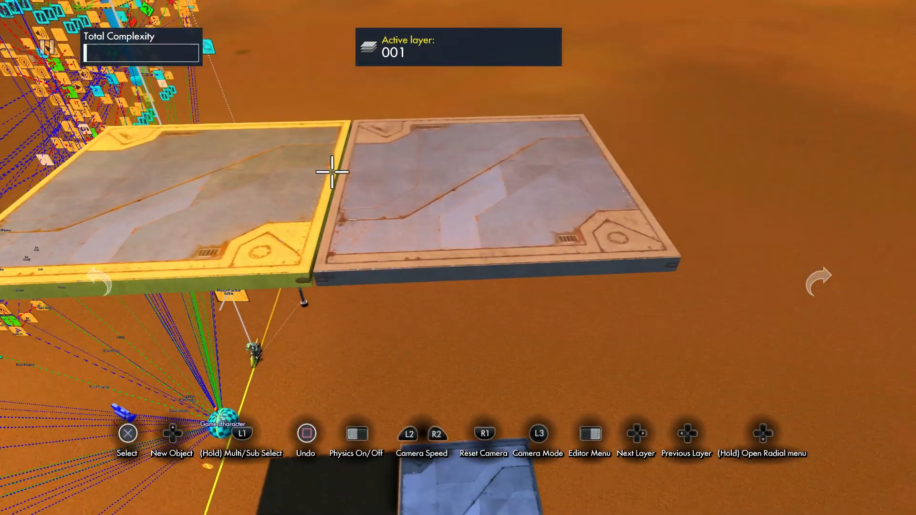
key(ctrl+z)
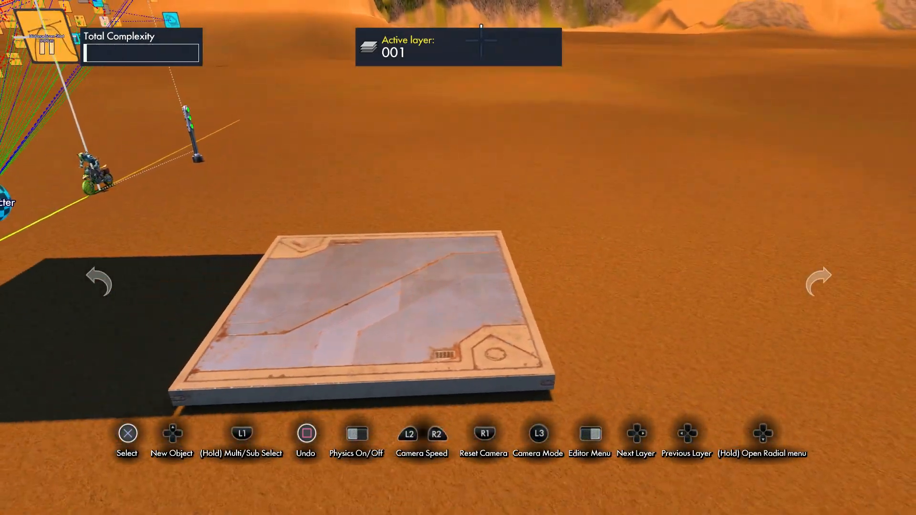
Insert a Worn components piece from the Rustlands Buildings above the ground-level floor tile.
key(Tab)
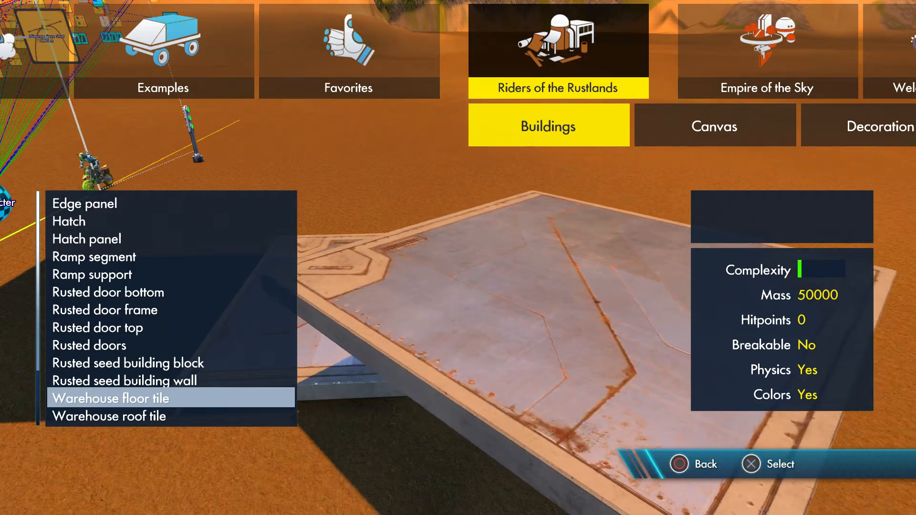
key(Return)
key(Tab)
key(Down)
key(Down)
key(Down)
key(Down)
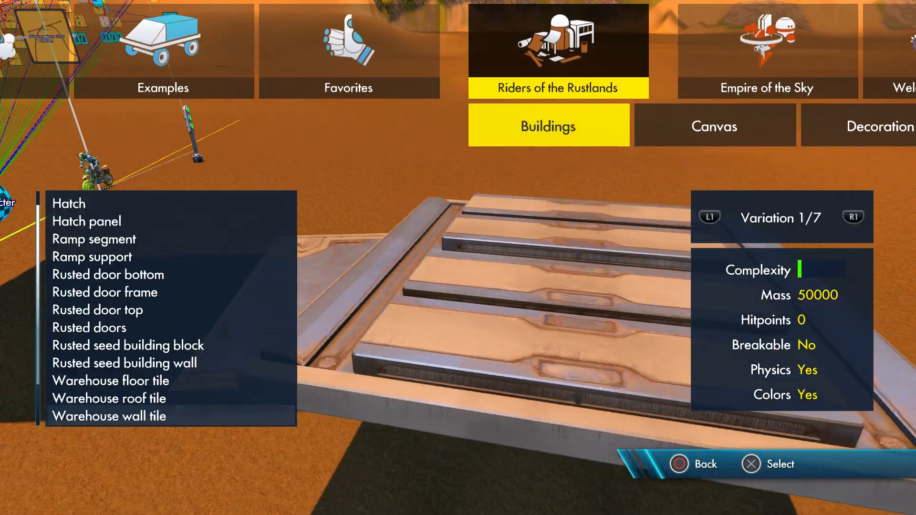
key(Down)
key(Return)
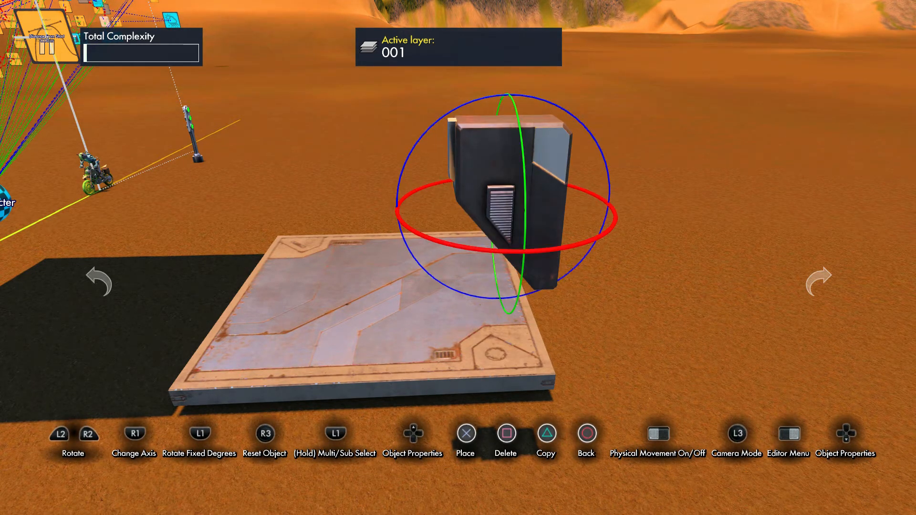
Rotate the worn component so its wide end faces down and stand it on the floor tile near the edge.
key(w)
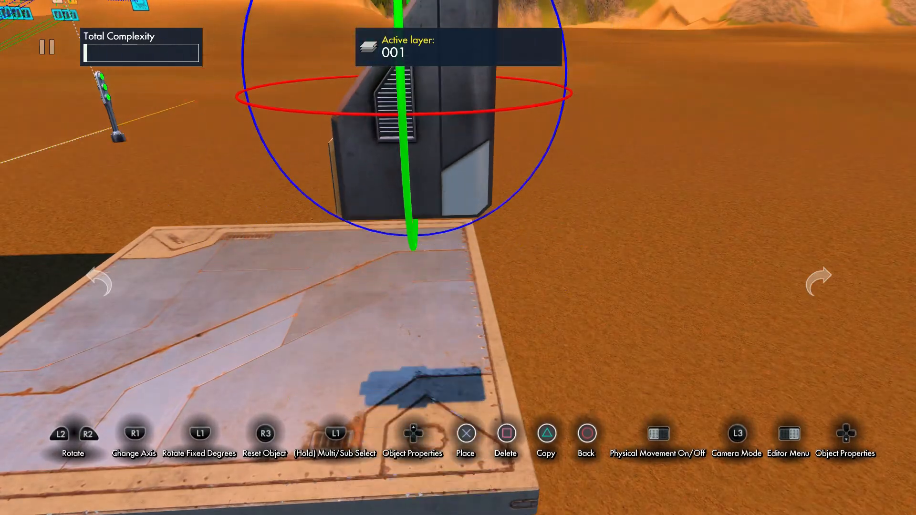
key(Escape)
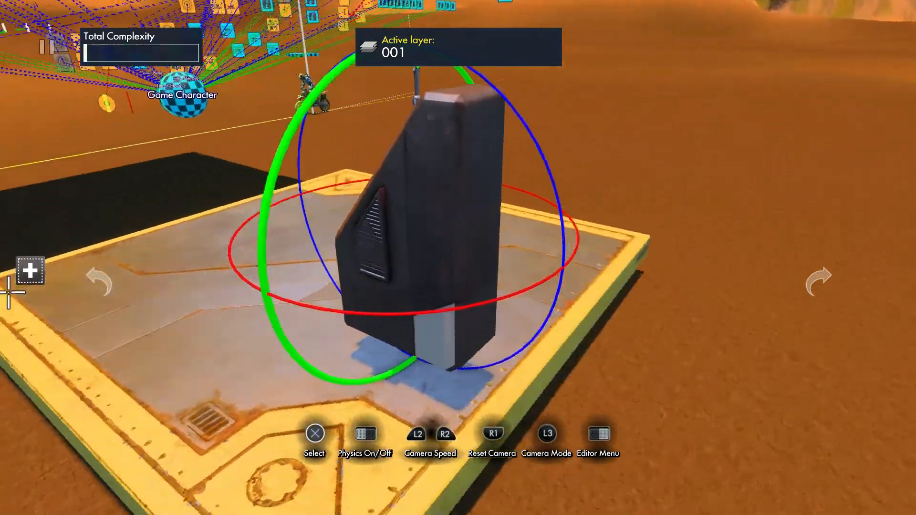
key(Tab)
key(Tab)
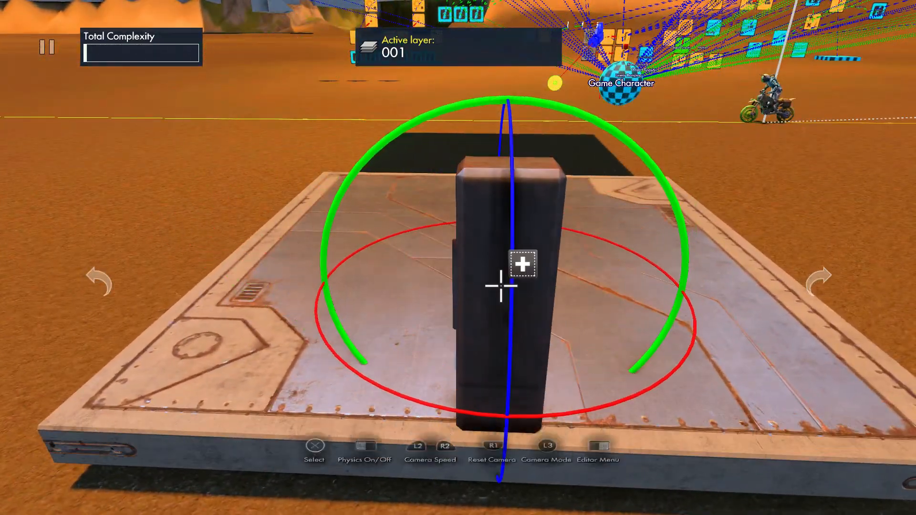
Browse for a new object in the Machinery group of the Welcome to the Abyss category.
key(Tab)
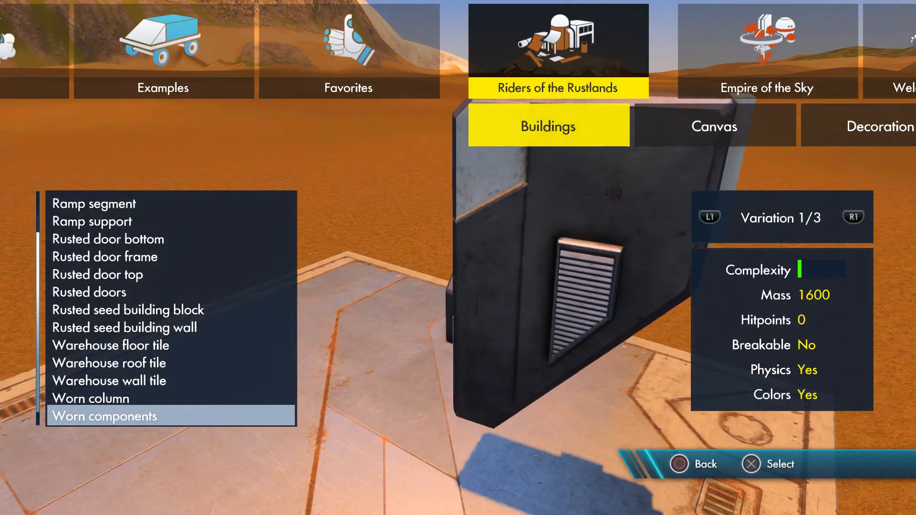
key(Escape)
key(Right)
key(Right)
key(Return)
key(Right)
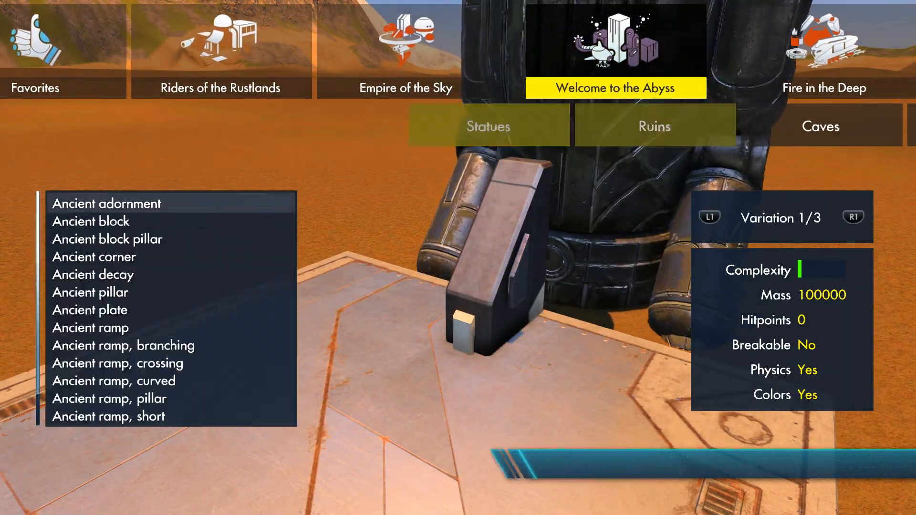
key(Right)
key(Right)
key(Right)
key(Right)
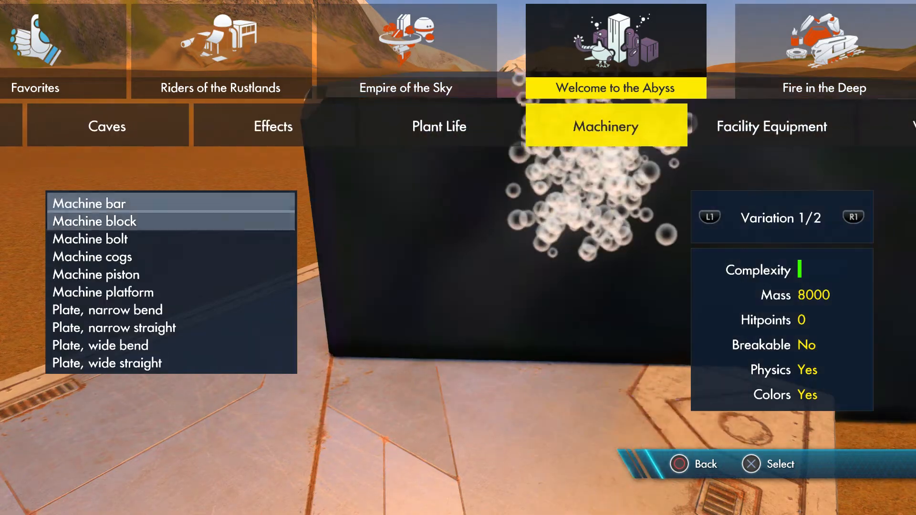
Insert a hexagonal nut from the Machine bolt objects and position it against the worn component's sloped face.
key(Down)
key(Down)
key(Return)
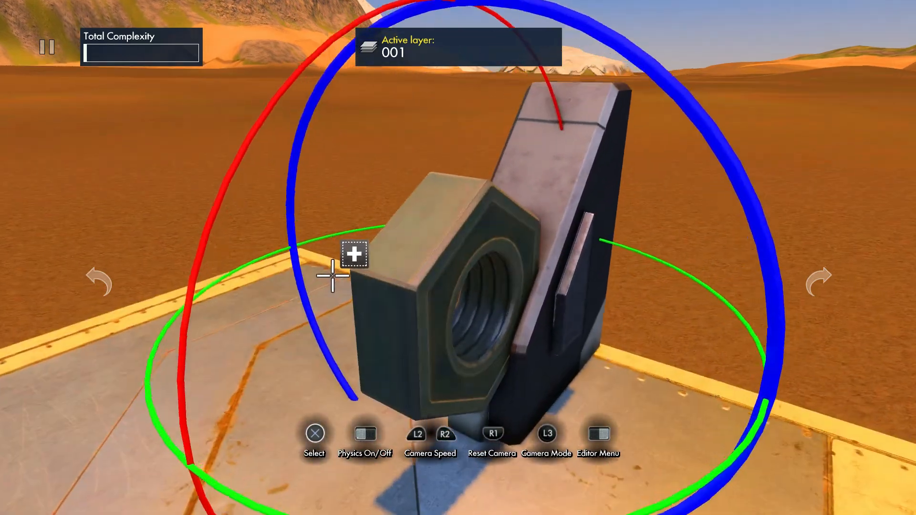
click(351, 253)
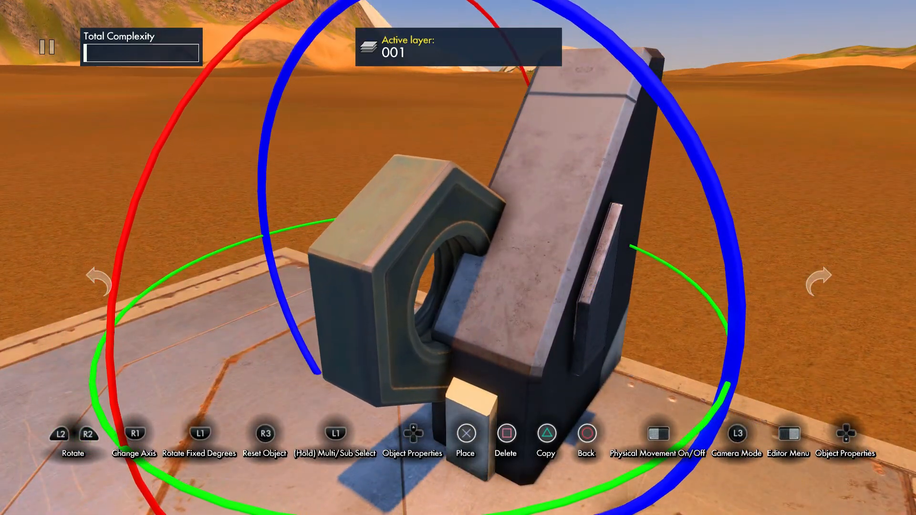
Copy the hexagonal nut twice, lining the copies up side by side into a row of three.
key(c)
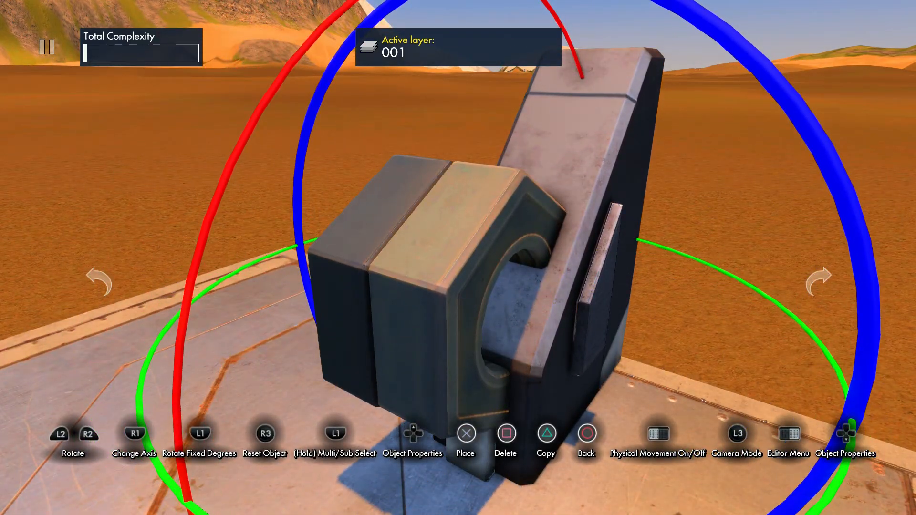
key(c)
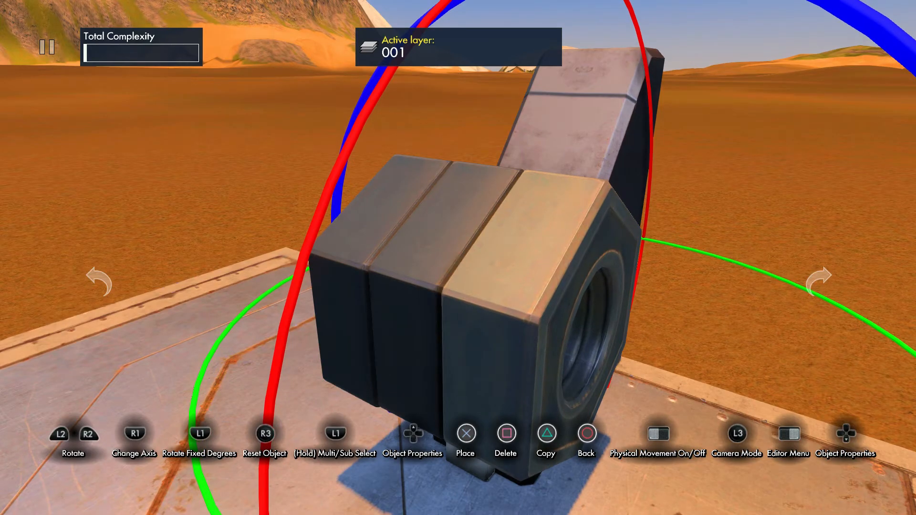
click(552, 321)
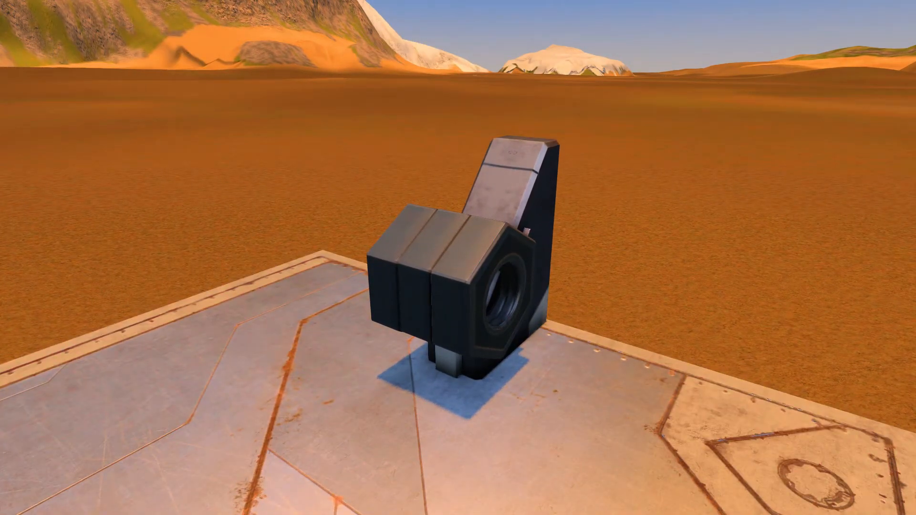
Insert a threaded bolt, turn it horizontal and fit it into the hole at one end of the nut row.
key(Tab)
key(Return)
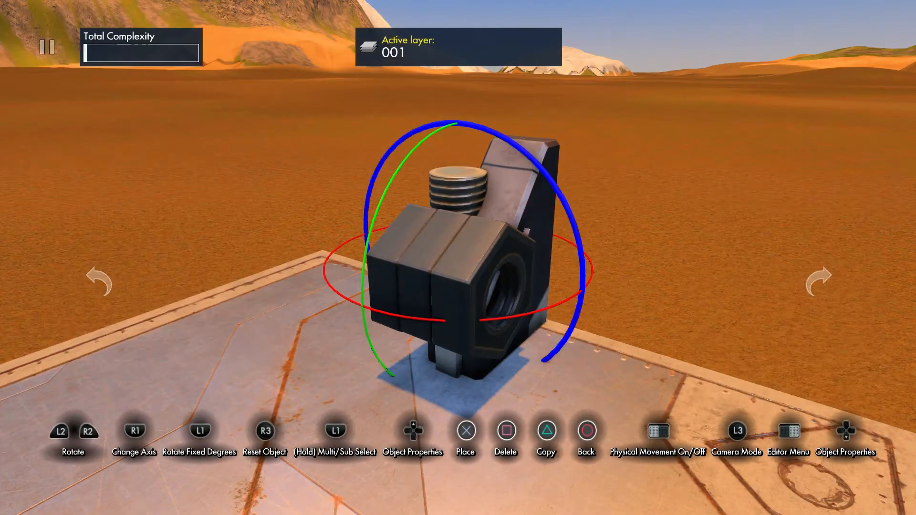
key(Down)
key(Escape)
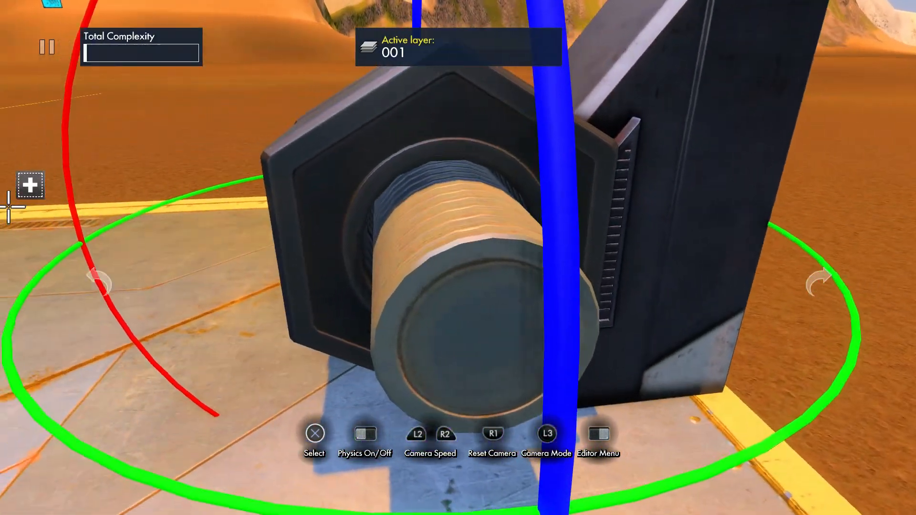
key(c)
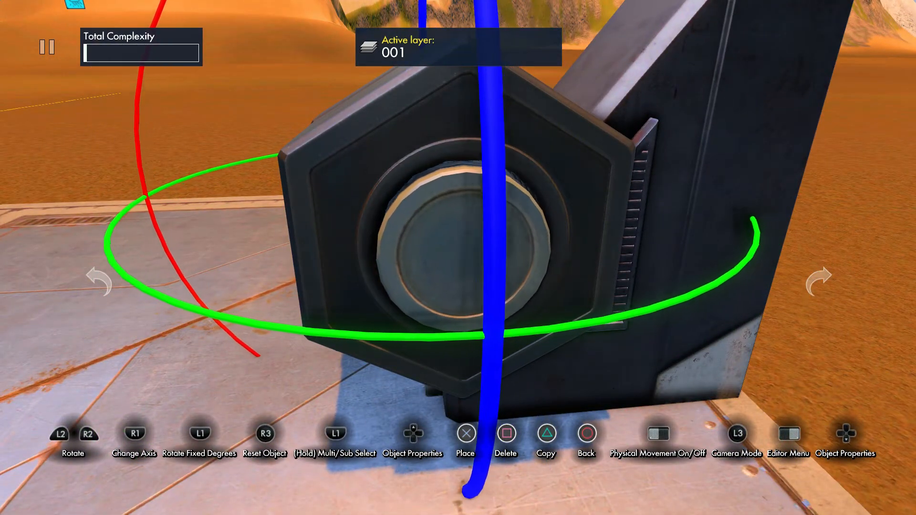
key(Escape)
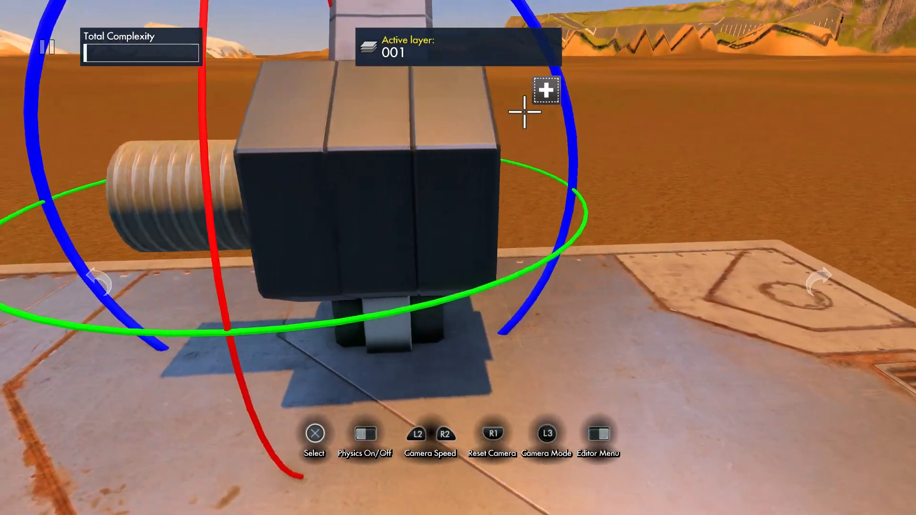
Copy the threaded bolt to the opposite end of the nut row so a bolt protrudes from each side.
key(c)
key(Escape)
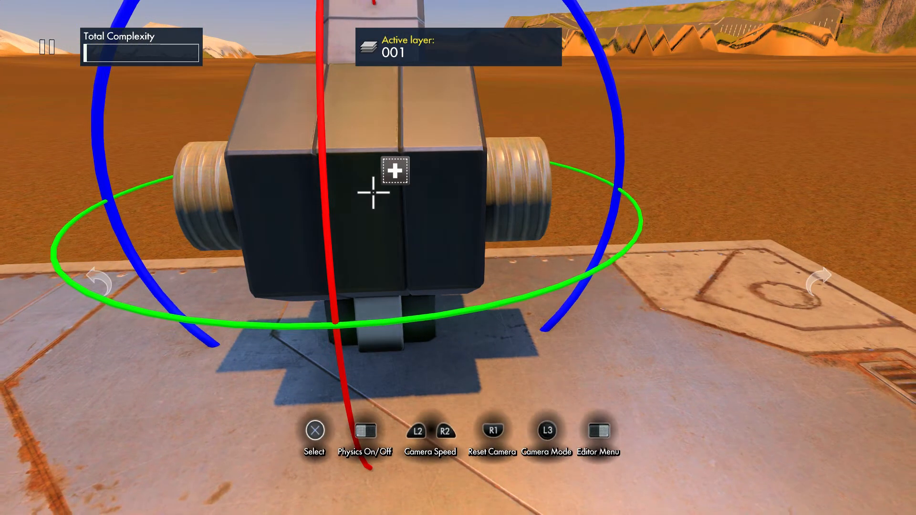
key(c)
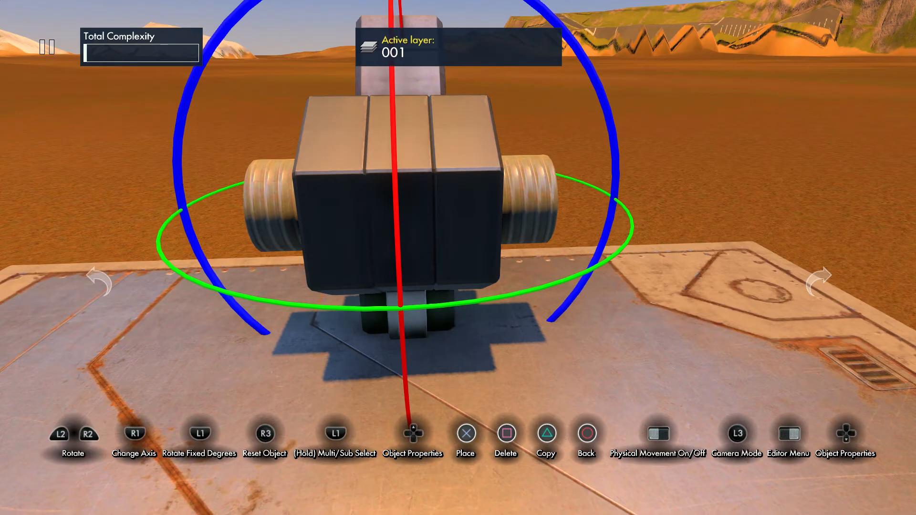
key(Escape)
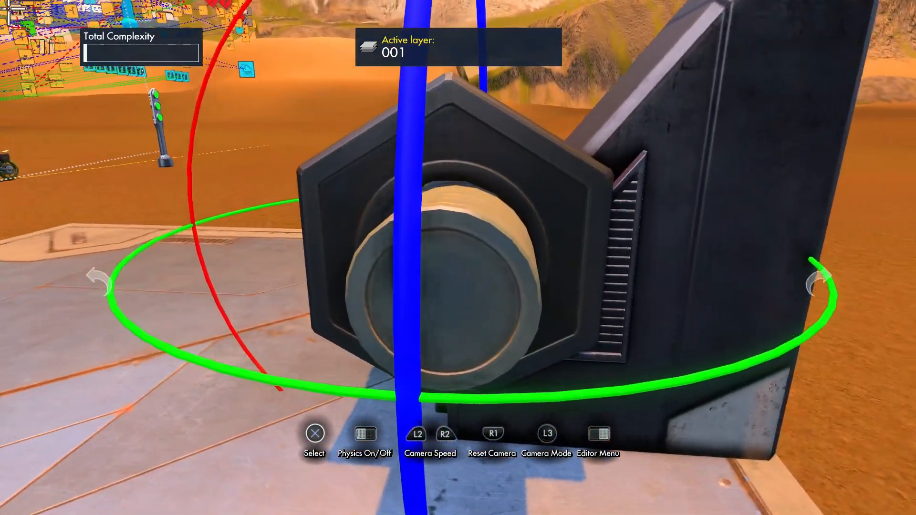
key(Escape)
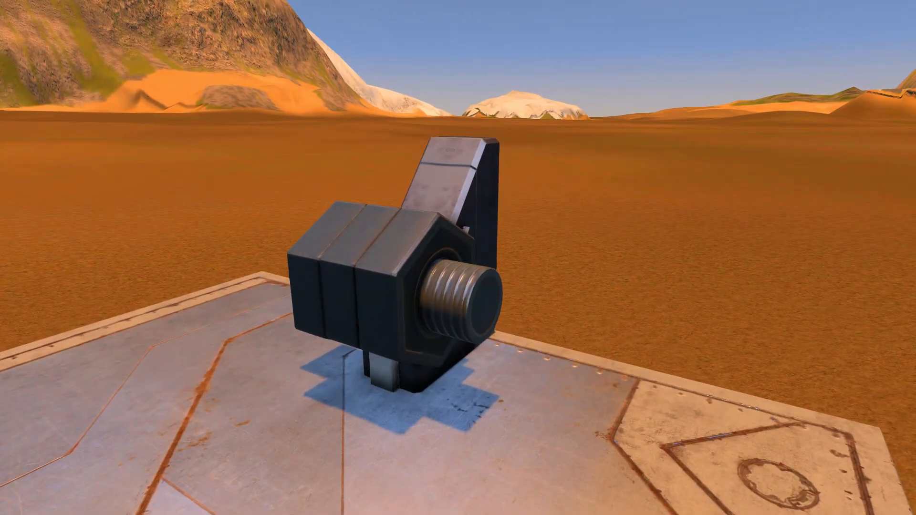
Insert variation 4 of the Machine bar from the Machinery group and stand it upright against the outer end of one bolt.
key(Down)
key(Down)
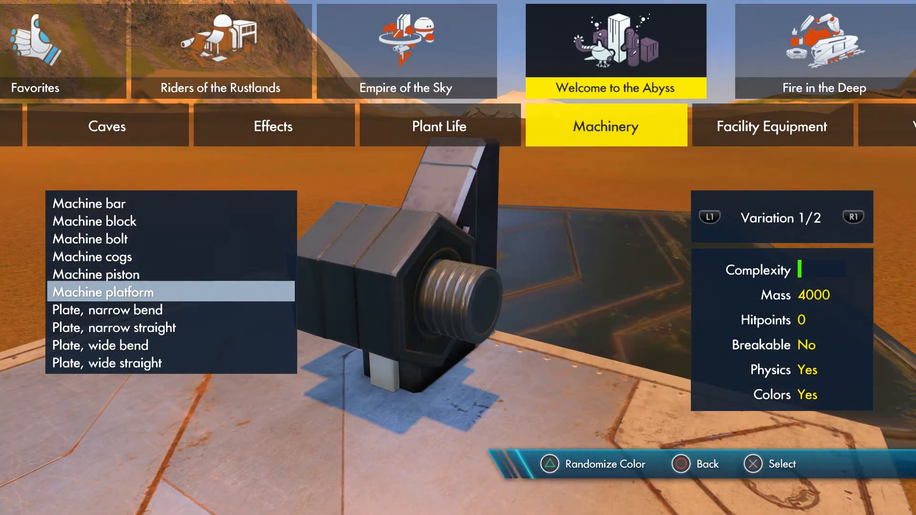
key(Down)
key(Down)
key(Down)
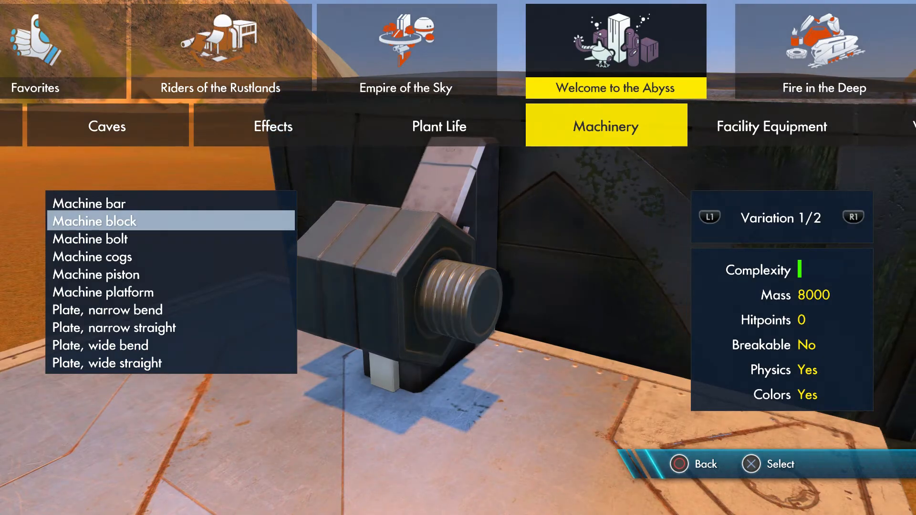
key(Up)
key(Return)
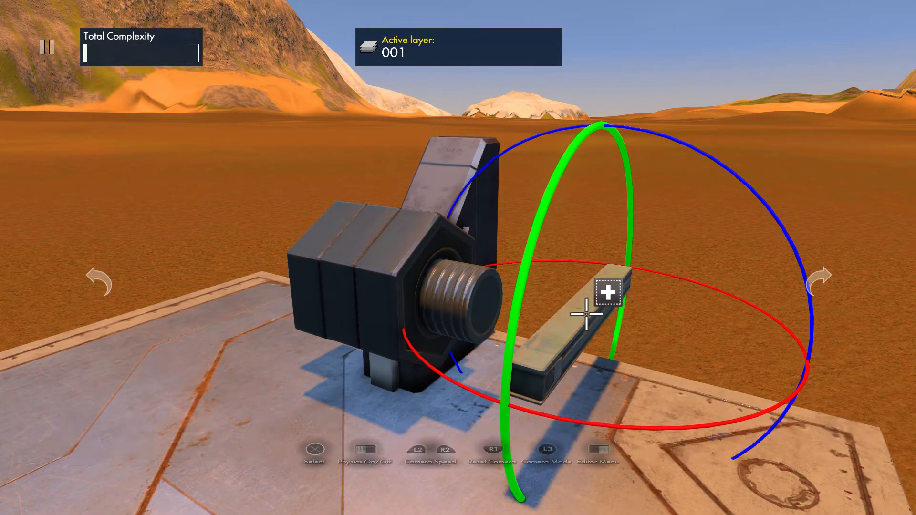
key(r)
key(Return)
key(Return)
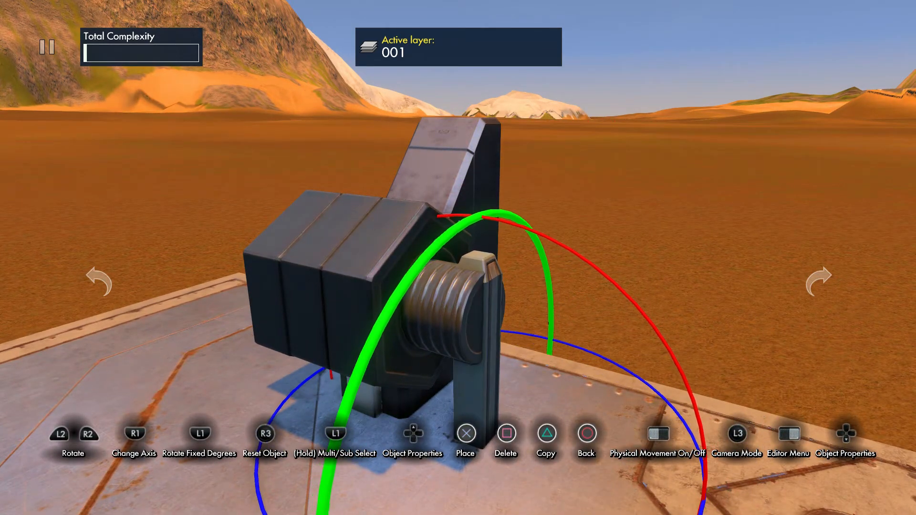
Copy the upright machine bar and place the copy against the bolt on the opposite side of the nuts.
key(c)
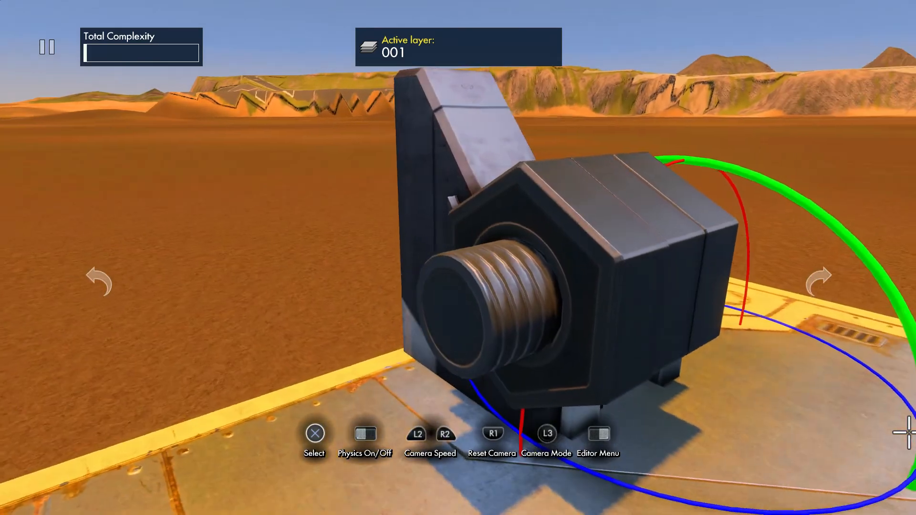
key(c)
key(s)
key(Return)
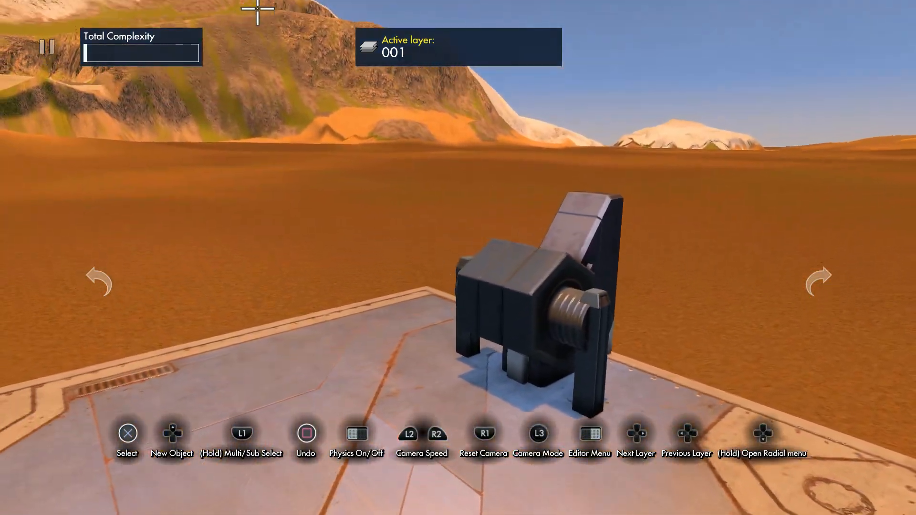
Copy the machine bar beside the bolt and stand the copy upright on top of the worn component.
key(Tab)
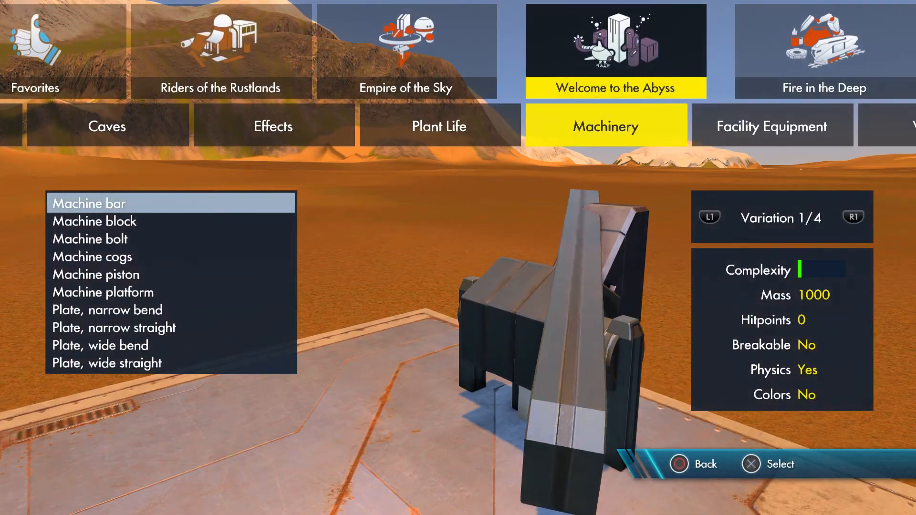
key(Escape)
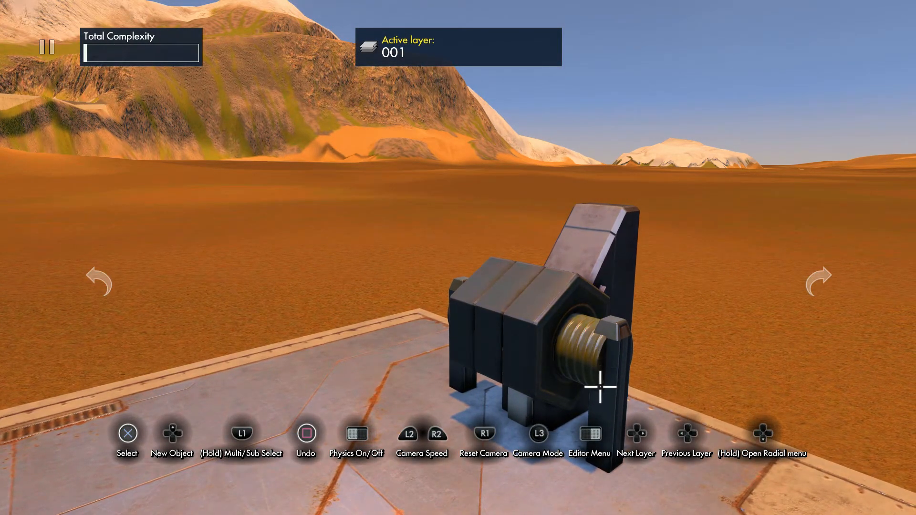
click(600, 403)
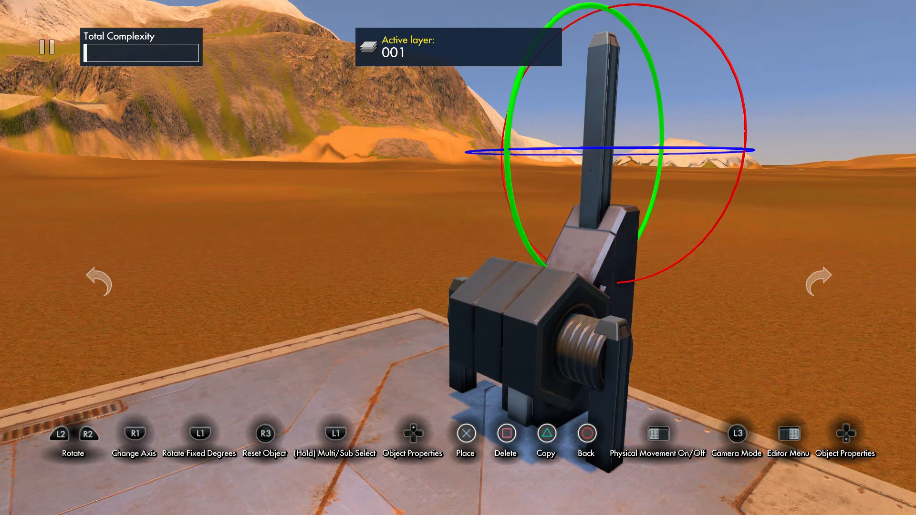
click(593, 106)
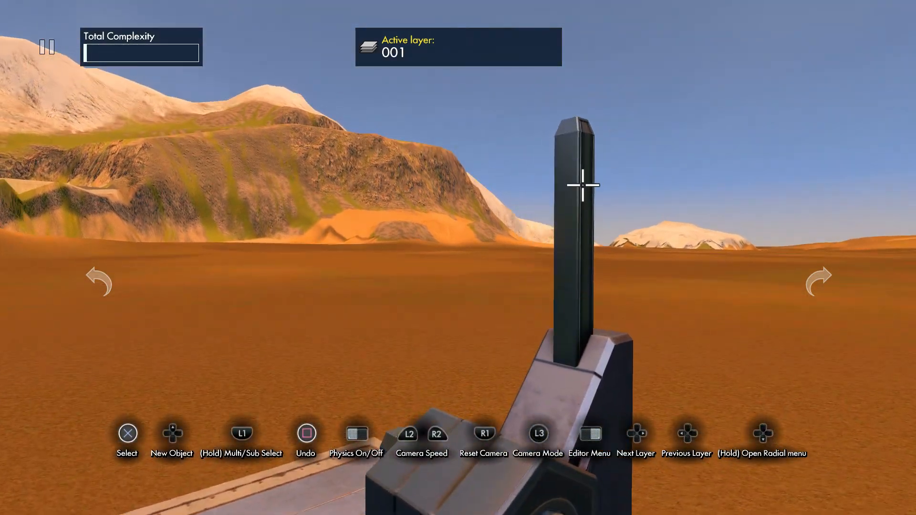
Try another variation on a copy of the machine bar next to the upright one, and delete that copy.
click(583, 185)
key(c)
key(Up)
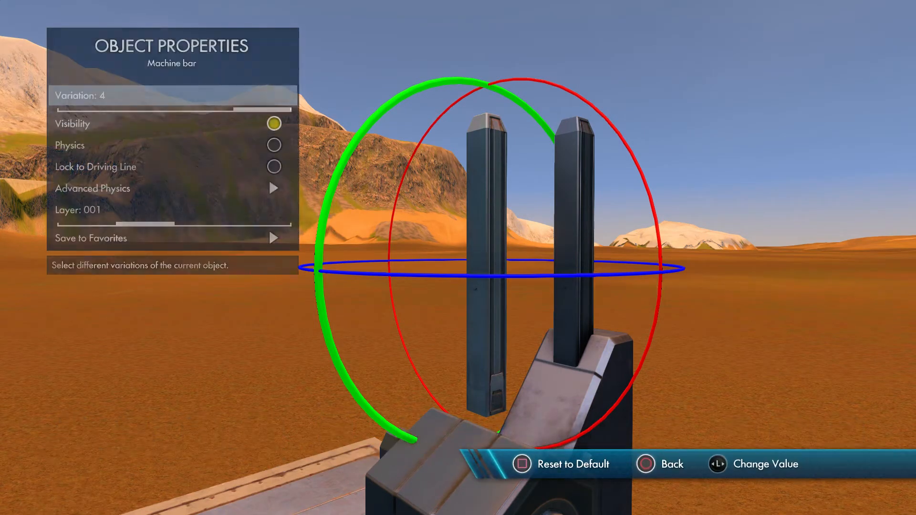
key(Left)
key(Escape)
key(Return)
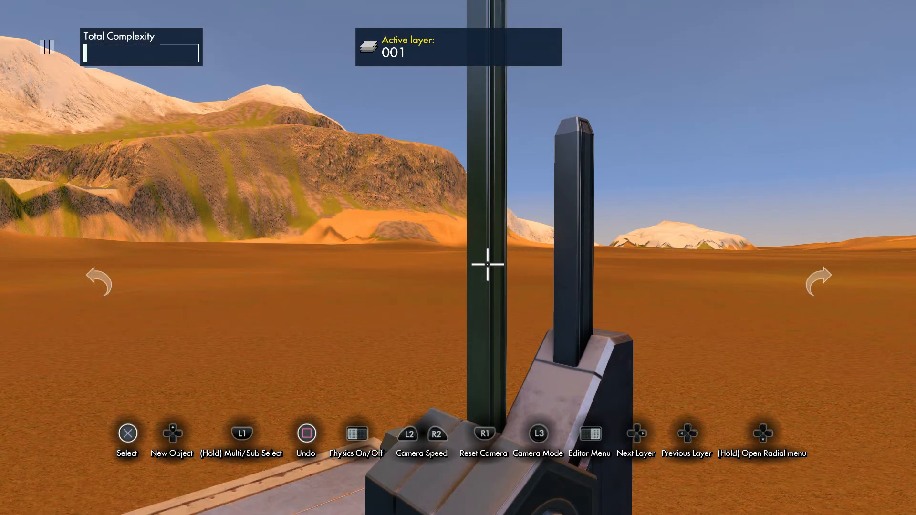
key(ctrl+z)
click(487, 264)
key(Escape)
click(487, 265)
key(Delete)
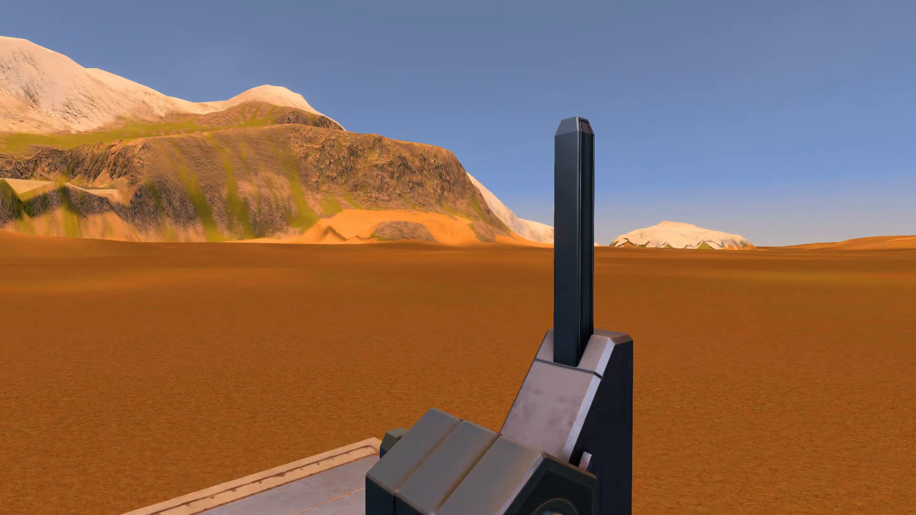
Browse for a new object in the City Elements category.
key(Escape)
key(n)
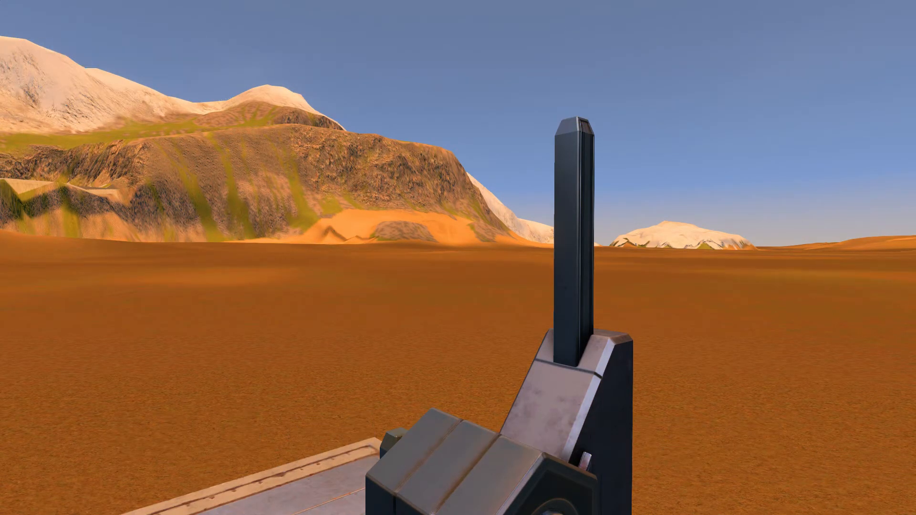
key(Left)
key(Left)
key(Left)
key(Left)
key(Left)
key(Left)
key(Left)
key(Left)
key(Left)
key(Left)
key(Left)
key(Left)
key(Left)
key(Right)
key(Return)
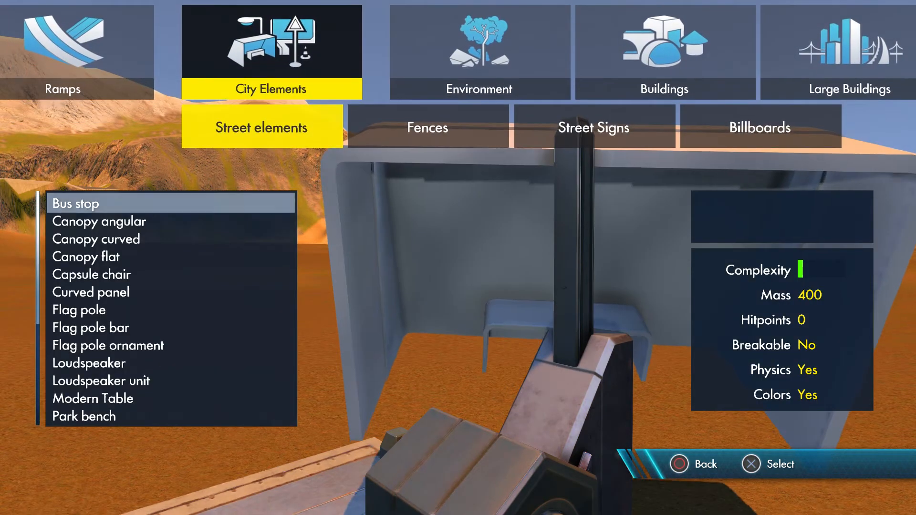
Insert a Metal railing pole from the Fences group, rotate it sideways and attach it to the tall machine bar as a slanted arm.
key(Right)
key(Down)
key(Down)
key(Down)
key(Down)
key(Down)
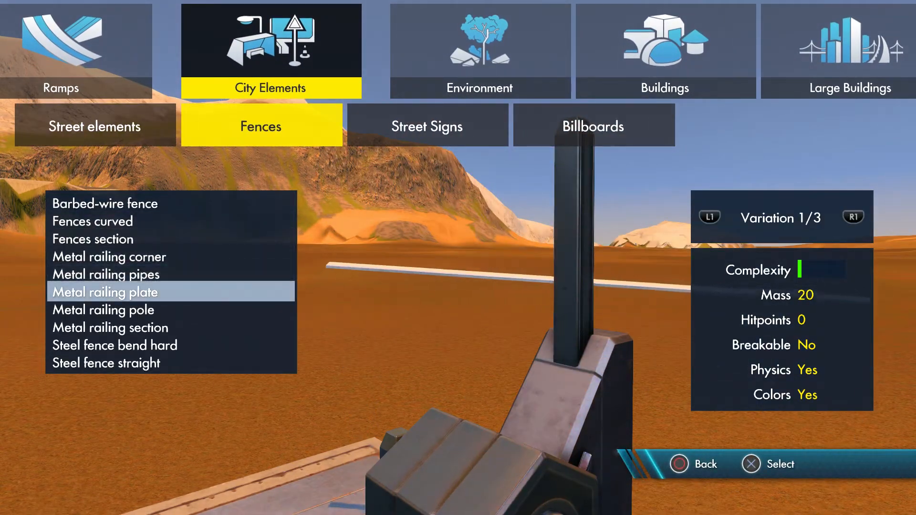
key(Return)
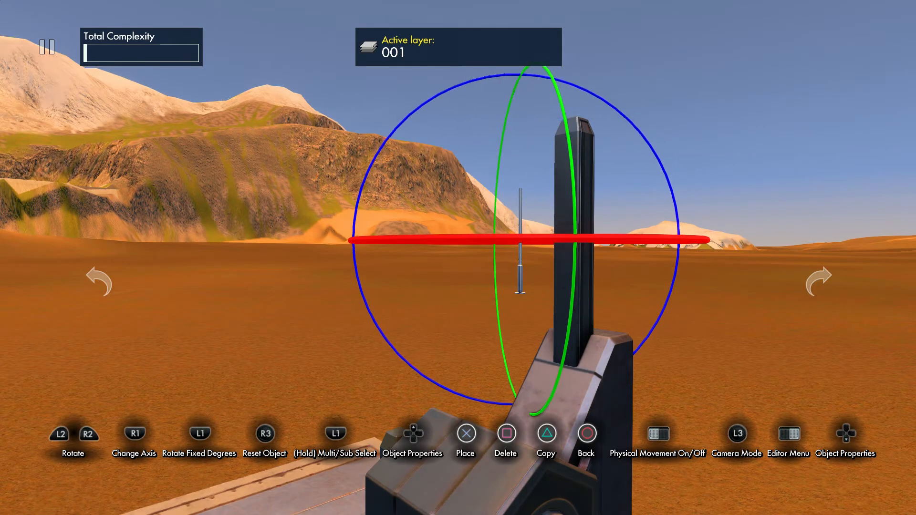
key(Return)
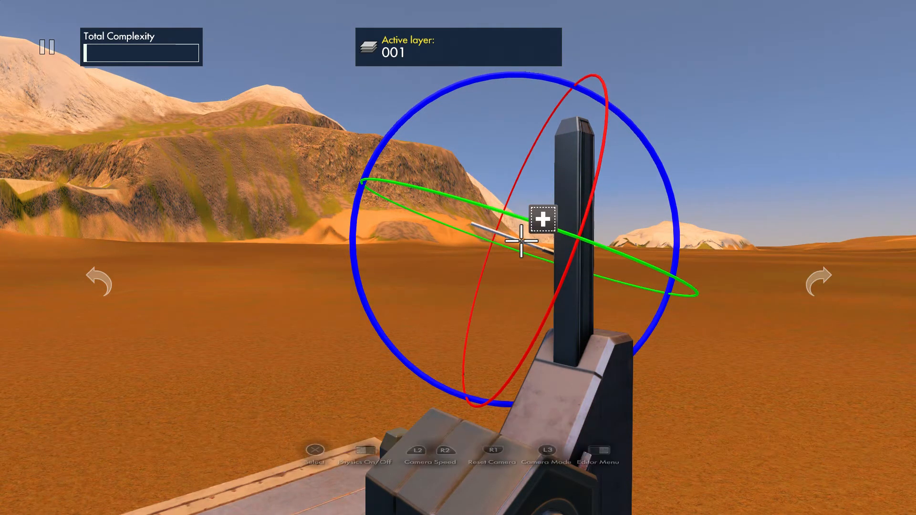
key(Return)
Browse for a new object in the Lights group of the Common category and highlight Hanging light S.
key(Up)
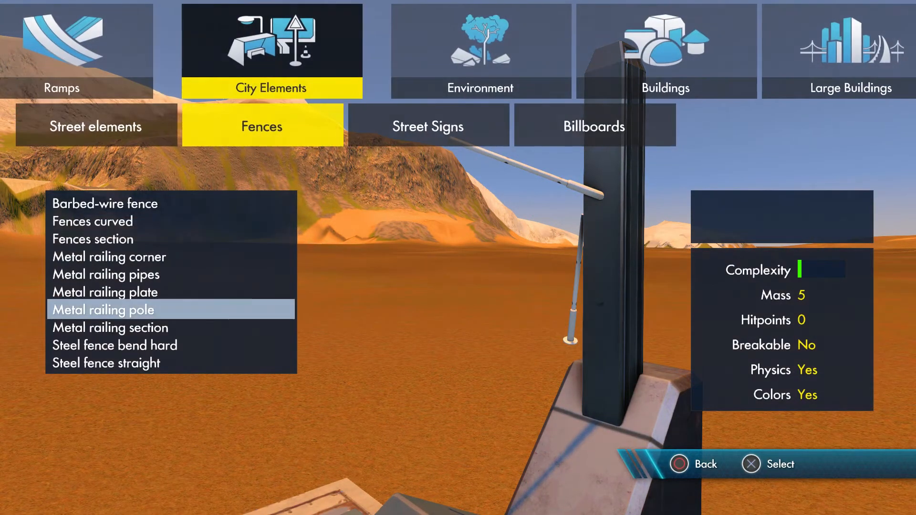
key(Escape)
key(Left)
key(Left)
key(Left)
key(Return)
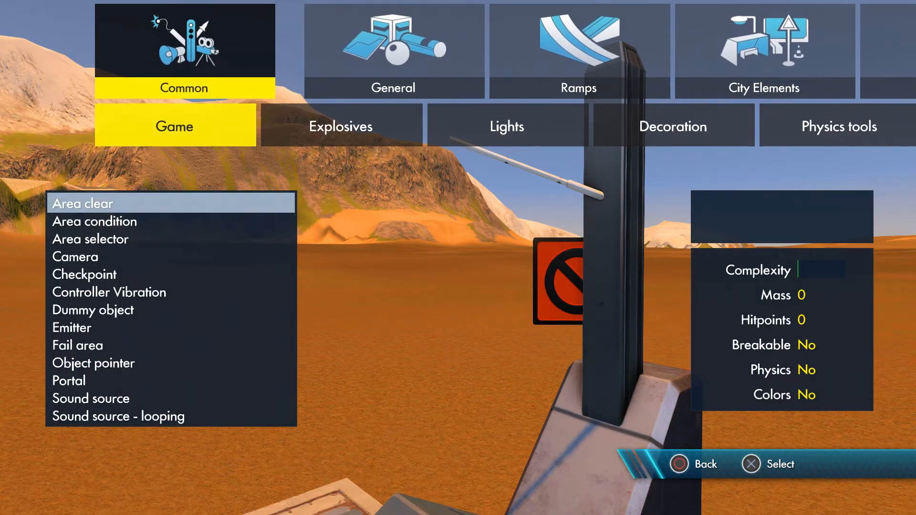
key(Right)
key(Right)
key(Down)
key(Down)
key(Up)
key(Up)
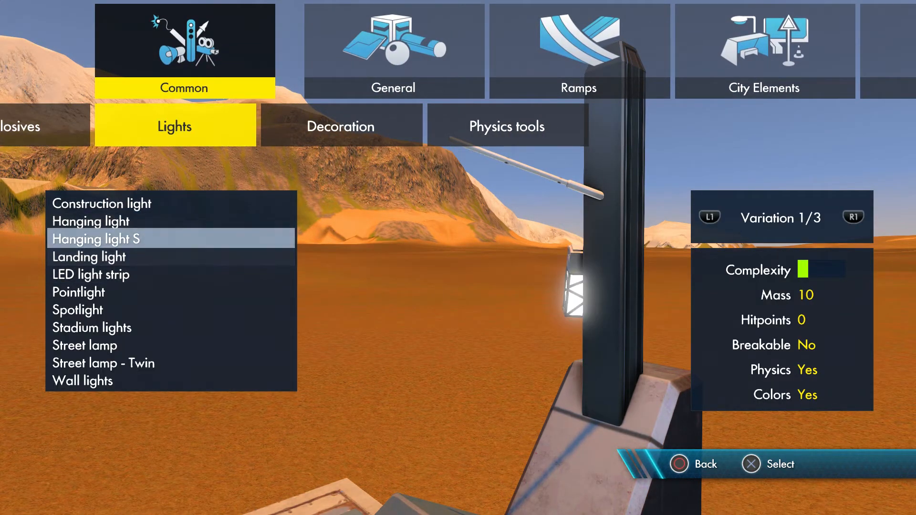
Insert the Hanging light S and move it to the free end of the metal railing pole.
key(Return)
key(c)
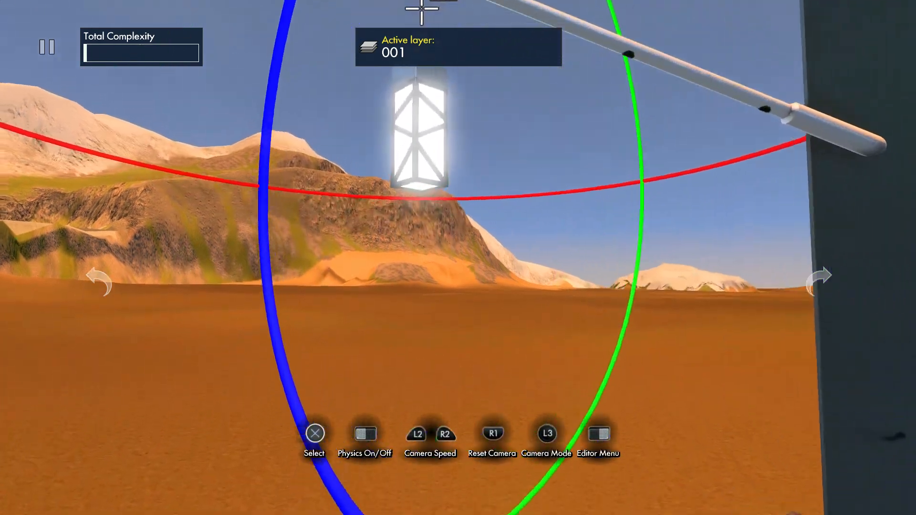
key(c)
key(Down)
key(Right)
key(Up)
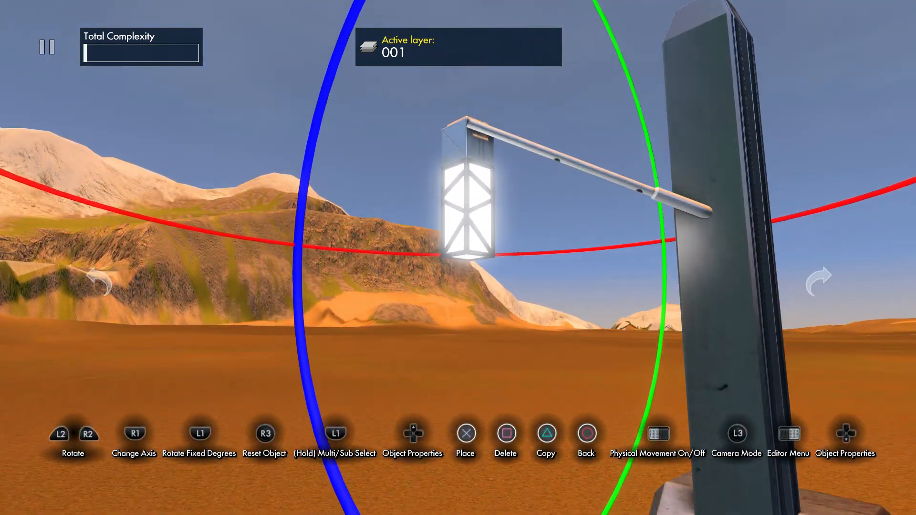
Rotate and tilt the hanging light so its housing meets the end of the railing pole, and place it.
key(Up)
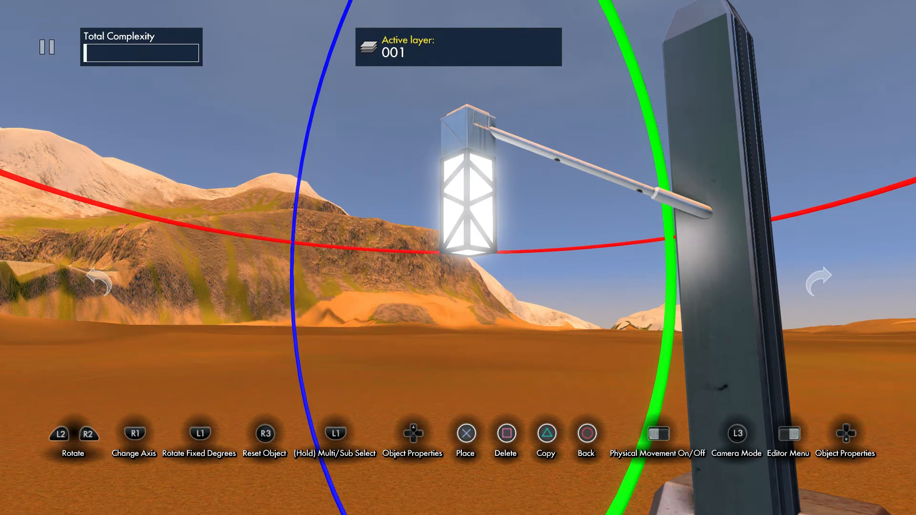
key(Down)
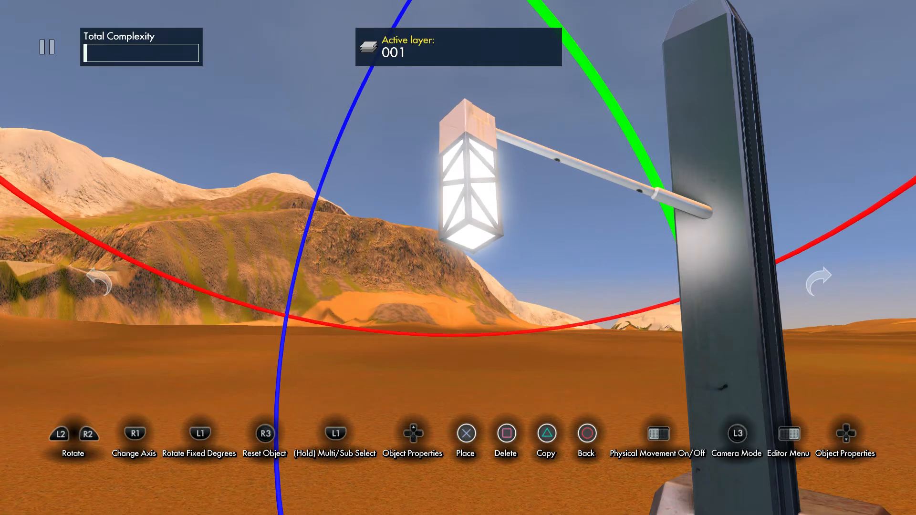
key(Up)
key(Down)
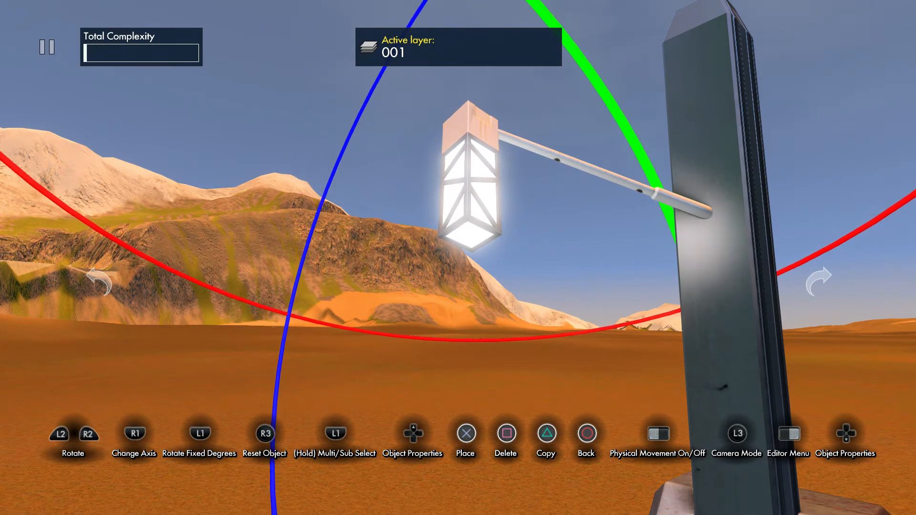
key(Return)
key(Down)
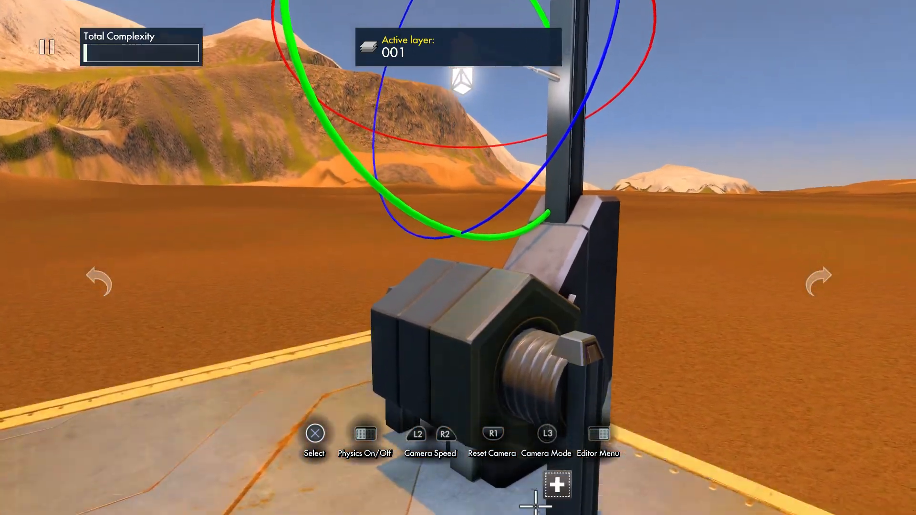
Open the object properties of the Hanging light S and go to its light settings.
key(Down)
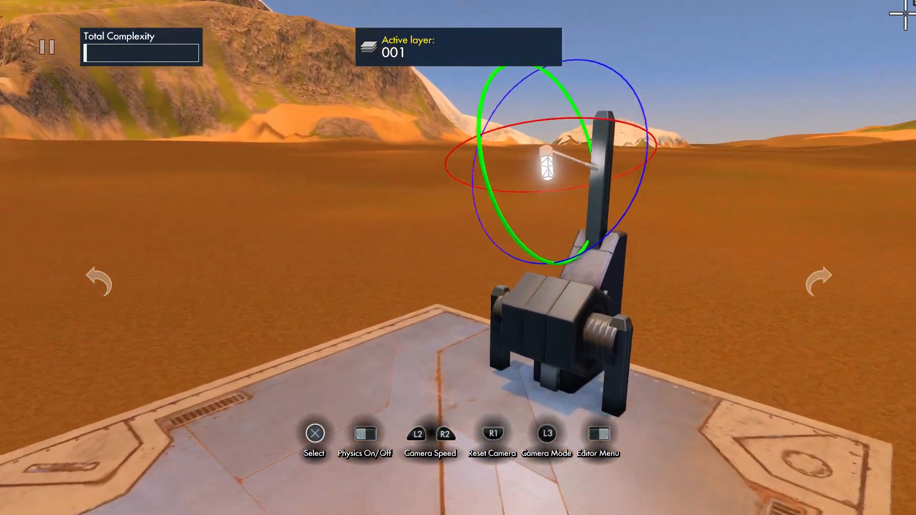
key(Up)
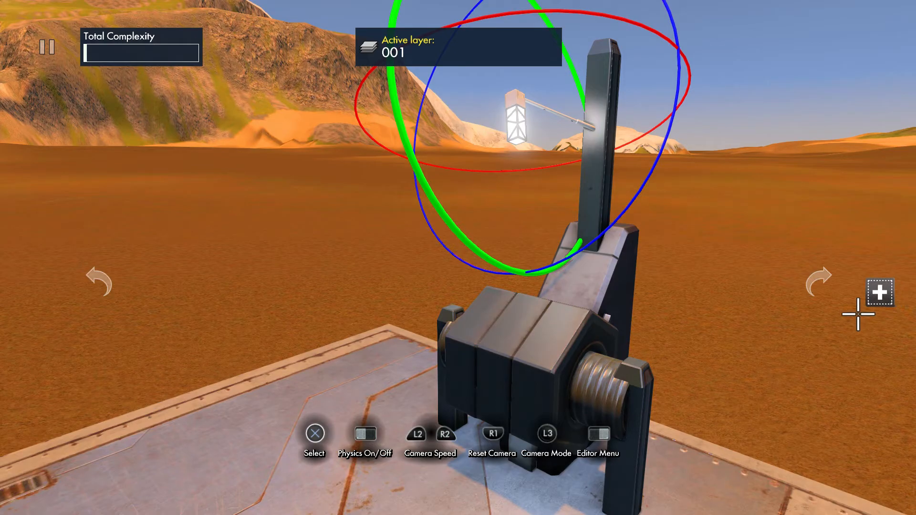
key(Return)
key(Up)
key(Down)
key(Down)
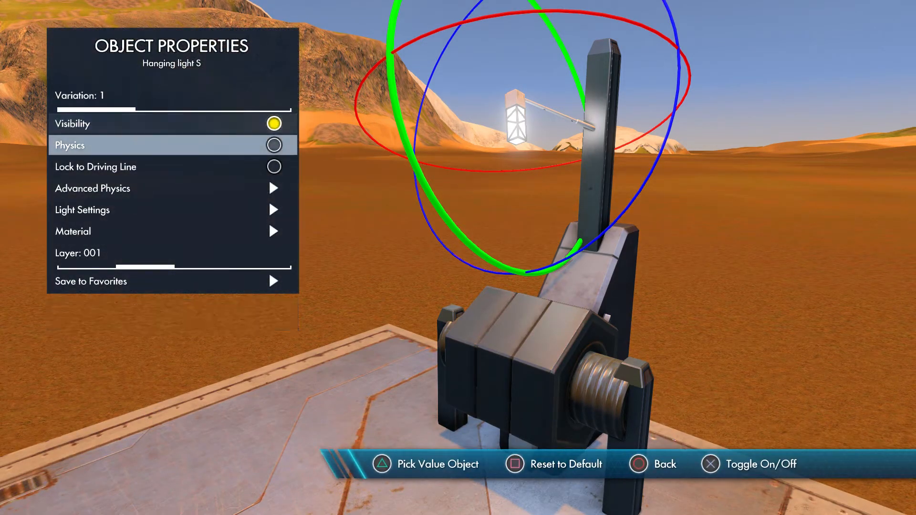
key(Down)
key(Down)
key(Down)
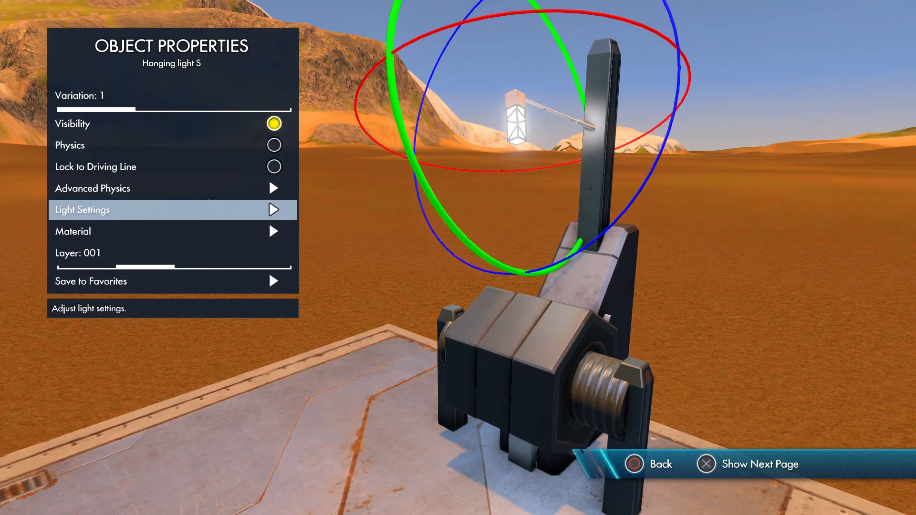
key(Up)
key(Down)
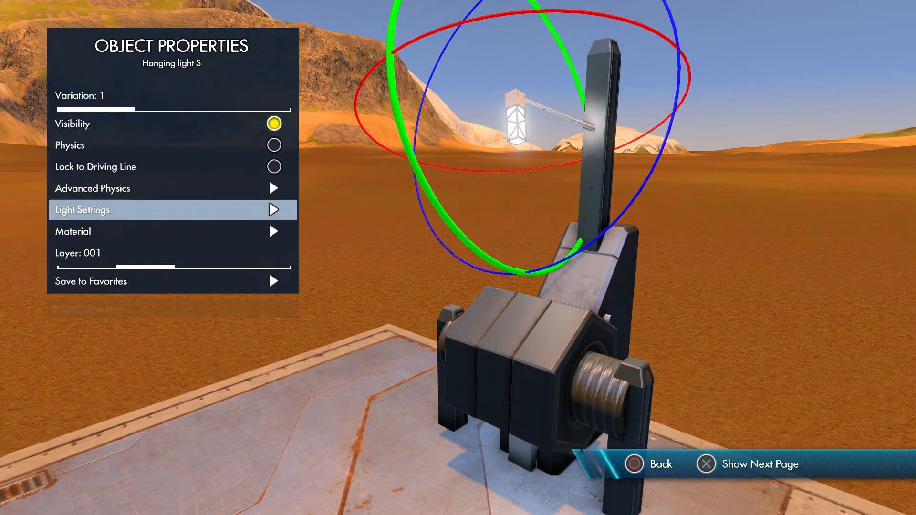
key(Return)
Set the hanging light's intensity to 87 and its light range to 0.66.
key(Down)
key(Down)
key(Down)
key(Right)
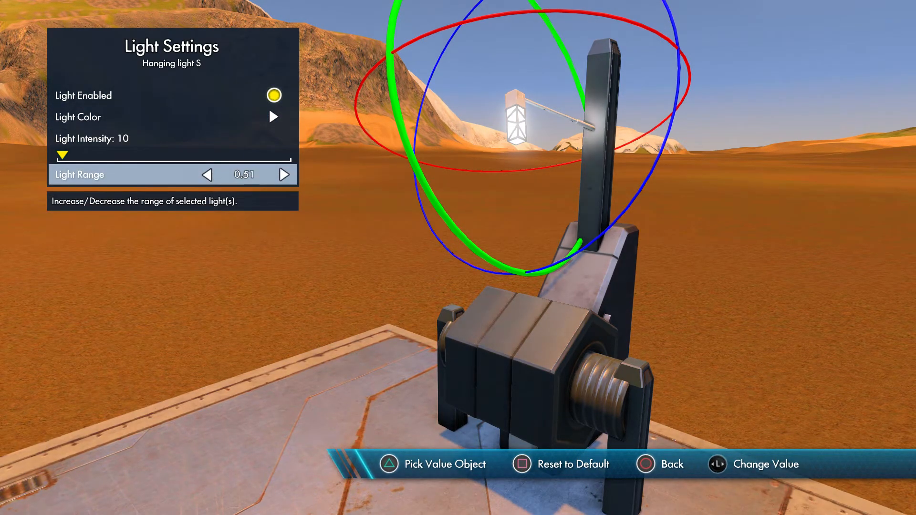
key(Right)
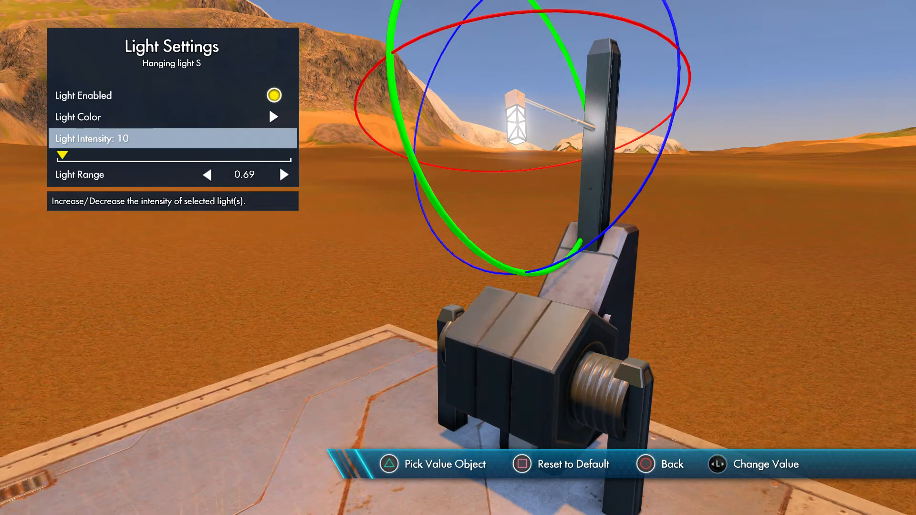
key(Down)
key(Left)
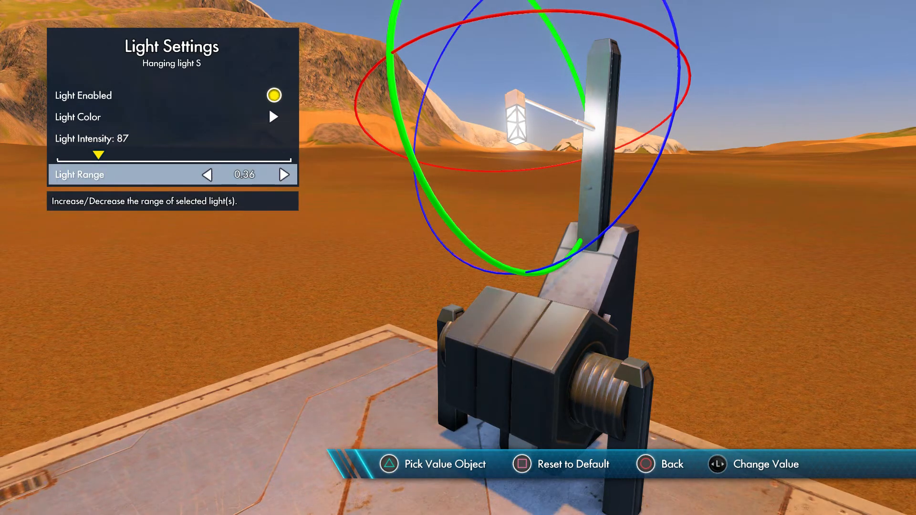
key(Right)
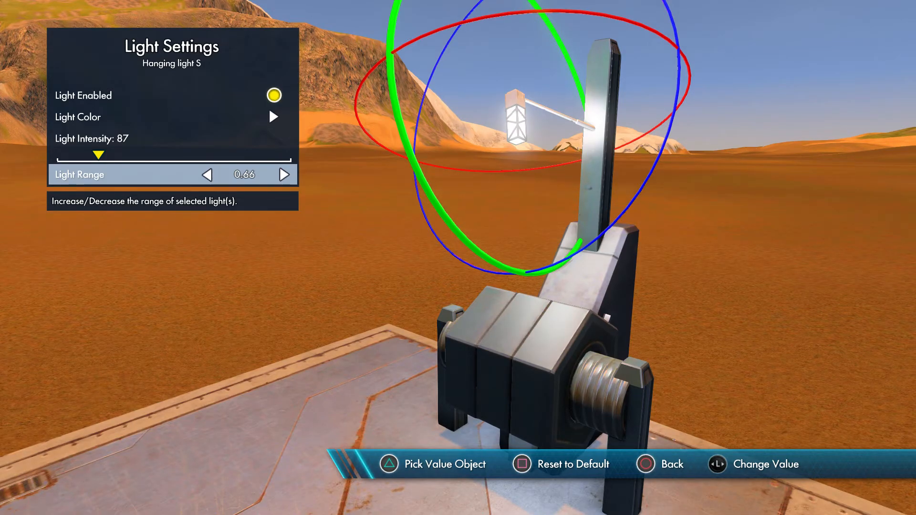
key(Escape)
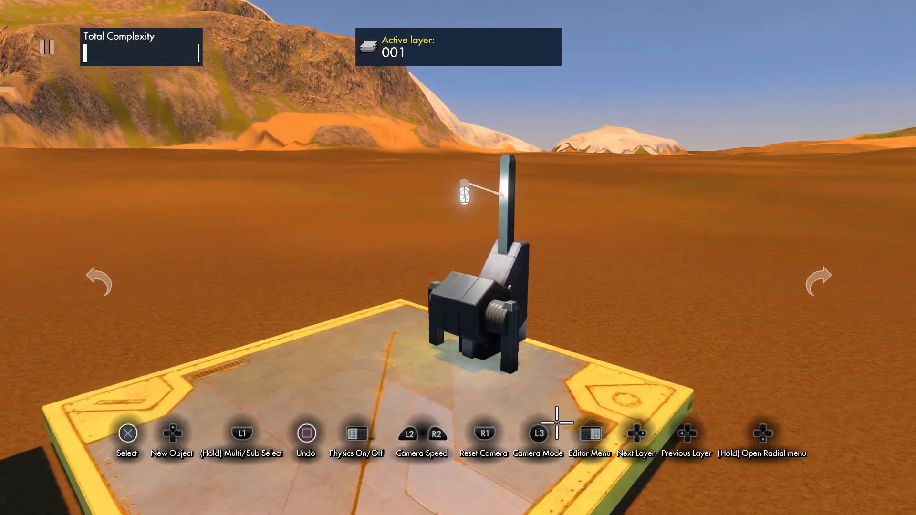
Select the lamp-post parts with the floor tile and glue them together as one group.
click(548, 420)
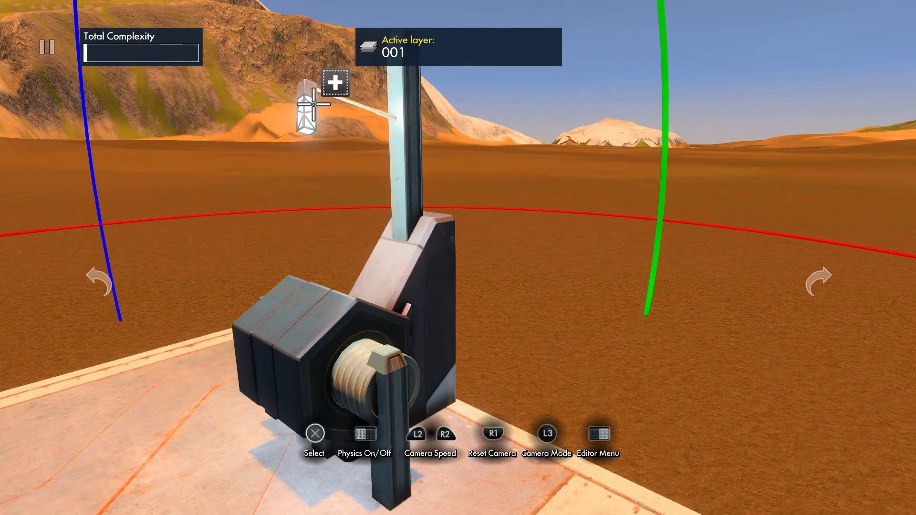
click(456, 323)
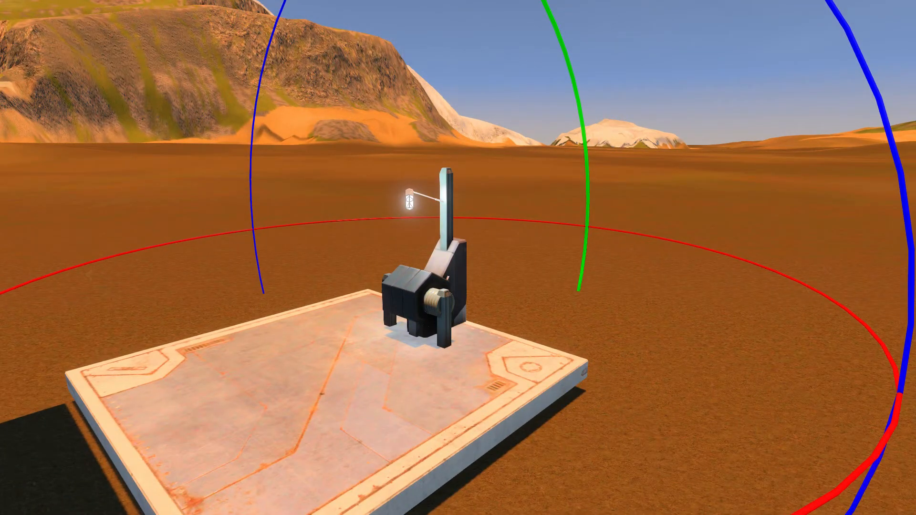
key(Down)
key(Down)
key(Down)
key(Down)
key(Return)
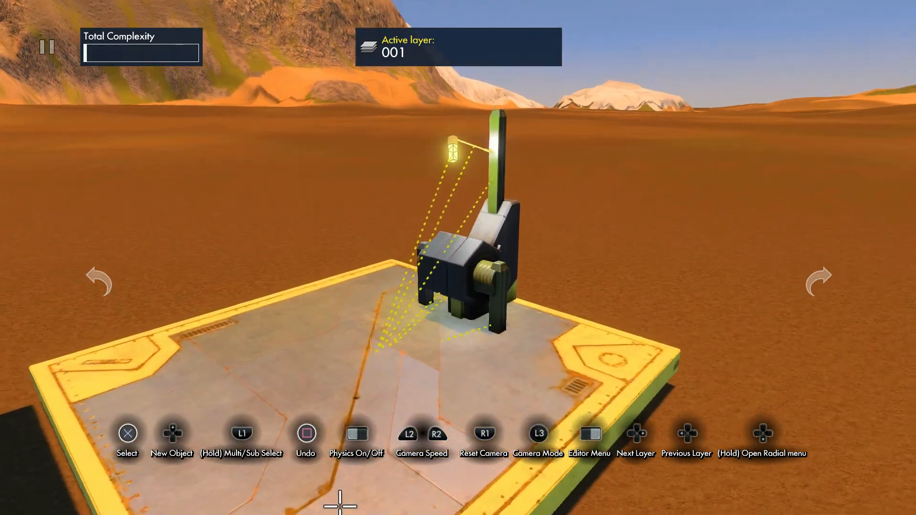
Open the glue group's properties and move its yellow marker to the floor tile's side edge below the worn component.
middle_drag(339, 504, 241, 435)
click(241, 435)
click(241, 435)
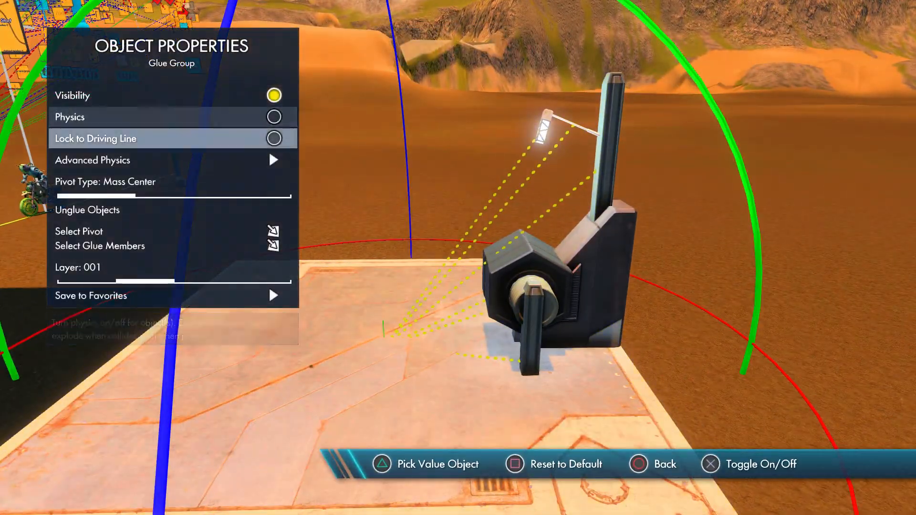
key(Escape)
middle_drag(458, 258, 9, 114)
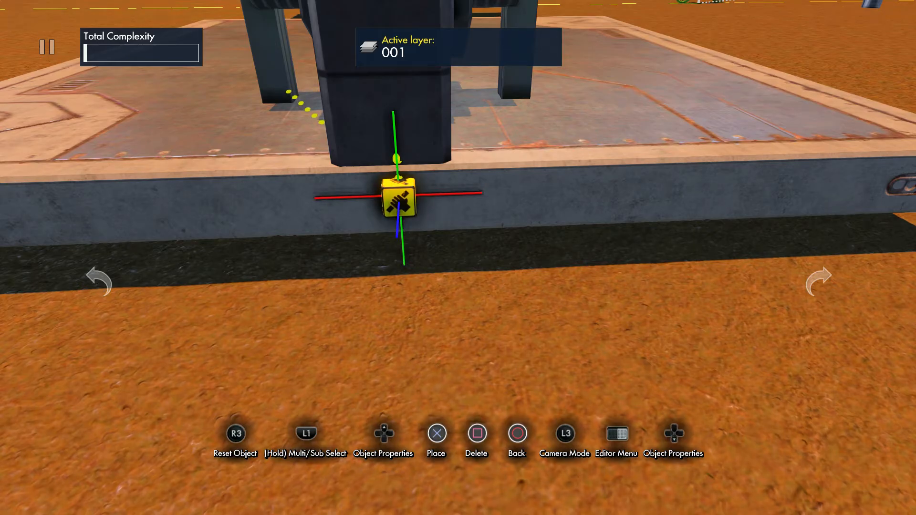
key(Escape)
middle_drag(458, 258, 430, 191)
Browse for a new object in the Buildings group of the Riders of the Rustlands category.
key(Return)
key(Escape)
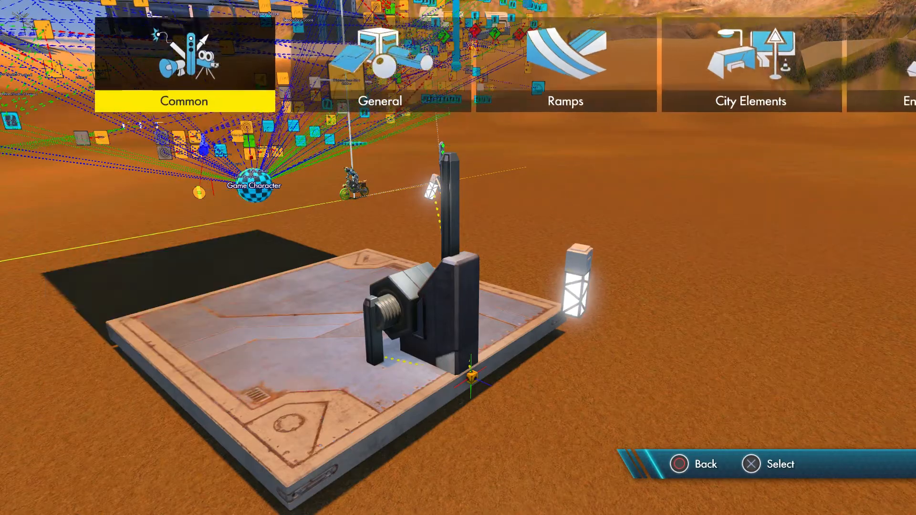
key(Left)
key(Left)
key(Left)
key(Left)
key(Left)
key(Left)
key(Left)
key(Return)
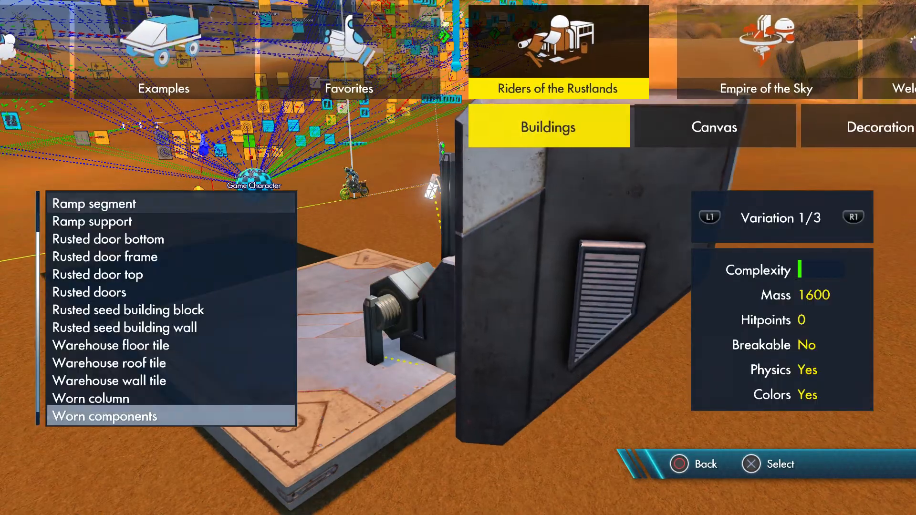
Look through the Buildings and Canvas objects of Riders of the Rustlands for a suitable part.
key(Up)
key(Up)
key(Up)
key(Up)
key(Up)
key(Up)
key(Up)
key(Up)
key(Up)
key(Up)
key(Up)
key(Up)
key(Up)
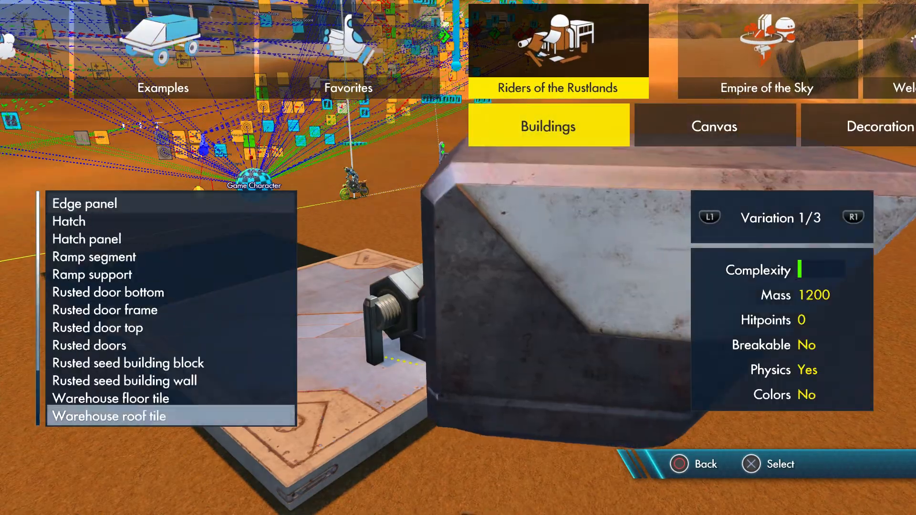
key(Down)
key(Down)
key(Down)
key(Down)
key(Down)
key(Down)
key(Down)
key(Down)
key(Down)
key(Down)
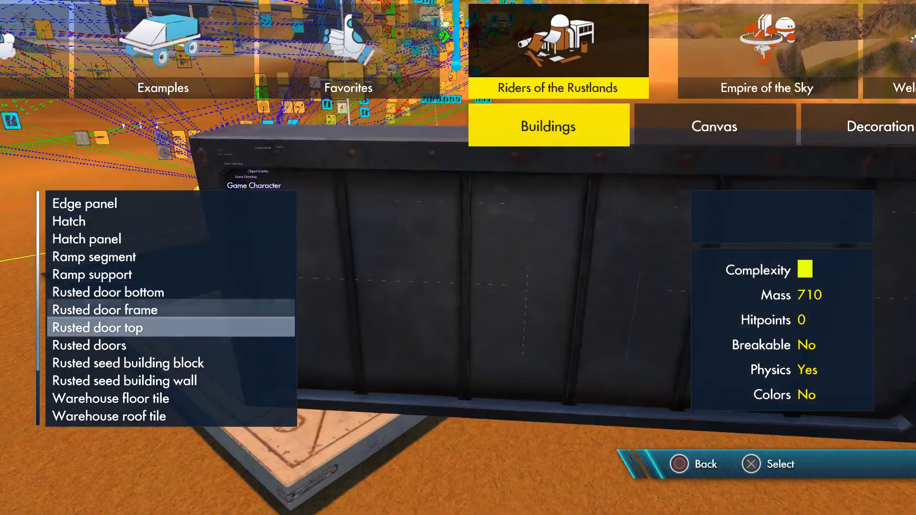
key(Right)
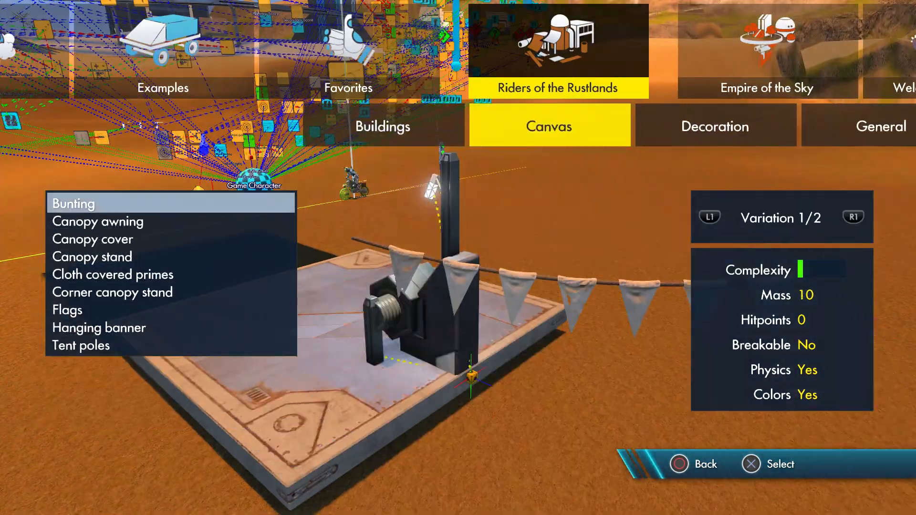
Insert a large machine bar and stand it upright against the back of the worn component at the tile's edge.
key(Escape)
key(Right)
key(Right)
key(Return)
key(Return)
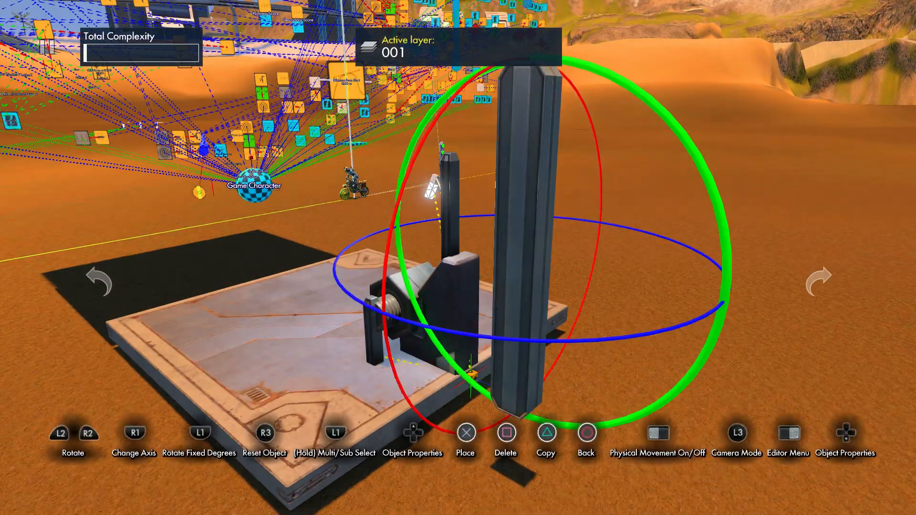
key(Return)
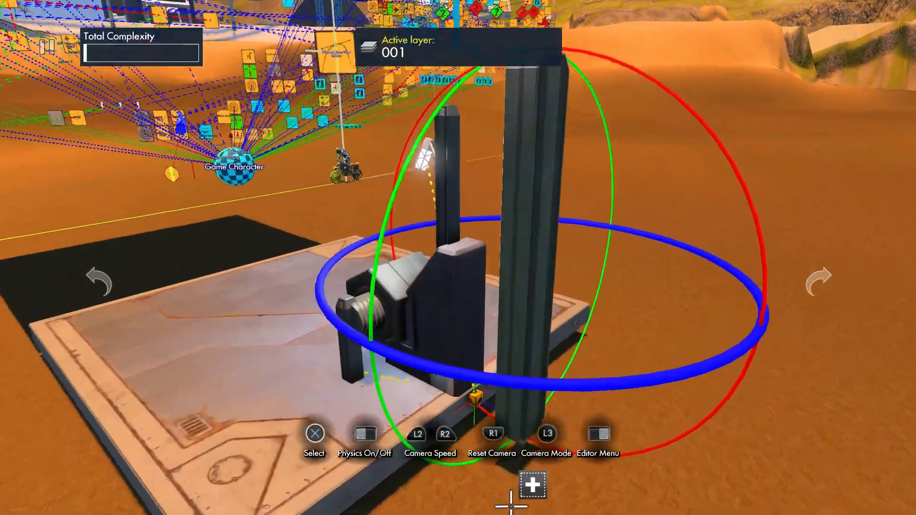
key(Return)
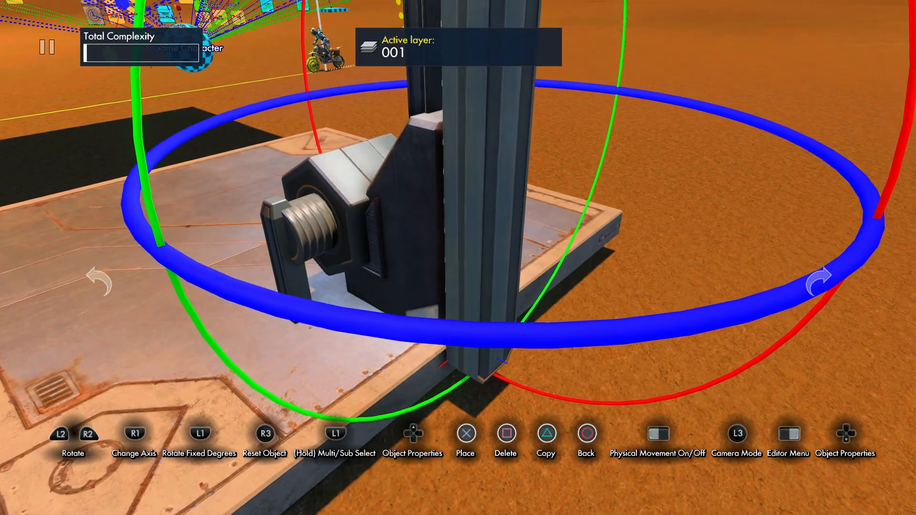
key(Return)
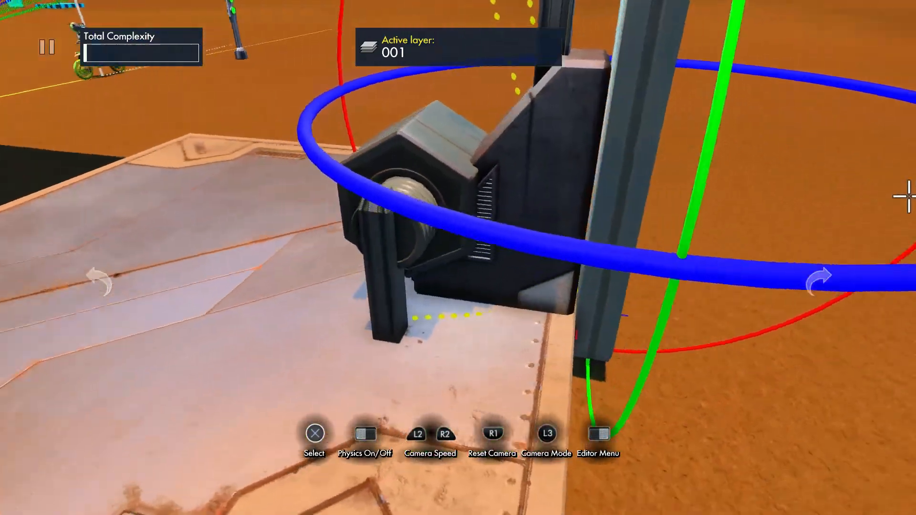
key(Return)
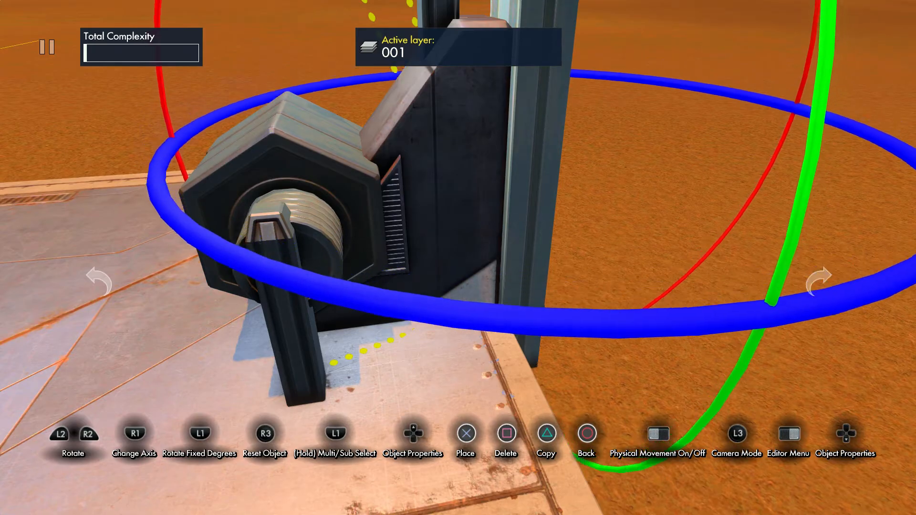
Copy the upright machine bar and stack the copy on top of it.
key(Return)
key(Return)
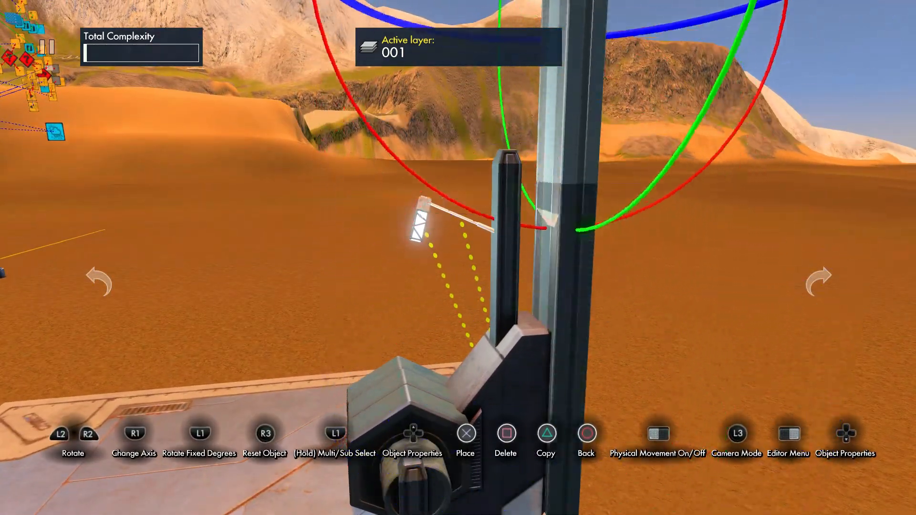
key(Return)
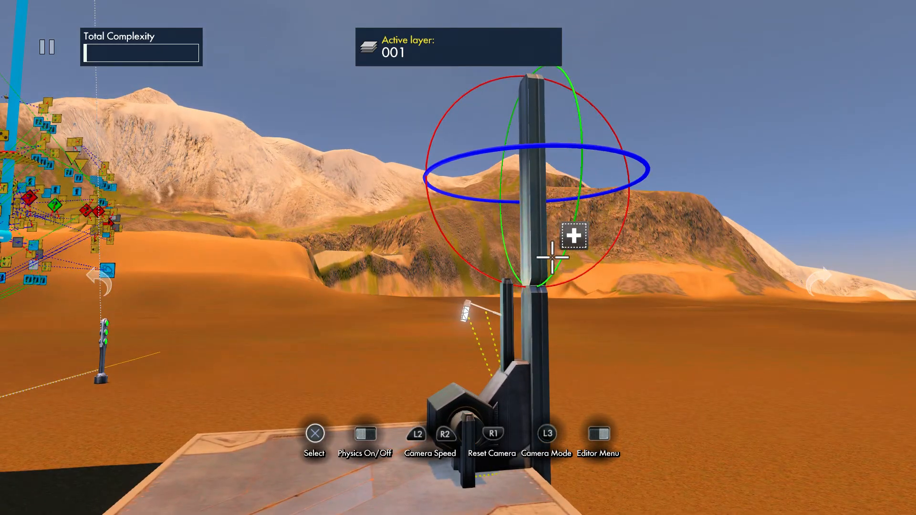
key(Return)
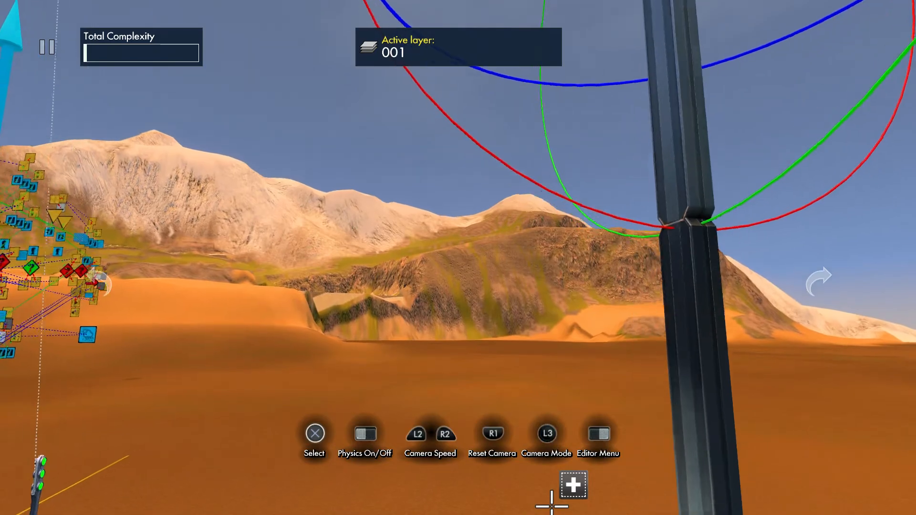
Align the stacked bars end to end and extend the column upward with further bars.
key(Return)
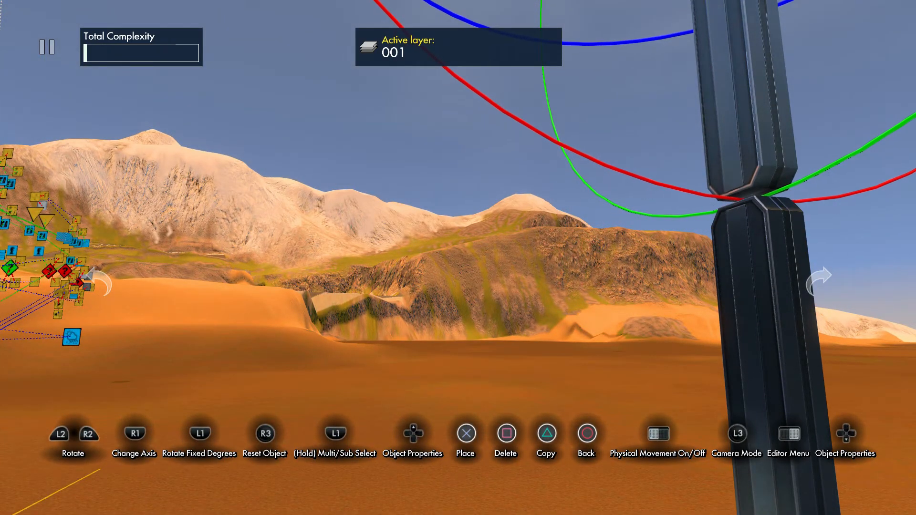
key(Return)
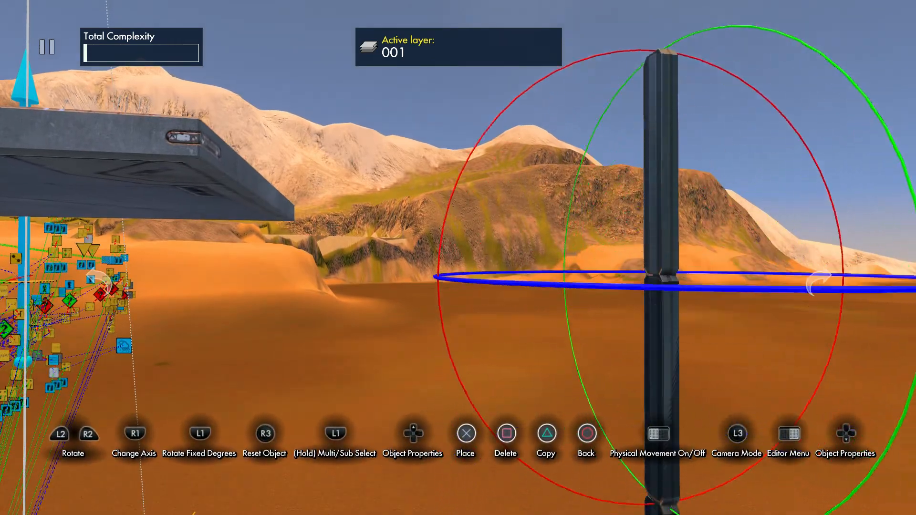
key(Return)
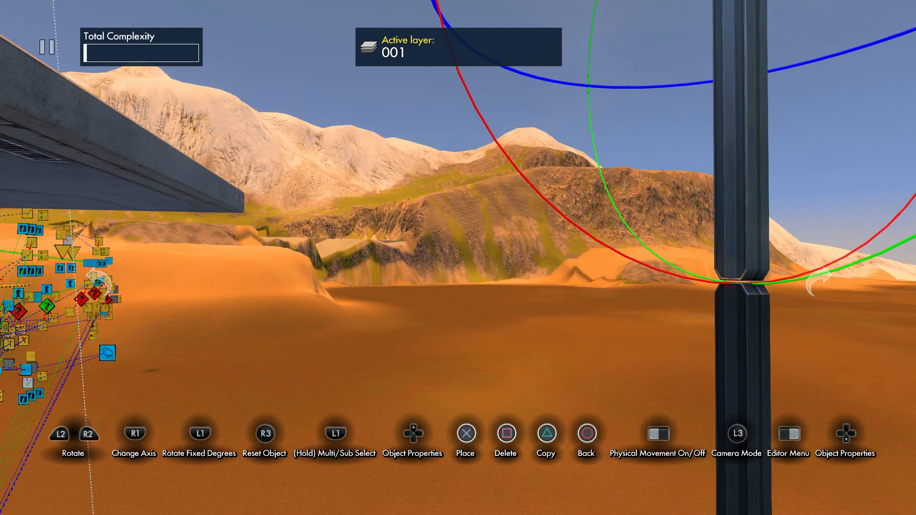
key(Return)
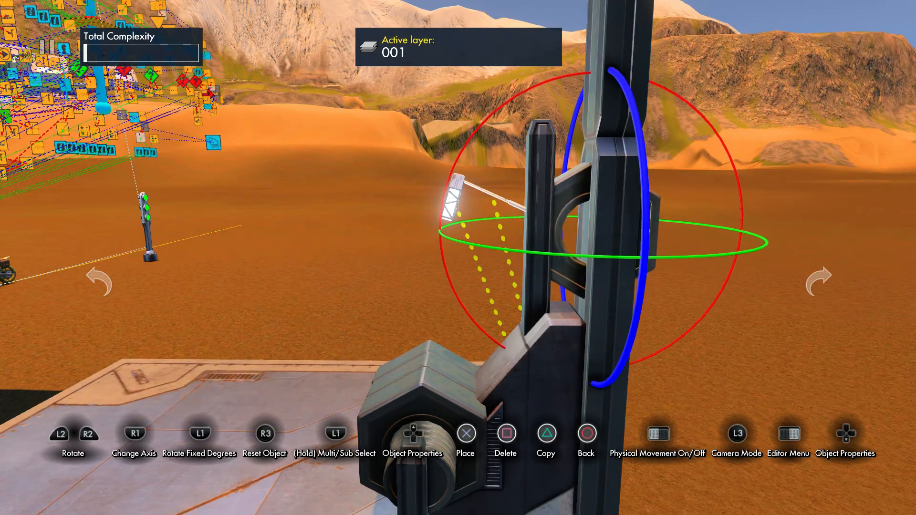
Change the machine bolt between the upright bars to variation 4.
key(Up)
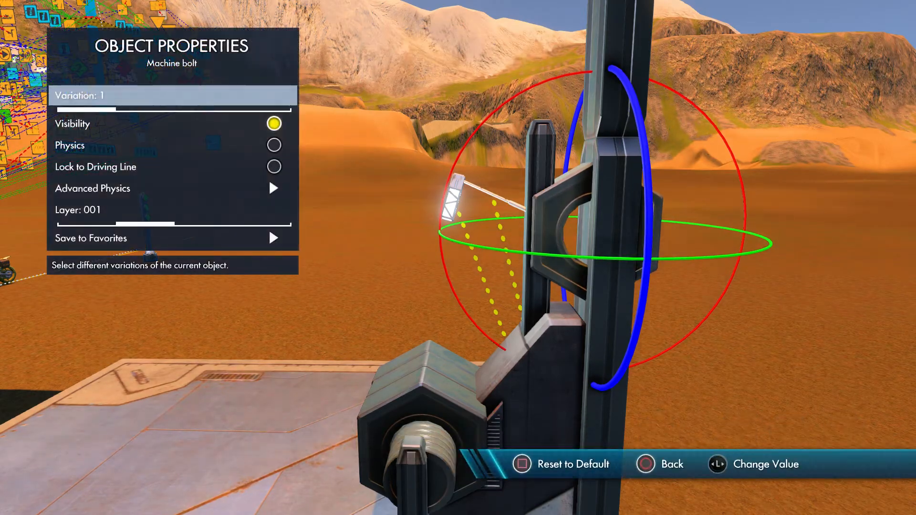
key(Right)
key(Right)
key(Right)
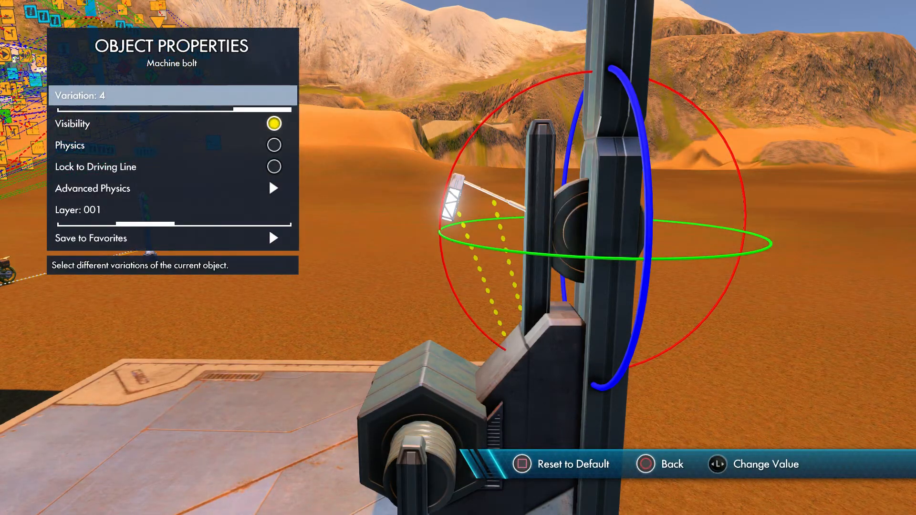
key(Escape)
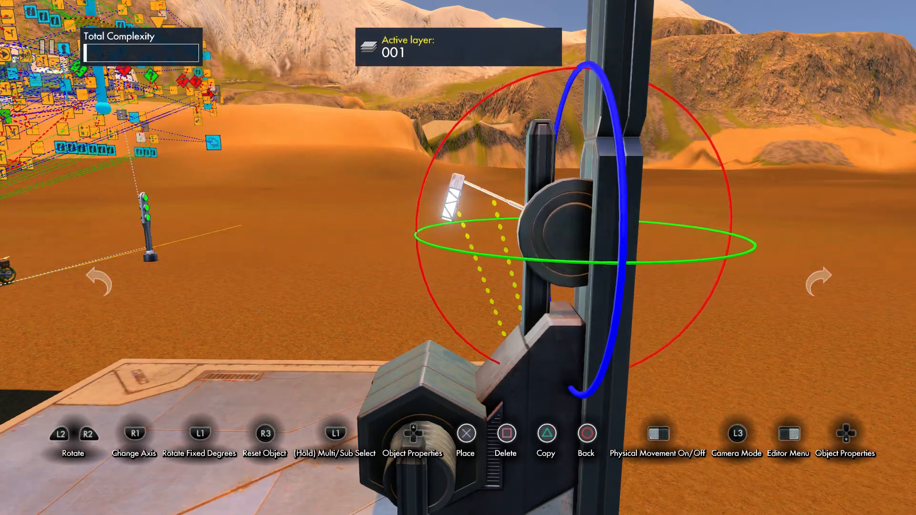
Copy the round machine bolt and place the pair on opposite sides of the narrow upright bar beside the tall column.
key(c)
key(c)
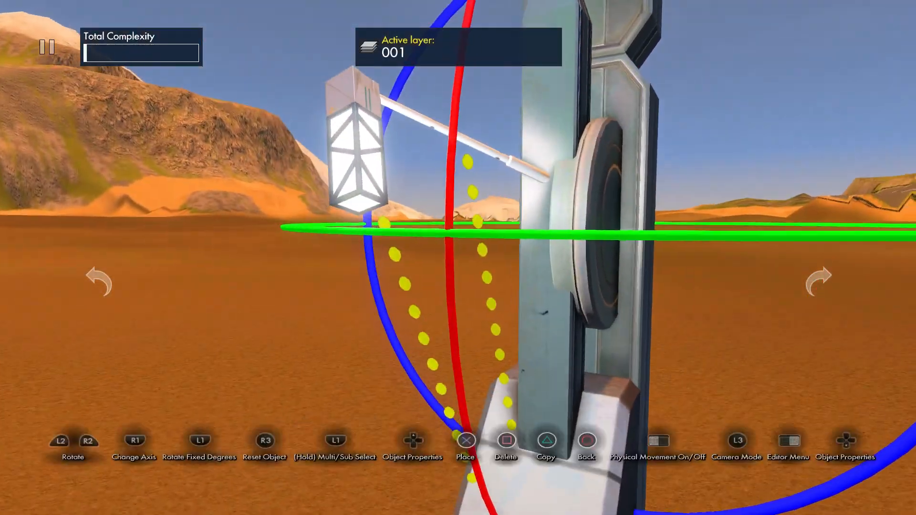
key(c)
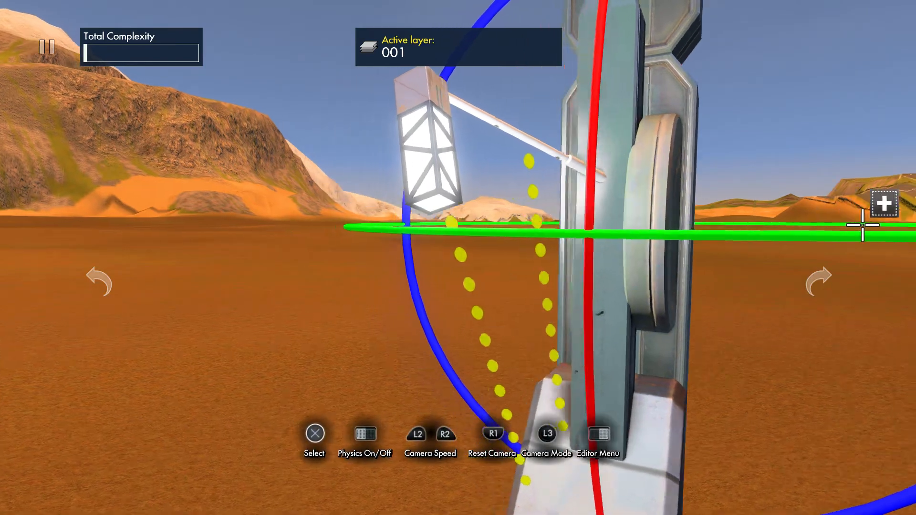
key(c)
key(c)
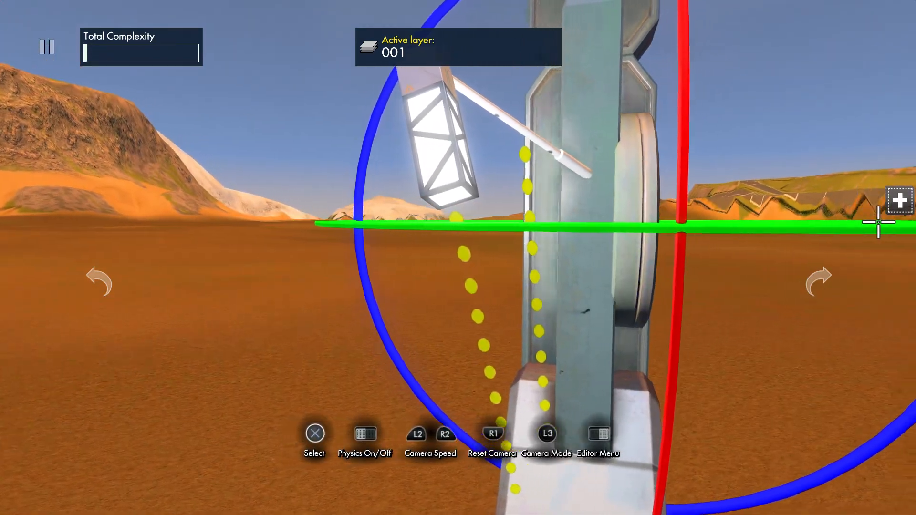
key(c)
key(Left)
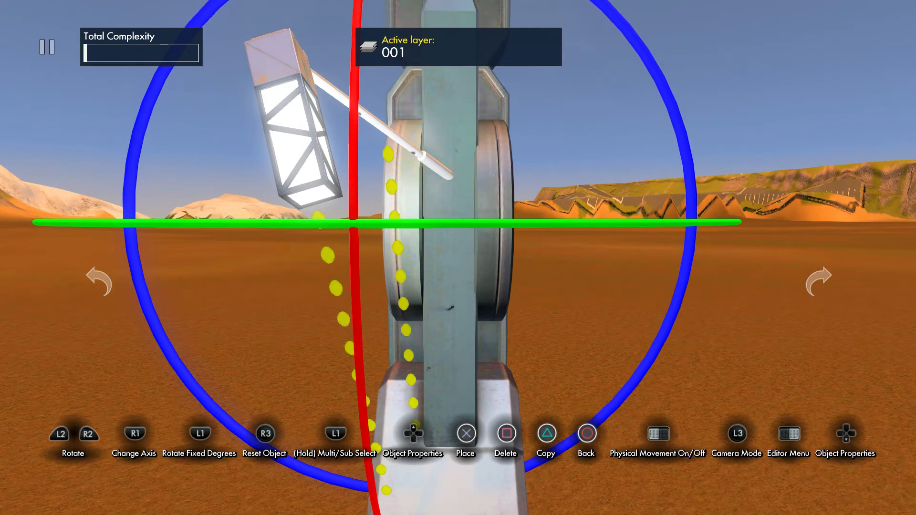
middle_drag(345, 222, 9, 140)
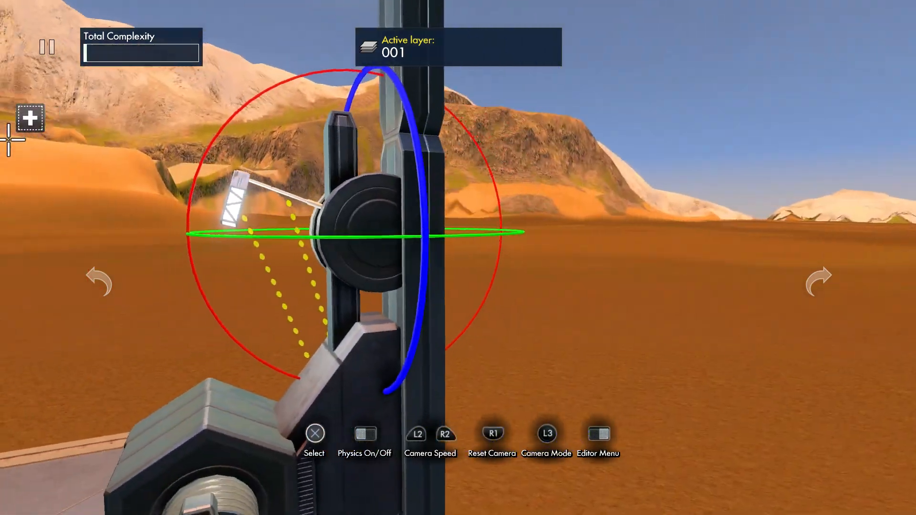
middle_drag(471, 232, 531, 343)
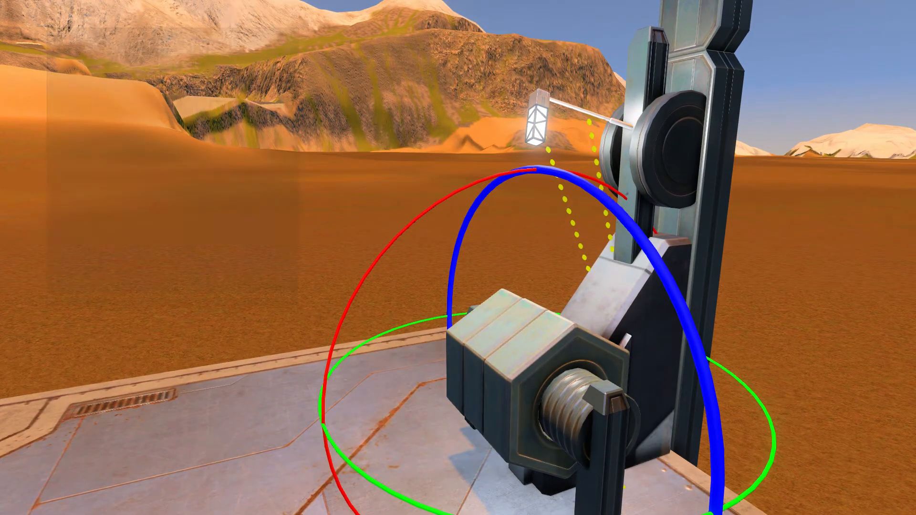
Unglue the objects of the glue group that forms the lamp-post structure.
key(Return)
key(Down)
key(Down)
key(Down)
key(Down)
key(Down)
key(Return)
key(Escape)
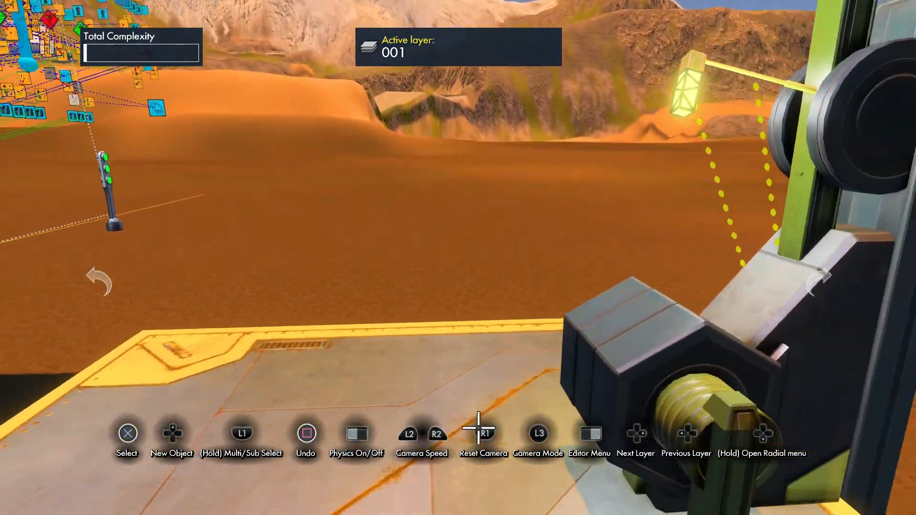
Unglue the remaining glue group that includes the base tile, the narrow bar and the hanging light.
click(554, 348)
key(Tab)
key(Down)
key(Down)
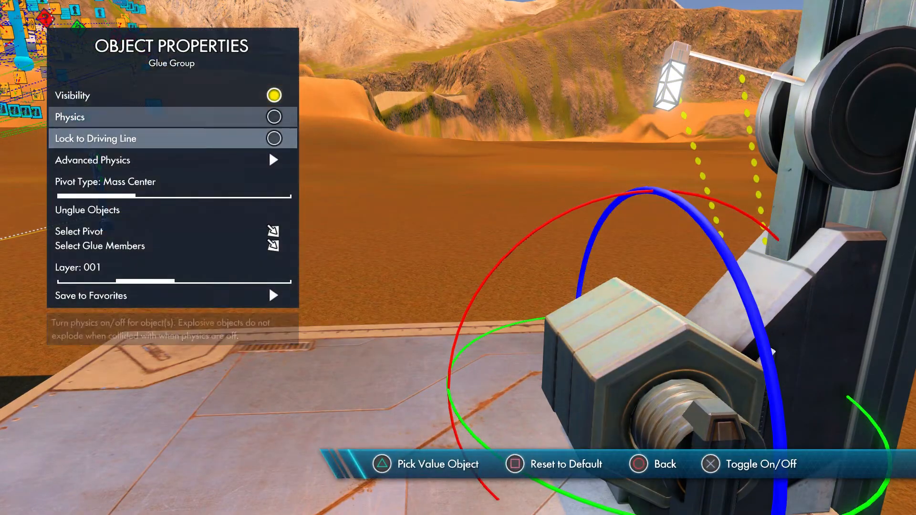
key(Down)
key(Down)
key(Down)
key(Return)
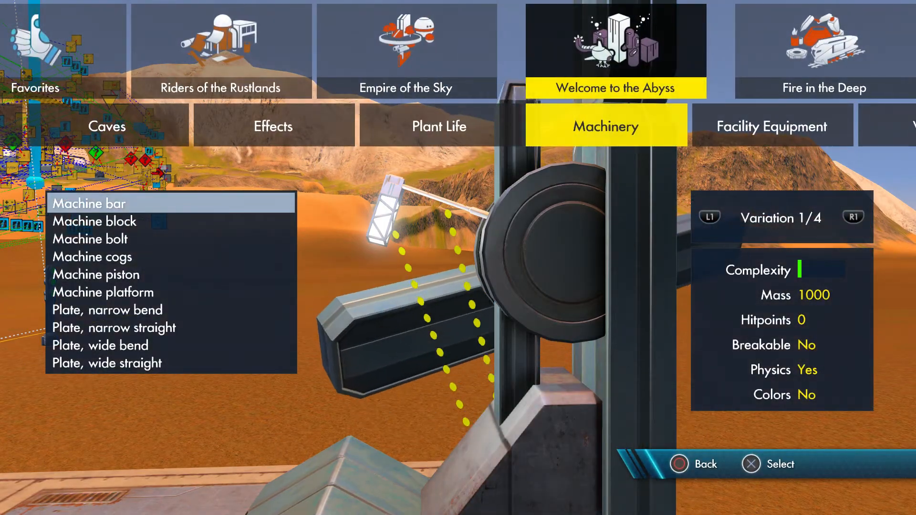
Look through the Machinery parts of Welcome to the Abyss and the Common lights for a suitable part.
key(Escape)
key(Escape)
key(Right)
key(Right)
key(Right)
key(Right)
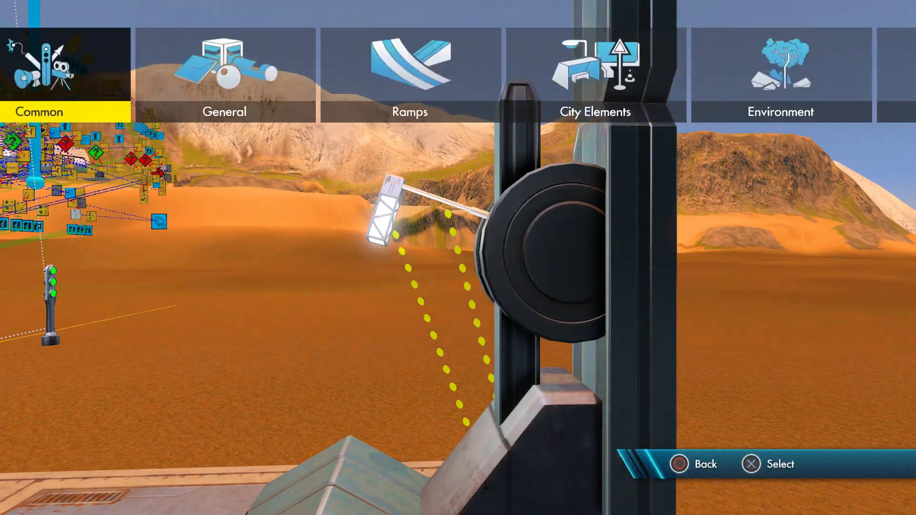
key(Return)
key(Down)
key(Down)
key(Down)
key(Down)
key(Down)
key(Down)
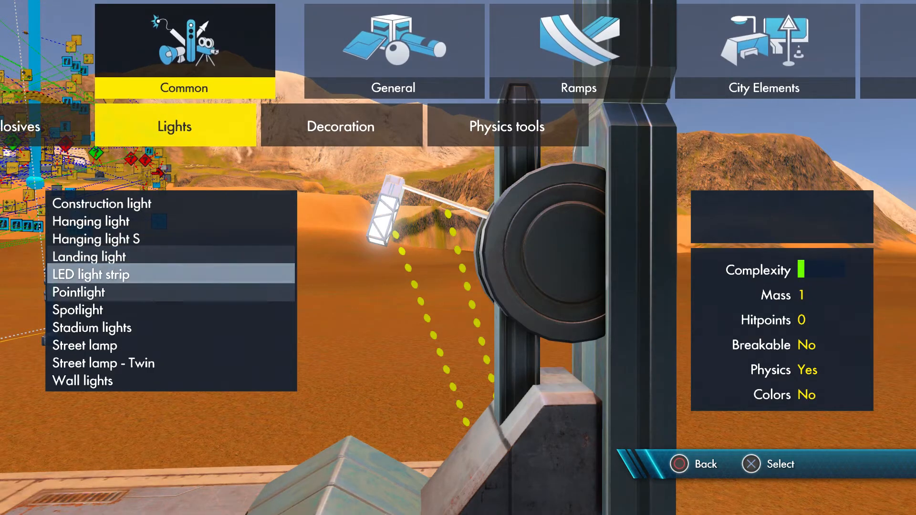
key(Escape)
key(Escape)
Look through the City Elements fences, including the metal railing poles and pipes, for a suitable part.
key(Up)
key(Right)
key(Right)
key(Right)
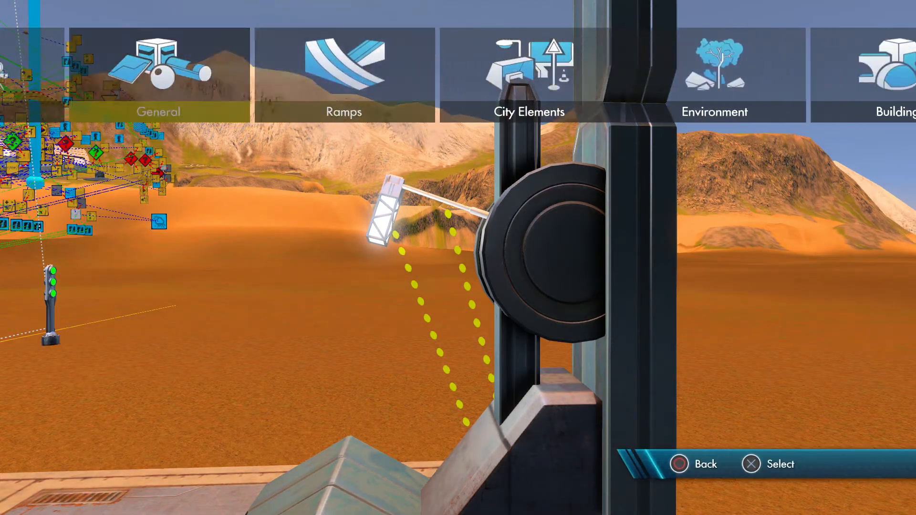
key(Return)
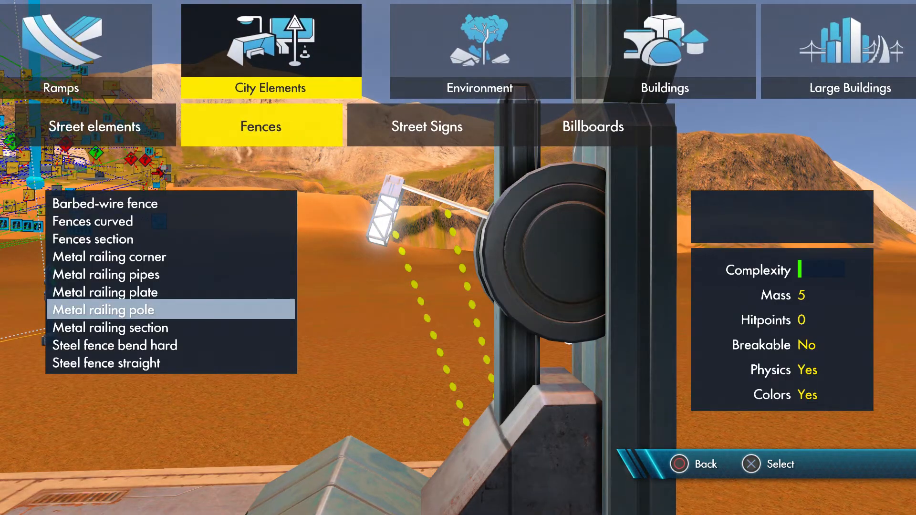
key(Down)
key(Down)
key(Down)
key(Down)
key(Down)
key(Down)
key(Down)
key(Down)
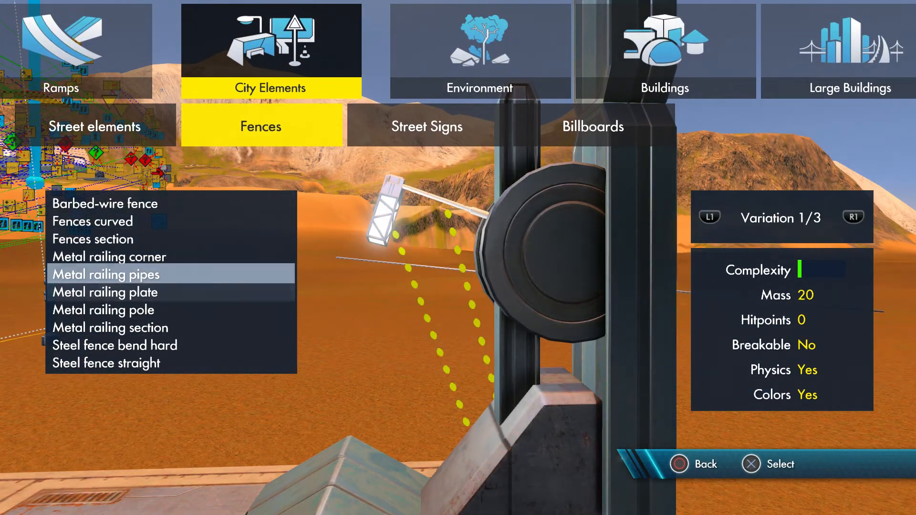
key(Down)
key(Down)
key(Down)
key(Down)
key(Down)
key(Down)
key(Down)
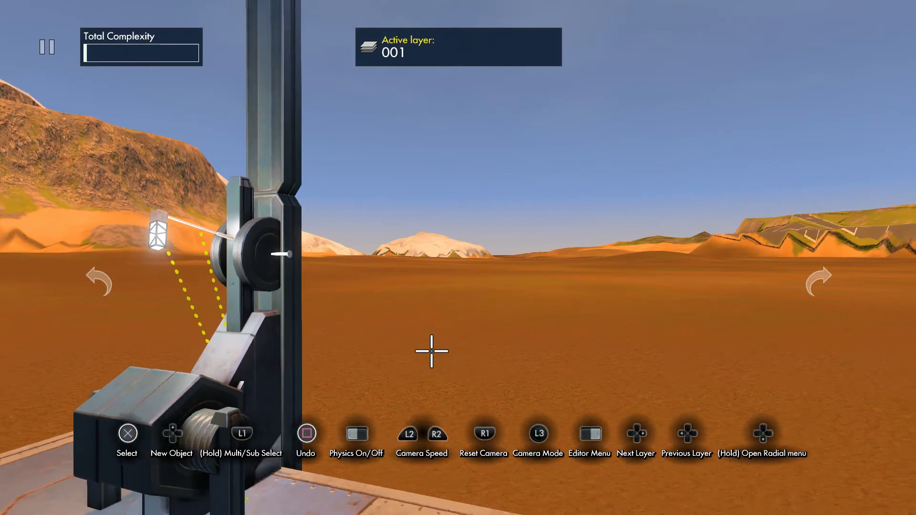
Insert an Interval trigger from the Triggers & Events objects and place it in the open area beside the lamp-post.
key(Right)
key(Right)
key(Right)
key(Right)
key(Right)
key(Right)
key(Right)
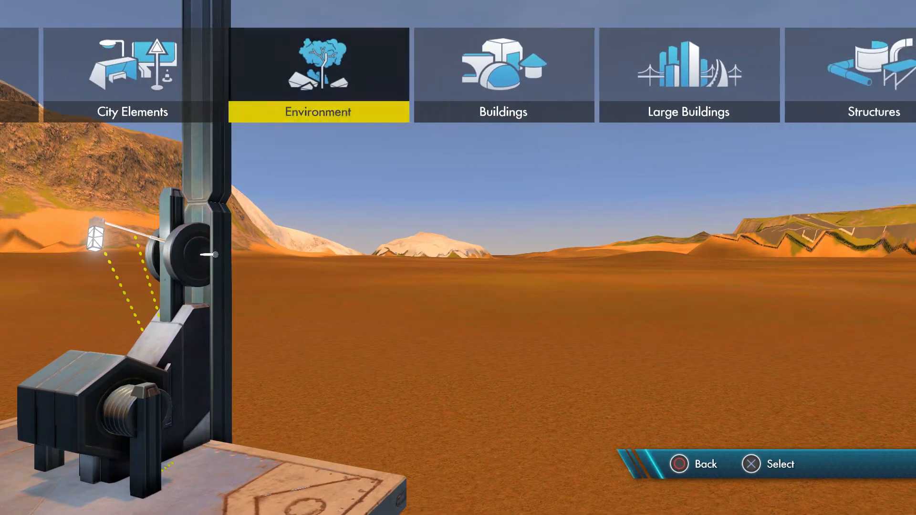
key(Left)
key(Return)
key(Right)
key(Left)
key(Down)
key(Return)
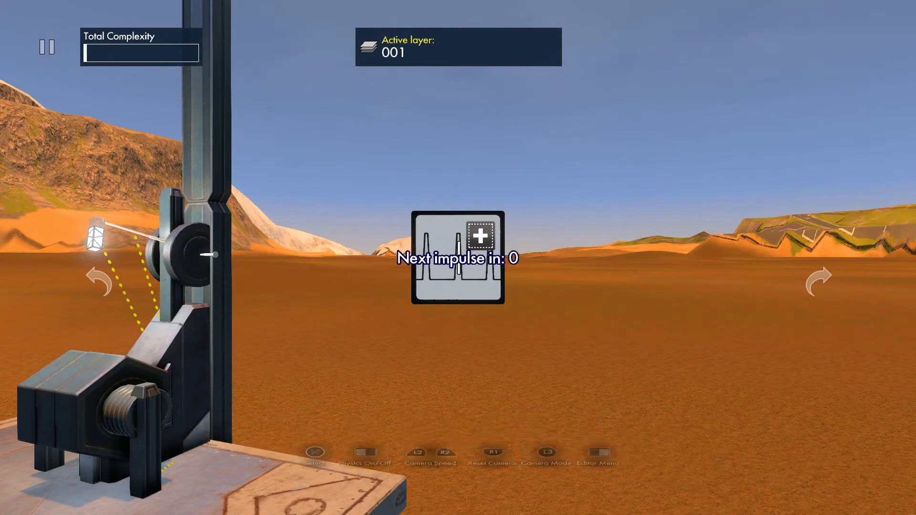
key(Return)
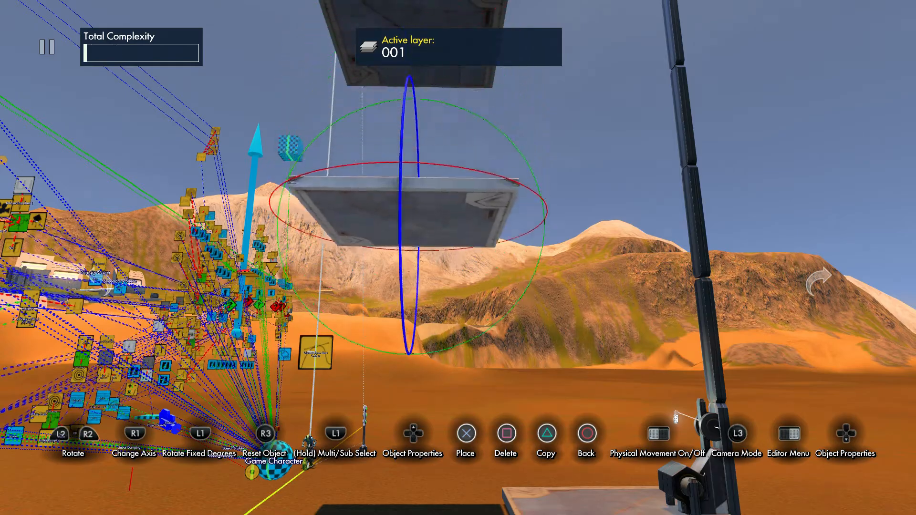
Lower the floating tile to the ground and align its edge with the lamp-post's base tile.
key(Return)
key(Return)
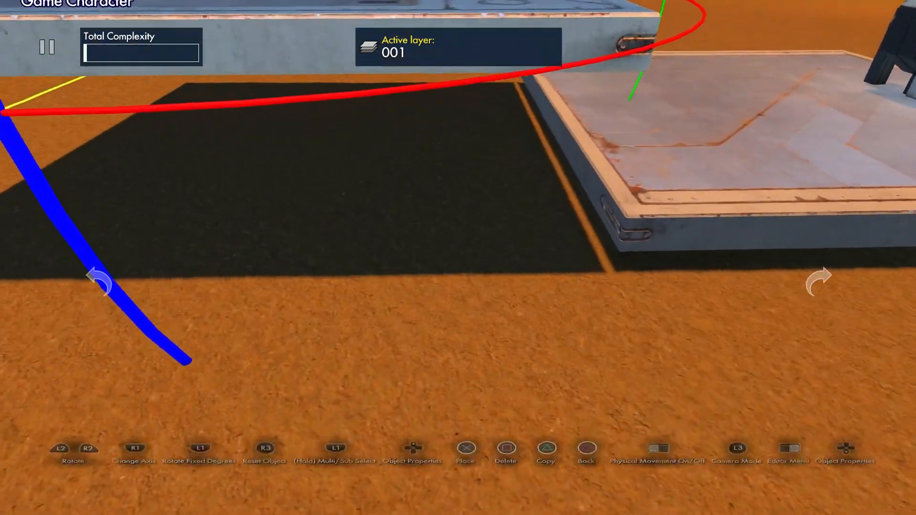
key(Return)
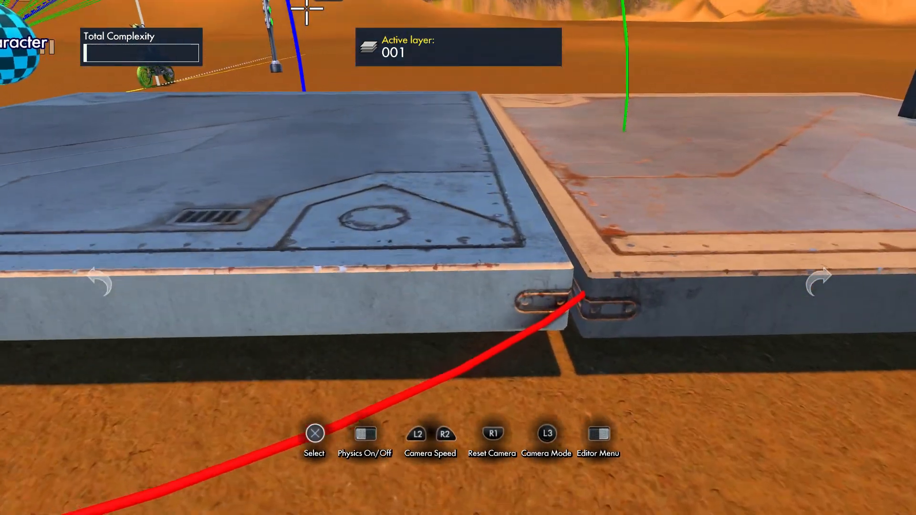
key(Return)
key(Return)
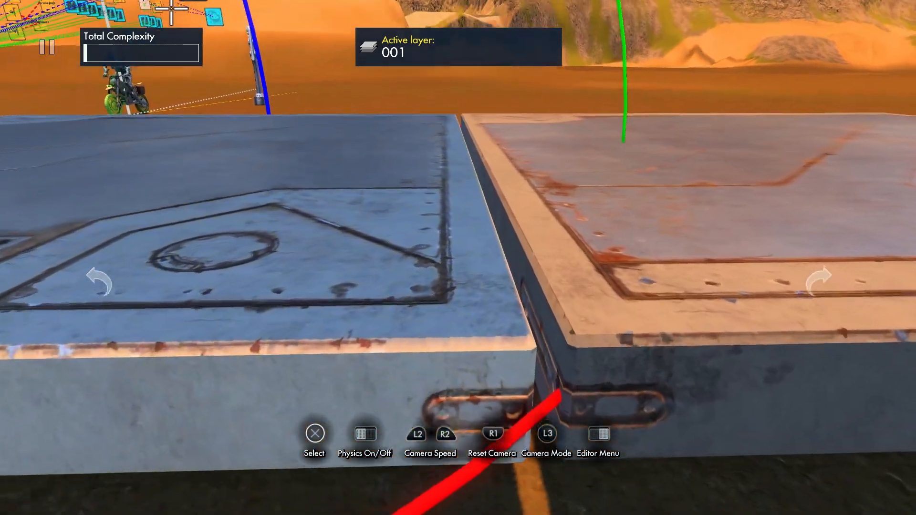
key(Escape)
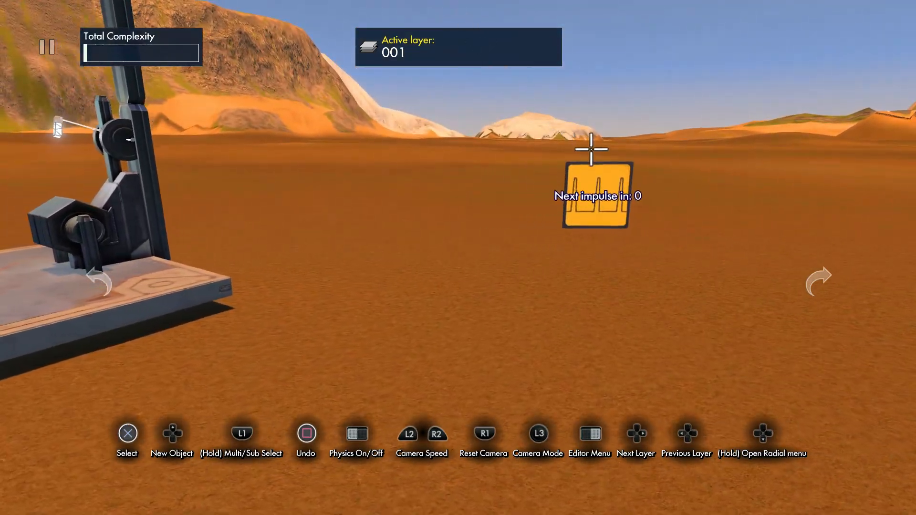
Move the Interval trigger slightly away from the lamp-post and set its interval to 1 tick (00:00.016).
click(592, 172)
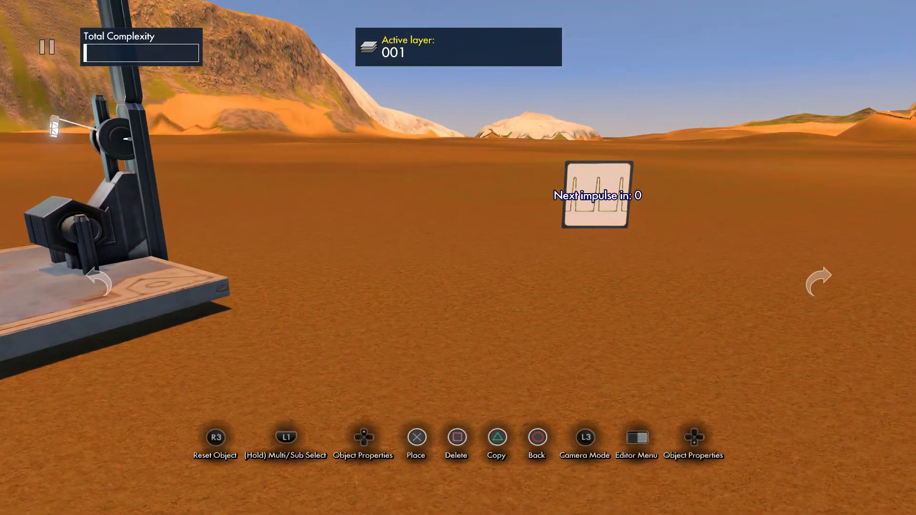
click(638, 195)
click(637, 195)
key(Up)
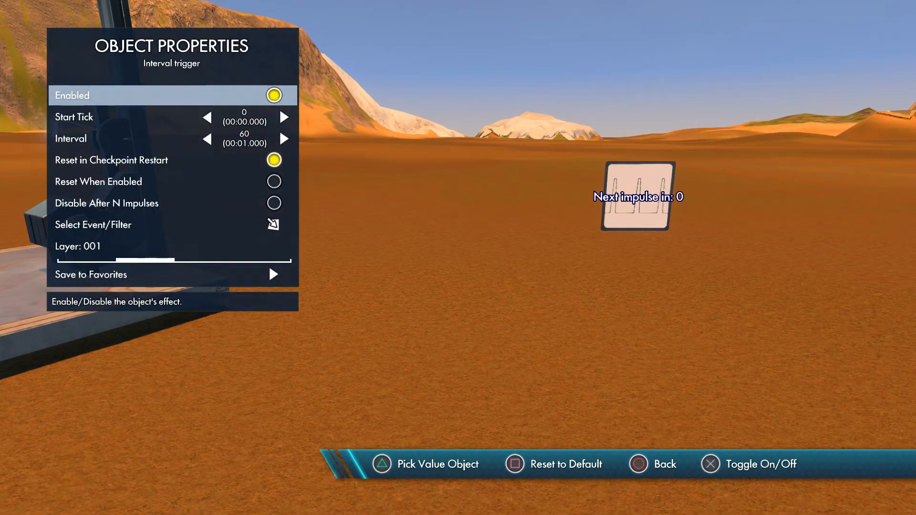
key(Down)
key(Down)
key(Left)
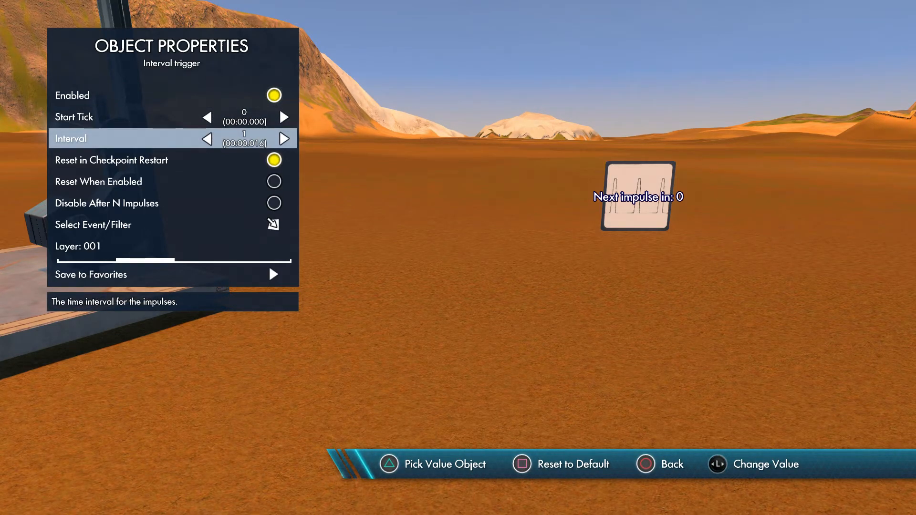
key(Down)
key(Escape)
Insert a Physics event from the Triggers & Events objects and position it beside the Interval trigger.
key(Up)
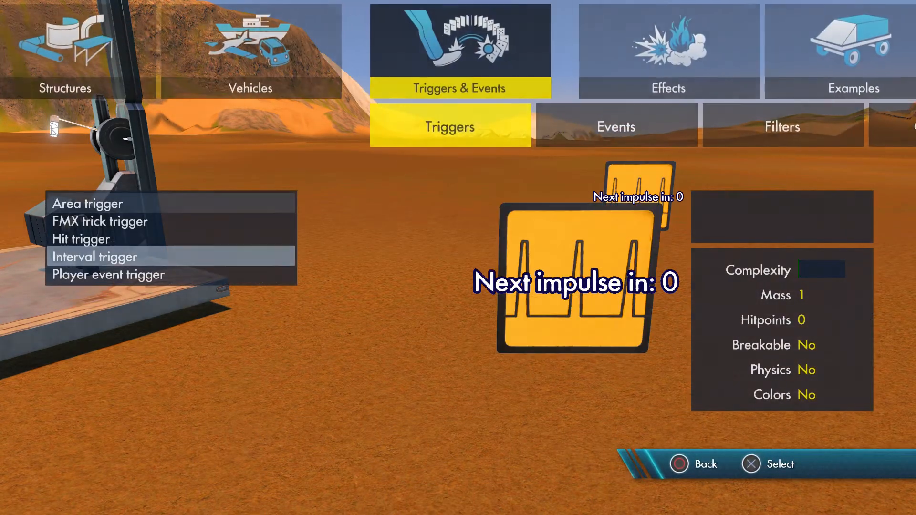
key(Right)
key(Up)
key(Up)
key(Up)
key(Up)
key(Up)
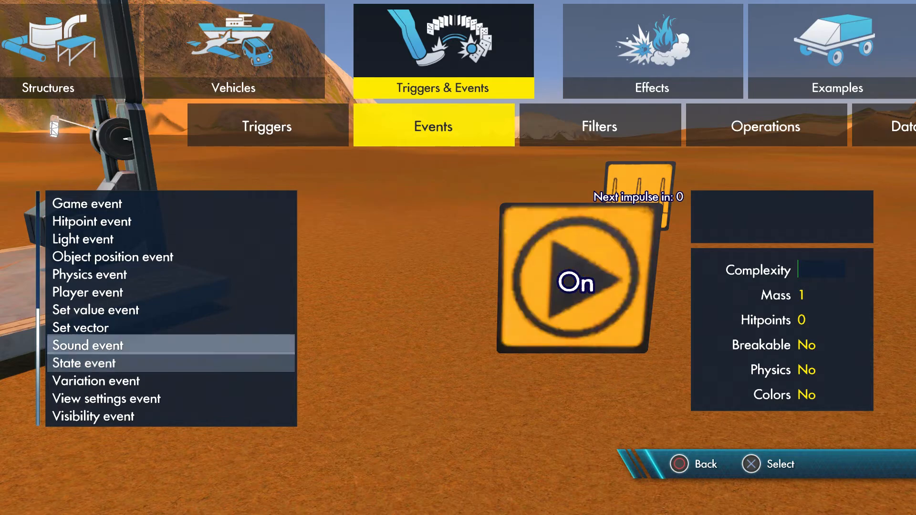
key(Up)
key(Down)
key(Down)
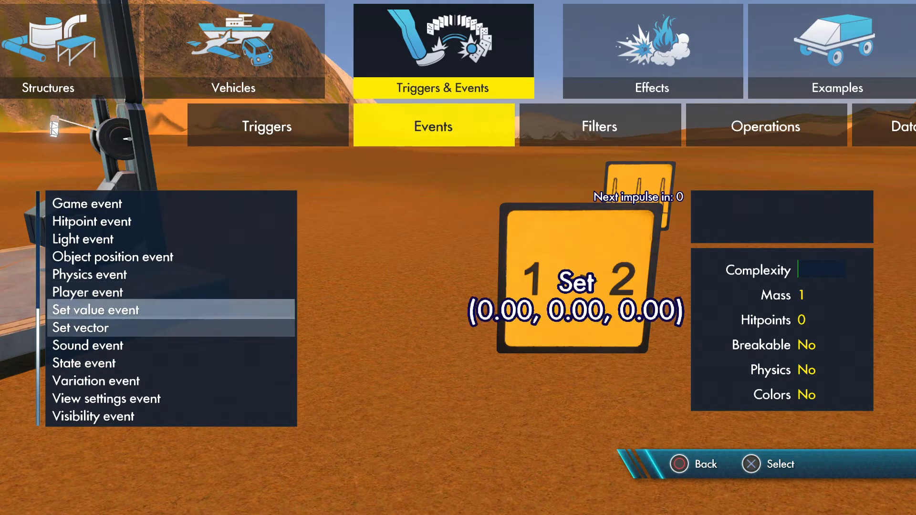
key(Down)
key(Down)
key(Down)
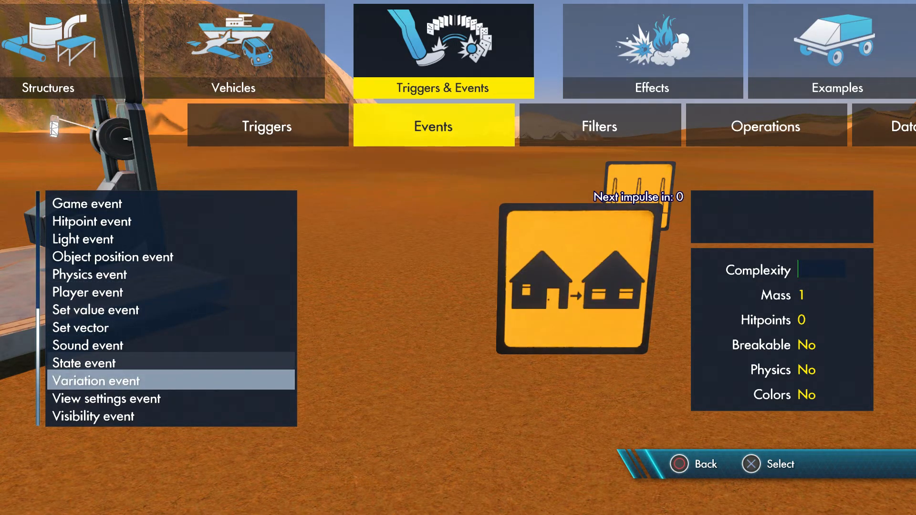
key(Up)
key(Up)
key(Up)
key(Down)
key(Up)
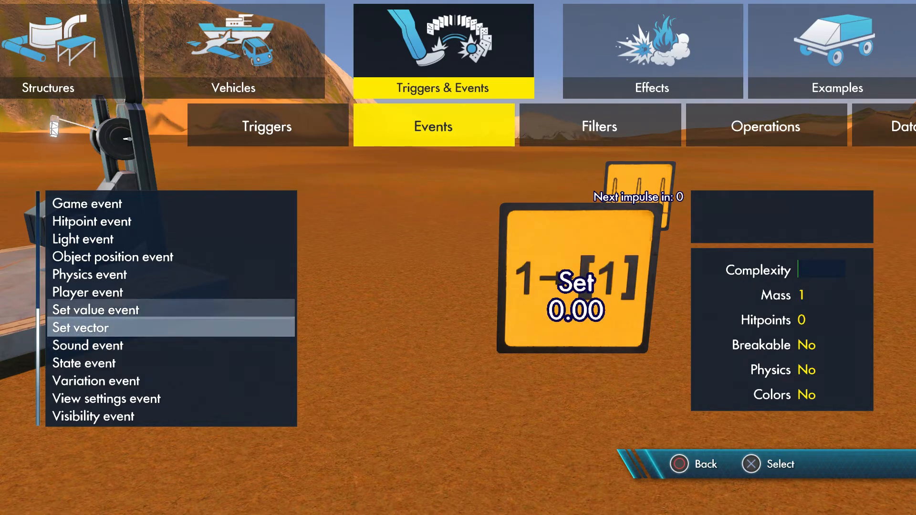
key(Up)
key(Up)
key(Up)
key(Escape)
key(Up)
key(Right)
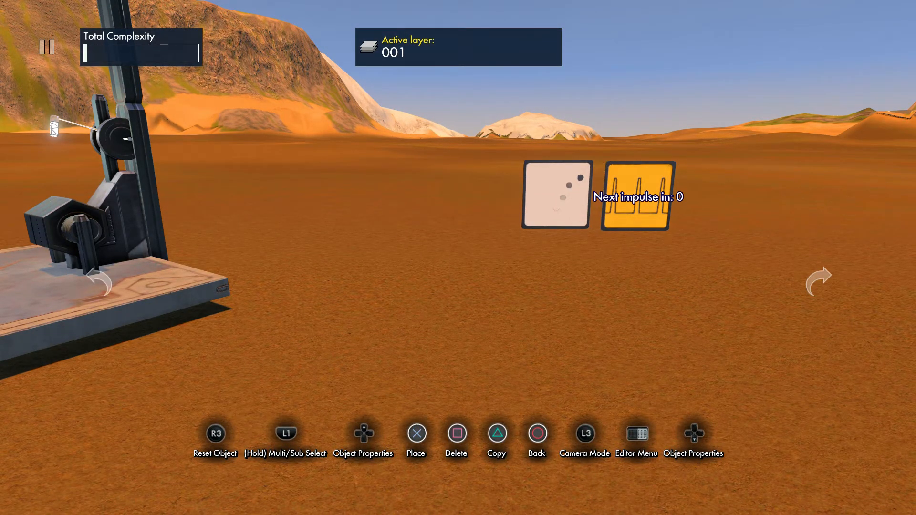
Insert a vector object info data source of type Position and place it beside the object position event.
key(Down)
key(Tab)
key(Right)
key(Right)
key(Right)
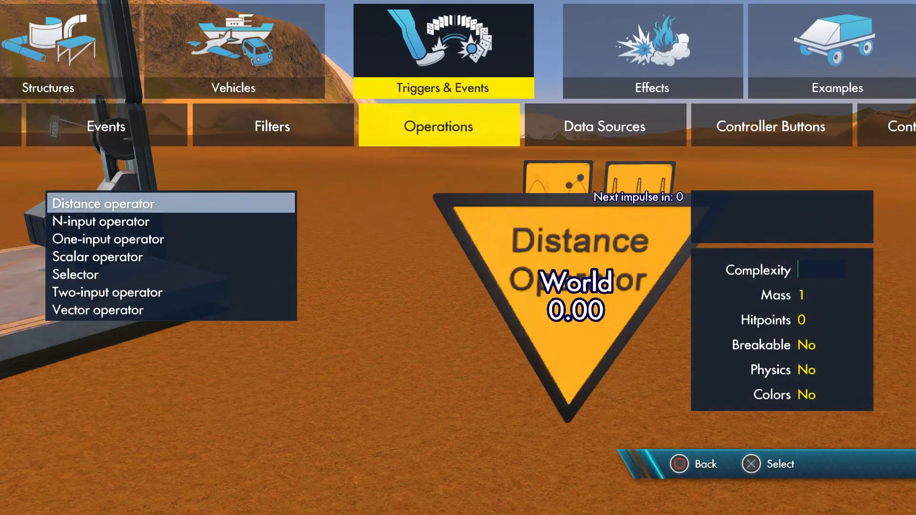
key(Up)
key(Return)
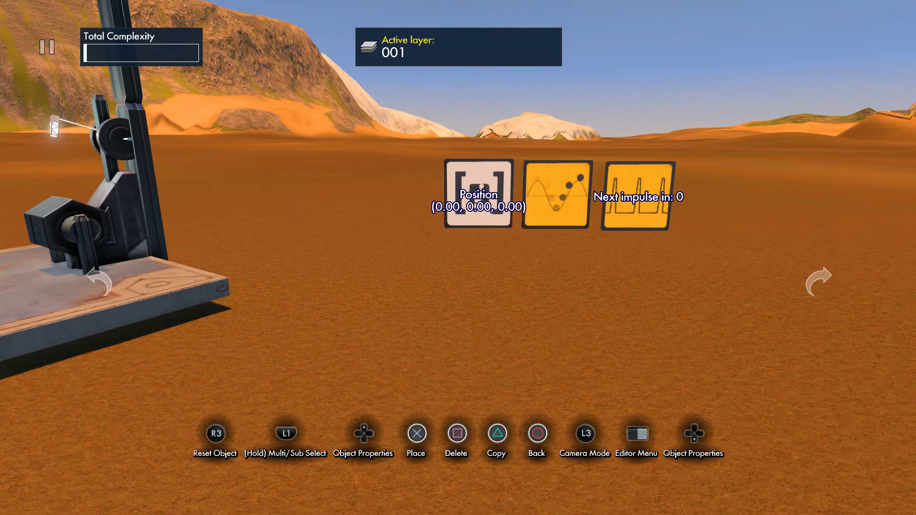
key(Return)
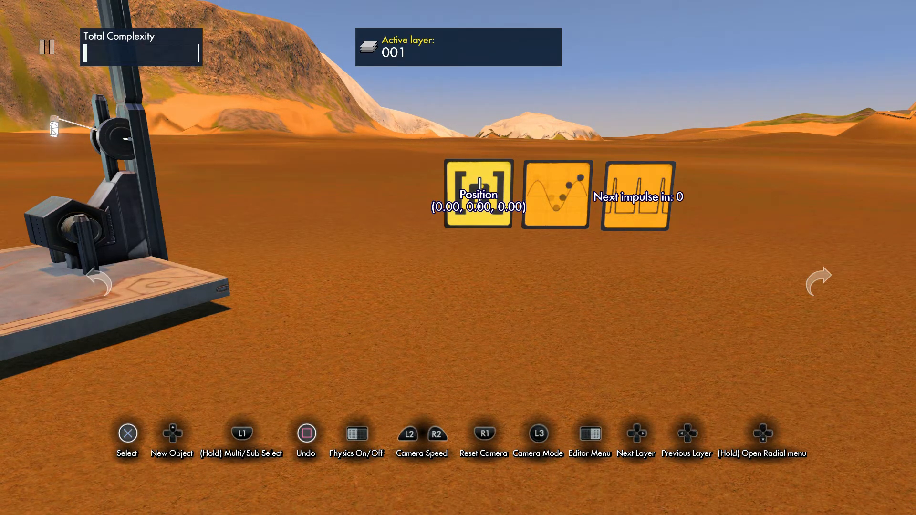
Set the object position event as the Interval trigger's impulse target.
key(Return)
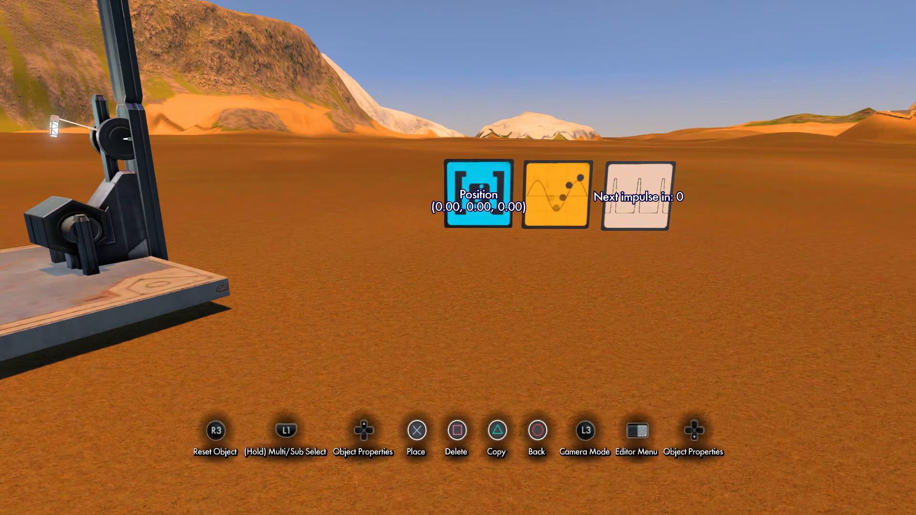
key(Return)
key(Down)
key(Down)
key(Down)
key(Down)
key(Down)
key(Down)
key(Return)
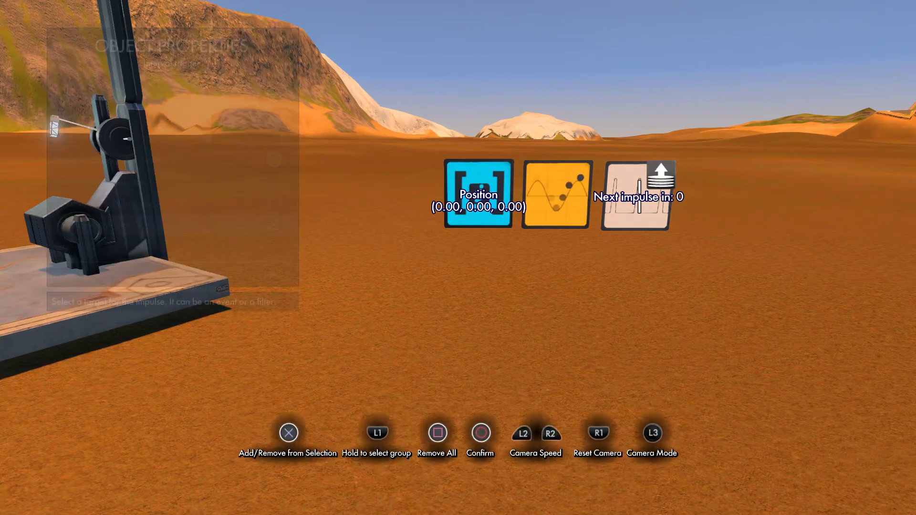
key(Return)
key(Return)
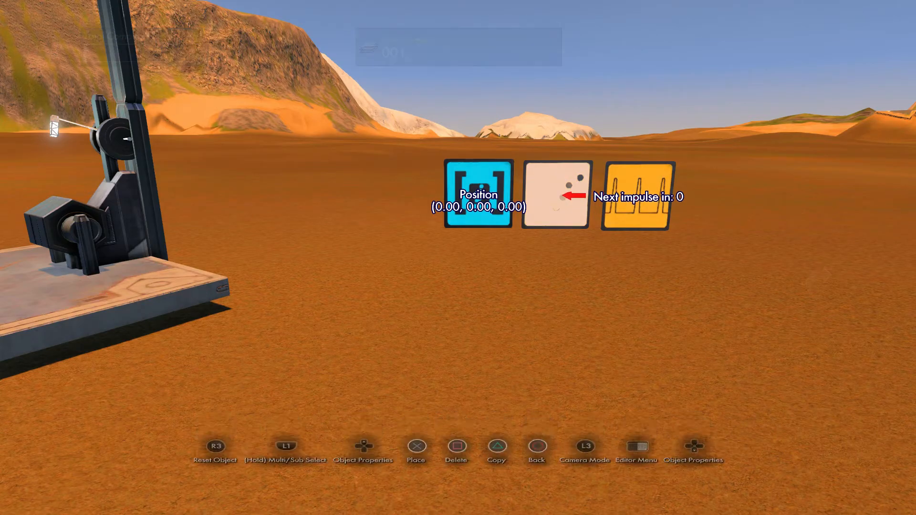
Turn off the position's Local option and Modify Rotation on the object position event.
key(Down)
key(Down)
key(Down)
key(Down)
key(Down)
key(Down)
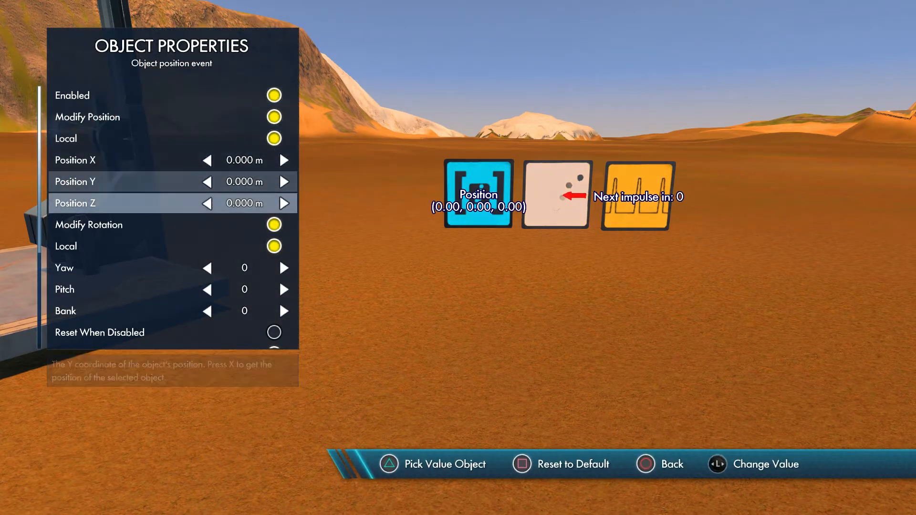
key(Up)
key(Up)
key(Up)
key(Up)
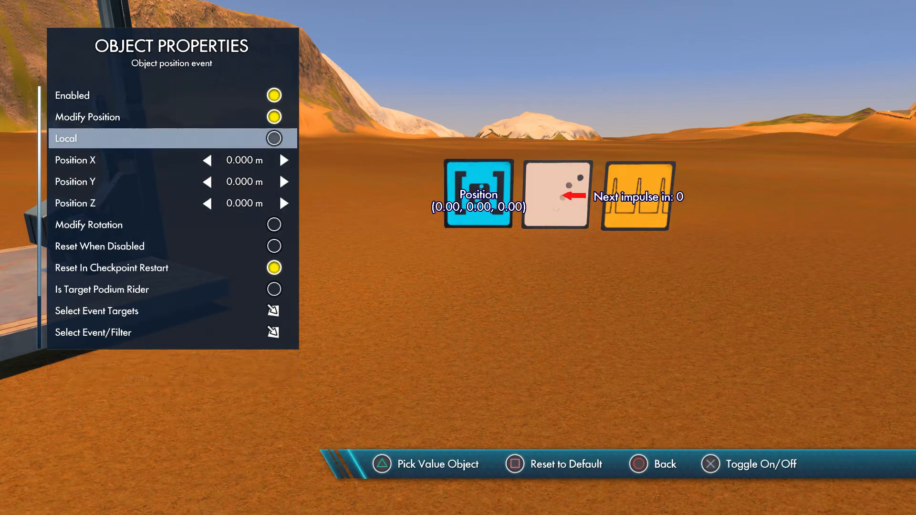
Link the position event's Position X, Y and Z values to the vector object info beside it.
key(Down)
key(Return)
key(Return)
key(Return)
key(Down)
key(Return)
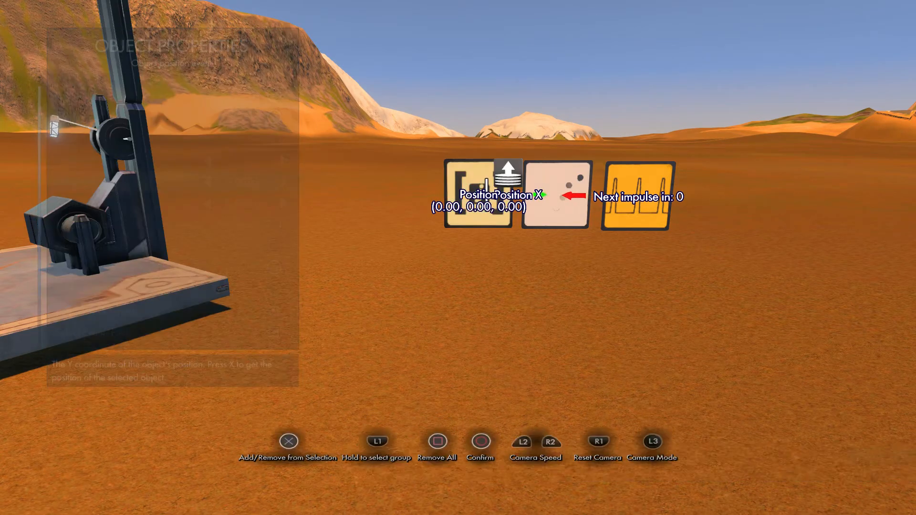
key(Return)
key(Down)
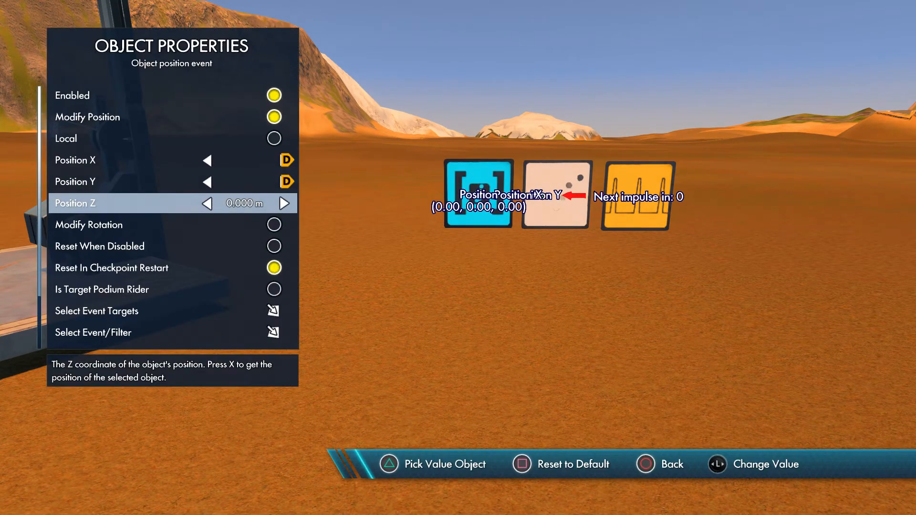
key(Return)
key(Return)
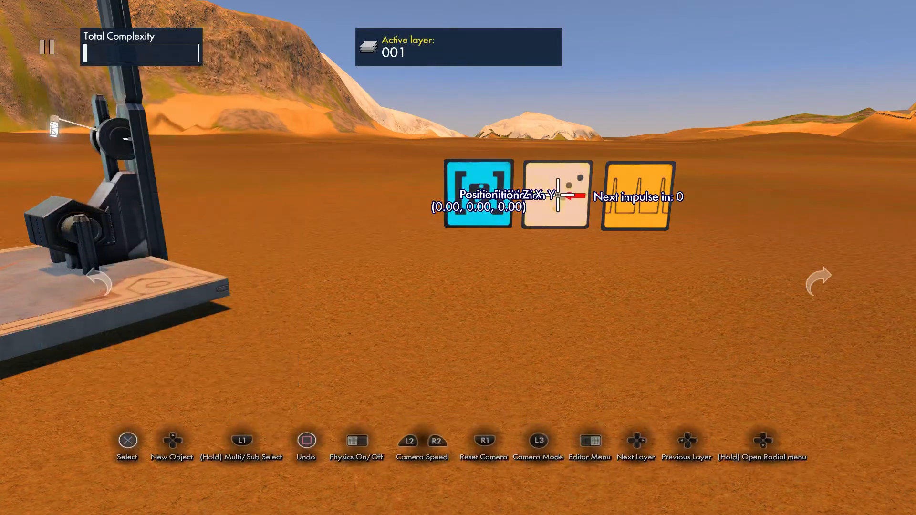
Move the Interval trigger farther away and copy the info-and-event pair upward into five rows, with a gap below the upper two.
click(587, 193)
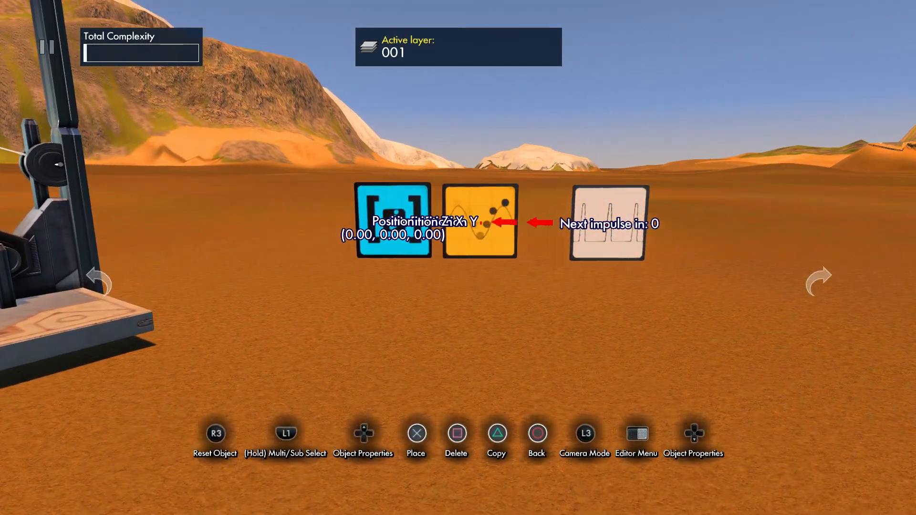
key(a)
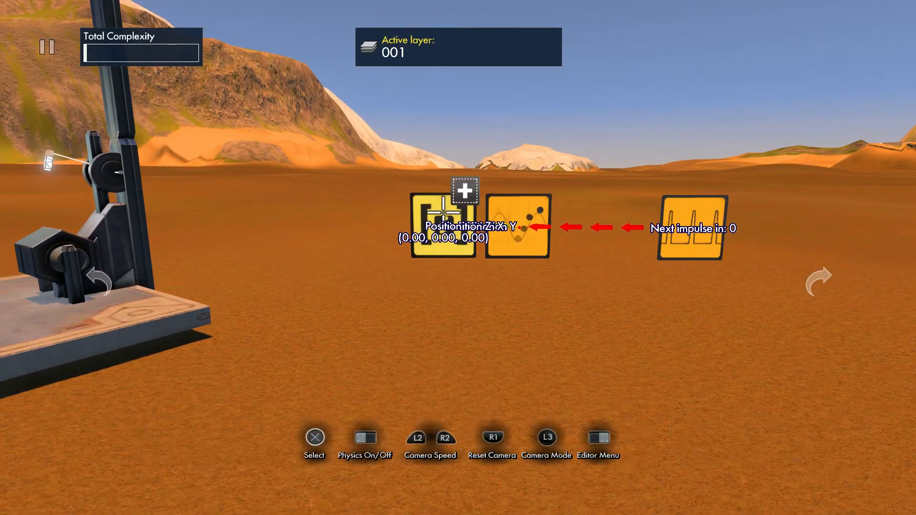
click(516, 212)
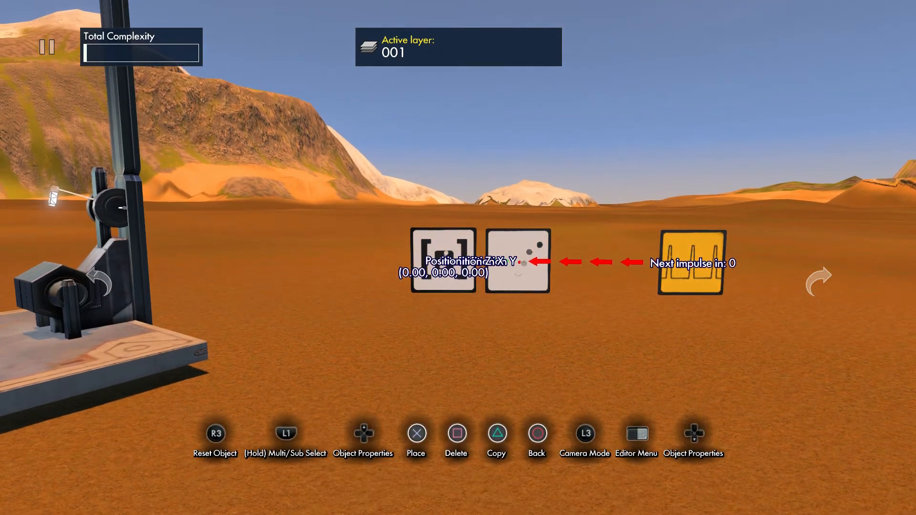
key(s)
click(516, 234)
click(516, 242)
key(a)
key(a)
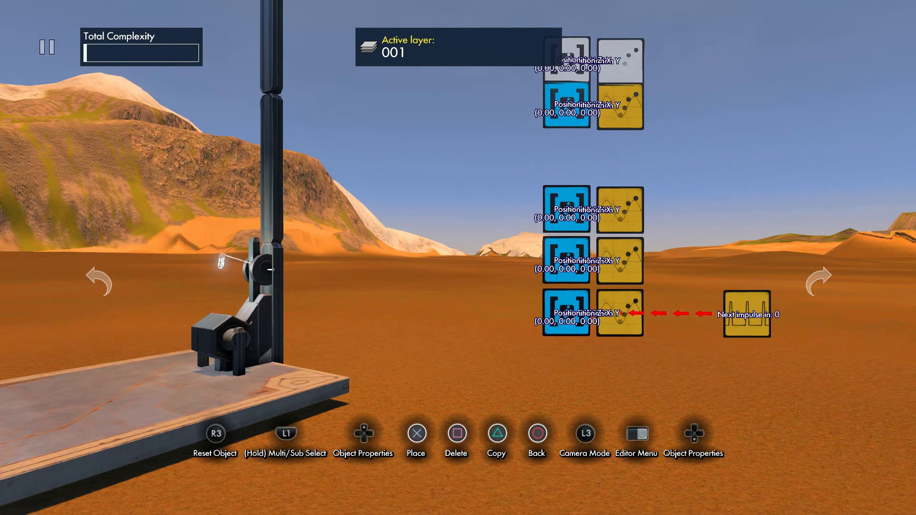
Set the top row's vector object info to read the near disc on the lamp-post.
click(573, 55)
key(Down)
key(Return)
key(a)
key(w)
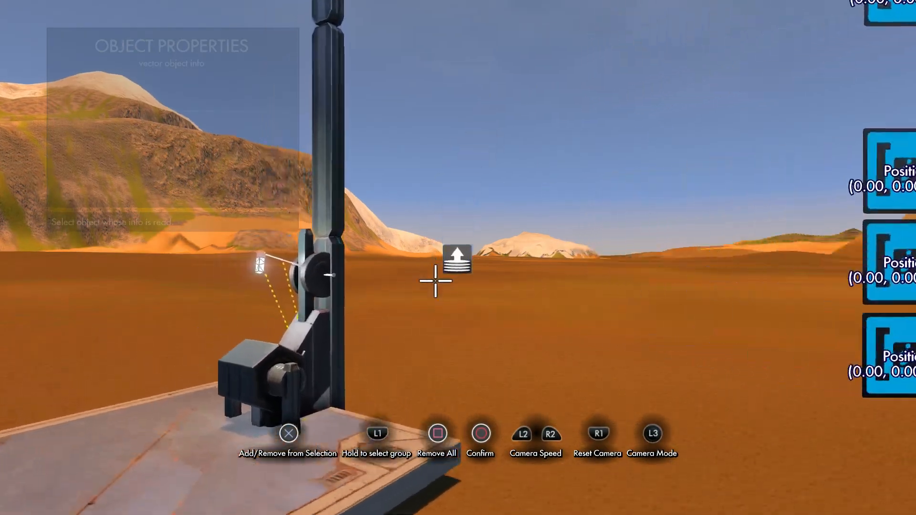
key(s)
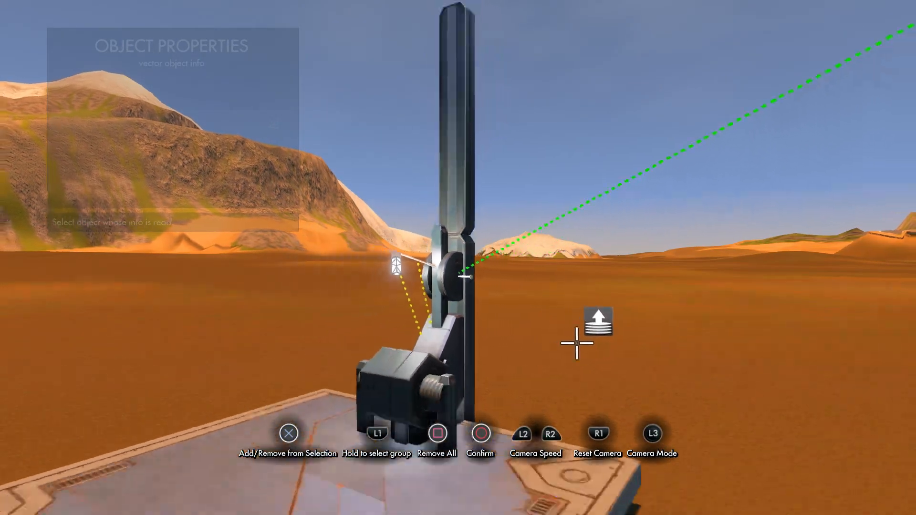
key(d)
key(Return)
key(Escape)
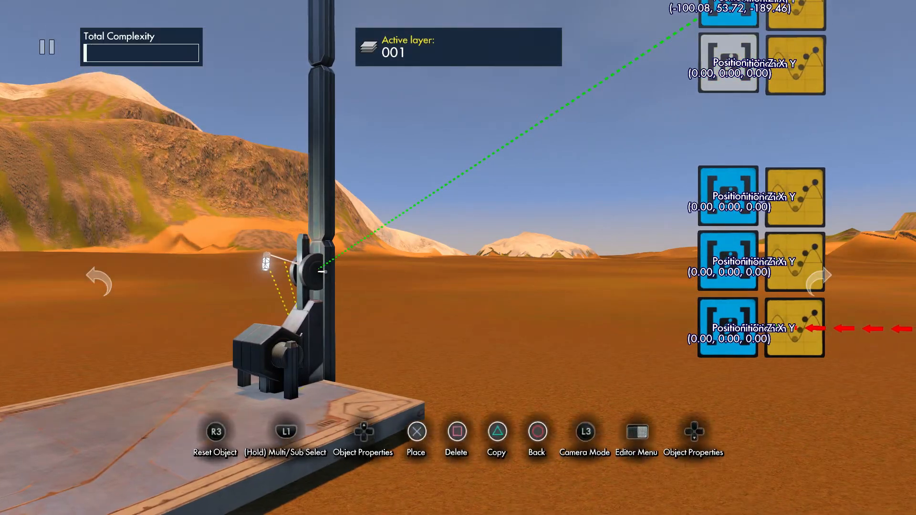
Set the vector object info in the second row from the top to read the lamp-post's far disc.
key(Up)
key(Down)
key(Return)
key(a)
key(w)
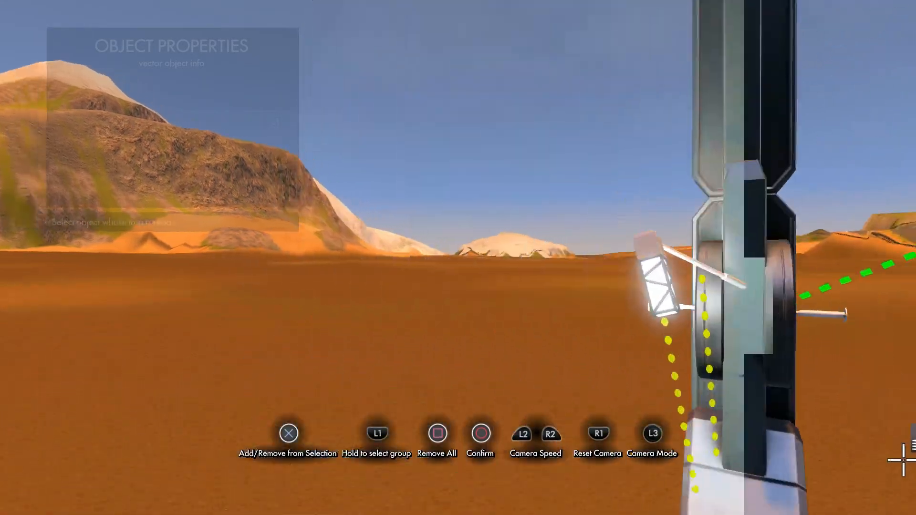
key(w)
key(s)
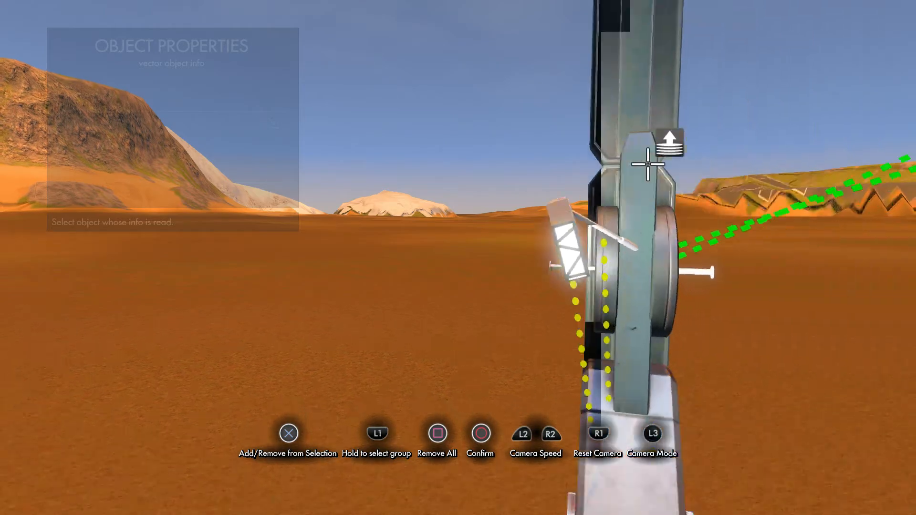
key(d)
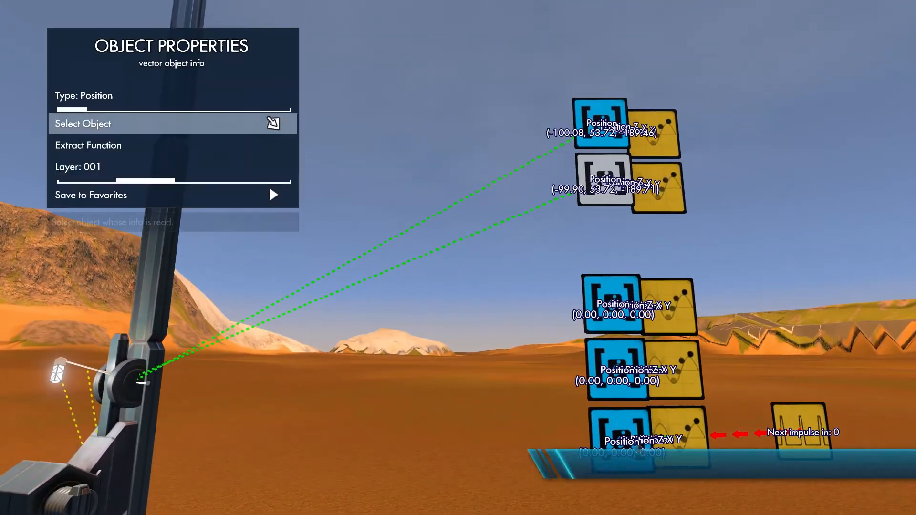
key(Escape)
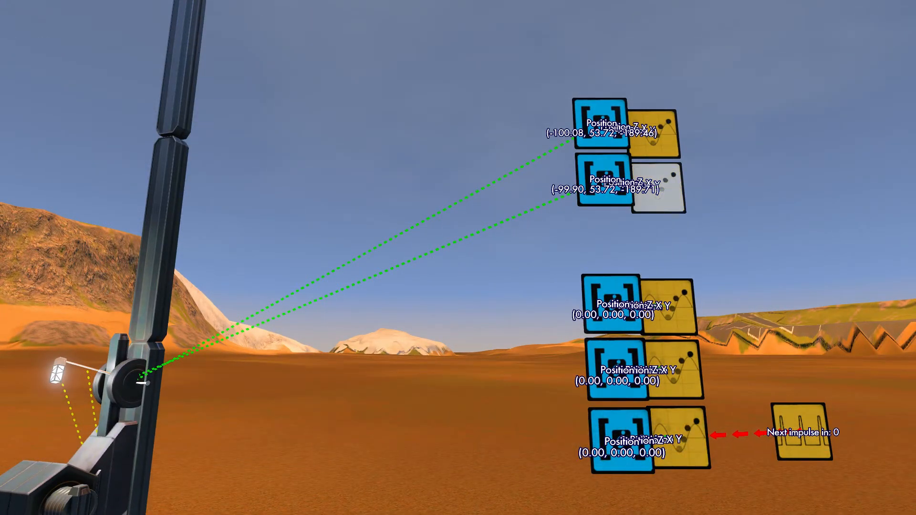
Make the lamp-post's near disc the event target of the position event in the second row from the top.
key(Up)
key(Up)
key(Up)
key(Up)
key(Up)
key(Up)
key(Return)
key(a)
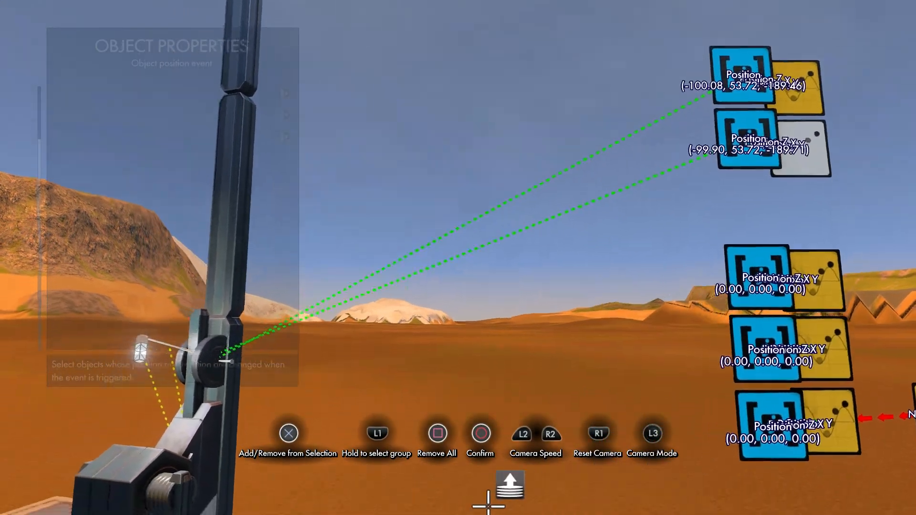
key(w)
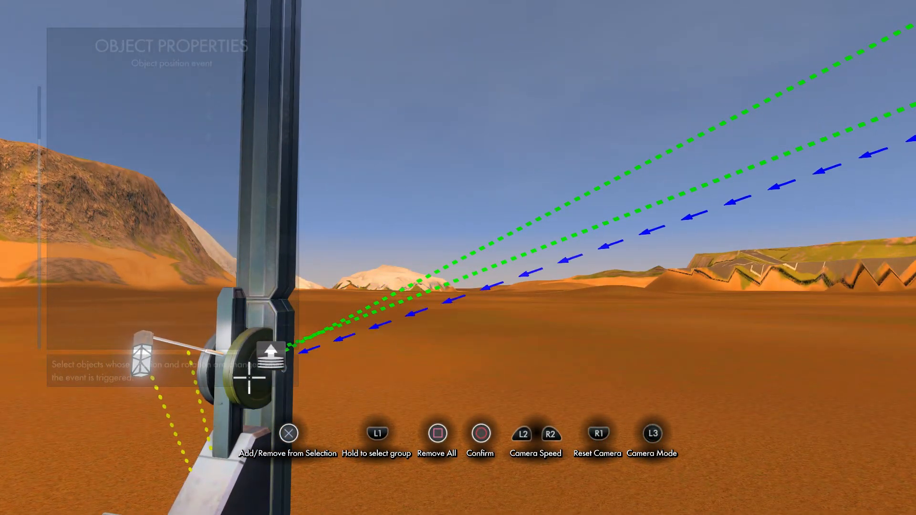
key(Escape)
key(Escape)
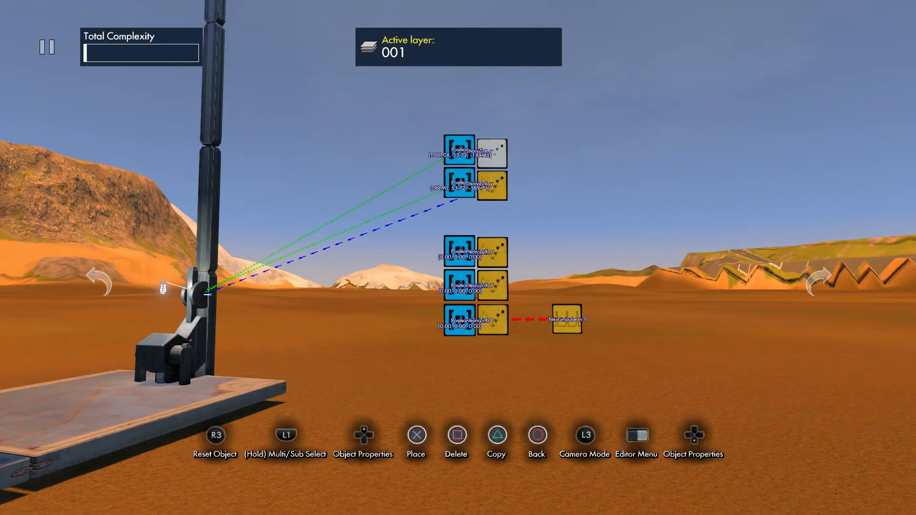
Make the lamp-post's far disc the event target of the top row's position event.
key(Up)
key(Up)
key(Up)
key(Up)
key(Up)
key(Return)
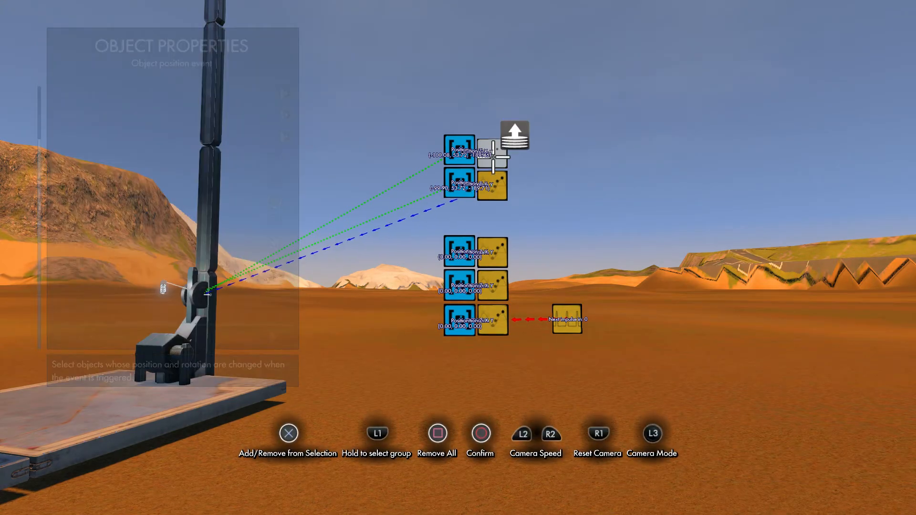
key(w)
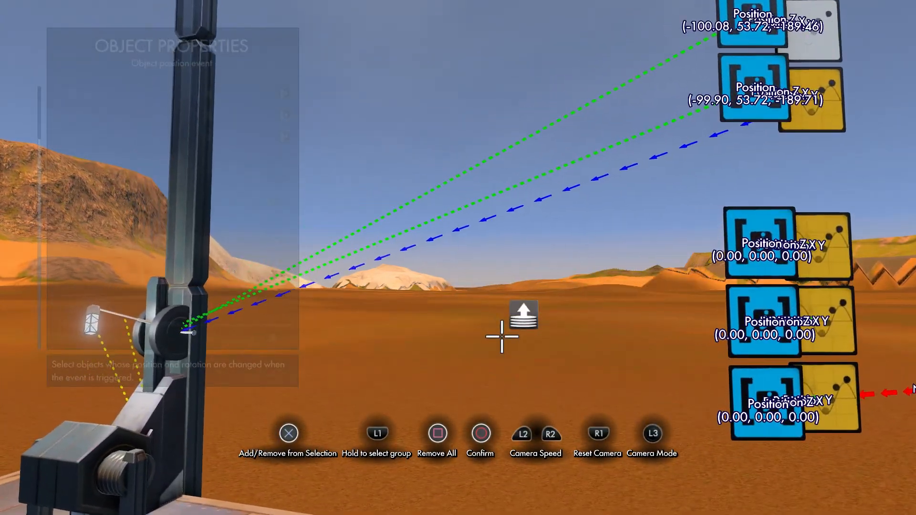
key(a)
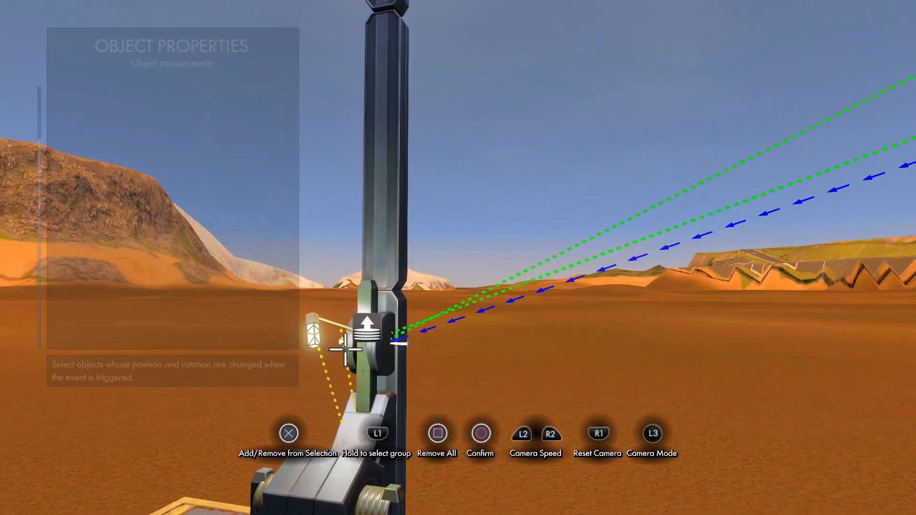
key(Escape)
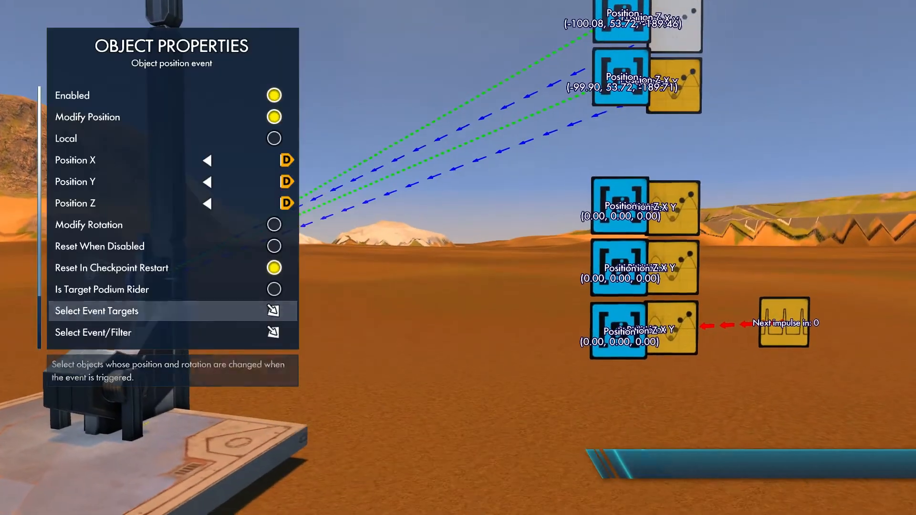
key(Escape)
Link the lowest position event's impulse output to the position event directly above it.
key(d)
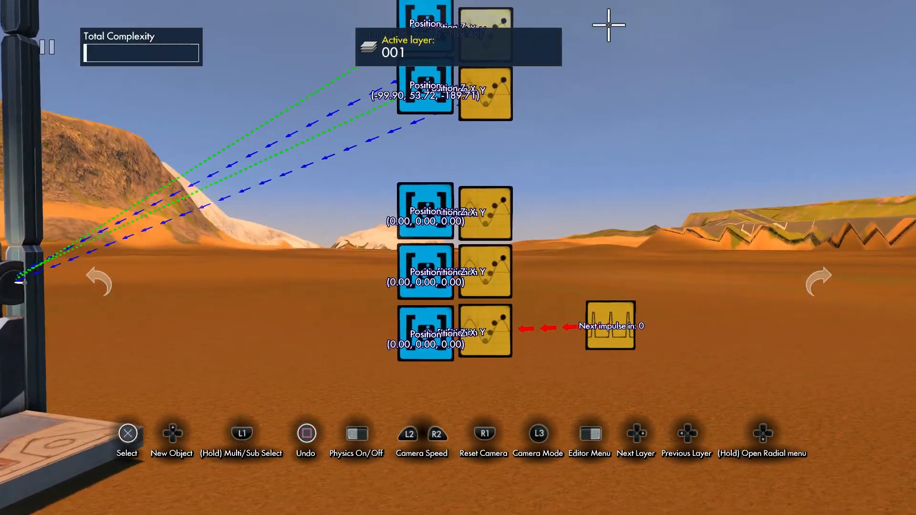
click(492, 318)
key(Up)
key(Up)
key(Up)
key(Up)
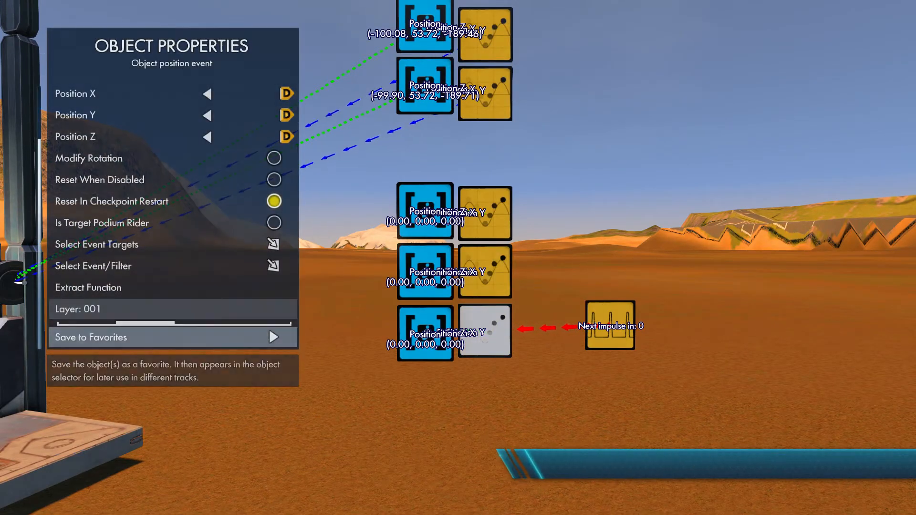
key(Return)
click(487, 295)
key(Escape)
key(Escape)
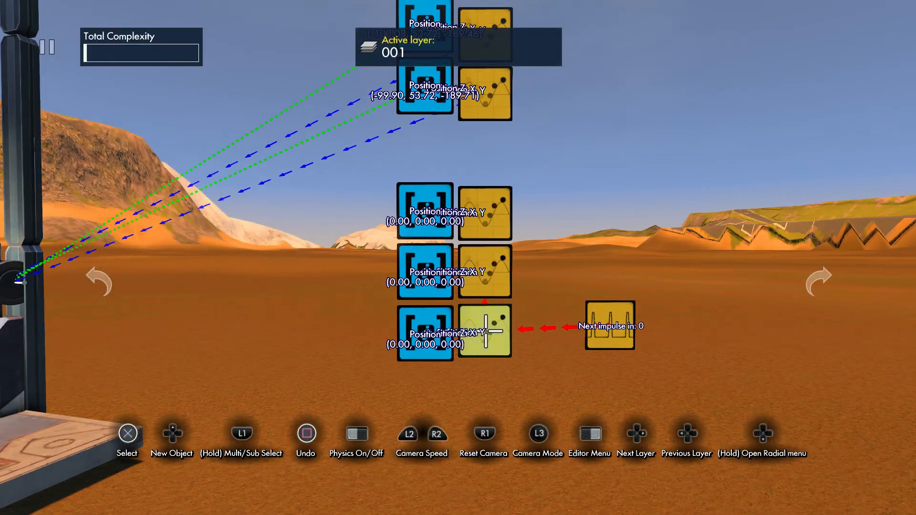
Link the impulse of the second position event from the ground to the third one above it.
key(Up)
key(Up)
key(Up)
key(Up)
key(Up)
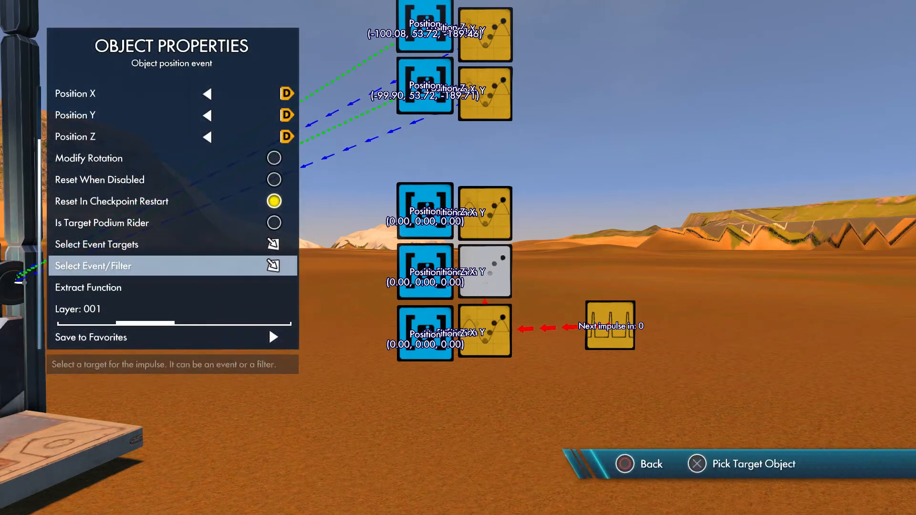
key(Return)
click(492, 213)
key(Escape)
key(Escape)
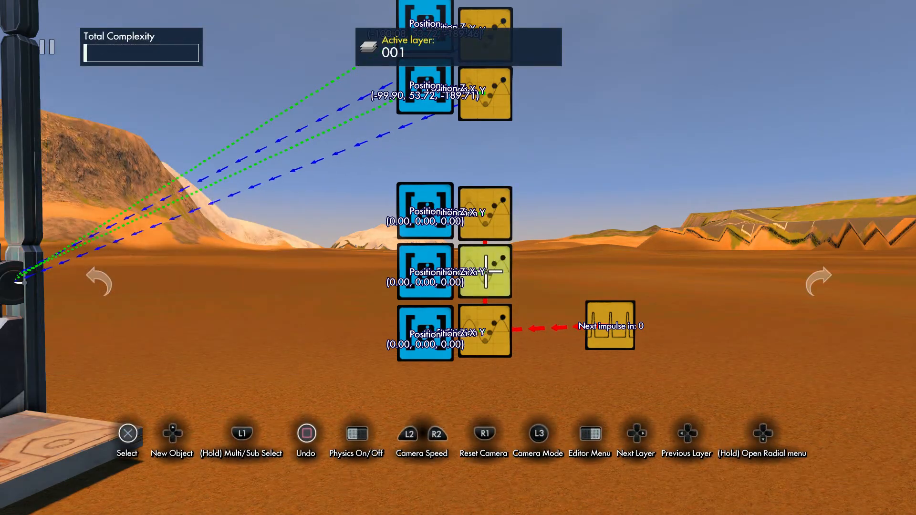
Link the impulse of the third position event from the ground to the fourth one above it.
click(486, 214)
key(Up)
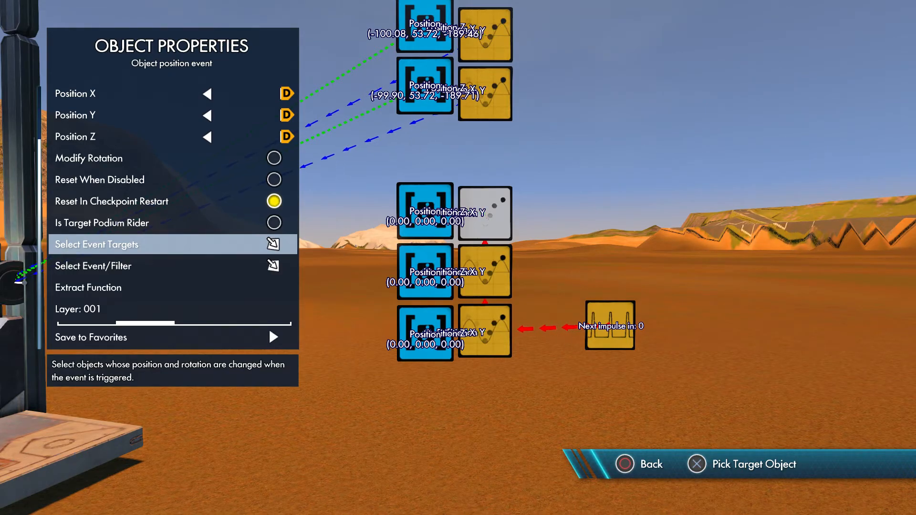
key(Return)
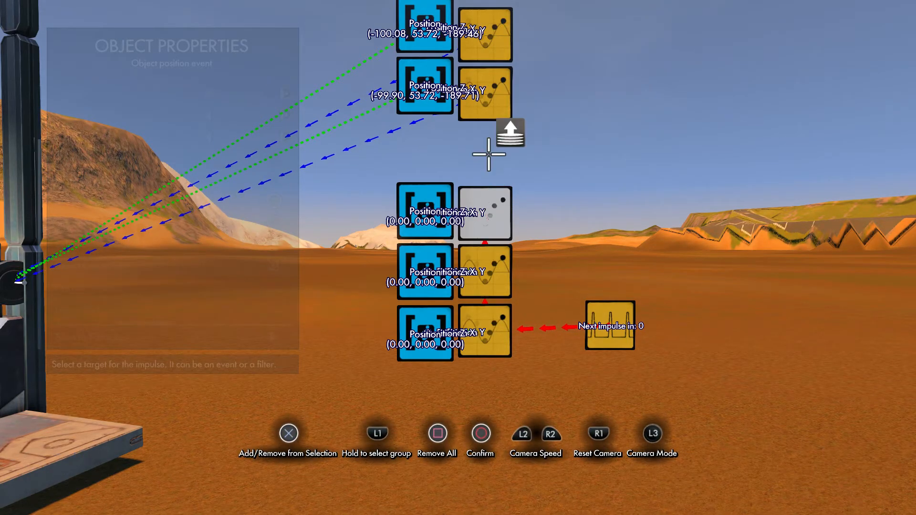
key(Return)
key(Escape)
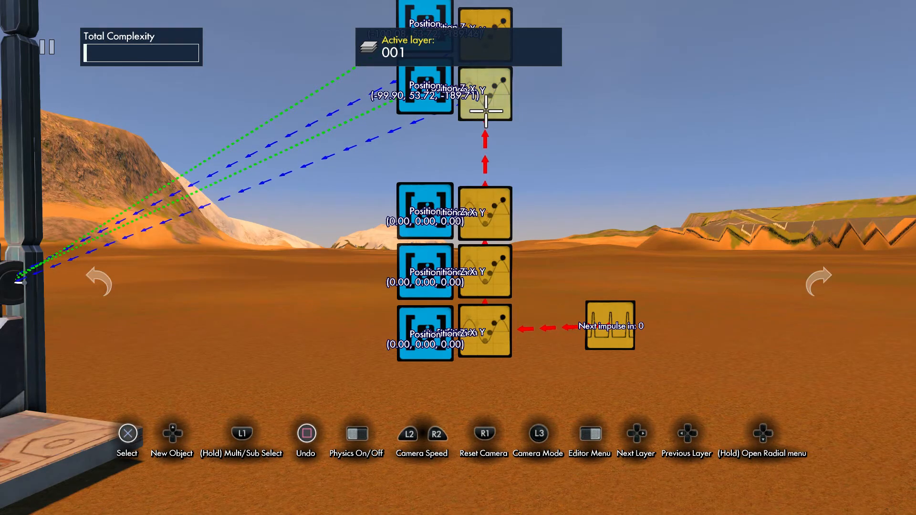
Link the impulse of the fourth position event from the ground to the topmost position event.
key(Up)
key(Up)
key(Up)
key(Up)
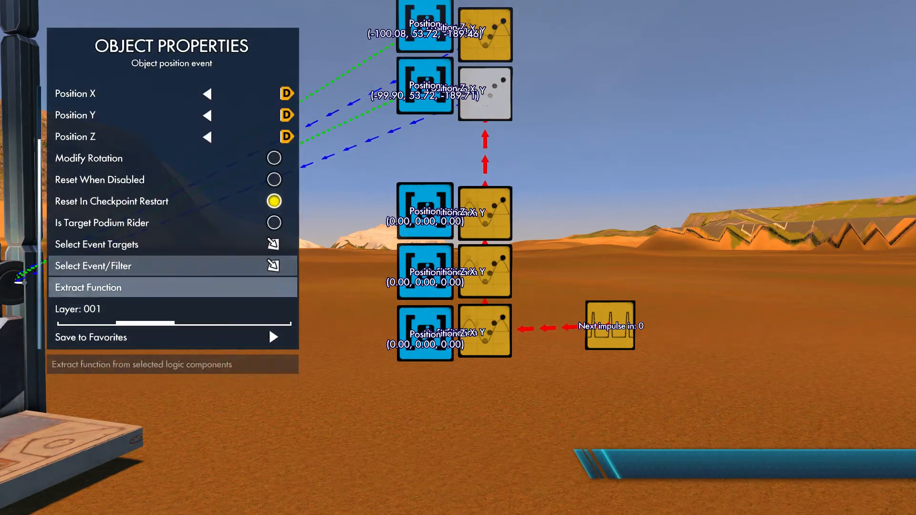
key(Return)
key(Return)
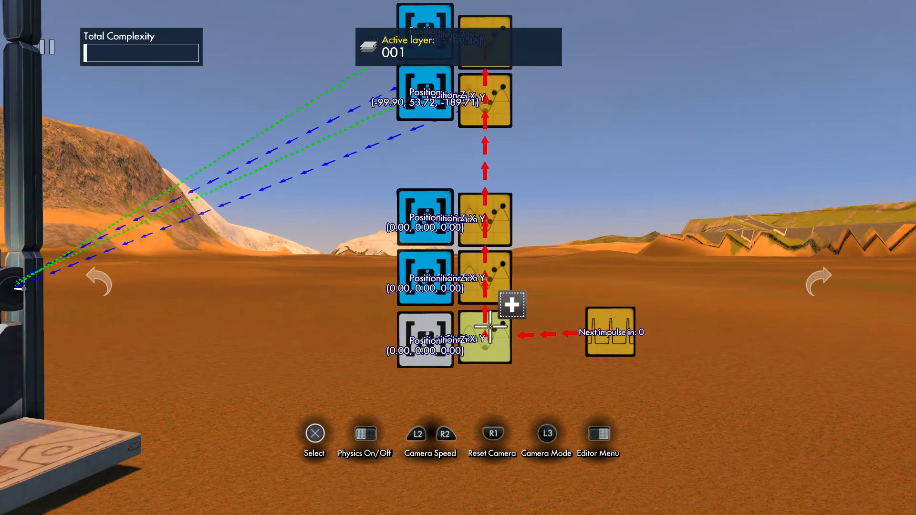
Delete the two lowest rows of position data sources and events, and raise the Interval trigger level with the lowest remaining row.
key(Escape)
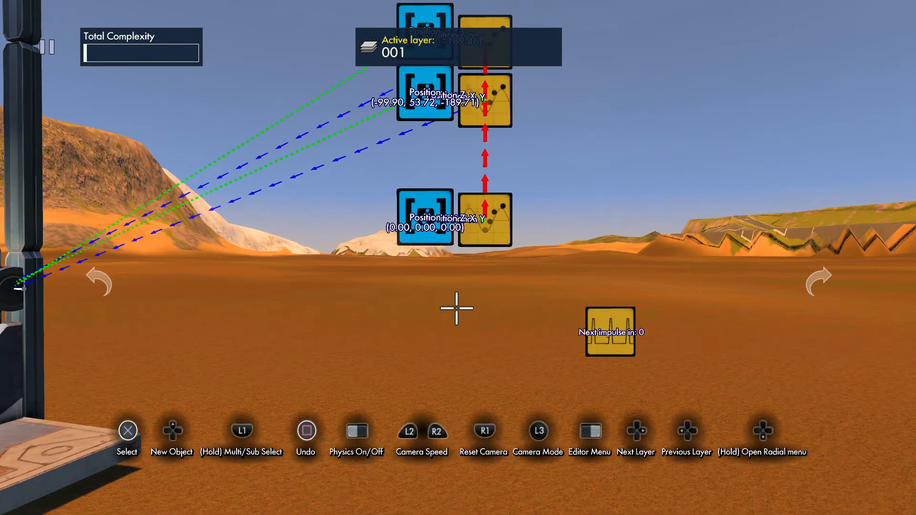
click(578, 315)
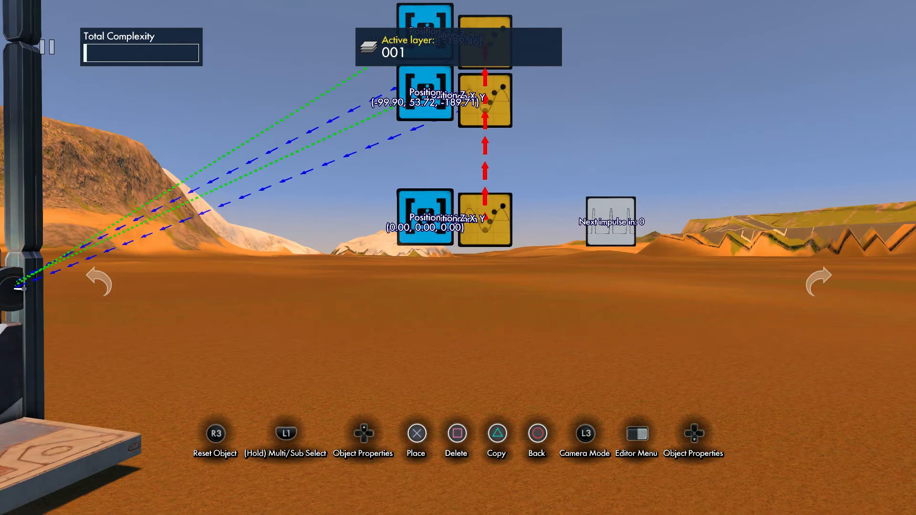
Link the Interval trigger's impulse output to the lowest remaining position event.
key(Up)
key(Up)
key(Up)
key(Up)
key(Up)
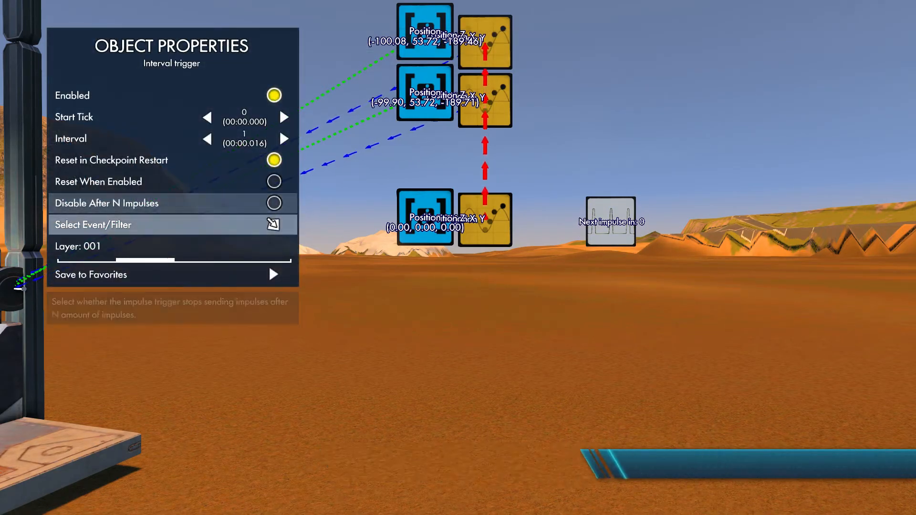
key(Return)
click(484, 219)
key(Escape)
key(Escape)
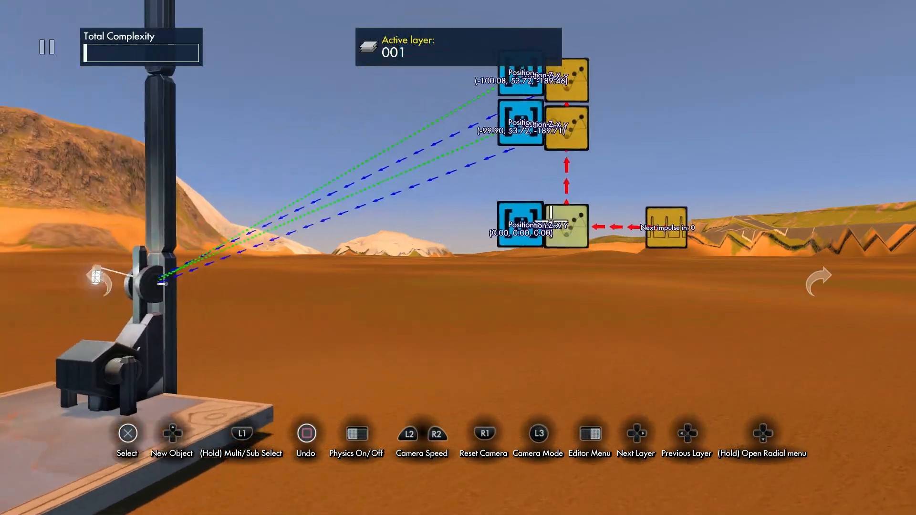
Push the white pin protruding from the lamp-post's near disc further into the disc.
key(p)
key(a)
key(w)
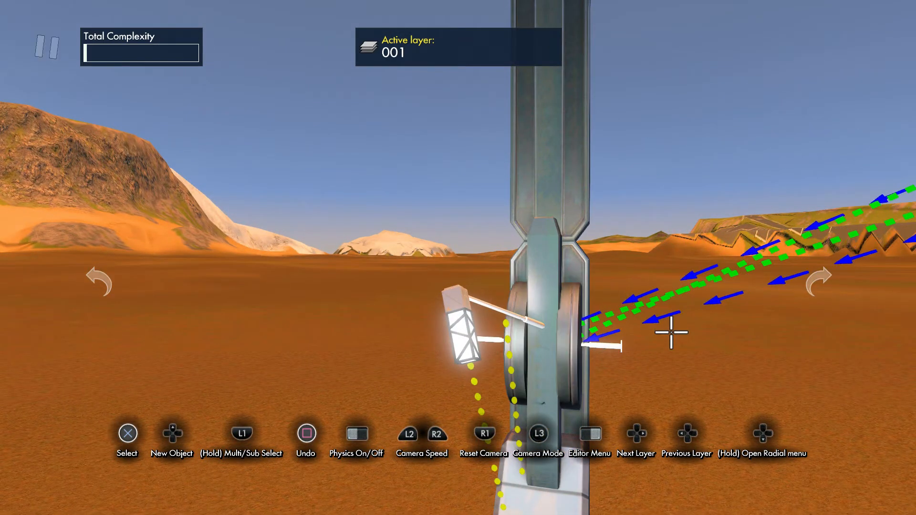
key(w)
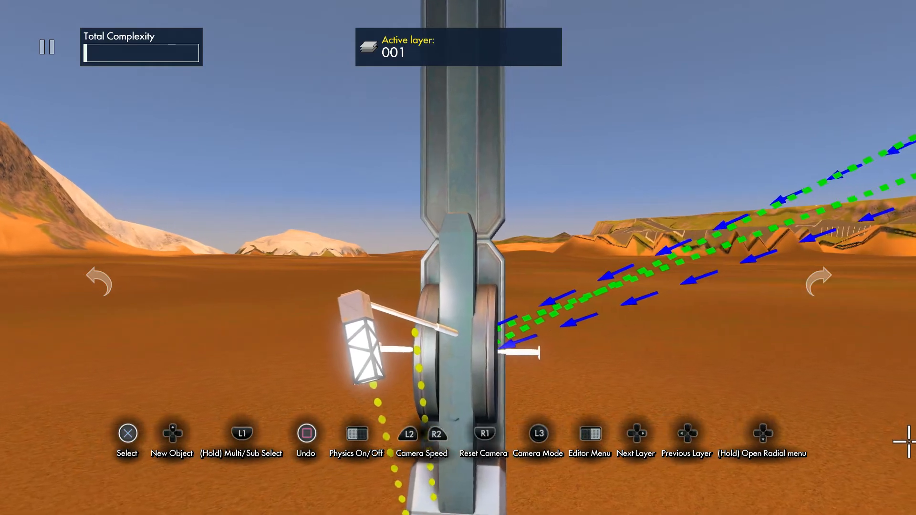
click(506, 366)
click(461, 363)
key(p)
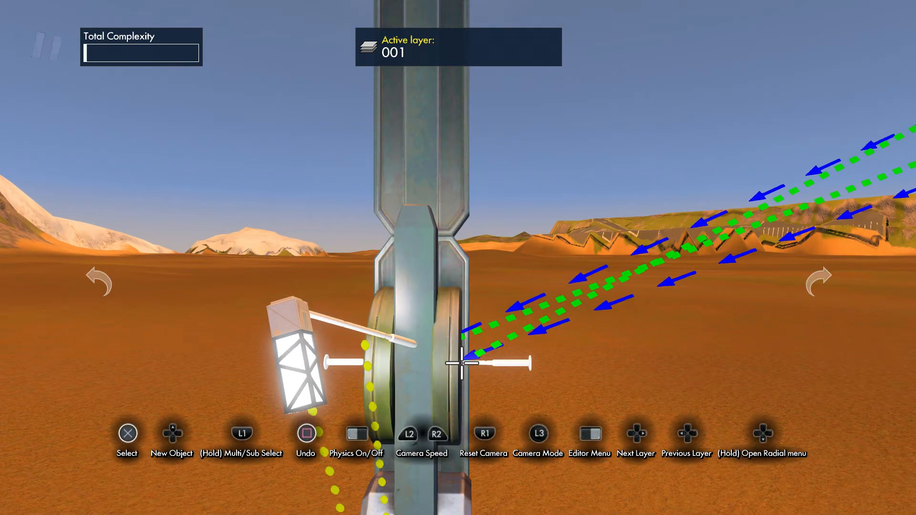
click(494, 363)
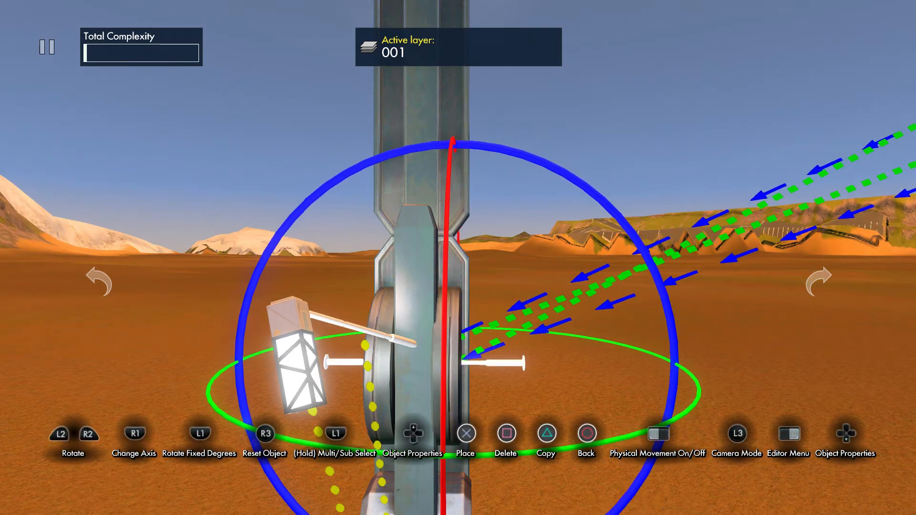
click(455, 363)
click(484, 363)
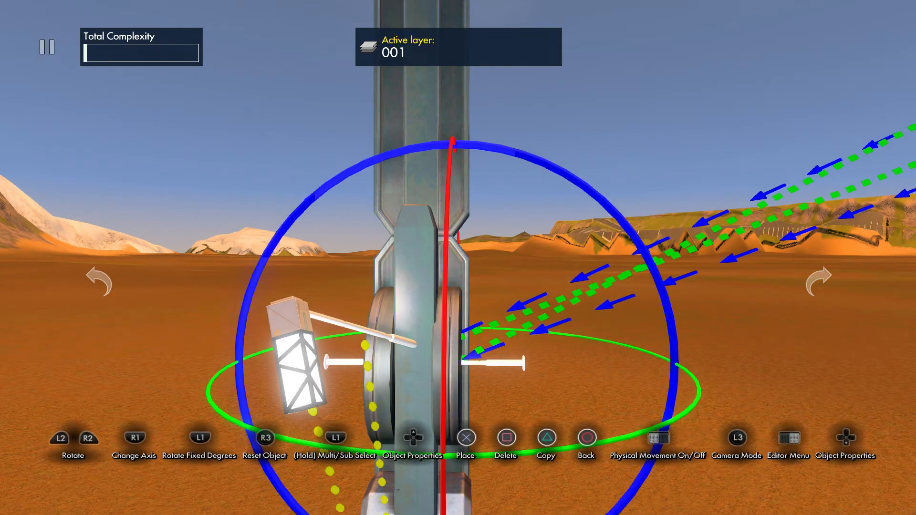
click(450, 362)
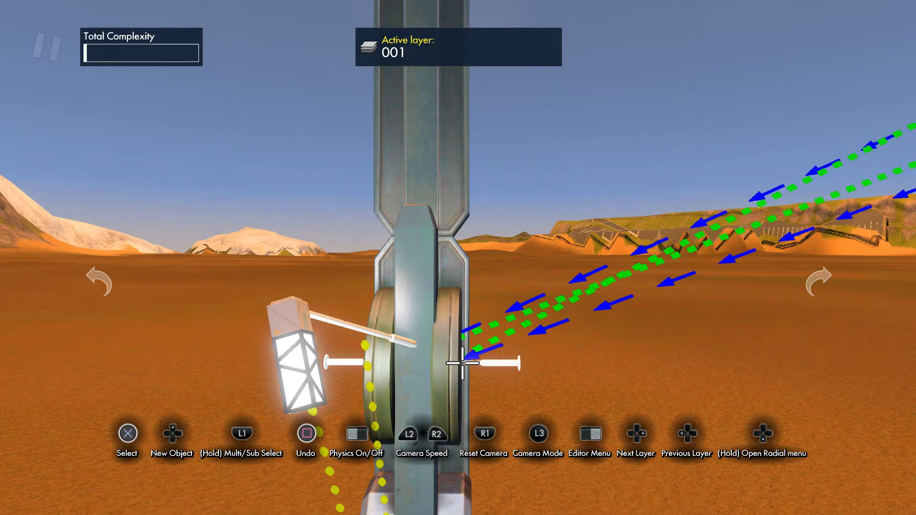
click(517, 364)
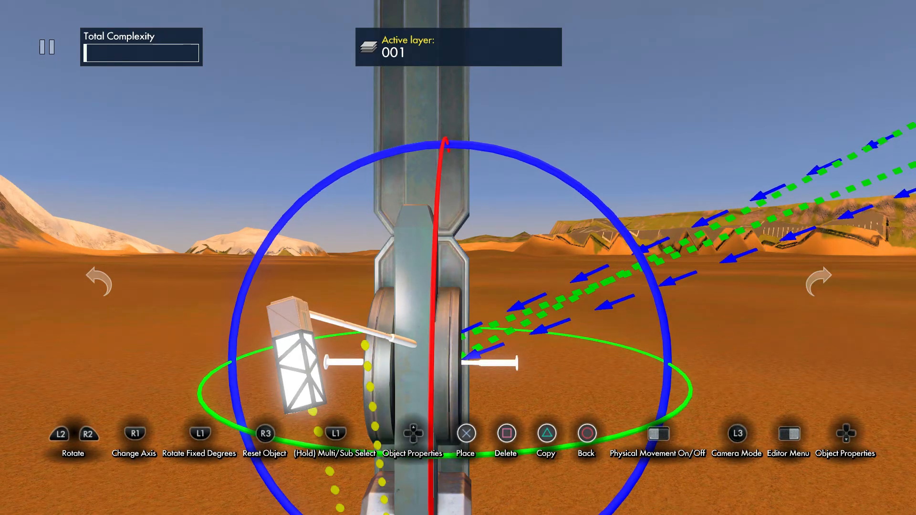
click(448, 362)
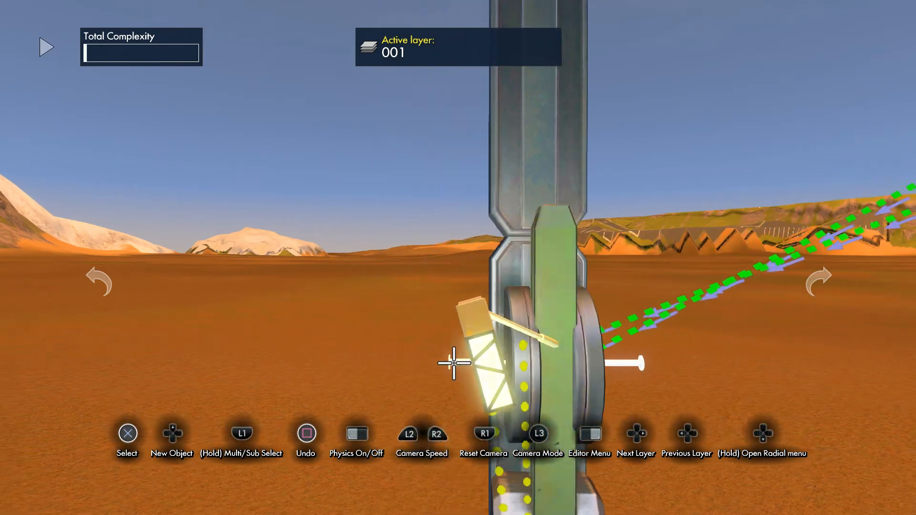
key(space)
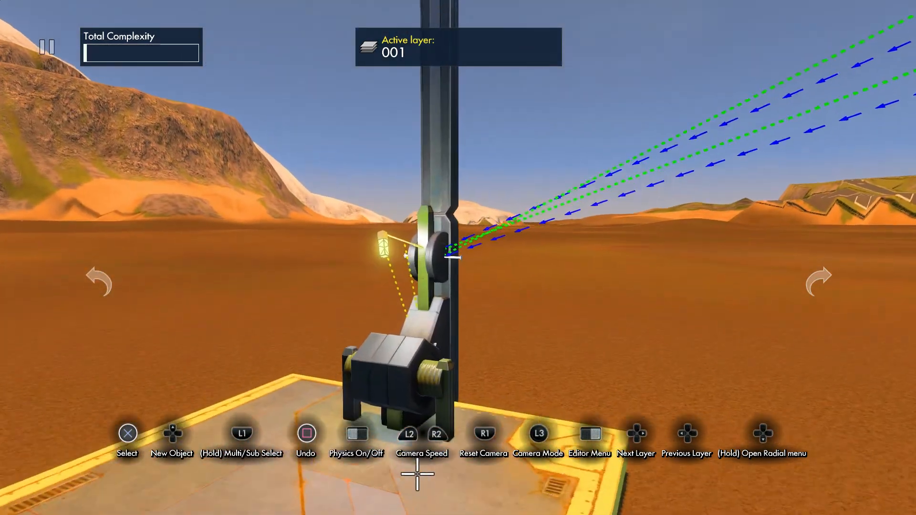
Glue the machine bolt and the block parts at the lamp-post's base together as a glue group.
click(412, 400)
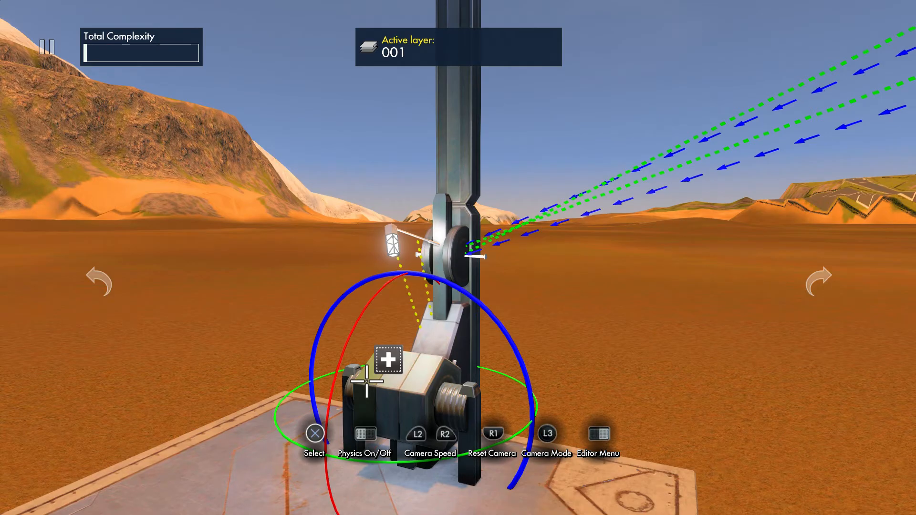
key(p)
key(Down)
key(Return)
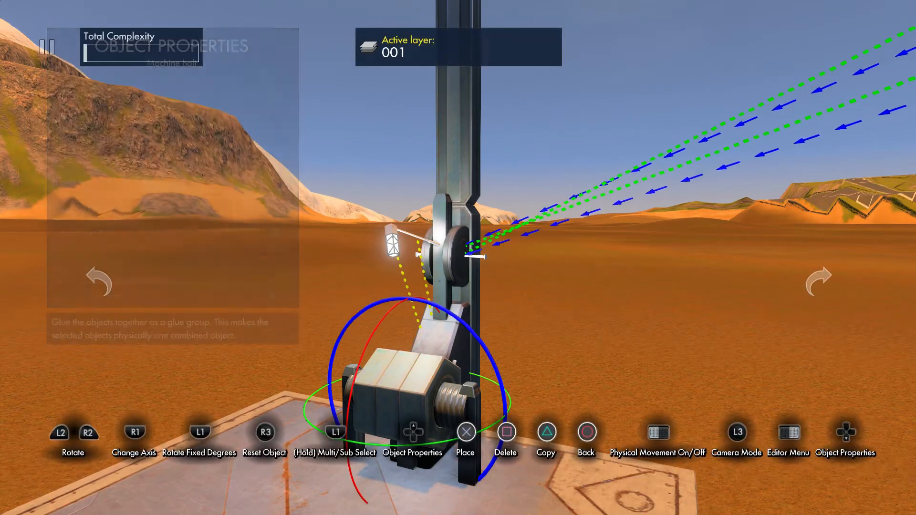
key(Escape)
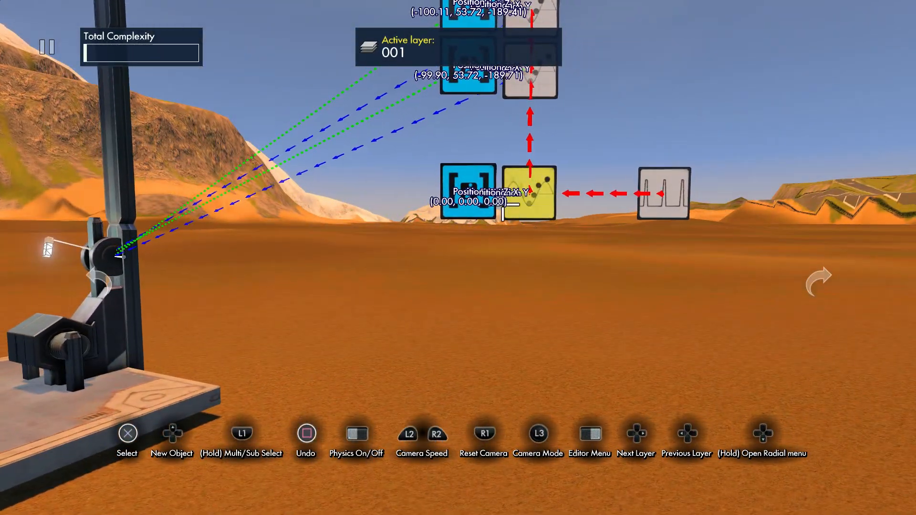
Set the lowest position data source to read its info from the machine bolt at the lamp-post's base.
click(465, 192)
key(Return)
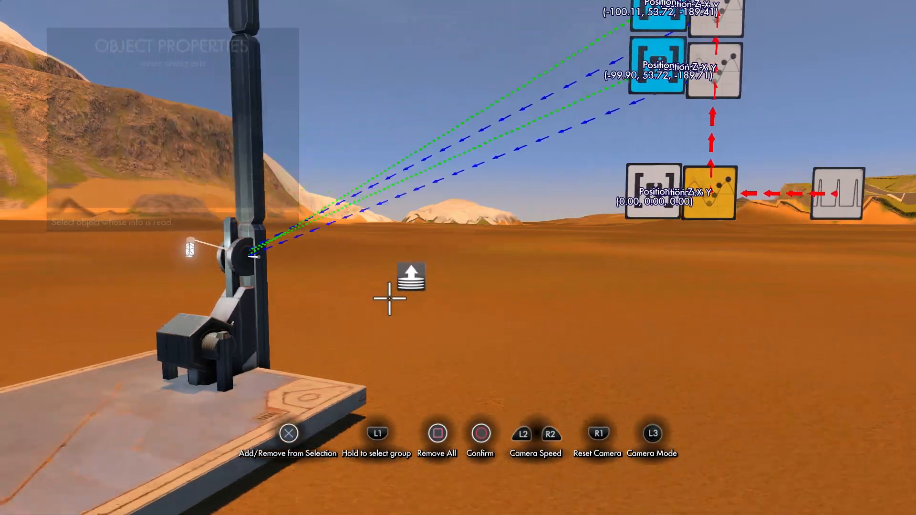
click(308, 348)
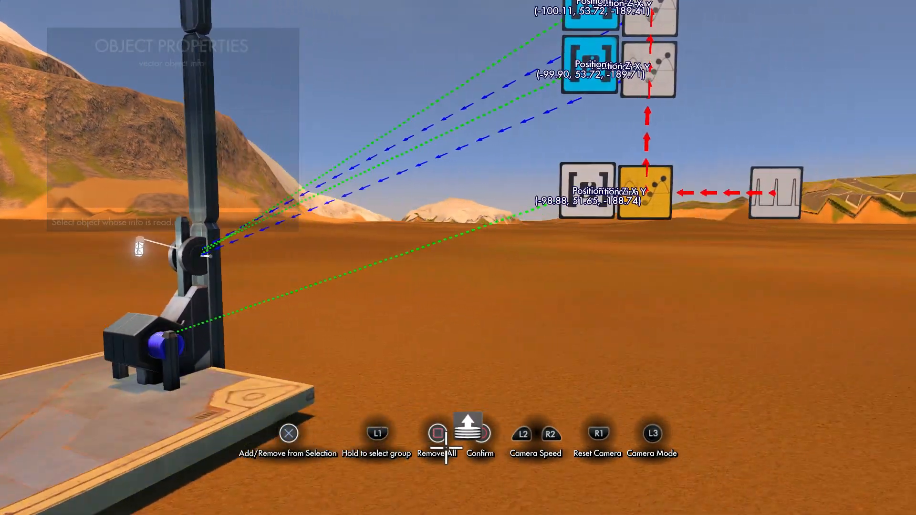
key(Return)
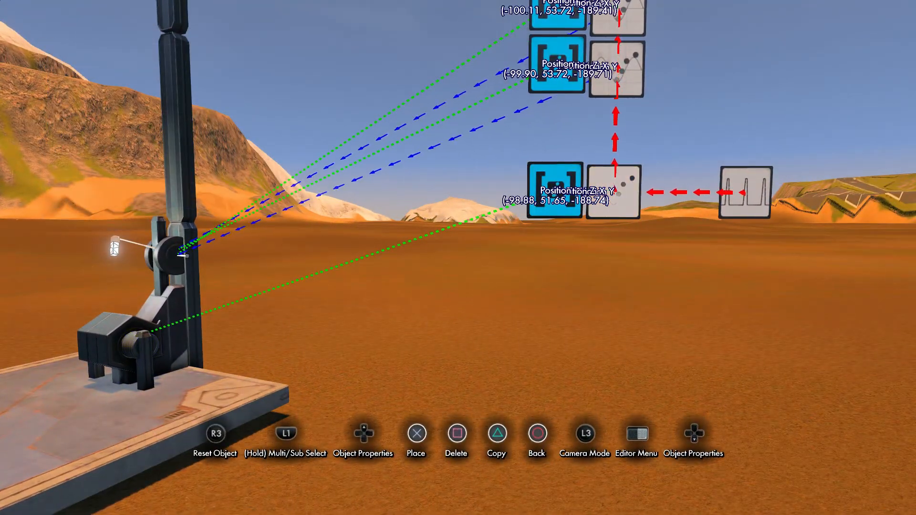
Make the machine bolt at the lamp-post's base the event target of the lowest position event.
key(Left)
key(Up)
key(Up)
key(Up)
key(Up)
key(Up)
key(Return)
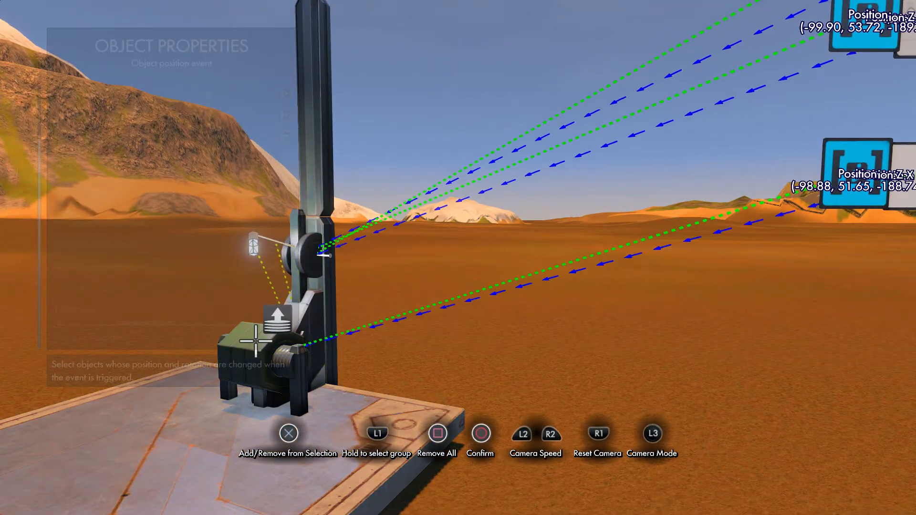
click(256, 341)
key(Return)
key(Escape)
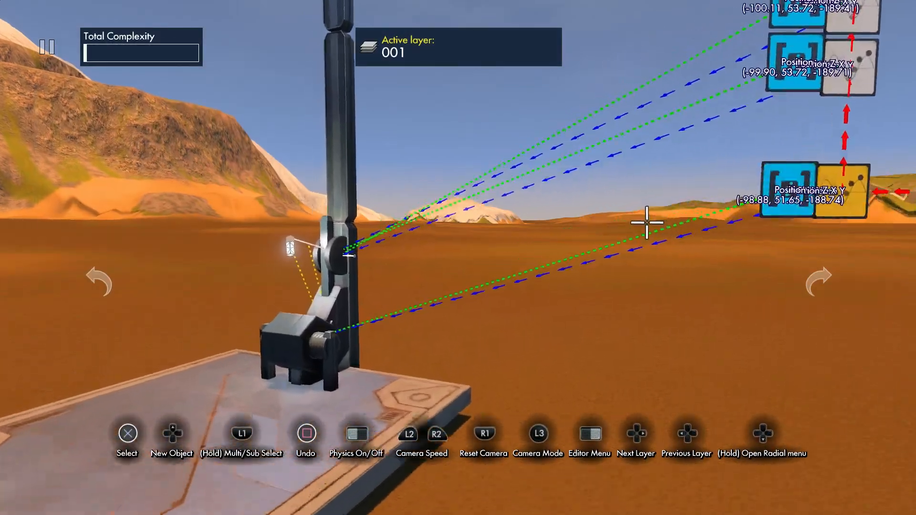
Move the top row's position event well away from its data source into the open space past the Interval trigger.
key(space)
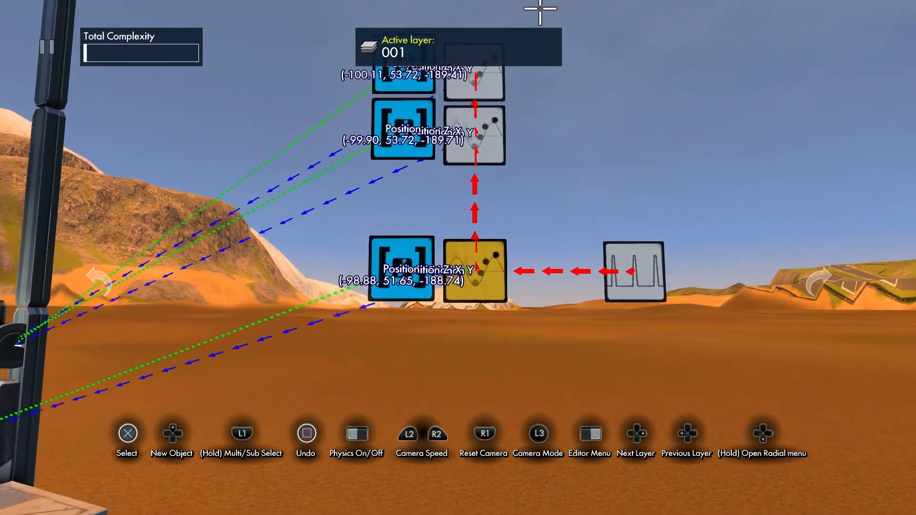
click(496, 82)
click(578, 73)
click(579, 74)
click(710, 68)
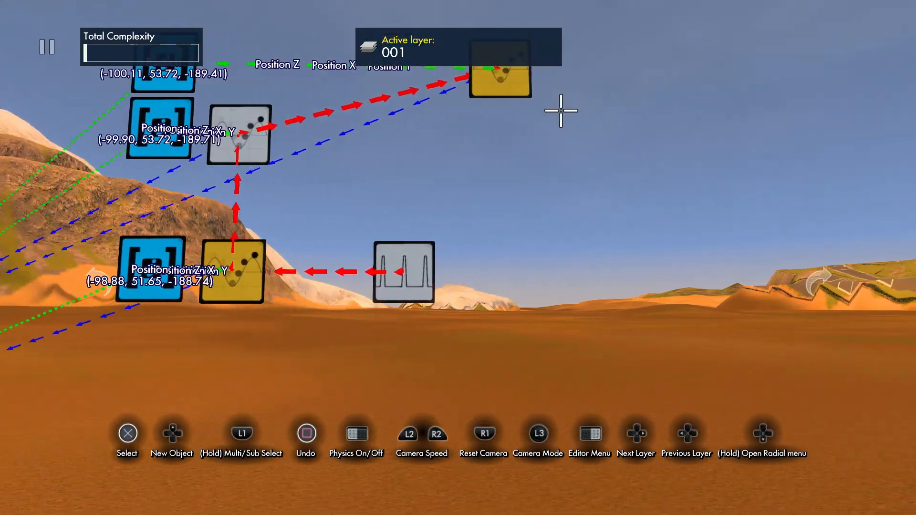
Place a new Object position event directly beneath the relocated position event.
key(Up)
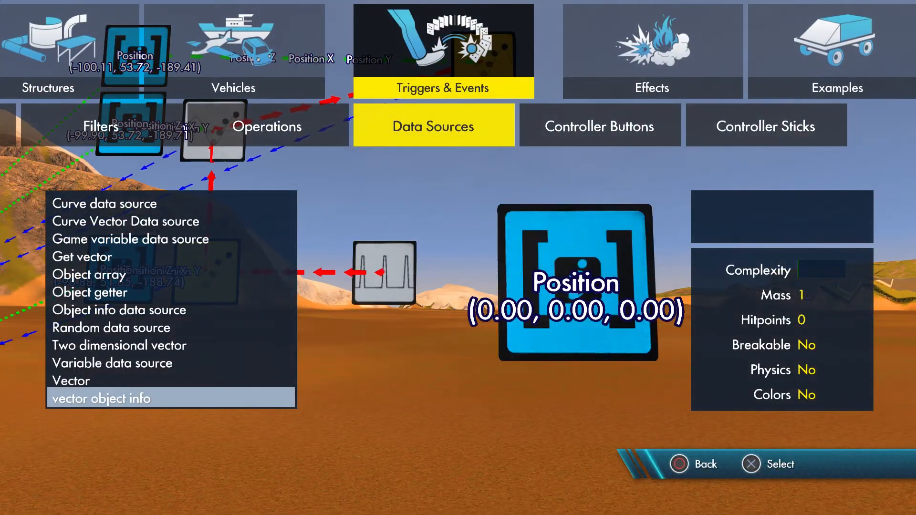
key(Left)
key(Left)
key(Left)
key(Up)
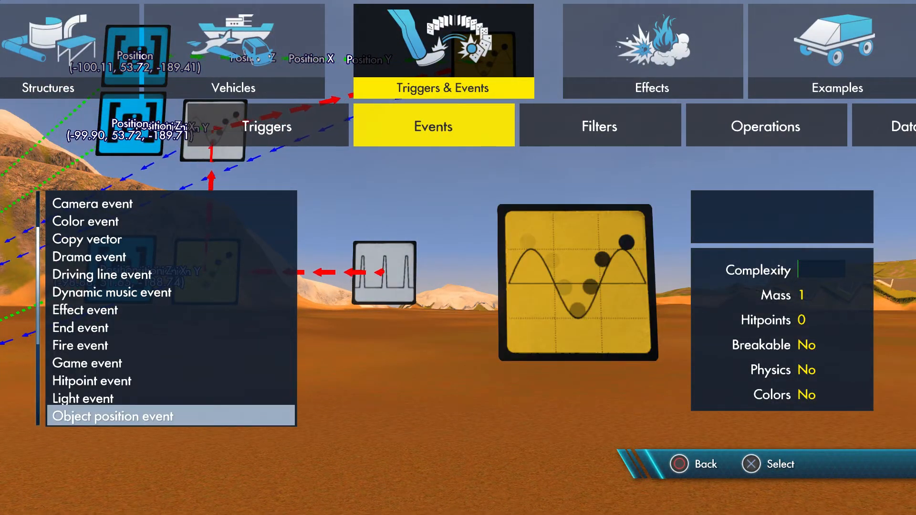
key(Return)
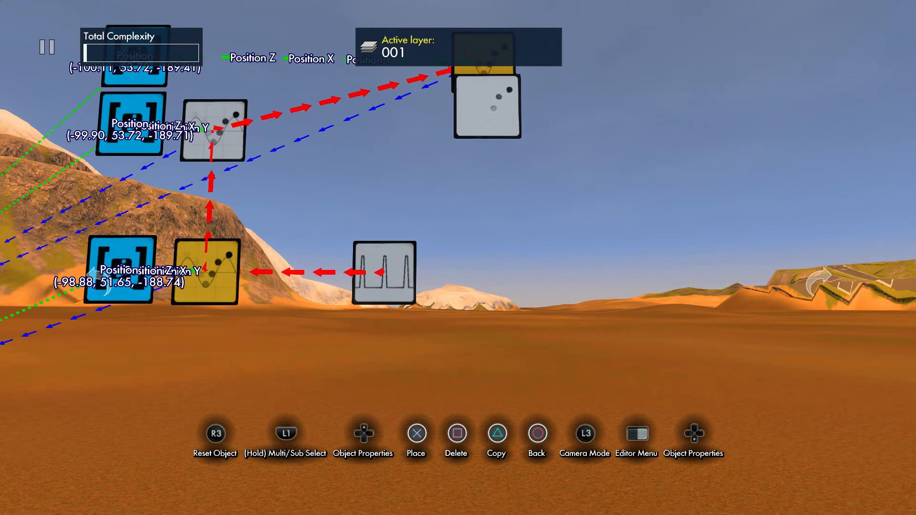
key(Return)
Place a Curve data source right beside the new Object position event.
key(Up)
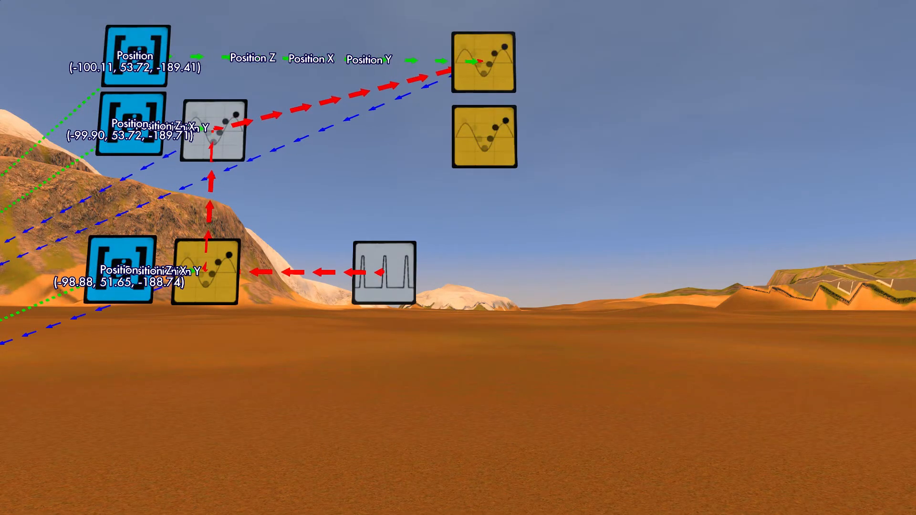
key(Right)
key(Right)
key(Right)
key(Down)
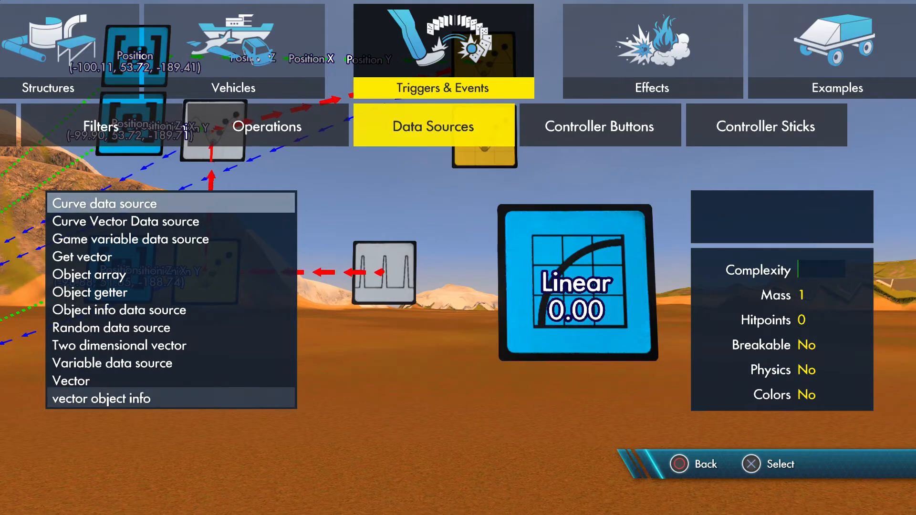
key(Return)
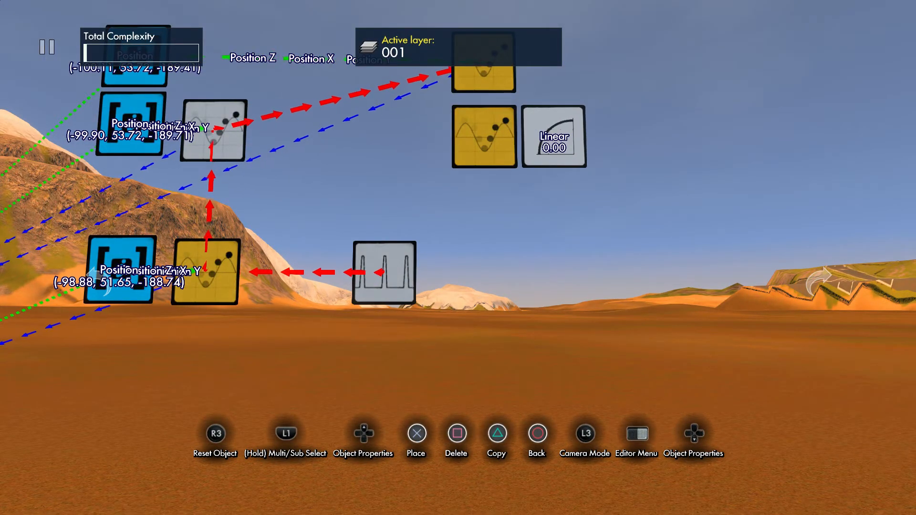
key(Return)
Turn off Modify Position on the new Object position event beneath the relocated one.
key(Return)
key(Up)
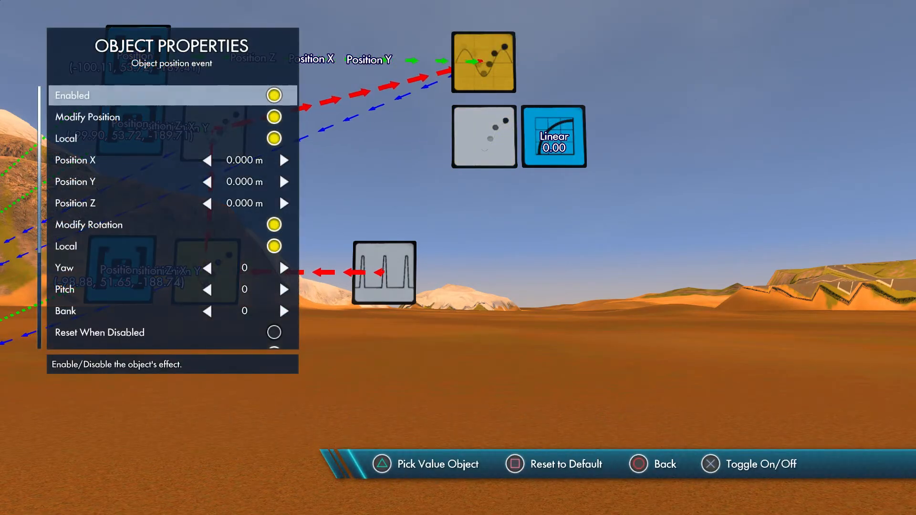
key(Down)
key(Down)
key(Down)
key(Down)
key(Up)
key(Up)
key(Up)
key(Return)
Take the new position event's yaw value from the Curve data source beside it.
key(Down)
key(Down)
key(Down)
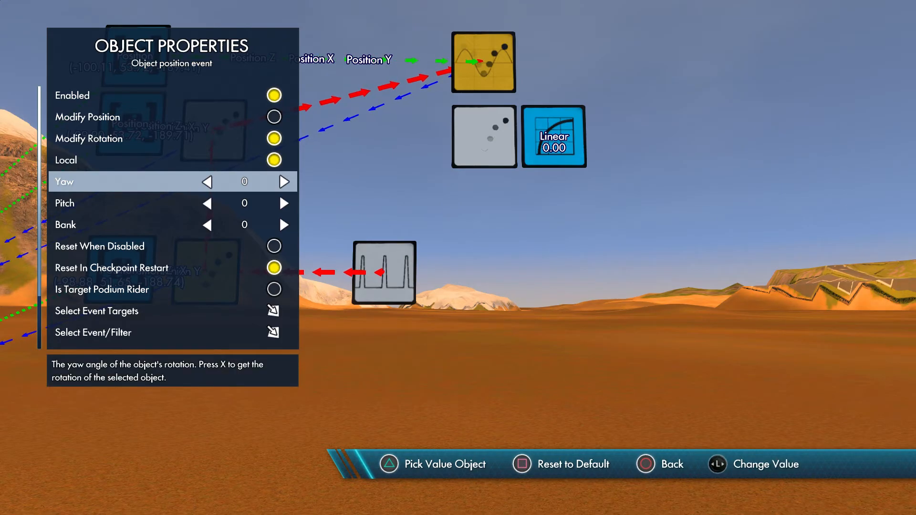
key(Escape)
key(Escape)
key(Escape)
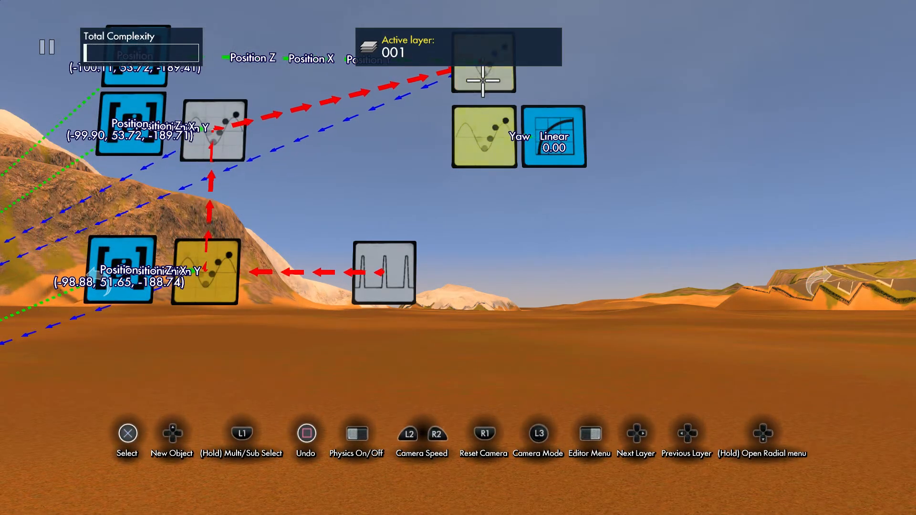
Chain the relocated top position event to the new yaw event below it through its event selection.
key(Return)
key(Up)
key(Up)
key(Up)
key(Up)
key(Up)
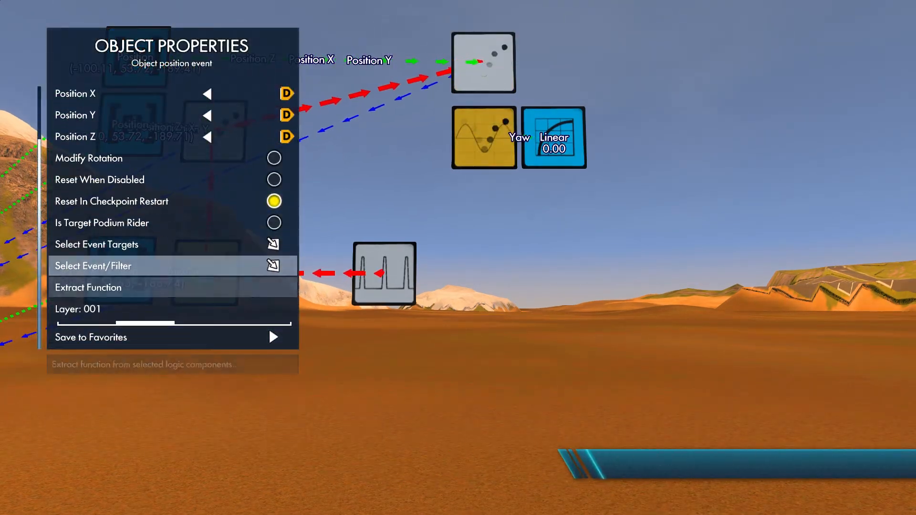
key(Return)
key(Return)
key(Escape)
key(Escape)
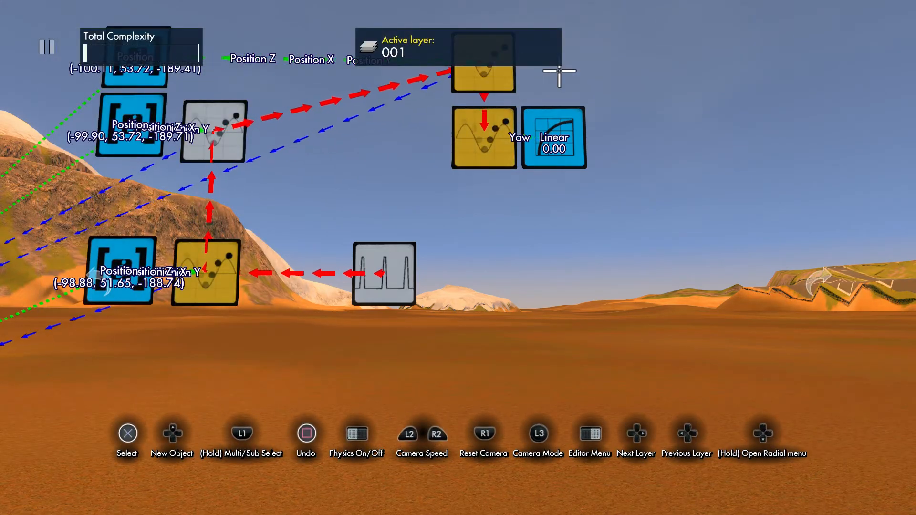
Make the disc on the post and the hexagonal machine bolt at the base event targets of the yaw event, and test the physics briefly.
key(Return)
key(Up)
key(Up)
key(Up)
key(Up)
key(Up)
key(Up)
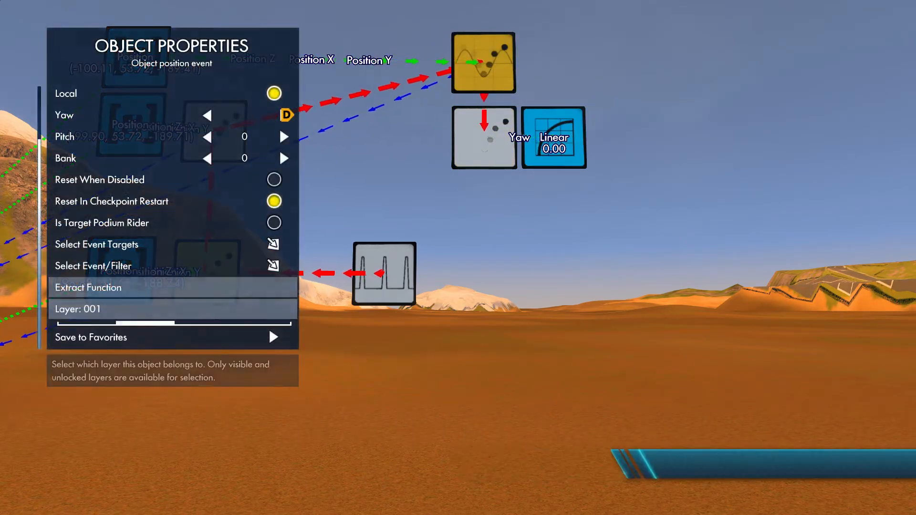
key(Return)
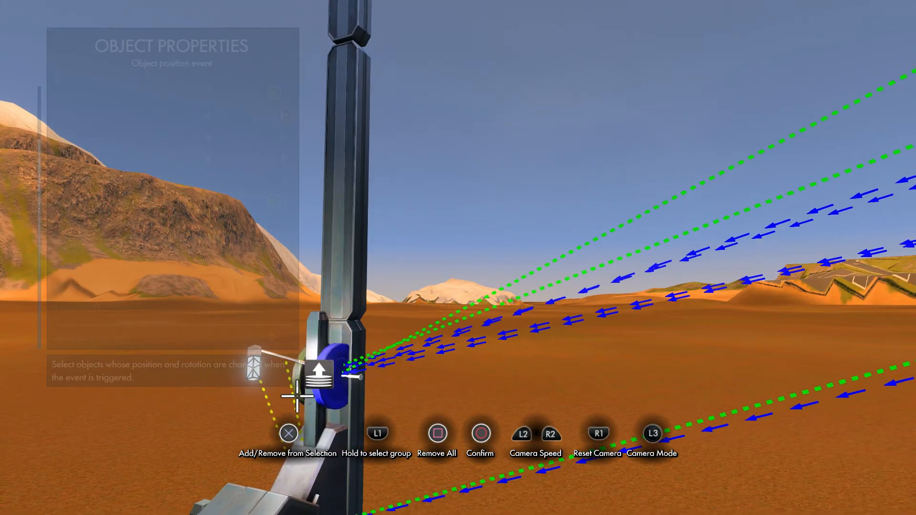
click(278, 487)
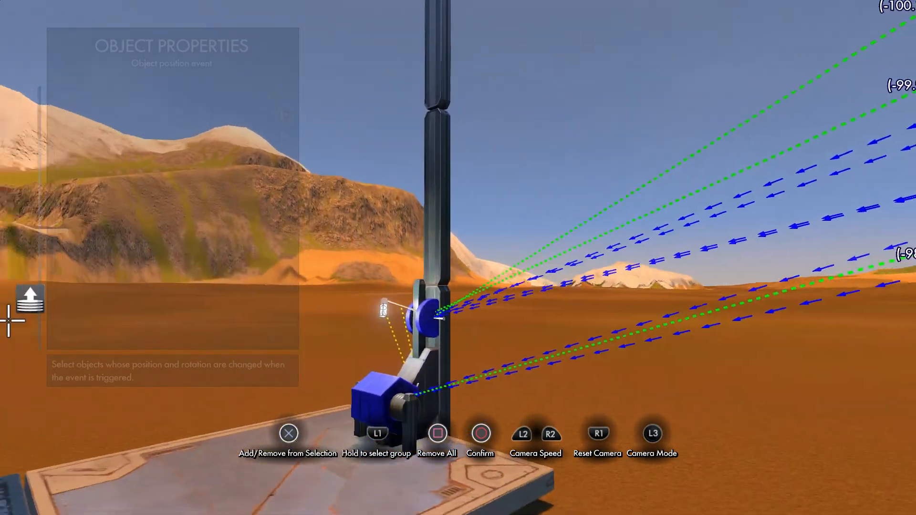
key(Escape)
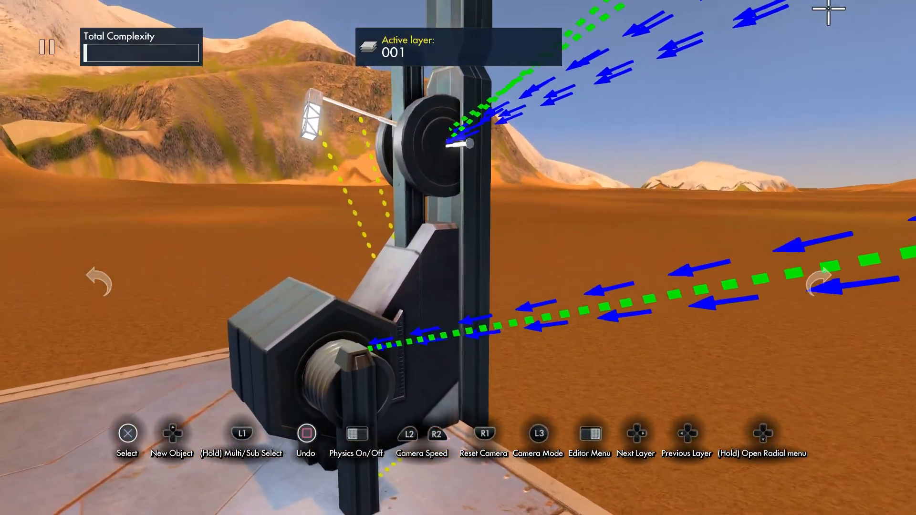
key(space)
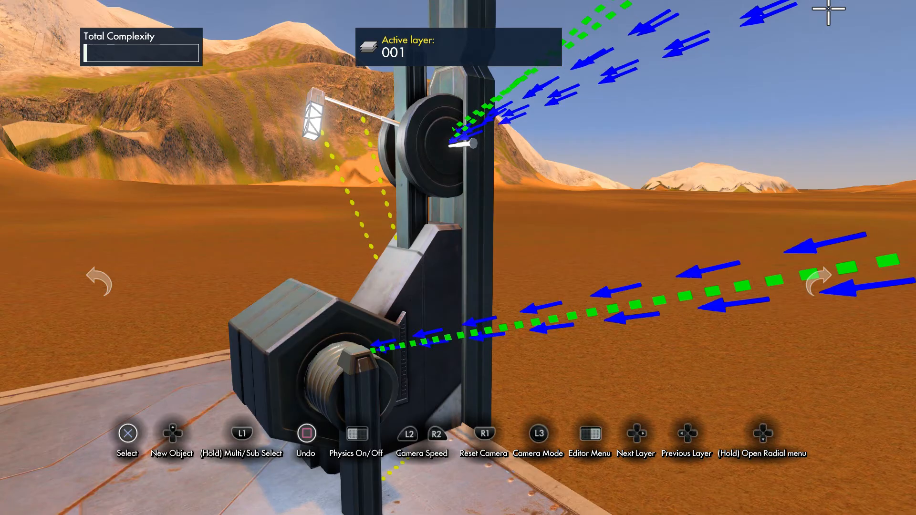
key(space)
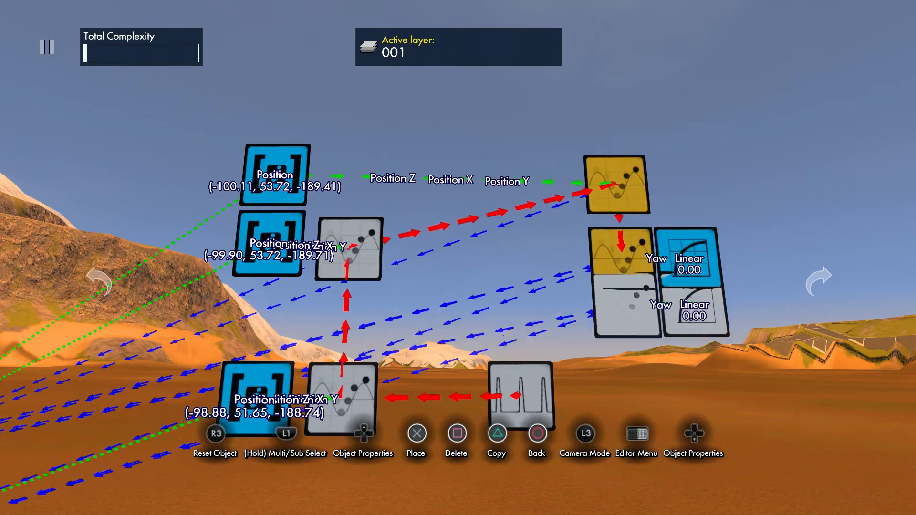
Place a copy of the yaw event and its curve directly beneath the originals and chain the original yaw event to the copy.
click(637, 279)
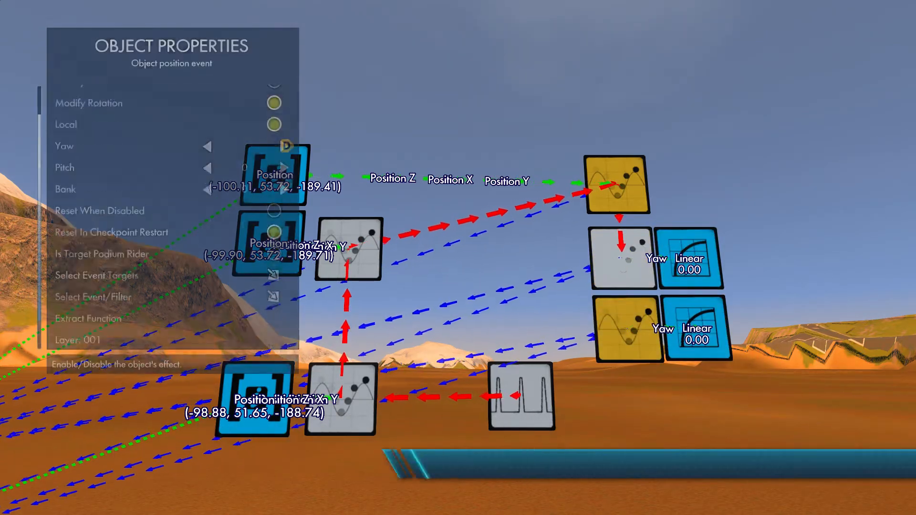
key(Escape)
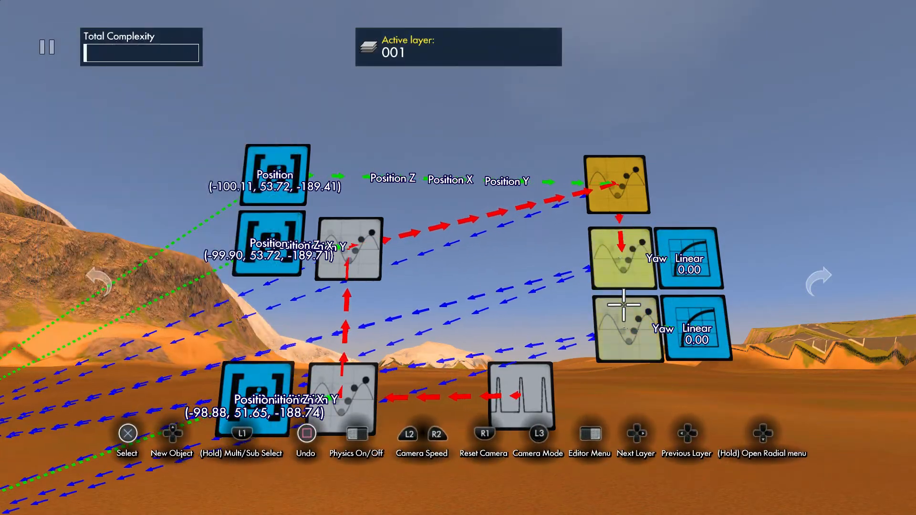
click(623, 273)
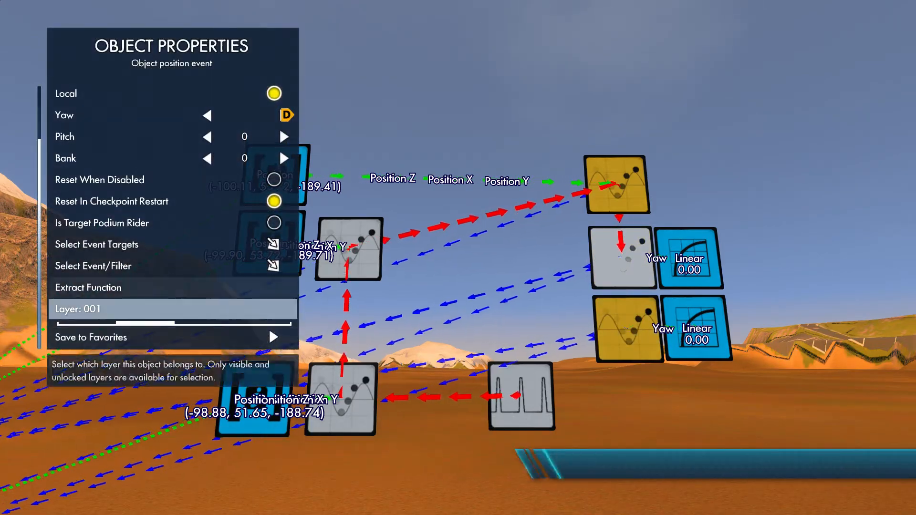
key(Return)
key(Escape)
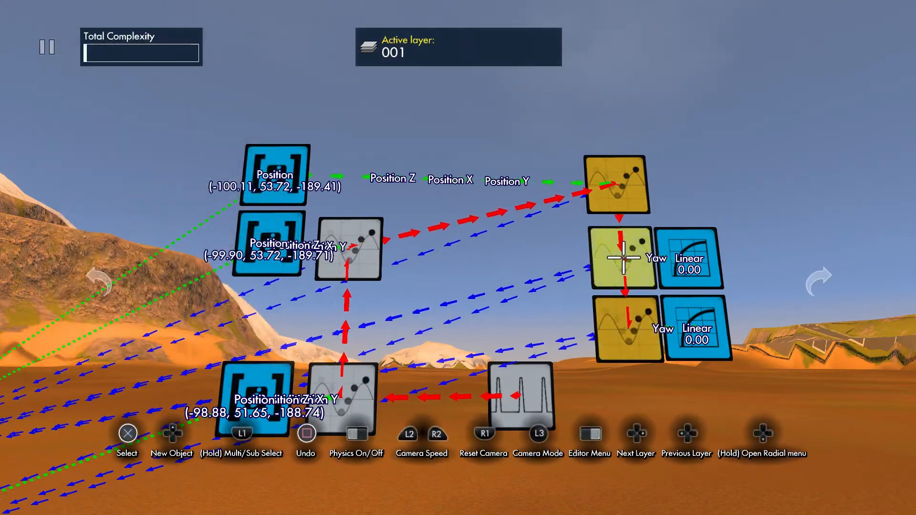
Replace the upper yaw event's targets with only the disc on the lamp-post.
click(621, 288)
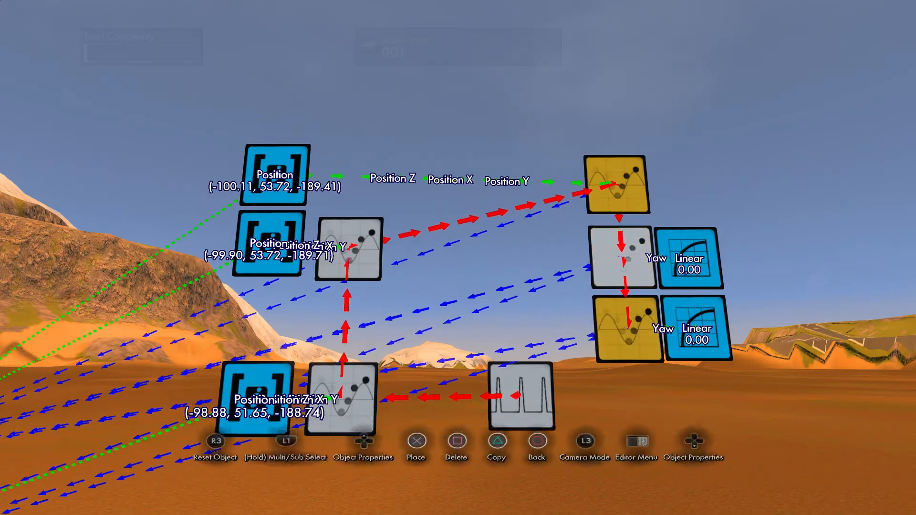
key(Return)
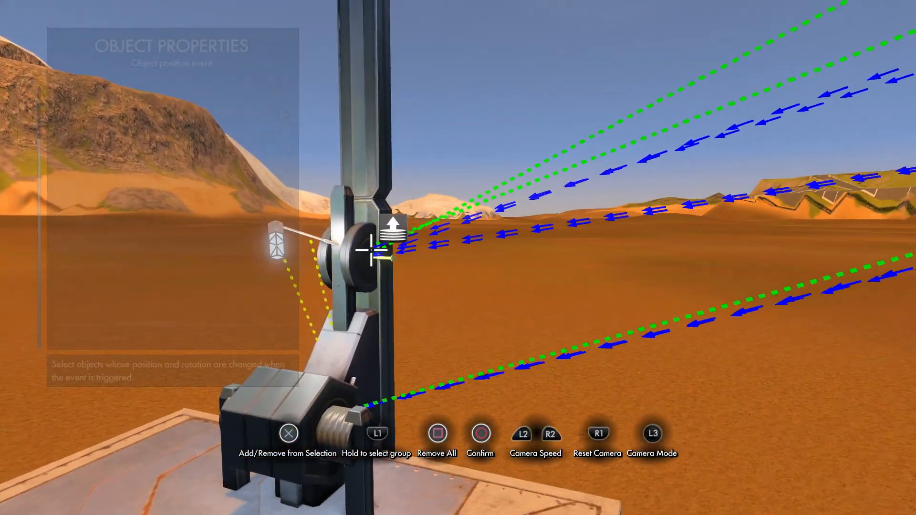
click(364, 253)
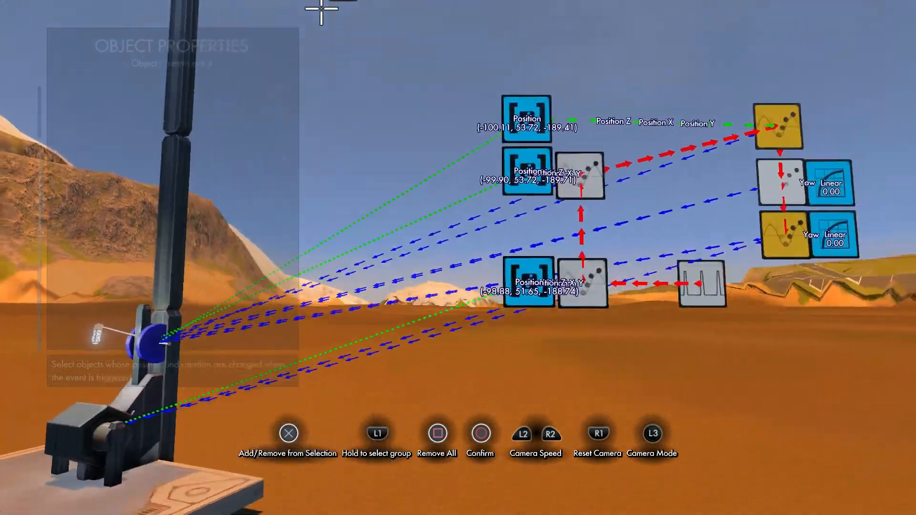
key(Return)
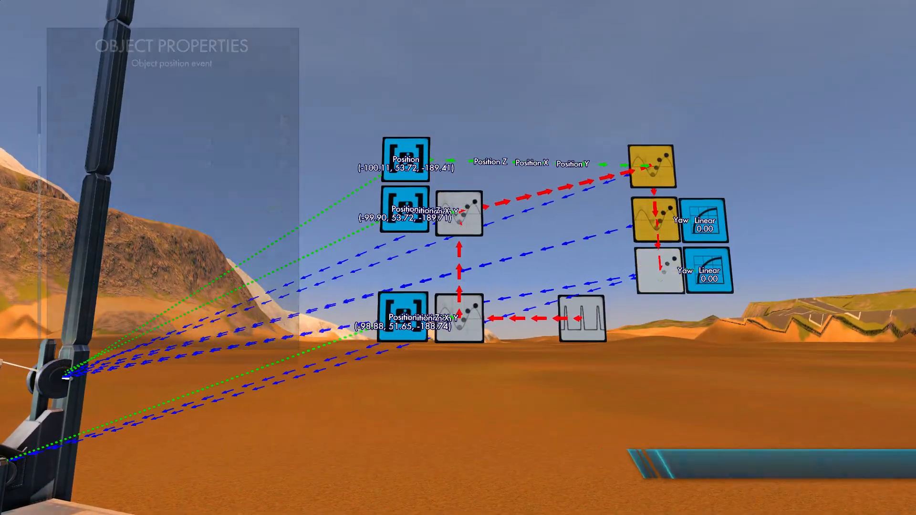
Replace the lower yaw event's targets with only the hexagonal machine bolt at the lamp-post's base.
key(Up)
key(Up)
key(Return)
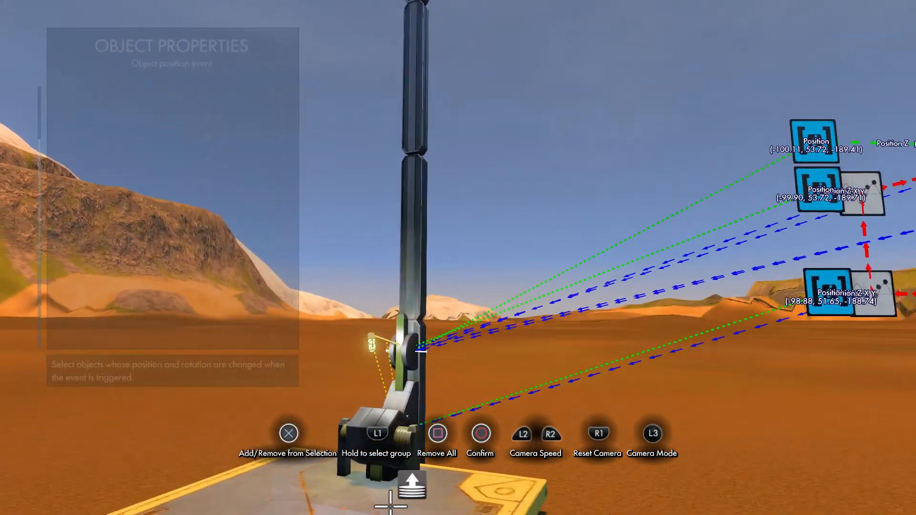
click(384, 431)
key(Return)
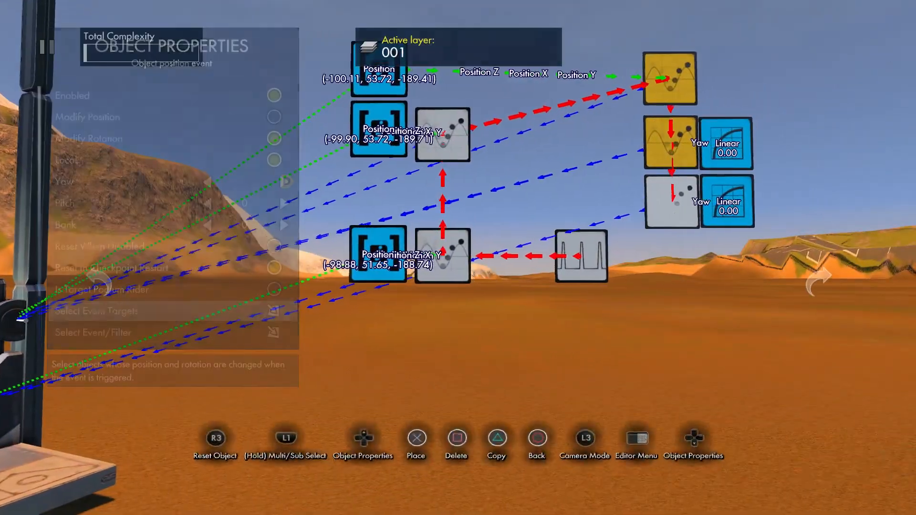
key(Escape)
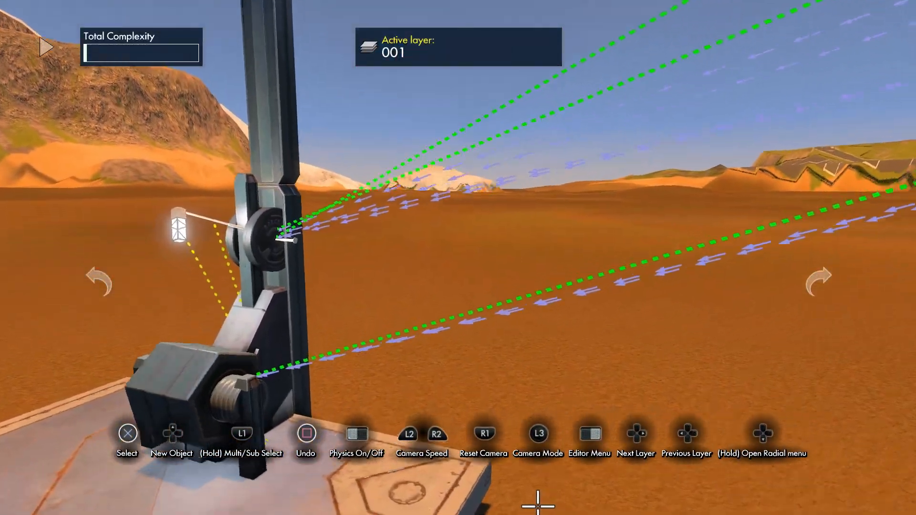
Run the physics to watch how the disc and the machine bolt rotate, and stop it.
key(space)
key(space)
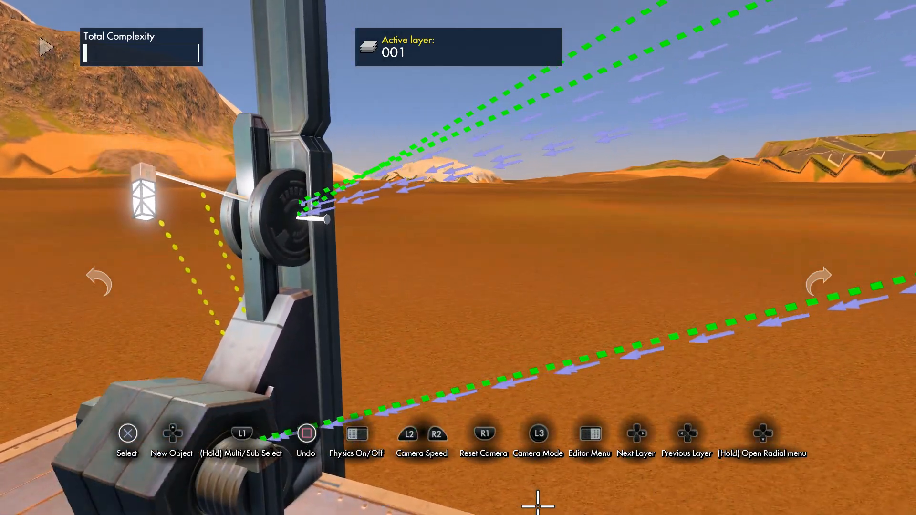
key(space)
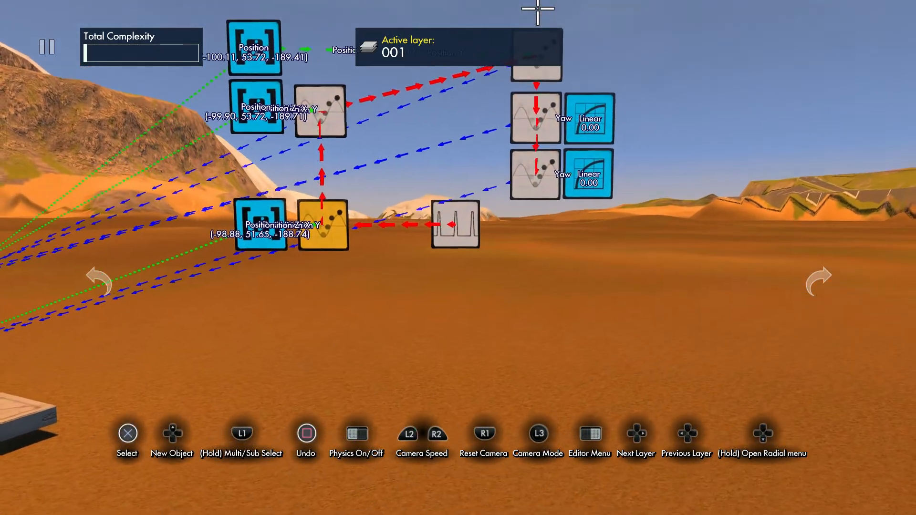
Set the End value of the lower Curve data source to -360.
click(536, 53)
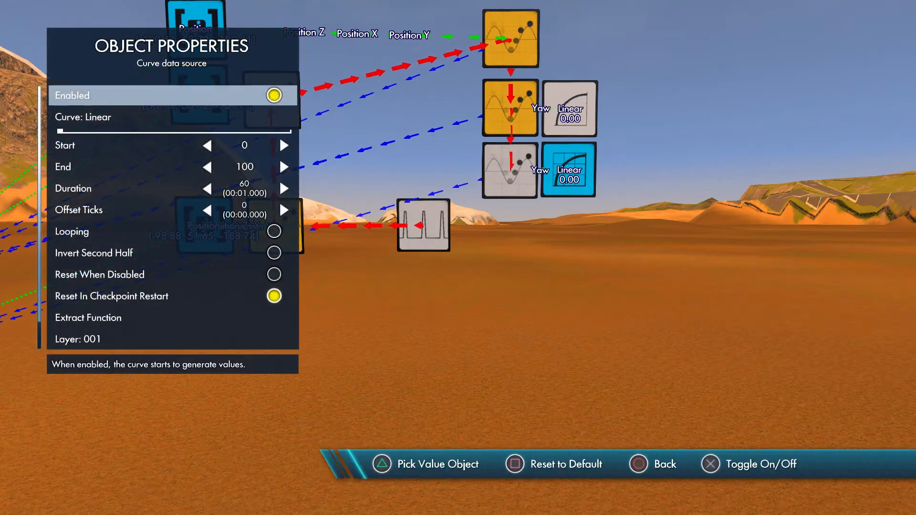
key(Down)
key(Down)
key(Down)
key(Left)
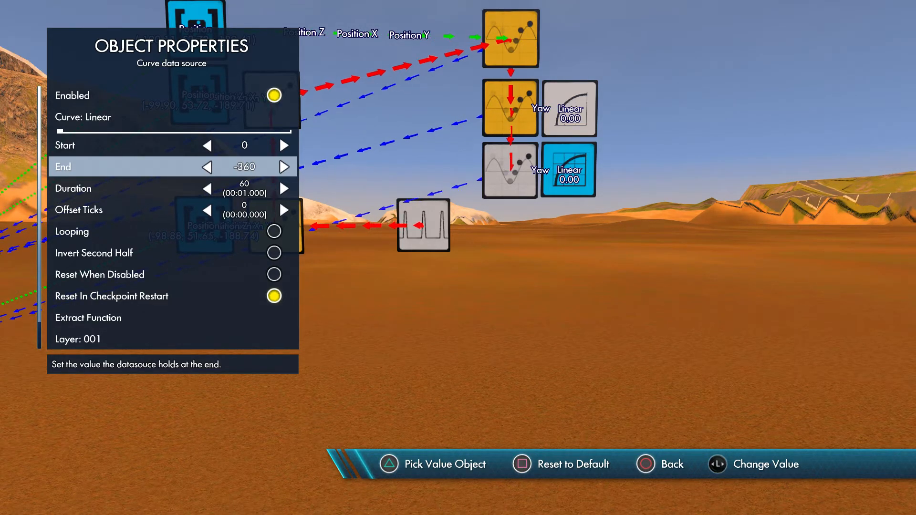
key(Escape)
key(Escape)
Set the End value of the upper Curve data source to 360.
key(Up)
key(Return)
key(Right)
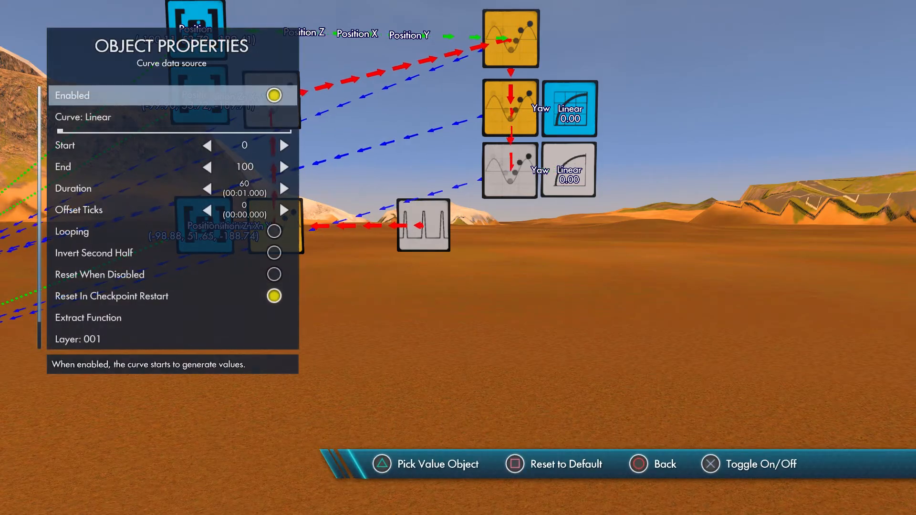
key(Down)
key(Down)
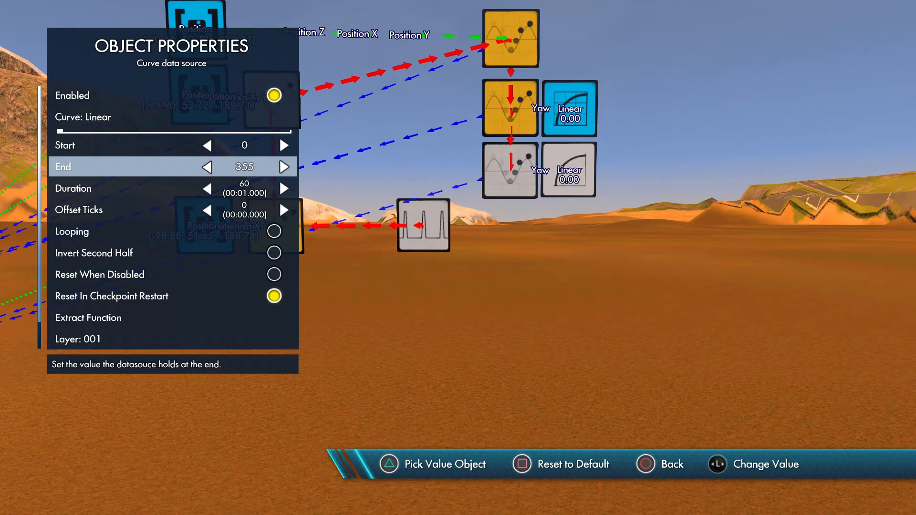
key(Right)
Turn on Looping for the upper Curve data source.
key(Down)
key(Down)
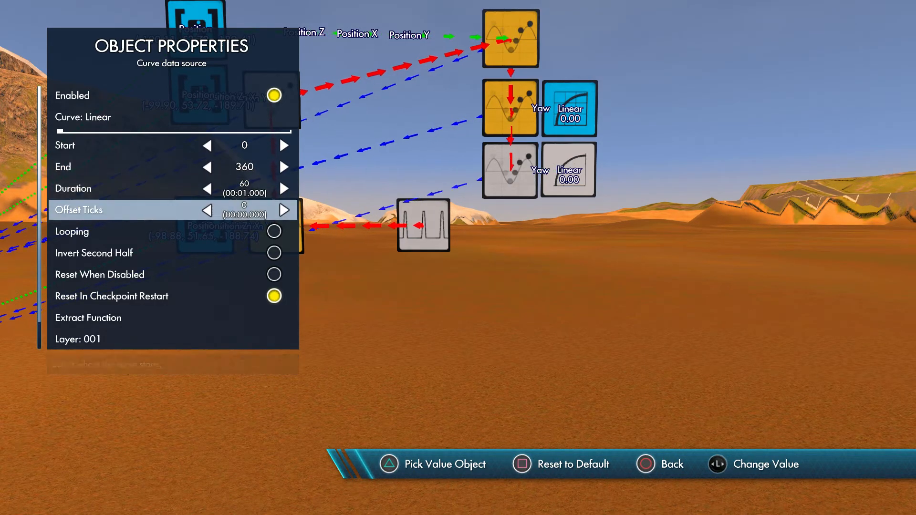
key(Down)
key(Return)
key(Escape)
key(Escape)
Turn on Looping for the lower Curve data source and test the rotation with physics running.
key(Return)
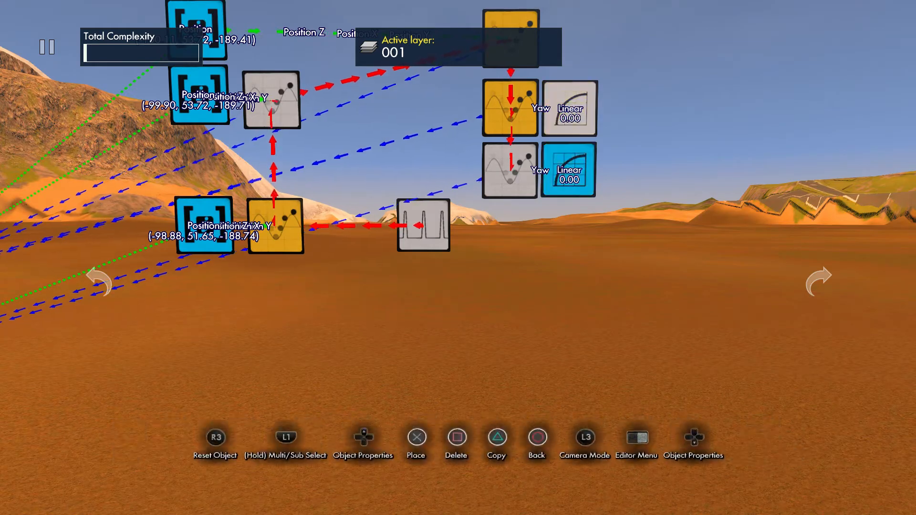
key(Tab)
key(Down)
key(Down)
key(Down)
key(Down)
key(Down)
key(Down)
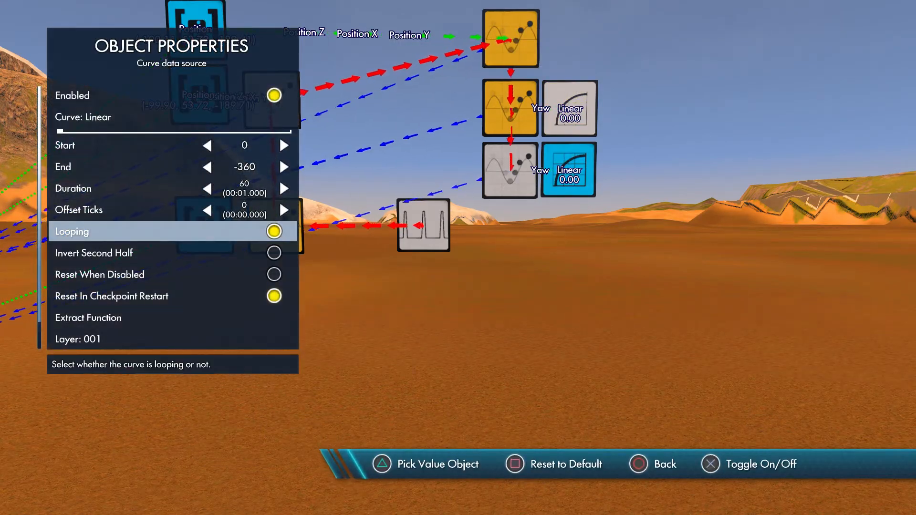
key(Escape)
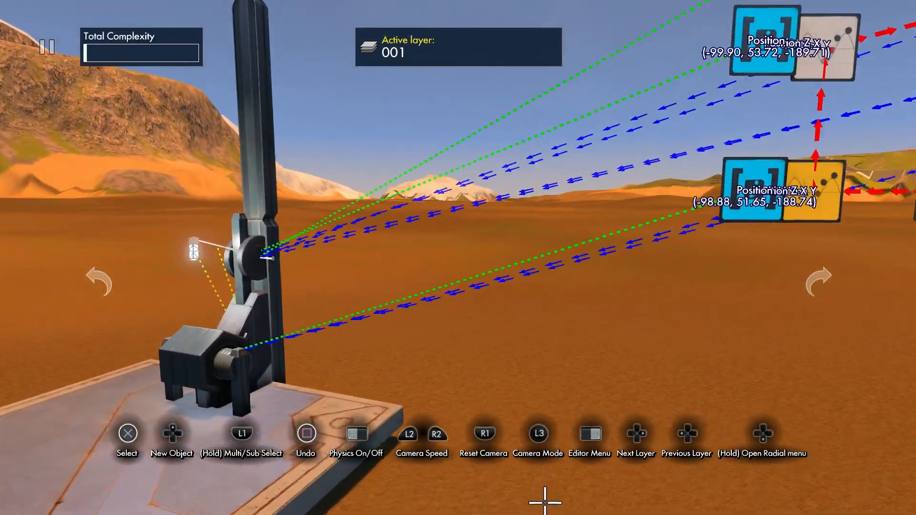
key(space)
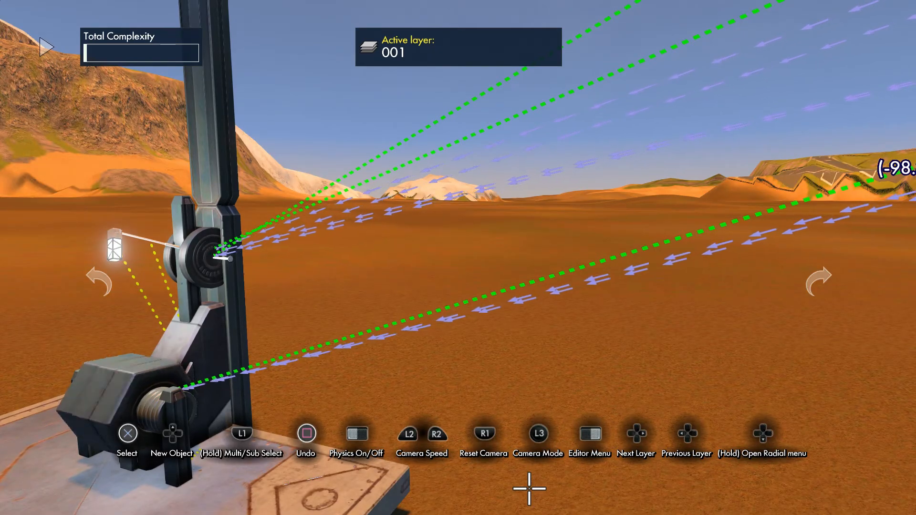
key(space)
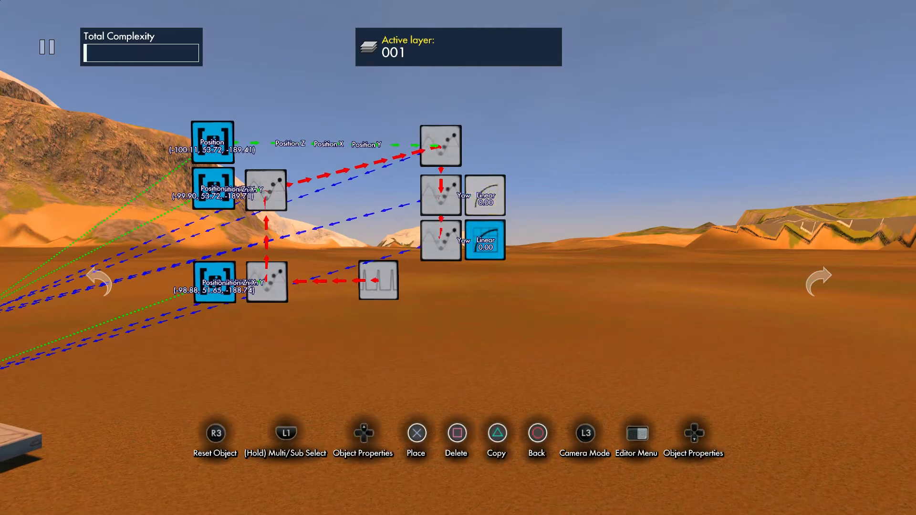
Set the Duration of the lower Curve data source to 24 ticks.
key(Return)
key(Down)
key(Down)
key(Down)
key(Left)
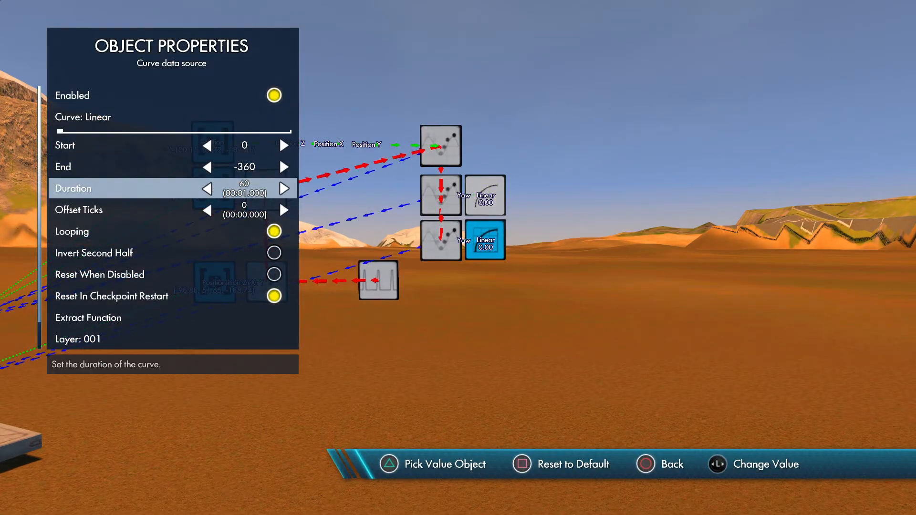
key(Left)
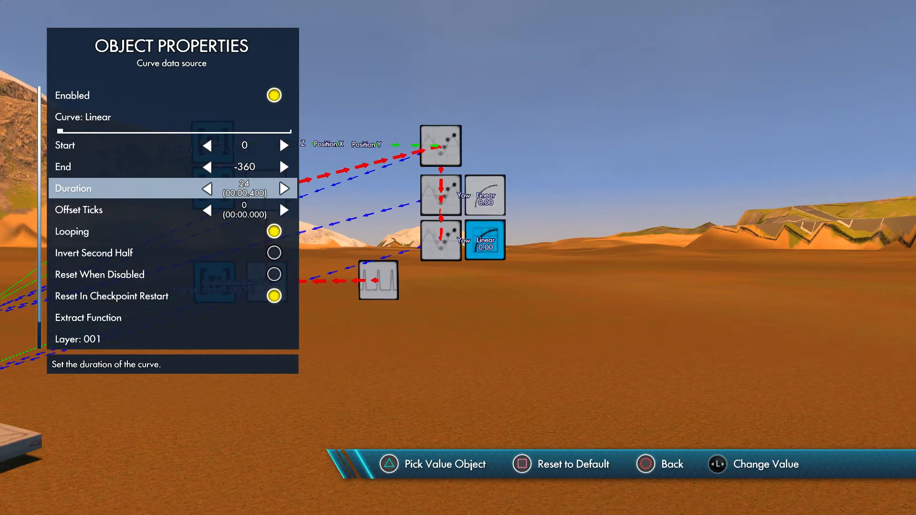
key(Escape)
Run the physics to watch the lamp-post parts rotate, and stop the simulation.
scroll(486, 506, up, 3)
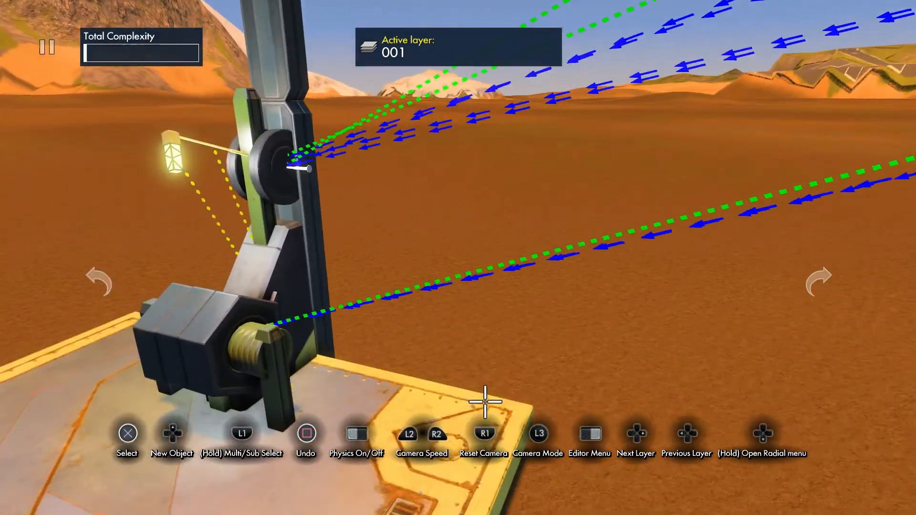
key(space)
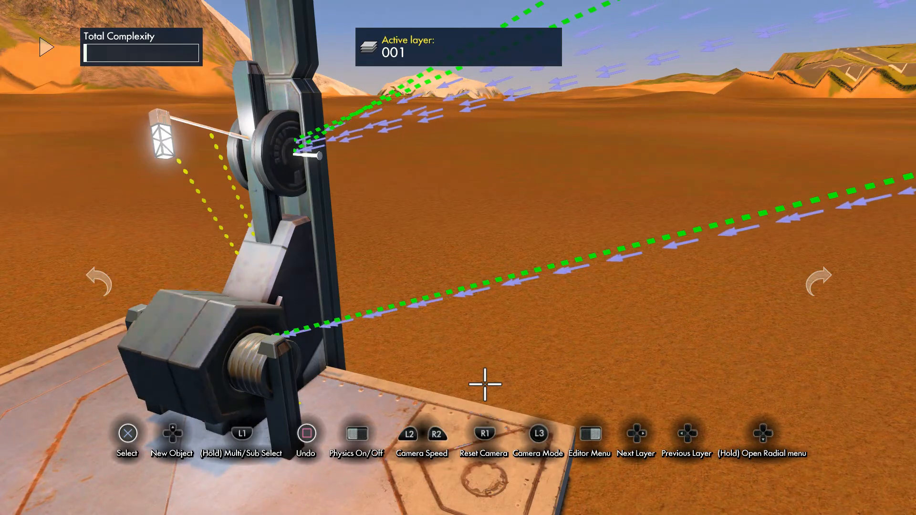
middle_drag(484, 384, 115, 248)
key(space)
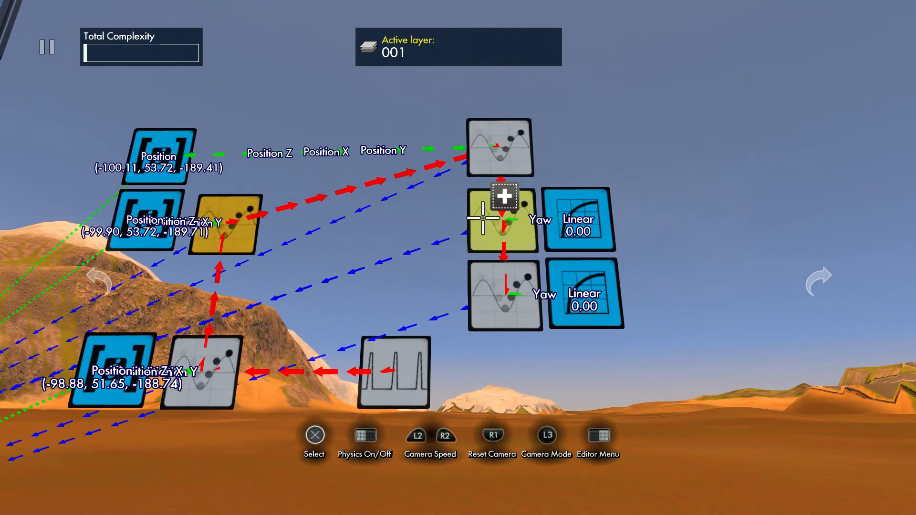
Copy the upper rotation event with its curve to the free space beside it and clear the copy's event link.
click(588, 196)
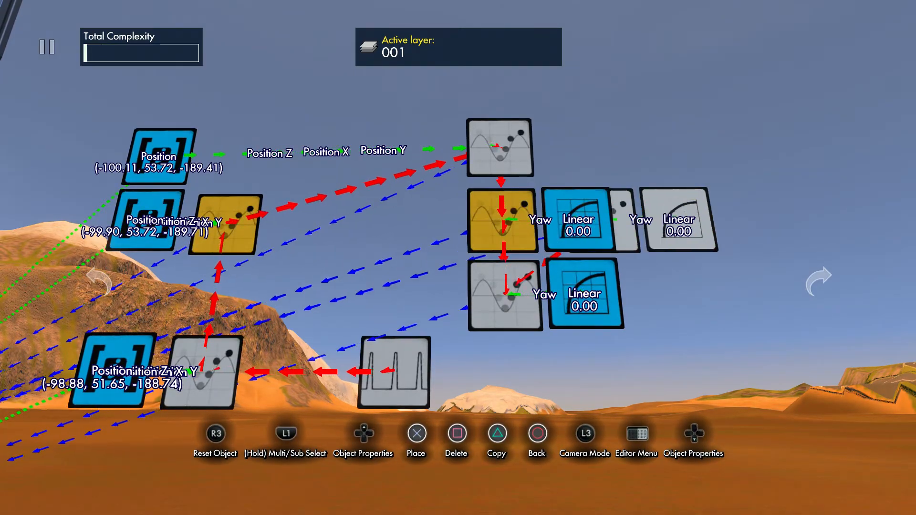
click(650, 251)
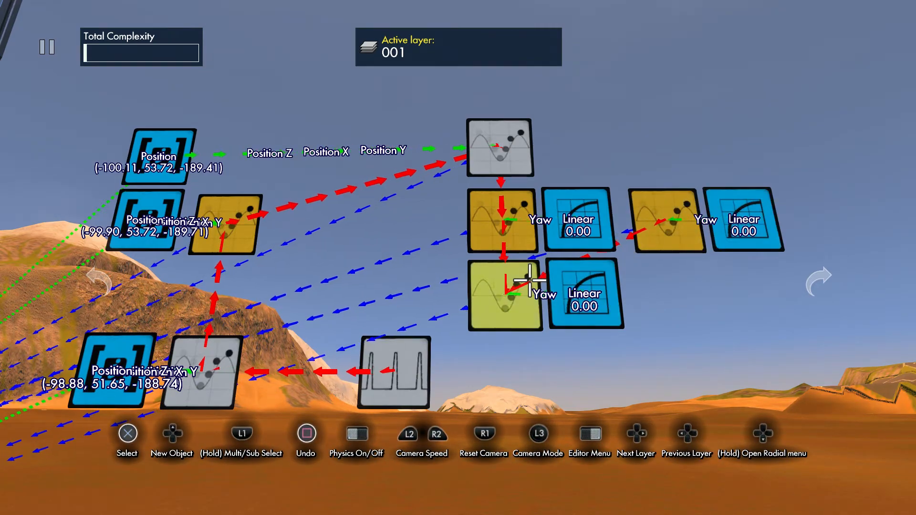
click(663, 244)
key(Down)
key(Down)
key(Down)
key(Down)
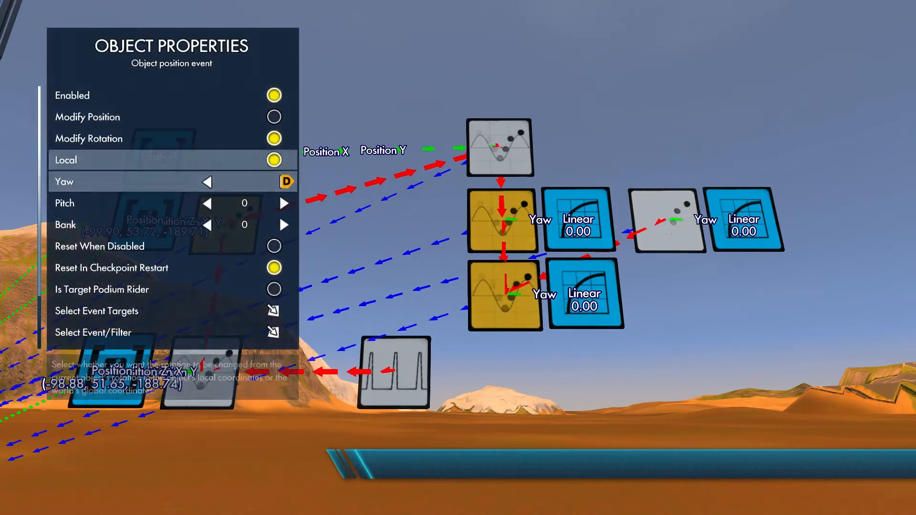
key(Up)
key(Up)
key(Up)
key(Up)
key(Up)
key(Up)
key(Up)
key(Up)
key(Return)
key(Return)
key(Escape)
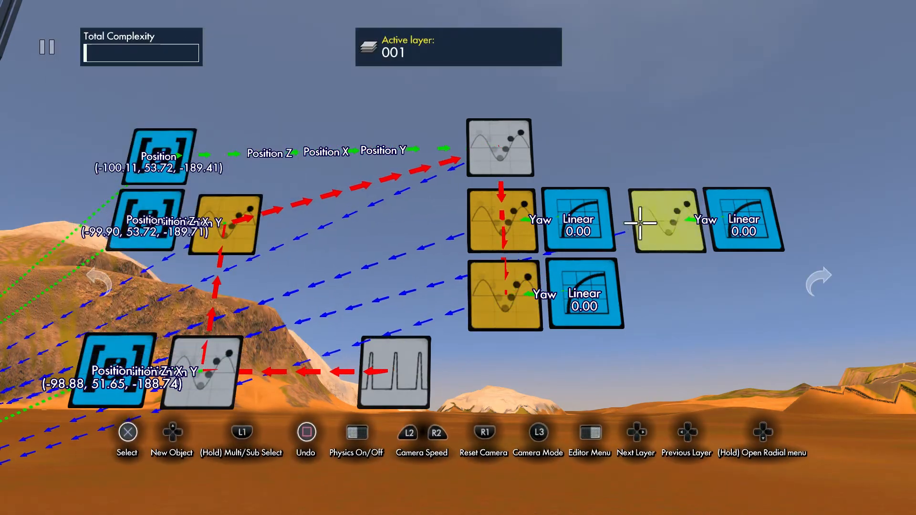
Select the copied rotation event as the Event/Filter target of the lower rotation event.
click(495, 283)
key(Return)
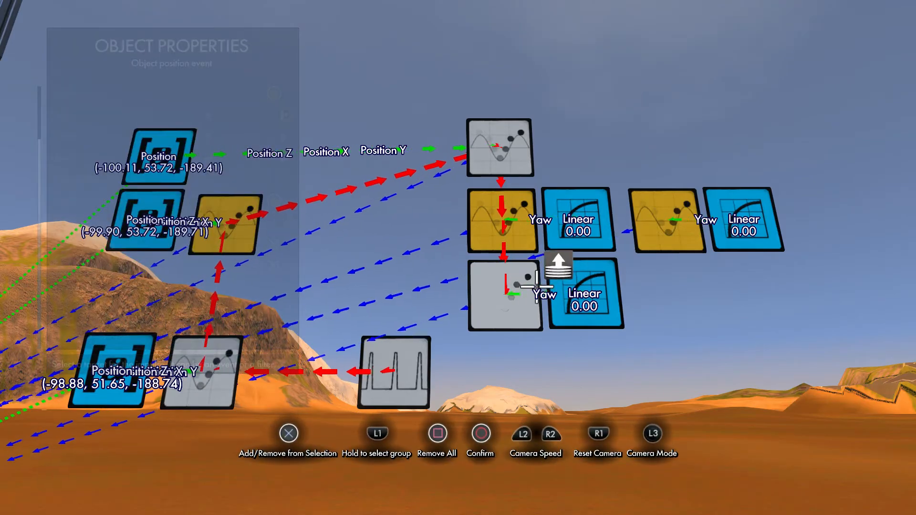
click(678, 226)
key(Return)
key(Escape)
click(662, 250)
key(Escape)
click(667, 219)
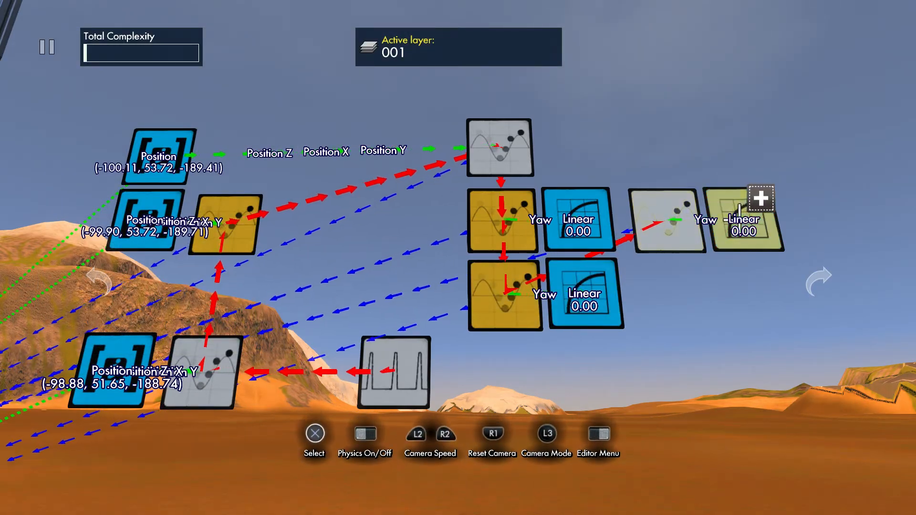
Remove the copied rotation event and its curve, and check the event targets of the lower rotation event.
click(521, 281)
key(Up)
key(Up)
key(Up)
key(Up)
key(Up)
key(Up)
key(Return)
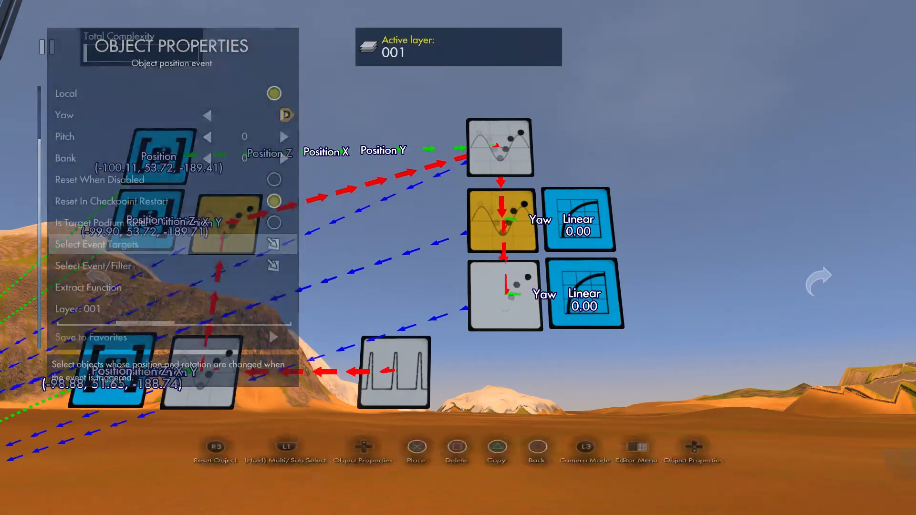
Check which wheel on the post is the event target of the upper rotation event.
key(Up)
key(Up)
key(Up)
key(Up)
key(Up)
key(Up)
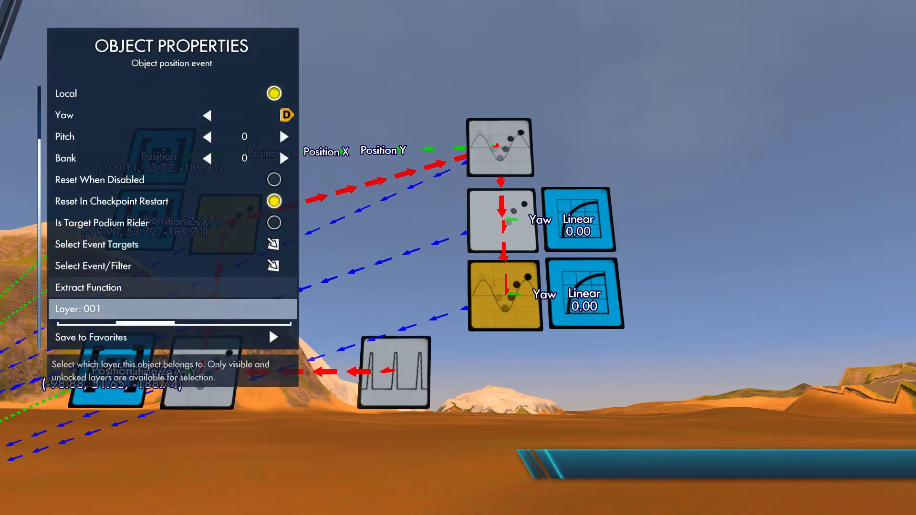
key(Return)
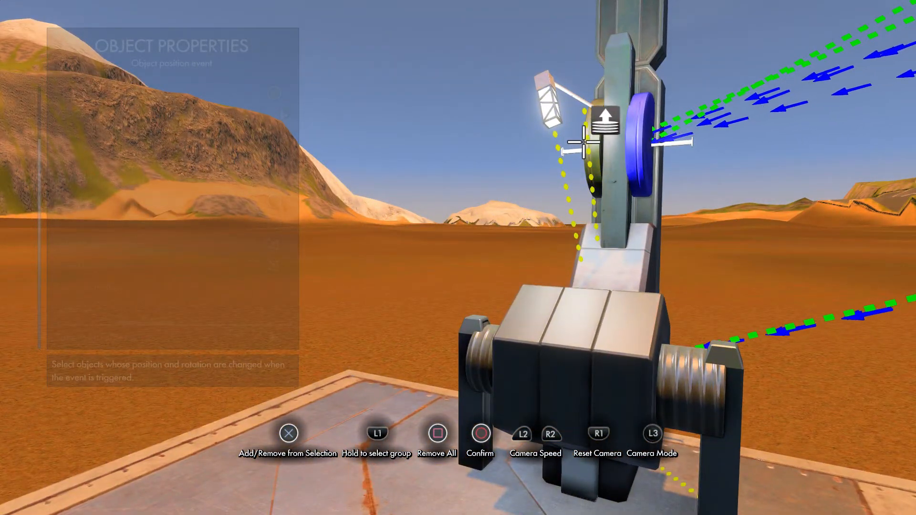
key(Return)
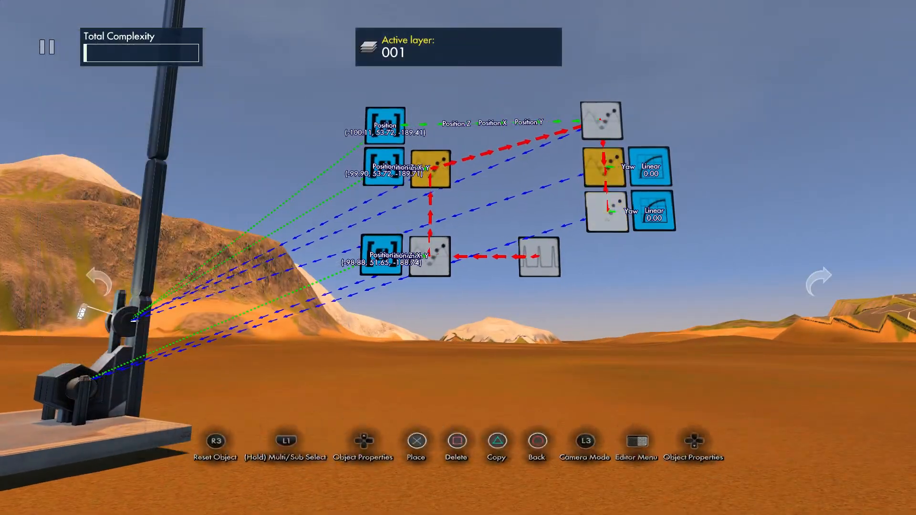
Make the motor block at the post's base the event target of the lower rotation event.
key(Up)
key(Up)
key(Up)
key(Return)
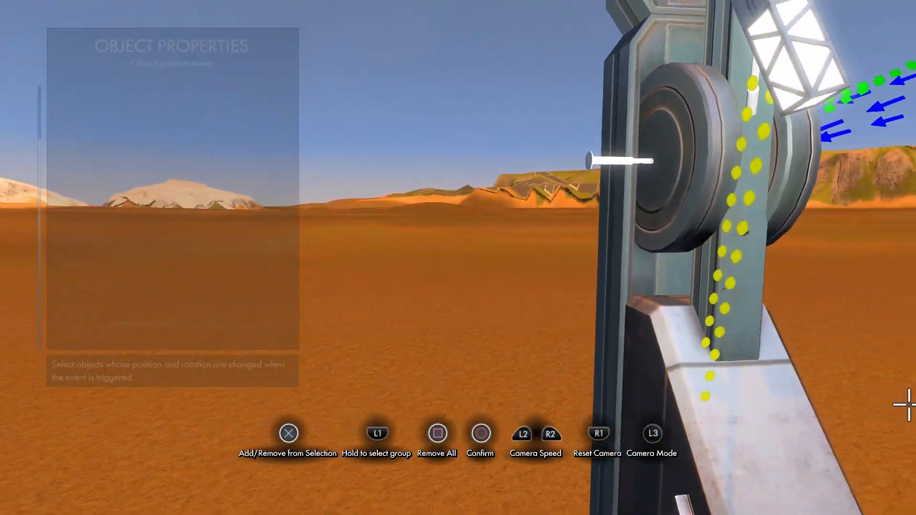
key(Escape)
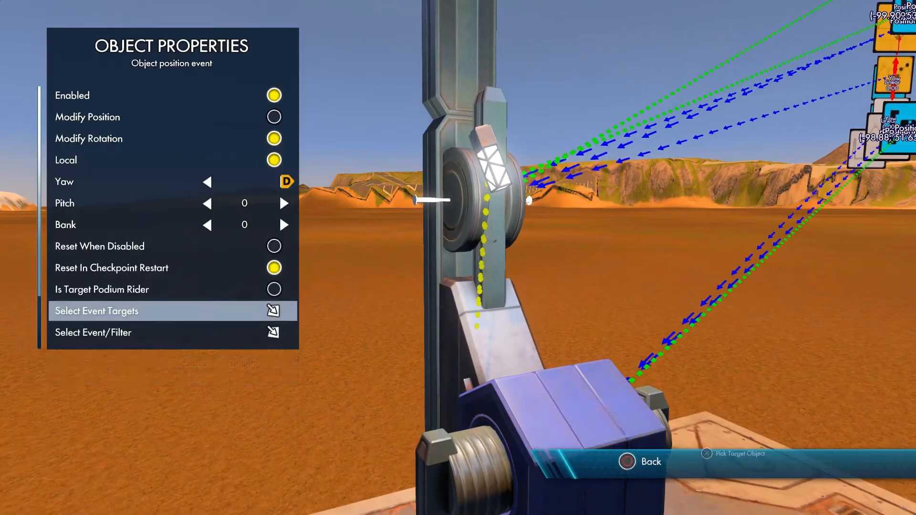
key(Escape)
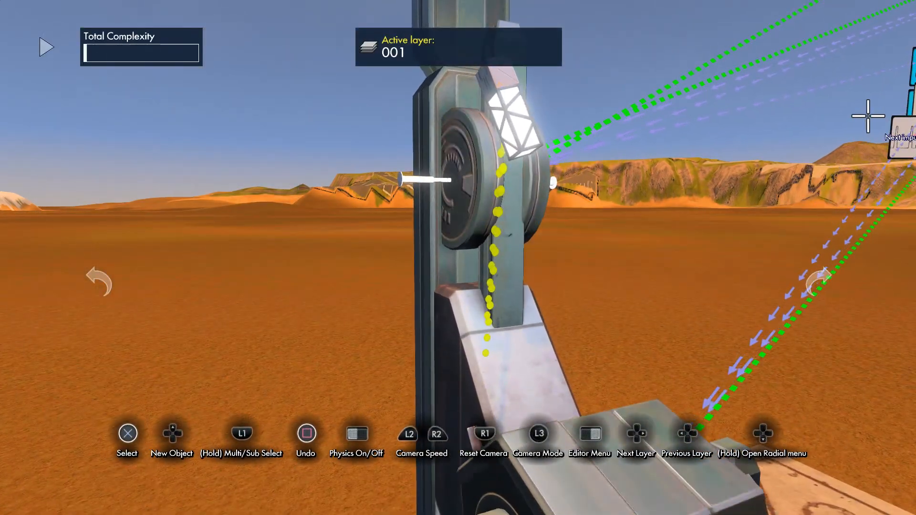
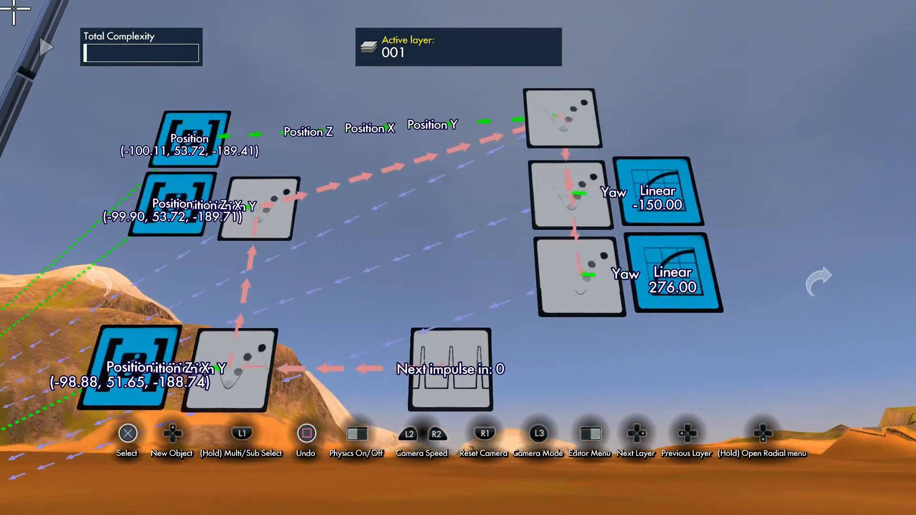
Set the End value of the upper Curve data source to 369.
click(582, 166)
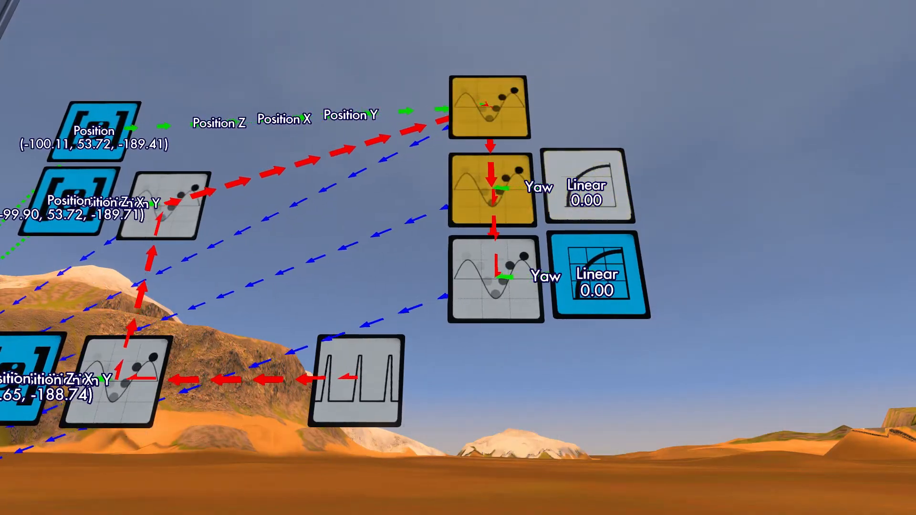
key(Down)
key(Down)
key(Down)
key(Right)
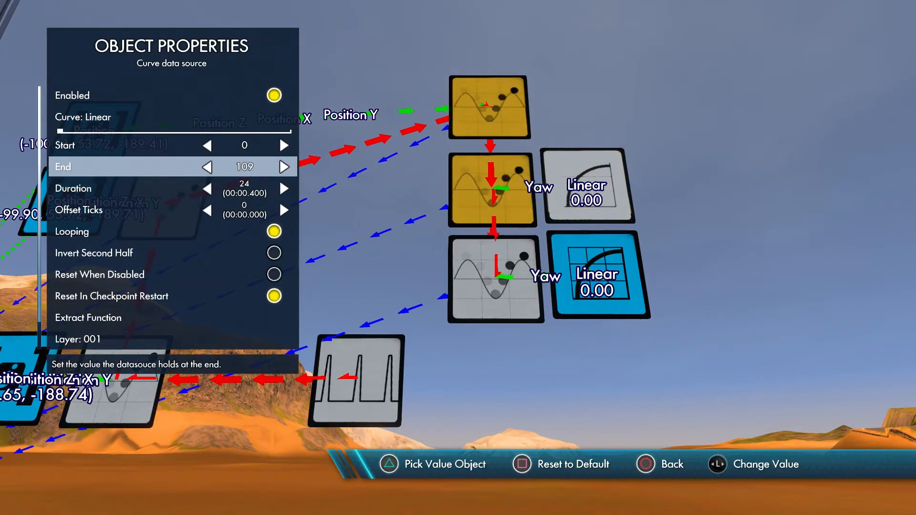
key(Left)
key(Left)
key(Left)
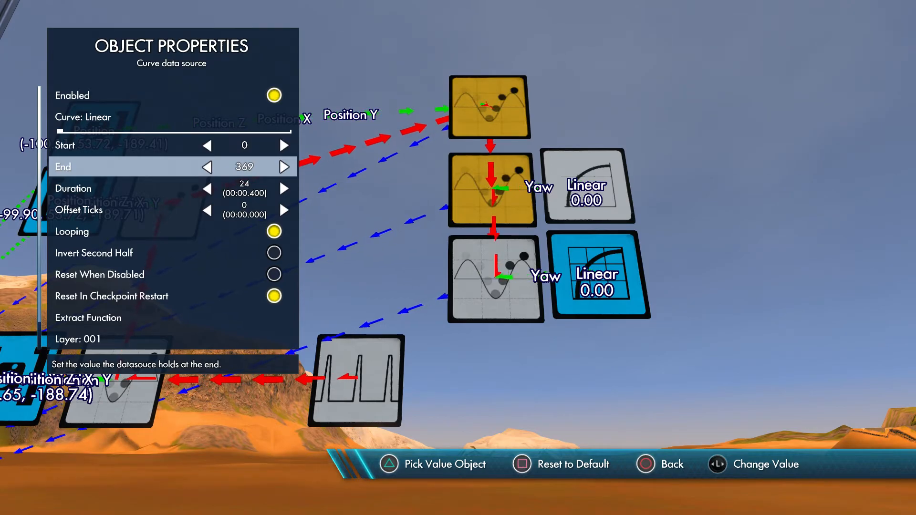
key(Escape)
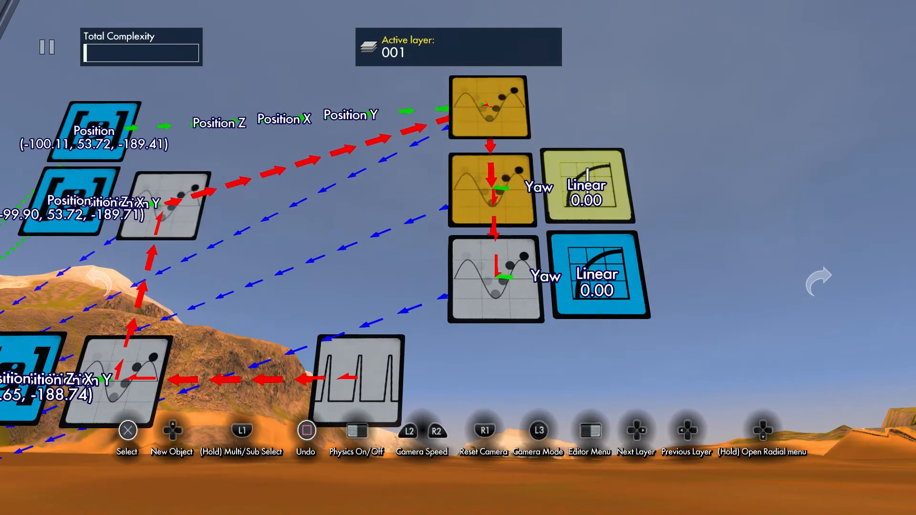
Copy the upper rotation event with its curve and place the pair below the lower rotation event.
click(599, 170)
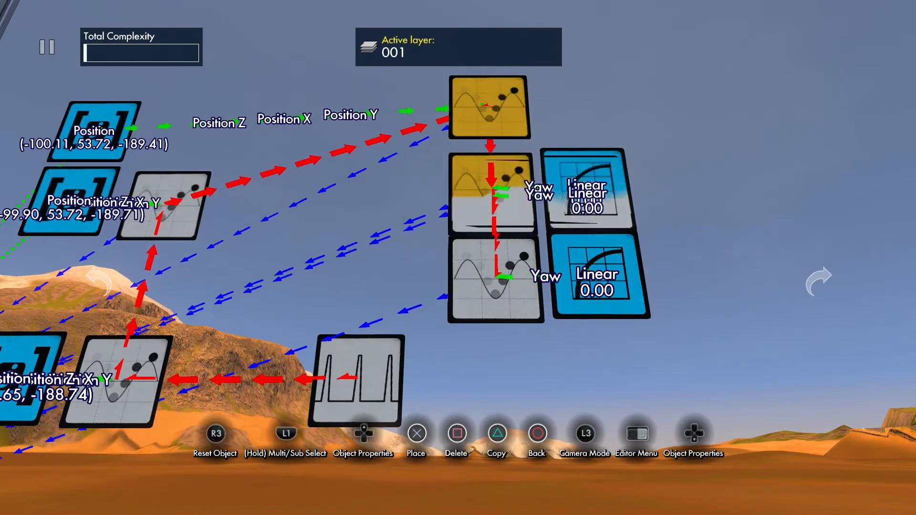
click(608, 376)
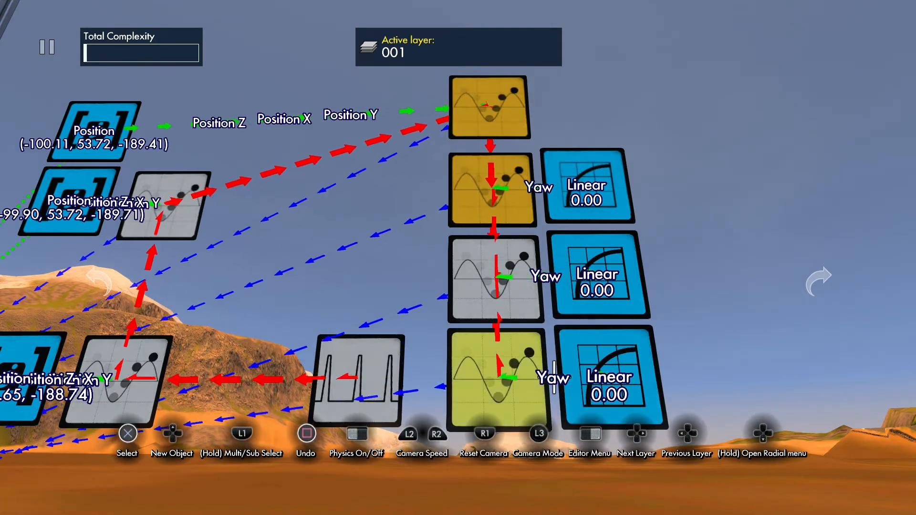
click(519, 376)
key(Escape)
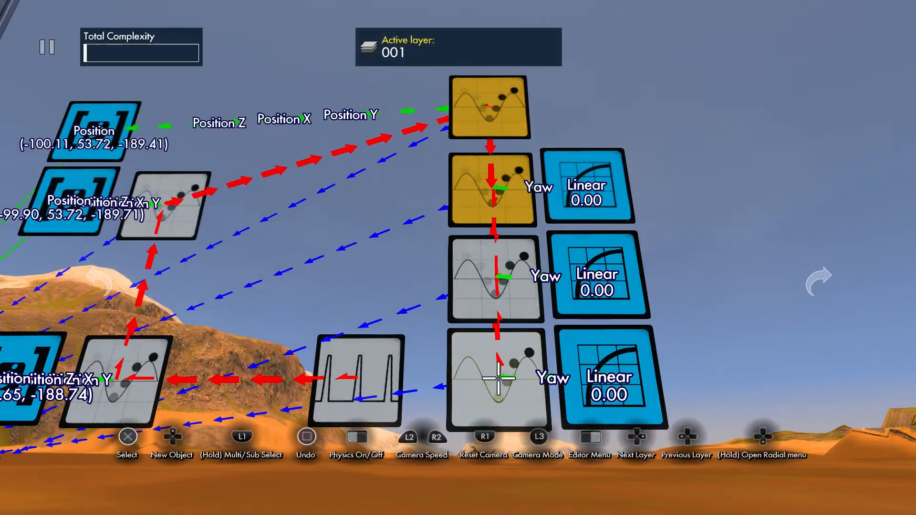
Make the wheel on the post's far side the copied event's target and test the rotation with physics running.
click(498, 378)
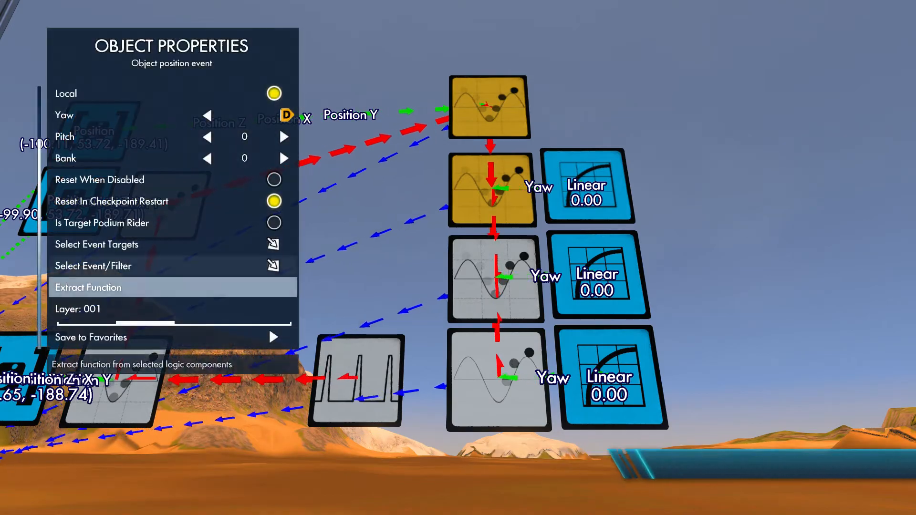
key(Up)
key(Up)
key(Return)
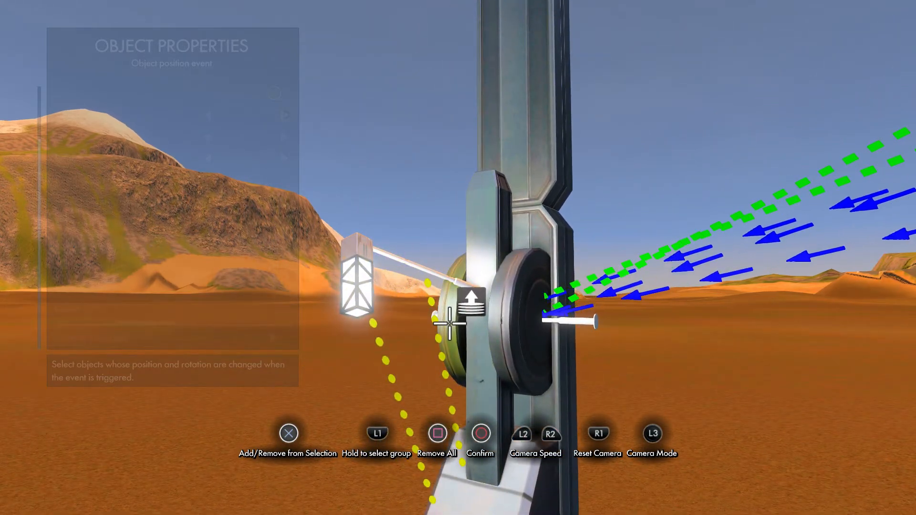
key(Return)
key(Escape)
key(space)
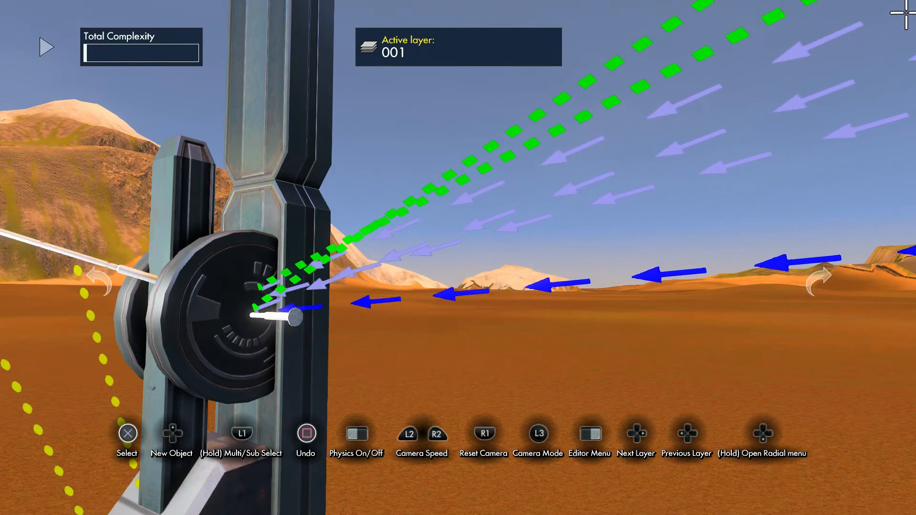
key(space)
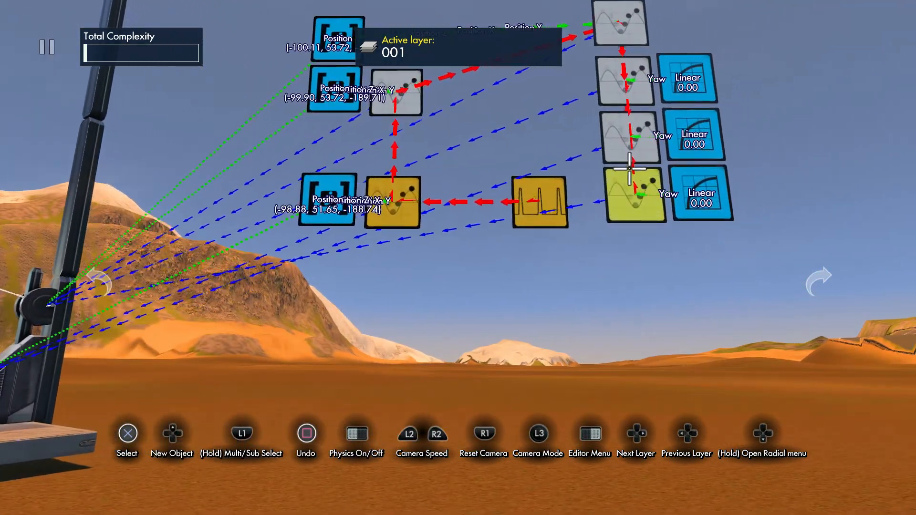
Clear the copied rotation event's Event/Filter link to the rotation event above it.
click(628, 166)
key(Tab)
key(Up)
key(Up)
key(Up)
key(Up)
key(Return)
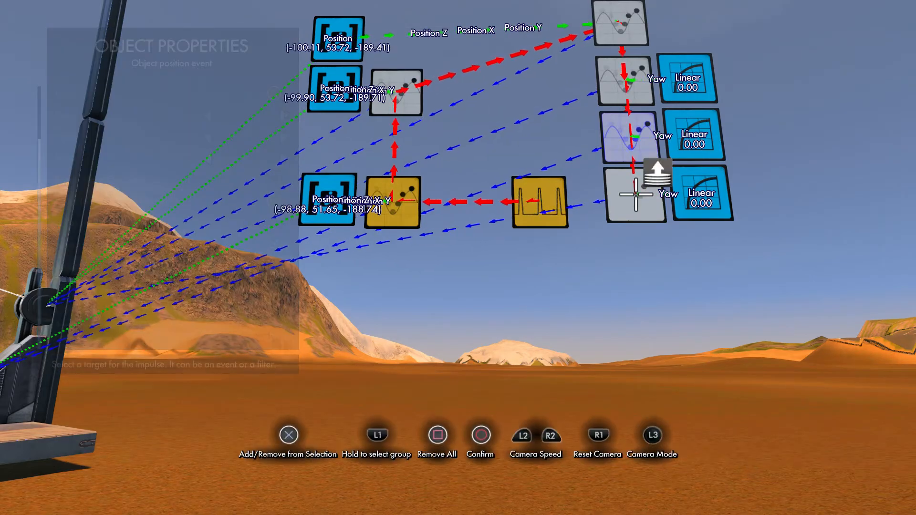
click(636, 195)
key(Return)
key(Escape)
Link the rotation event above to the copied event through Select Event/Filter and test the motion with physics running.
click(633, 186)
key(Tab)
key(Up)
key(Up)
key(Up)
key(Up)
key(Return)
click(634, 194)
key(Return)
key(Escape)
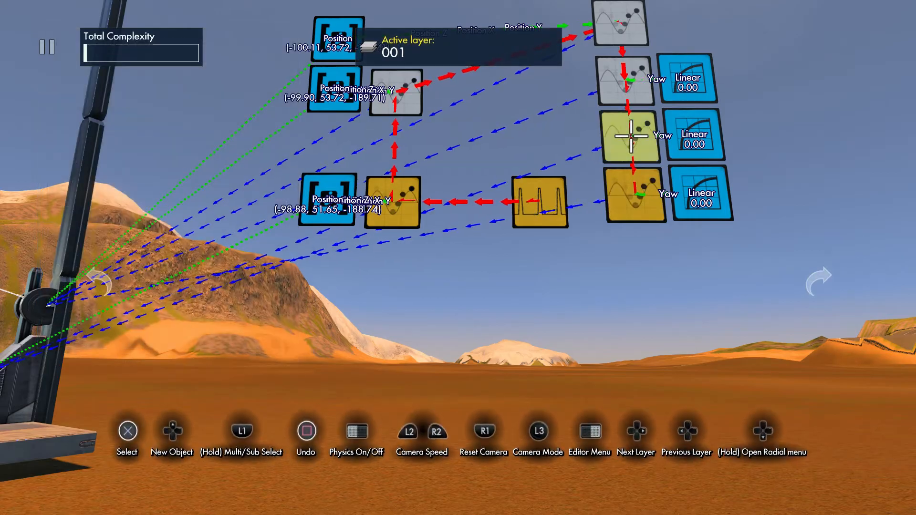
key(space)
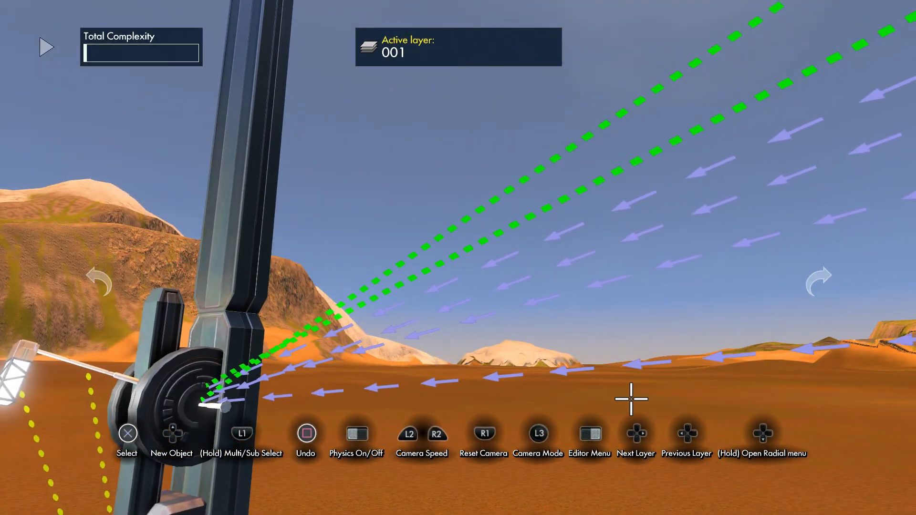
key(space)
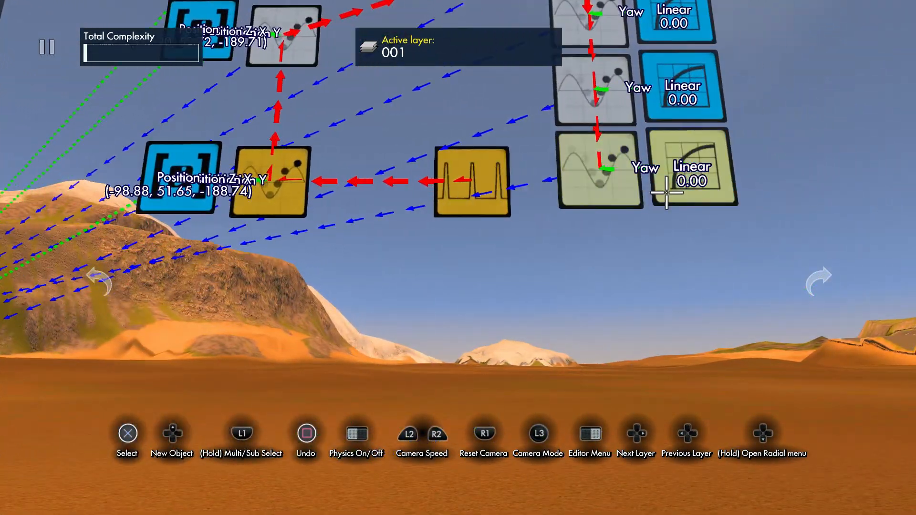
Change the lowest curve data source's End to a negative value and test the rotation with physics running.
click(666, 192)
key(Return)
key(Down)
key(Left)
key(Left)
key(Right)
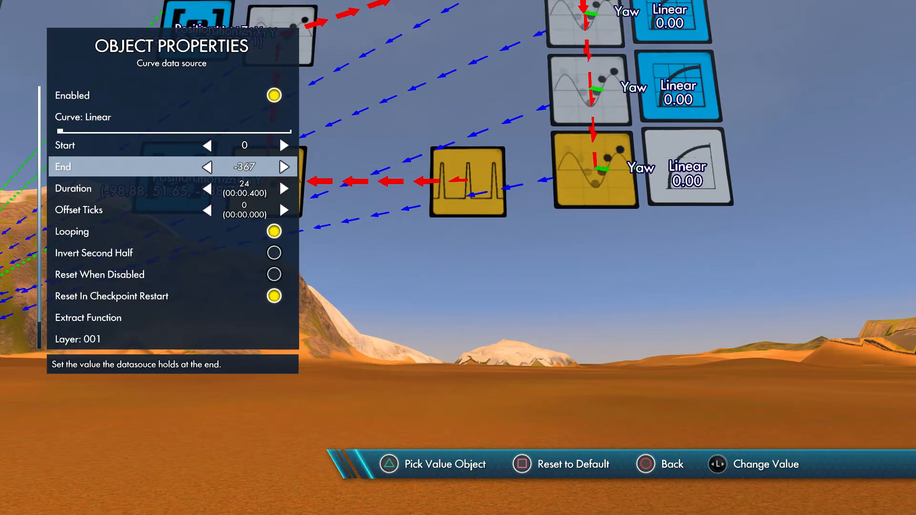
key(Escape)
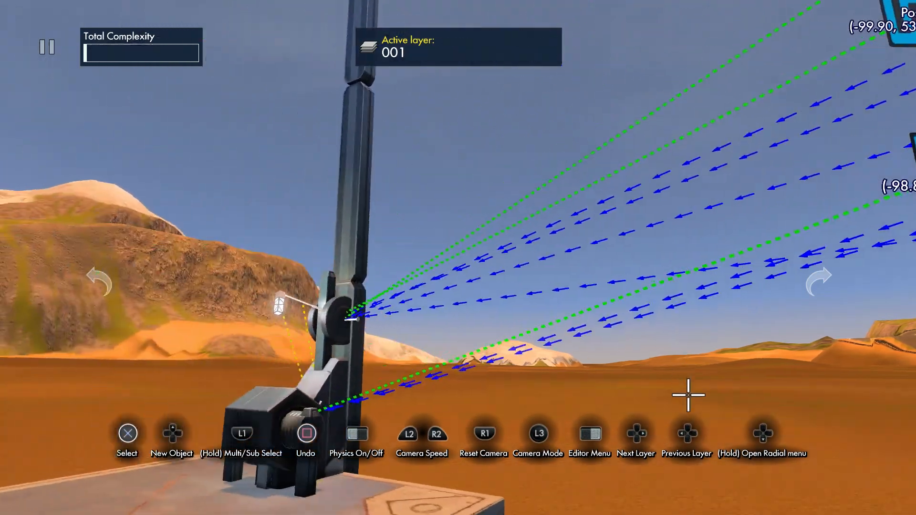
key(space)
Copy the lowest rotation event together with its curve data source and place the pair directly below the original.
middle_drag(739, 461, 31, 18)
middle_drag(172, 17, 752, 9)
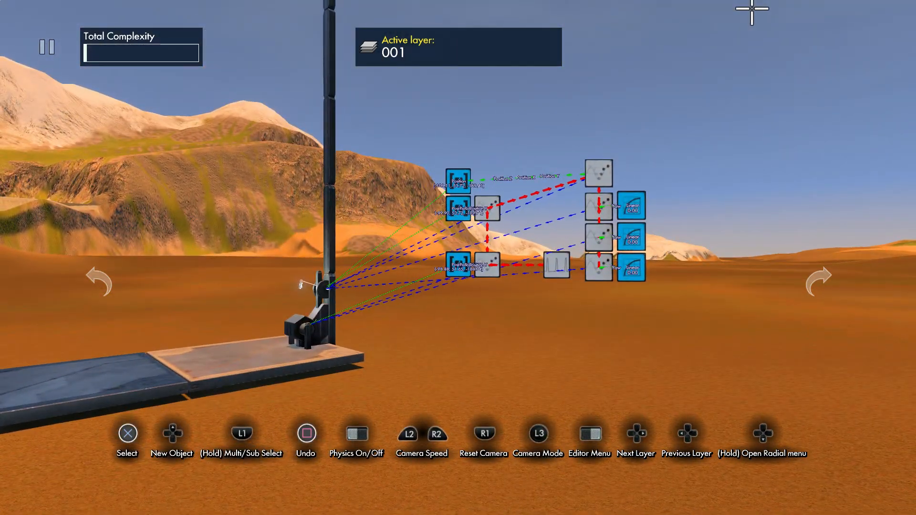
middle_drag(757, 15, 531, 8)
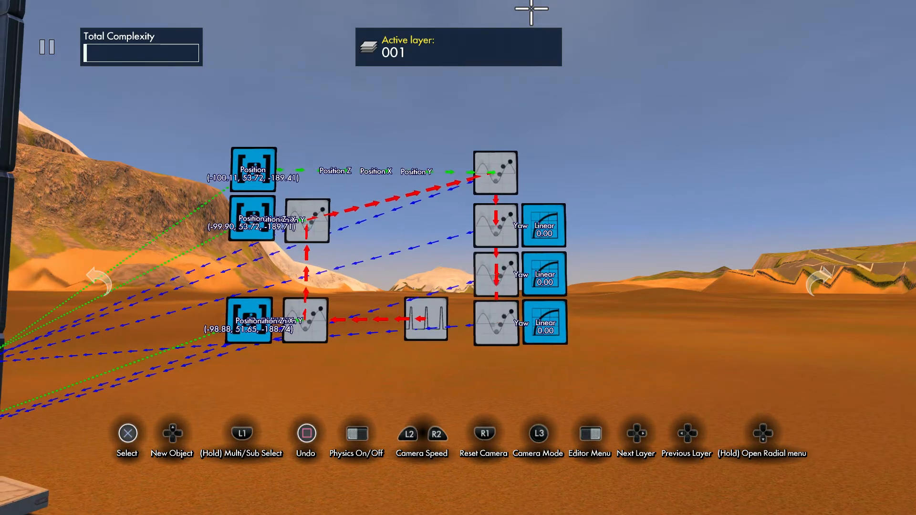
middle_drag(531, 8, 532, 11)
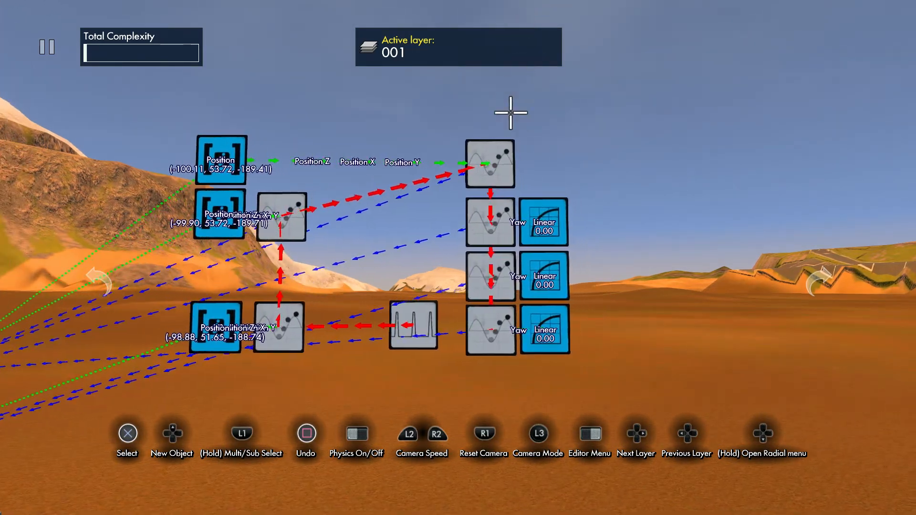
drag(511, 112, 473, 293)
key(ctrl)
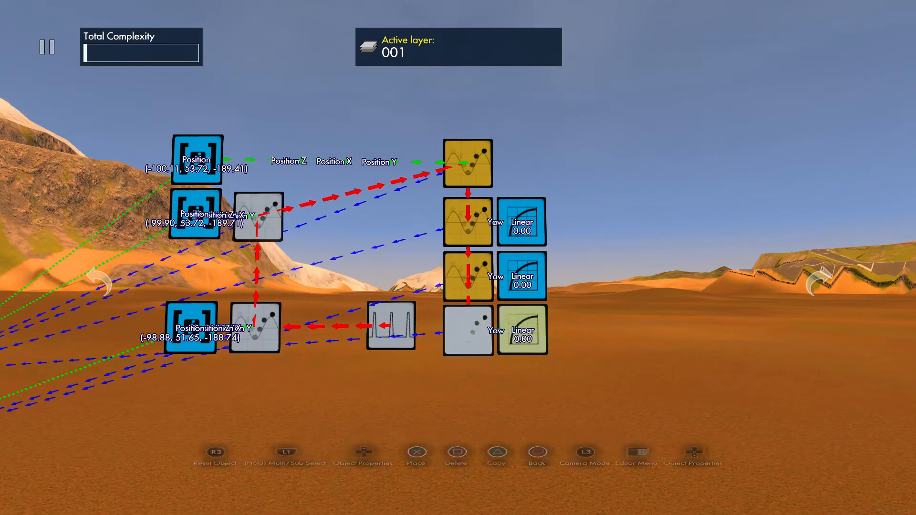
drag(468, 331, 468, 396)
click(496, 389)
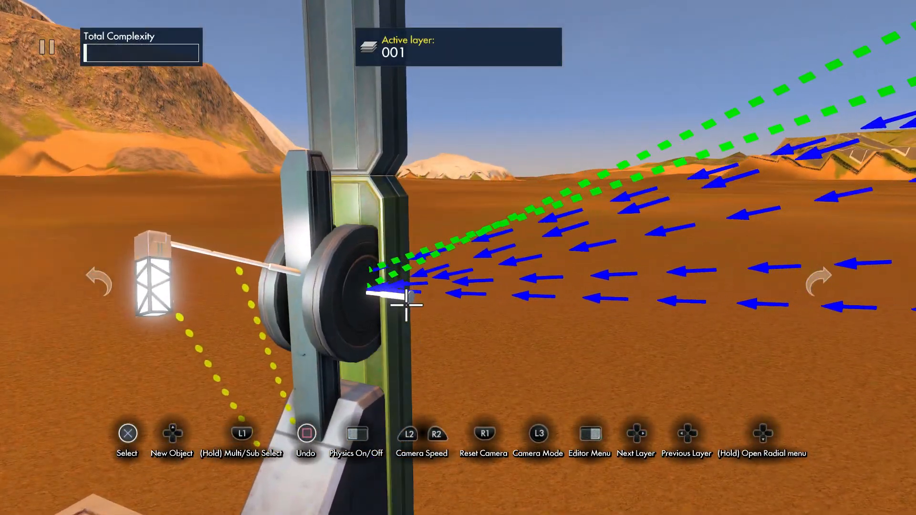
Multi-select the platform with the motor assembly and lantern parts standing on it and glue them together.
click(407, 302)
key(Tab)
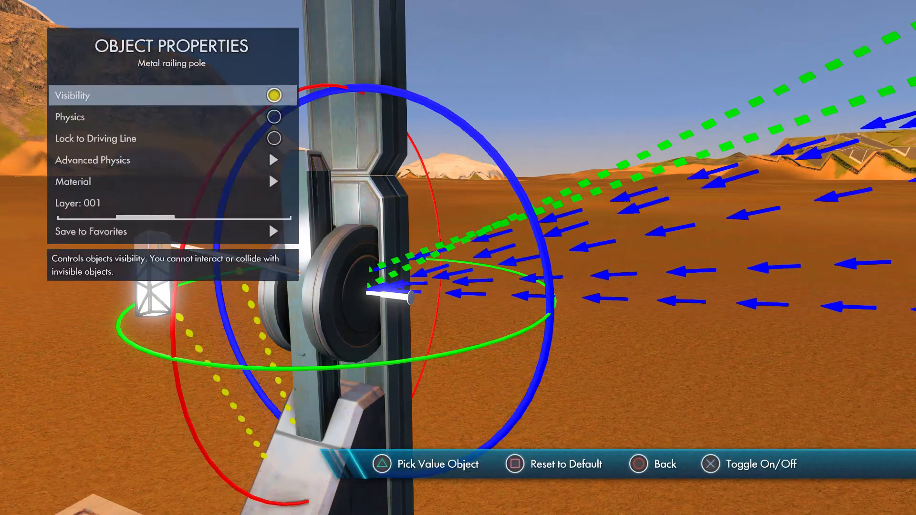
key(Escape)
key(Escape)
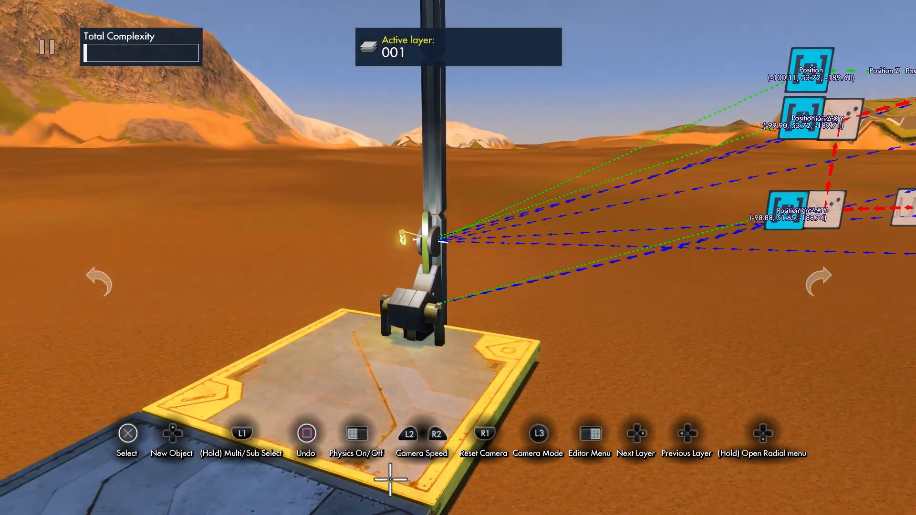
click(390, 479)
key(shift)
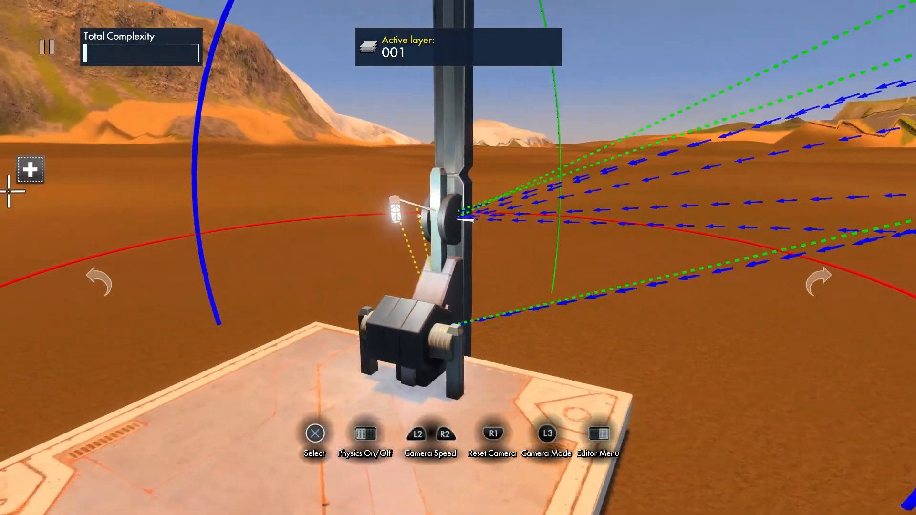
key(Tab)
key(Down)
key(Down)
key(Down)
key(Down)
key(Return)
key(Escape)
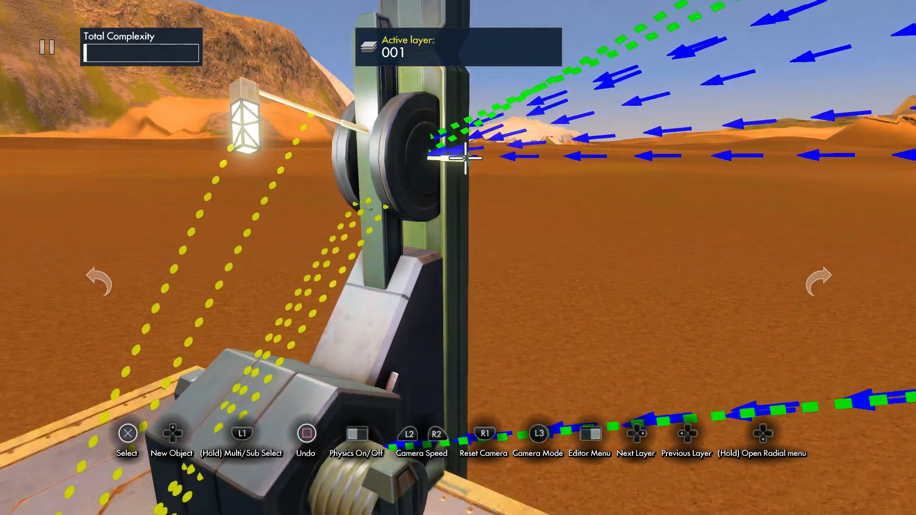
Check the properties of the railing poles on both sides of the wheels and test the glued structure with physics running.
key(Tab)
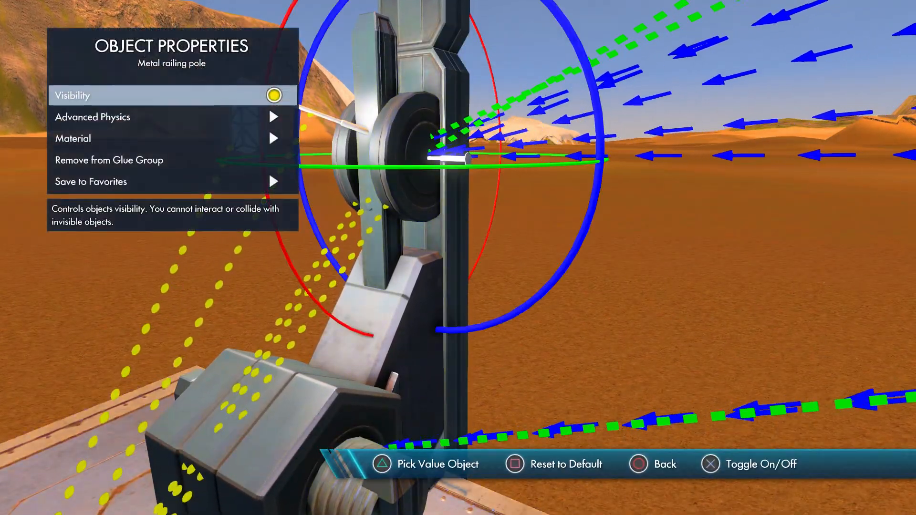
key(Escape)
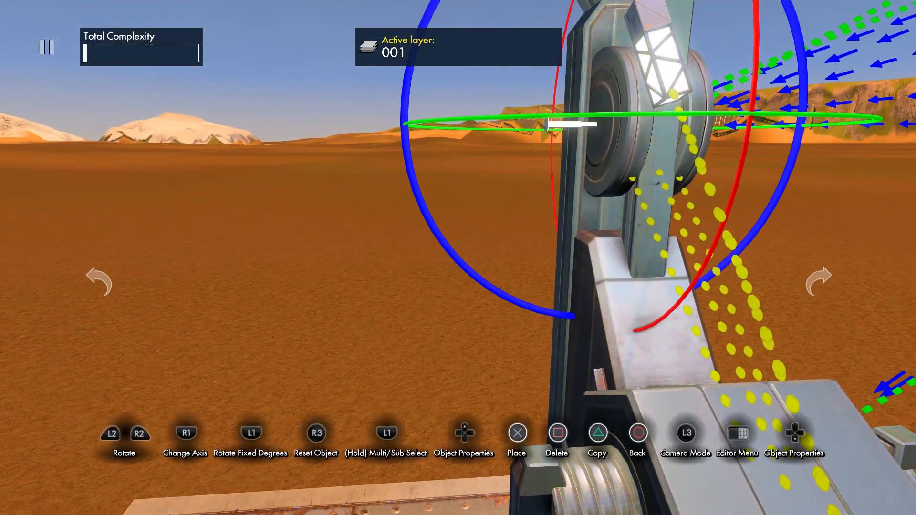
key(Tab)
key(Escape)
key(Escape)
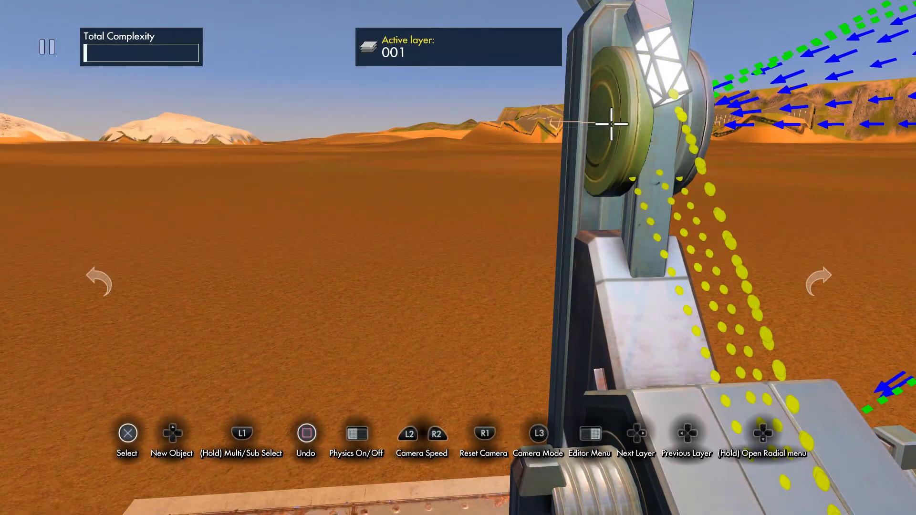
key(space)
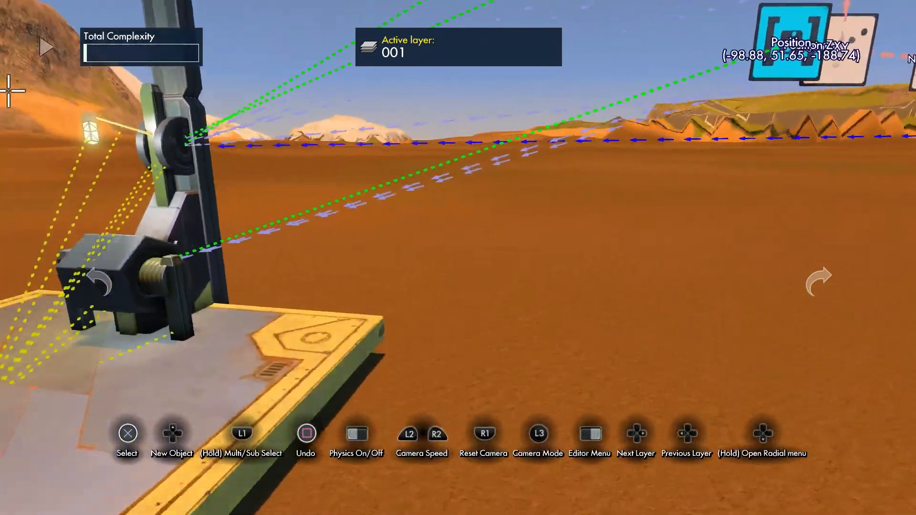
key(space)
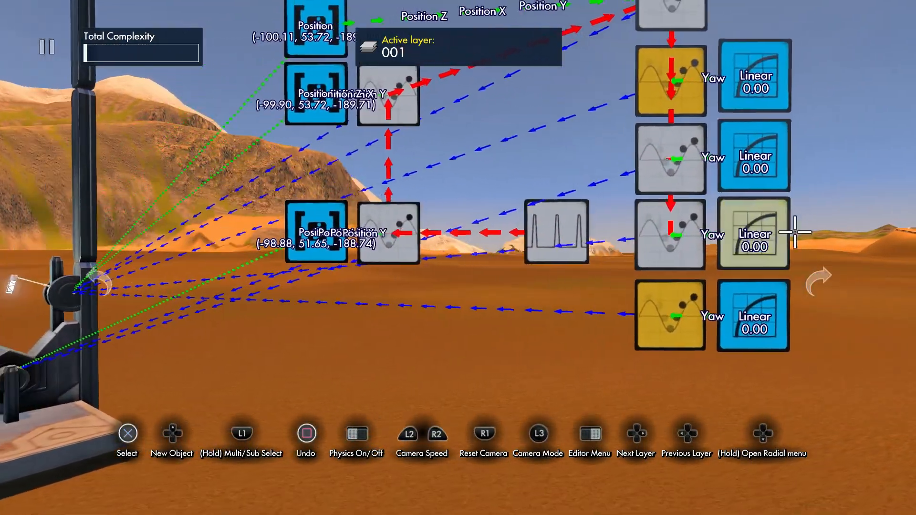
Switch the lowest copied object position event from Modify Rotation to Modify Position.
key(Return)
key(Up)
key(Up)
key(Up)
key(Up)
key(Up)
key(Up)
key(Up)
key(Up)
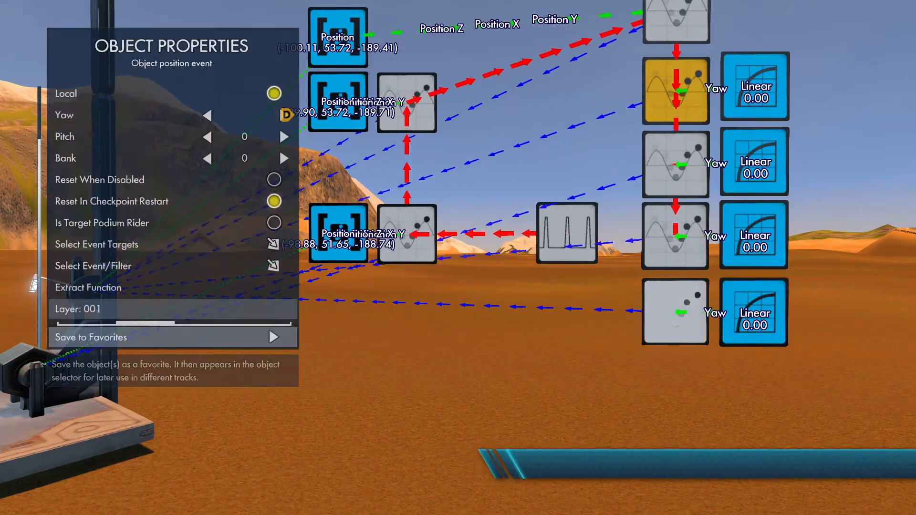
key(Up)
key(Up)
key(Up)
key(Up)
key(Up)
key(Up)
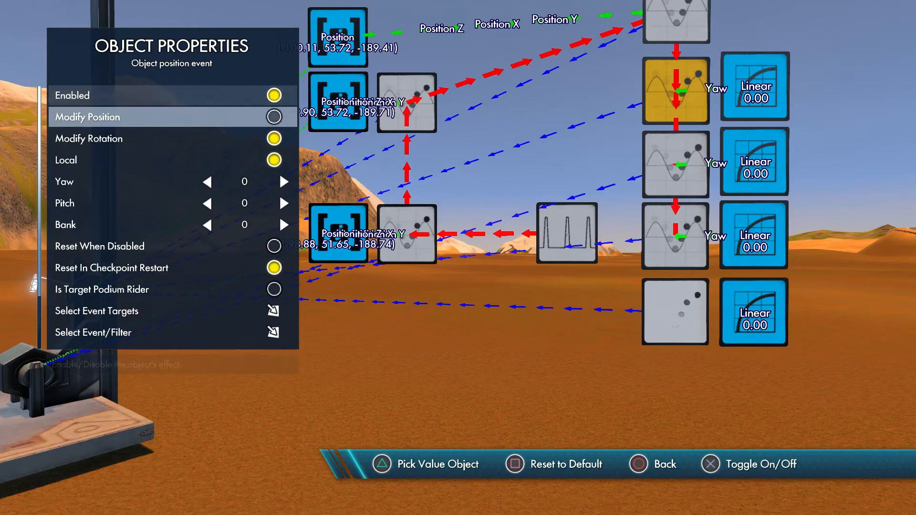
key(Down)
key(Down)
key(Down)
key(Down)
key(Return)
key(Up)
key(Up)
key(Up)
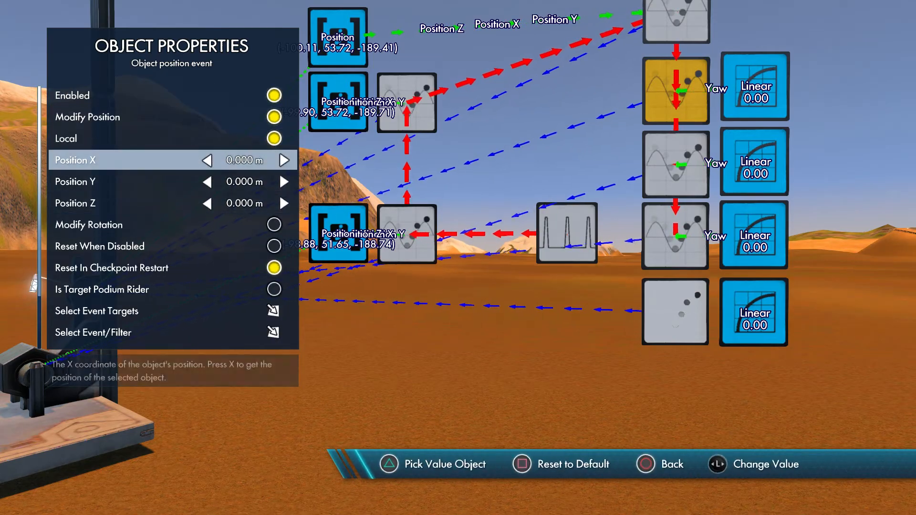
Assign the copied Linear curve beside the event as the value source for its Position Y.
key(Down)
key(y)
key(Return)
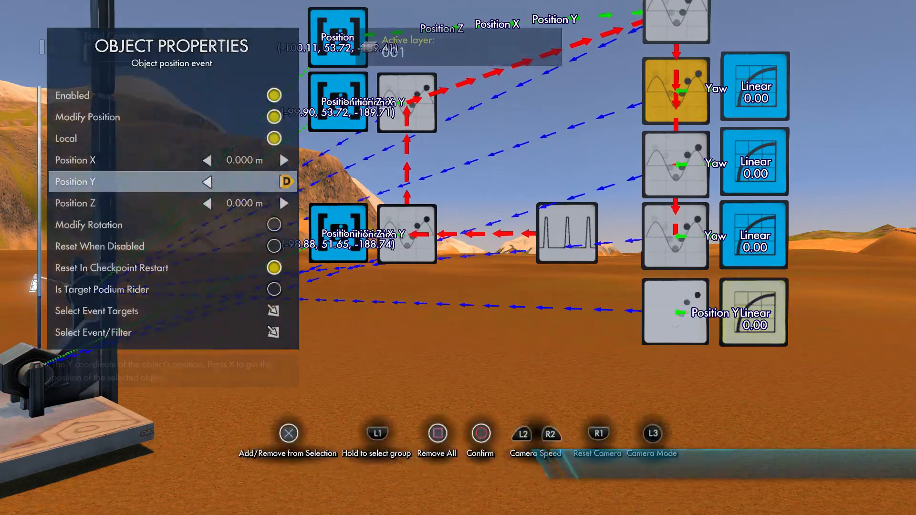
key(Escape)
Make the platform carrying the motor assembly the target of the lowest object position event.
key(Return)
key(Up)
key(Up)
key(Up)
key(Up)
key(Up)
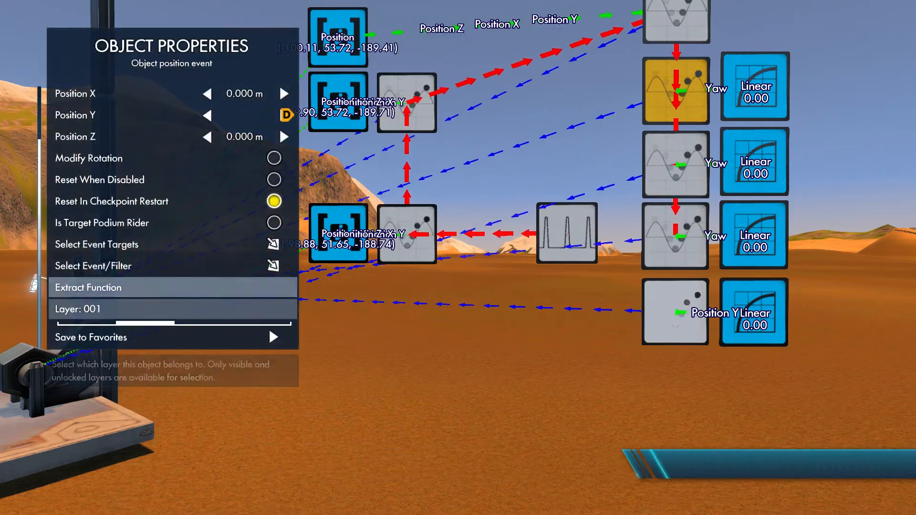
key(Return)
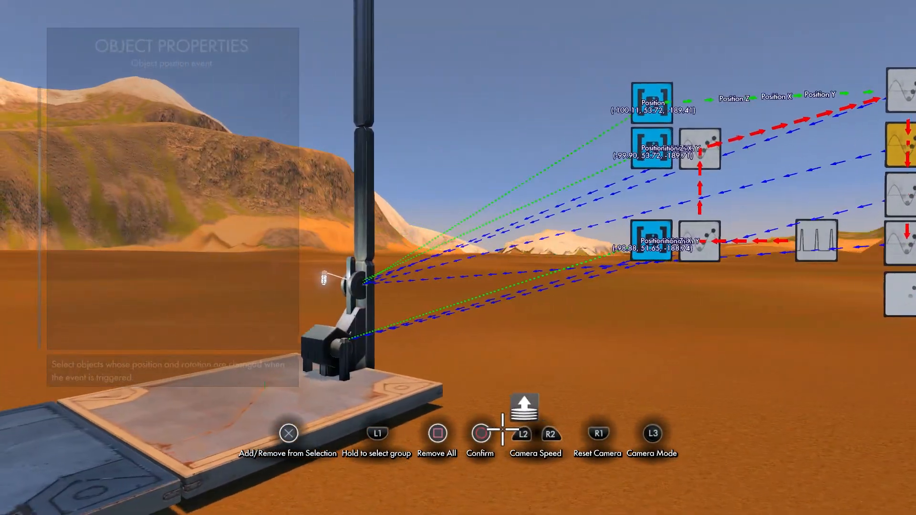
click(378, 415)
key(Escape)
key(Escape)
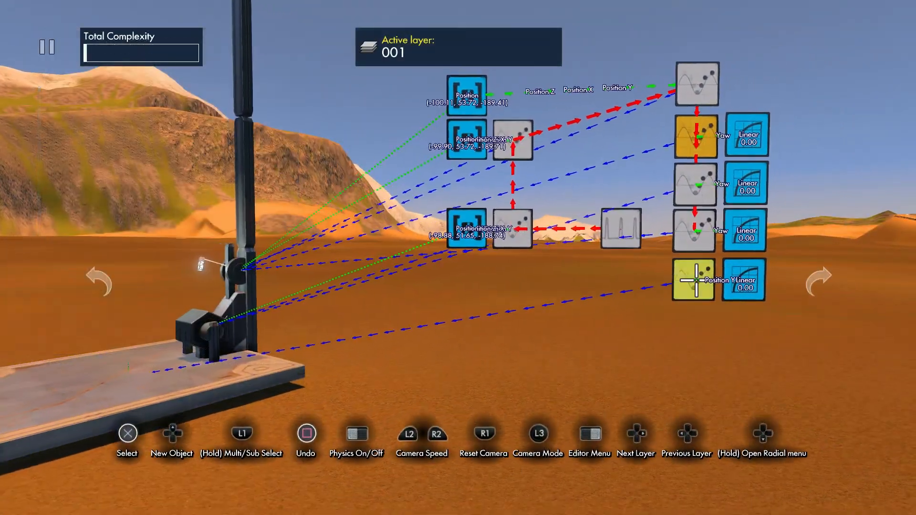
Link the rotation event above to the platform's position event through Select Event/Filter and test with physics running.
key(space)
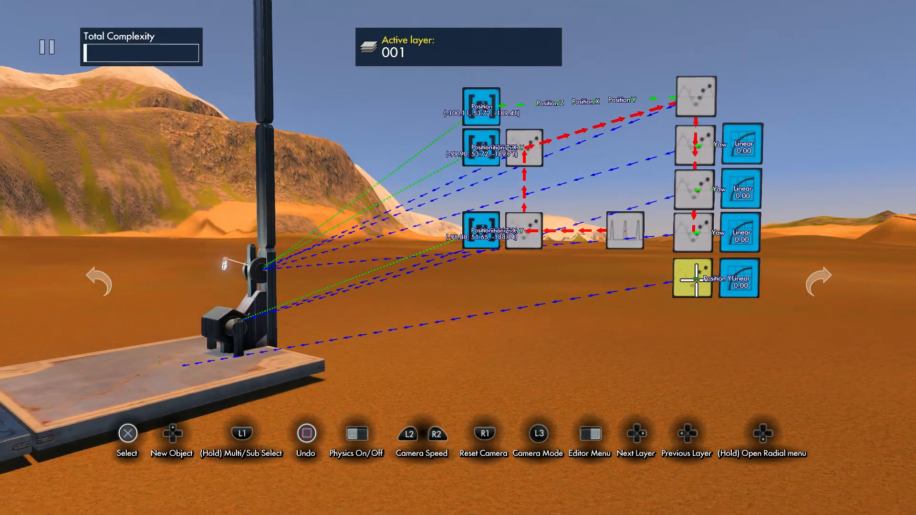
click(690, 250)
key(Right)
key(Up)
key(Up)
key(Up)
key(Up)
key(Return)
click(695, 254)
key(Escape)
key(Escape)
key(space)
key(space)
key(space)
key(space)
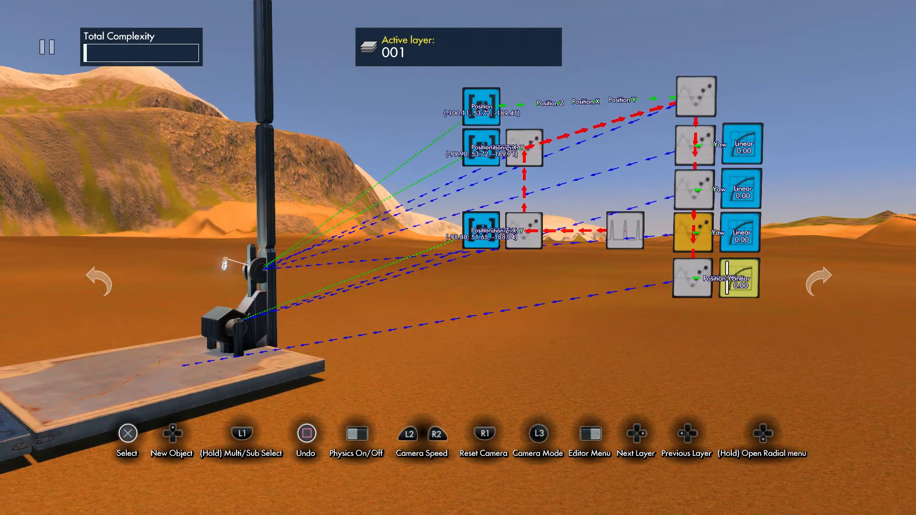
Turn off Looping for the Linear curve data source that drives the platform's Position Y.
key(Return)
key(Right)
key(Down)
key(Down)
key(Down)
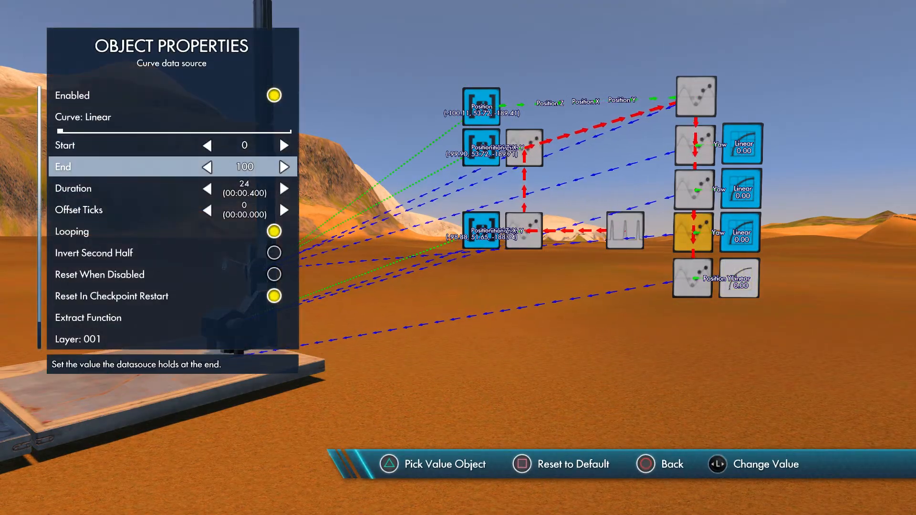
key(Down)
key(Down)
key(Escape)
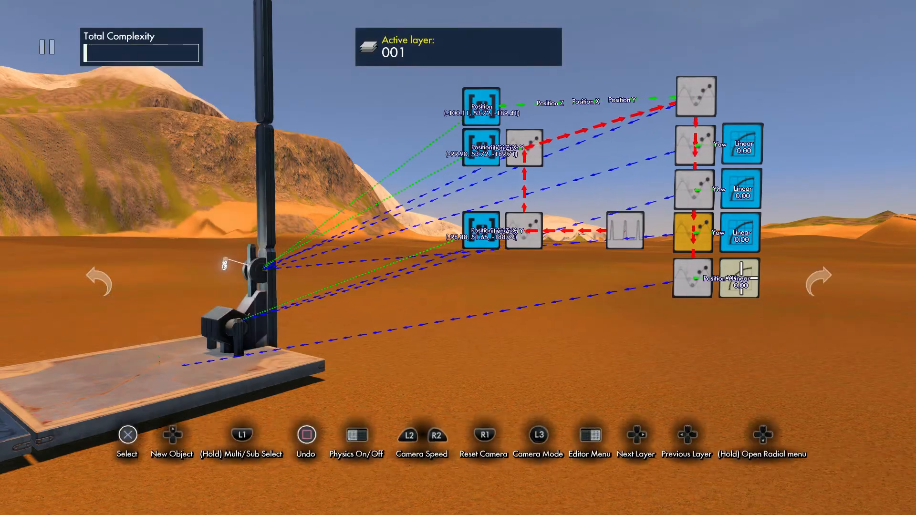
key(Return)
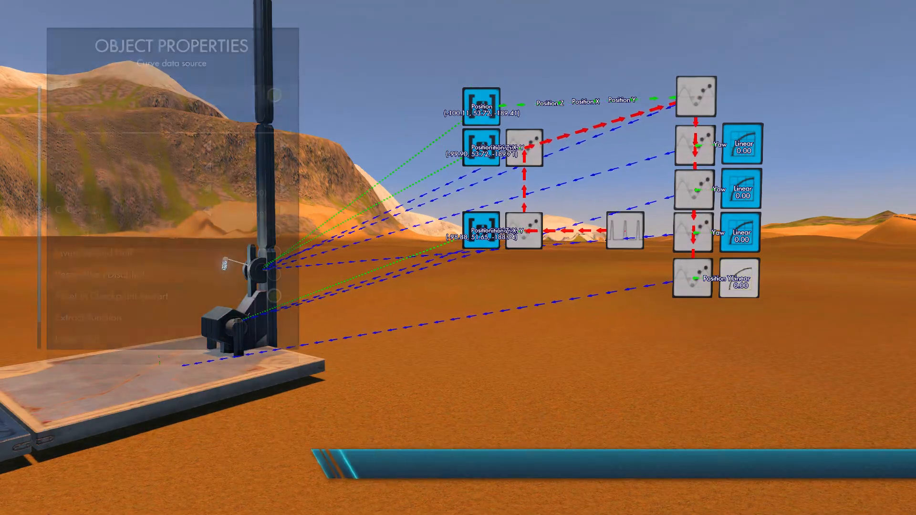
key(Escape)
key(Escape)
Set the platform curve's End to 14 and test how high the platform rises with physics running.
key(shift)
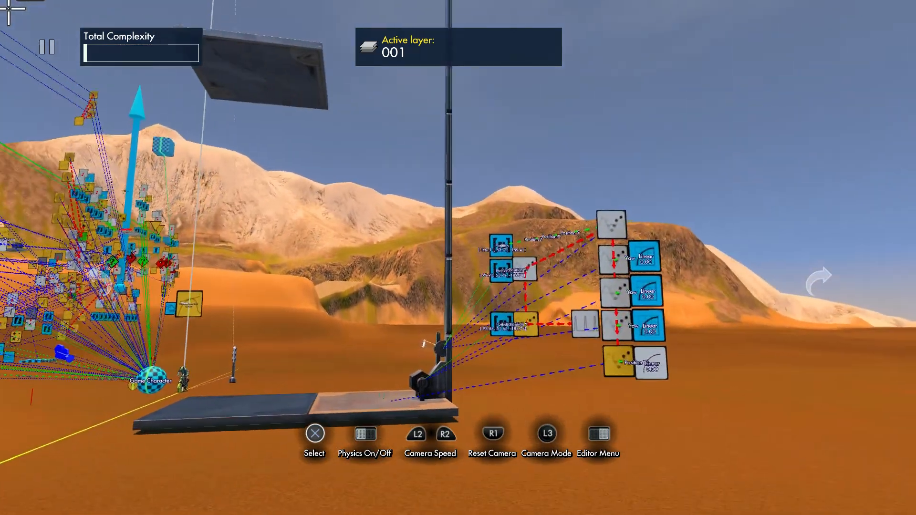
key(Return)
key(Down)
key(Down)
key(Down)
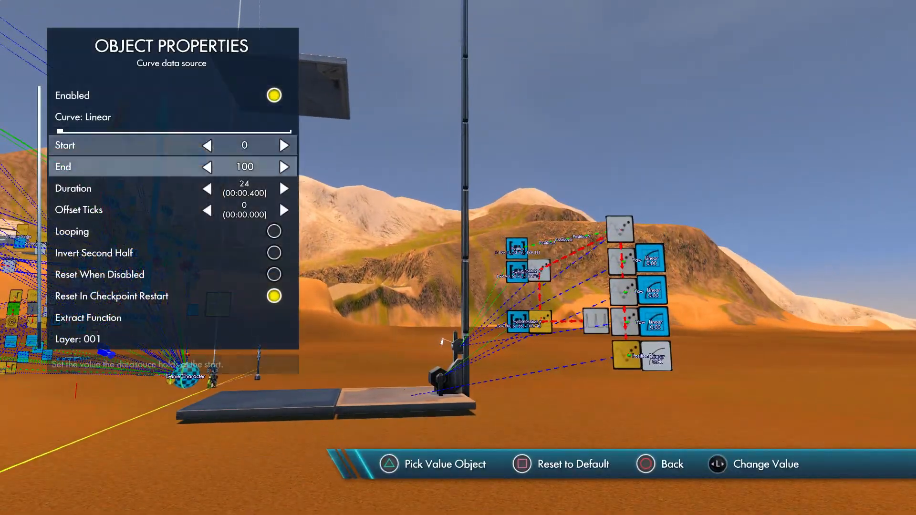
key(Left)
key(Left)
key(Left)
key(Left)
key(Left)
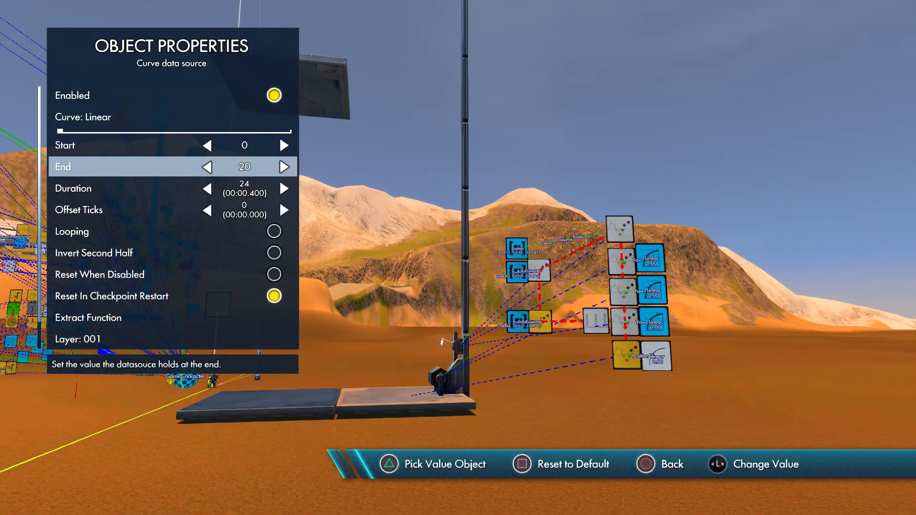
key(Escape)
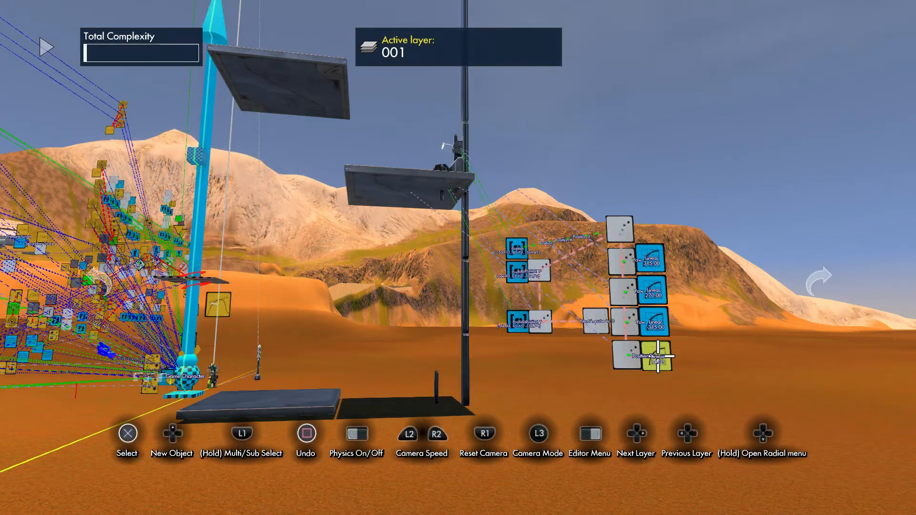
Raise the platform curve's End to 20 and finally 21, testing the lift's height with physics running.
key(Return)
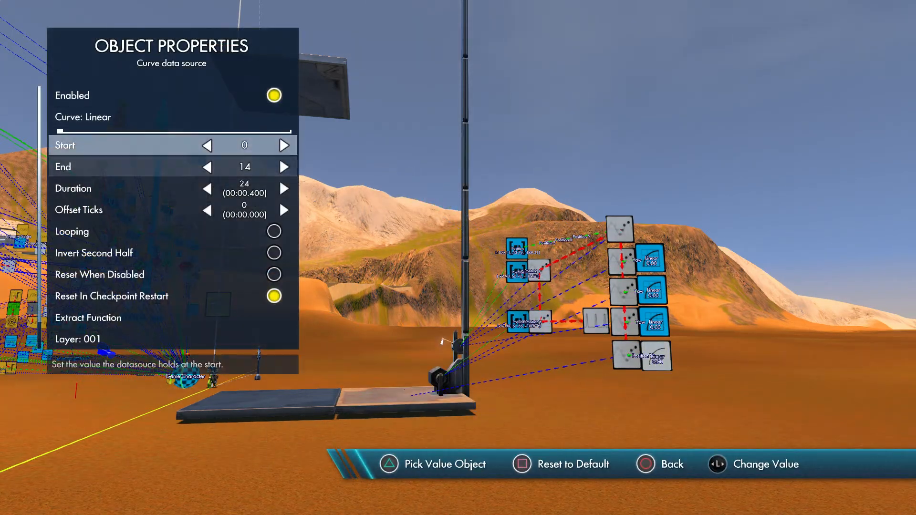
key(Escape)
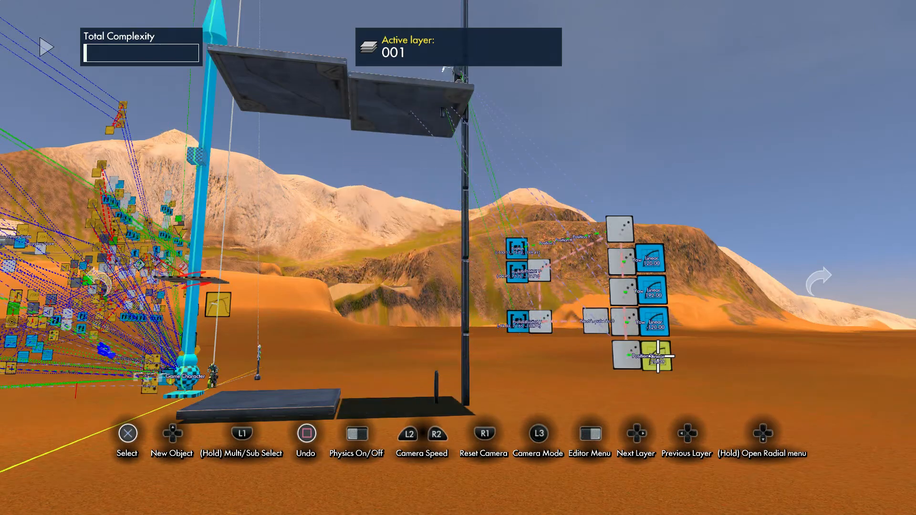
key(Return)
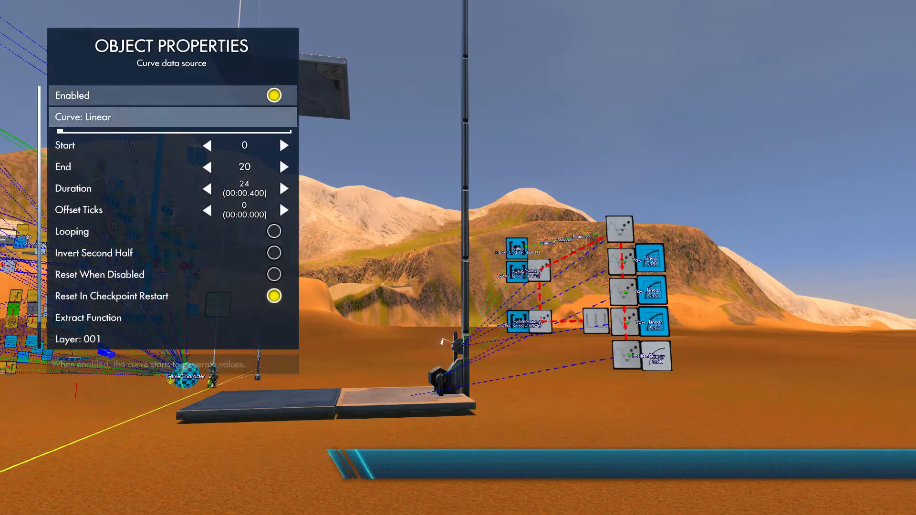
key(Escape)
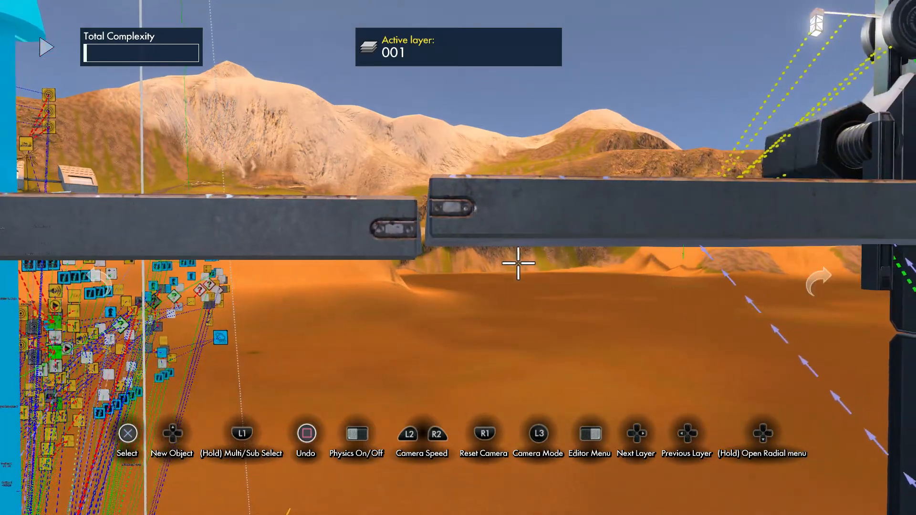
Adjust the height of the upper stationary platform so it lines up with the fully raised lift platform.
click(446, 258)
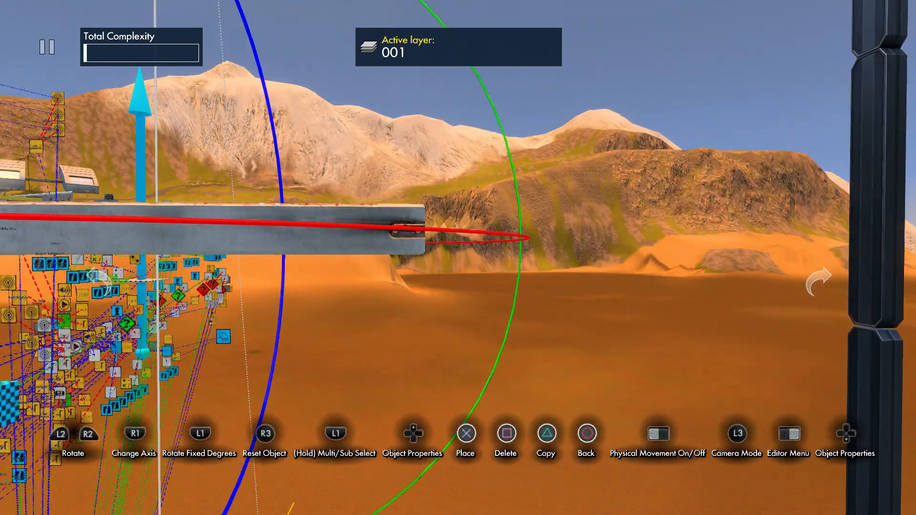
click(184, 239)
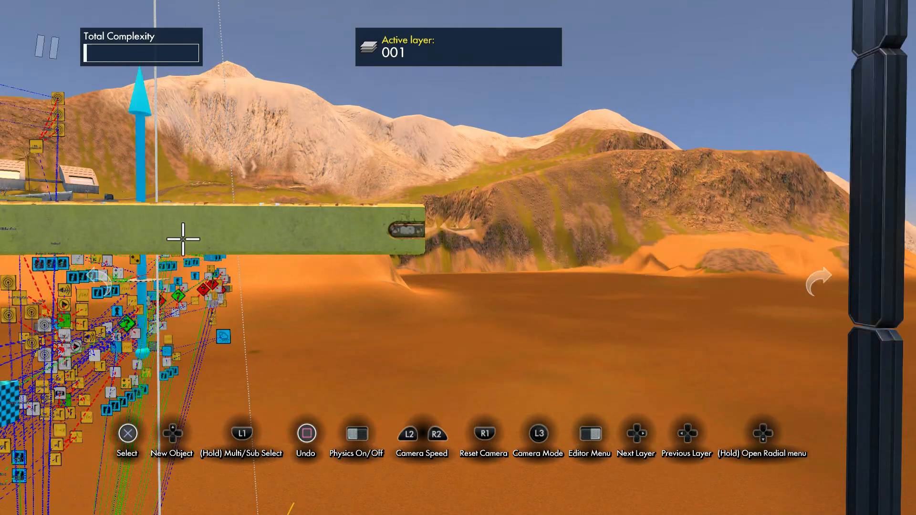
click(183, 239)
click(182, 237)
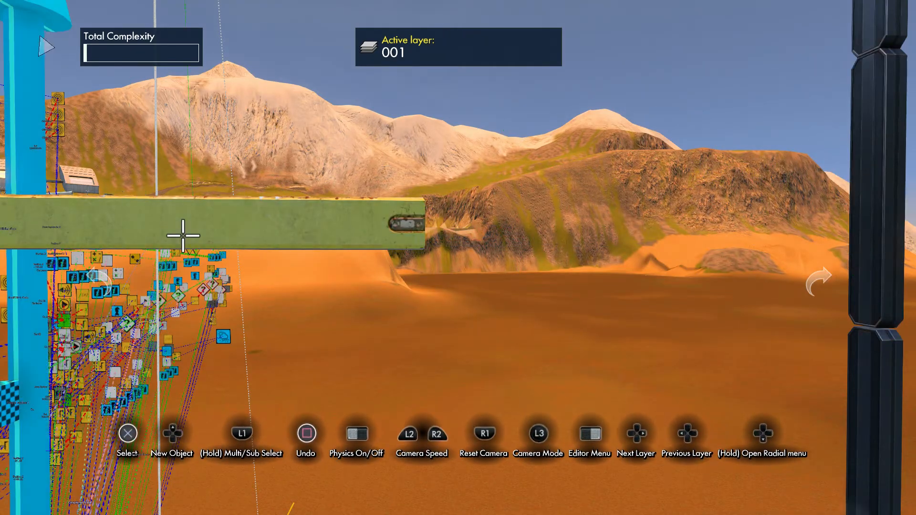
click(182, 236)
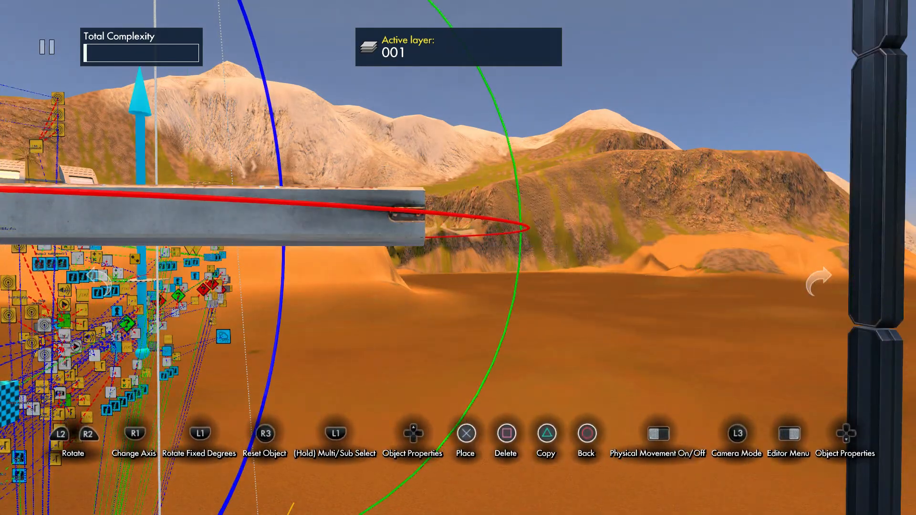
click(180, 231)
click(181, 230)
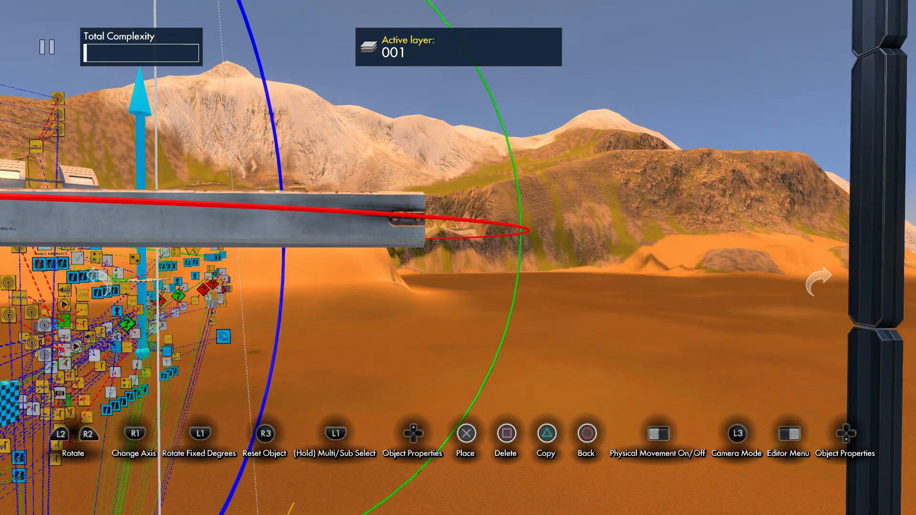
click(183, 232)
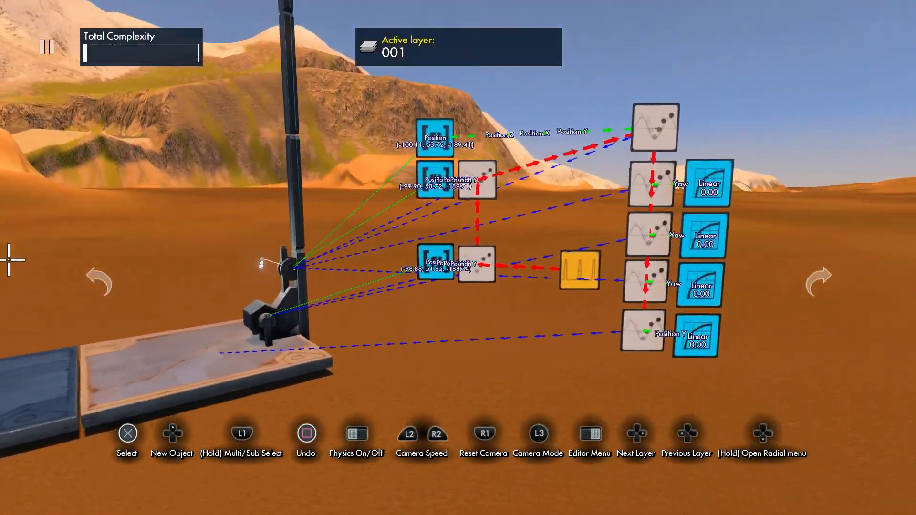
Set the Duration of the platform's Position Y curve to 600 ticks (10 seconds) and test the lift with physics running.
click(612, 349)
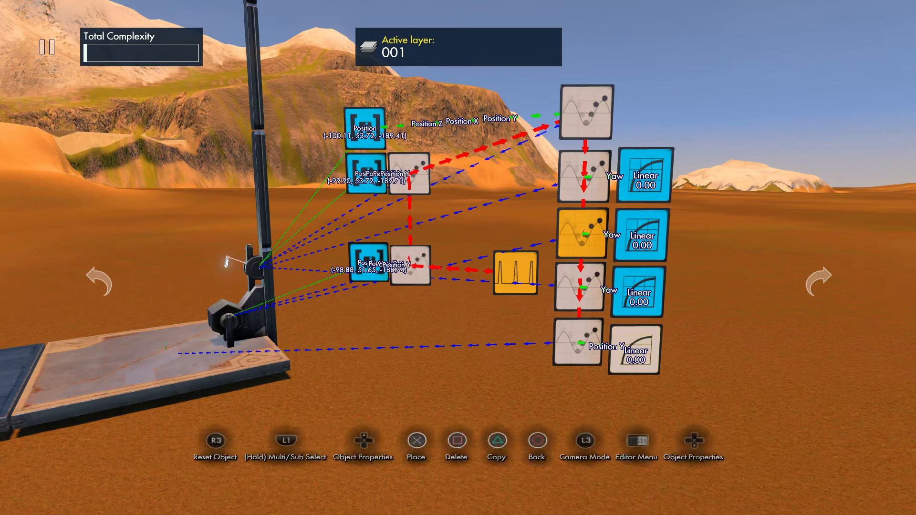
key(Up)
key(Down)
key(Down)
key(Down)
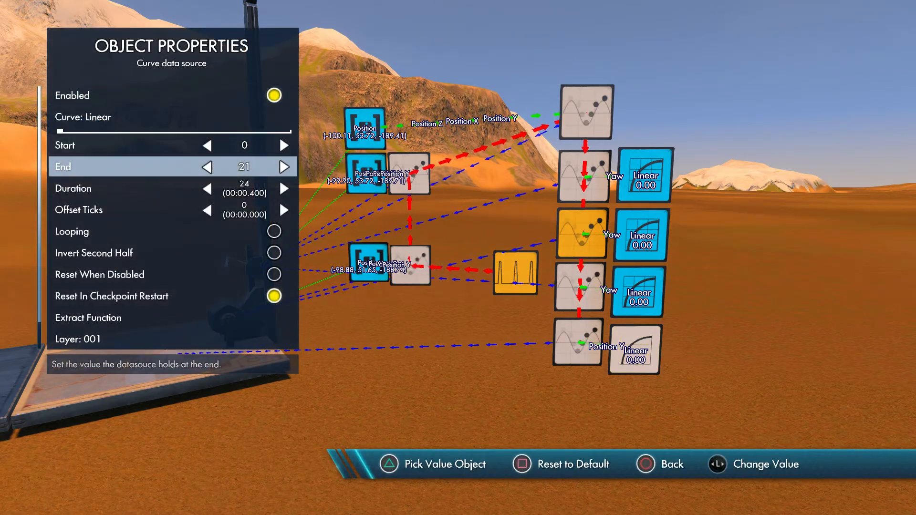
key(Down)
key(Right)
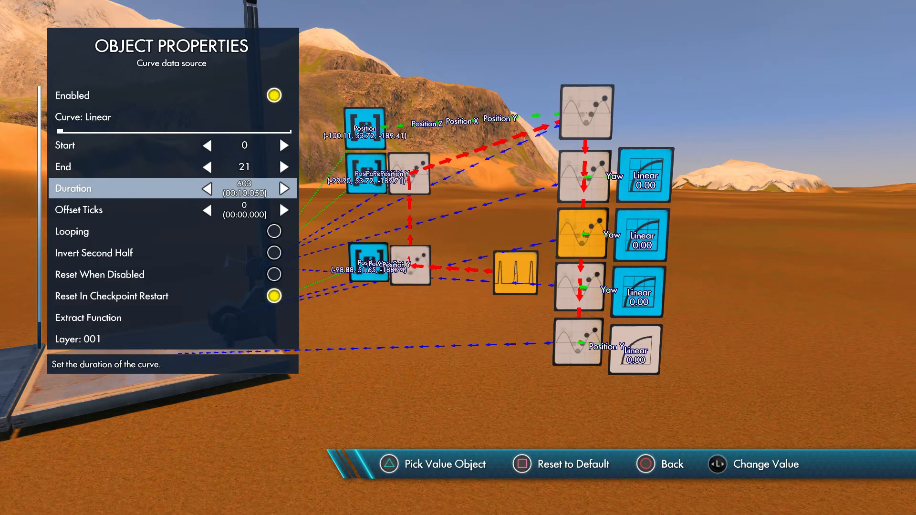
key(Escape)
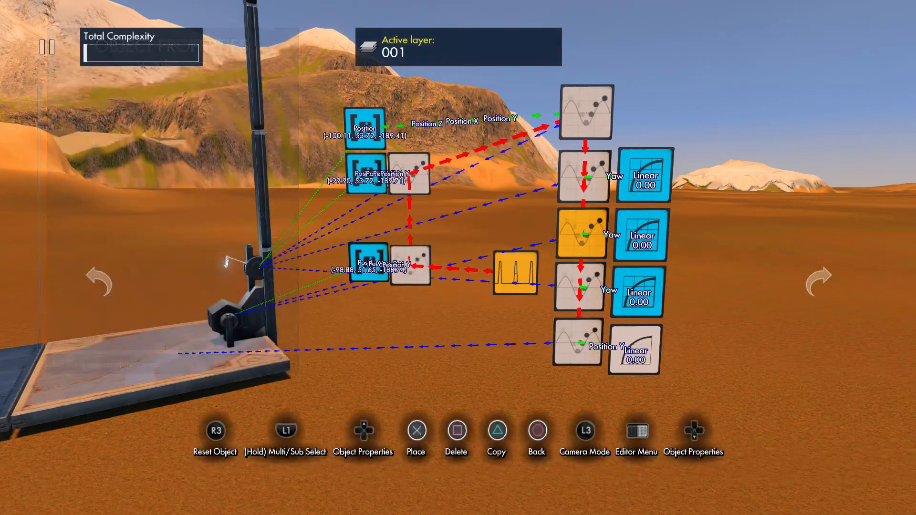
key(space)
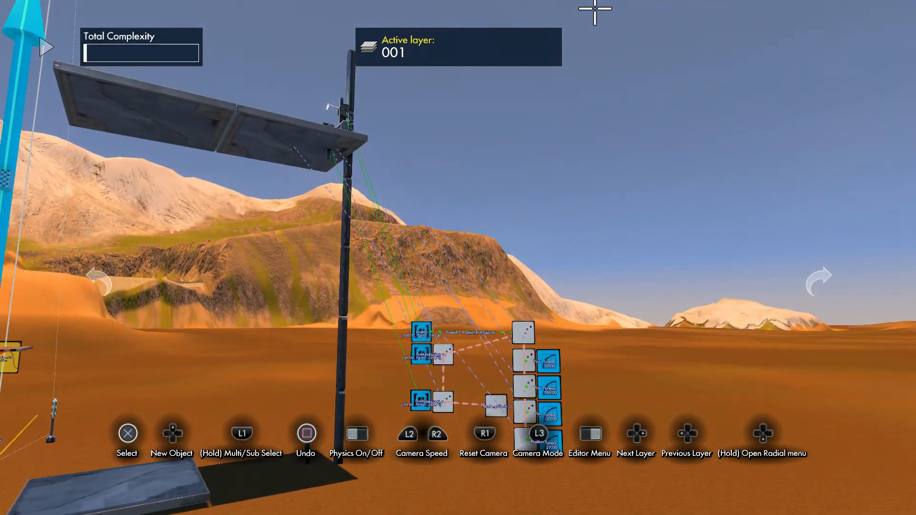
key(space)
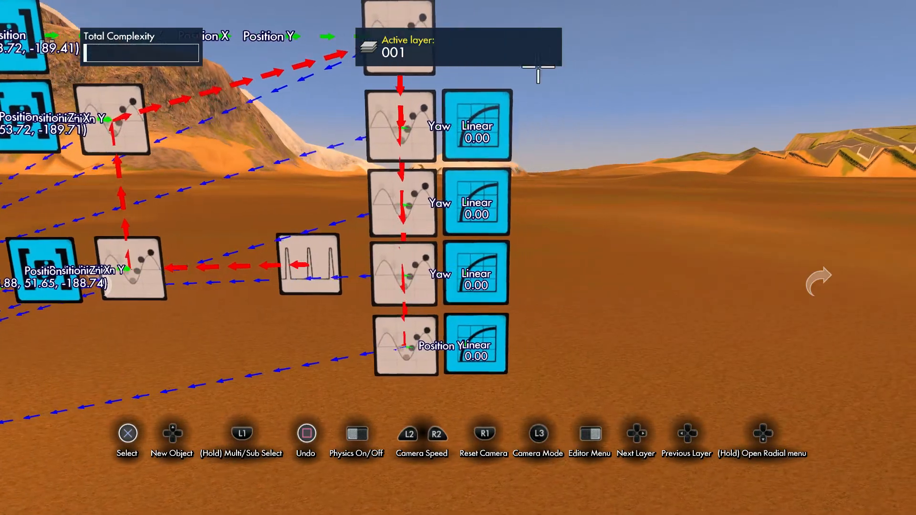
click(477, 125)
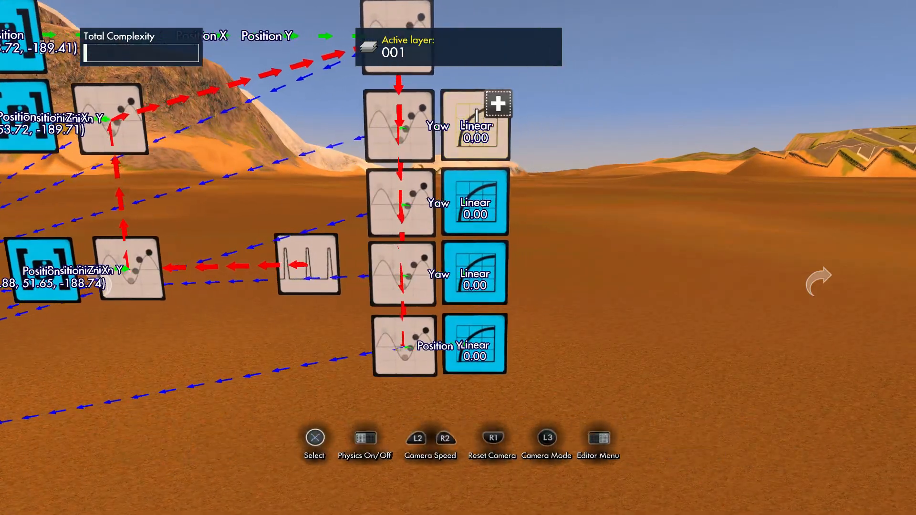
click(485, 172)
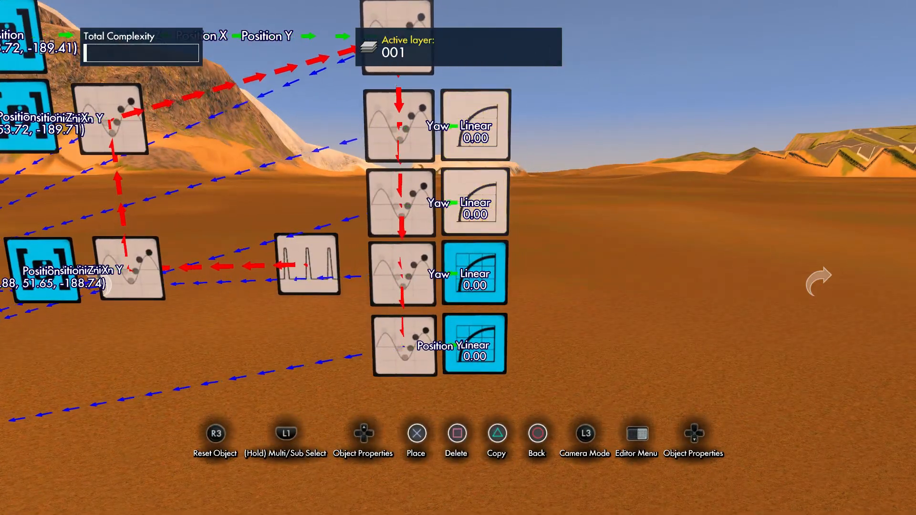
click(476, 255)
key(Escape)
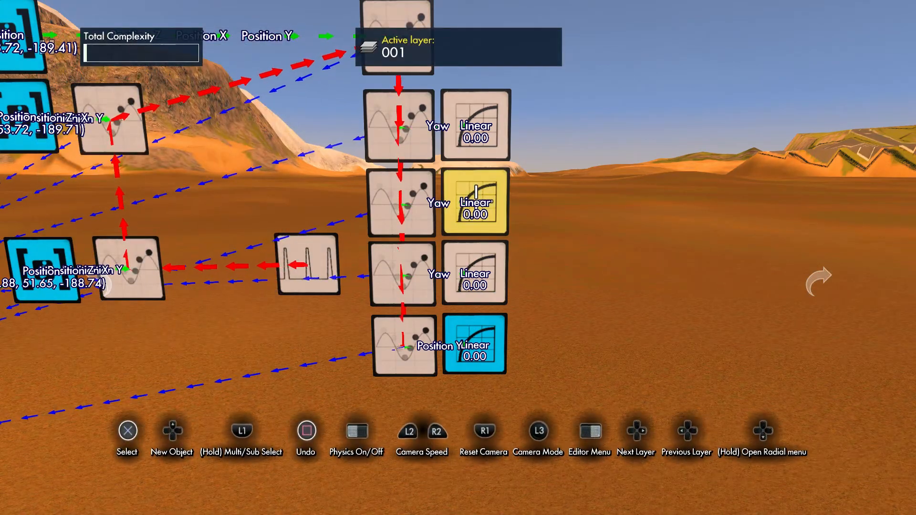
click(475, 201)
Move the Linear curve driving the platform's Position Y away from its event, and enable its Looping and Invert Second Half.
drag(475, 343, 584, 344)
click(584, 344)
key(Down)
key(Down)
key(Down)
key(Down)
key(Down)
key(Return)
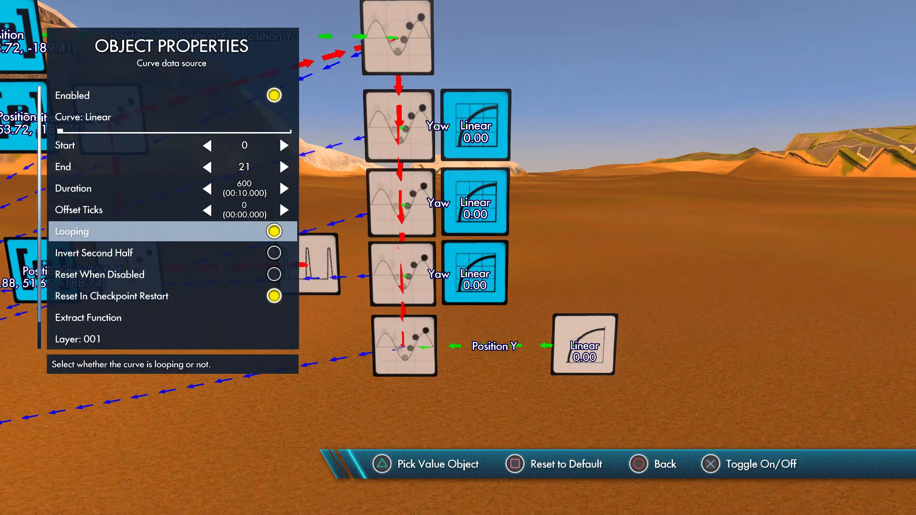
key(Down)
key(Return)
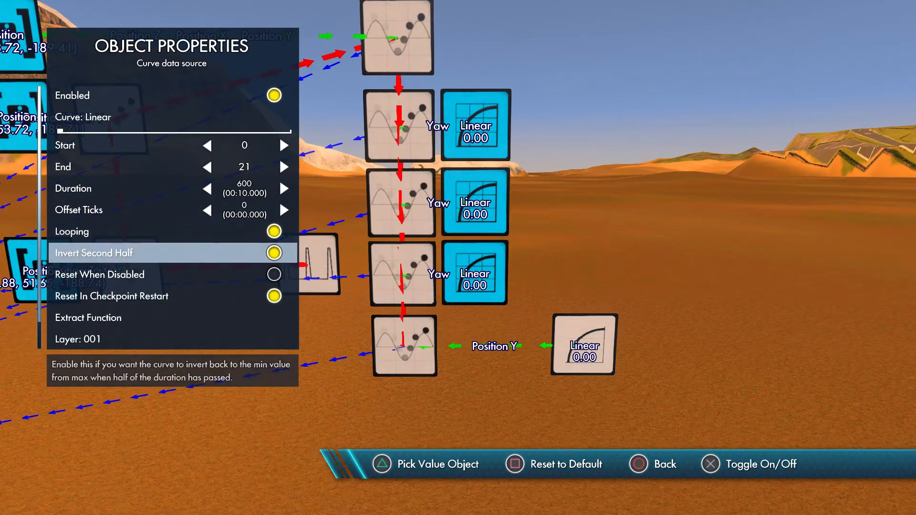
key(Escape)
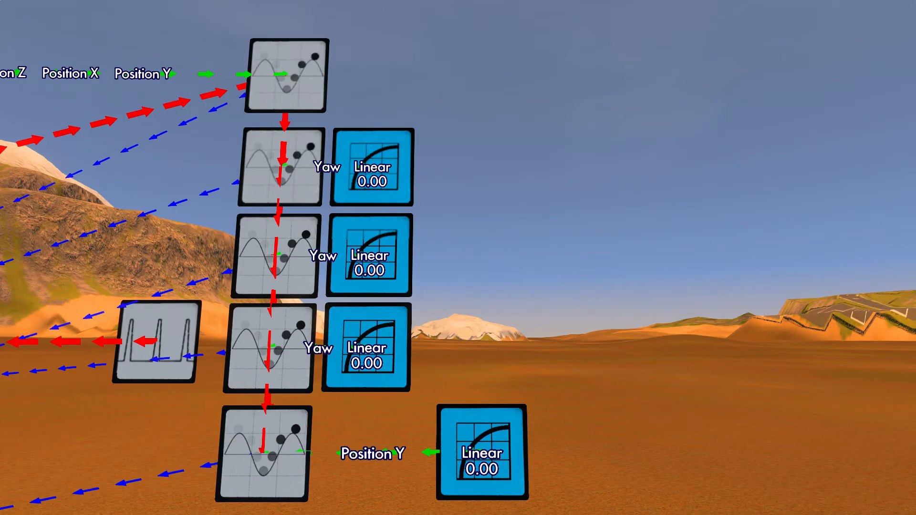
Add the door-icon event, reading Off, from the Events category and place it beside the Linear curves driving Yaw.
key(Tab)
key(Left)
key(Left)
key(Left)
key(Down)
key(Down)
key(Down)
key(Down)
key(Down)
key(Down)
key(Down)
key(Down)
key(Down)
key(Down)
key(Down)
key(Down)
key(Down)
key(Down)
key(Down)
key(Down)
key(Down)
key(Down)
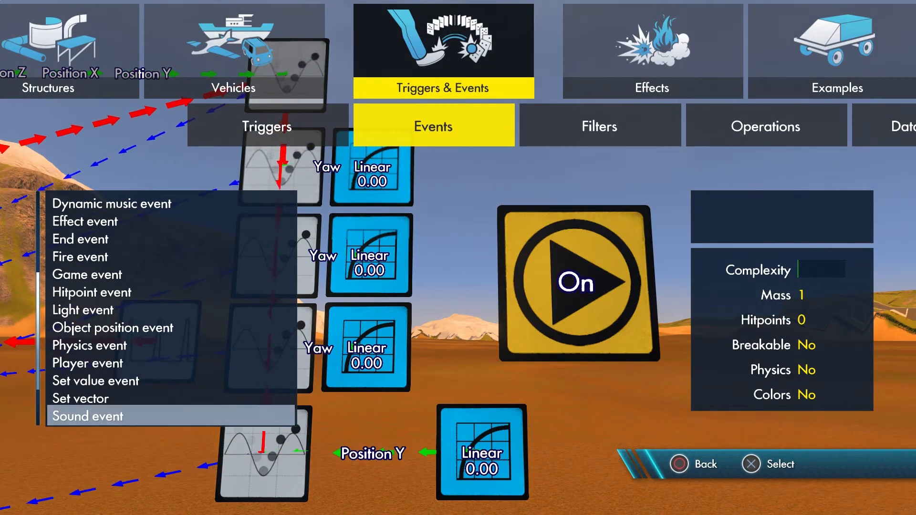
key(Return)
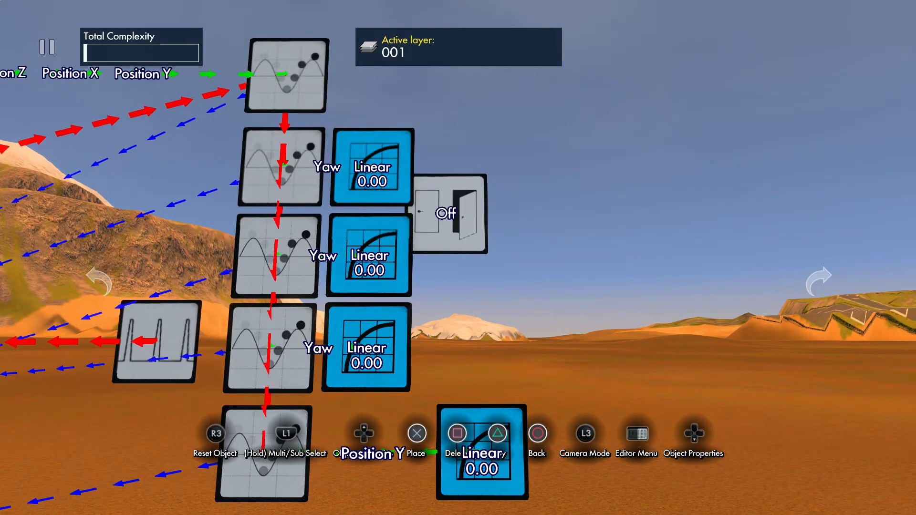
click(474, 211)
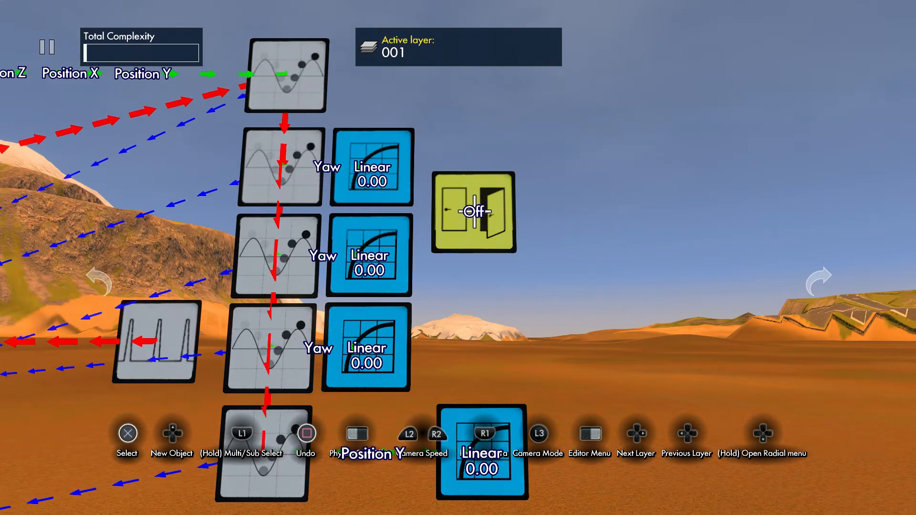
Add a bullseye-icon logic object and place it beside the door-icon Off event.
key(Tab)
key(Left)
key(Down)
key(Down)
key(Down)
key(Return)
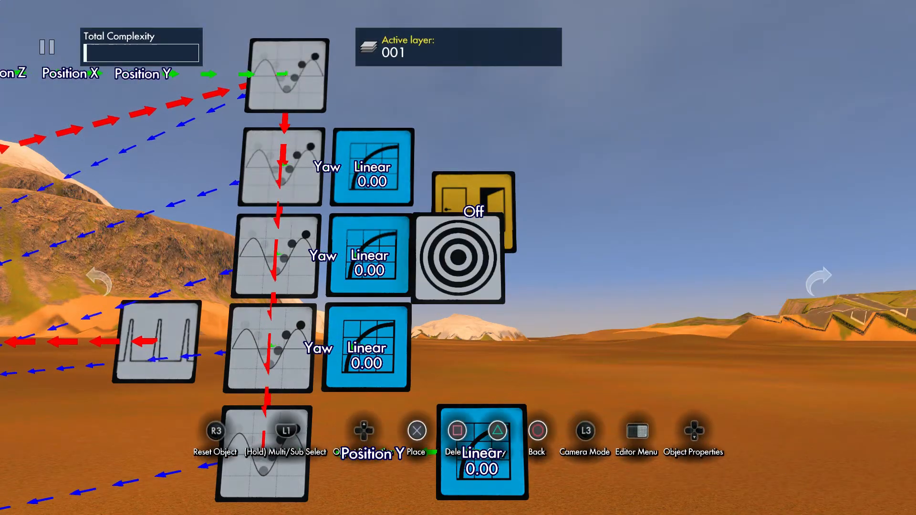
click(586, 219)
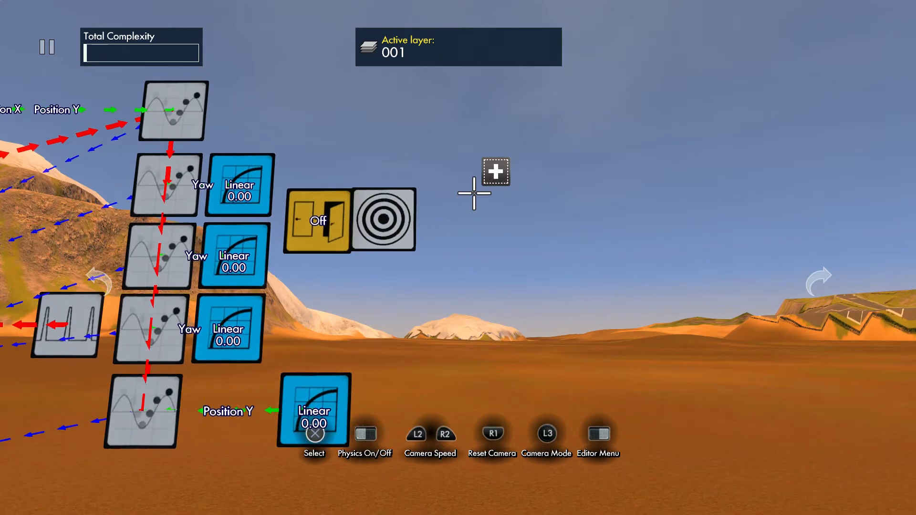
Duplicate the bullseye-icon object to form a row of three beyond the Off event and multi-select the copies.
key(c)
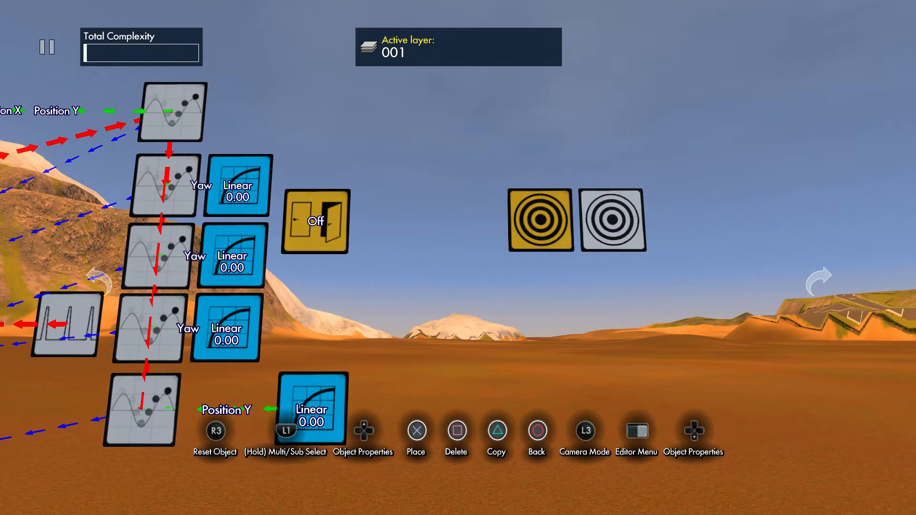
click(687, 219)
key(ctrl)
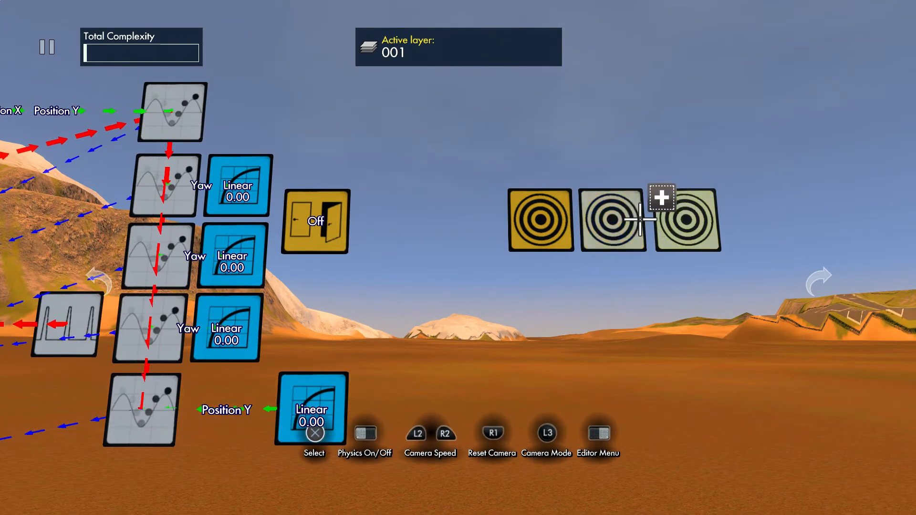
Set the Game Character ball as Hitting Objects 1 for all three hit triggers.
click(607, 219)
key(Tab)
key(Down)
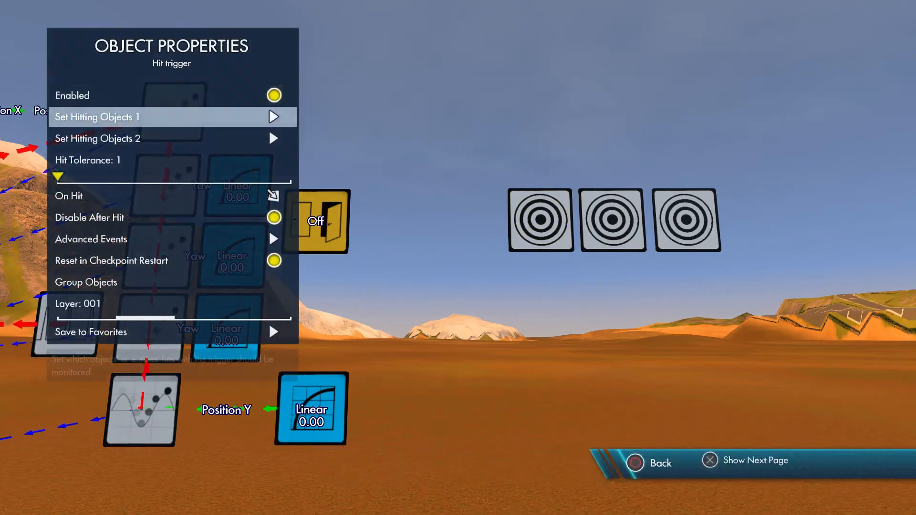
key(Return)
key(Down)
key(Down)
key(Down)
key(Return)
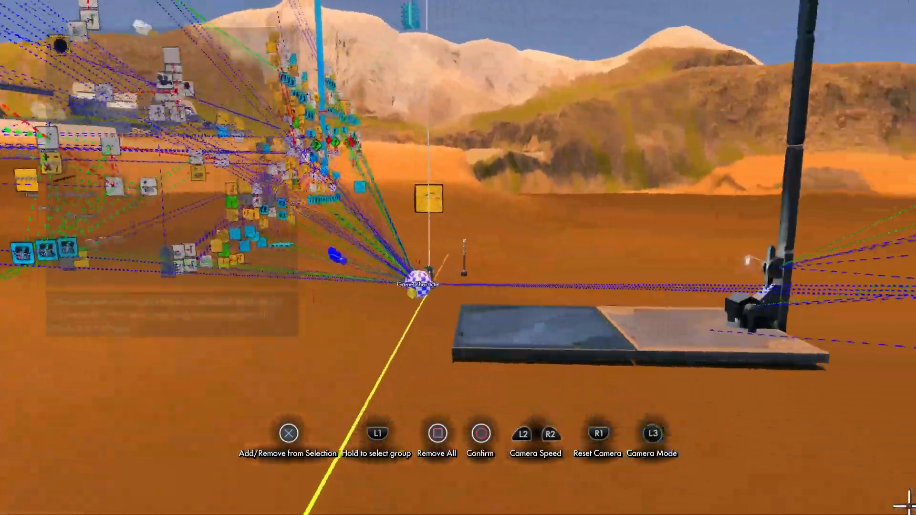
key(Return)
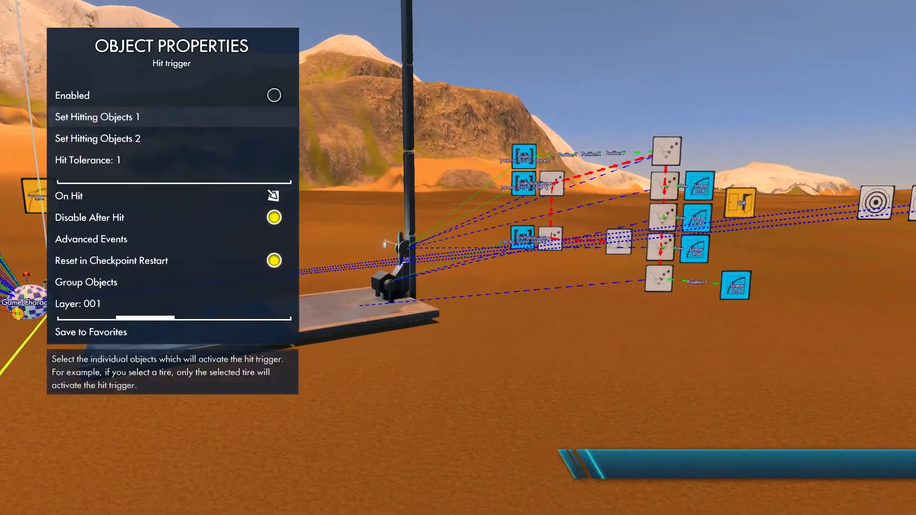
key(Escape)
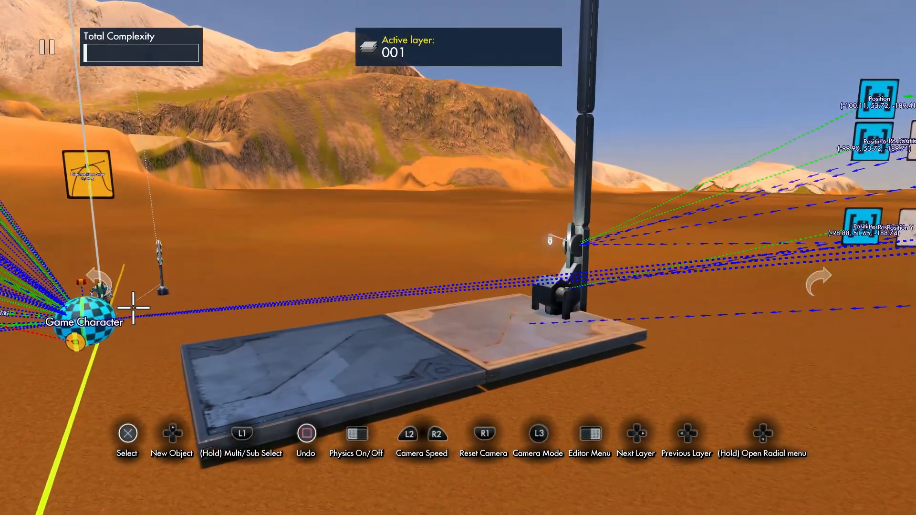
Move the Game Character ball over to the dark section of the platform.
click(91, 315)
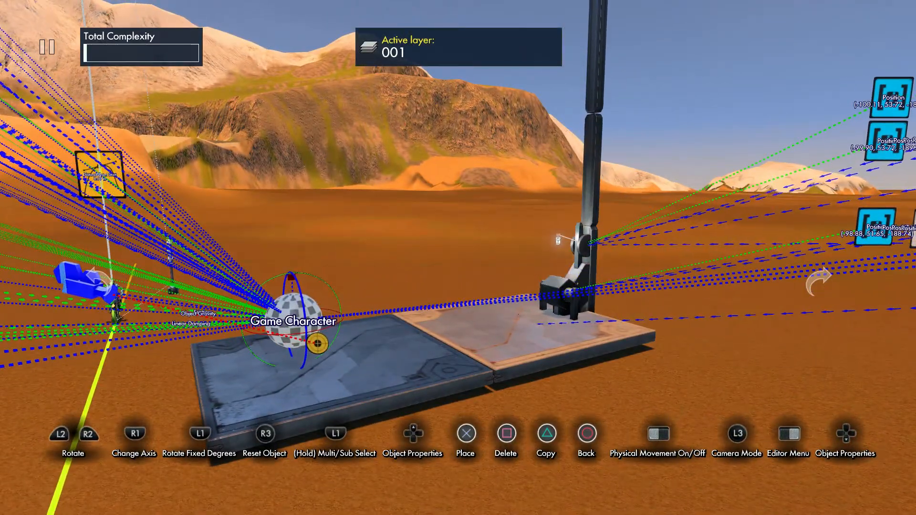
click(291, 312)
key(w)
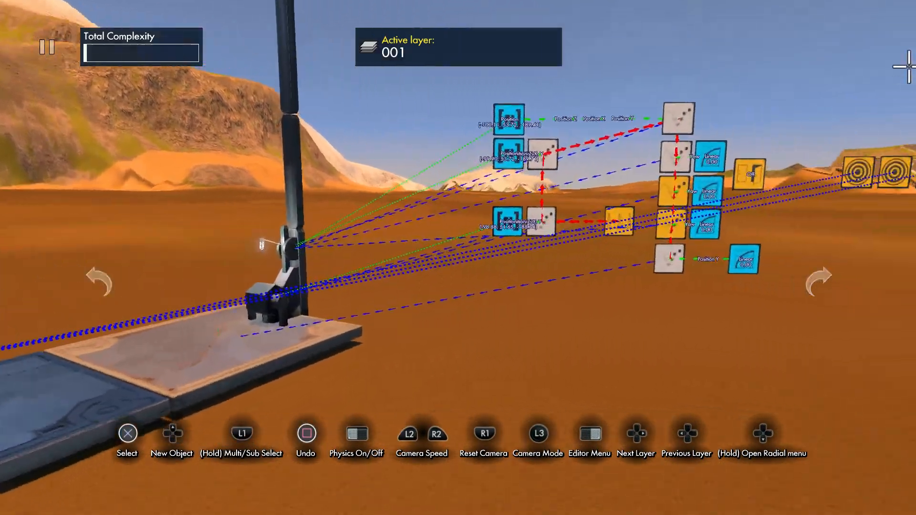
Turn off Disable After Hit for all three hit triggers together.
key(w)
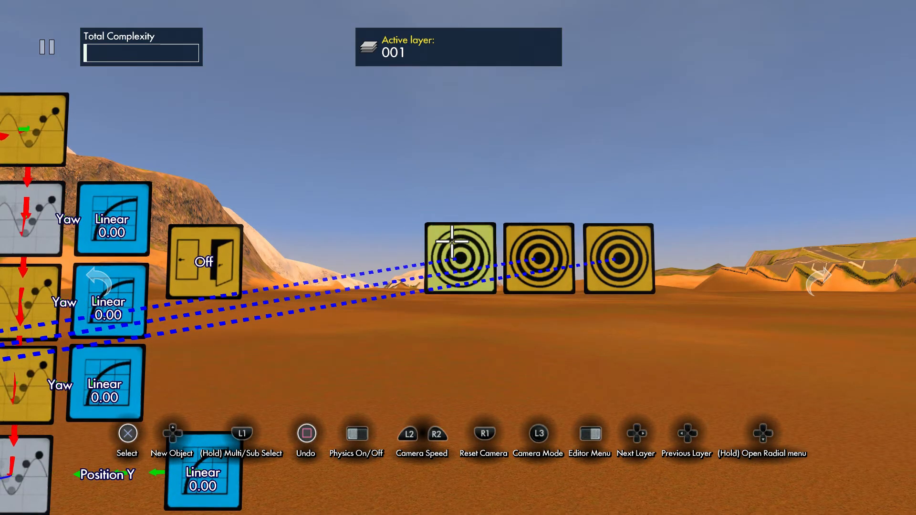
ctrl+click(460, 261)
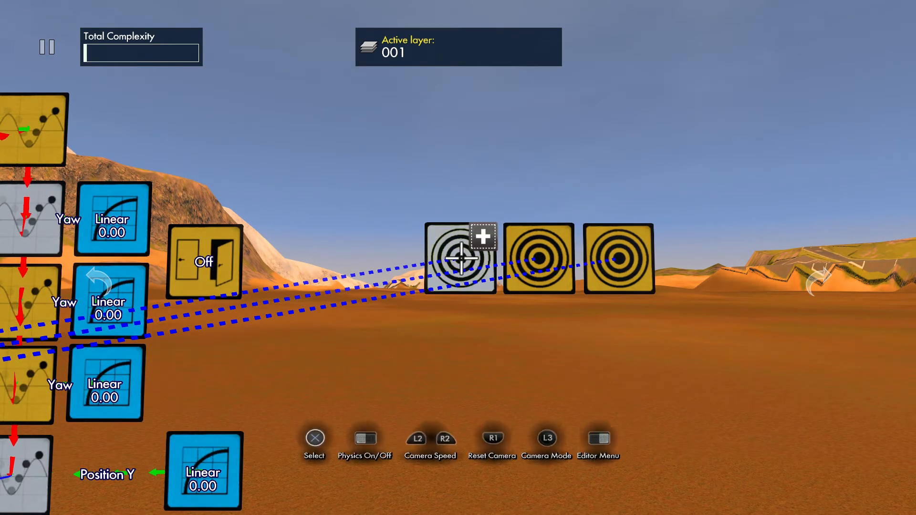
ctrl+click(538, 260)
ctrl+click(611, 260)
key(Down)
key(Down)
key(Down)
key(Down)
key(Down)
key(Return)
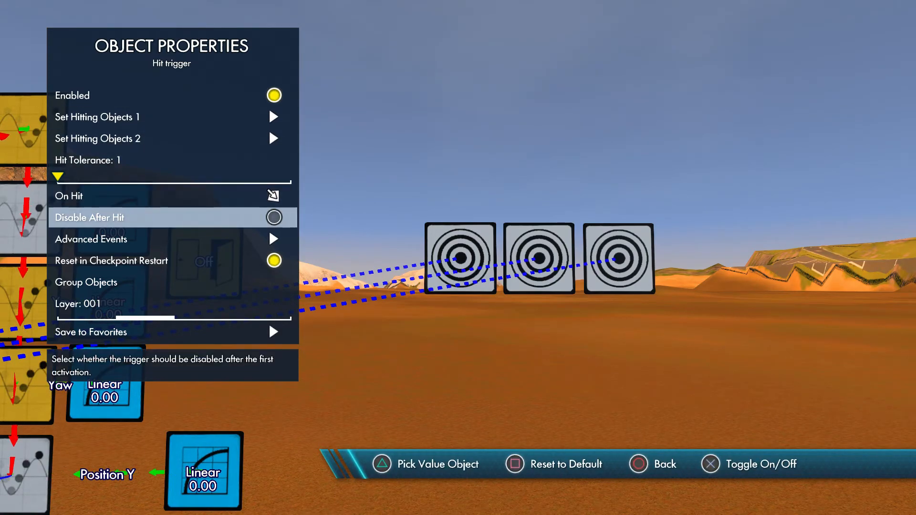
key(Escape)
Add a State event and place it directly below the middle hit trigger.
key(Tab)
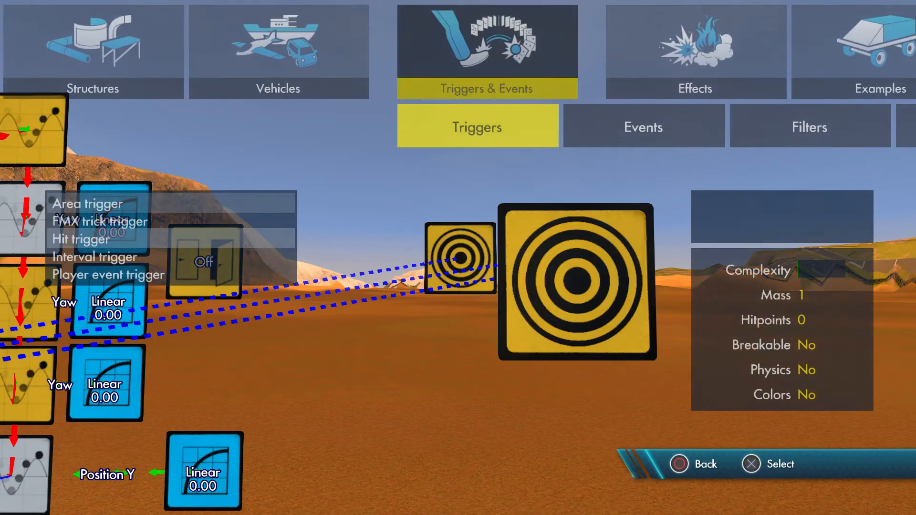
key(Right)
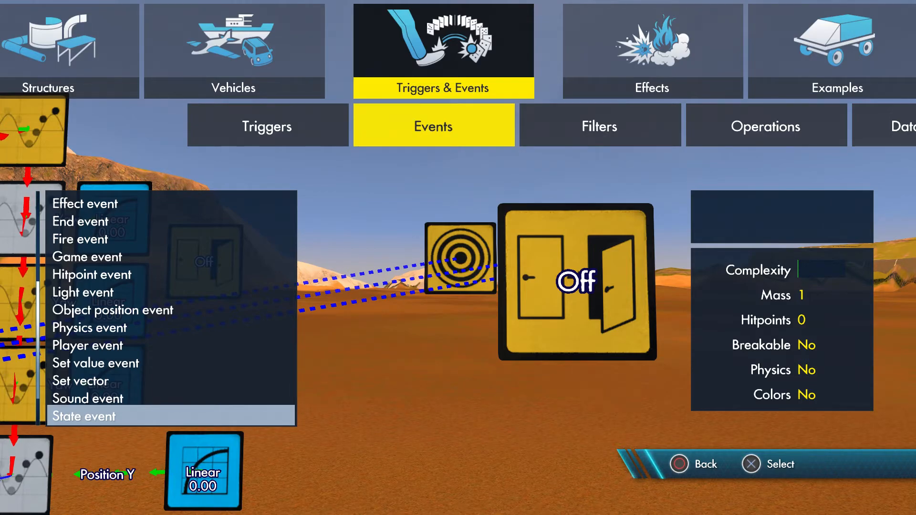
key(Escape)
key(Escape)
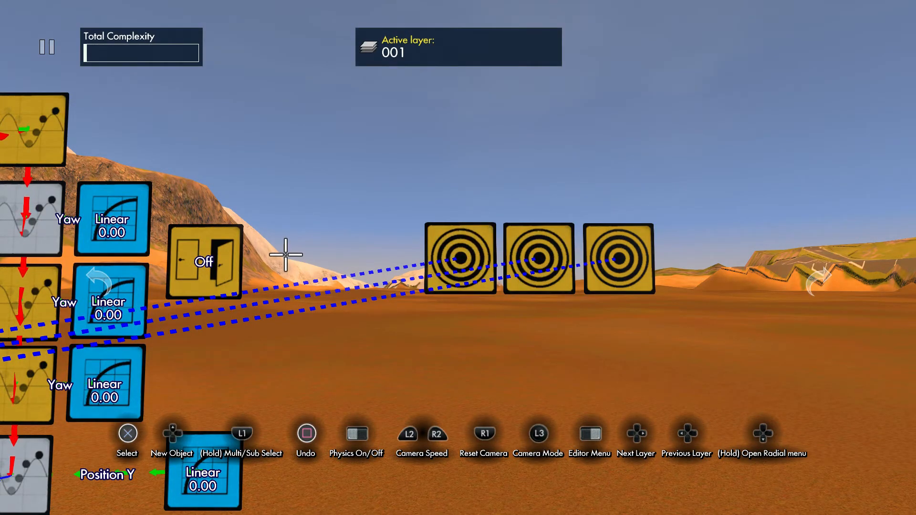
key(Return)
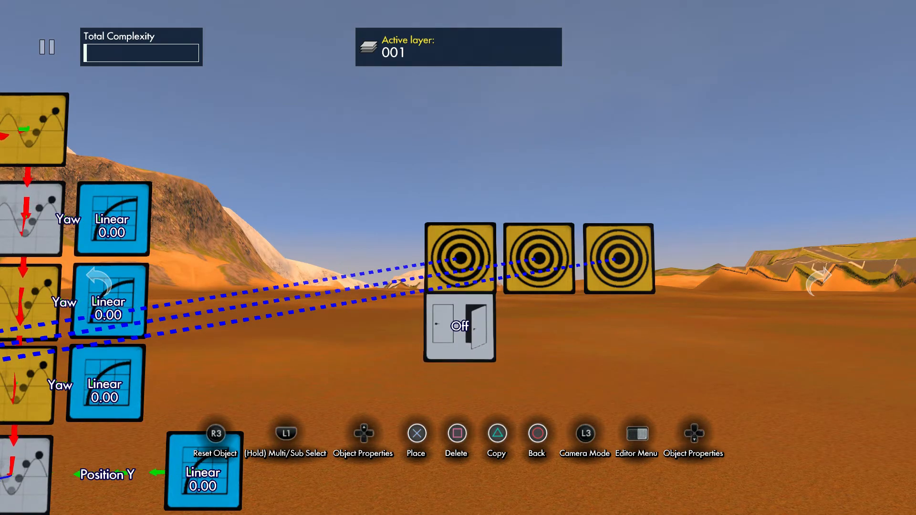
key(Right)
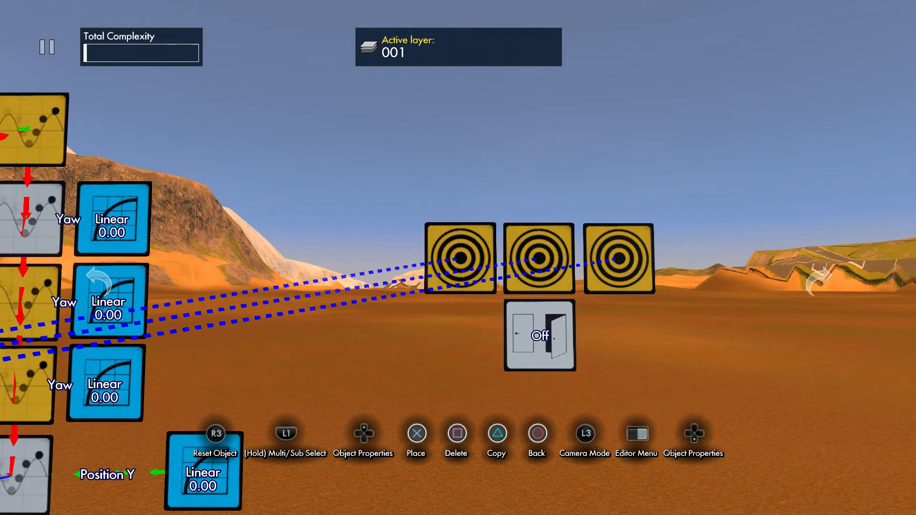
click(540, 335)
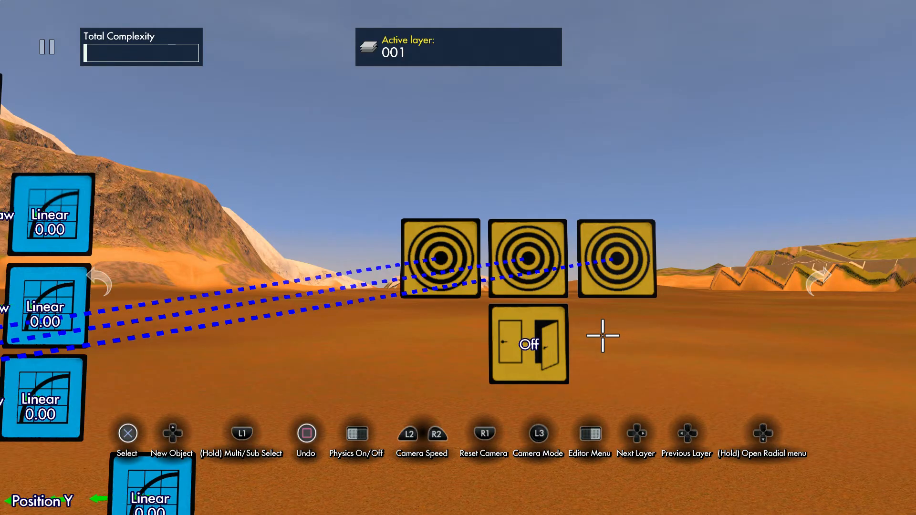
Copy the state event twice, placing one copy below the left hit trigger and one below the right.
scroll(603, 336, up, 2)
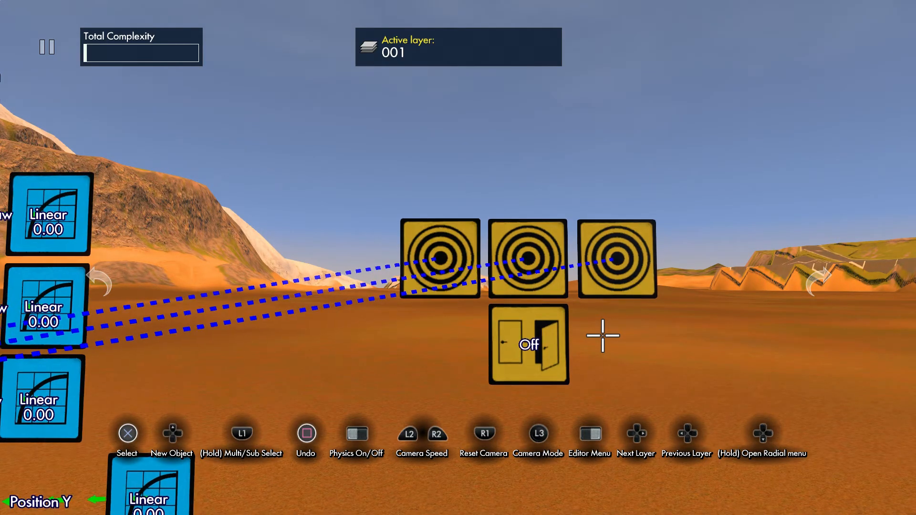
click(525, 356)
key(c)
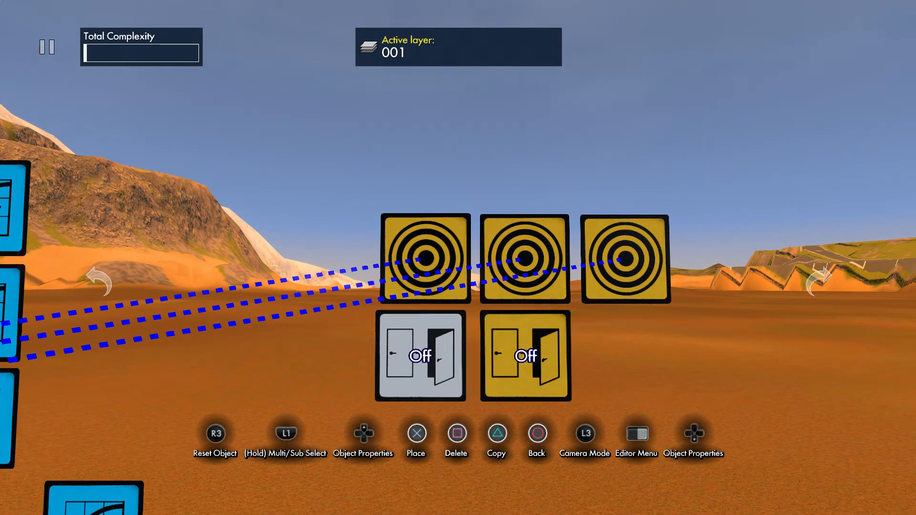
key(c)
key(Right)
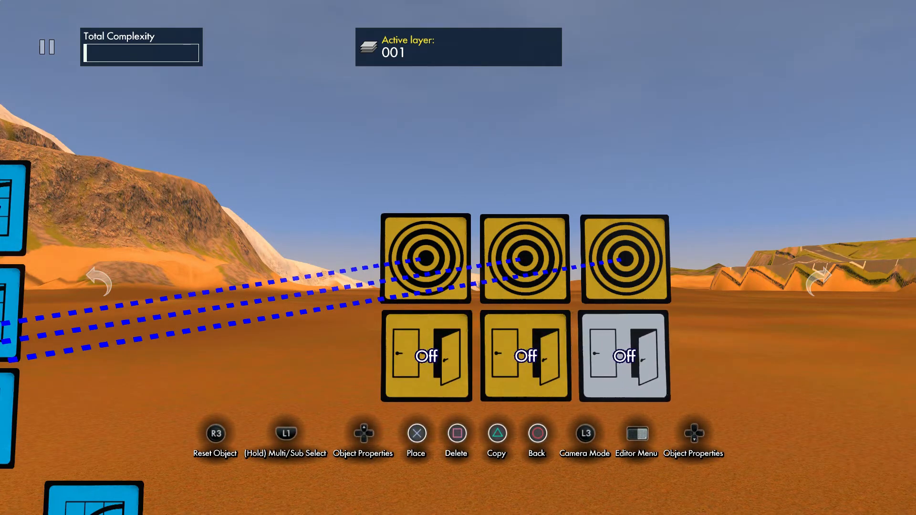
click(629, 322)
Set the On Hit target of the right hit trigger to the state event beneath it.
click(625, 259)
key(Up)
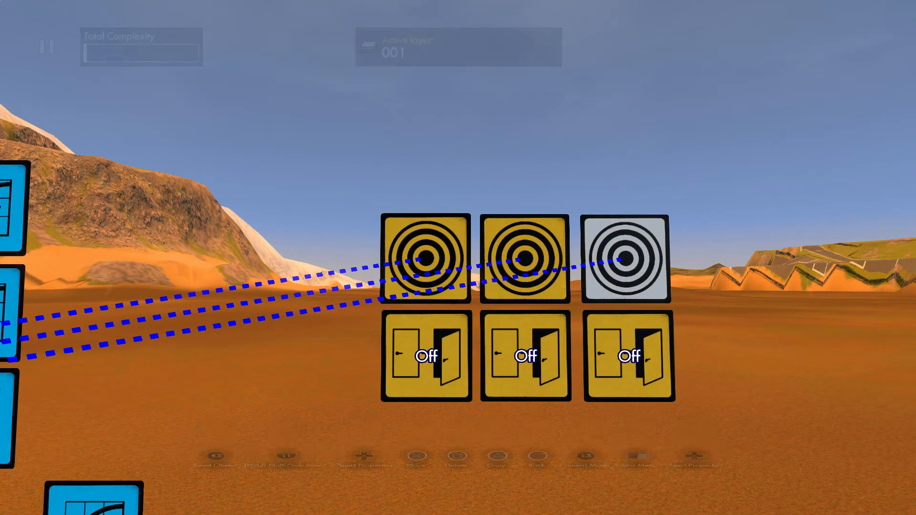
key(Up)
key(Down)
key(Down)
key(Return)
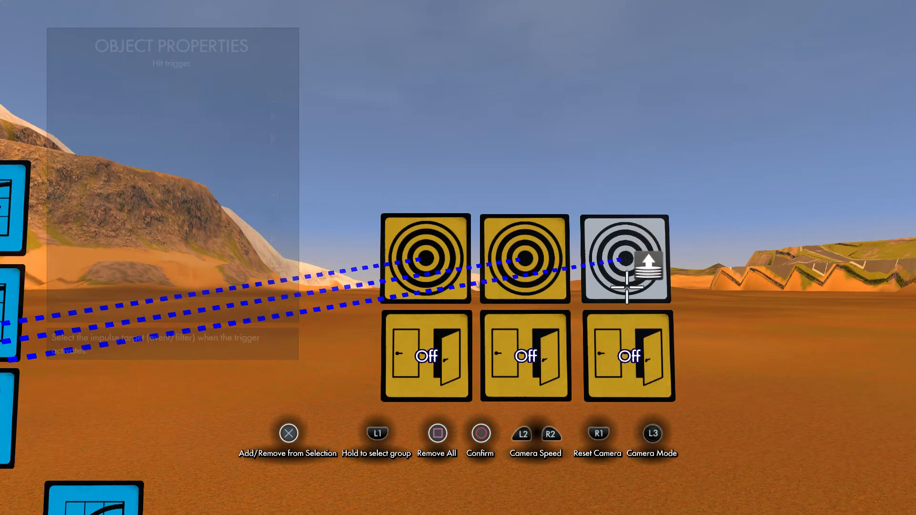
click(627, 336)
key(Escape)
key(Escape)
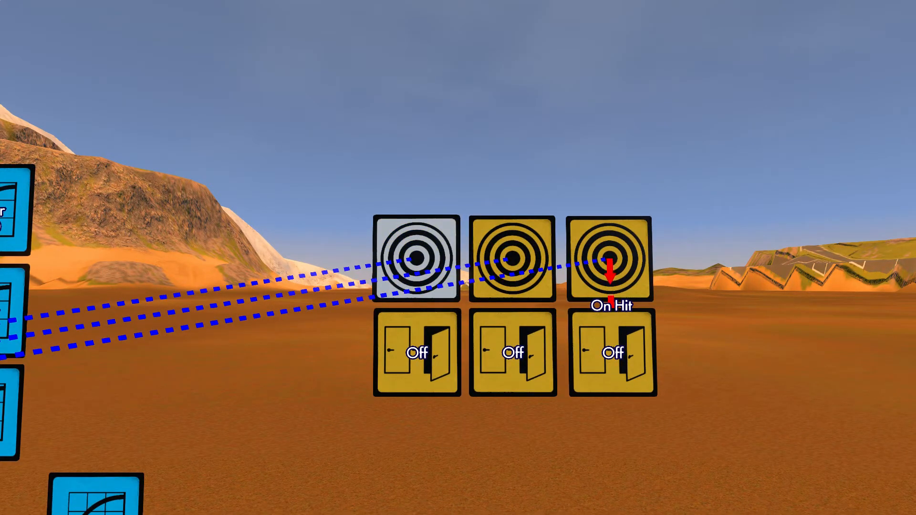
Set the On Hit target of the left hit trigger to the state event beneath it.
key(Return)
key(Down)
key(Down)
key(Down)
key(Return)
click(417, 341)
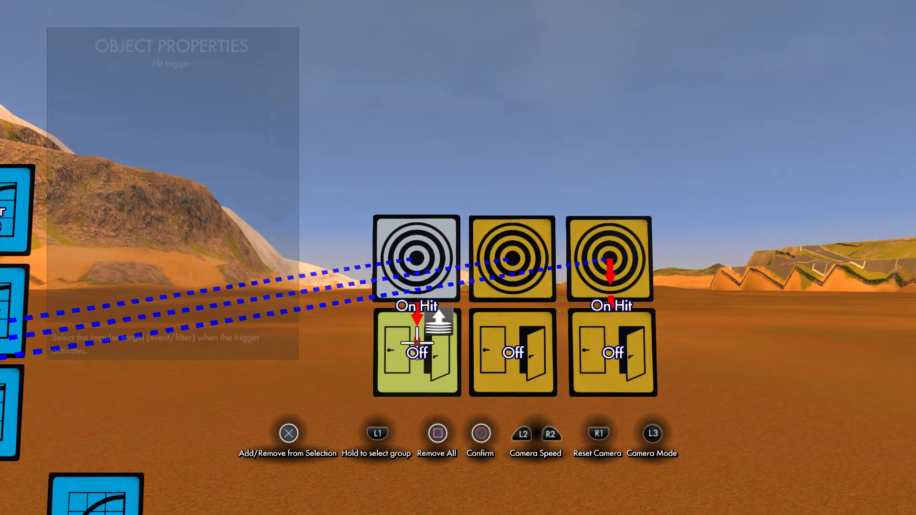
key(Escape)
key(Escape)
key(Escape)
Disable all three hit triggers by turning off their Enabled property.
shift+click(418, 257)
shift+click(496, 259)
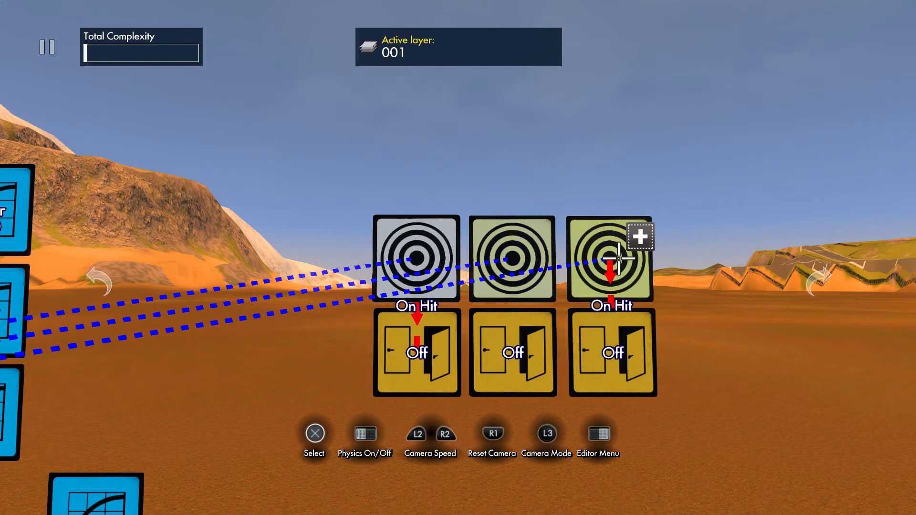
shift+click(618, 258)
key(Return)
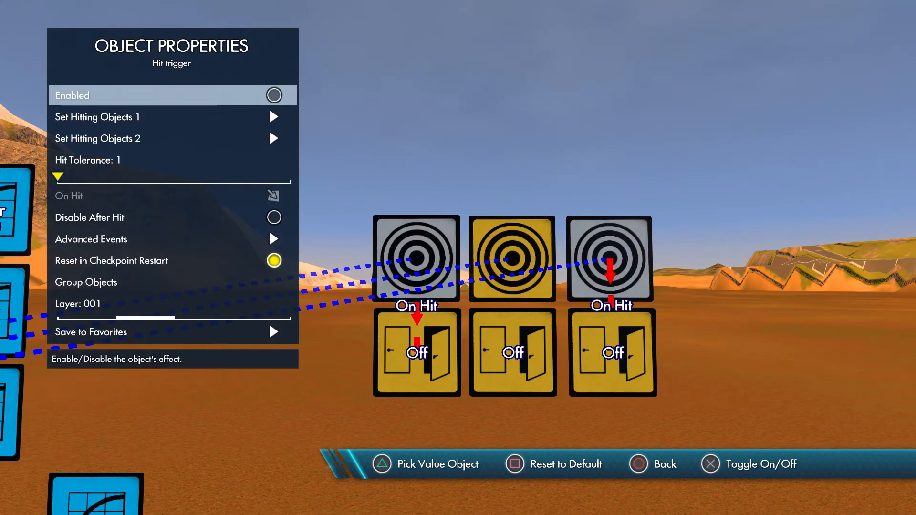
key(Escape)
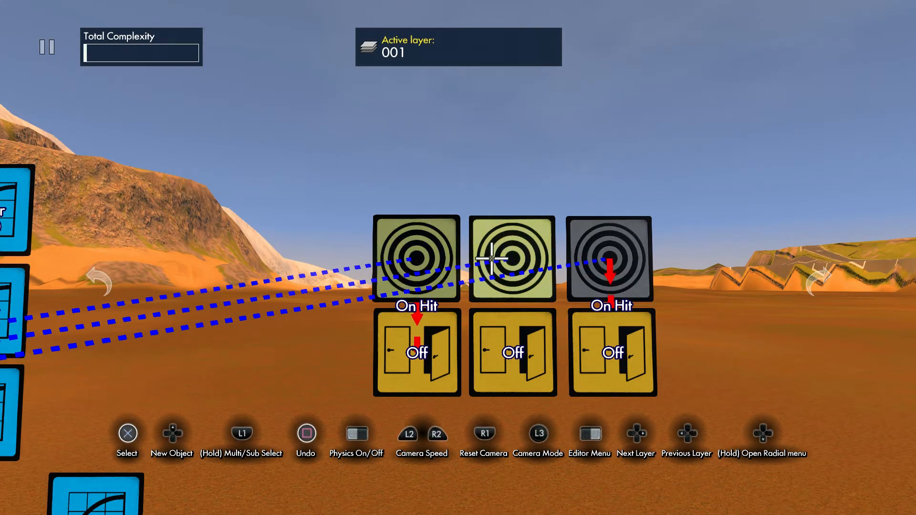
click(507, 258)
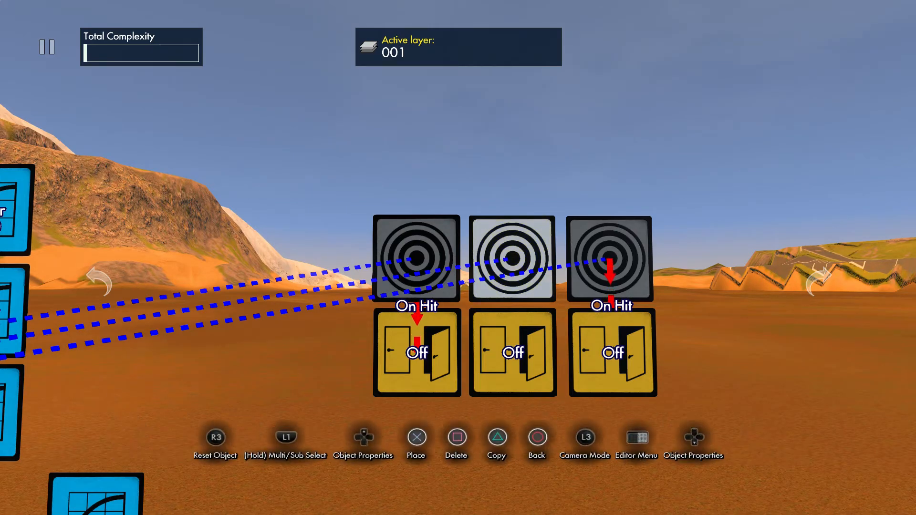
key(Return)
key(Escape)
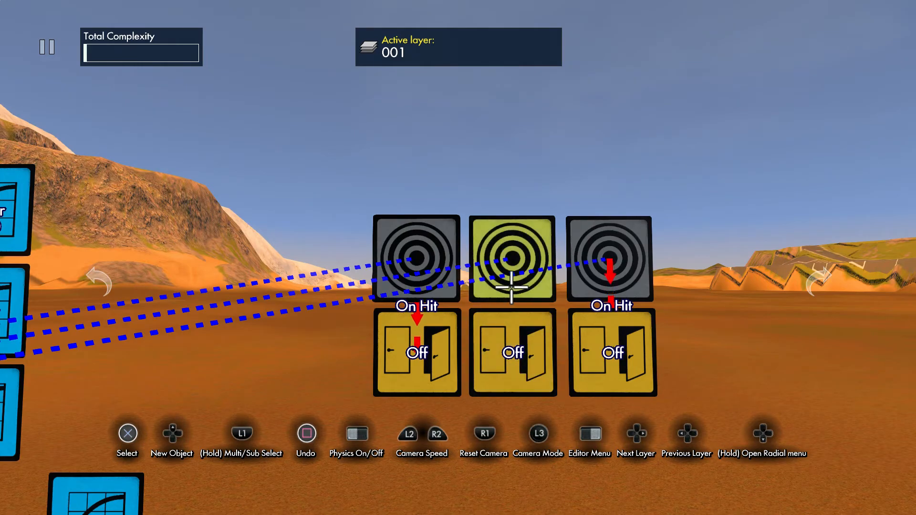
Set the On Hit target of the middle hit trigger to the state event beneath it.
click(510, 286)
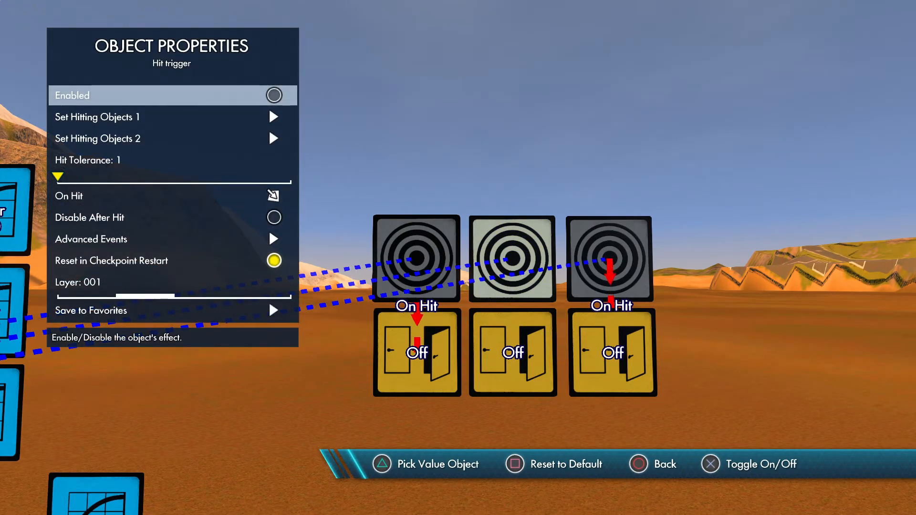
key(Down)
key(Down)
key(Down)
key(Down)
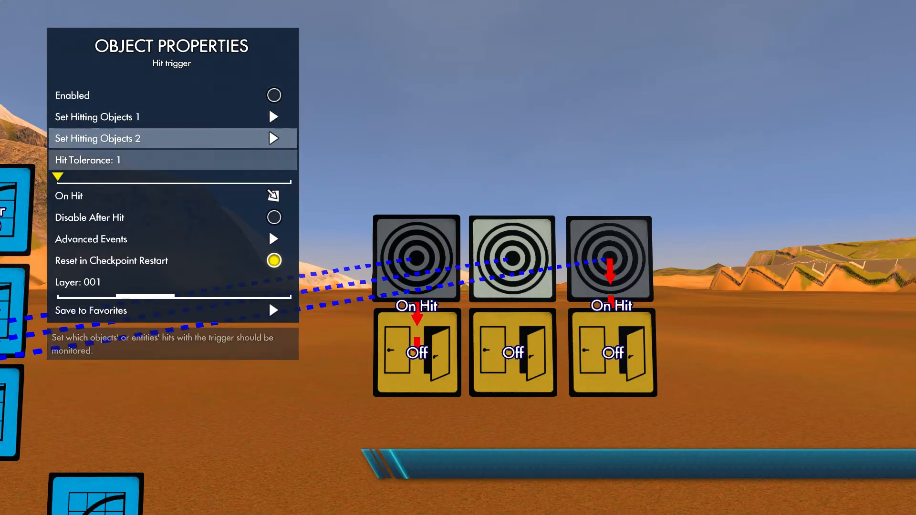
key(Return)
click(513, 332)
key(Return)
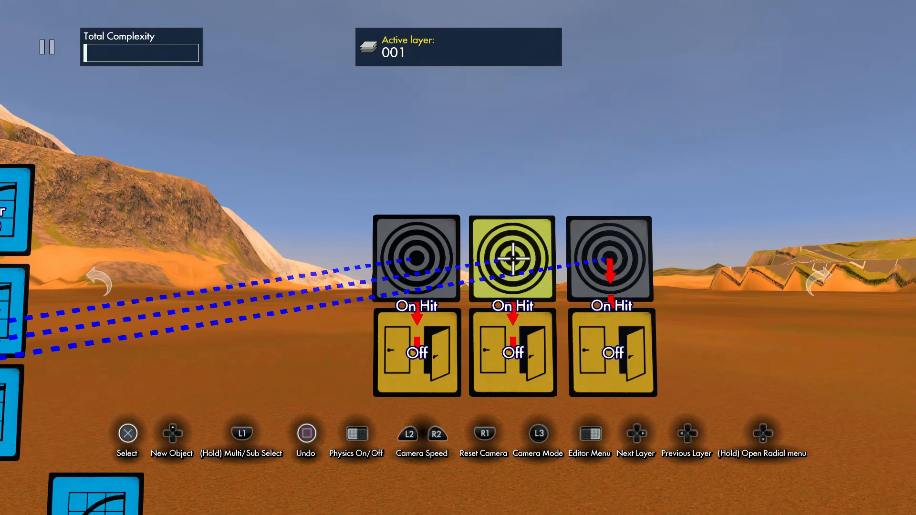
Set the state of the middle state event to On.
scroll(513, 258, down, 3)
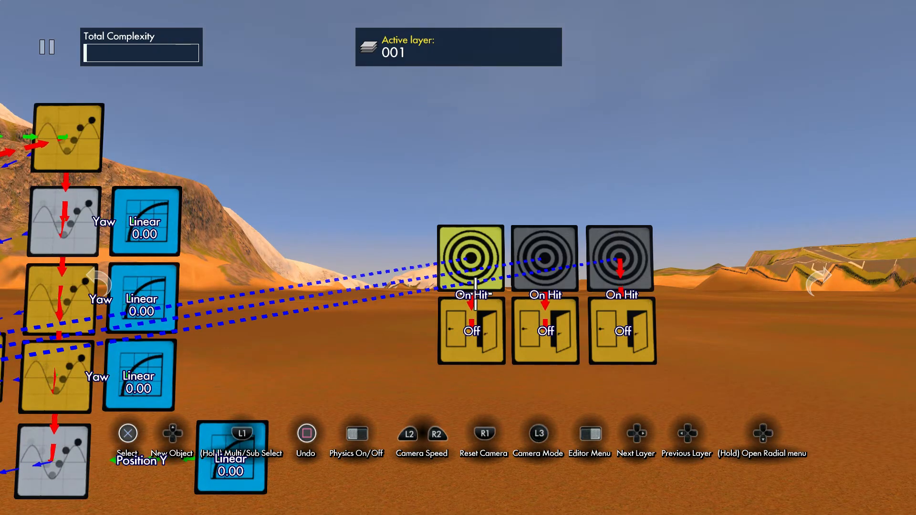
click(534, 314)
key(Return)
key(Down)
key(Right)
Make the three Yaw Linear blocks and the Position Y Linear block the targets of the middle state event.
key(Down)
key(Down)
key(Return)
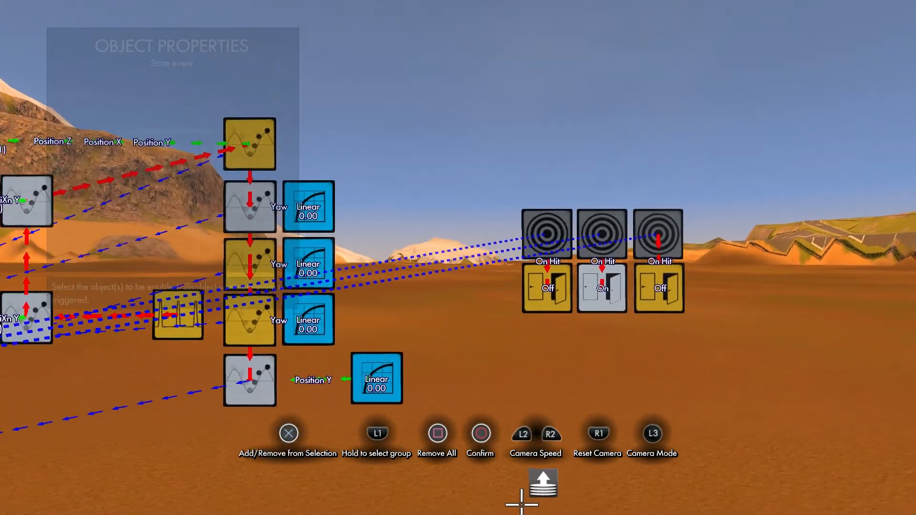
click(398, 392)
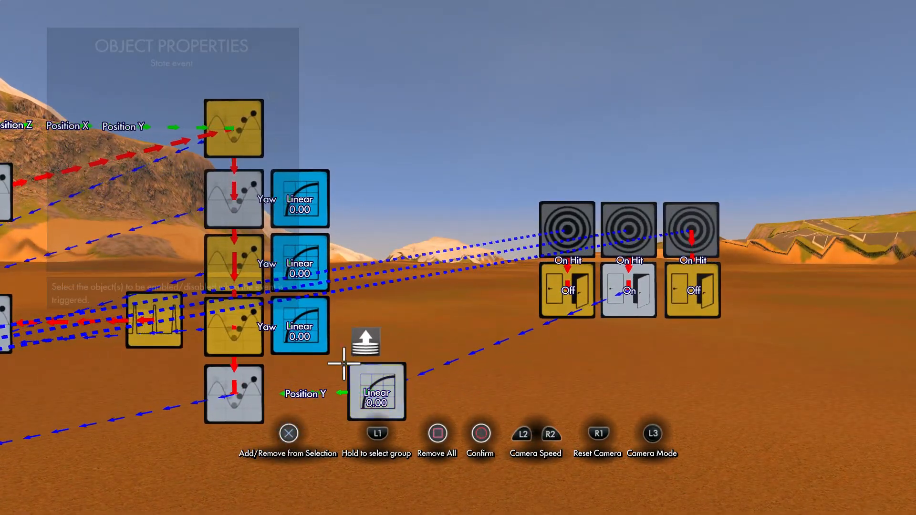
click(315, 211)
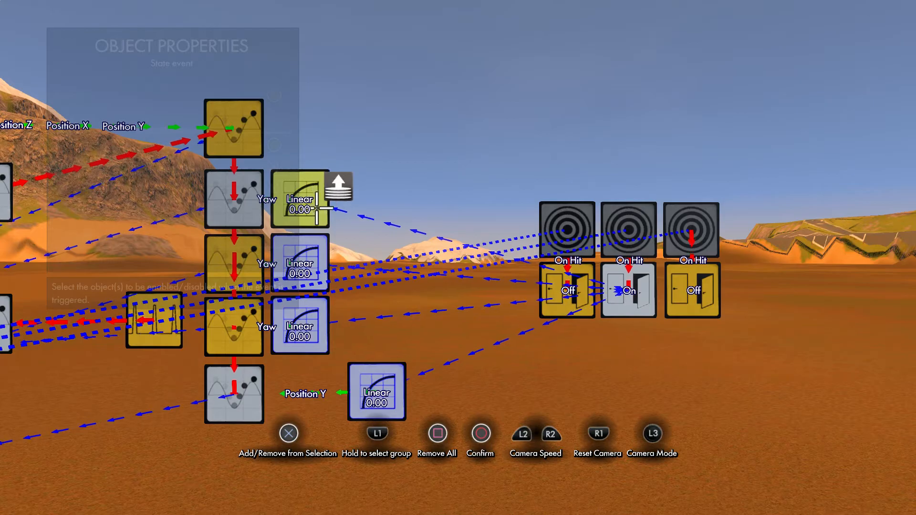
key(Return)
key(Escape)
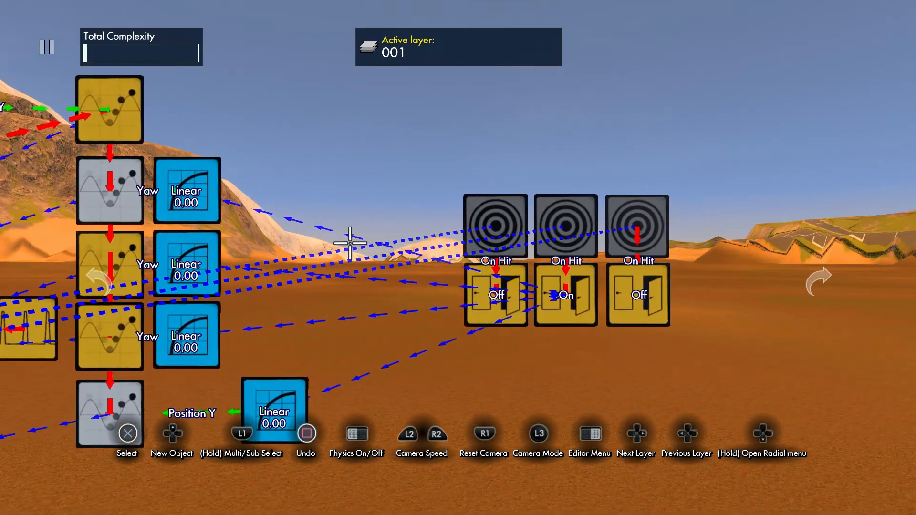
Check the curve settings and duration of the Linear block feeding Position Y.
click(275, 411)
key(Return)
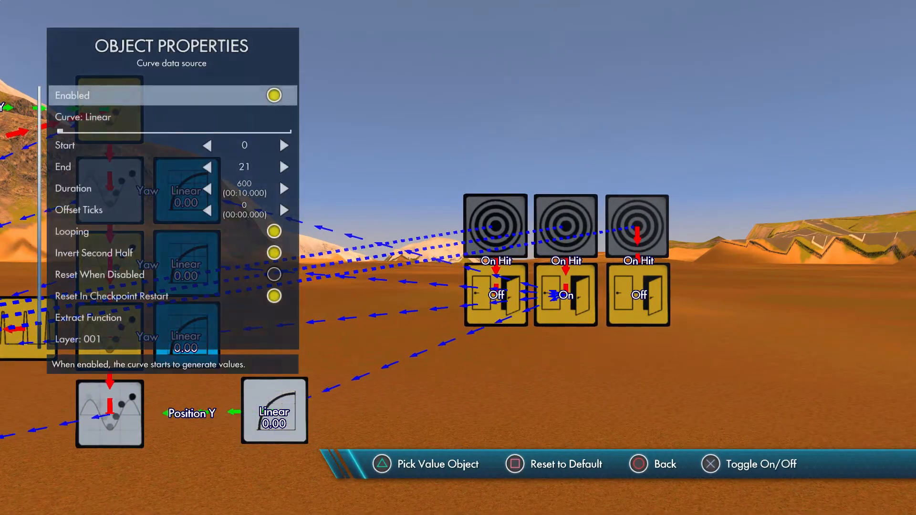
key(Escape)
key(Escape)
Add an impulse delay filter beneath the middle state event, leaving a gap of about one block between them.
key(Tab)
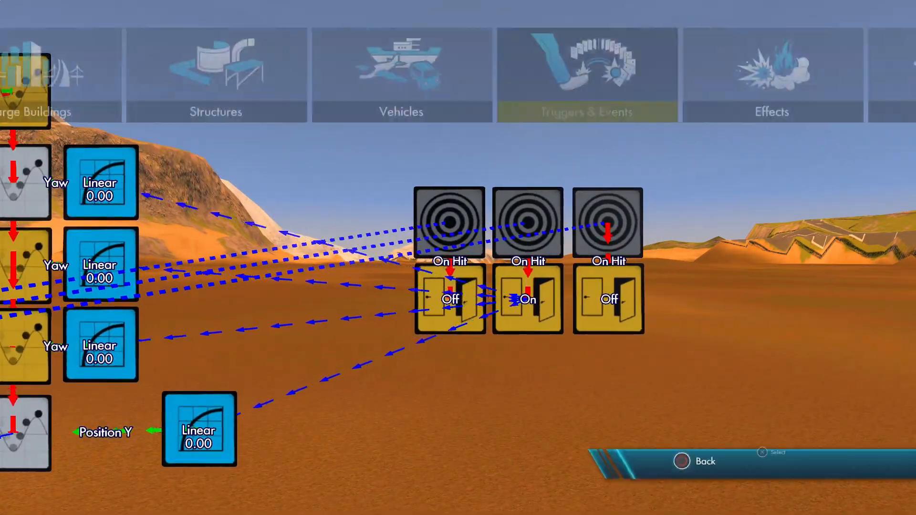
key(Return)
key(Right)
key(Down)
key(Down)
key(Down)
key(Return)
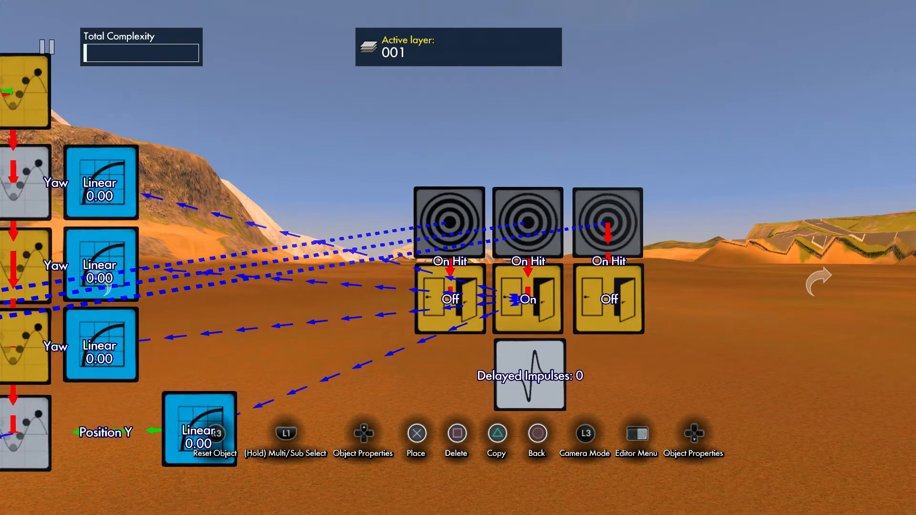
key(Return)
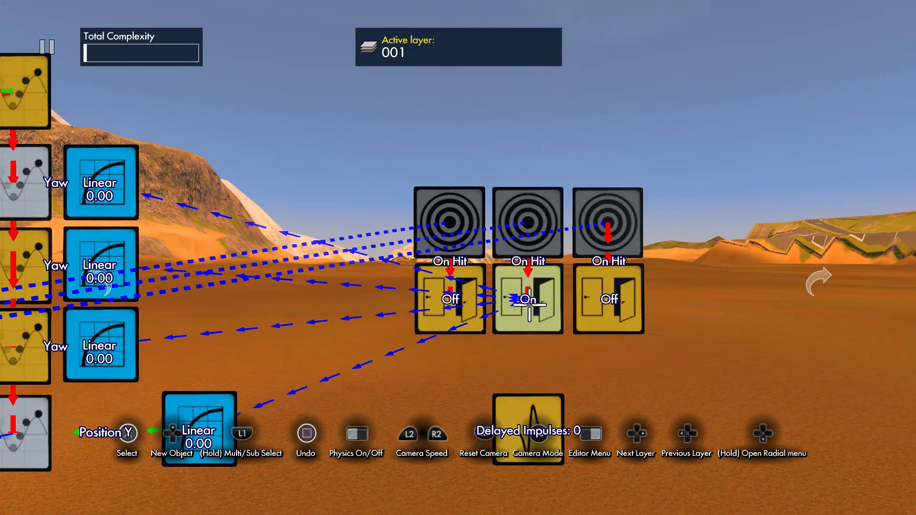
Duplicate the middle On state event into the gap above the impulse delay filter.
scroll(533, 225, down, 3)
scroll(533, 490, up, 4)
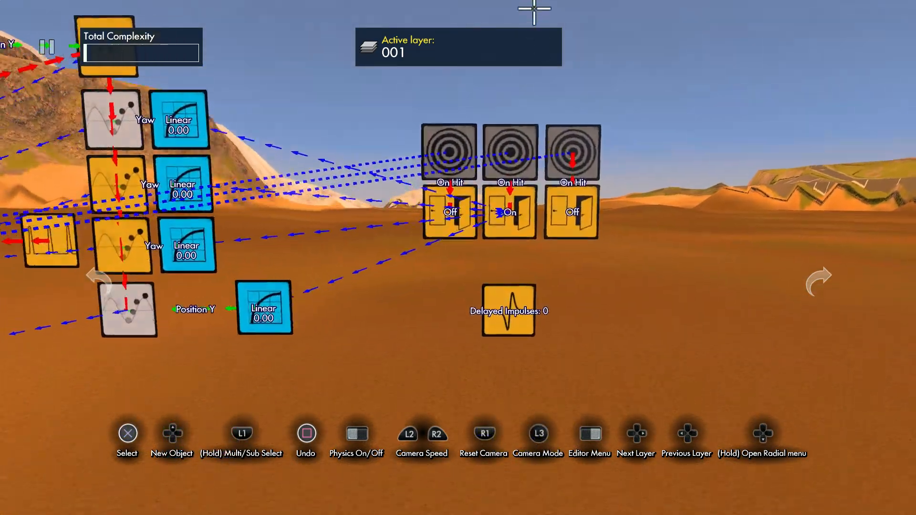
click(534, 258)
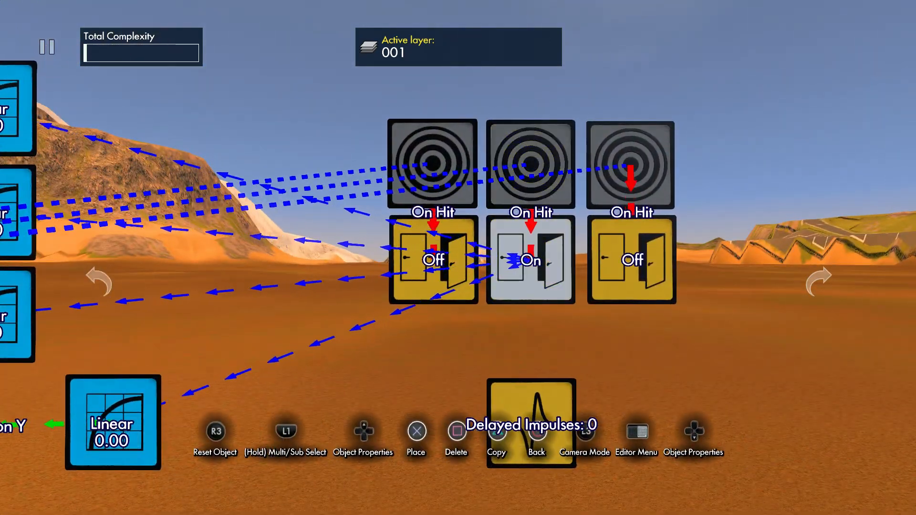
key(c)
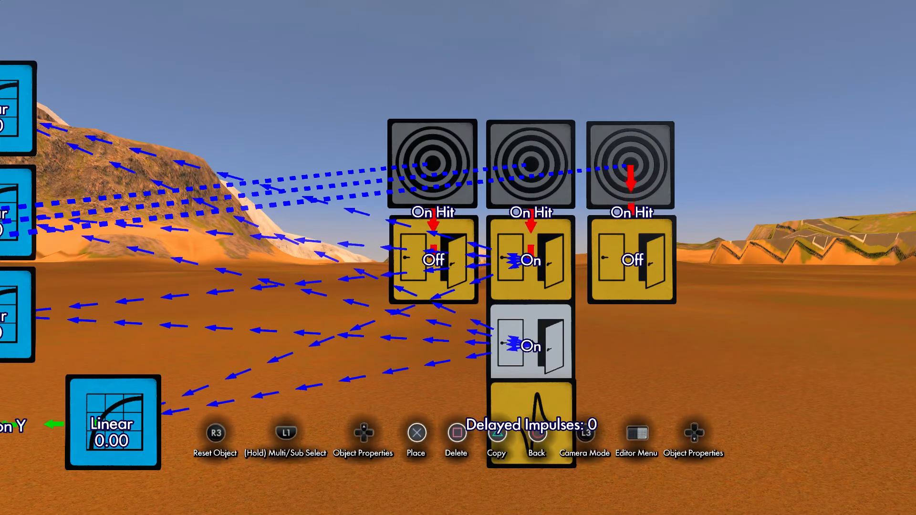
Replace the copied state event's targets with the middle state event and set its type to Off.
key(Tab)
key(Down)
key(Down)
key(Return)
key(Return)
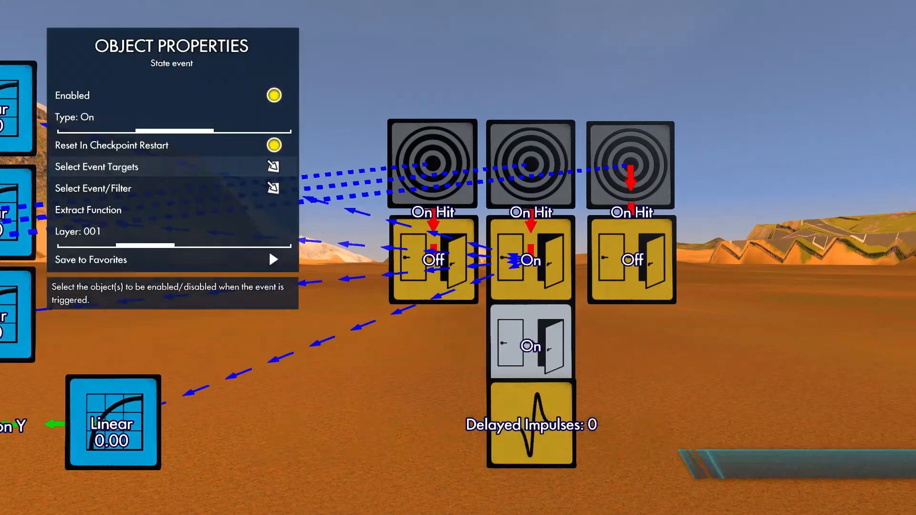
key(Up)
key(Up)
key(Left)
key(Escape)
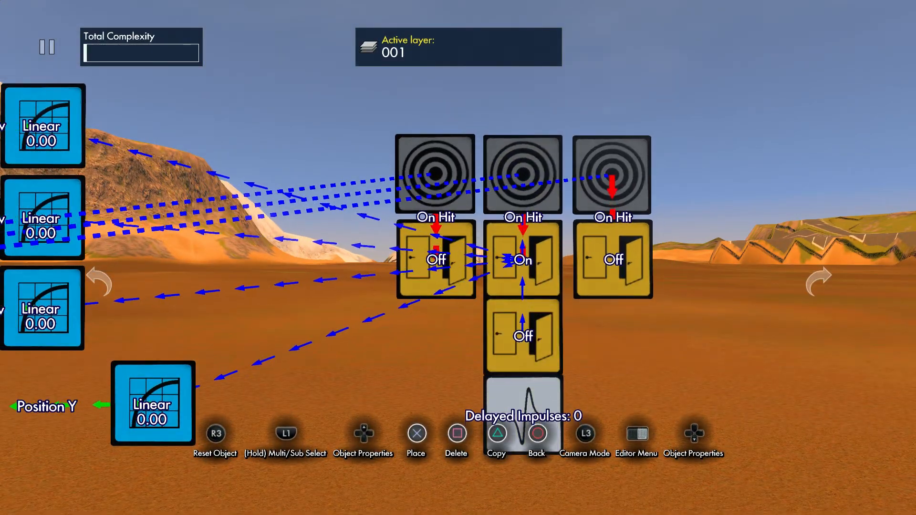
Set the middle On state event's output event to the Off state event beneath it.
key(Up)
key(Up)
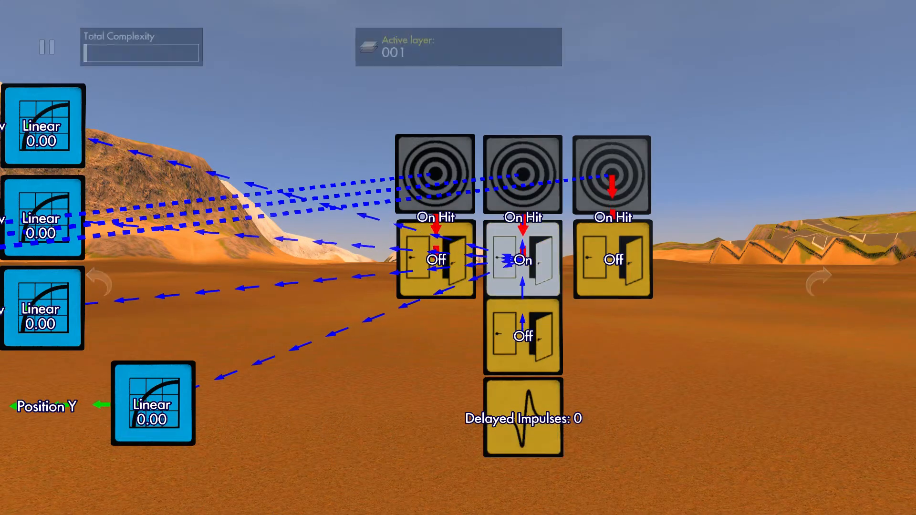
key(Return)
key(Down)
key(Return)
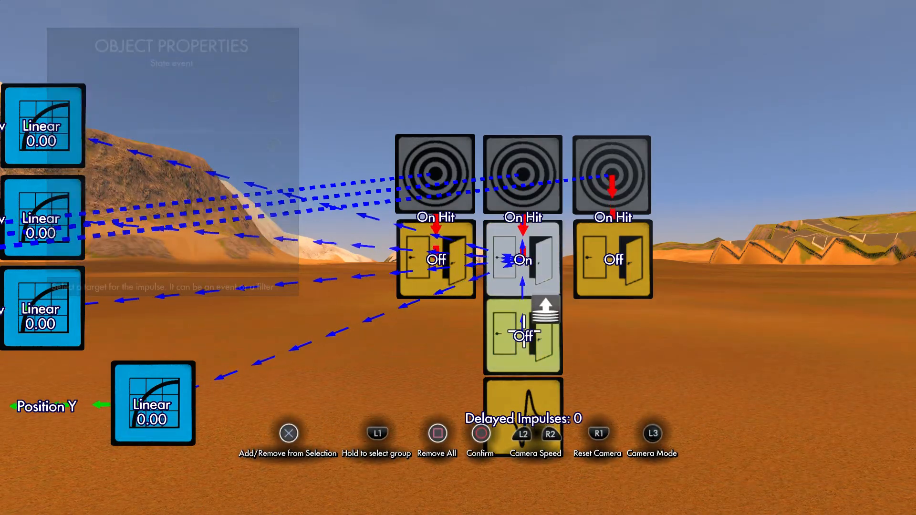
key(Return)
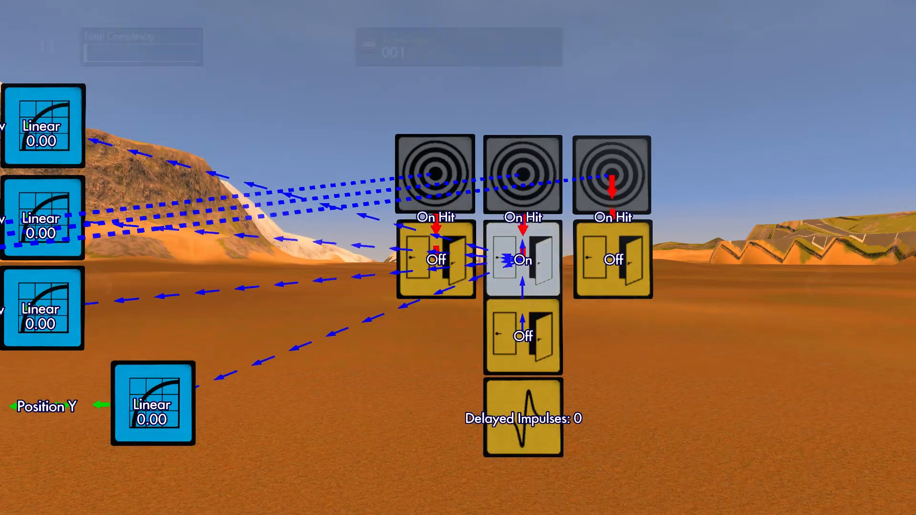
key(Return)
key(Down)
key(Return)
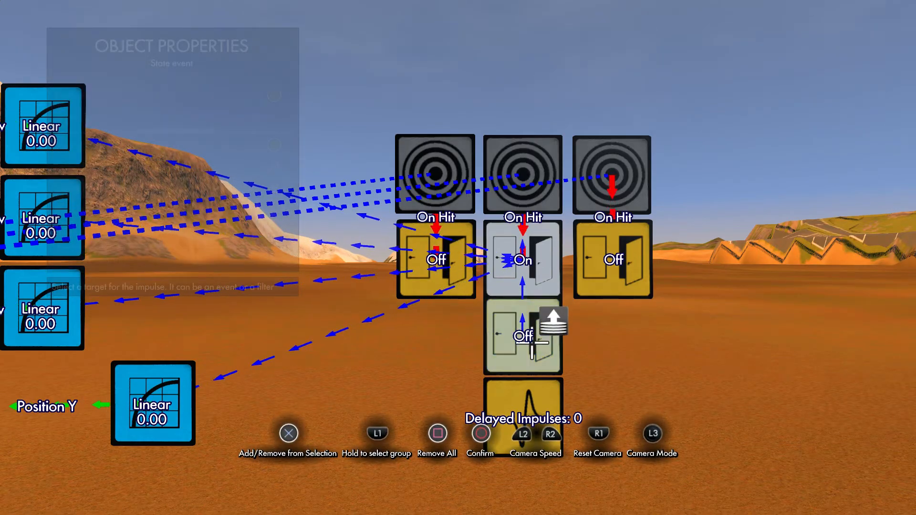
key(Return)
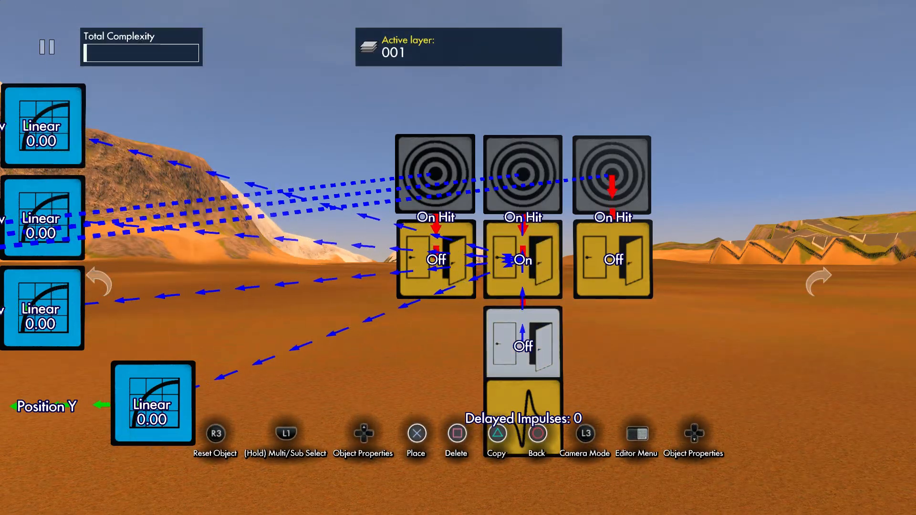
Connect the output of the lower Off state event to the impulse delay filter.
key(Return)
key(Return)
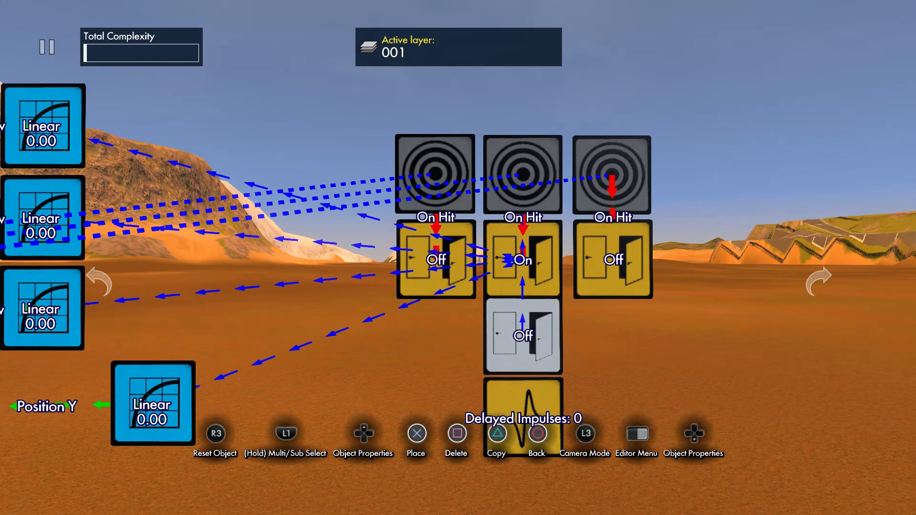
key(Return)
key(Down)
key(Down)
key(Down)
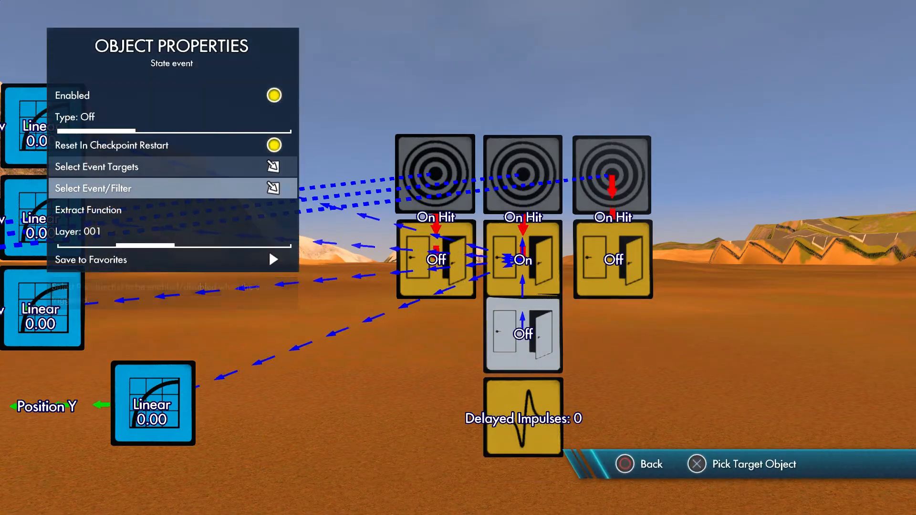
key(Return)
key(Return)
key(Escape)
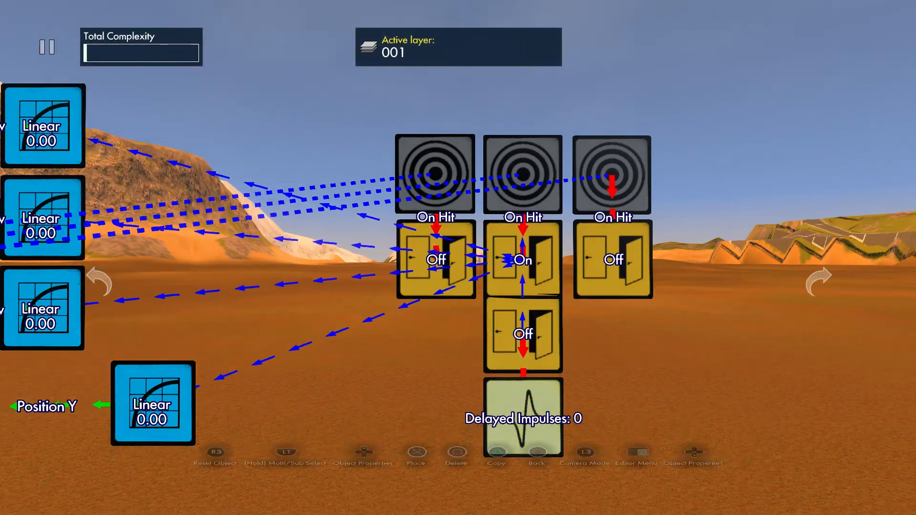
Raise the Delay Ticks of the impulse delay filter.
key(Return)
key(Return)
key(Down)
key(Right)
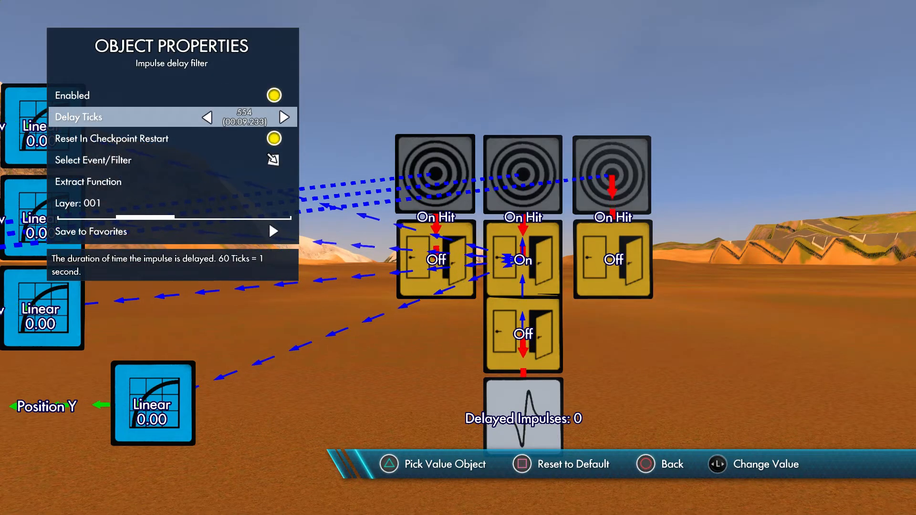
key(Escape)
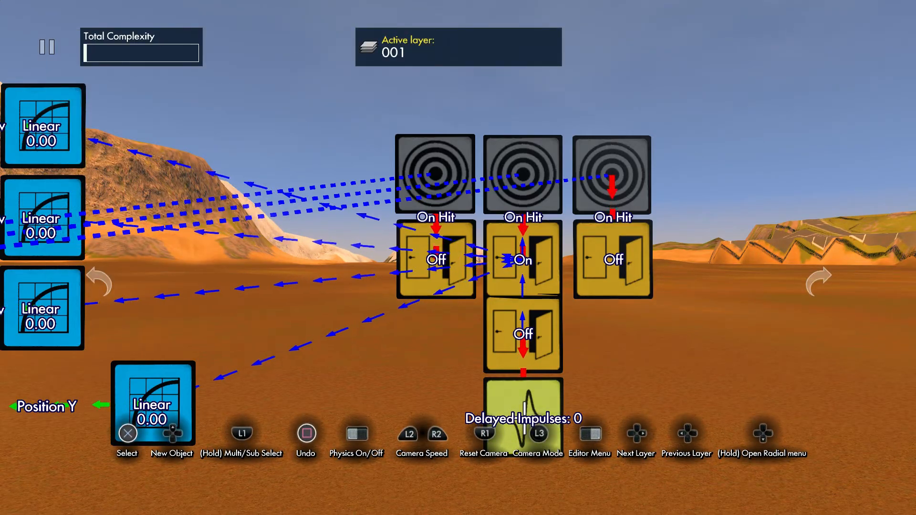
Move the lower Off state event and the impulse delay filter together slightly down, away from the On state event.
ctrl+click(521, 307)
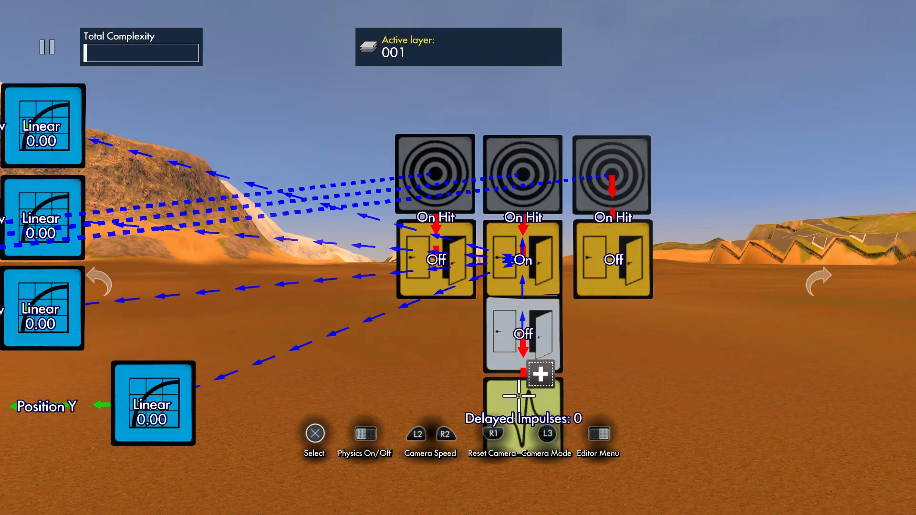
scroll(525, 395, down, 3)
ctrl+click(535, 396)
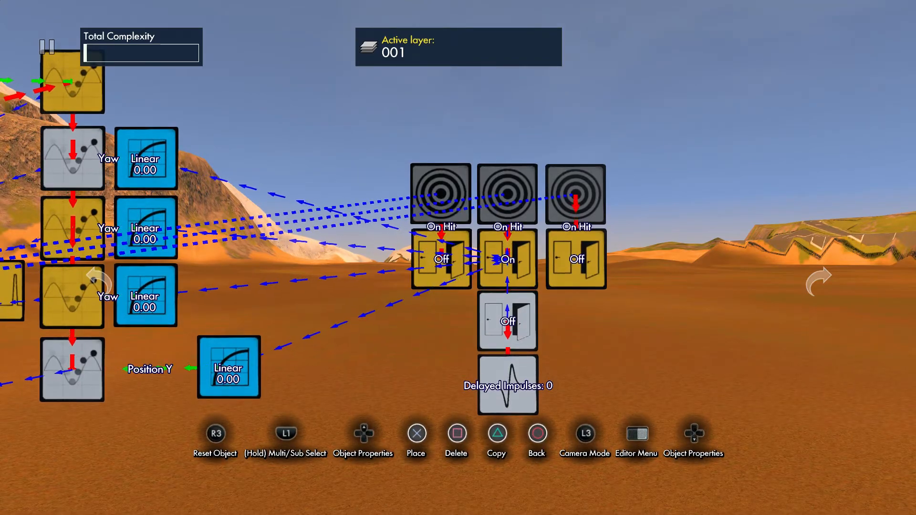
key(Escape)
scroll(523, 342, up, 3)
scroll(523, 341, down, 2)
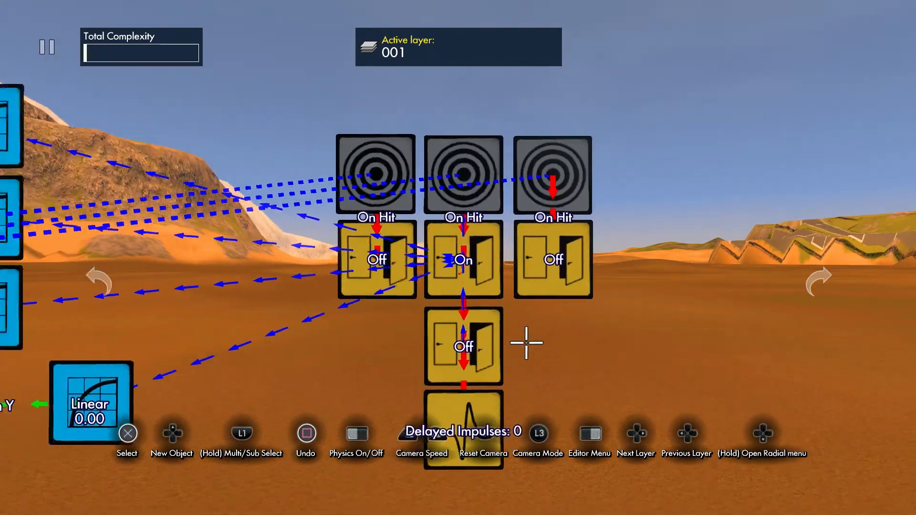
scroll(522, 326, down, 2)
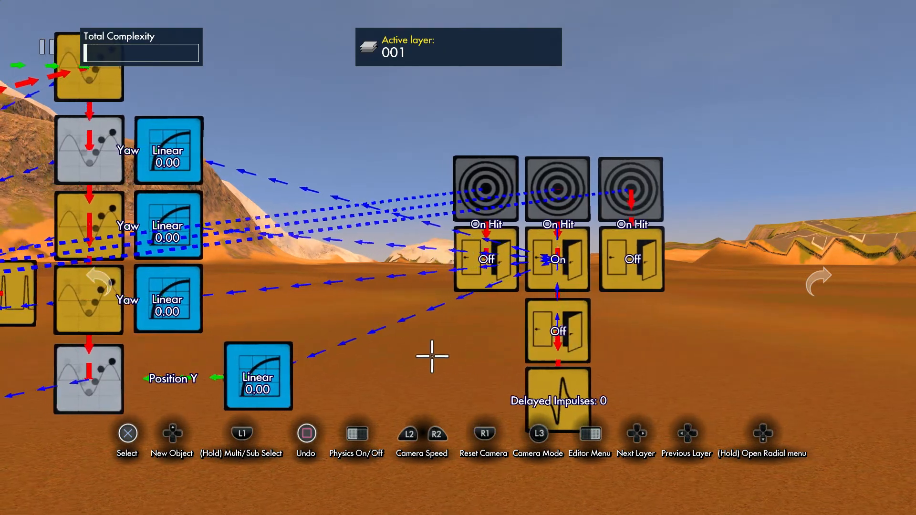
scroll(430, 356, up, 1)
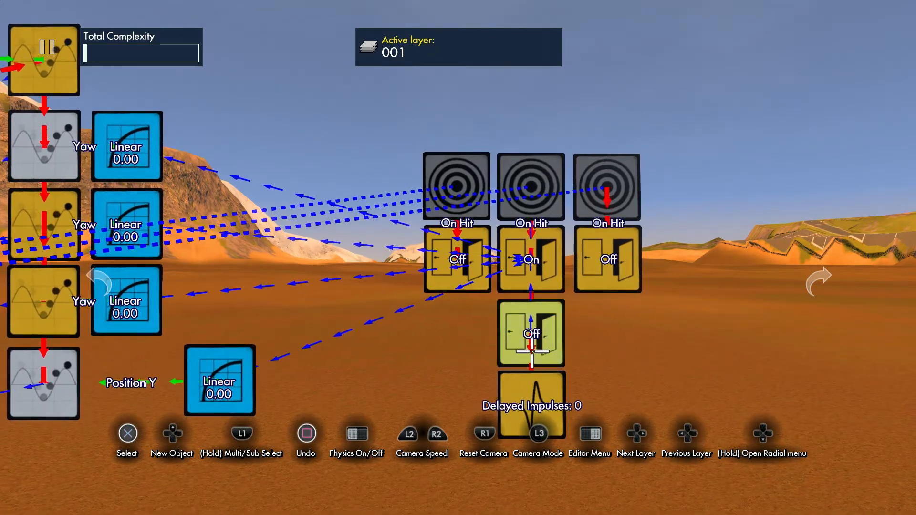
Pick an object from the mechanism area for the middle hit trigger's Set Hitting Objects 2.
click(526, 190)
key(Down)
key(Down)
key(Return)
key(Up)
key(Up)
key(Return)
scroll(527, 234, down, 3)
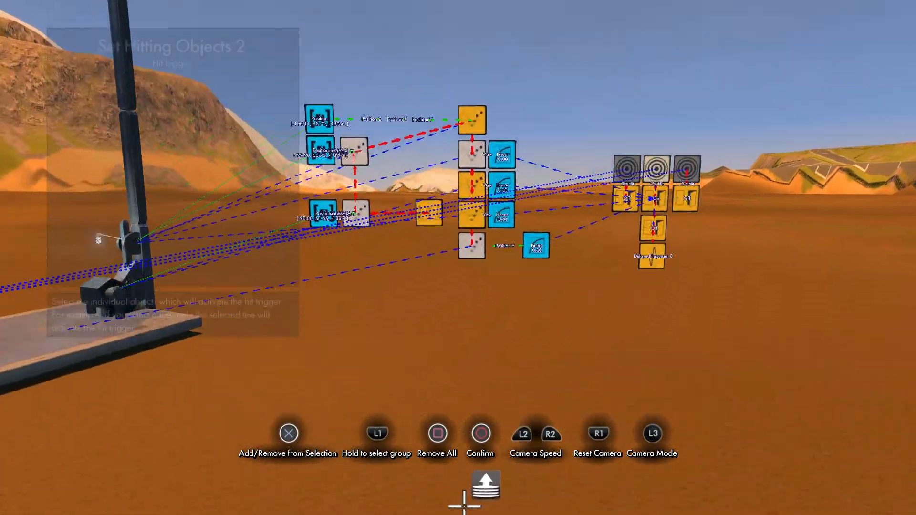
click(220, 323)
key(Return)
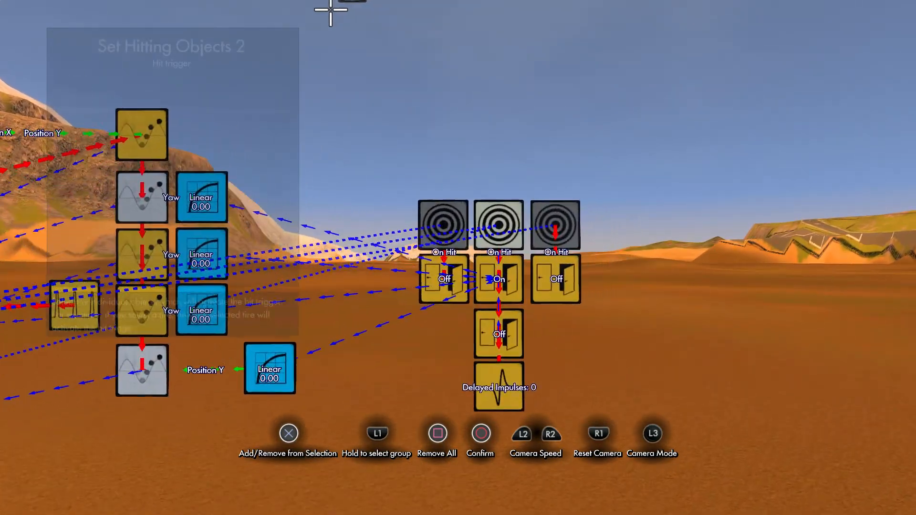
key(Escape)
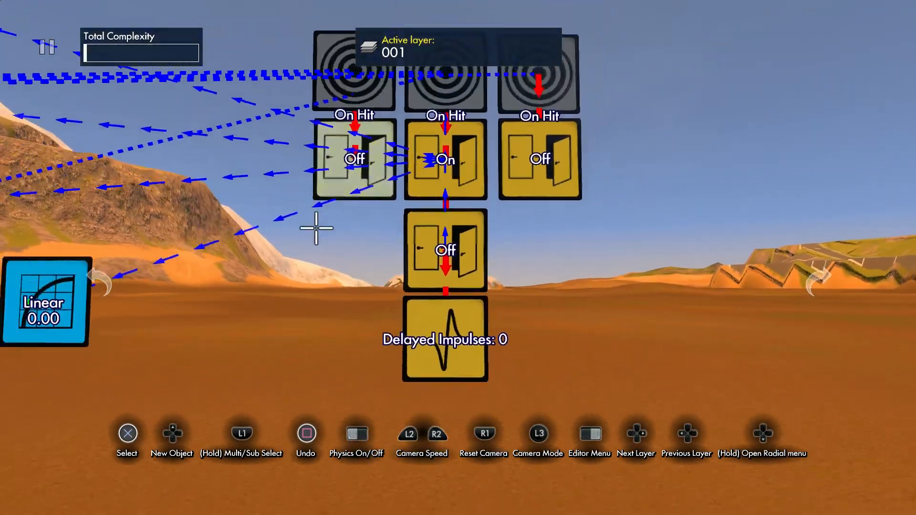
Move the impulse delay filter further down and insert a Set value event between it and the lower Off state event.
click(452, 368)
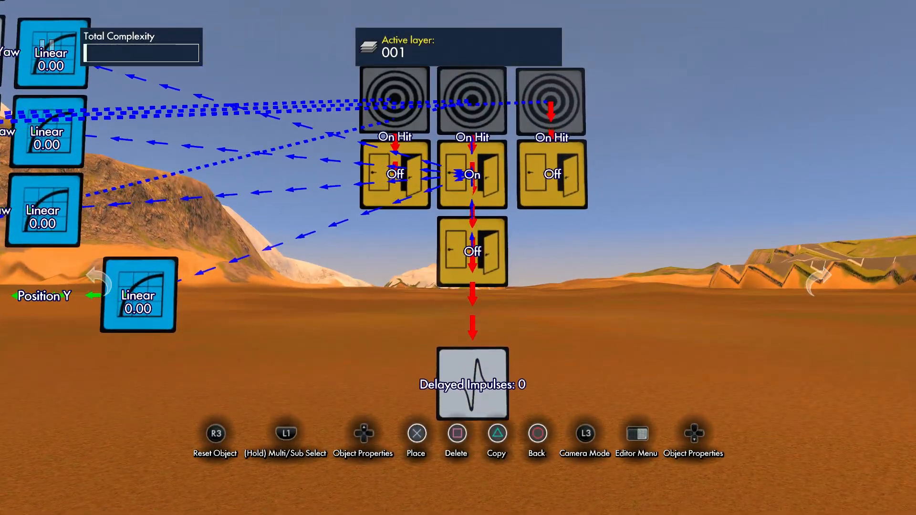
key(Return)
key(Up)
key(Left)
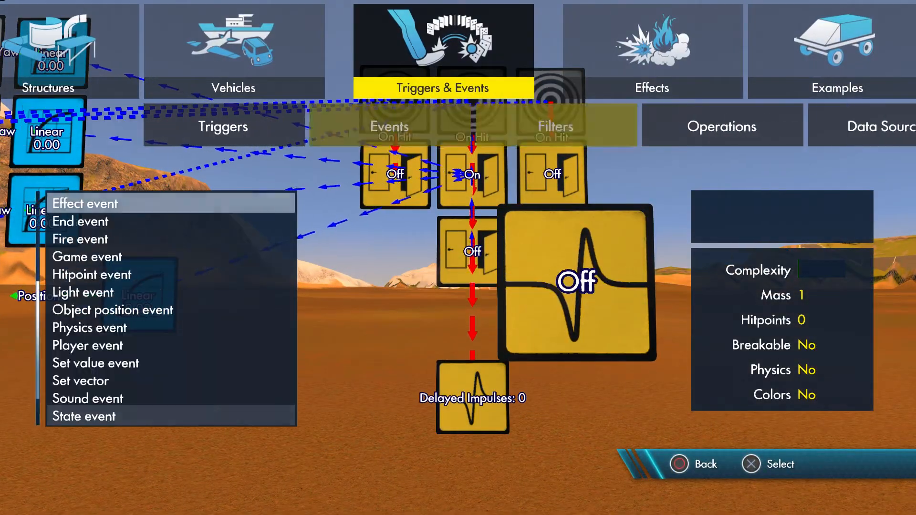
key(Down)
key(Down)
key(Down)
key(Down)
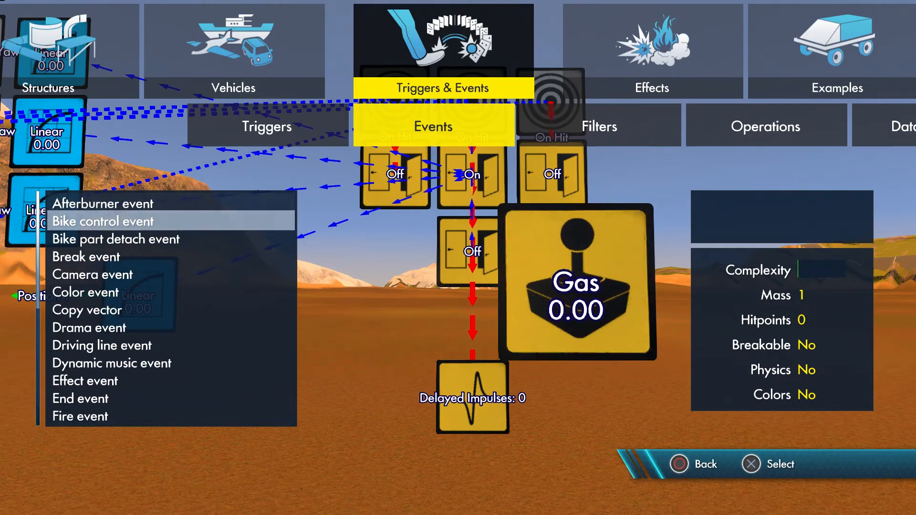
key(Down)
key(Down)
key(Down)
key(Up)
key(Up)
key(Up)
key(Up)
key(Up)
key(Up)
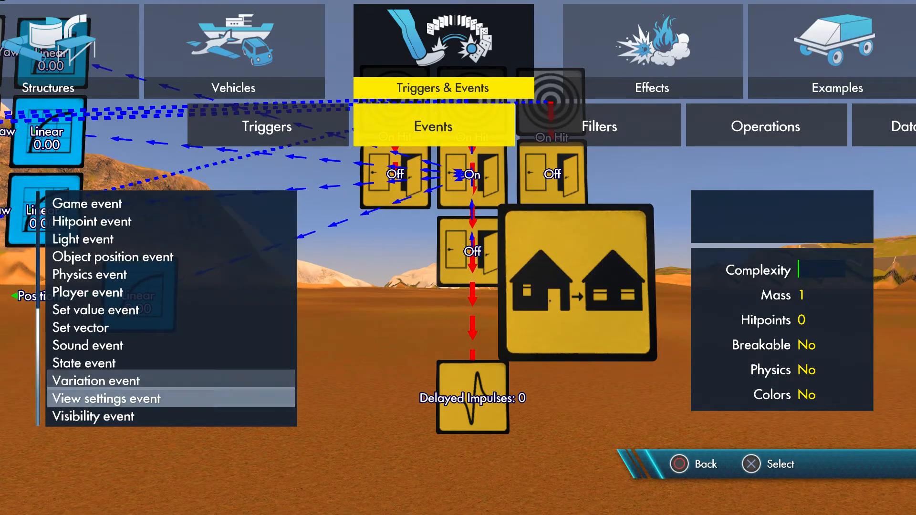
key(Up)
key(Up)
key(Up)
key(Up)
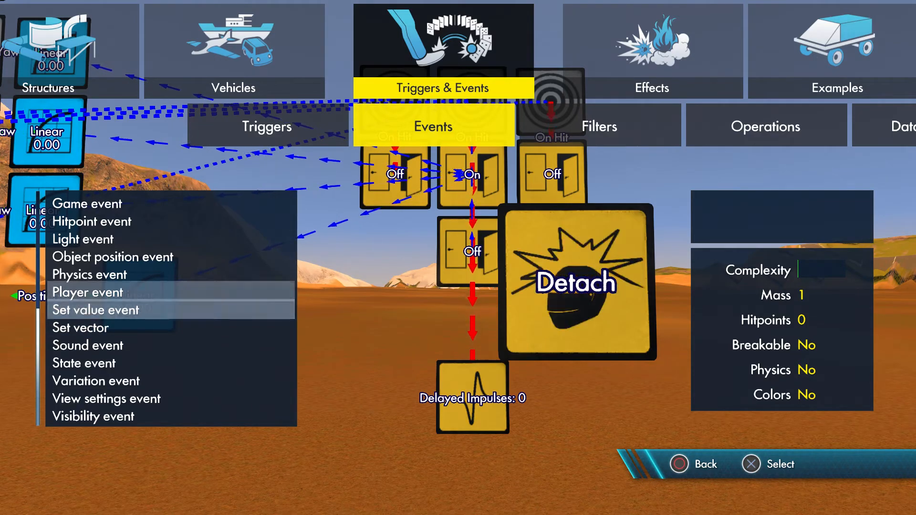
key(Return)
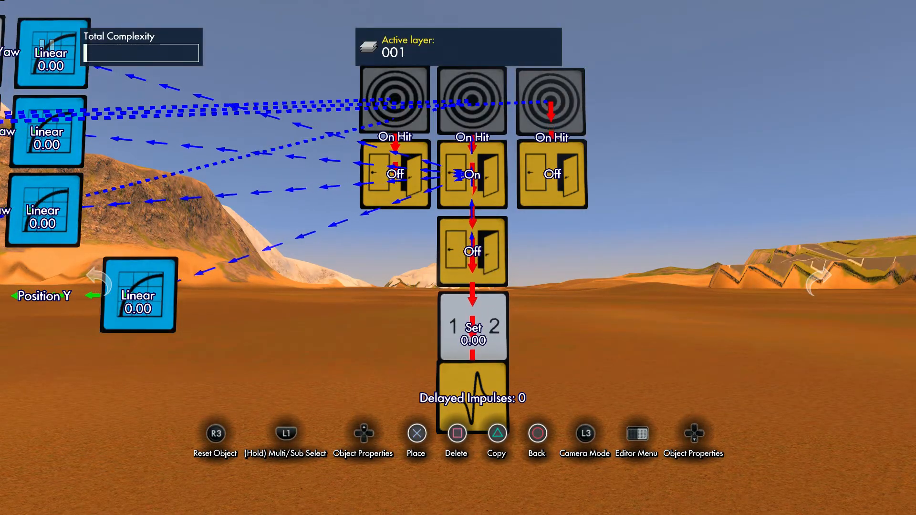
Make the two 10000.00 variable data sources feeding the left stick Multiply operators the targets of the Set value event.
key(Up)
key(Down)
key(Down)
key(Down)
key(Return)
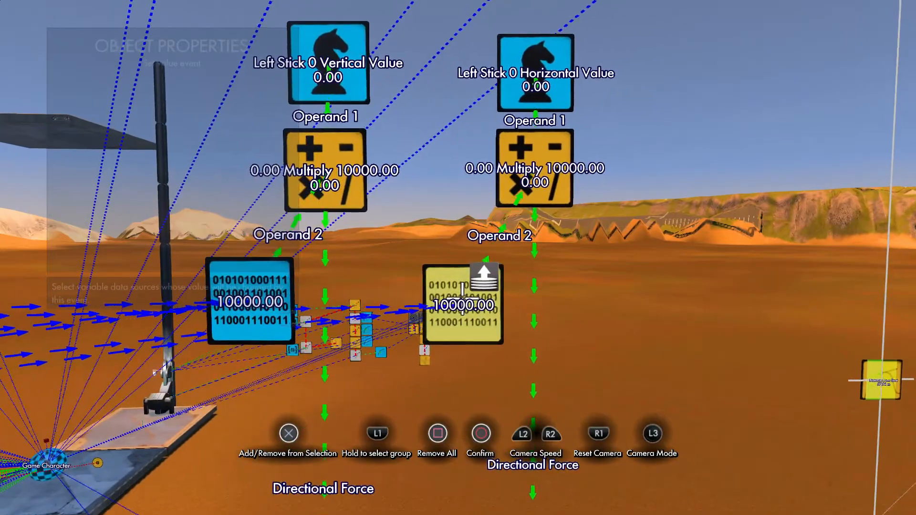
click(462, 298)
click(273, 304)
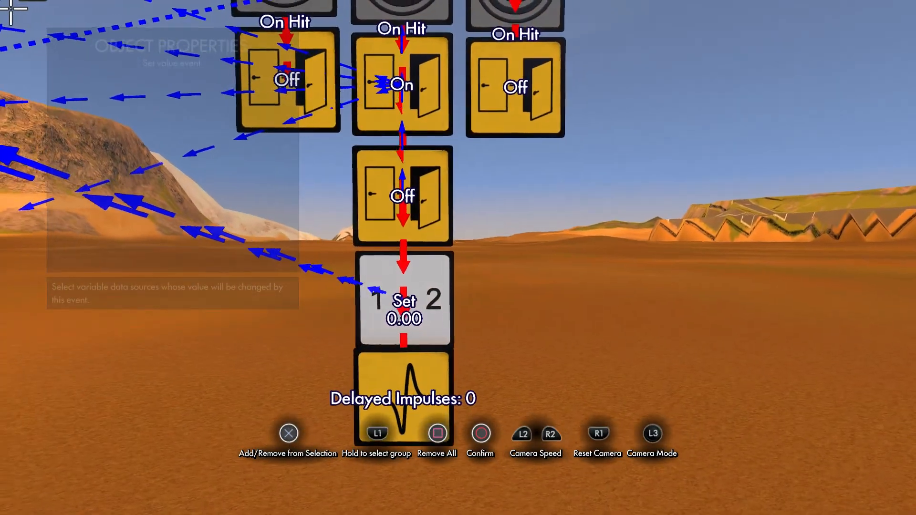
Confirm the Set value event's targets and redirect the lower Off state event's impulse from the delay filter to the Set value event.
key(Escape)
click(445, 235)
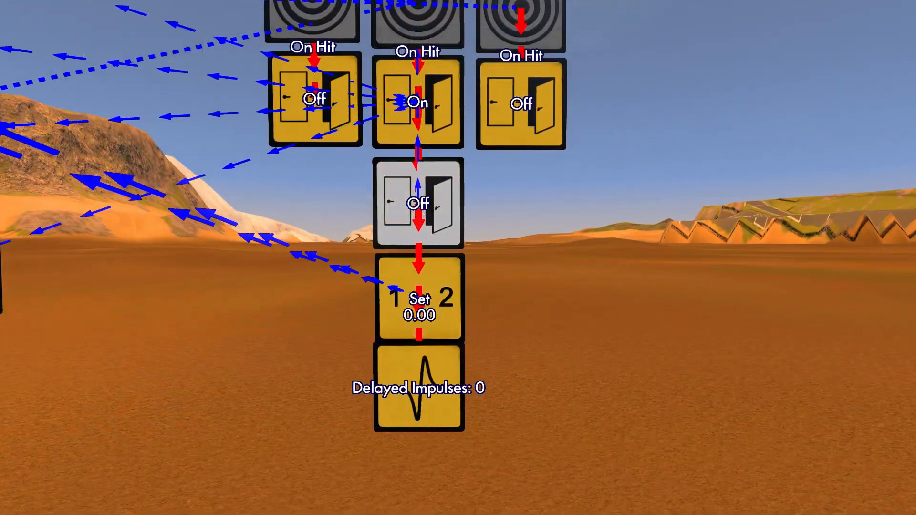
key(Return)
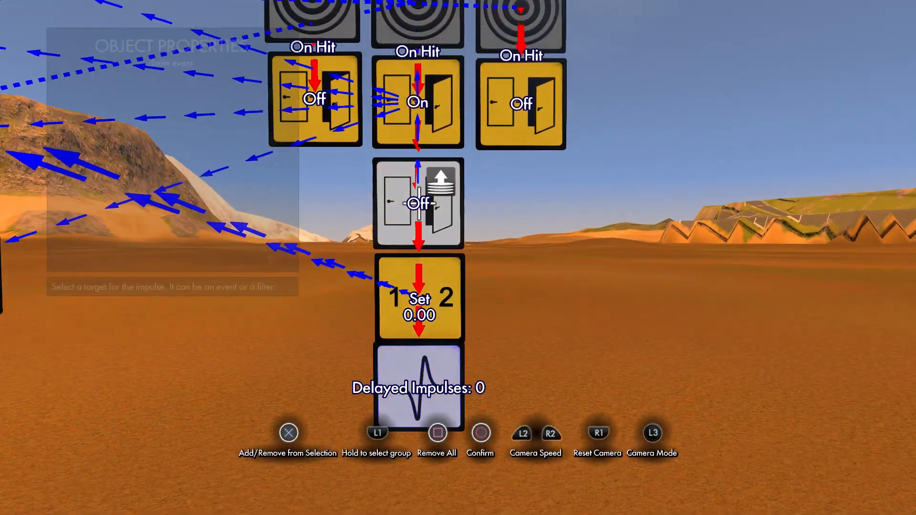
click(423, 275)
key(Return)
key(Escape)
Open the impulse delay filter's event target selection and shift the filter slightly further below the Set value event.
click(419, 387)
key(Return)
key(Down)
key(Down)
key(Down)
key(Return)
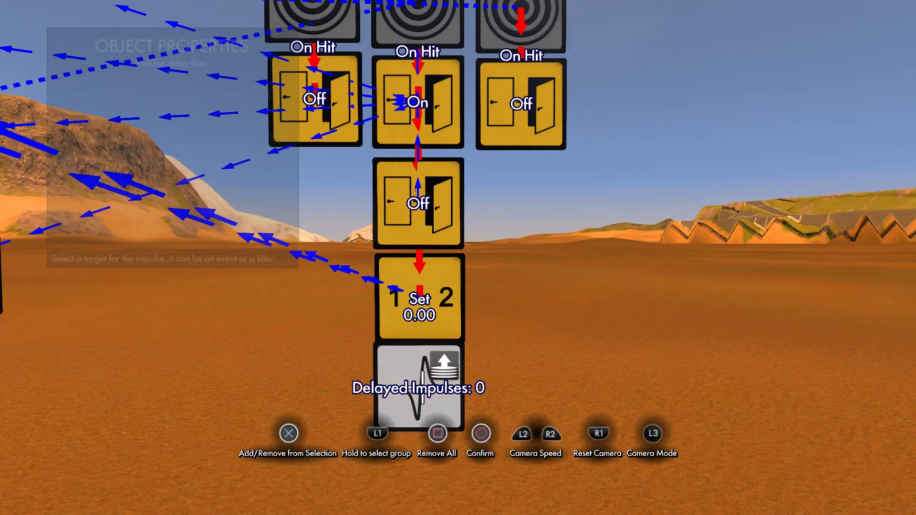
key(Escape)
key(Return)
key(Down)
key(Return)
Make the impulse delay filter the event/filter target of the Set value event above it.
click(426, 298)
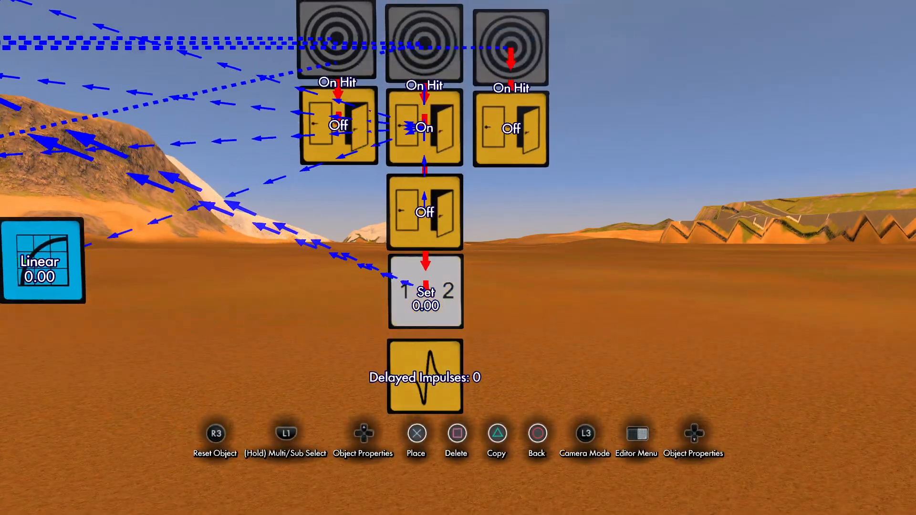
key(Up)
key(Down)
key(Down)
key(Down)
key(Return)
click(425, 377)
key(Return)
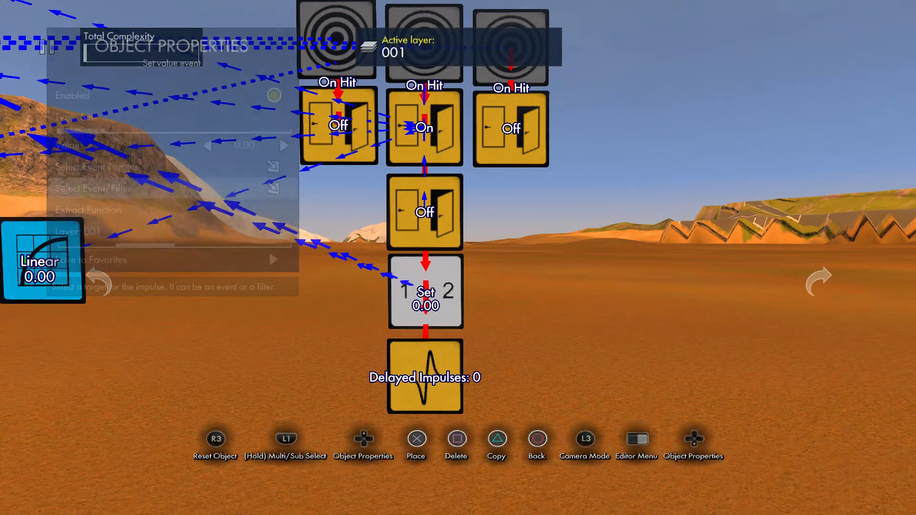
key(Escape)
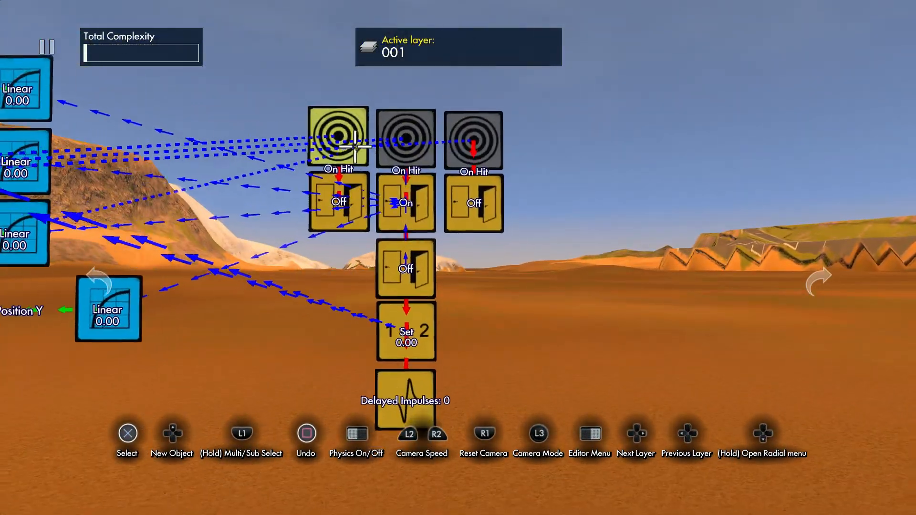
Raise the whole hit trigger group above the Linear blocks and lower the middle column's events and delay filter away from their trigger.
shift+click(360, 148)
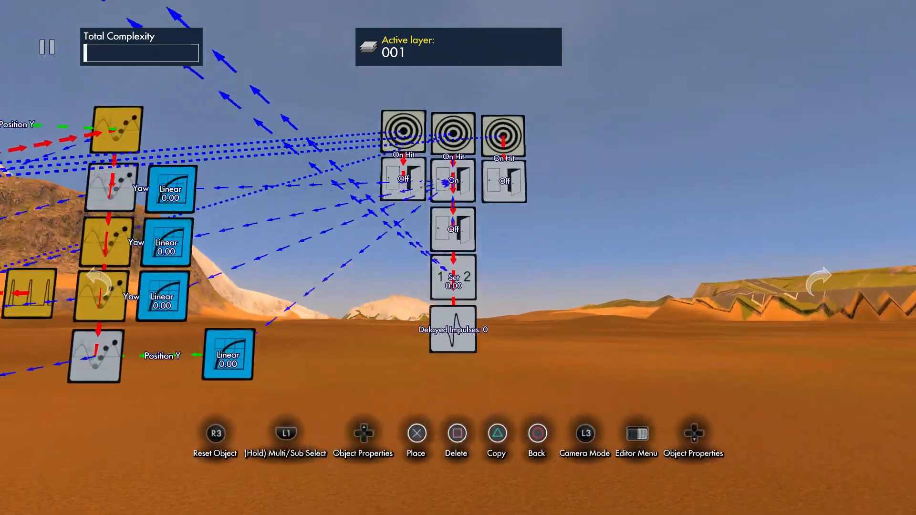
click(453, 8)
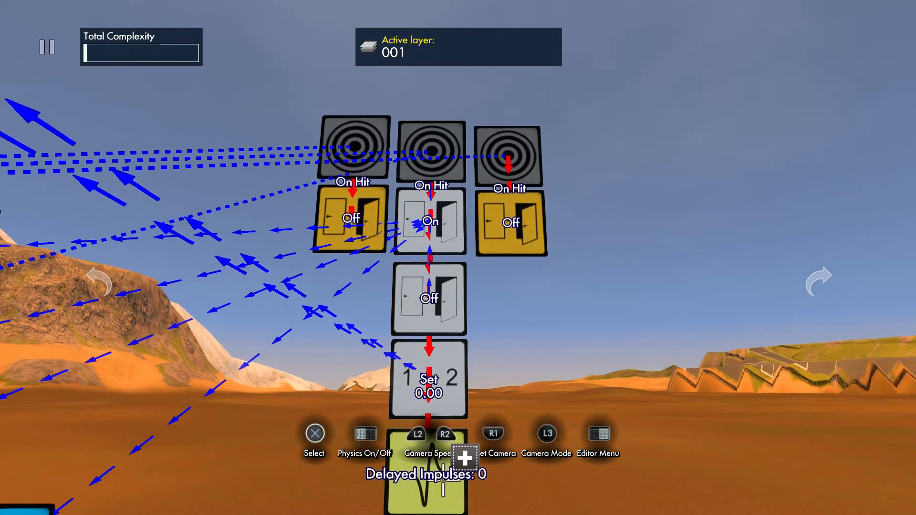
click(443, 479)
click(443, 442)
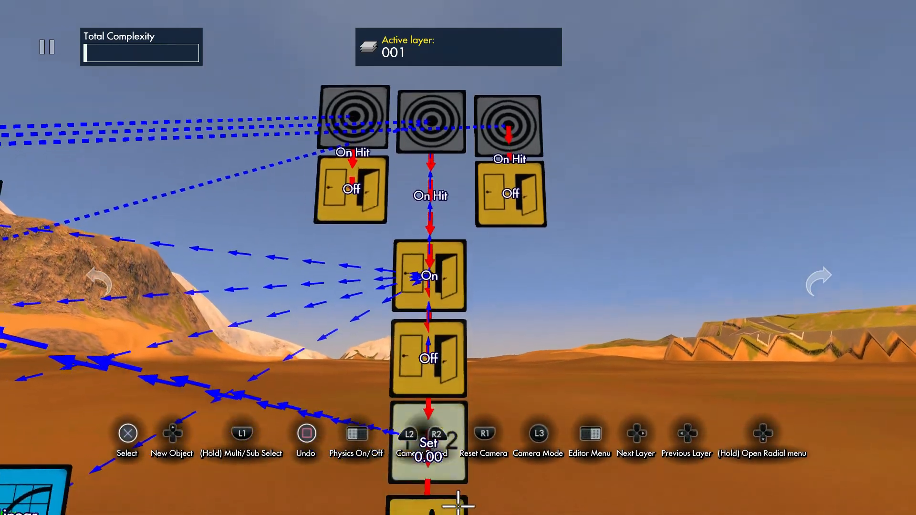
Copy the impulse delay filter into the gap between the middle hit trigger and the On state event, with Delay Ticks set to 26.
click(453, 496)
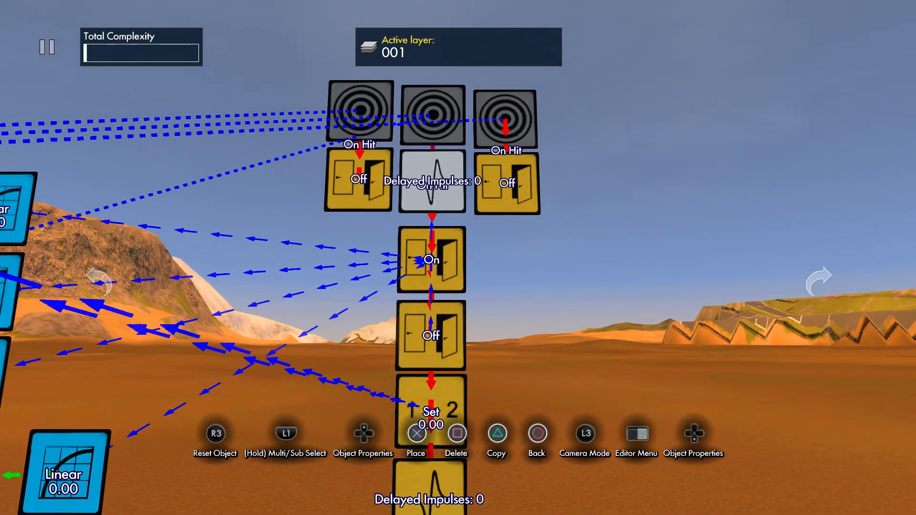
key(Up)
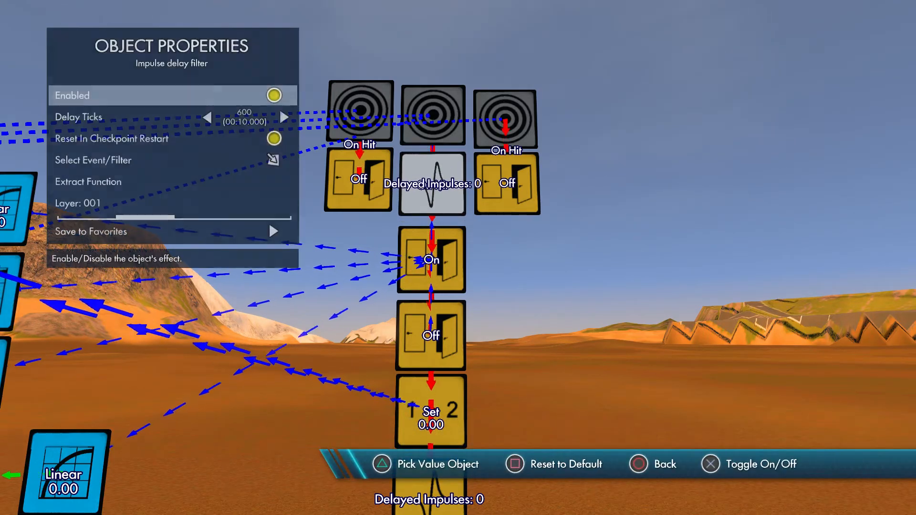
key(Down)
key(Left)
key(Left)
key(Left)
key(Left)
key(Left)
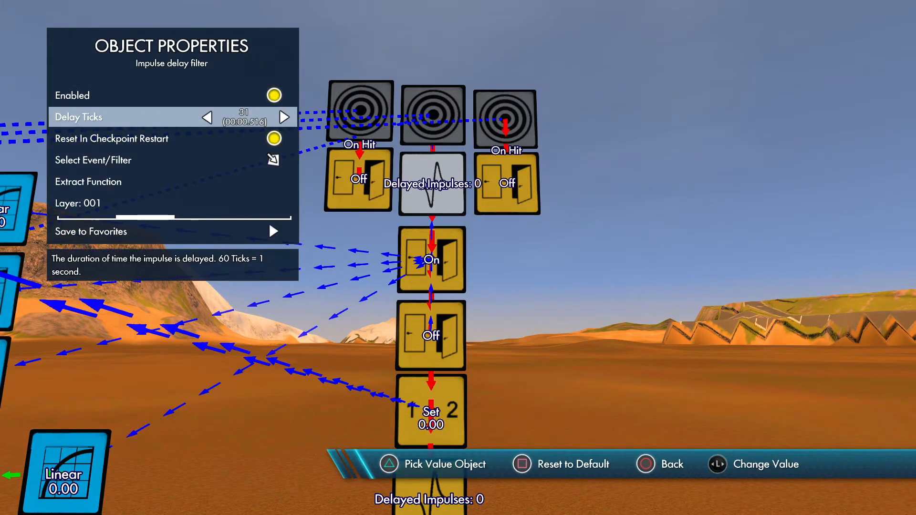
key(Right)
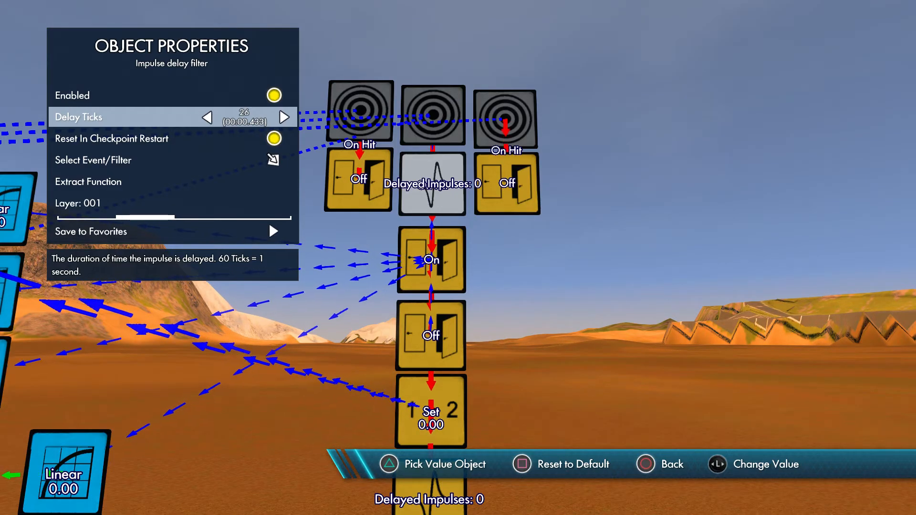
key(Escape)
Make the On state event the event/filter target of the upper impulse delay filter.
key(Return)
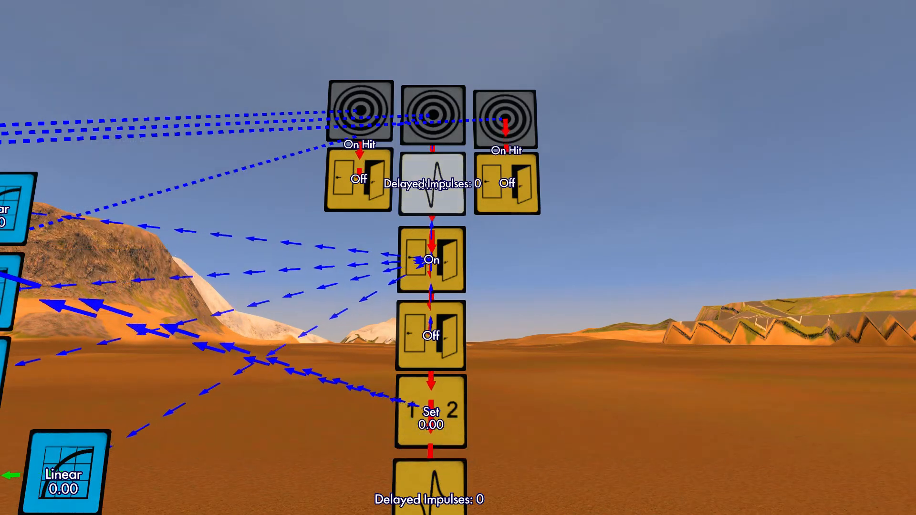
key(Down)
key(Down)
key(Down)
key(Return)
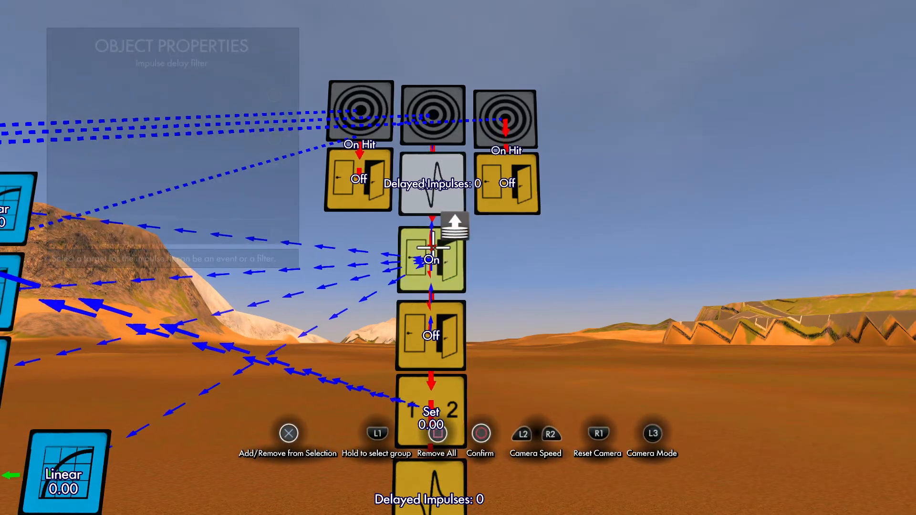
key(Escape)
Redirect the middle hit trigger's On Hit impulse from the On state event to the upper impulse delay filter.
click(432, 116)
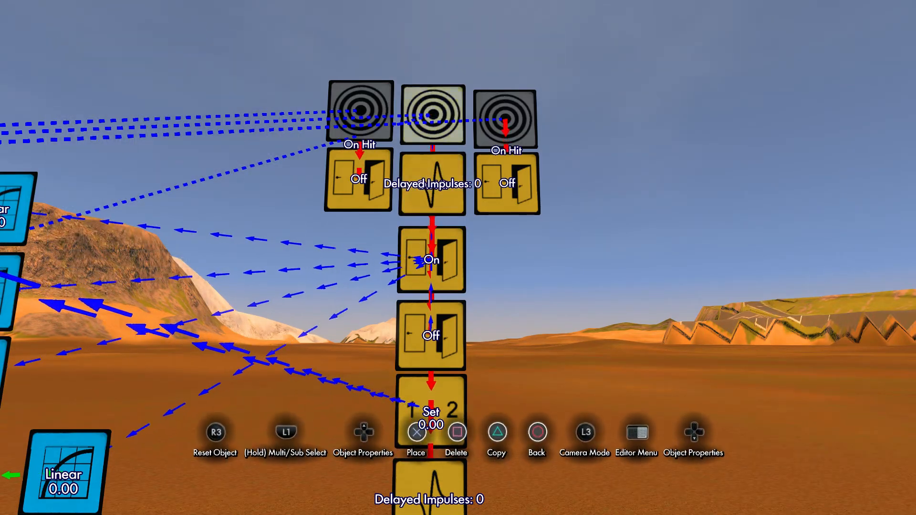
key(Return)
key(Down)
key(Down)
key(Down)
key(Down)
key(Return)
key(Return)
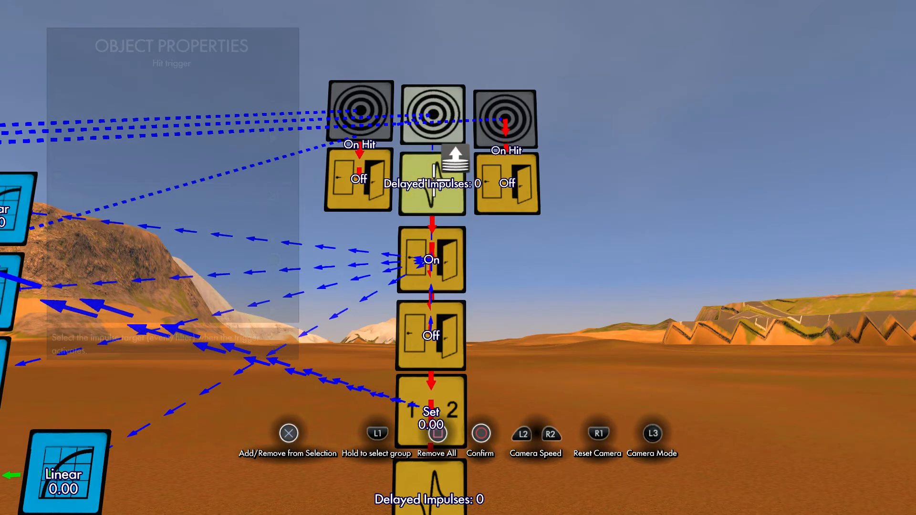
key(Escape)
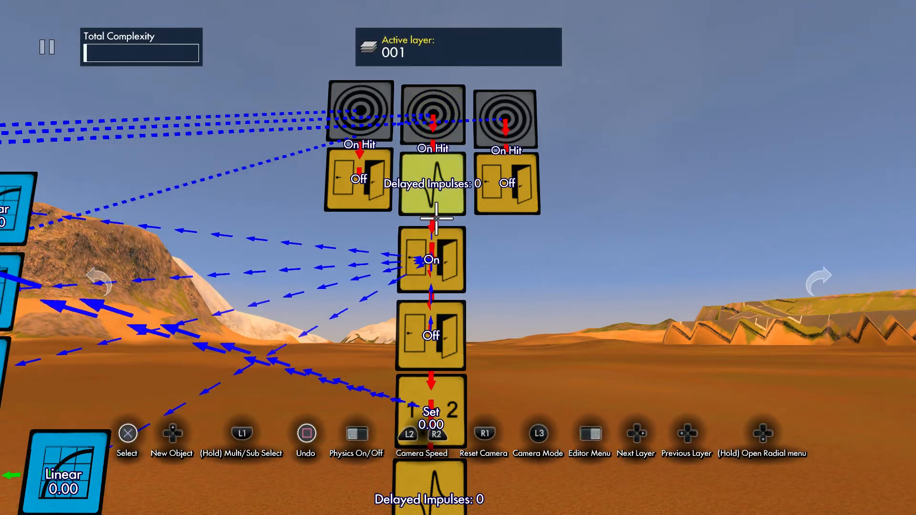
Review the Off state events and impulse delay filters arranged below the three hit triggers.
key(w)
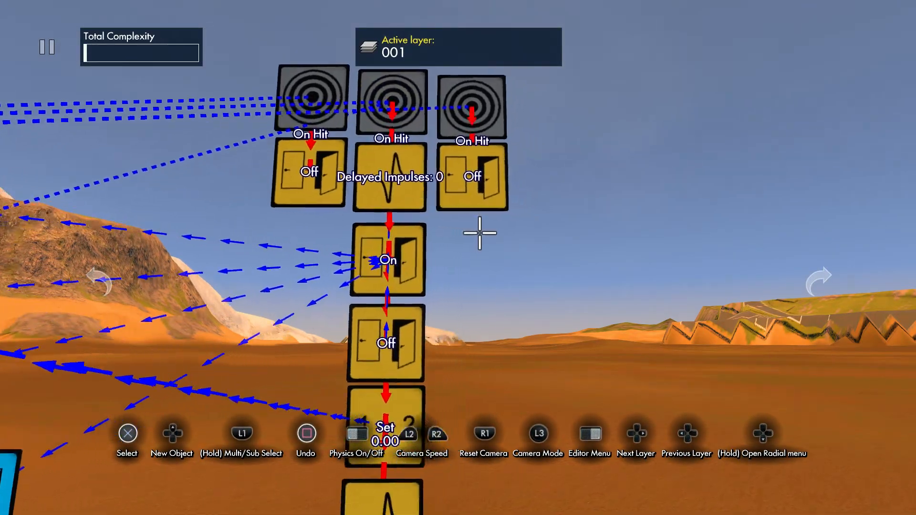
key(s)
key(w)
key(w)
key(d)
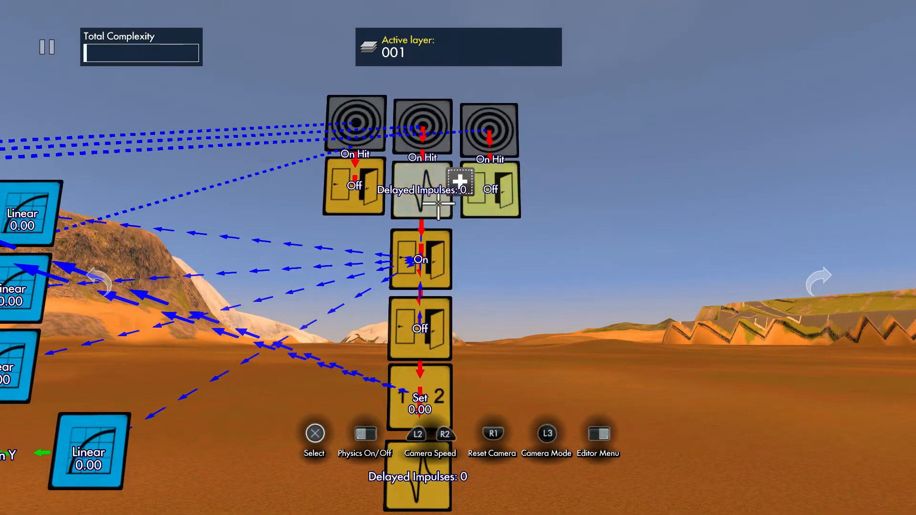
click(350, 205)
click(354, 189)
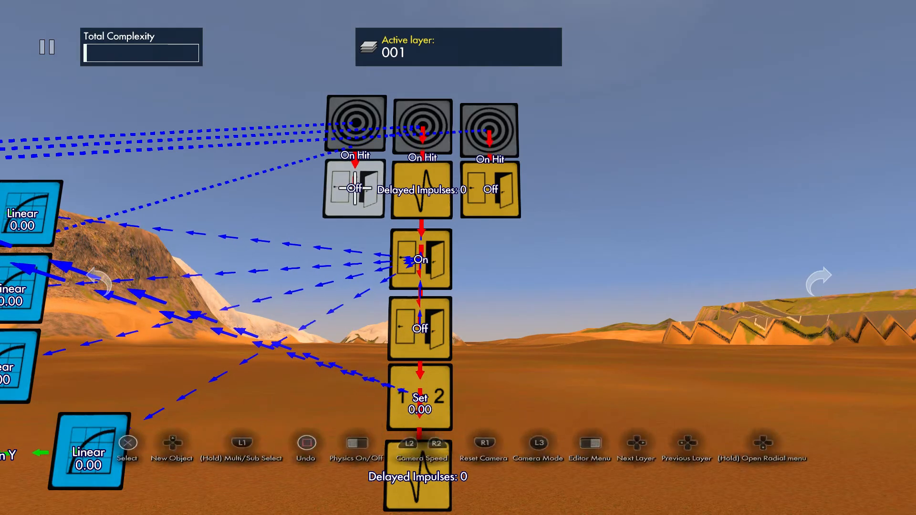
click(476, 173)
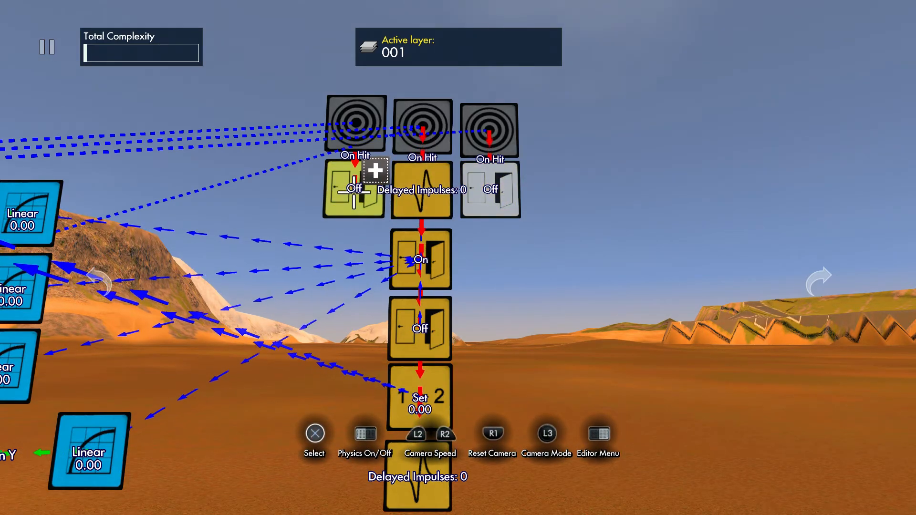
click(424, 189)
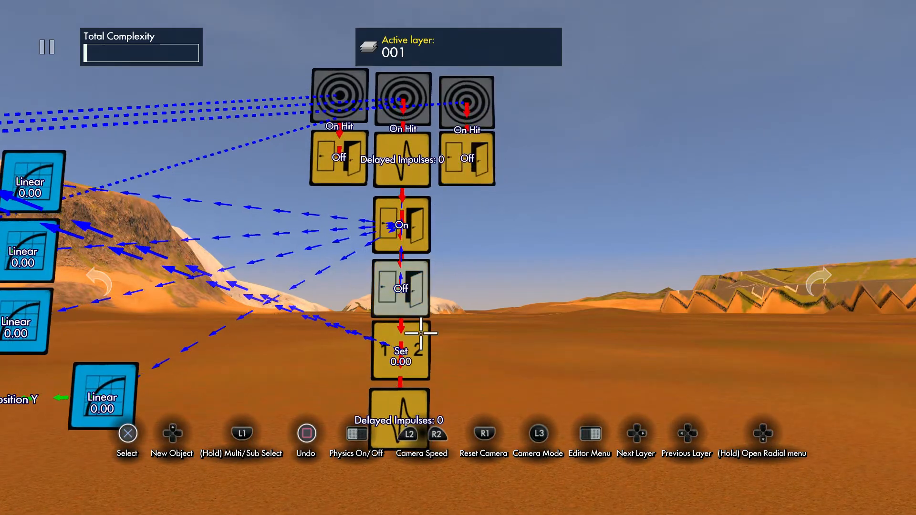
click(413, 406)
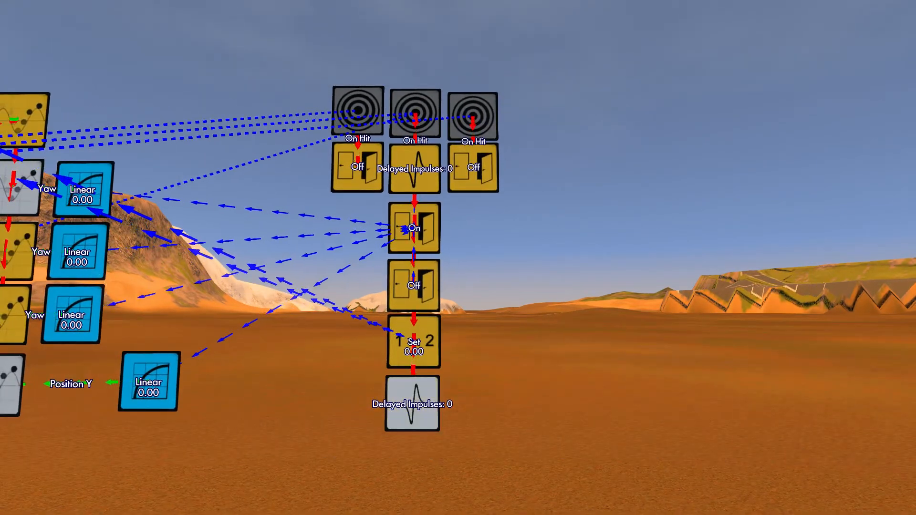
key(Escape)
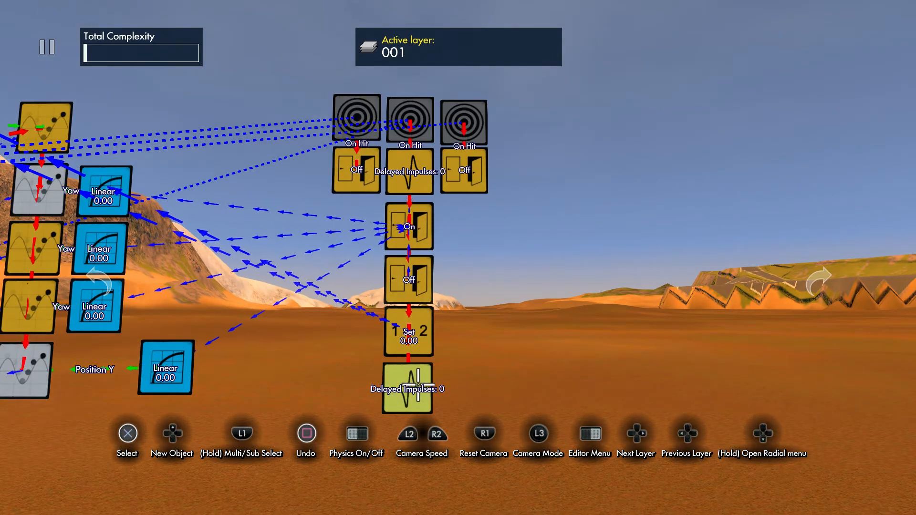
Copy the Set value event and place the duplicate directly below the lower impulse delay filter.
click(418, 332)
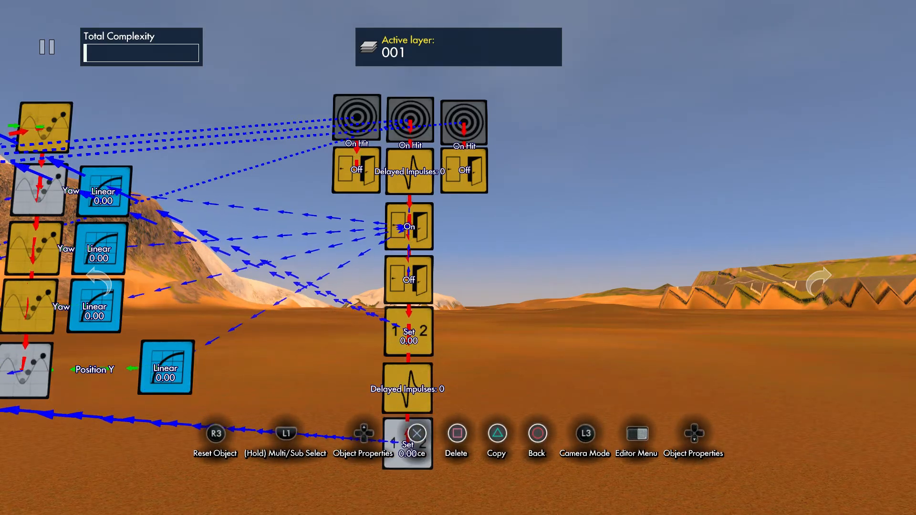
click(407, 443)
click(408, 442)
Set the Value of the duplicated Set value event to 10000.00.
key(Up)
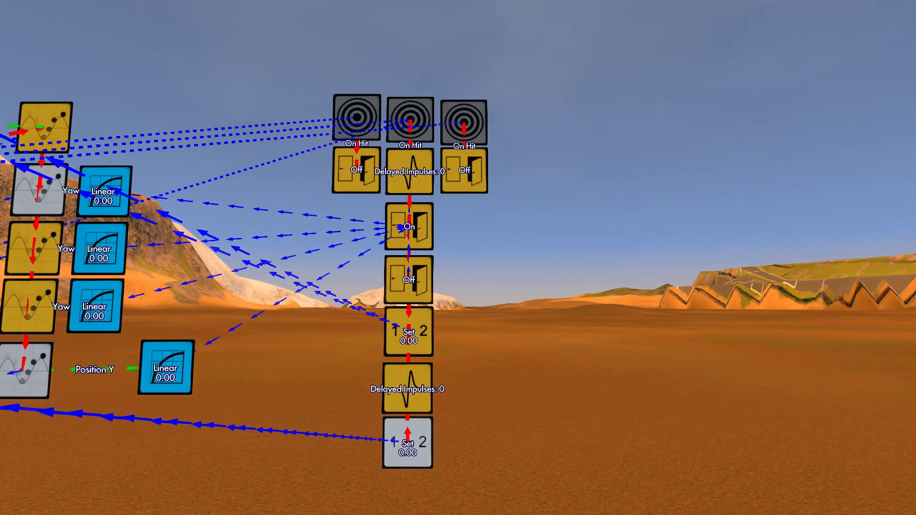
key(Down)
key(Down)
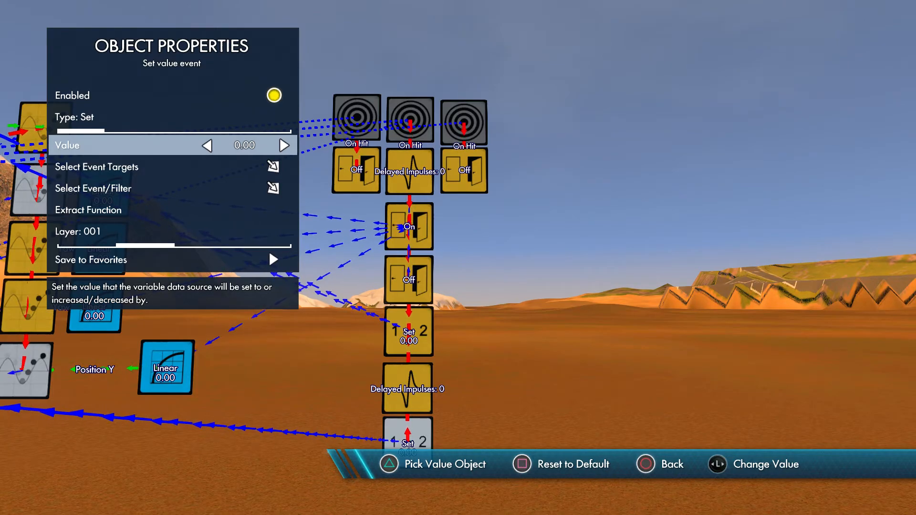
key(Right)
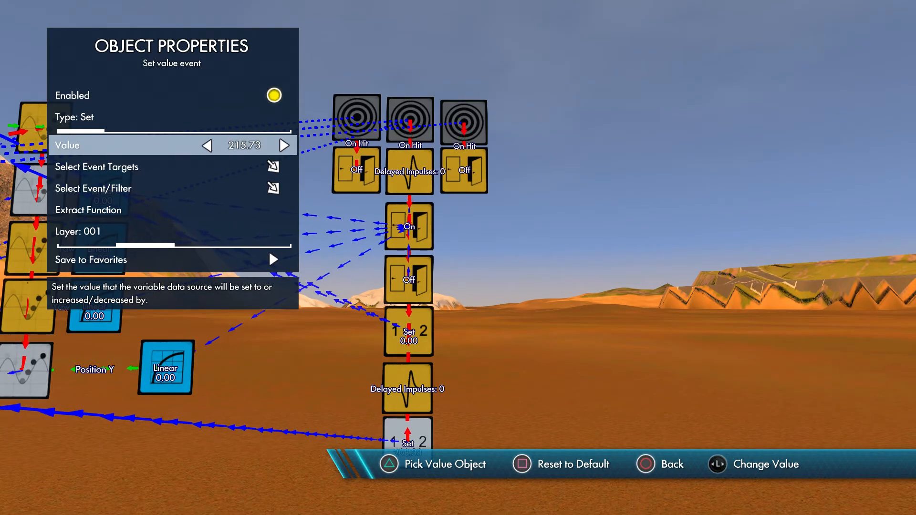
key(Right)
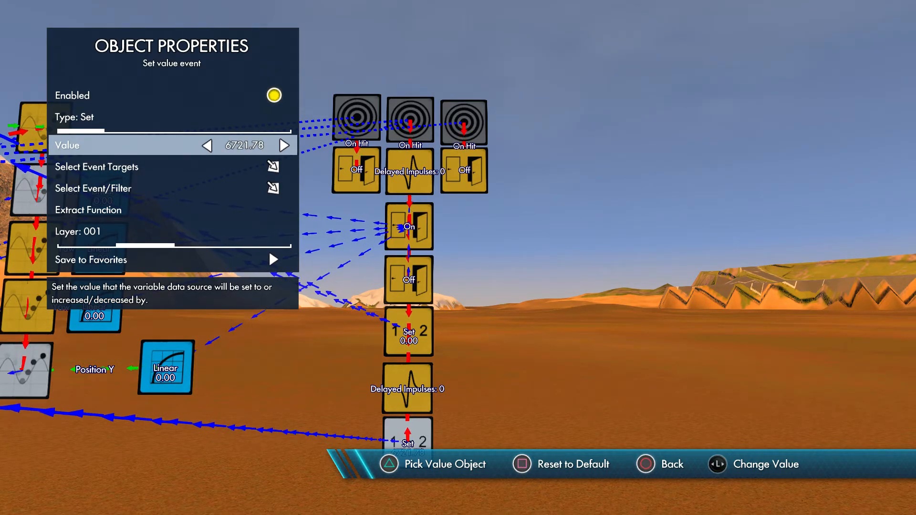
key(Right)
key(Right)
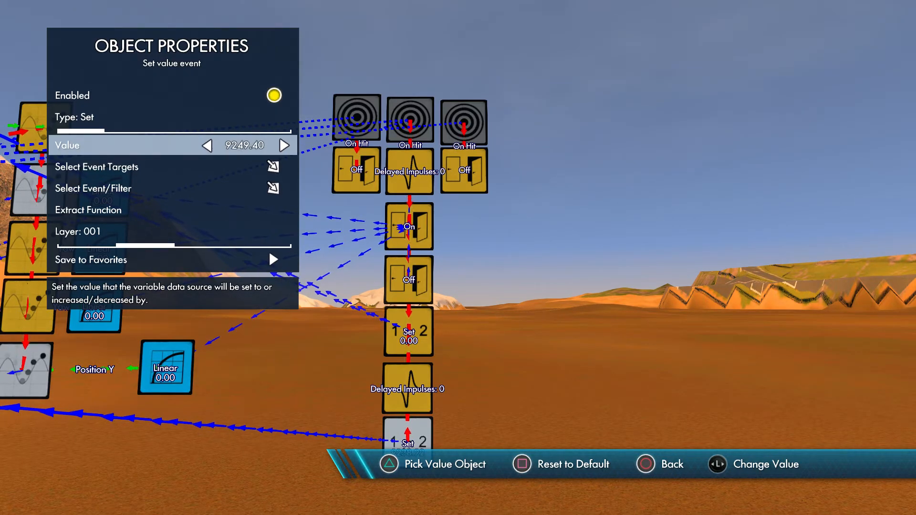
key(Right)
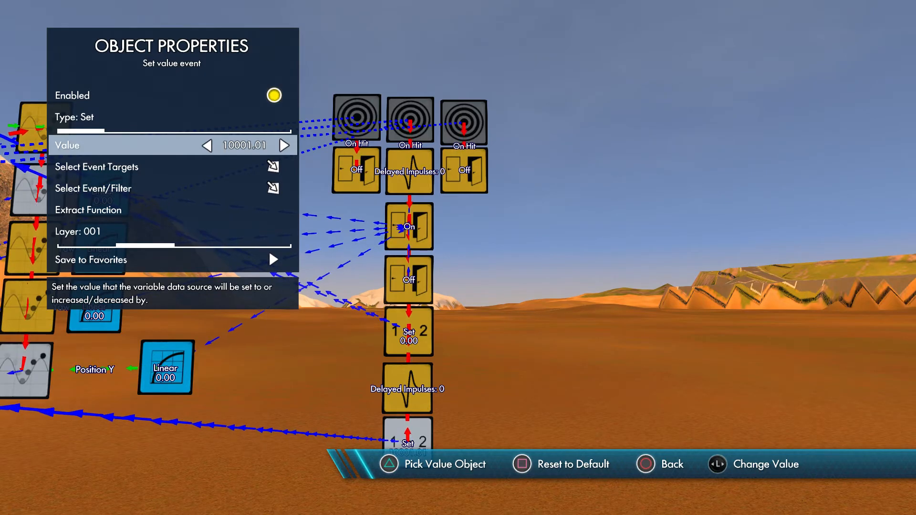
key(Left)
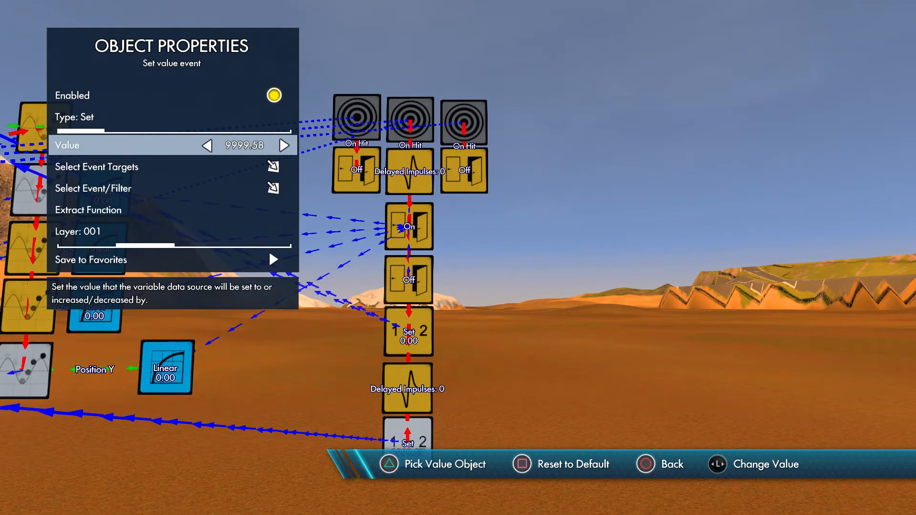
key(Right)
key(Escape)
Remove the lower impulse delay filter from the duplicated Set value event's event/filter targets.
key(Return)
key(Down)
key(Return)
key(Escape)
key(Escape)
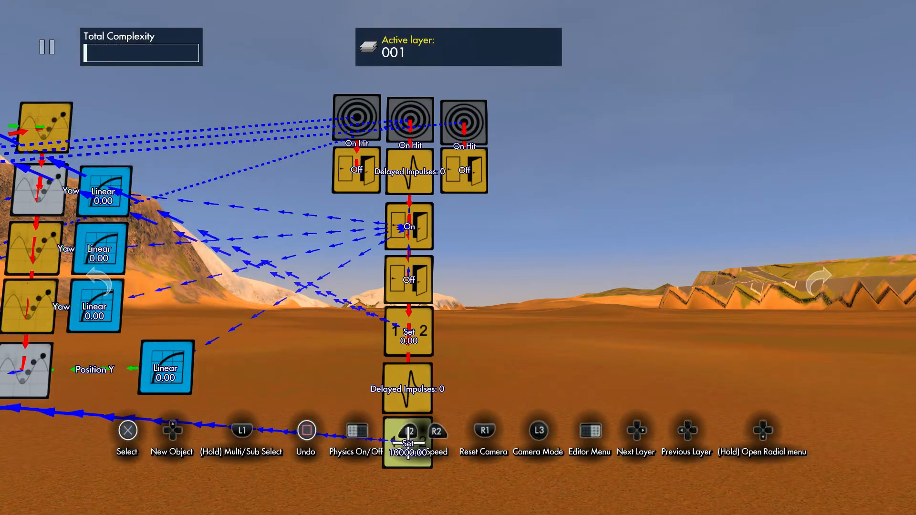
Make the 10000.00 Set value event the event/filter target of the lower impulse delay filter.
key(Return)
key(Return)
key(Down)
key(Return)
key(Escape)
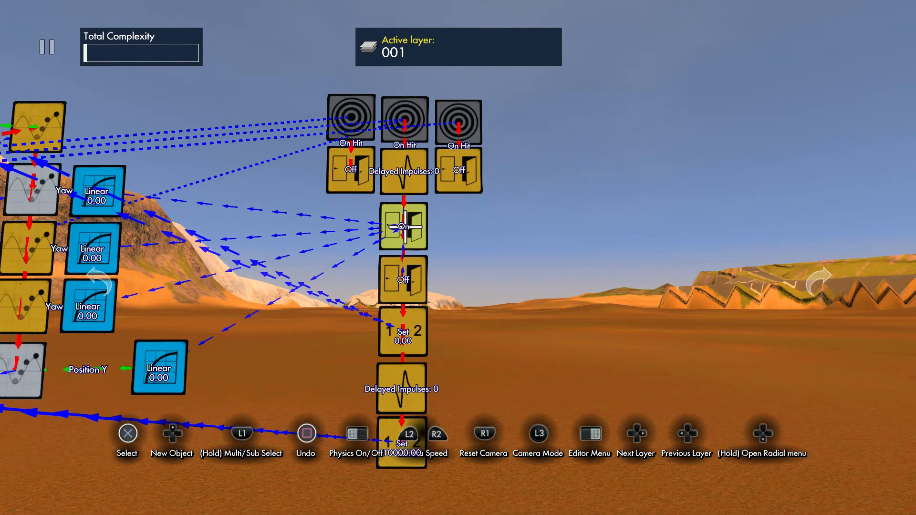
Copy the Off state event and place the duplicate immediately to the left of the 10000.00 Set value event.
drag(404, 261, 457, 444)
key(Down)
key(Down)
key(Down)
key(Down)
key(Down)
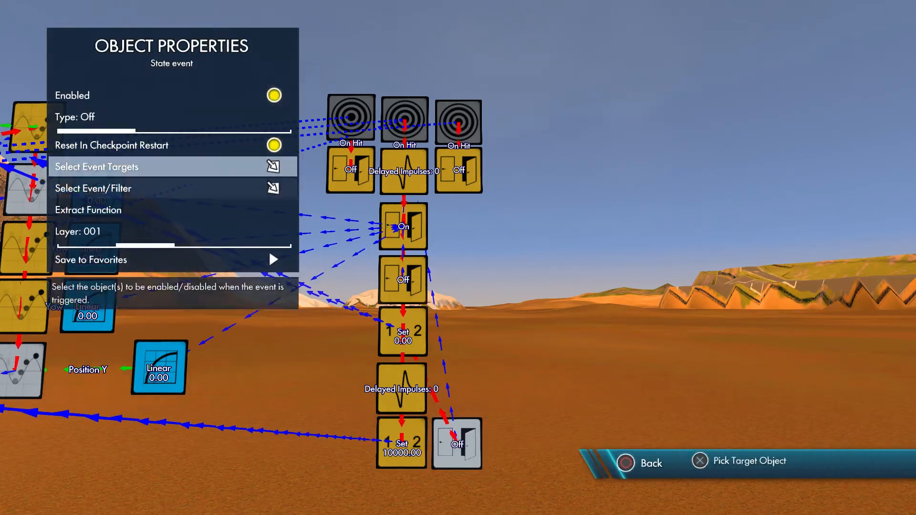
key(Escape)
drag(457, 444, 362, 432)
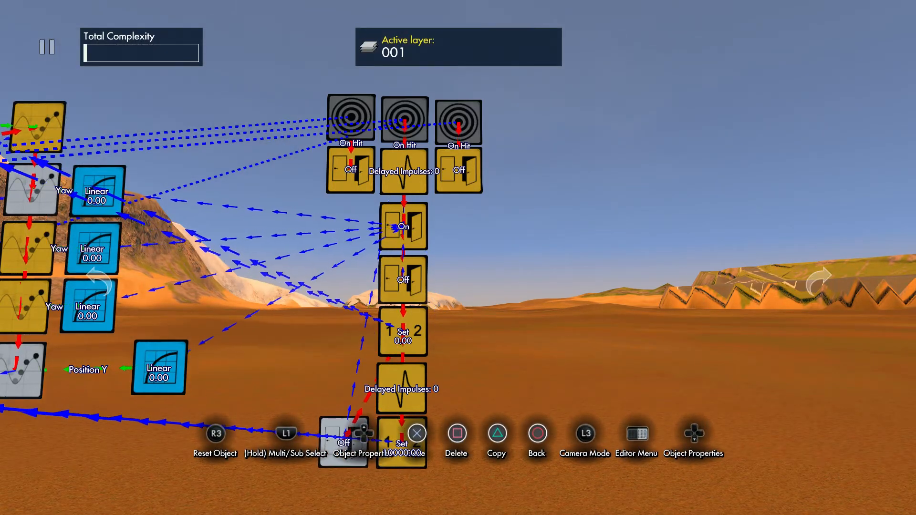
drag(342, 445, 346, 443)
Replace the duplicated state event's event target with the left hit trigger.
key(Down)
key(Down)
key(Down)
key(Down)
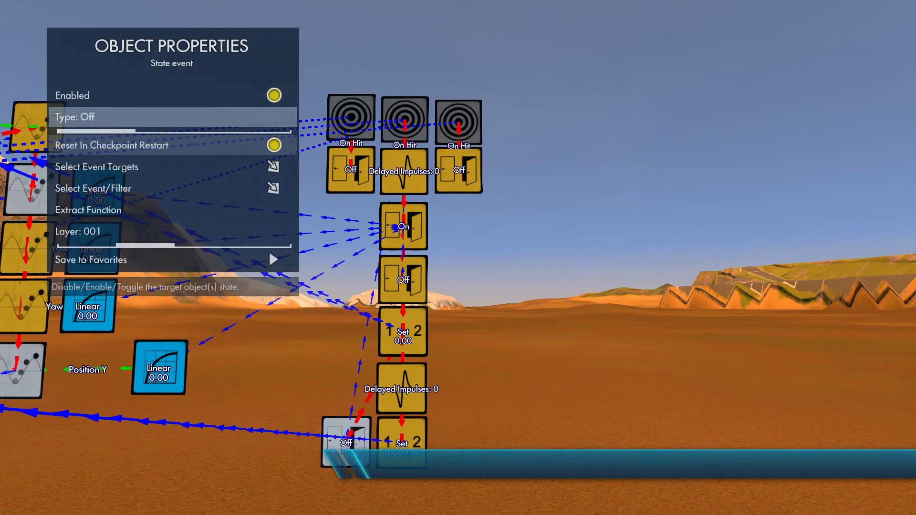
key(Return)
click(351, 111)
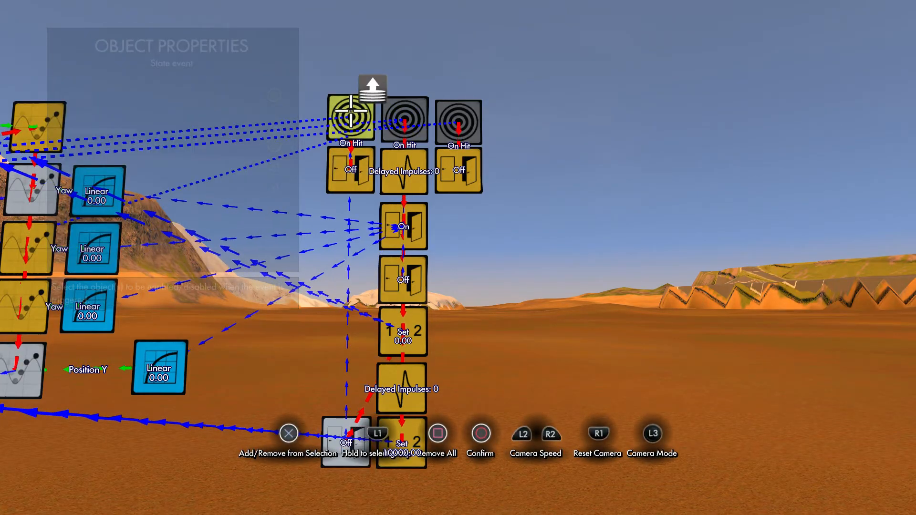
key(Escape)
Set the duplicated state event's Type to On and remove the 0.00 Set value event from its event/filter targets.
key(Up)
key(Up)
key(Right)
key(Down)
key(Down)
key(Down)
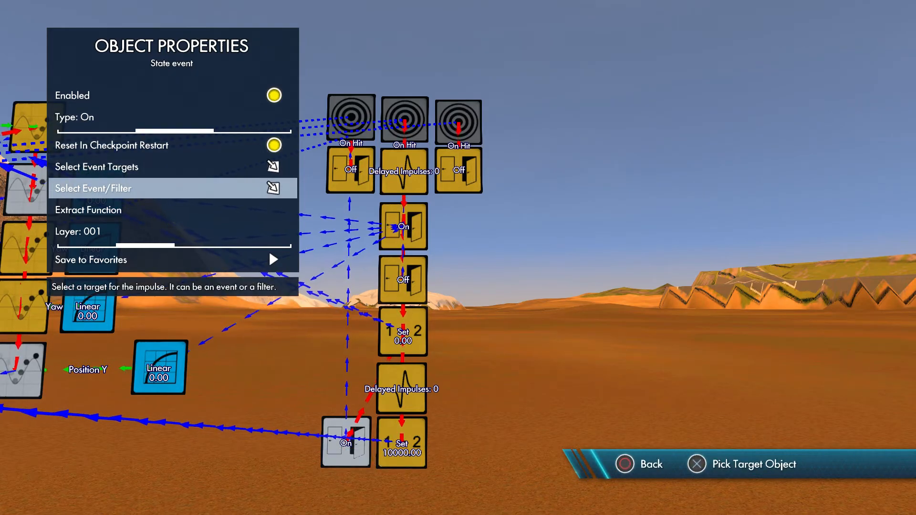
key(Return)
key(Escape)
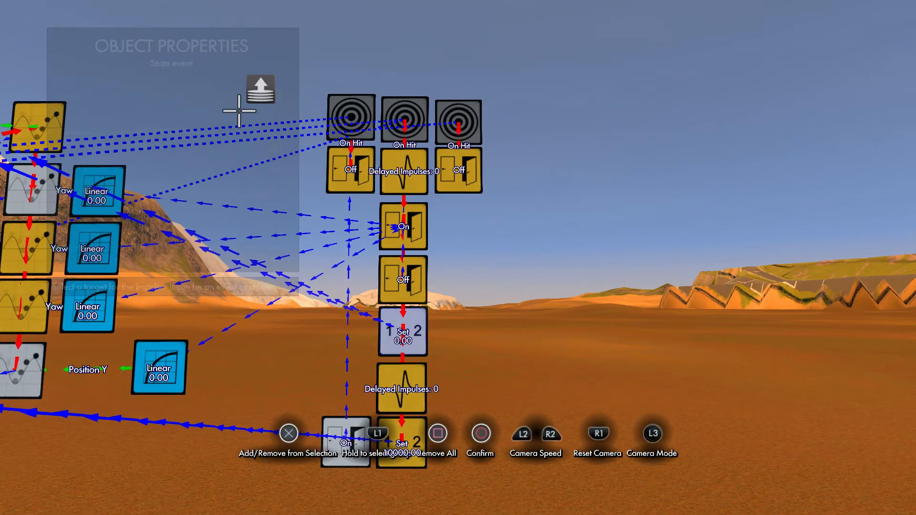
Move the duplicated On state event further left, leaving a gap beside the 10000.00 Set value event.
key(Escape)
click(340, 459)
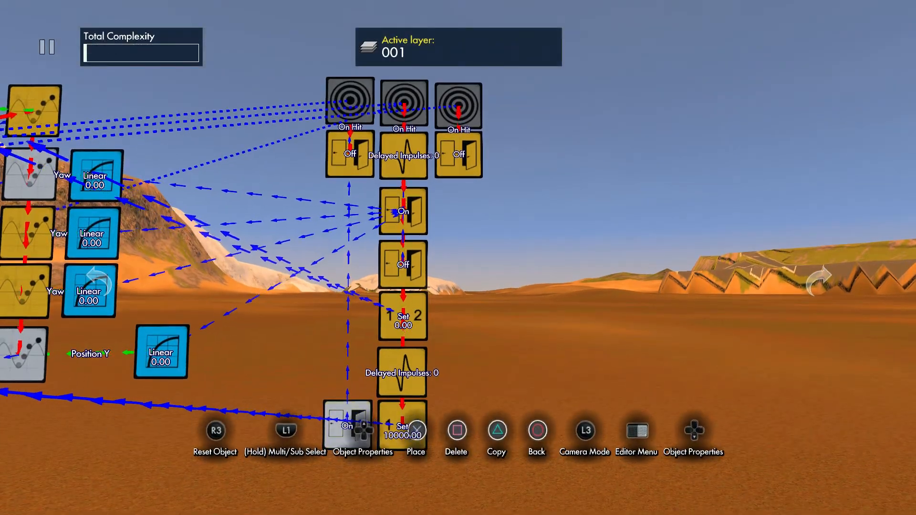
click(305, 425)
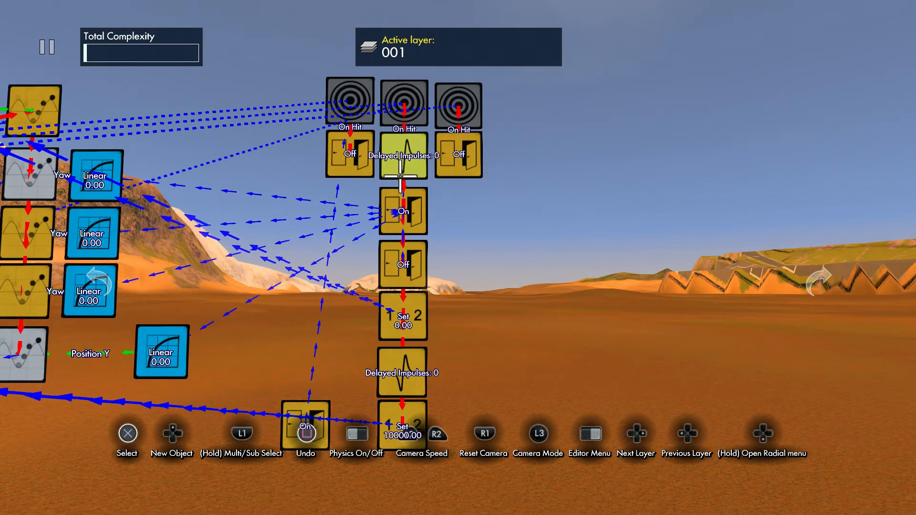
Copy the upper impulse delay filter into the gap and make the lower-left On state event its only event/filter target.
click(403, 155)
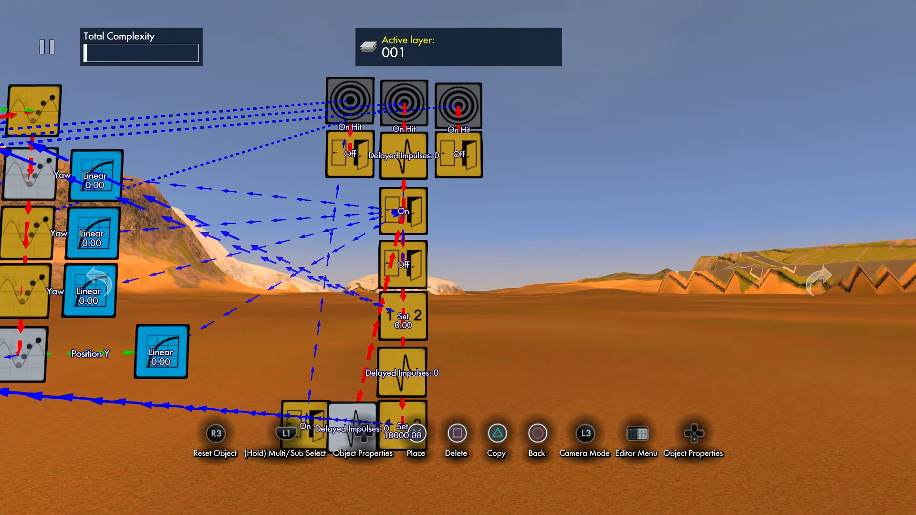
key(Down)
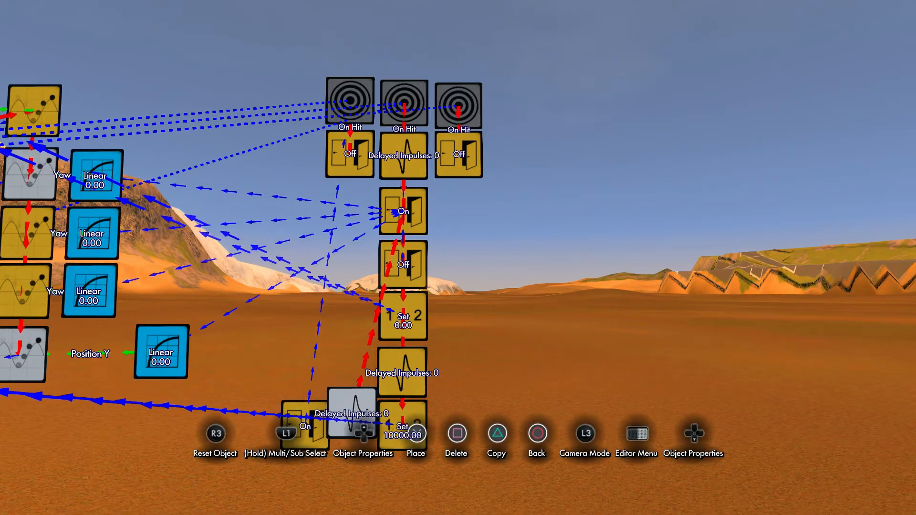
key(Down)
key(Down)
key(Down)
key(Return)
key(Delete)
key(Return)
key(Escape)
Make the copied impulse delay filter the event/filter target of the 10000.00 Set value event.
key(Return)
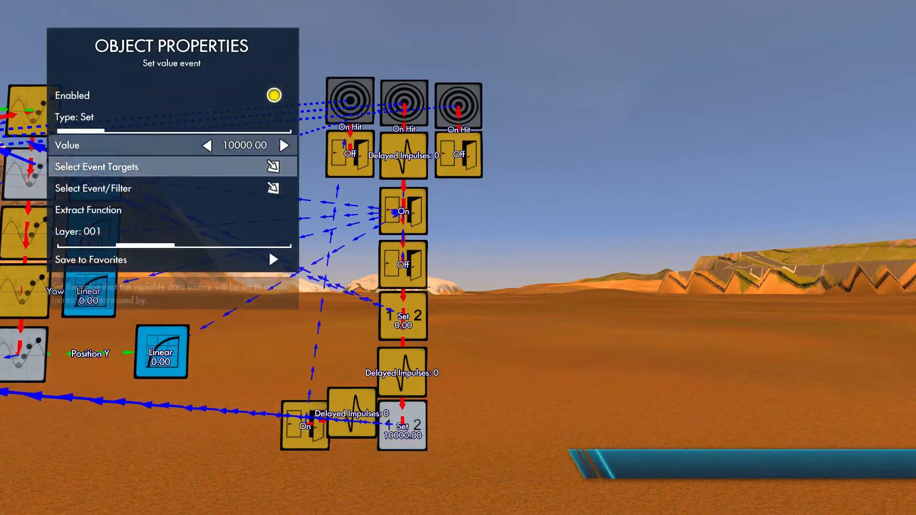
key(Return)
key(Return)
key(Escape)
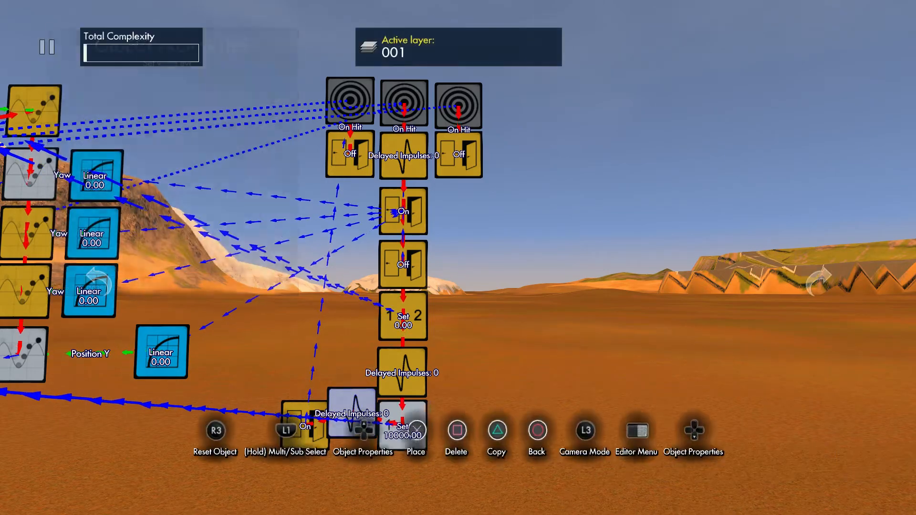
key(Escape)
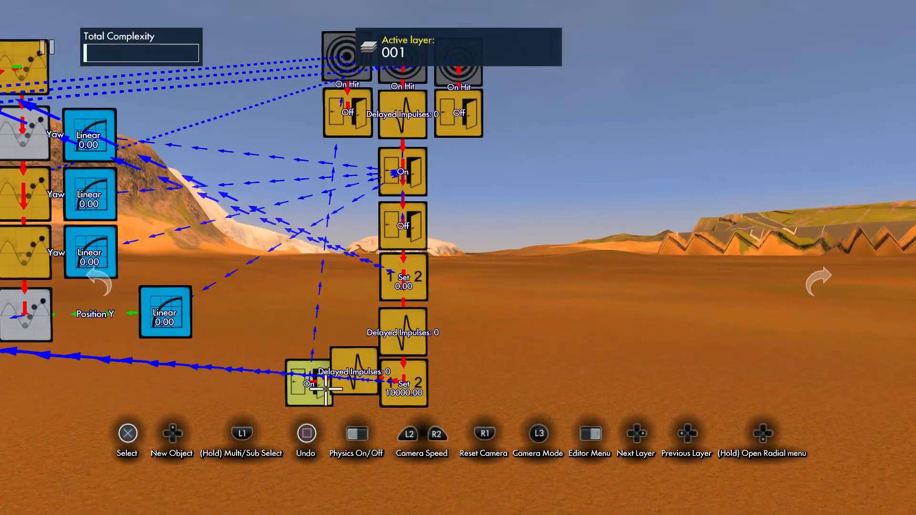
Shift the lower-left On state event and its impulse delay filter slightly left so the blocks no longer overlap.
click(308, 384)
key(Return)
key(Return)
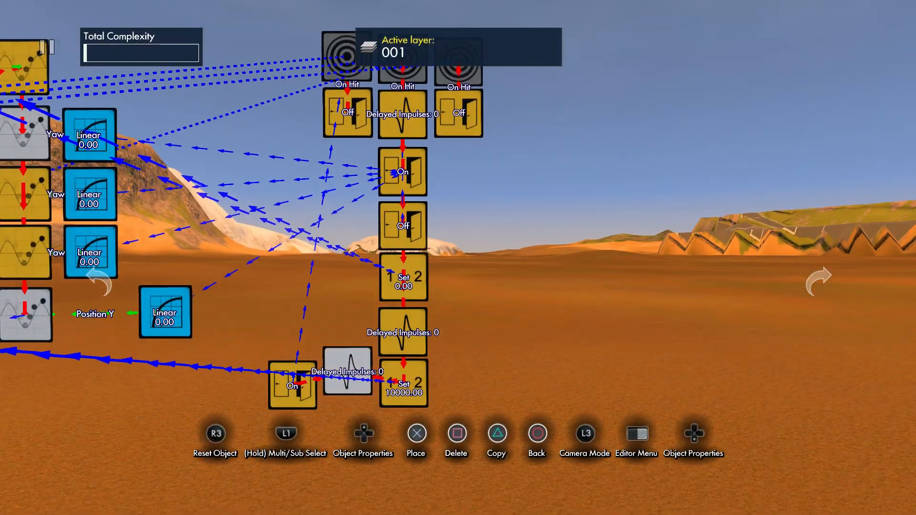
key(Return)
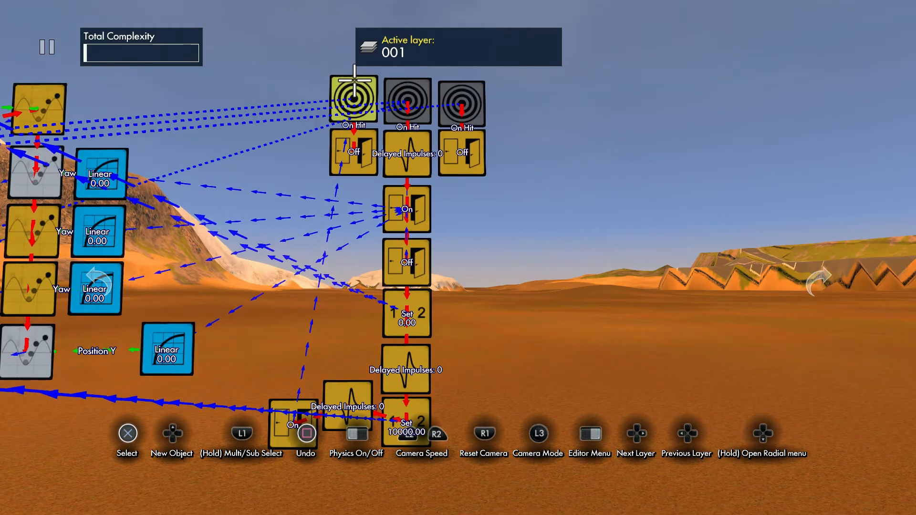
Set the state event below the left hit trigger to Type On and make the middle hit trigger its event target.
click(353, 147)
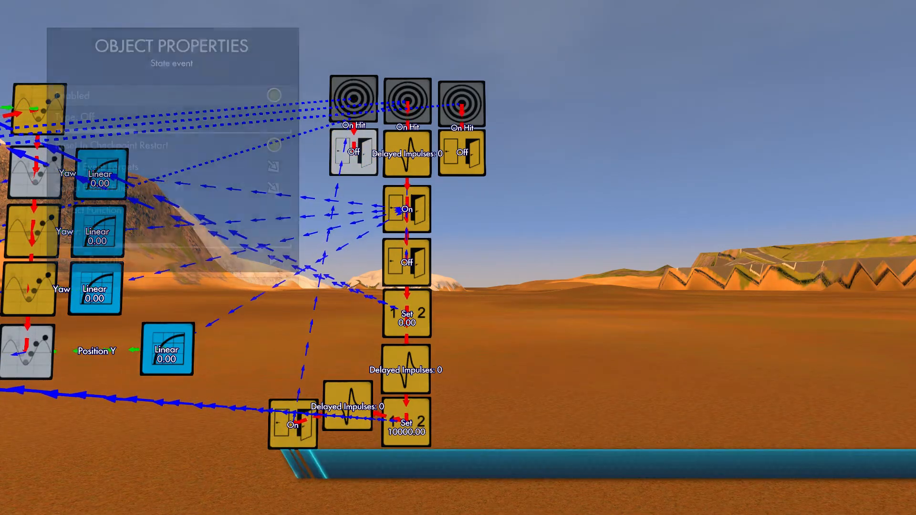
key(Down)
key(Right)
key(Down)
key(Down)
key(Return)
click(409, 101)
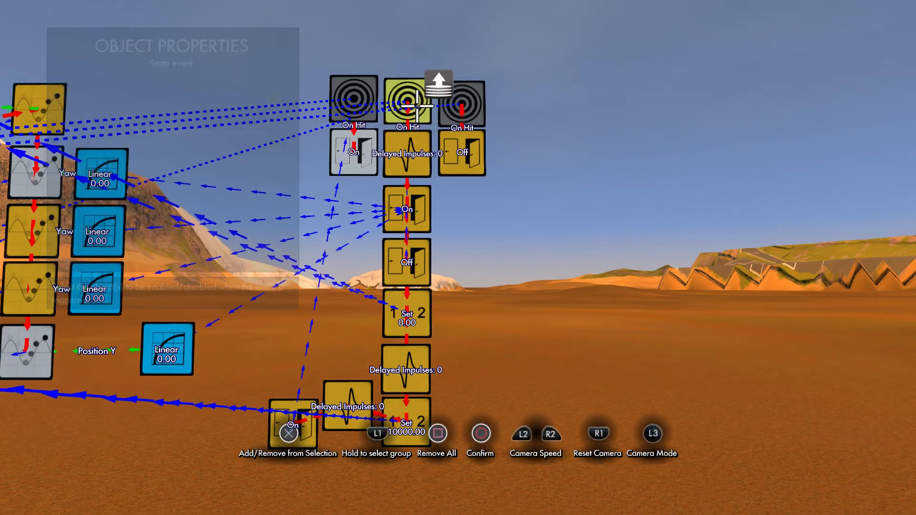
key(Return)
key(Escape)
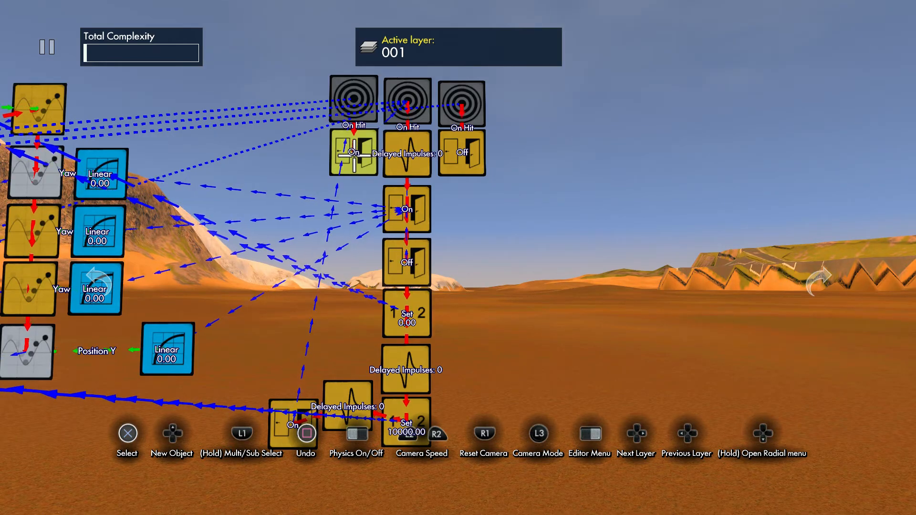
click(353, 154)
key(Escape)
Pick the floating plate as an individual object under Set Hitting Objects 2 for the left hit trigger.
click(354, 99)
key(Up)
key(Down)
key(Down)
key(Down)
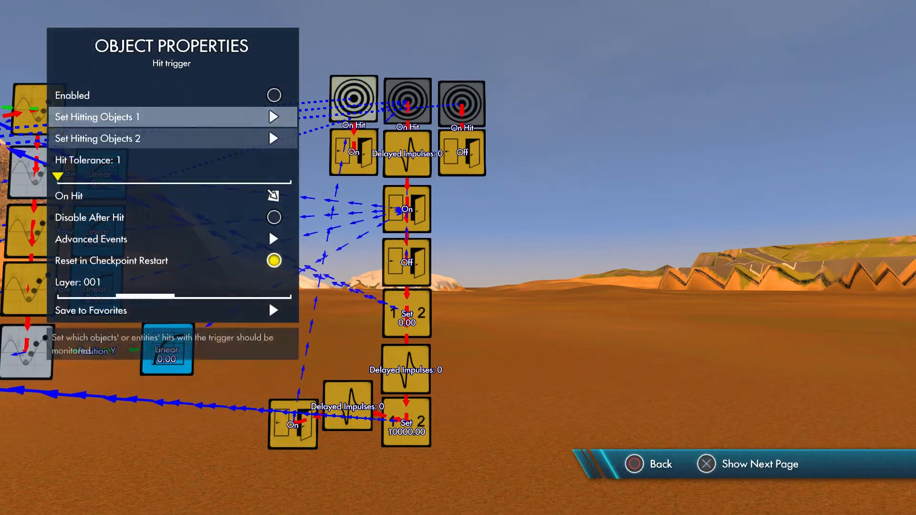
key(Up)
key(Return)
key(Up)
key(Up)
key(Return)
scroll(348, 97, down, 3)
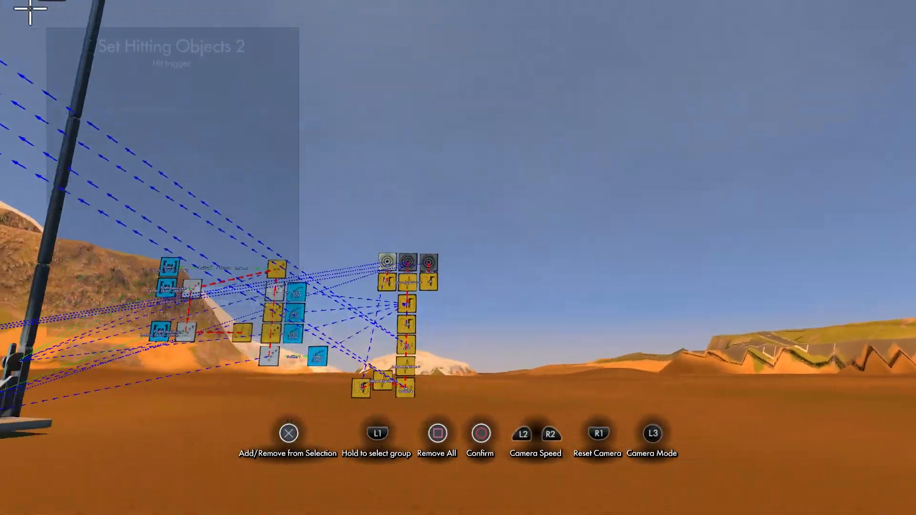
click(271, 179)
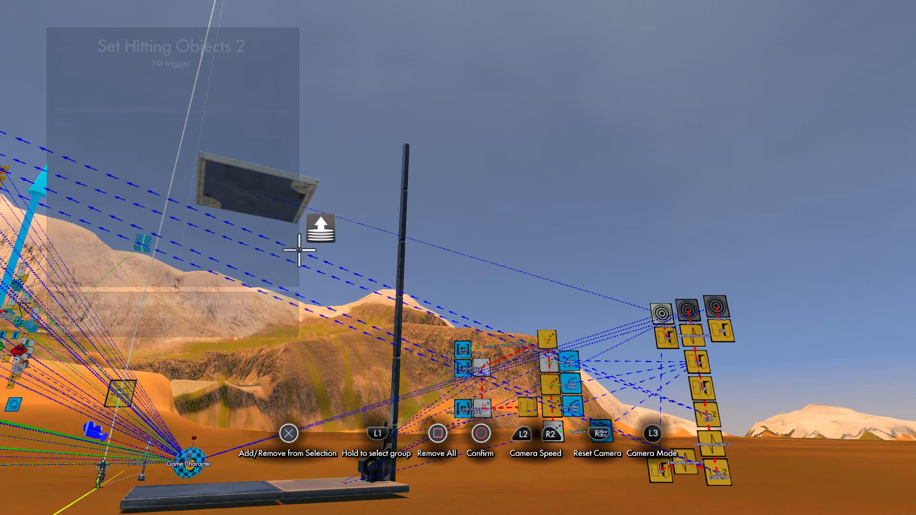
key(Return)
key(Escape)
Check the individual objects picked under Set Hitting Objects 2 for the right hit trigger.
click(718, 313)
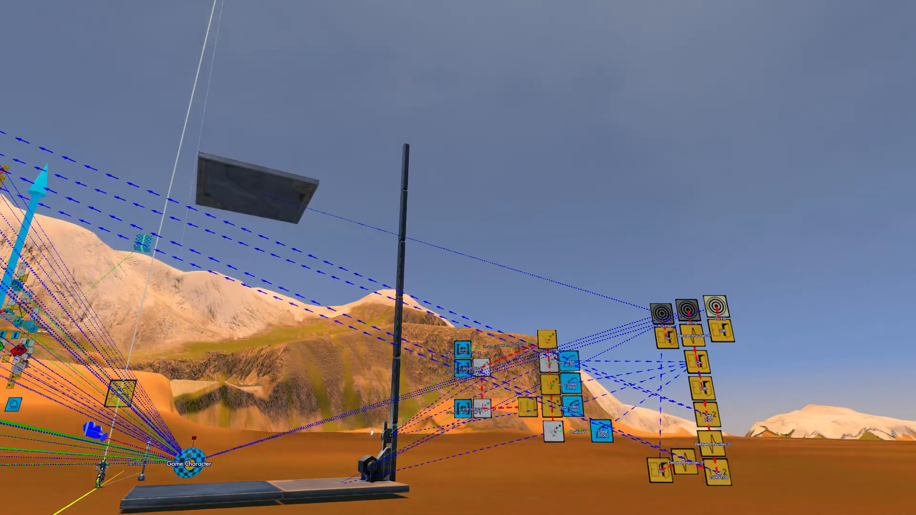
key(Down)
key(Down)
key(Return)
key(Up)
key(Up)
key(Return)
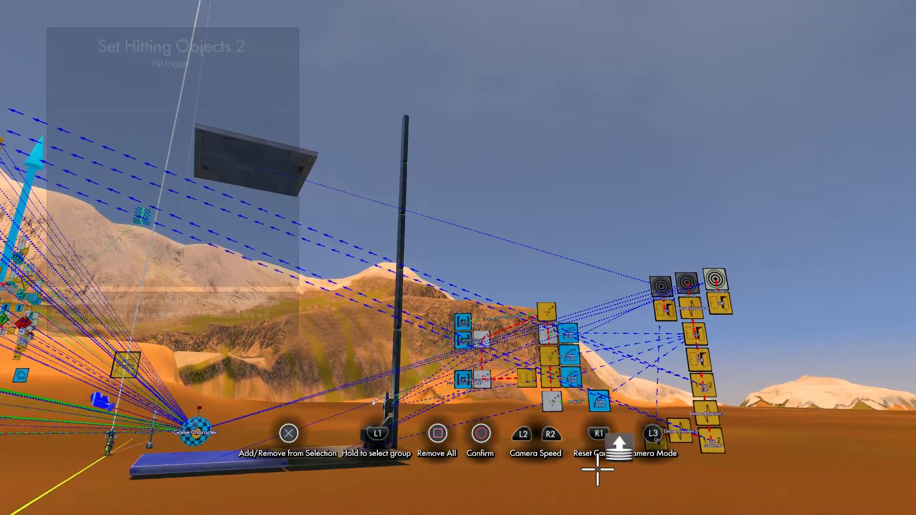
key(Return)
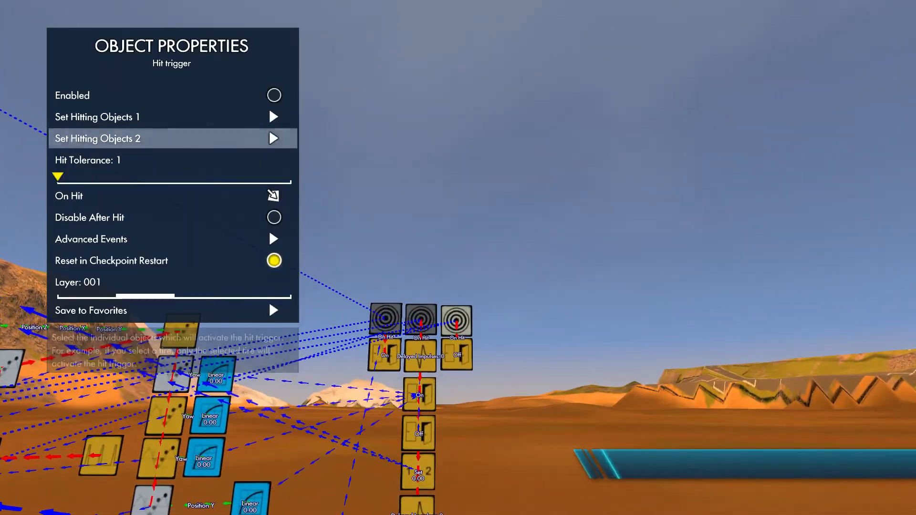
key(Escape)
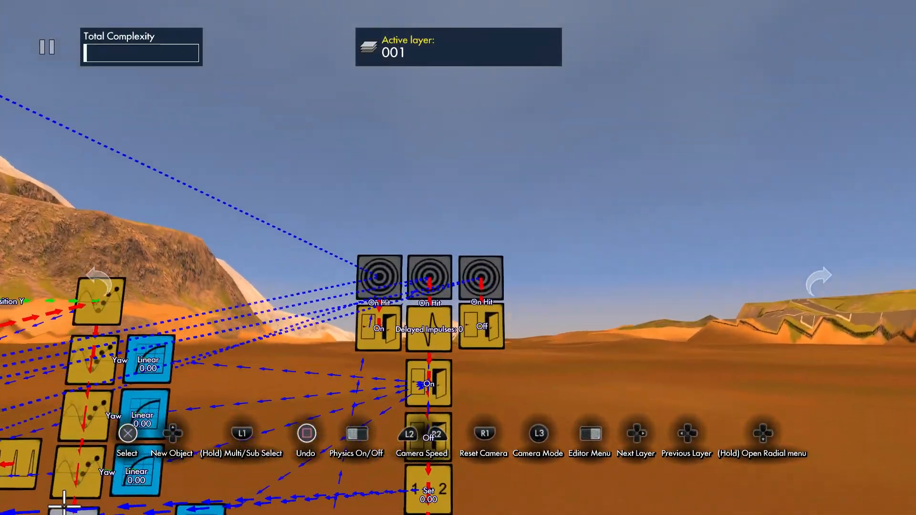
Check the event targets of the On state event below the left hit trigger.
click(405, 324)
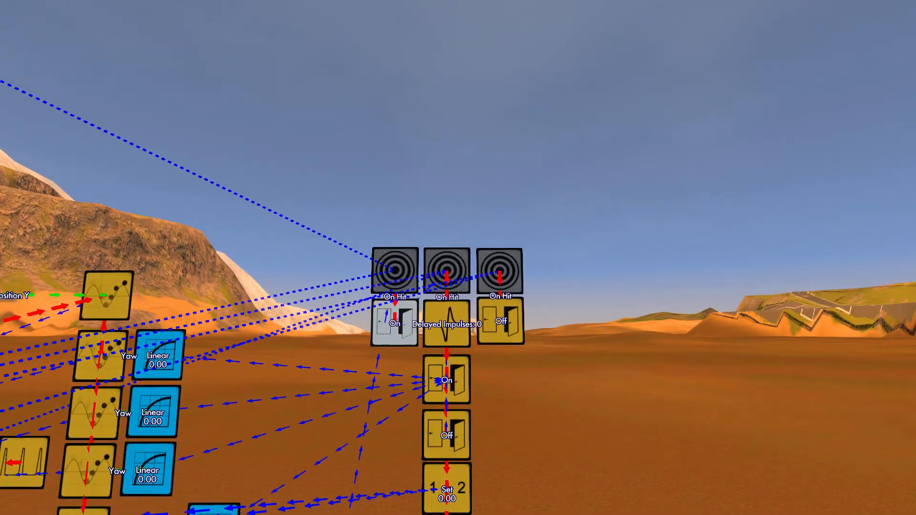
key(Down)
key(Down)
key(Down)
key(Return)
key(Return)
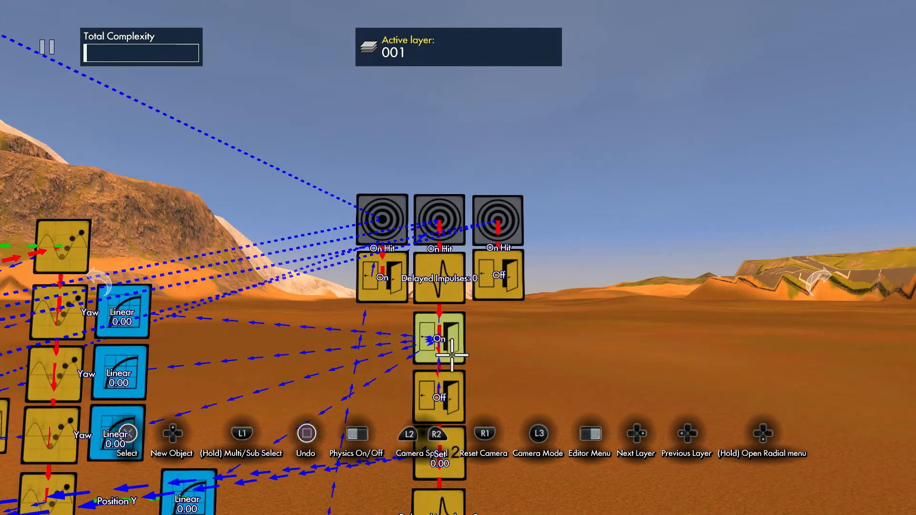
Add the left and right hit triggers to the event targets of the Off state event in the middle column.
click(449, 397)
key(Right)
key(Down)
key(Down)
key(Down)
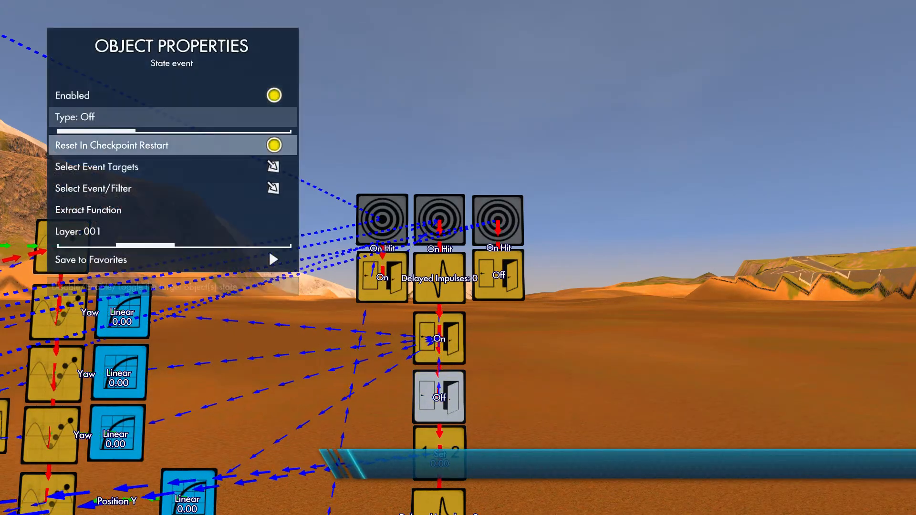
key(Return)
click(397, 231)
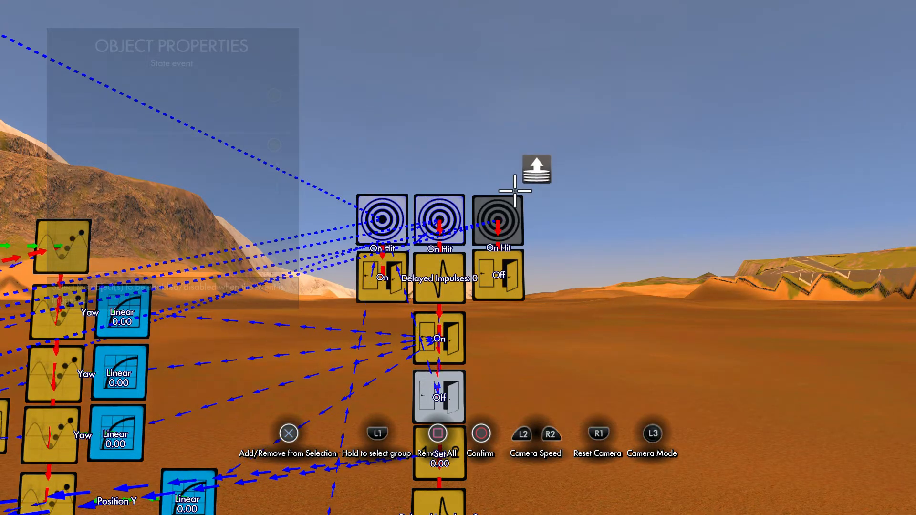
click(508, 215)
key(Escape)
key(Escape)
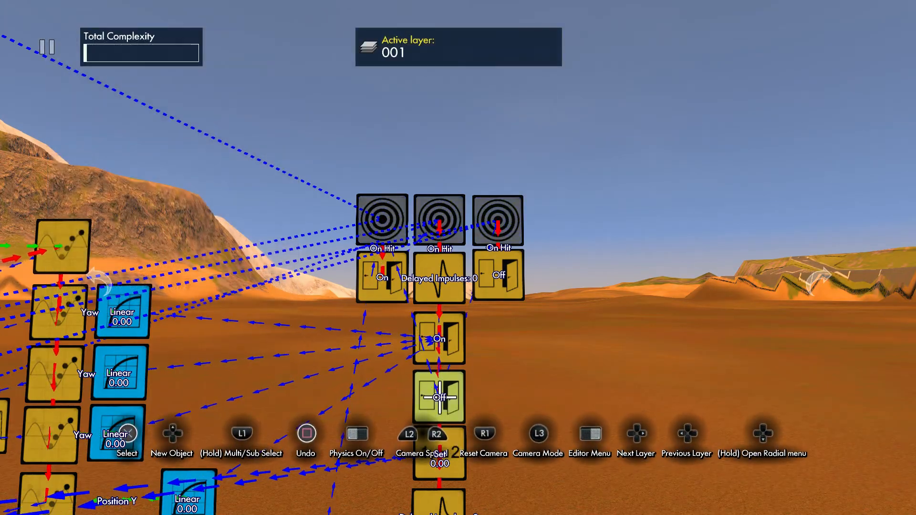
Set the state event below the right hit trigger to Type On and make the middle hit trigger its event target.
scroll(466, 496, down, 3)
scroll(483, 9, up, 3)
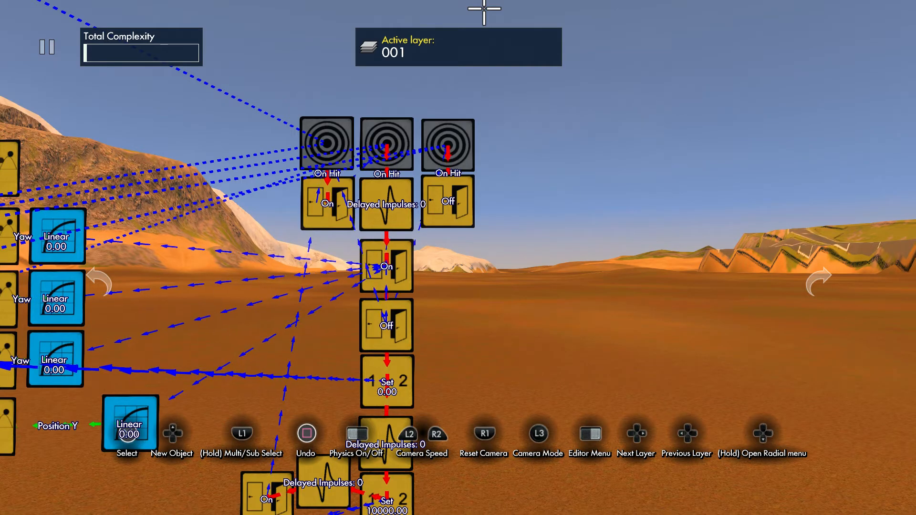
scroll(485, 50, down, 2)
scroll(487, 91, up, 1)
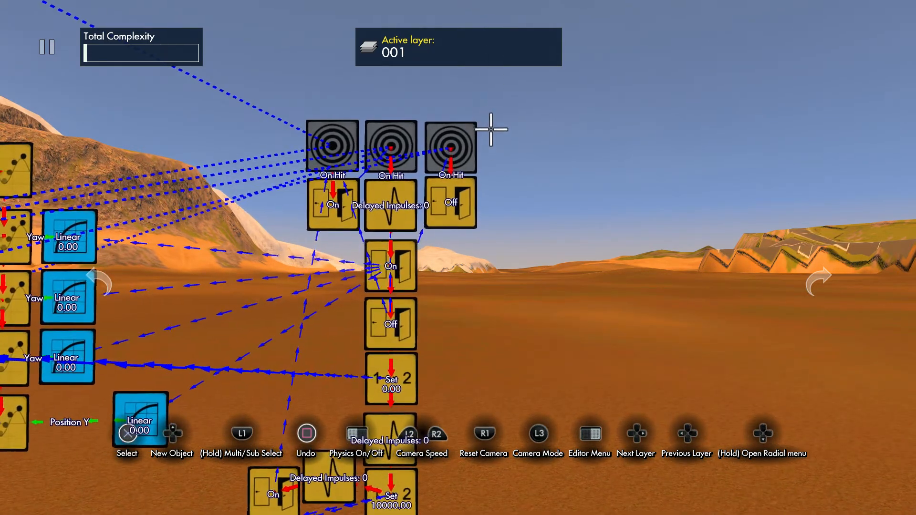
click(459, 200)
key(Down)
key(Right)
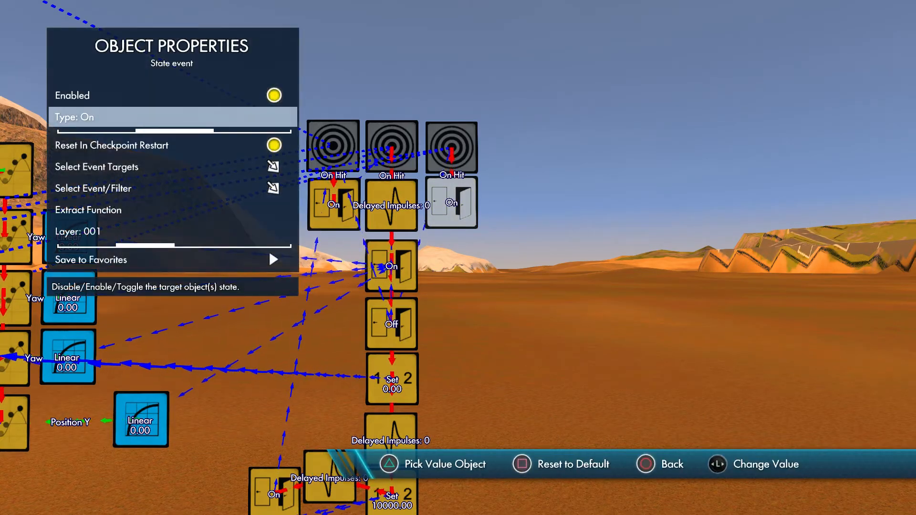
key(Down)
key(Down)
key(Return)
key(Return)
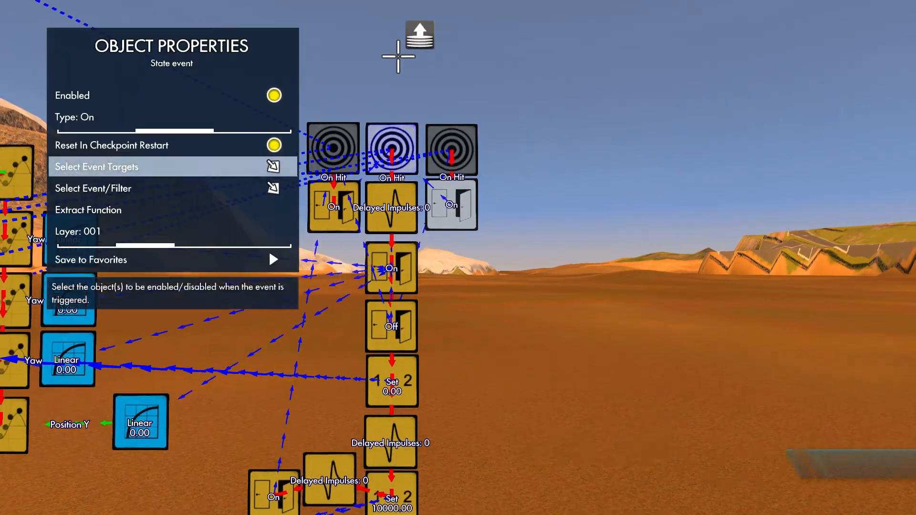
key(Escape)
scroll(578, 310, down, 2)
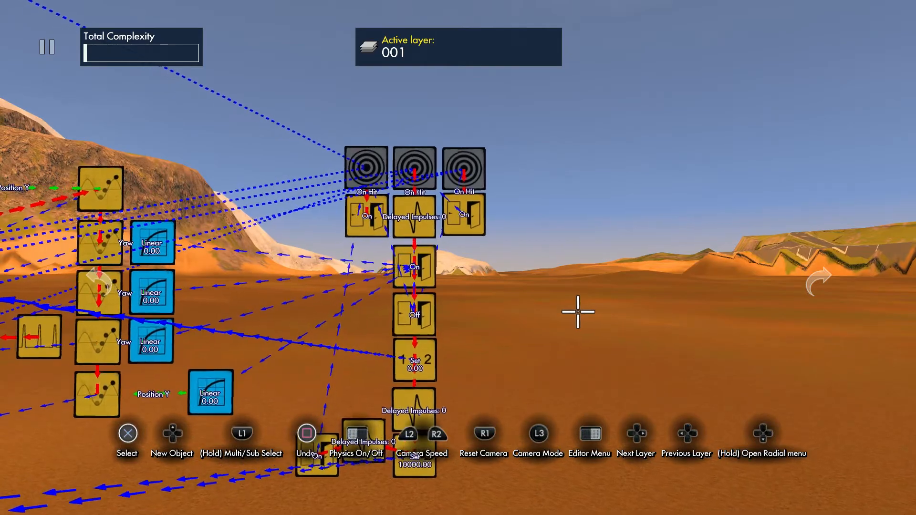
Add the right hit trigger to the event targets of the On state event beside the Set 10000.00 event.
scroll(570, 311, up, 2)
scroll(558, 435, up, 2)
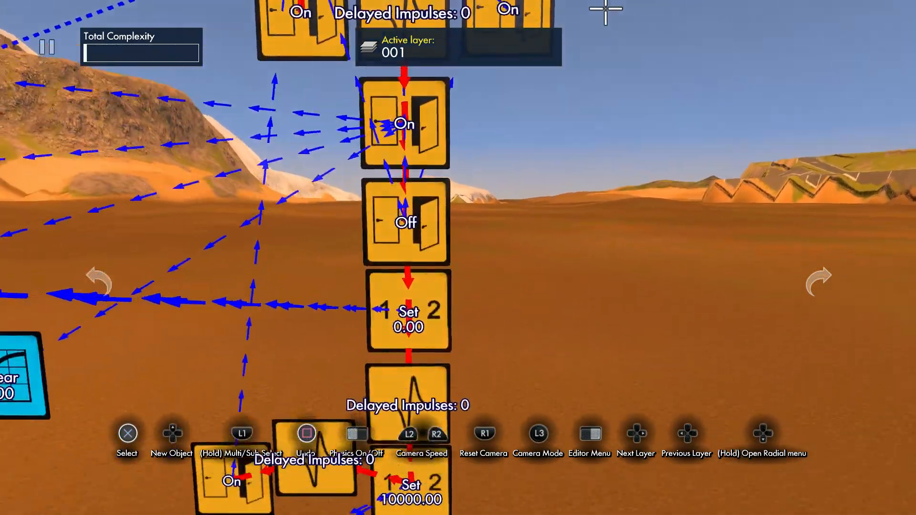
scroll(606, 10, down, 3)
scroll(573, 490, up, 2)
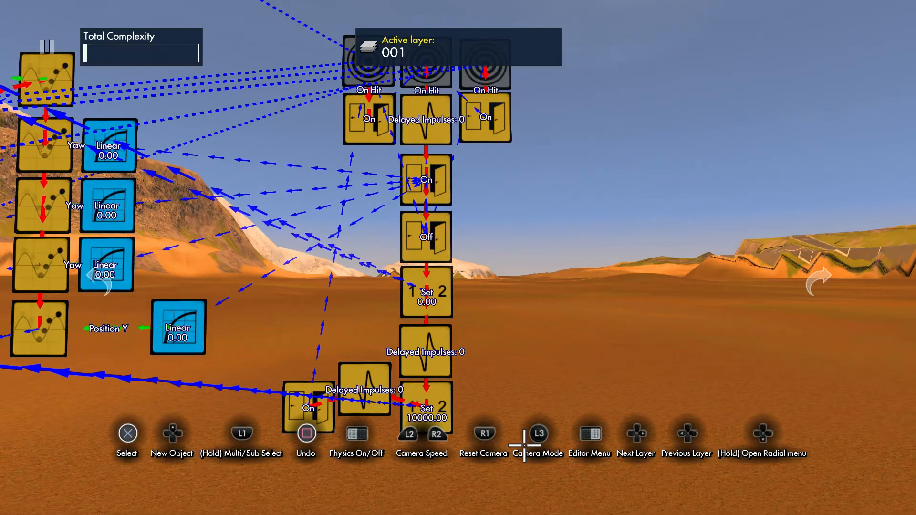
scroll(535, 95, down, 2)
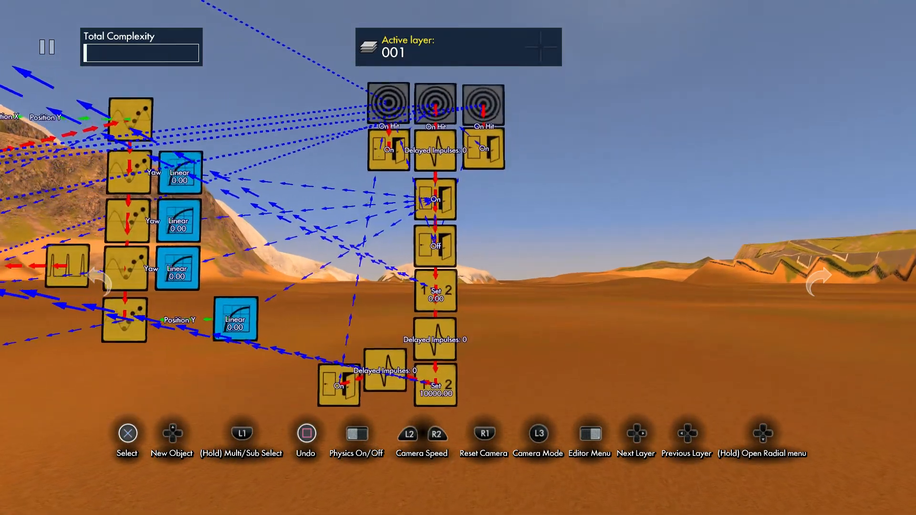
scroll(541, 47, up, 1)
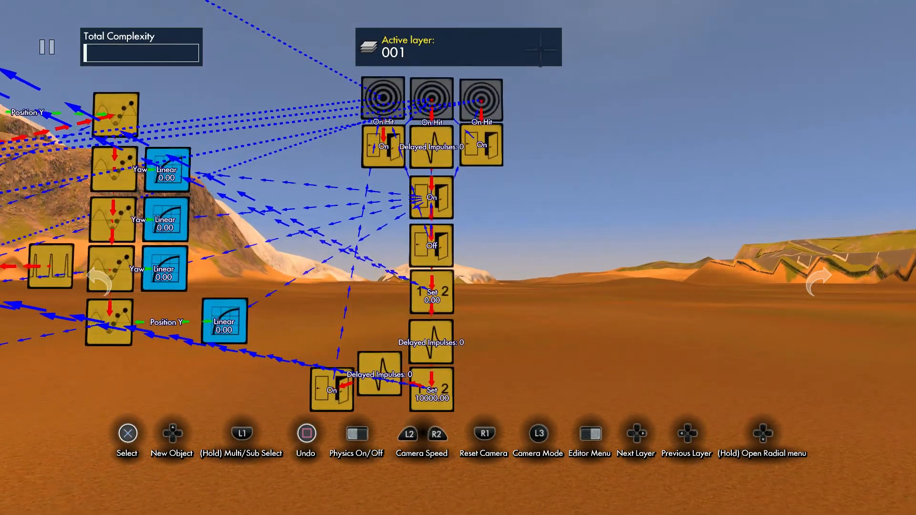
click(334, 379)
key(Down)
key(Return)
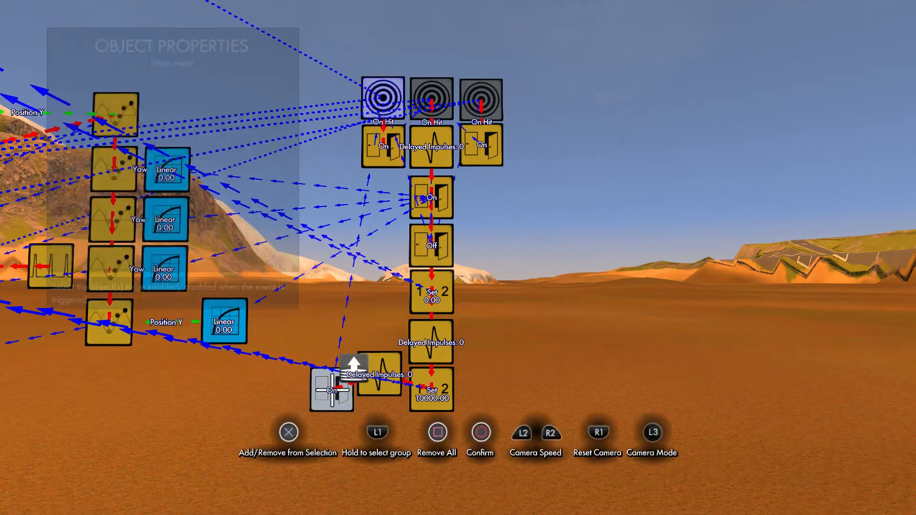
click(495, 101)
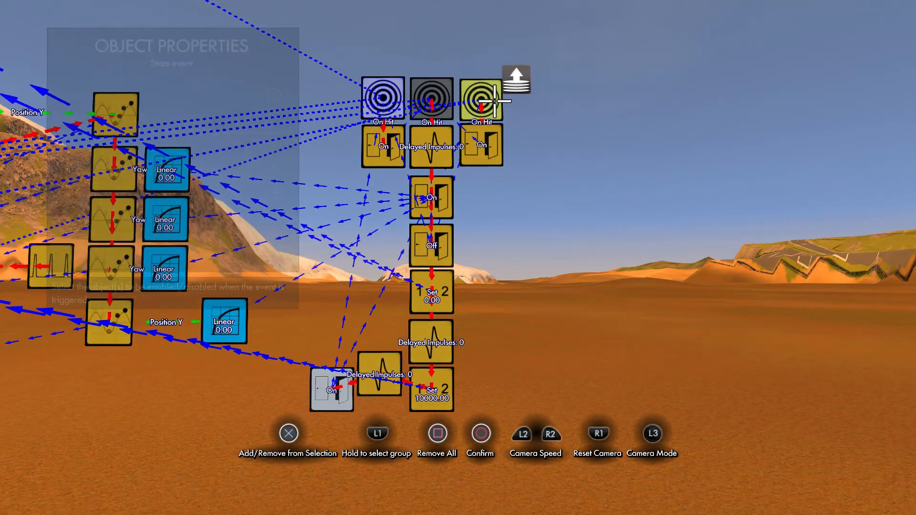
key(Escape)
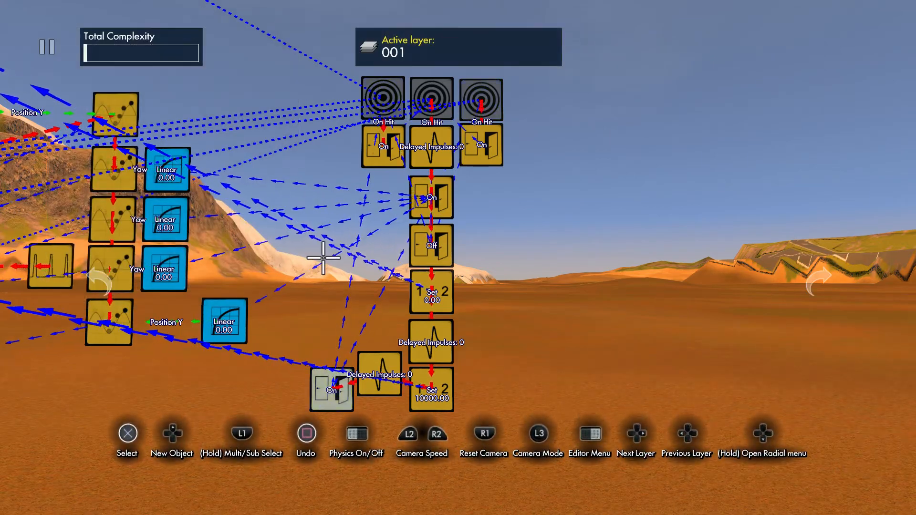
key(Escape)
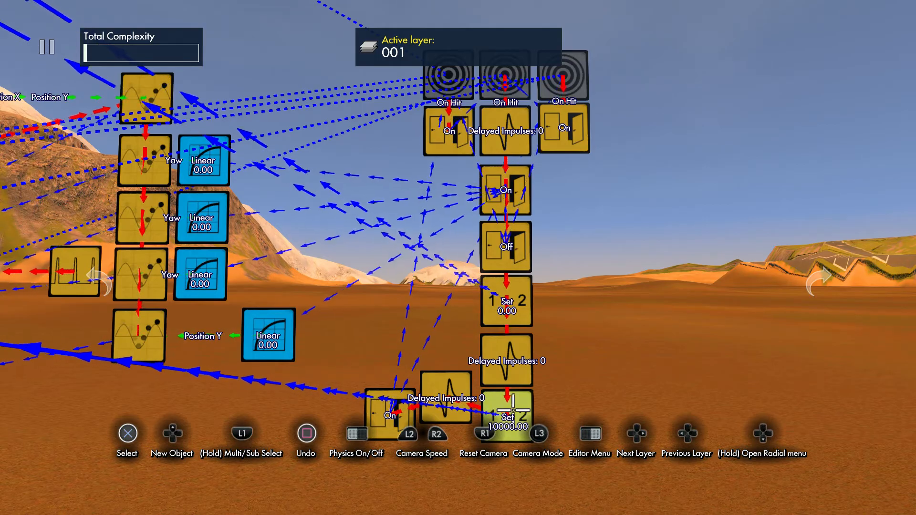
Add a new state event on the outer side of the Set 10000.00 event, below the middle hit trigger.
key(Up)
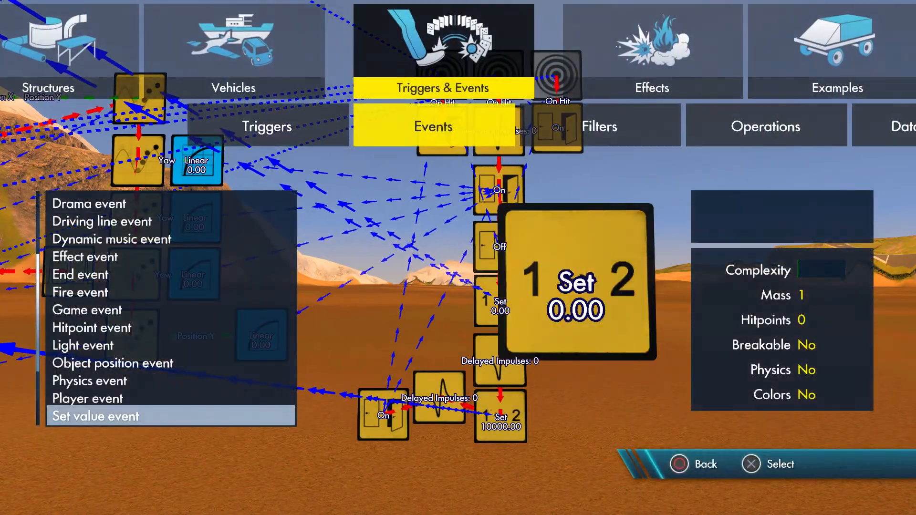
key(Down)
key(Down)
key(Down)
key(Return)
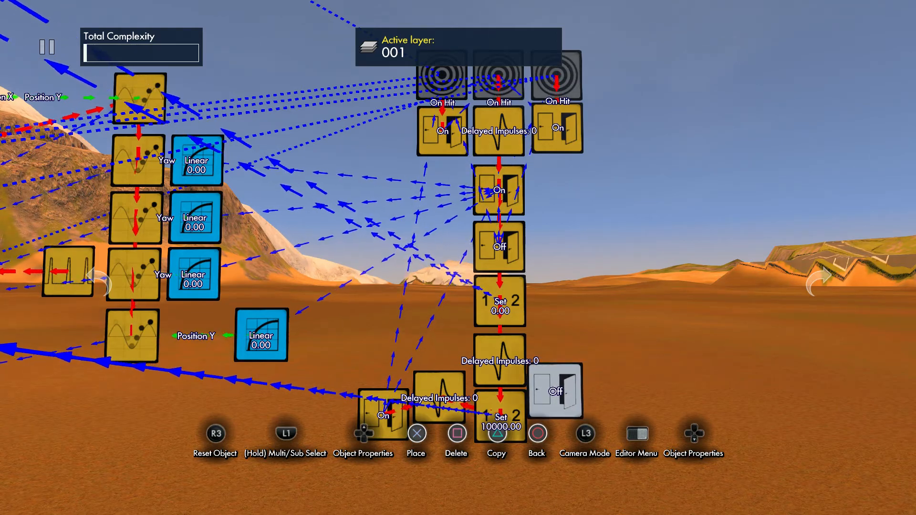
Set the new state event to Type On and pick the Yaw and Position Y Linear objects as its event targets.
key(Up)
key(Down)
key(Right)
key(Down)
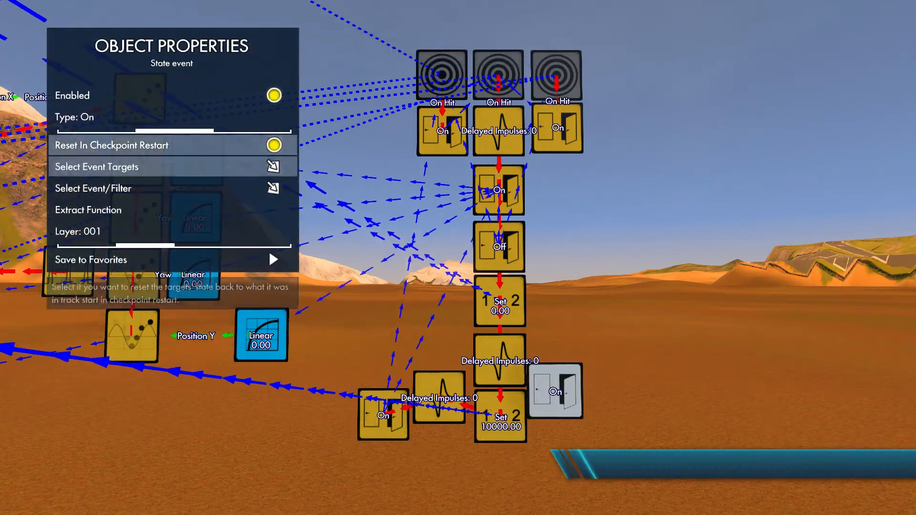
key(Down)
key(Return)
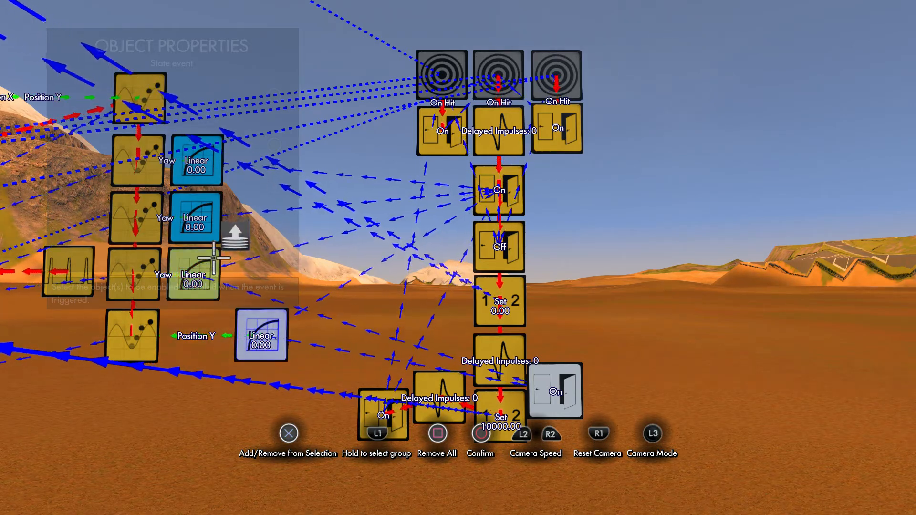
key(Return)
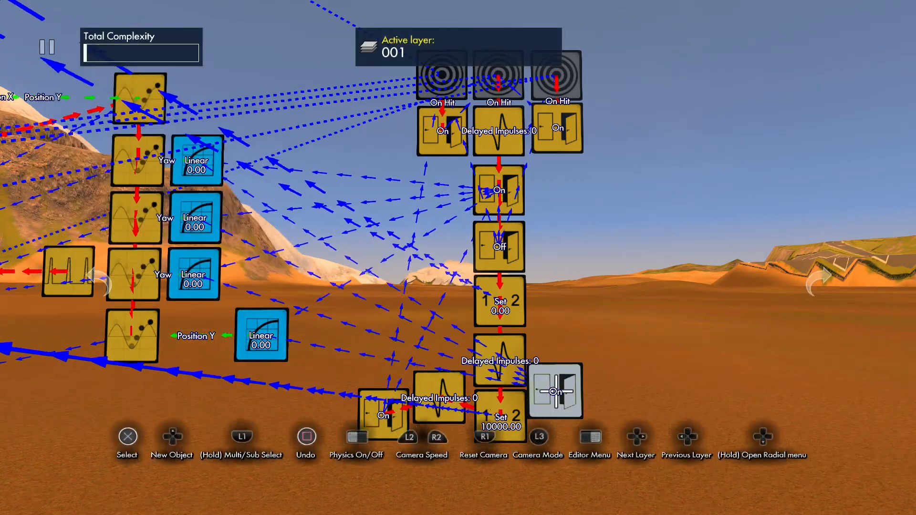
Switch the new state event's Type to Off.
key(Left)
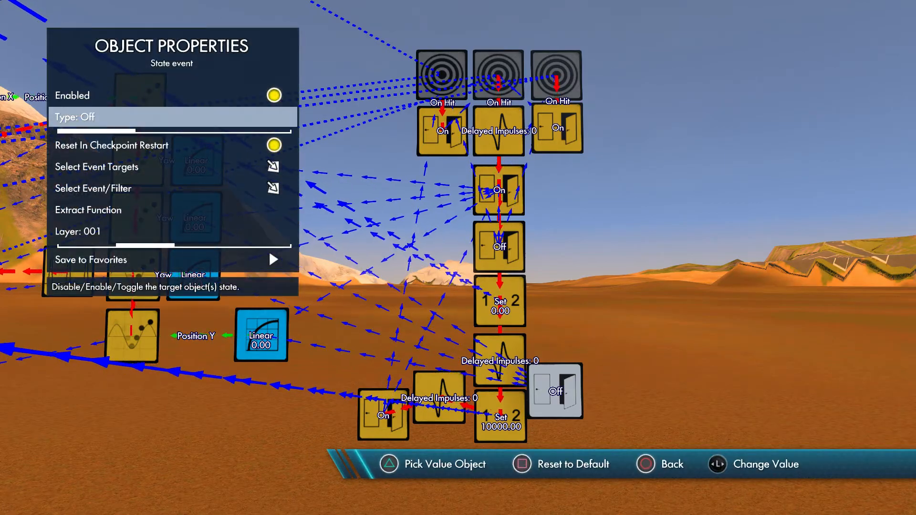
key(Escape)
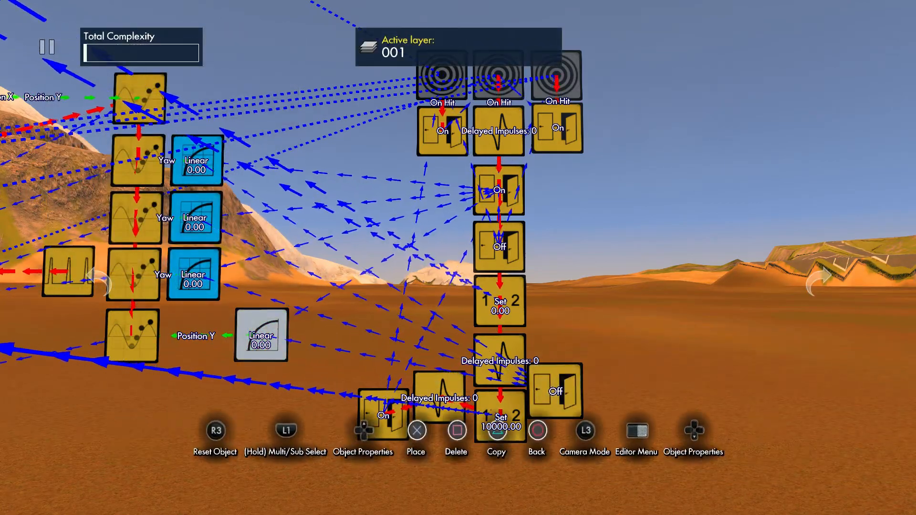
click(286, 356)
key(Escape)
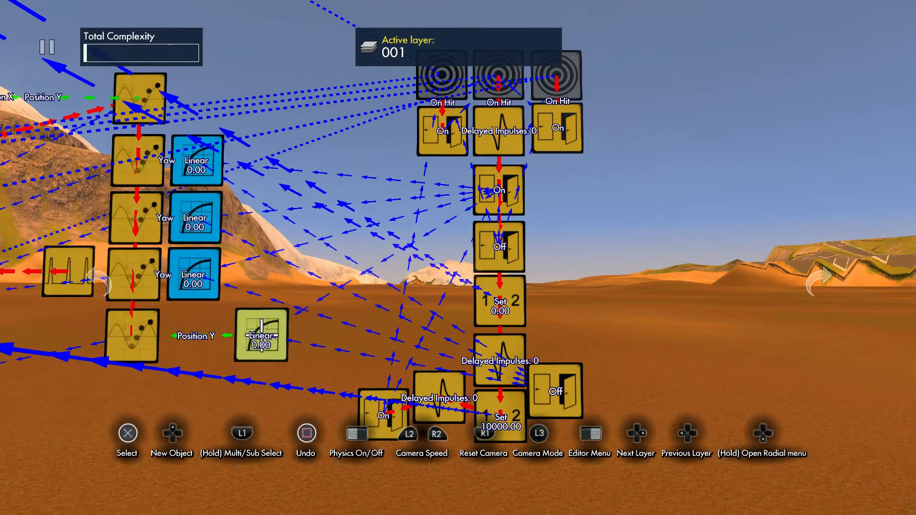
Make the delay filter below the Set 0.00 event trigger the new Off state event instead of the Set 10000.00 event.
click(498, 361)
key(Down)
key(Down)
key(Down)
key(Return)
click(562, 381)
click(537, 379)
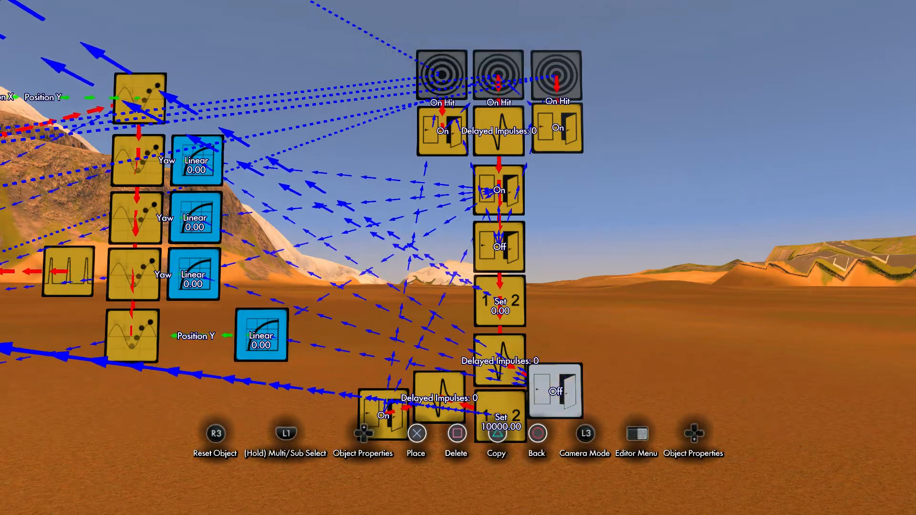
Select the Set 10000.00 event as the event triggered by the new Off state event.
key(Up)
key(Down)
key(Down)
key(Down)
key(Down)
key(Return)
click(506, 408)
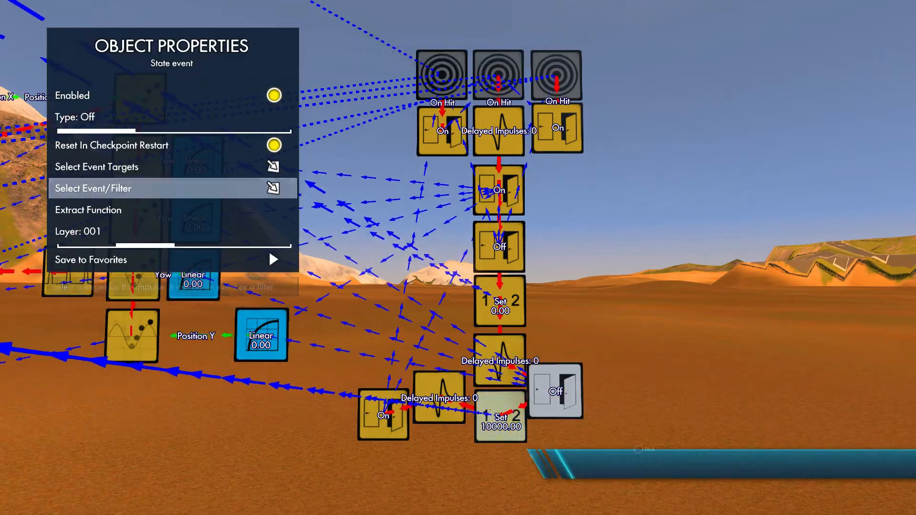
key(Escape)
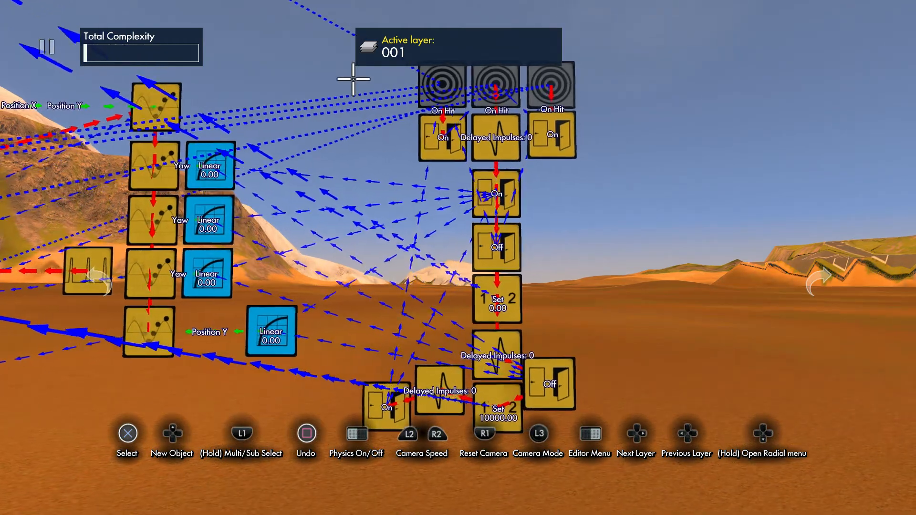
Place a new sound event to the right of the On and Off state events in the middle column.
key(Up)
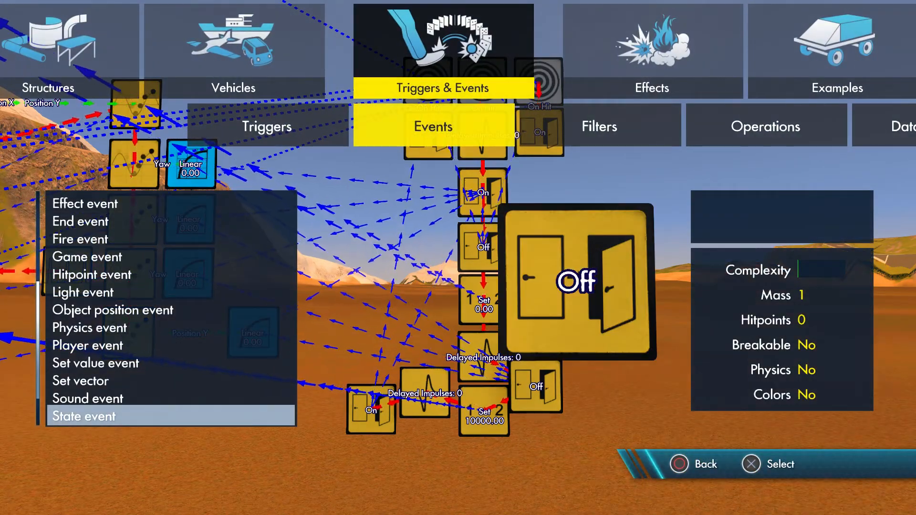
key(Down)
key(Down)
key(Down)
key(Down)
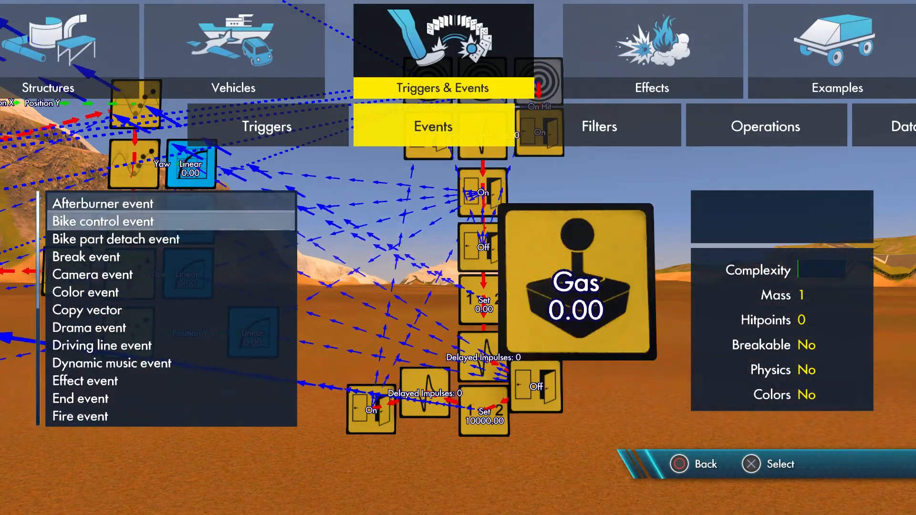
key(Down)
key(Down)
key(Down)
key(Down)
key(Down)
key(Down)
key(Down)
key(Down)
key(Down)
key(Down)
key(Down)
key(Down)
key(Down)
key(Down)
key(Down)
key(Down)
key(Down)
key(Down)
key(Down)
key(Down)
key(Return)
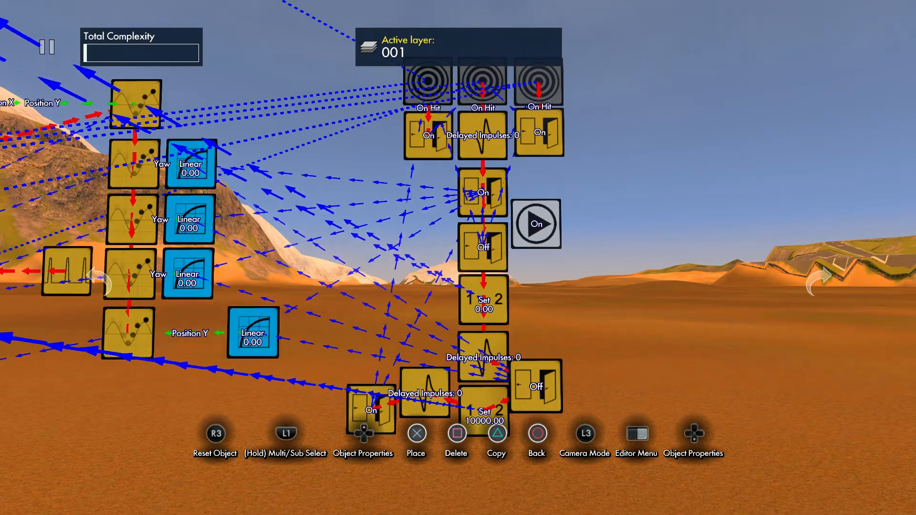
key(Return)
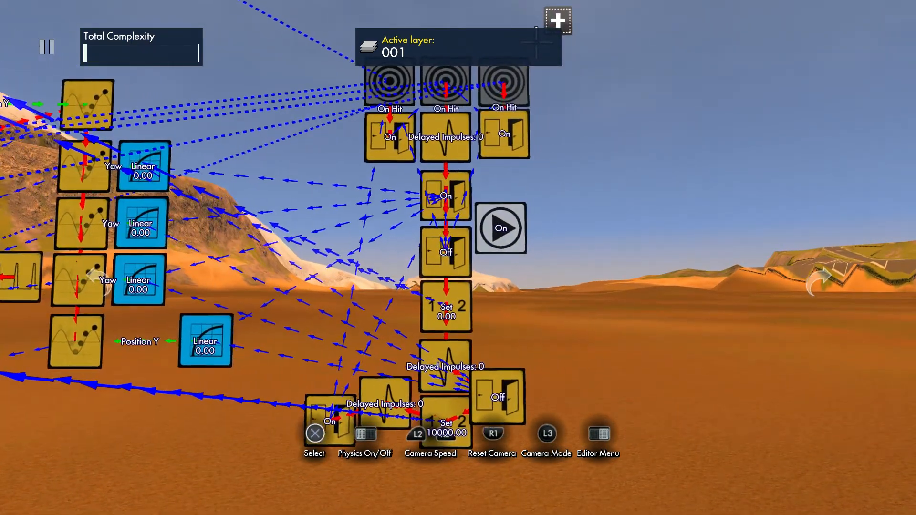
Copy the sound event farther to the right and set the copy's Type to Off.
key(Return)
key(c)
key(Right)
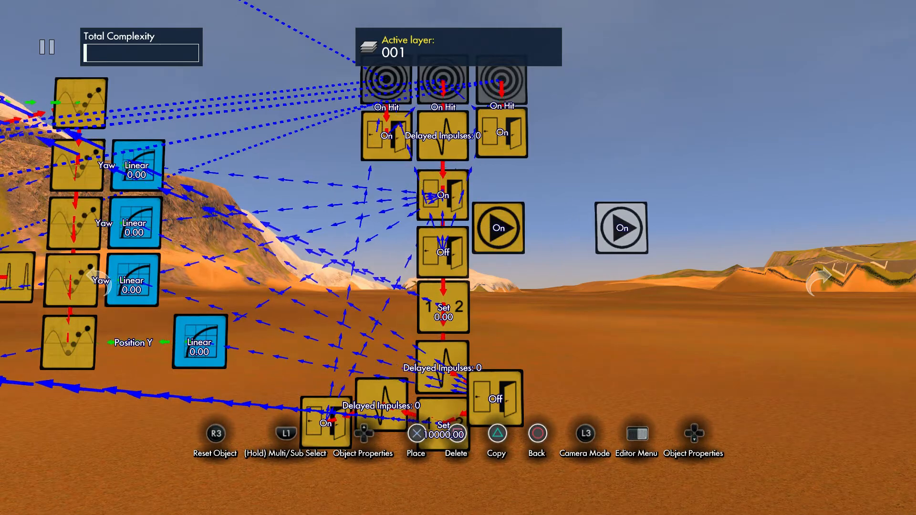
key(Return)
key(Return)
key(Right)
key(Escape)
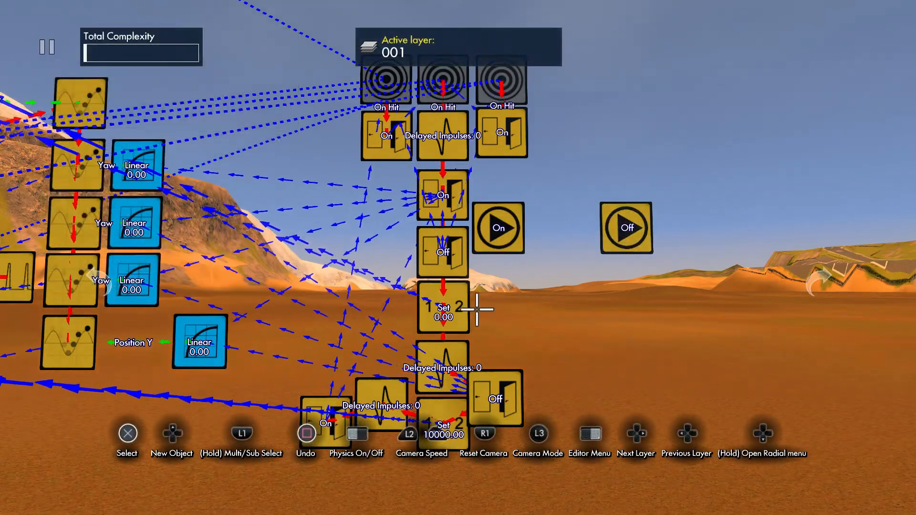
Copy the delay filter below the Set 0.00 event and place the copy between the On and Off sound events.
key(Return)
key(c)
key(Up)
key(Right)
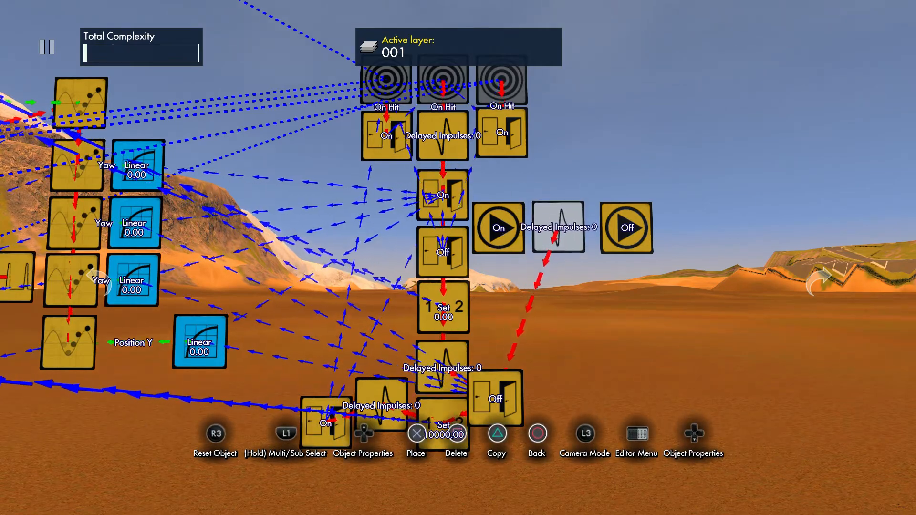
key(Return)
Make the copied delay filter trigger the Off sound event instead of the Off state event.
key(Return)
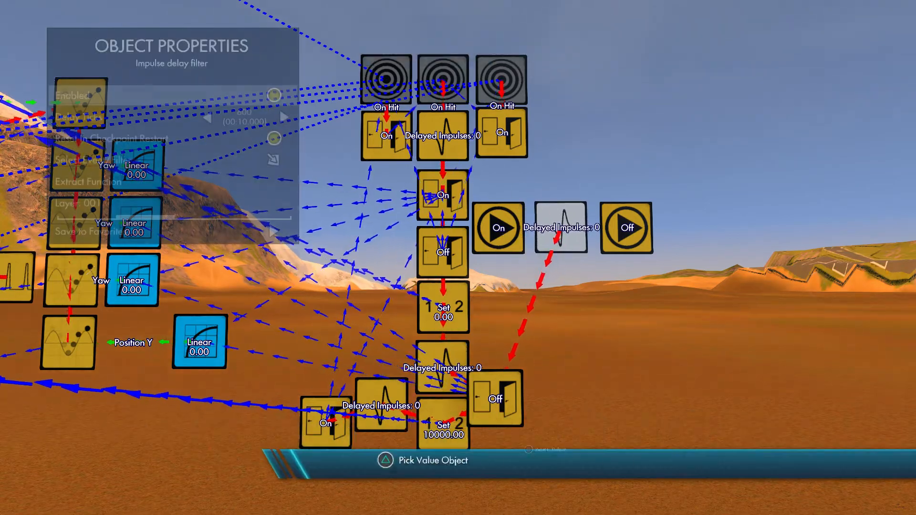
key(Down)
key(Return)
key(Return)
key(Escape)
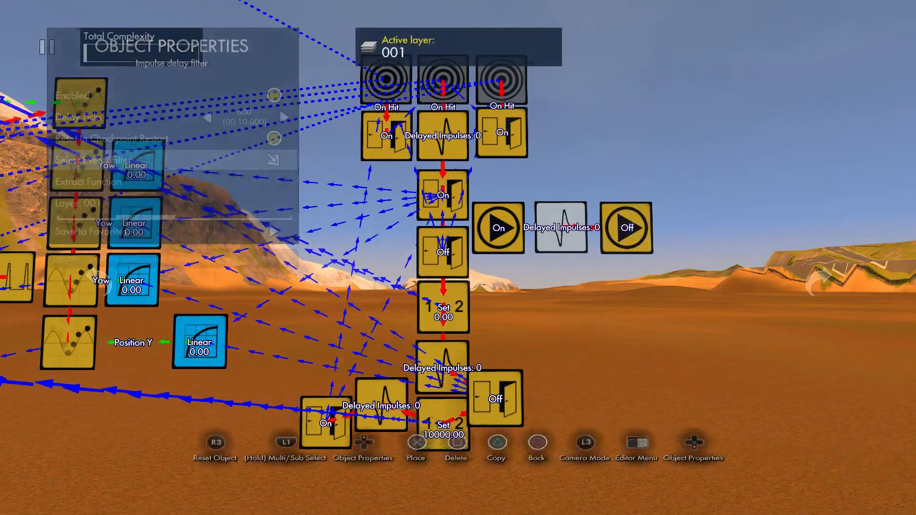
Make the On sound event trigger the copied delay filter, and raise the filter slightly above the two sound events.
key(Return)
key(Return)
key(Up)
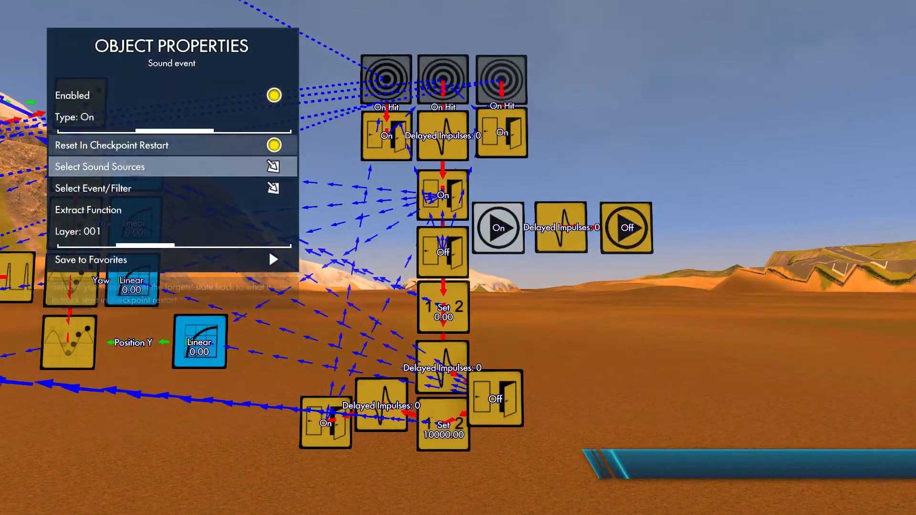
key(Down)
key(Return)
key(Escape)
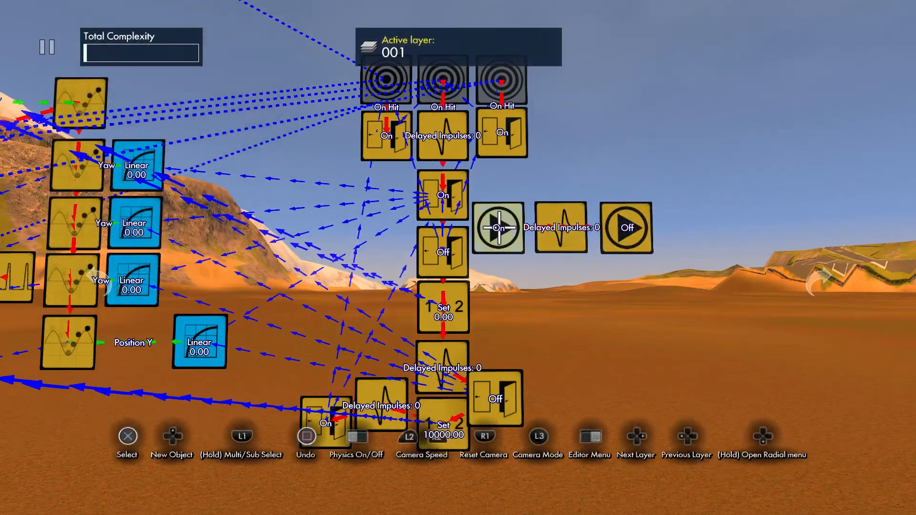
click(557, 224)
click(562, 206)
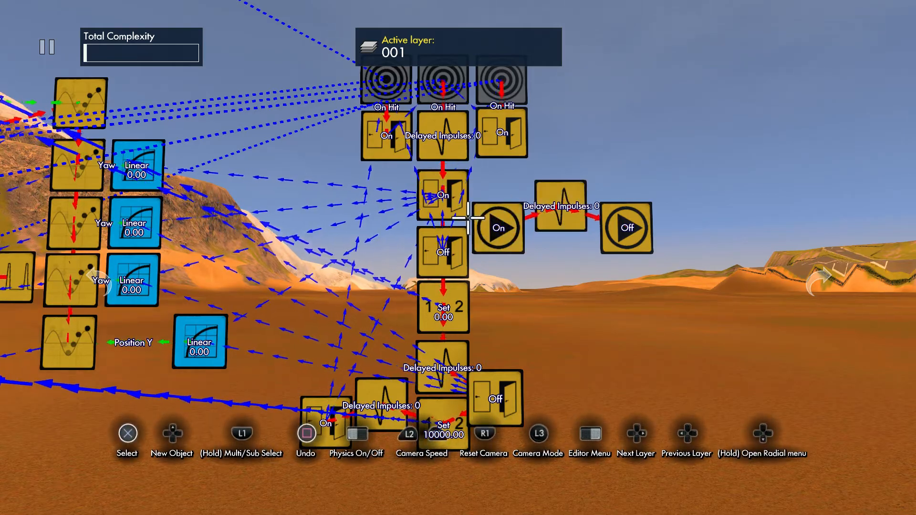
Add an impulse splitter and place it beside the On and Off state events of the centre column.
click(455, 205)
key(Escape)
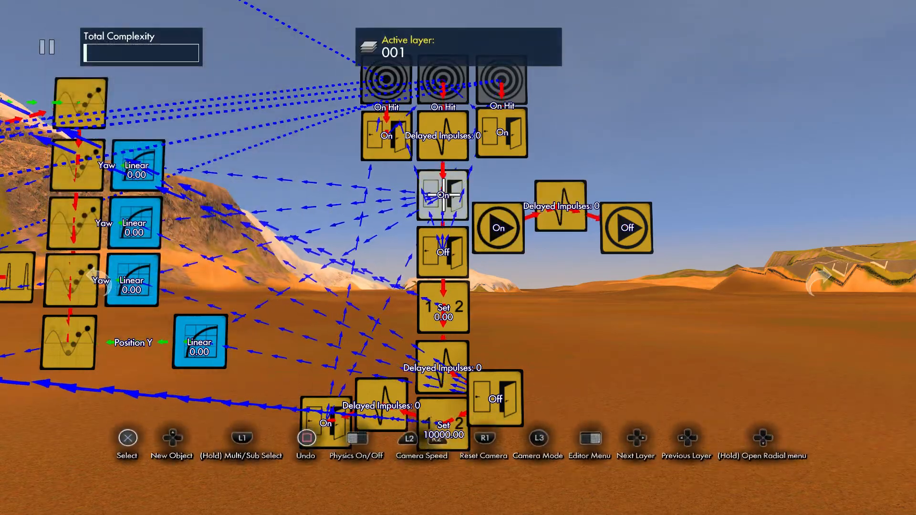
key(Up)
key(Right)
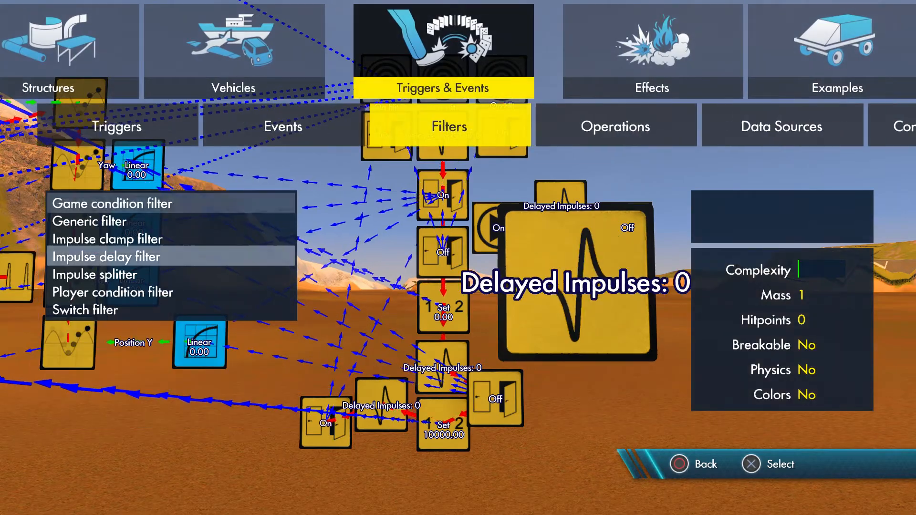
key(Up)
key(Down)
key(Down)
key(Return)
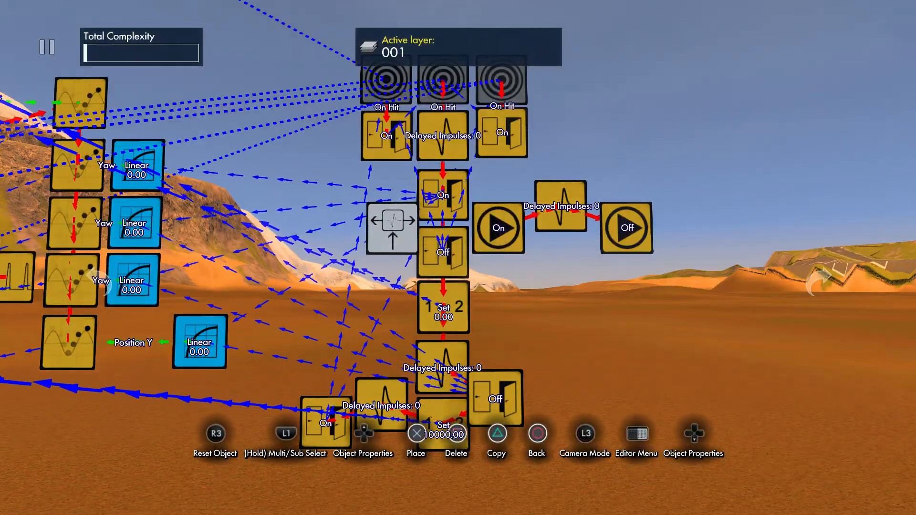
key(Return)
Make the On state event above the Off state event trigger the impulse splitter instead of the Off event.
key(Return)
key(Up)
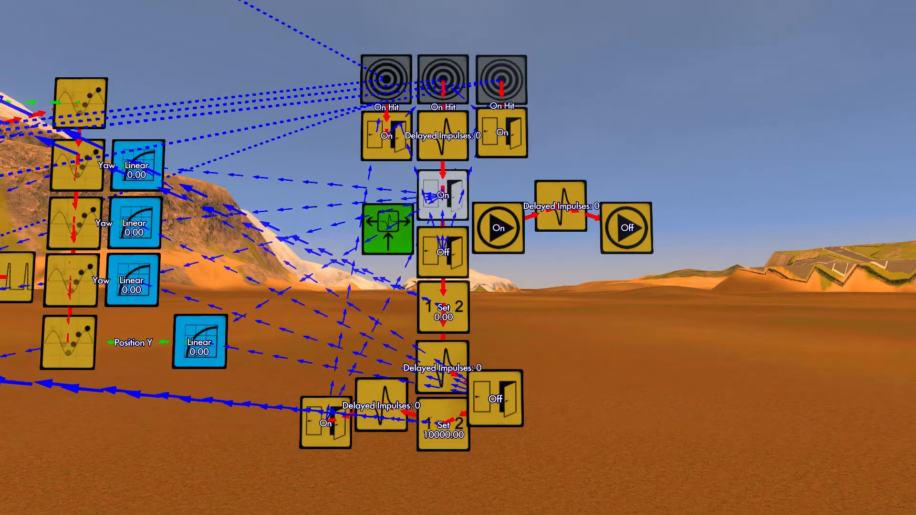
key(Down)
key(Down)
key(Down)
key(Return)
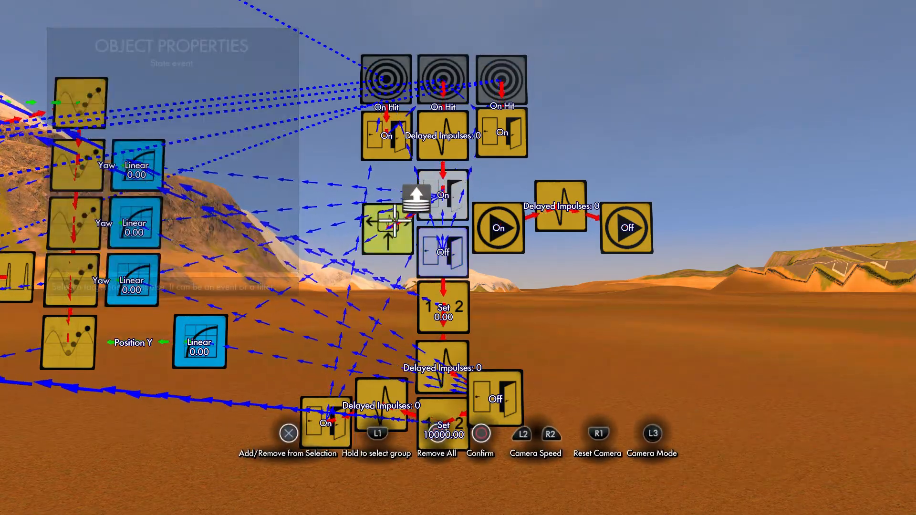
key(Escape)
Make the impulse splitter trigger the Off state event and the first On sound event, and raise the splitter slightly.
key(Return)
key(Return)
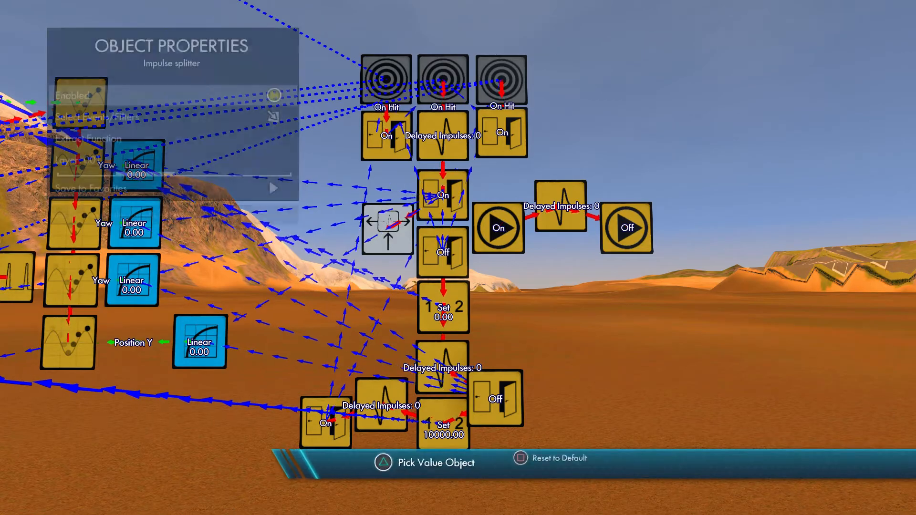
key(Return)
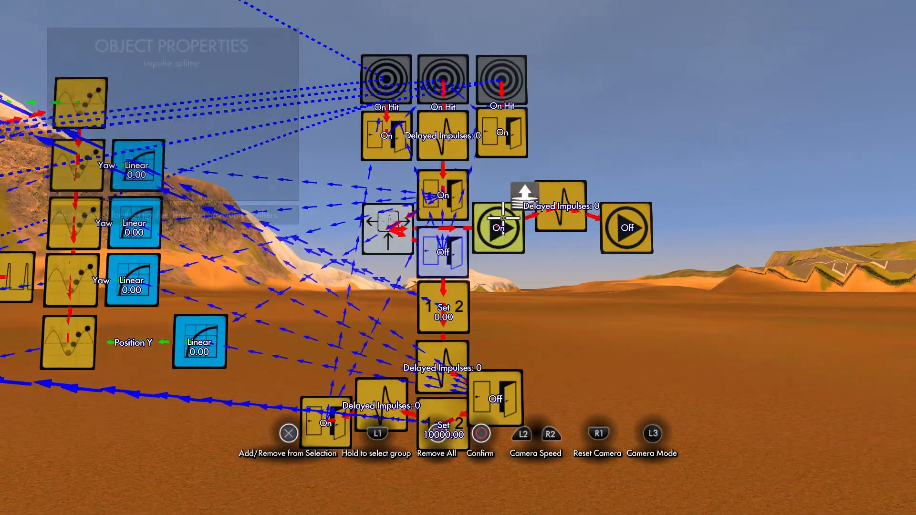
key(Return)
key(Escape)
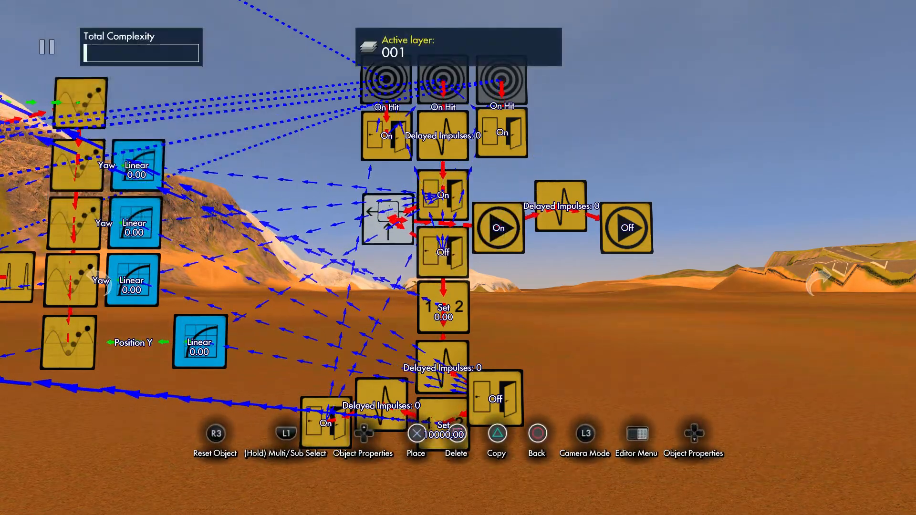
key(Return)
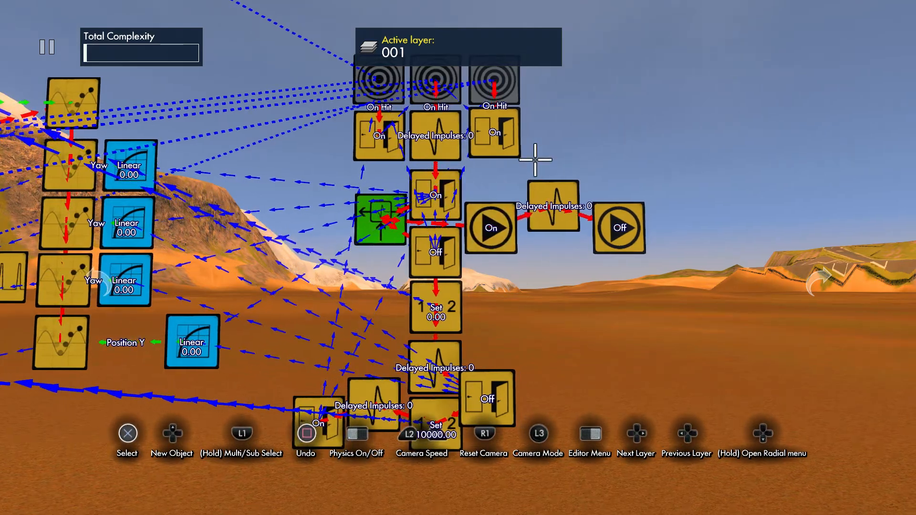
Copy the Off sound event to its right side and set the copy's Type to On.
key(Return)
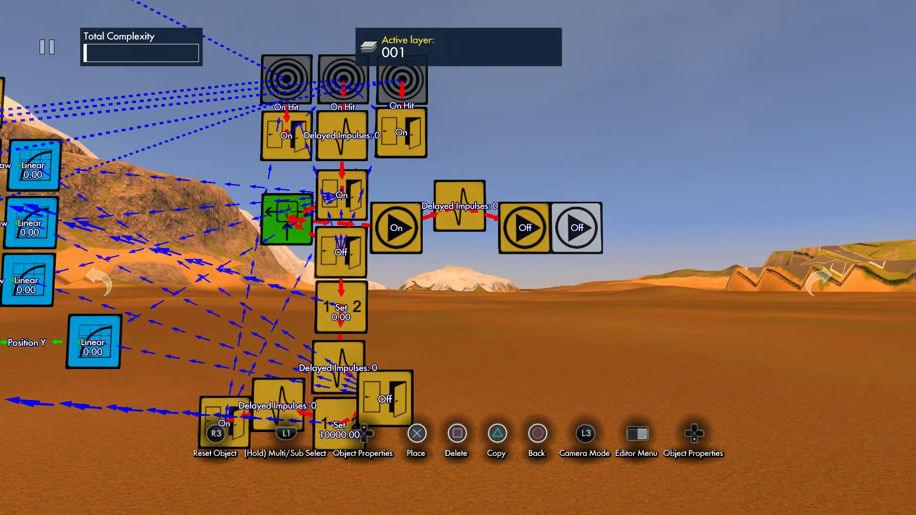
key(Return)
key(Down)
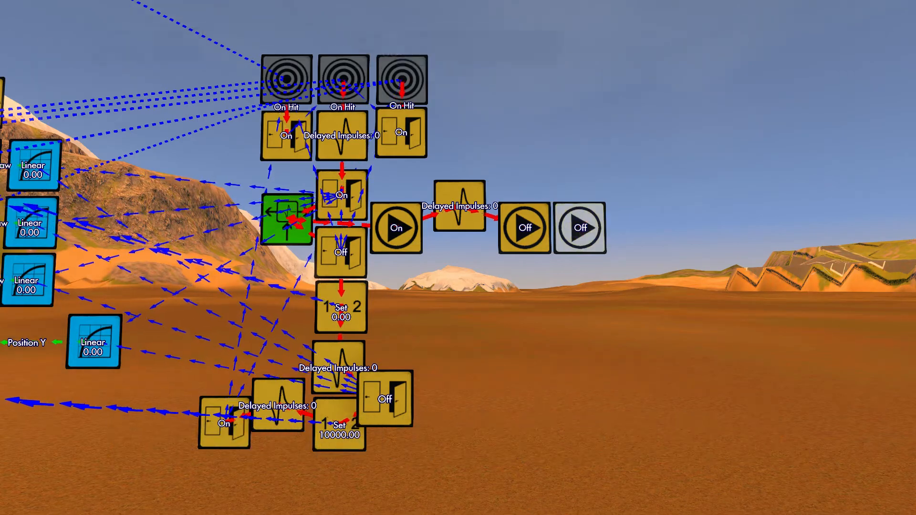
key(Down)
key(Right)
key(Escape)
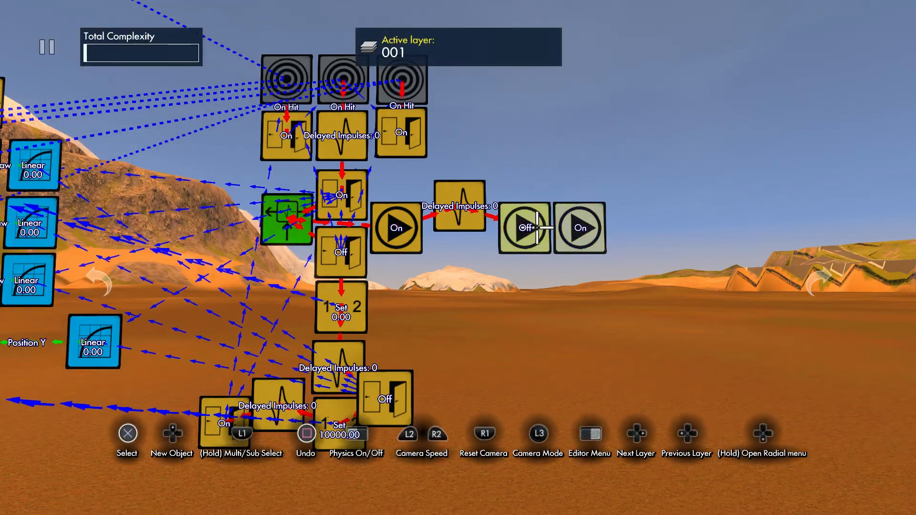
Make the Off sound event trigger the copied On sound event beside it.
key(Return)
key(Return)
key(Down)
key(Down)
key(Down)
key(Return)
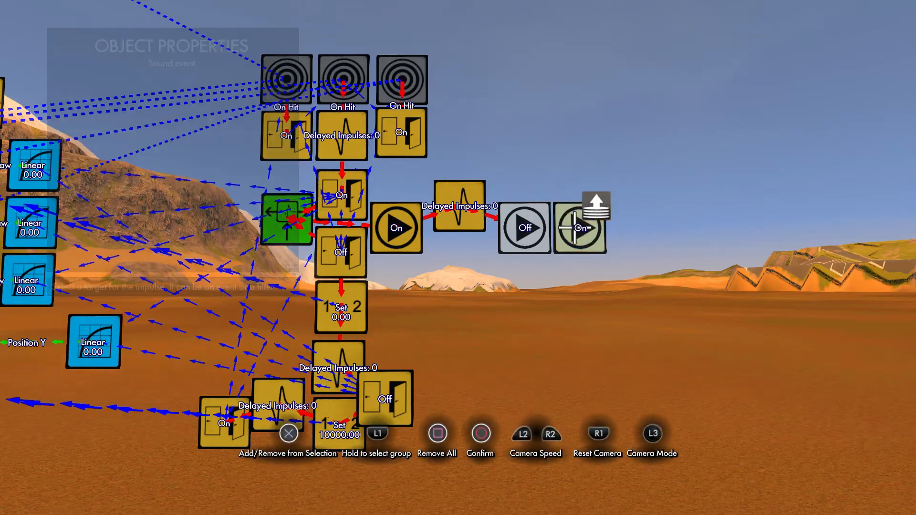
key(Return)
key(Escape)
key(Escape)
Add a looping sound source near the sound events.
key(Up)
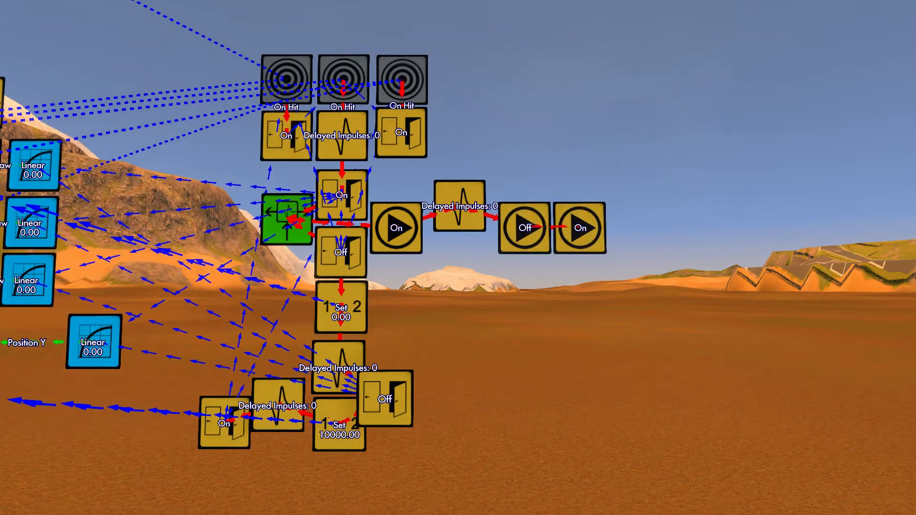
key(Escape)
key(Escape)
key(Left)
key(Left)
key(Left)
key(Left)
key(Left)
key(Left)
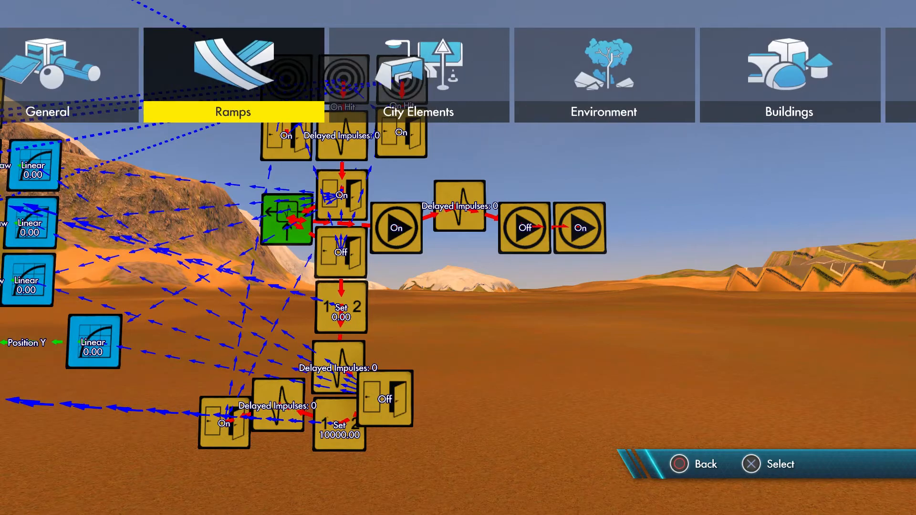
key(Return)
key(Left)
key(Left)
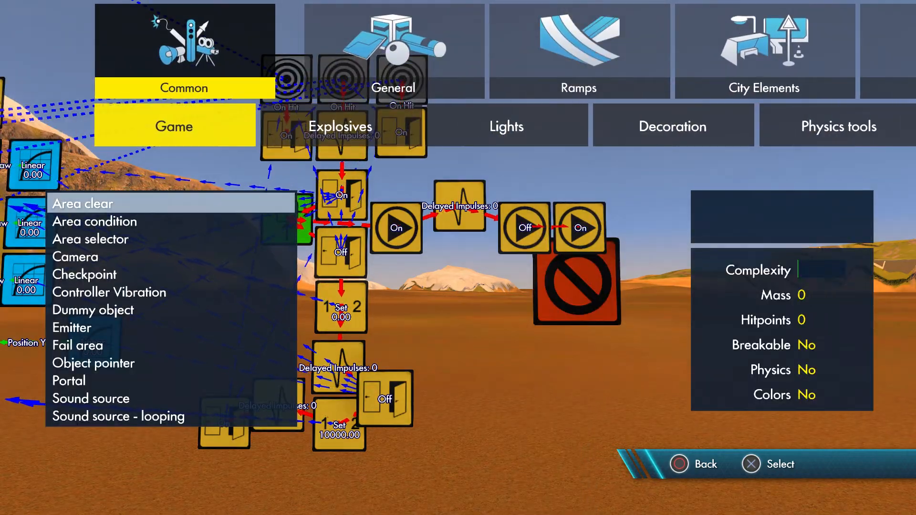
key(Up)
key(Up)
key(Down)
key(Return)
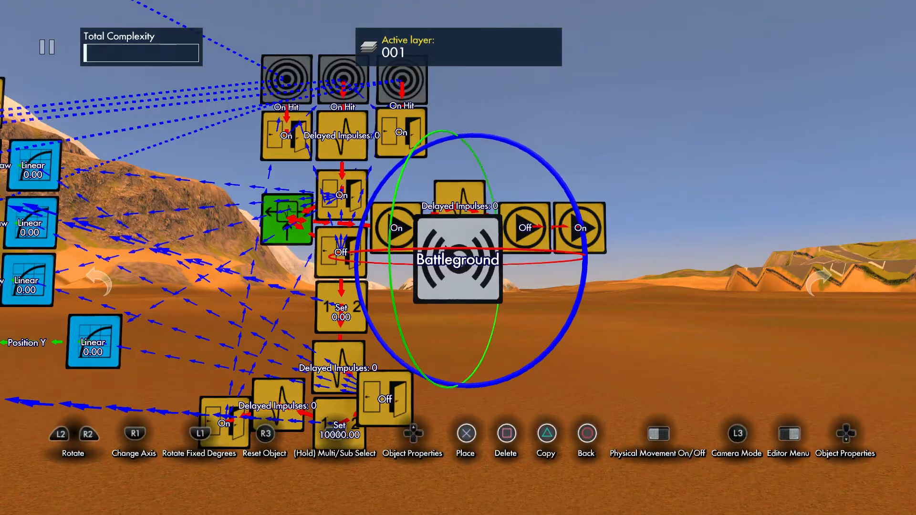
Set the looping sound source's category to Motors & Vehicles and its sound to Machinery, Gears and Motors.
key(Return)
key(Right)
key(Right)
key(Right)
key(Right)
key(Right)
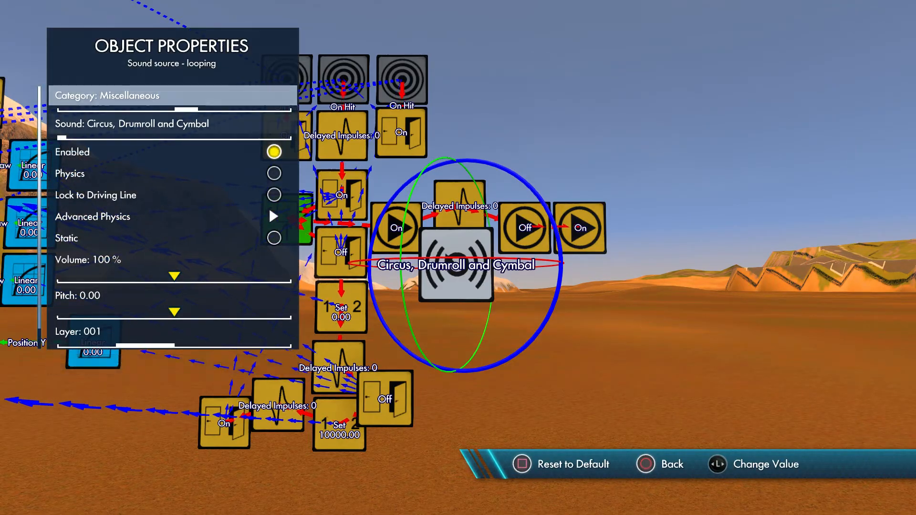
key(Right)
key(Down)
key(Right)
key(Right)
key(Right)
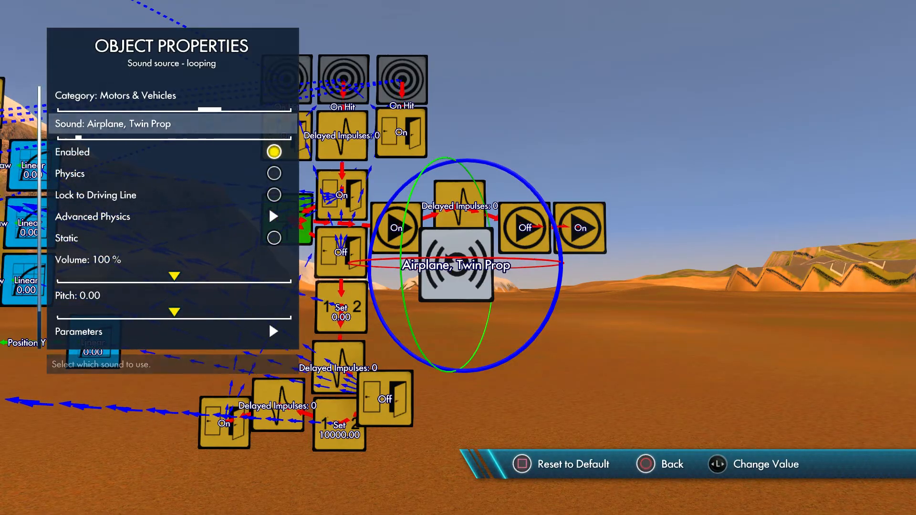
key(Left)
Make the looping sound source Static and set its volume to 50 %.
key(Down)
key(Down)
key(Down)
key(Down)
key(Down)
key(Return)
key(Down)
key(Left)
key(Left)
key(Left)
key(Left)
key(Left)
key(Left)
key(Left)
key(Left)
key(Left)
key(Left)
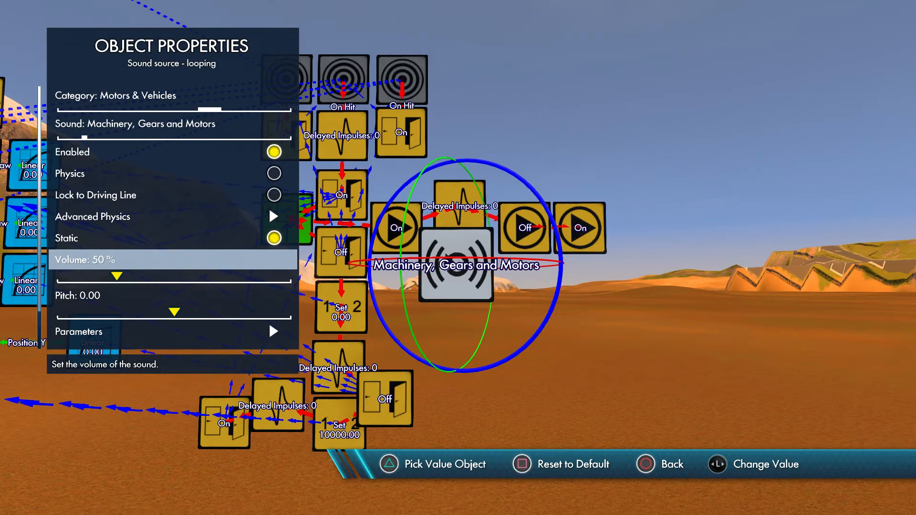
key(Escape)
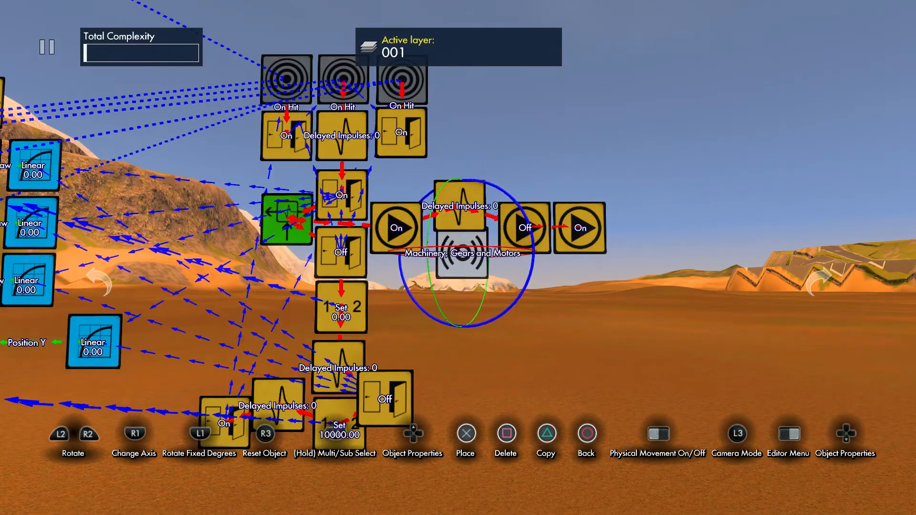
Place the looping sound source just below the delay filter, between the On and Off sound events.
key(Return)
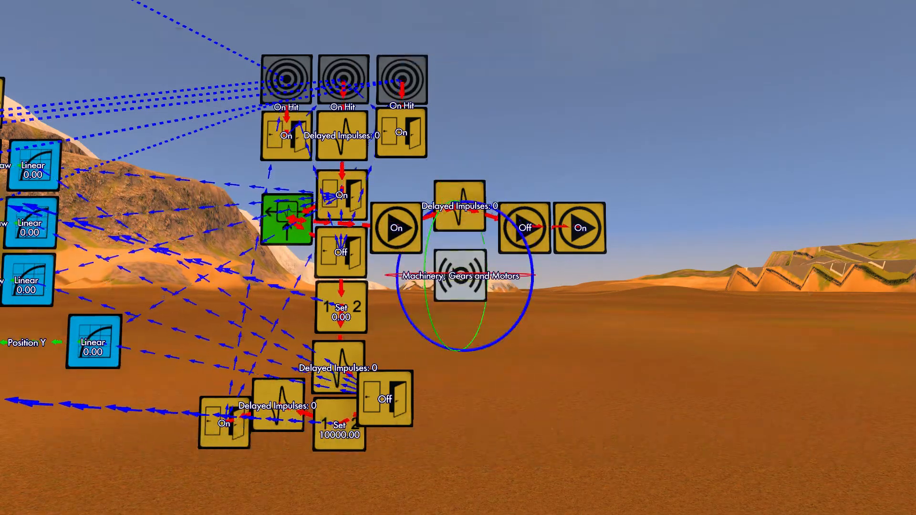
key(Return)
key(Escape)
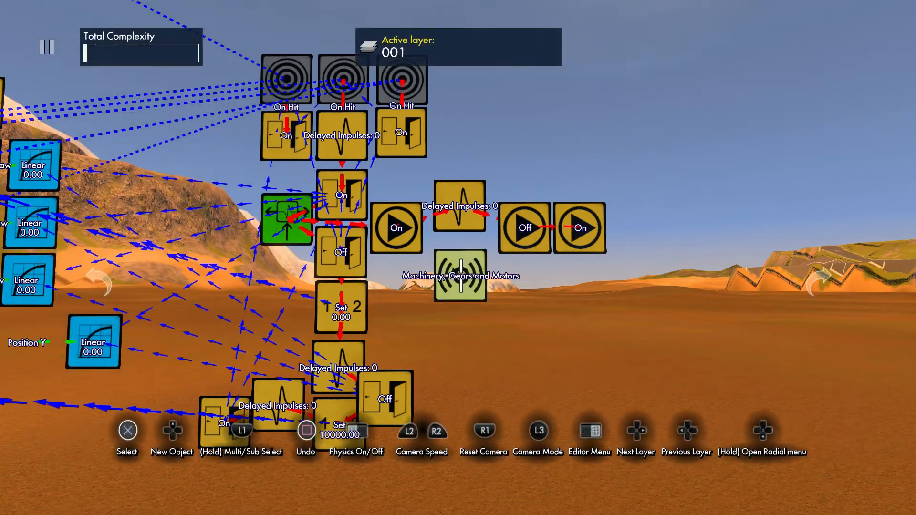
Select the first On and the Off sound events together and assign the looping sound source as their target.
shift+click(408, 239)
shift+click(541, 214)
key(Return)
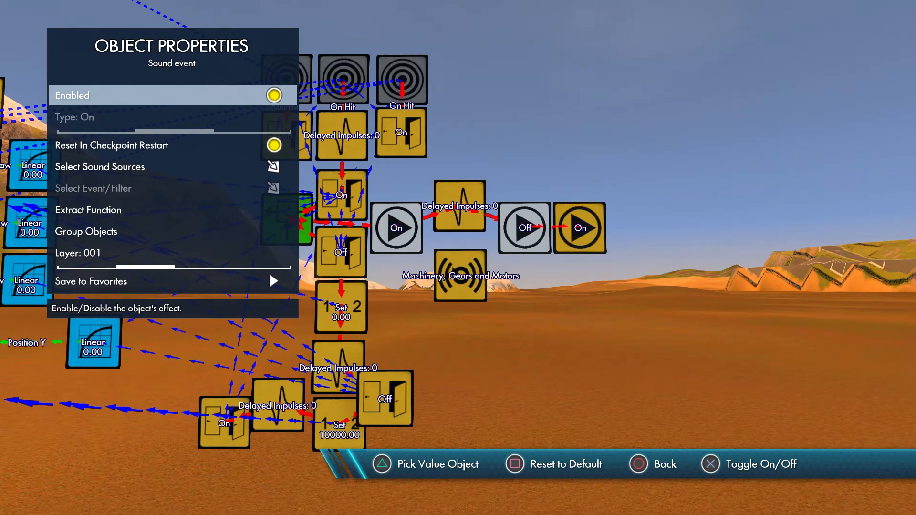
key(Down)
key(Down)
key(Down)
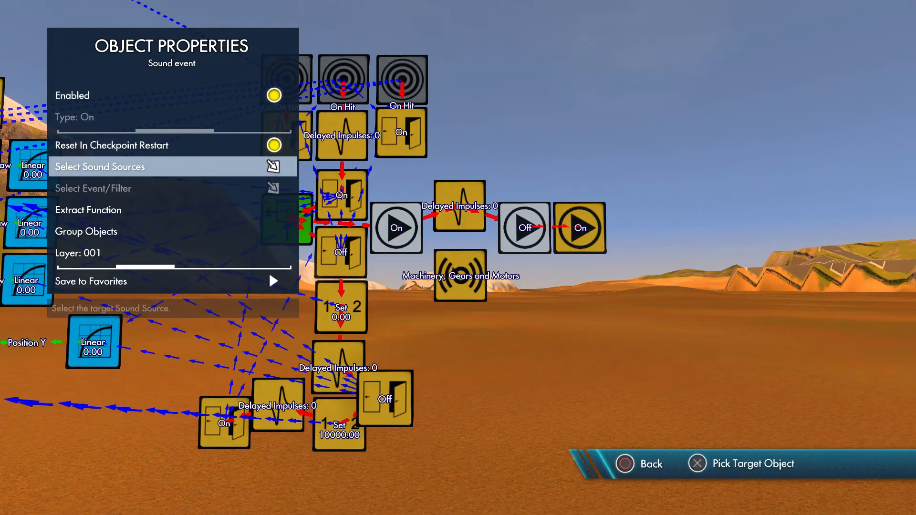
key(Return)
click(459, 285)
key(Escape)
key(Escape)
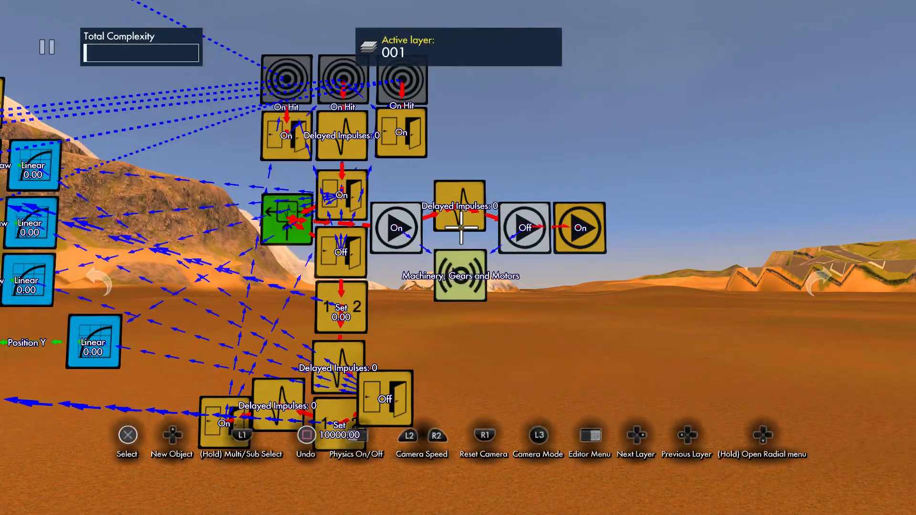
Add a non-looping sound source above the last On sound event, with Static enabled and a volume of 50 %.
key(n)
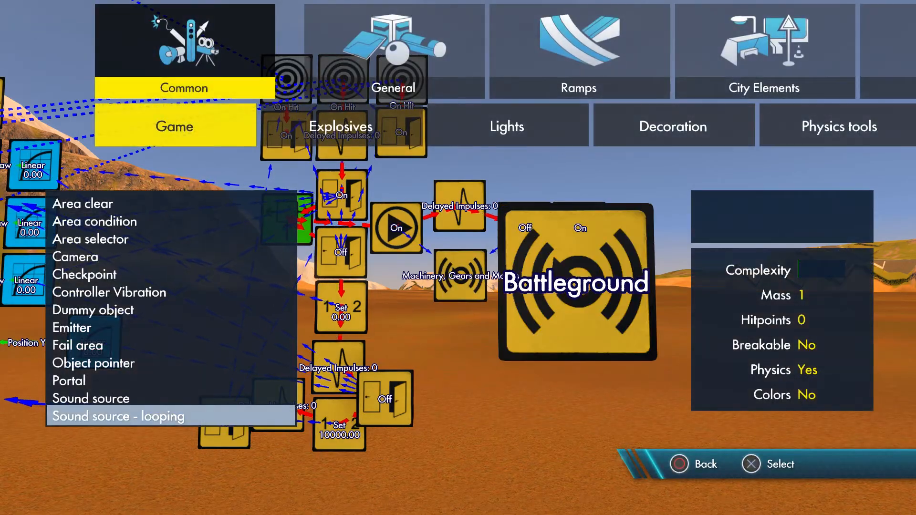
key(Return)
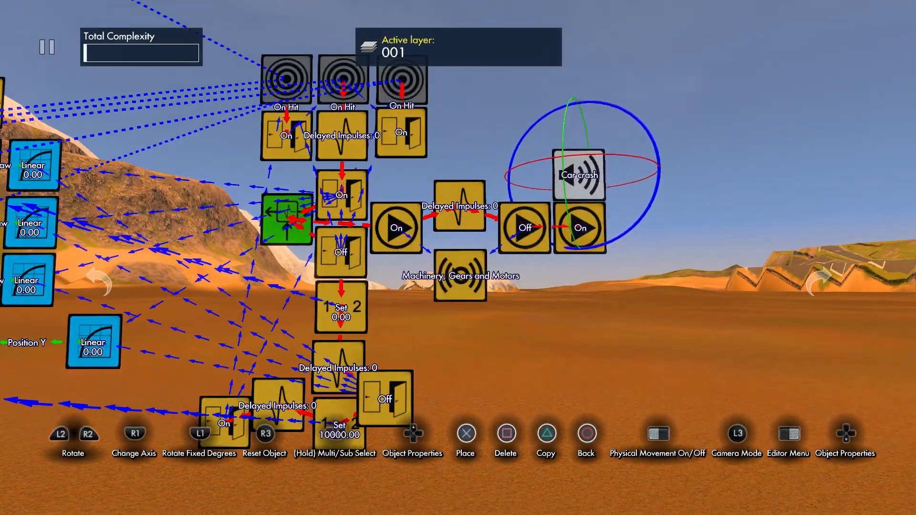
key(Down)
key(Down)
key(Down)
key(Down)
key(Down)
key(Down)
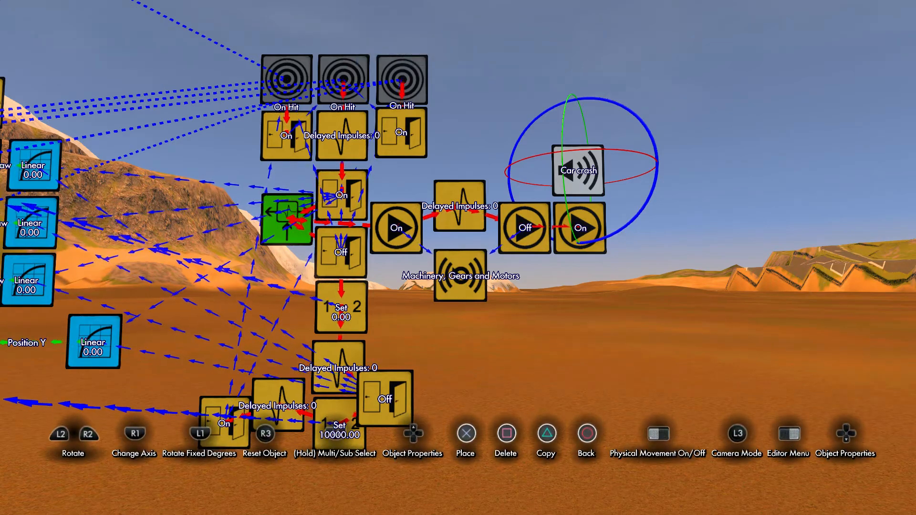
key(Down)
key(Down)
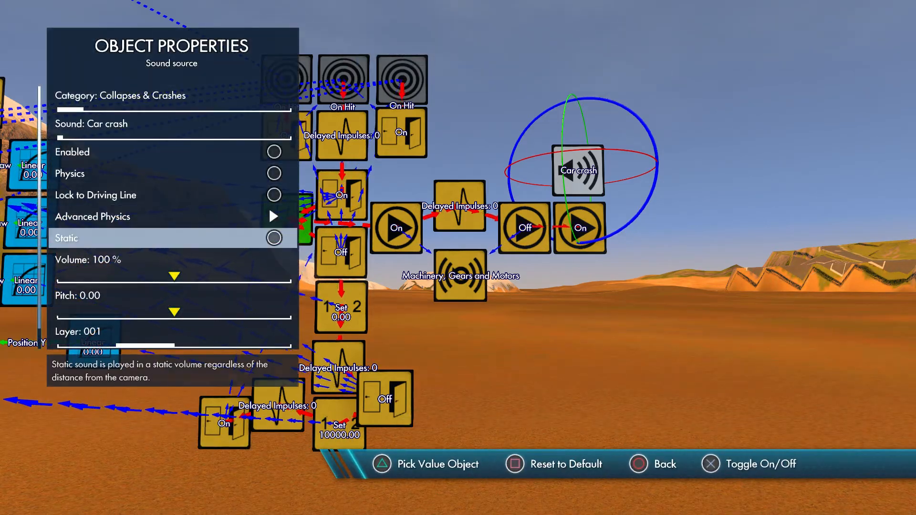
key(Return)
key(Down)
key(Left)
key(Left)
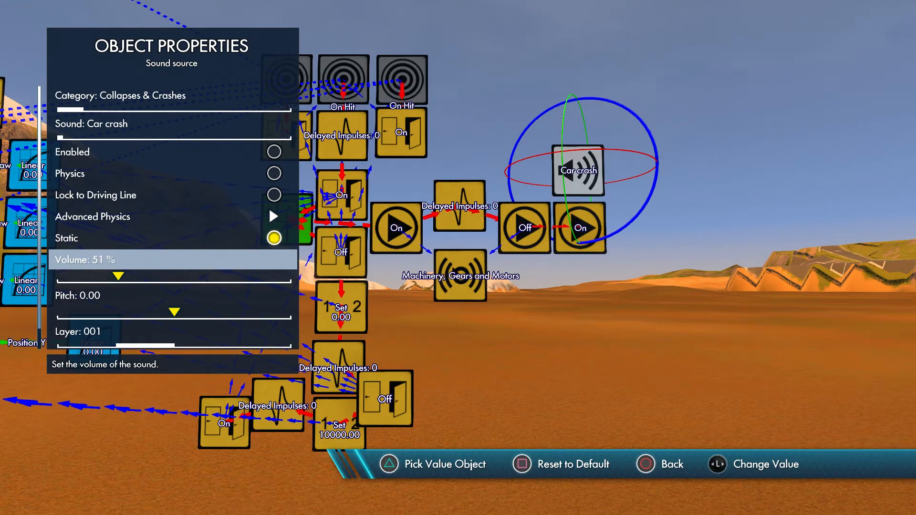
Set the new sound source's sound to Door slam, metallic.
key(Up)
key(Up)
key(Up)
key(Up)
key(Up)
key(Up)
key(Right)
key(Right)
key(Right)
key(Left)
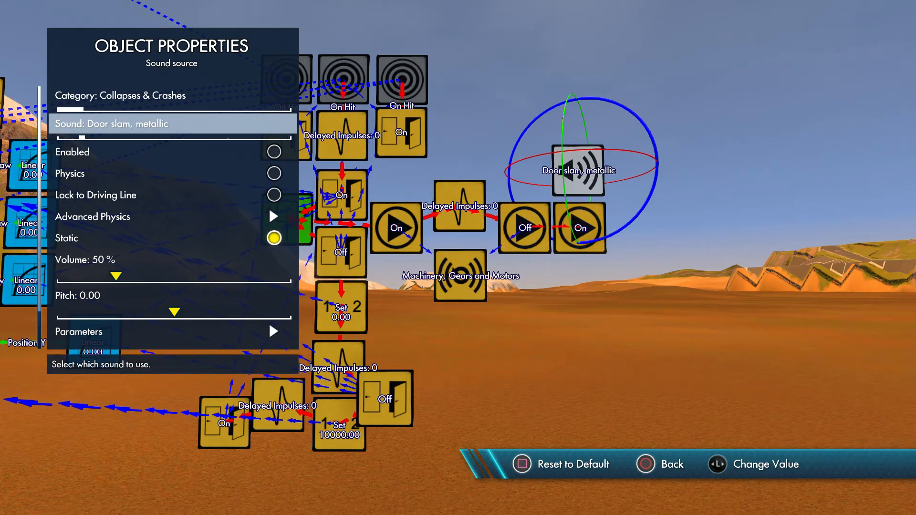
key(Down)
key(Down)
key(Down)
key(Down)
key(Down)
key(Escape)
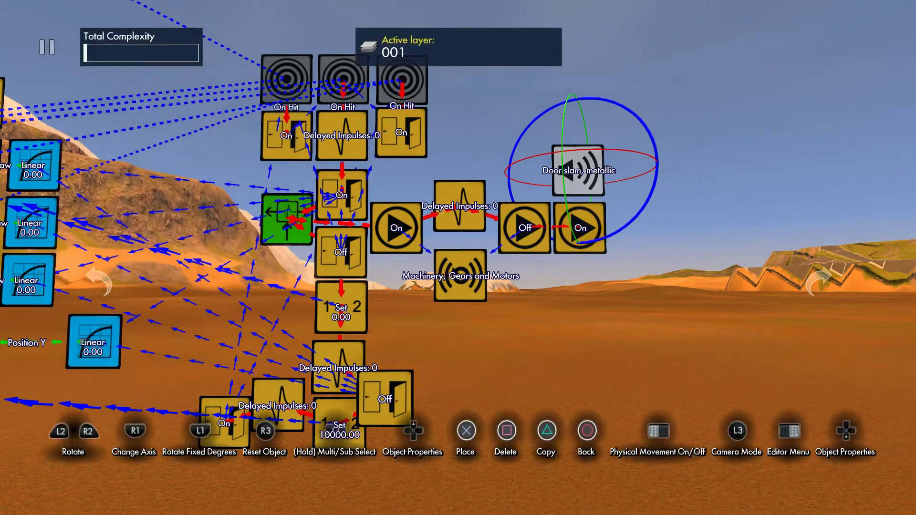
Place the door slam sound source and assign it as the target of the last On sound event.
key(Return)
key(Down)
key(Down)
key(Down)
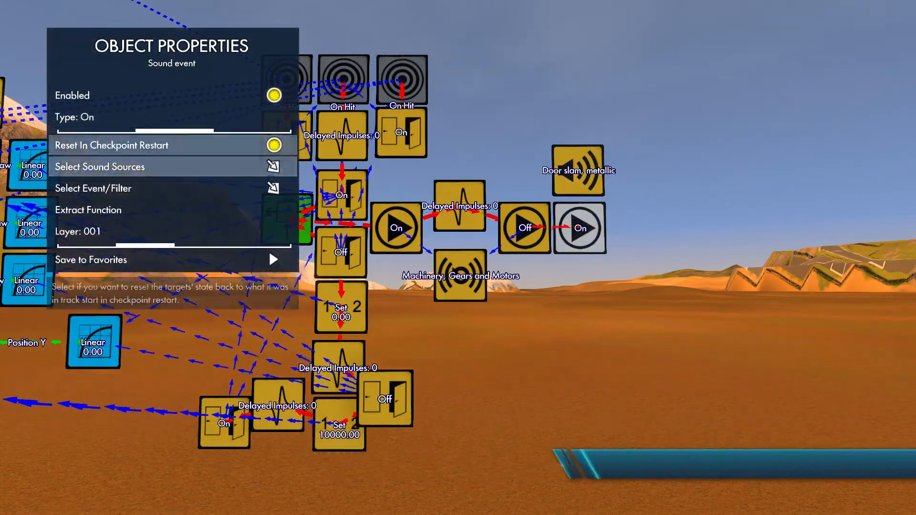
key(Return)
key(Return)
key(Escape)
key(Escape)
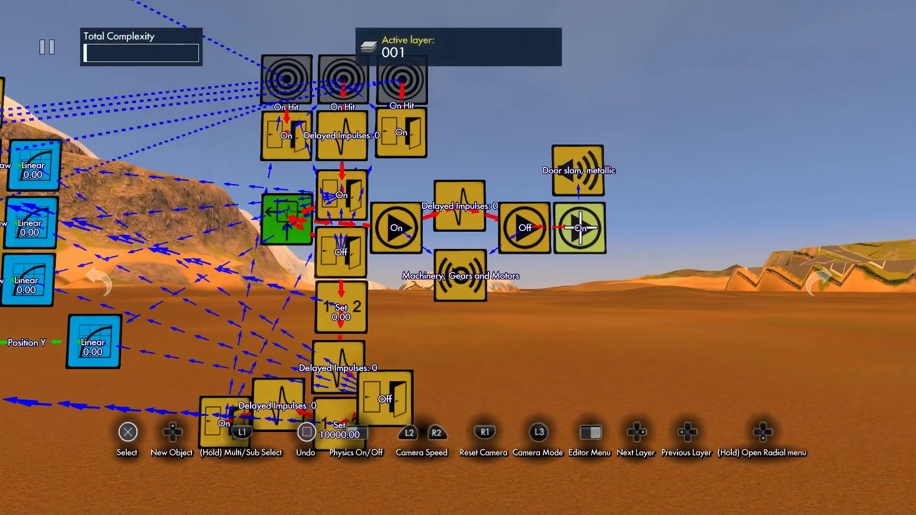
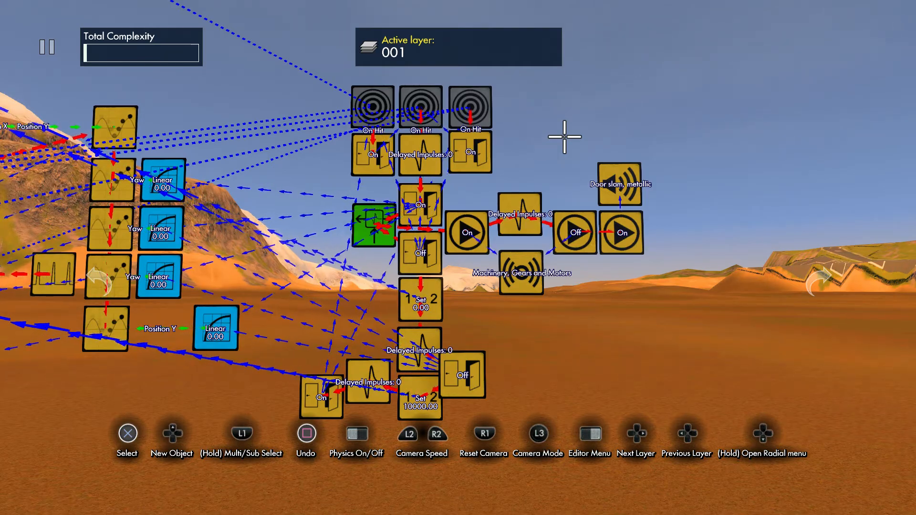
Add a Controller - Triangle object from the Controller Buttons objects above the leftmost On Hit trigger.
scroll(423, 8, up, 6)
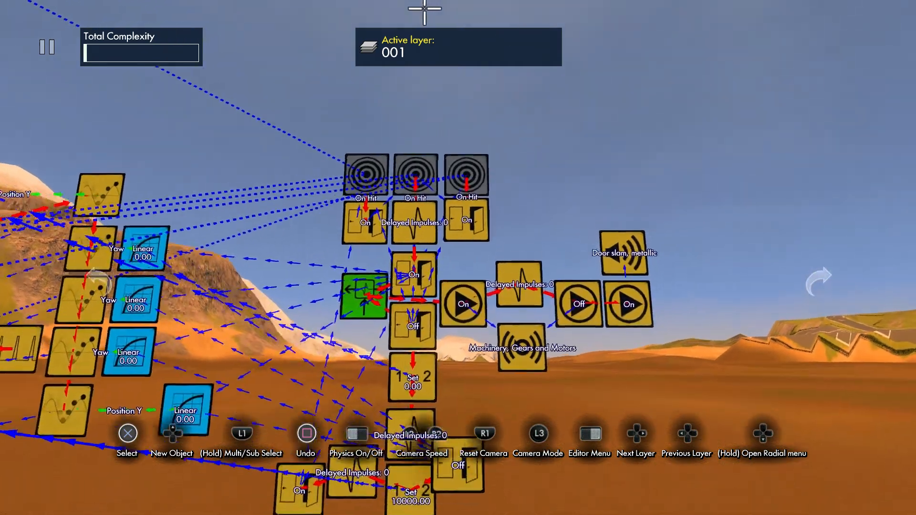
scroll(423, 135, up, 2)
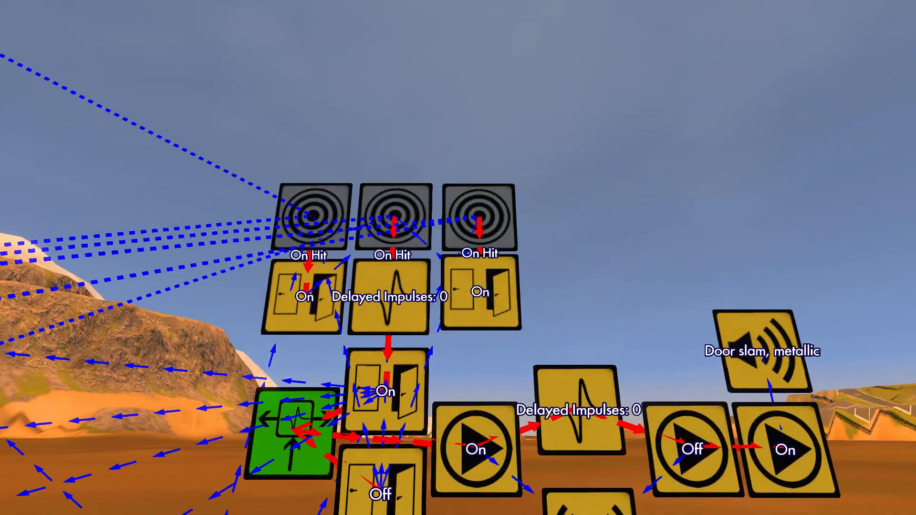
key(Tab)
key(Escape)
key(Right)
key(Left)
key(Left)
key(Left)
key(Left)
key(Left)
key(Left)
key(Left)
key(Left)
key(Return)
key(Escape)
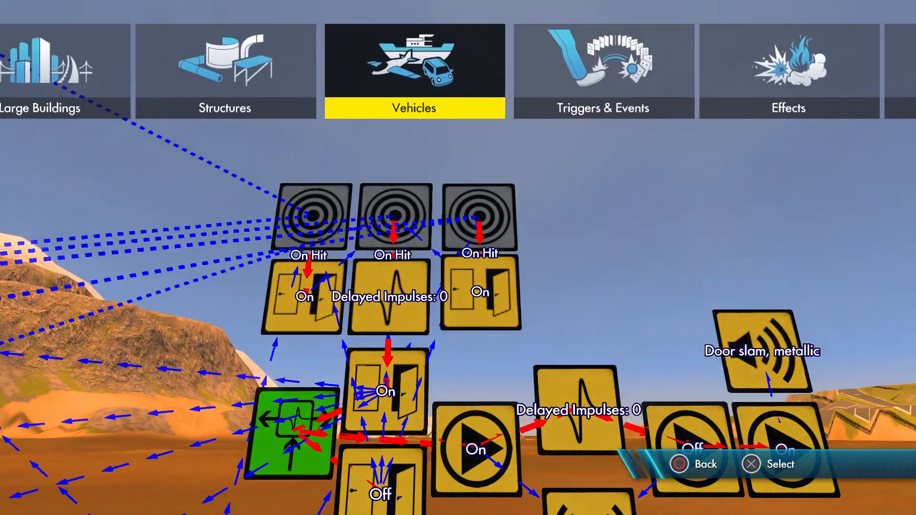
key(Right)
key(Return)
key(Right)
key(Right)
key(Right)
key(Right)
key(Right)
key(Right)
key(Left)
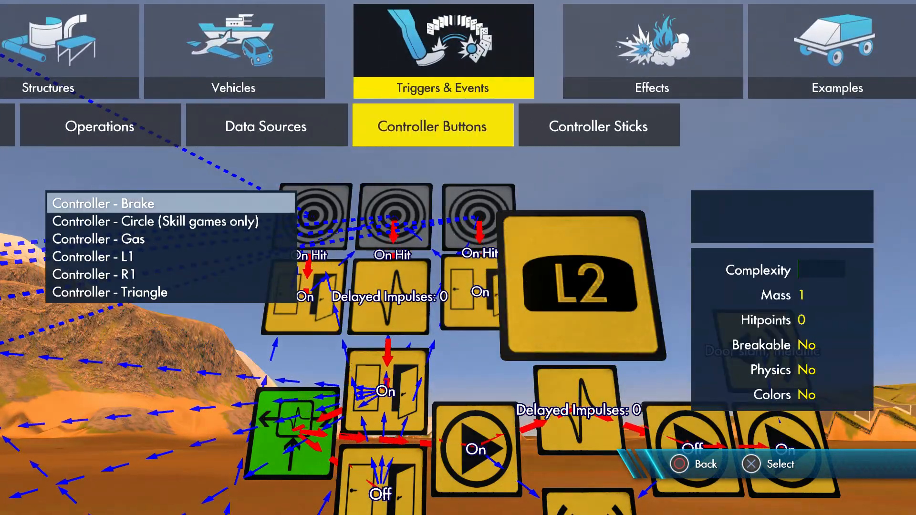
key(Down)
key(Down)
key(Down)
key(Down)
key(Down)
key(Return)
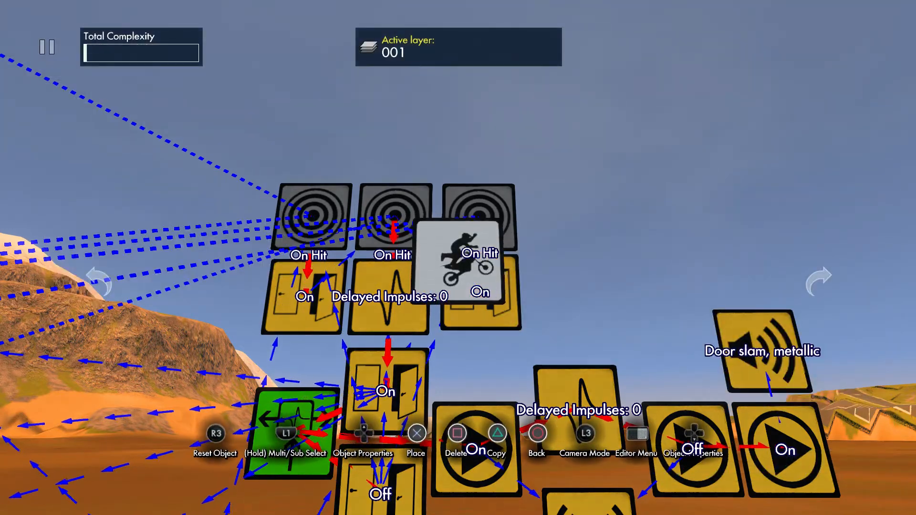
key(w)
key(Up)
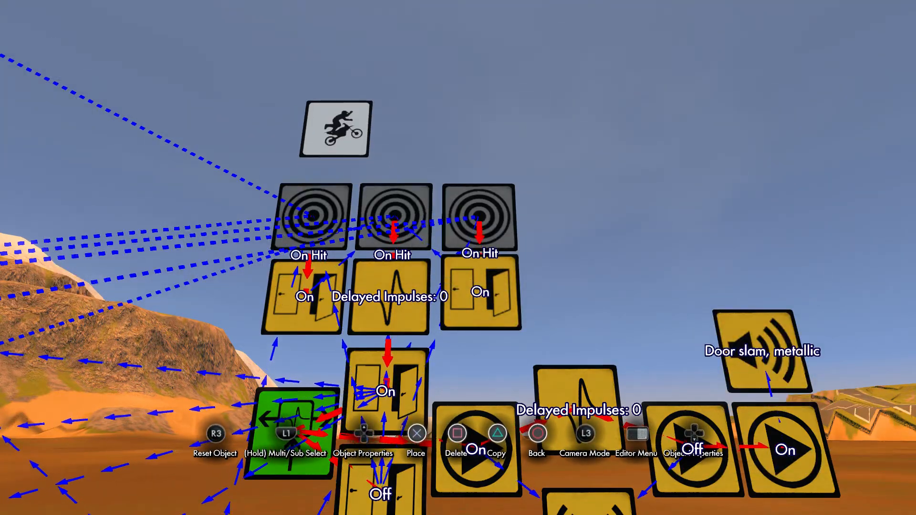
key(Down)
key(Down)
key(Down)
key(Return)
key(Escape)
key(Down)
key(Up)
key(Return)
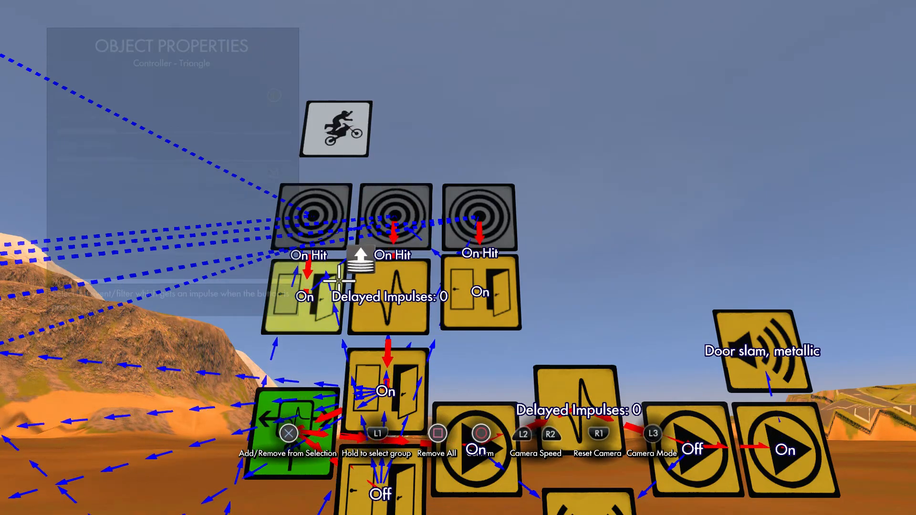
key(Return)
key(Escape)
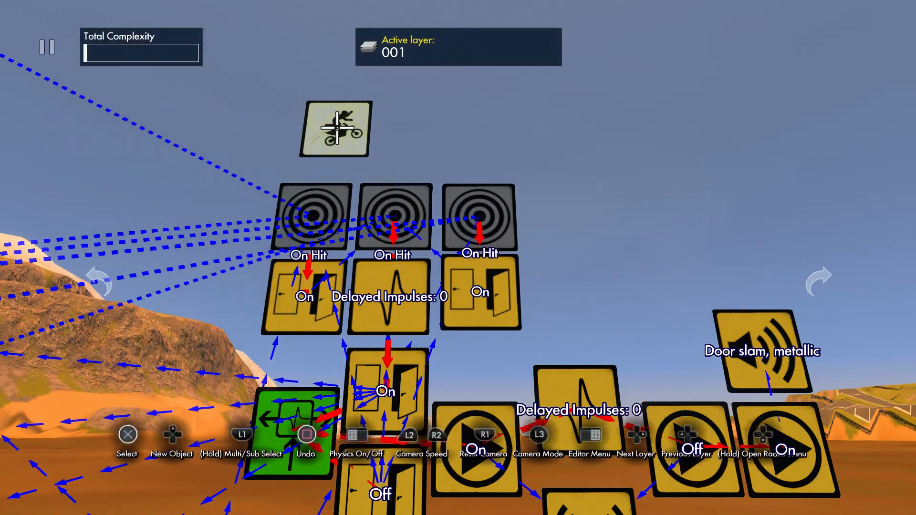
Duplicate the Controller - Triangle object twice to form a row of three and disable all three.
click(355, 124)
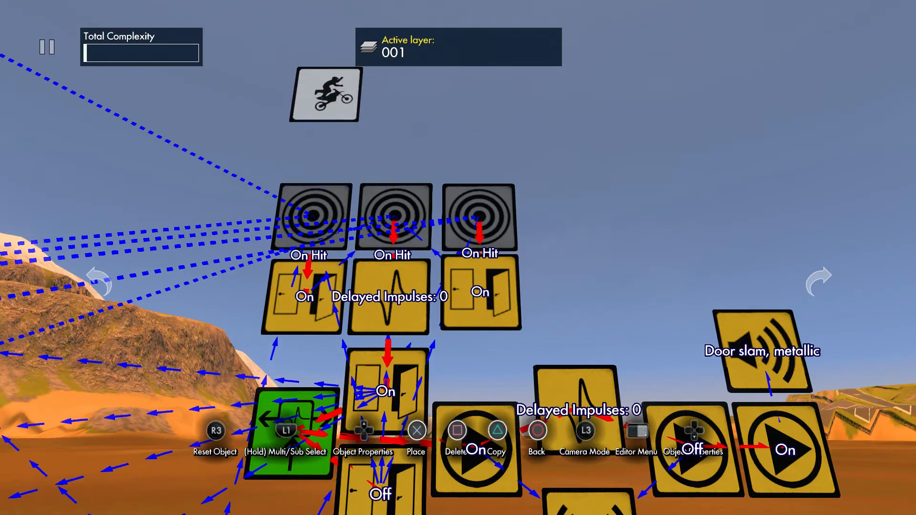
key(c)
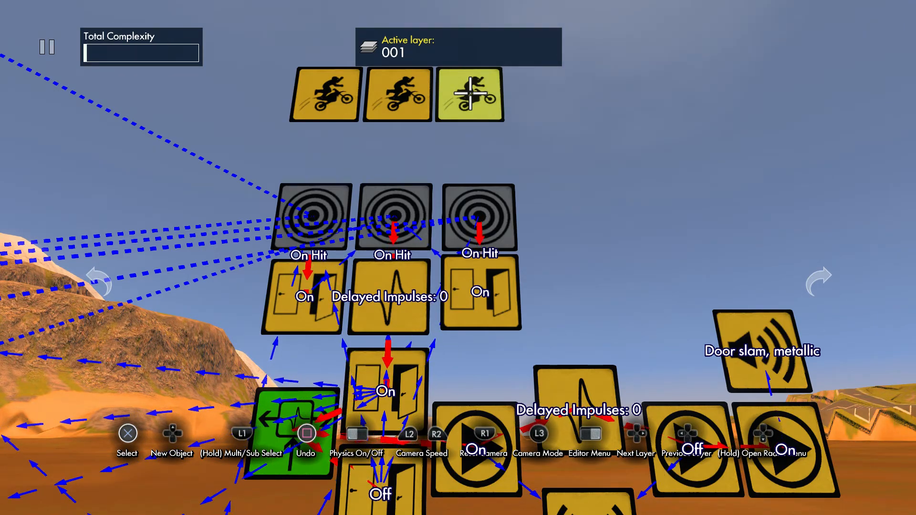
drag(429, 93, 329, 93)
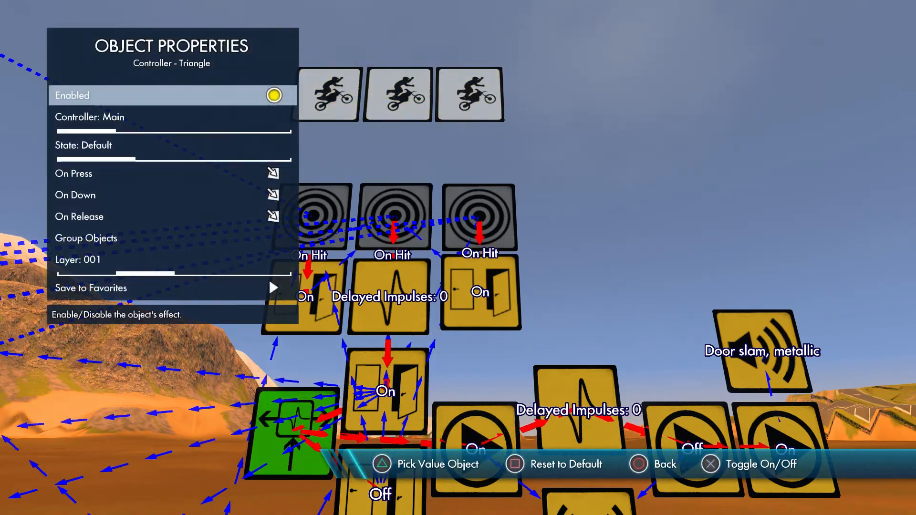
key(Escape)
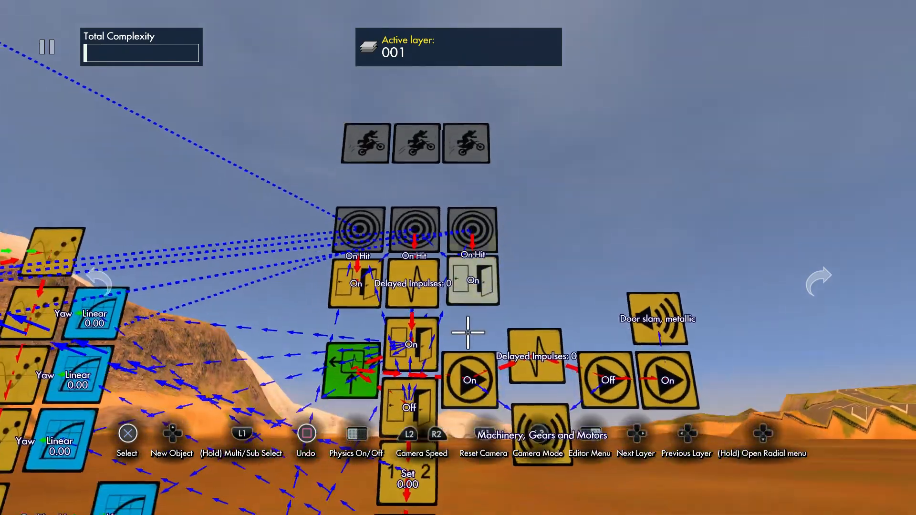
Select the three Controller - Triangle objects and move them higher above the On Hit triggers.
click(447, 116)
click(383, 116)
click(329, 116)
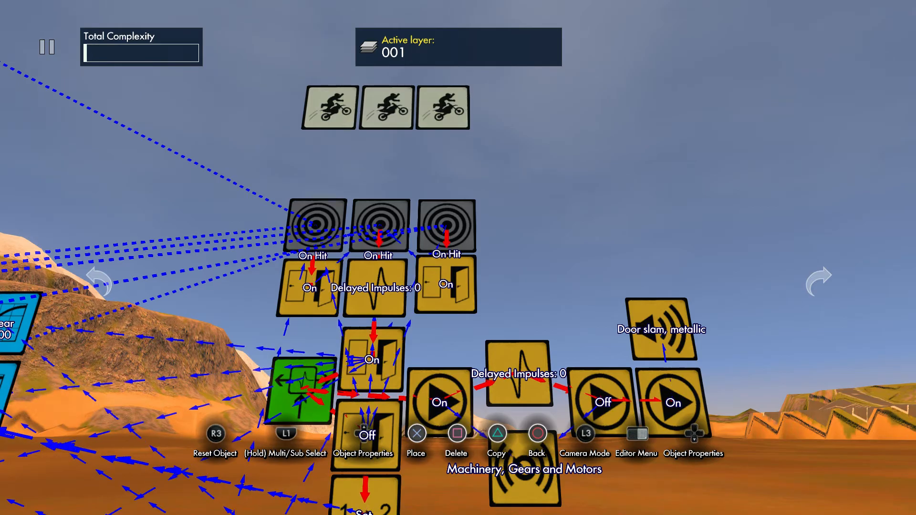
click(387, 95)
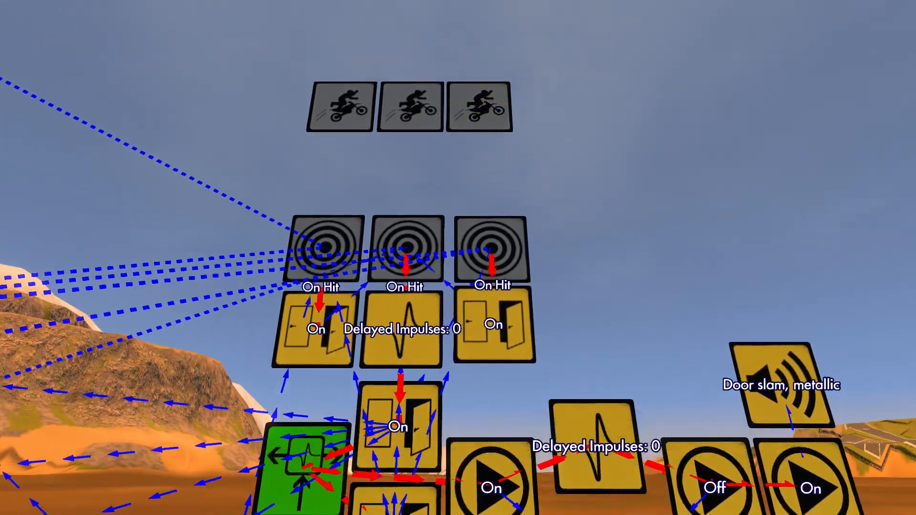
key(Escape)
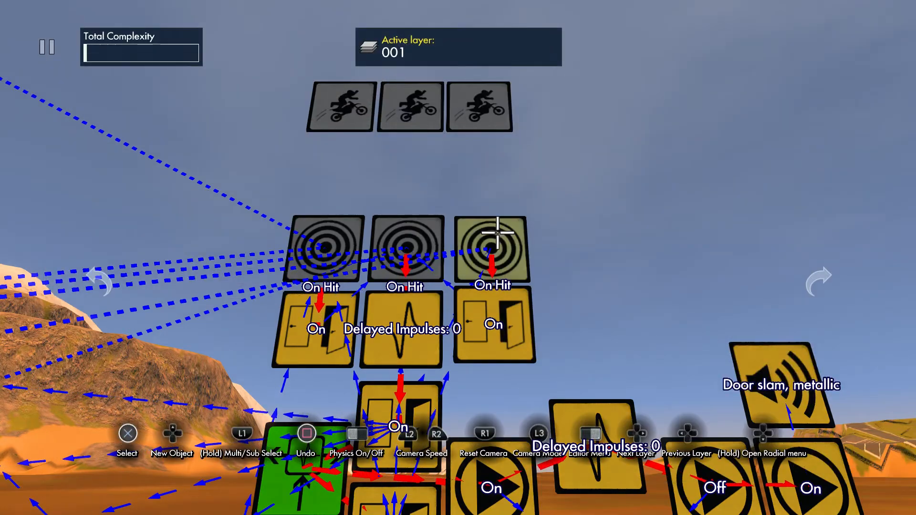
Copy the rightmost On state event into a row of three, one directly above each On Hit trigger.
click(494, 325)
key(ctrl+c)
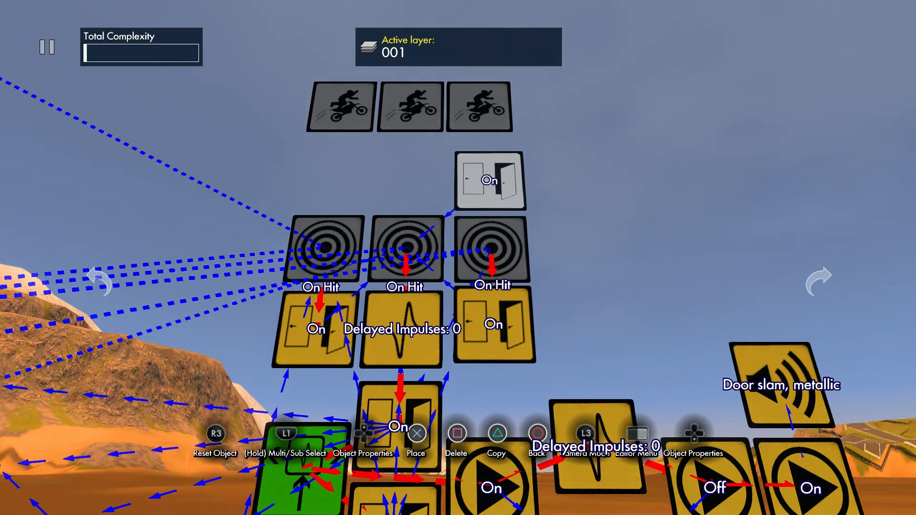
click(487, 181)
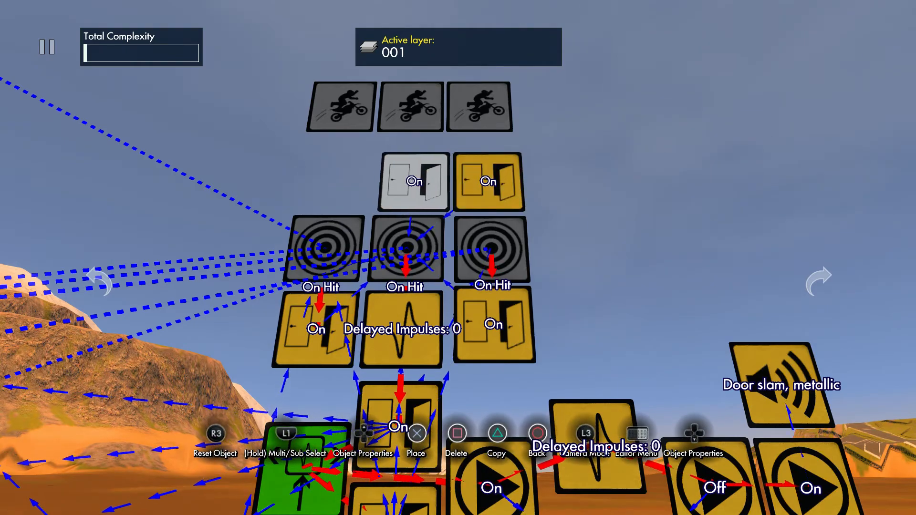
click(408, 181)
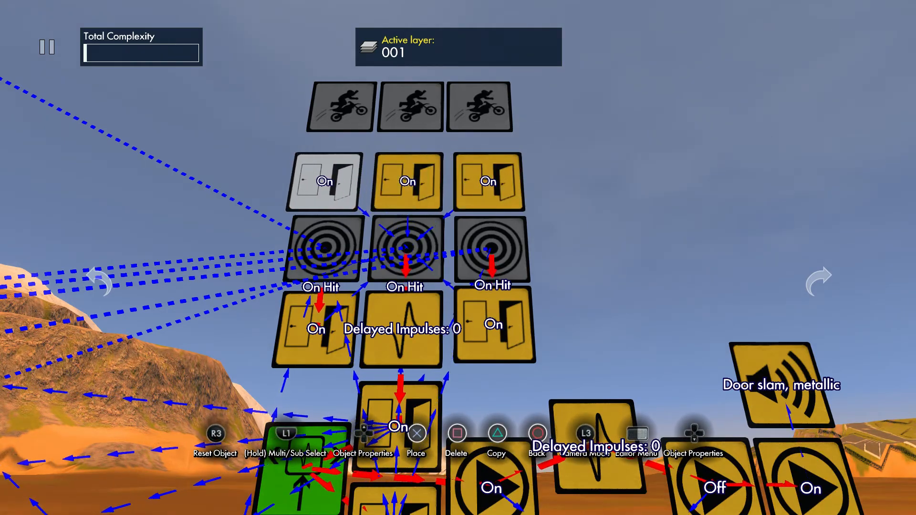
click(331, 181)
Raise the three Controller - Triangle objects together to leave room for another row above the new On state events.
click(341, 107)
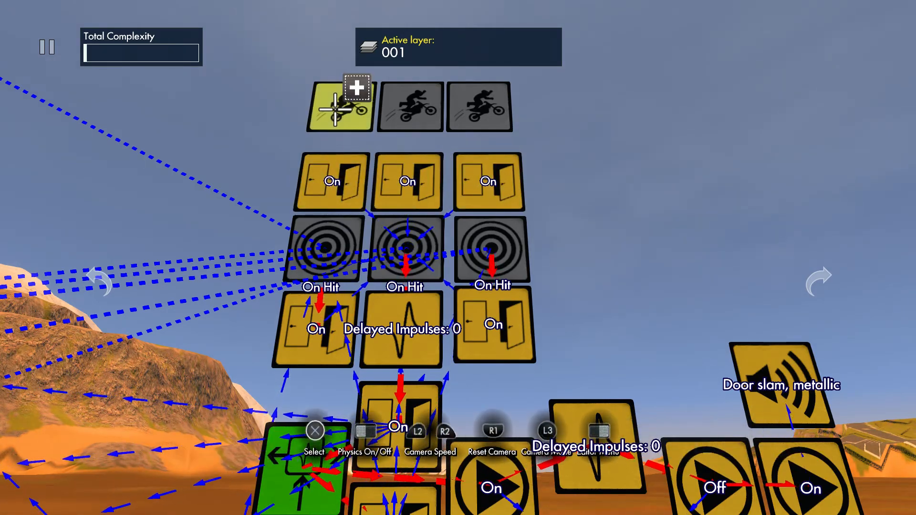
click(410, 107)
click(477, 108)
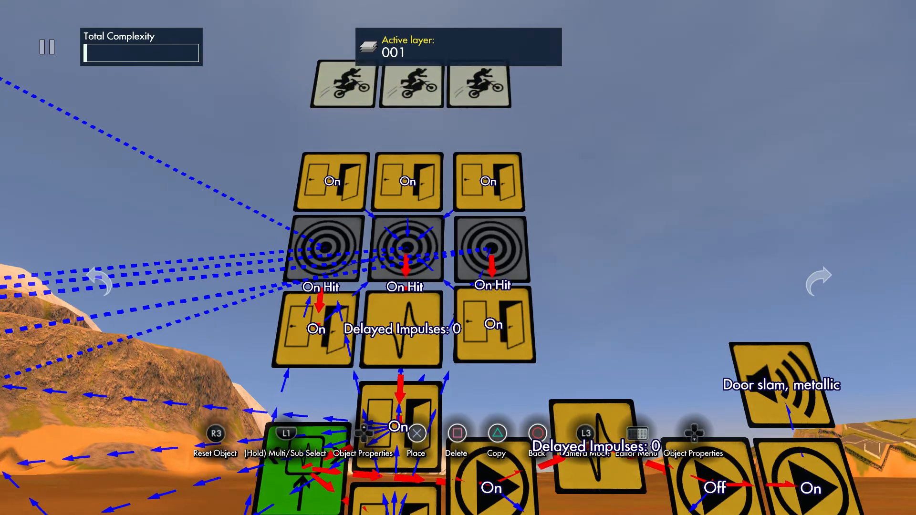
click(414, 77)
Duplicate the three new On state events into a row above them and set the copies' type to Off.
click(483, 180)
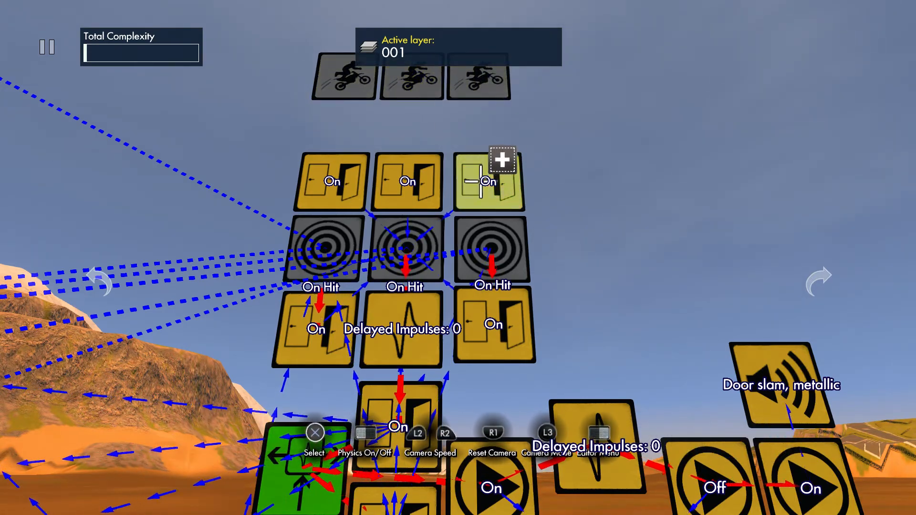
click(410, 184)
click(343, 183)
key(c)
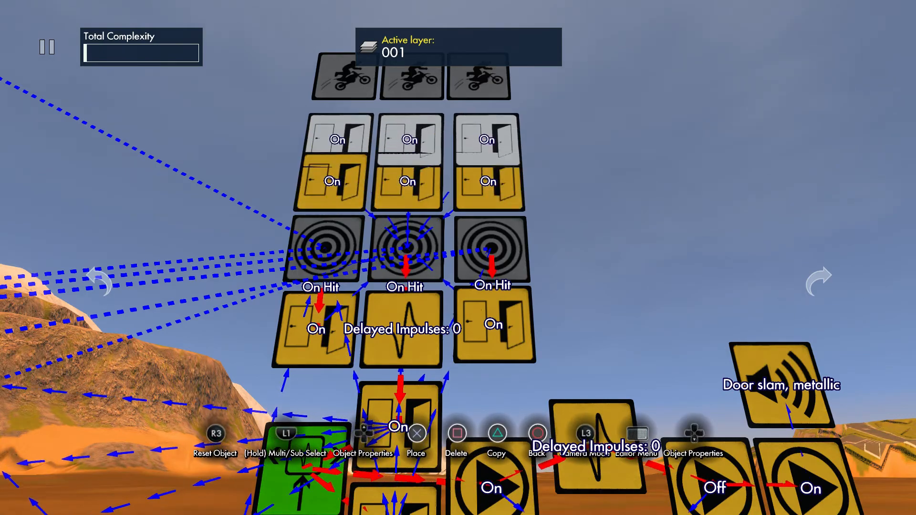
key(Up)
key(Down)
key(Left)
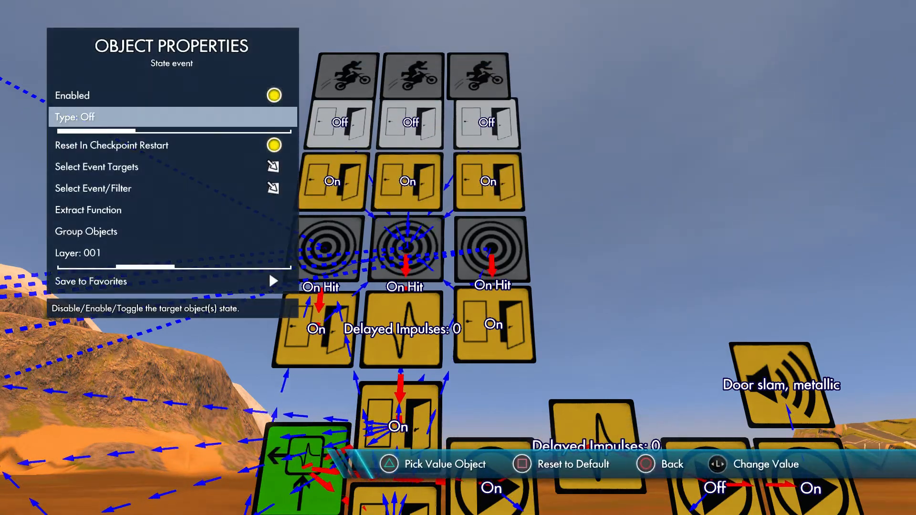
key(Escape)
Select the three Controller - Triangle objects and nudge them up and across over the Off state events.
click(476, 86)
click(420, 82)
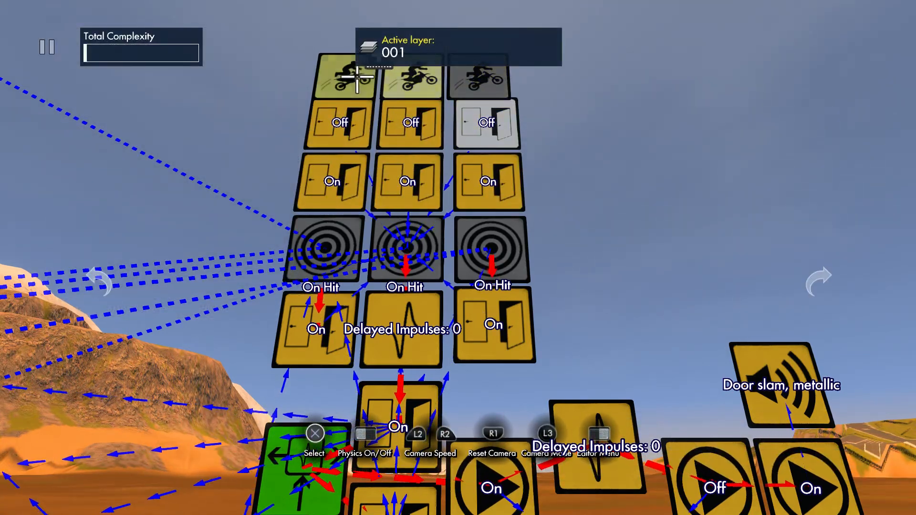
click(358, 79)
key(Down)
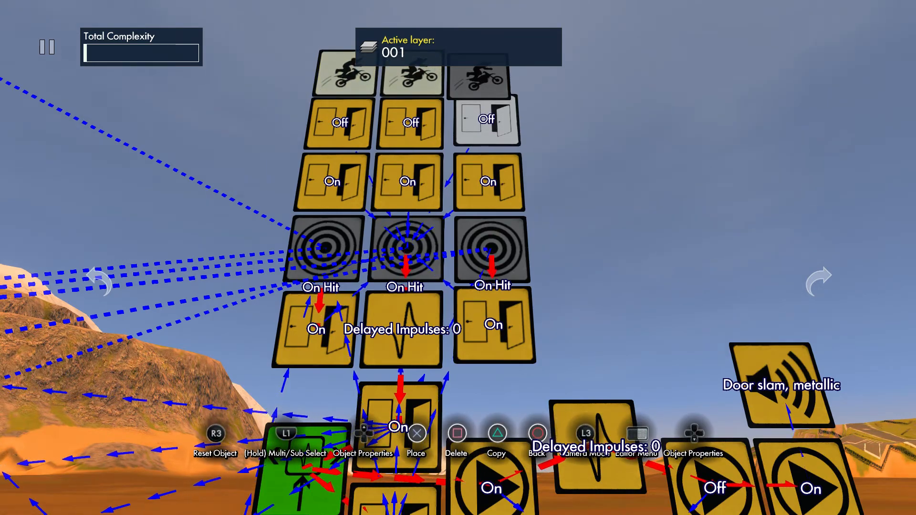
click(506, 91)
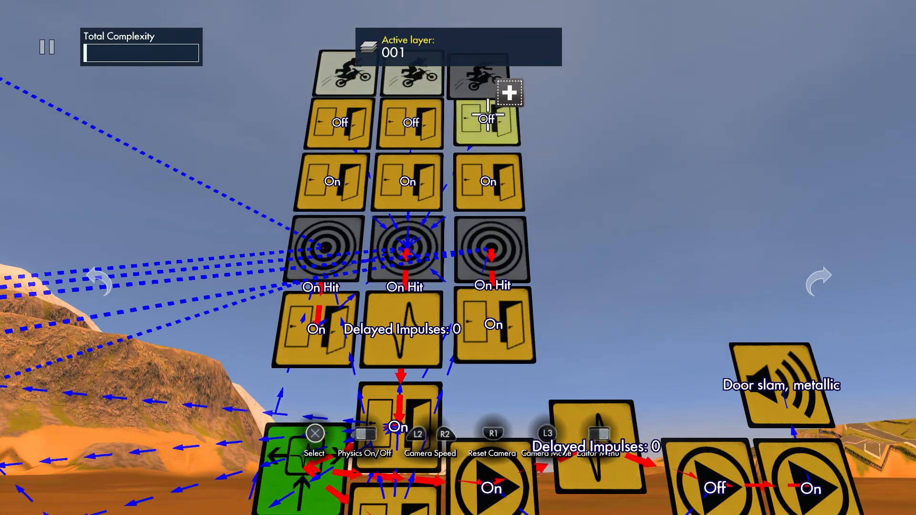
click(479, 88)
key(Up)
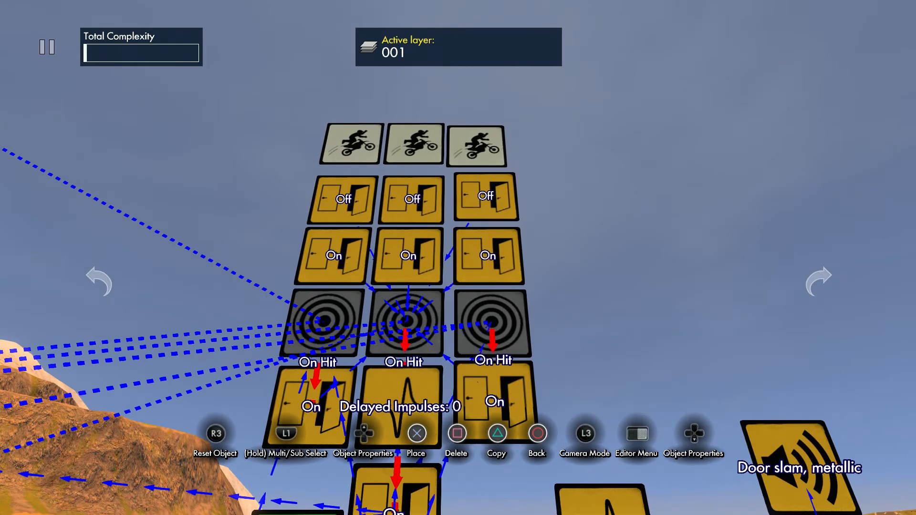
key(Right)
click(417, 143)
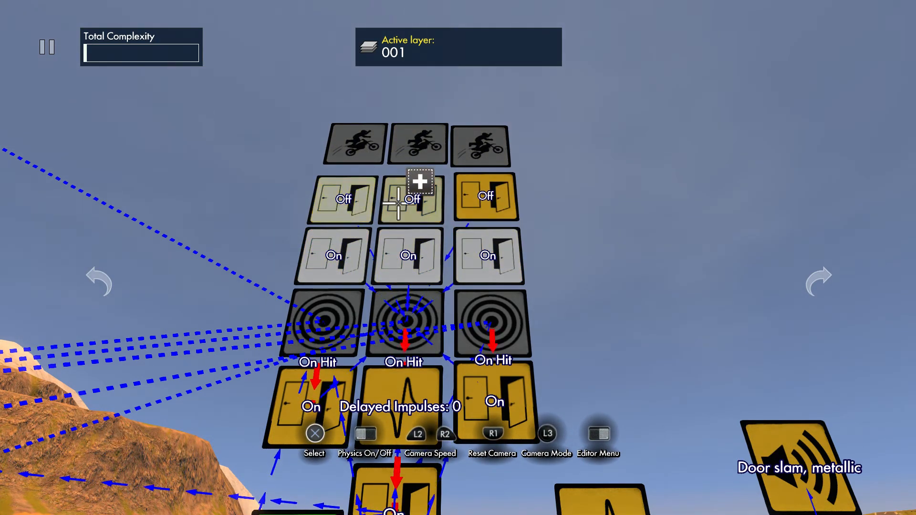
Select the six On and Off state events above the On Hit triggers and clear their inherited event targets.
click(475, 203)
key(Down)
key(Down)
key(Return)
key(Return)
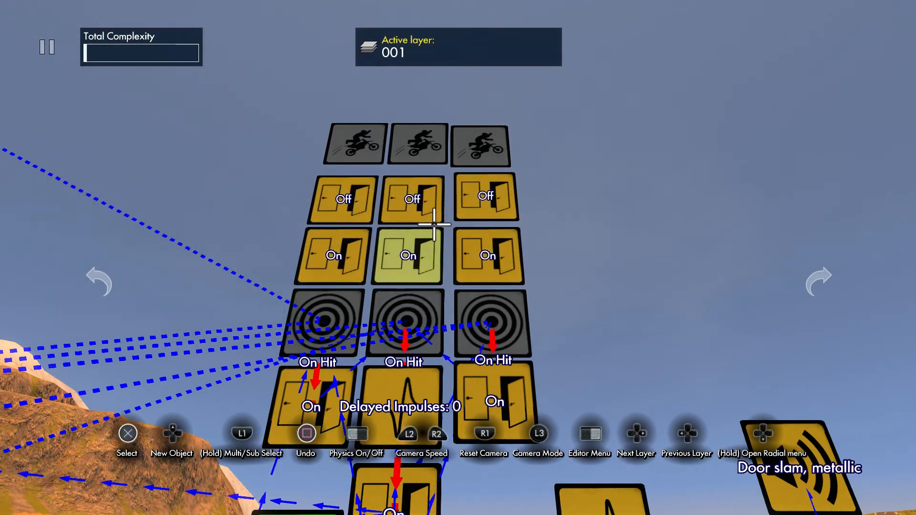
Assign the rightmost Controller - Triangle as the target of the On and Off state events below it.
click(486, 222)
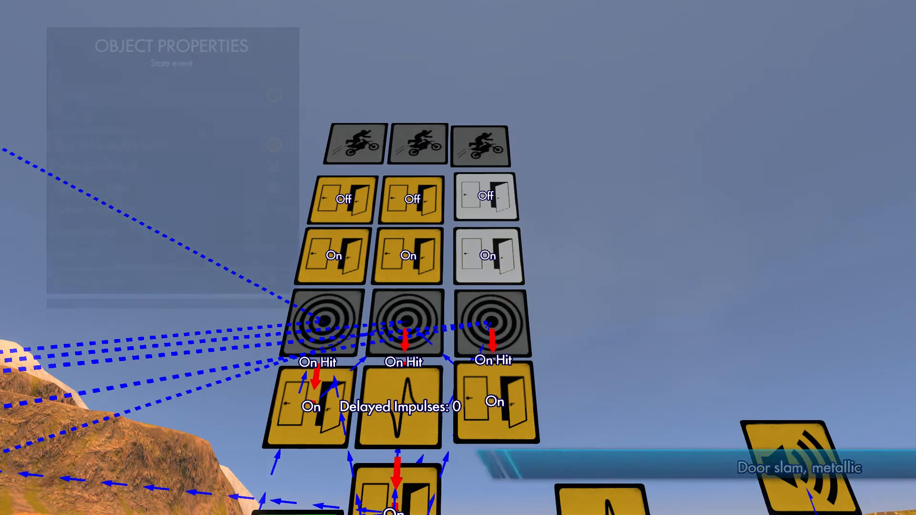
key(Return)
key(Escape)
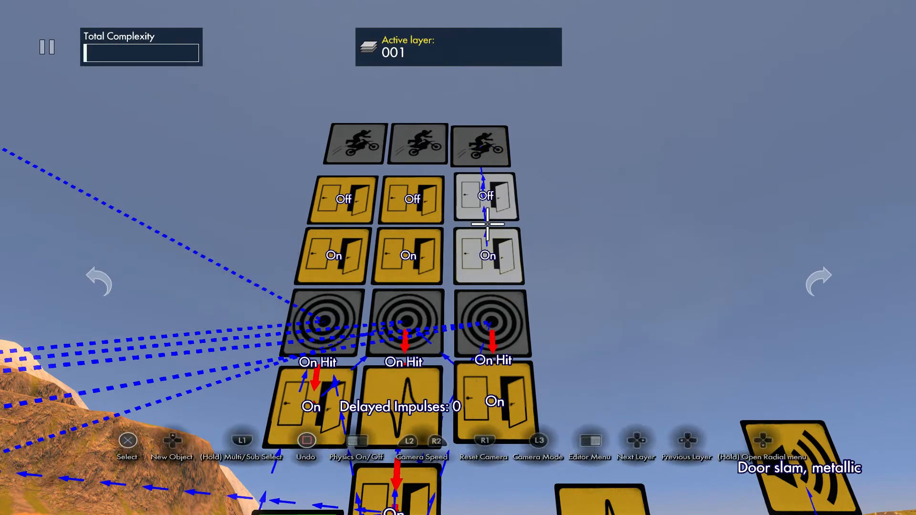
Assign the middle Controller - Triangle as the target of the middle column's On and Off state events.
click(418, 231)
shift+click(420, 215)
key(Return)
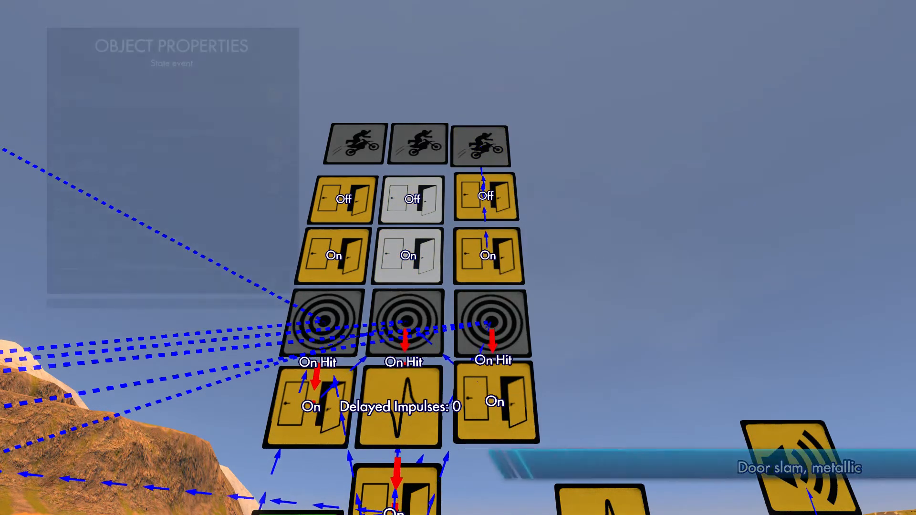
key(Down)
key(Return)
key(Escape)
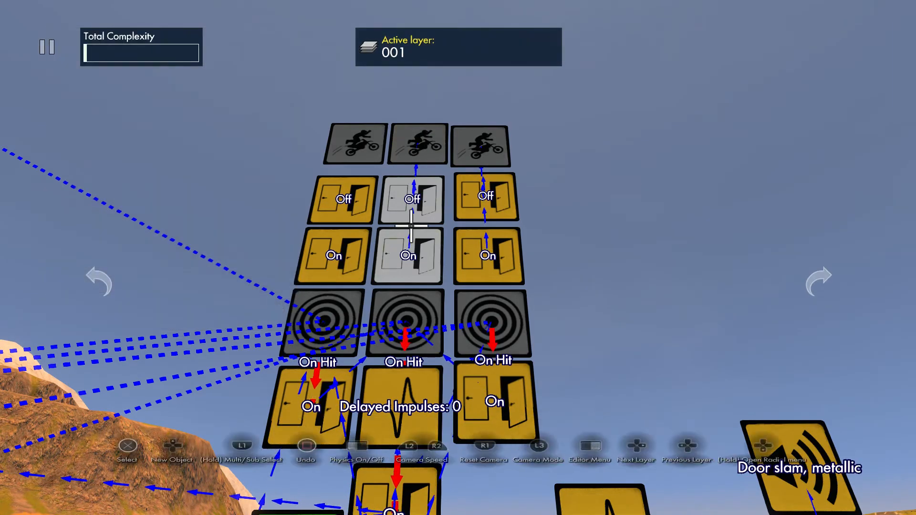
Move the three Off state events together to a row above the three Controller - Triangle objects.
shift+click(486, 206)
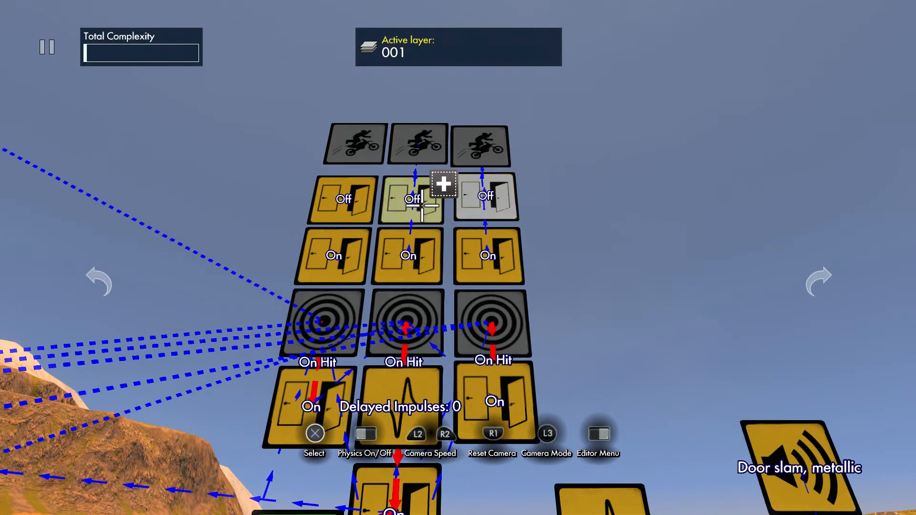
shift+click(355, 203)
drag(355, 203, 361, 98)
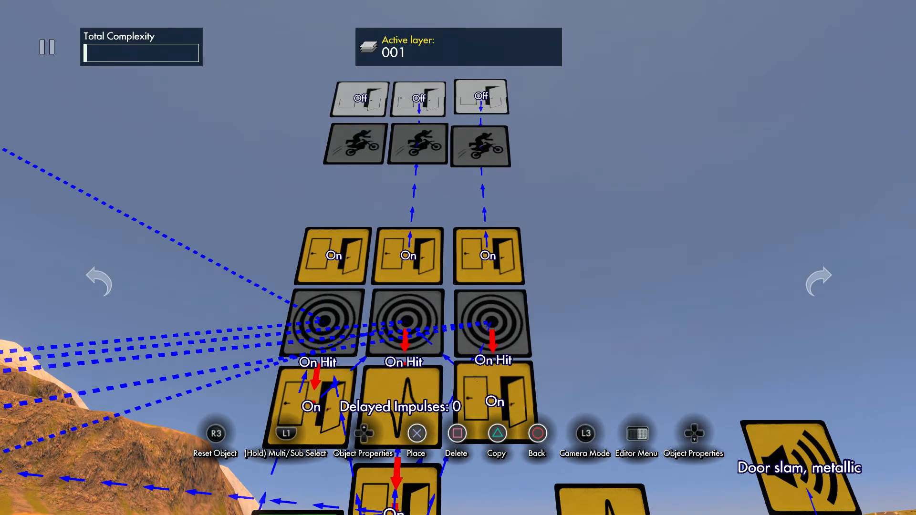
click(361, 98)
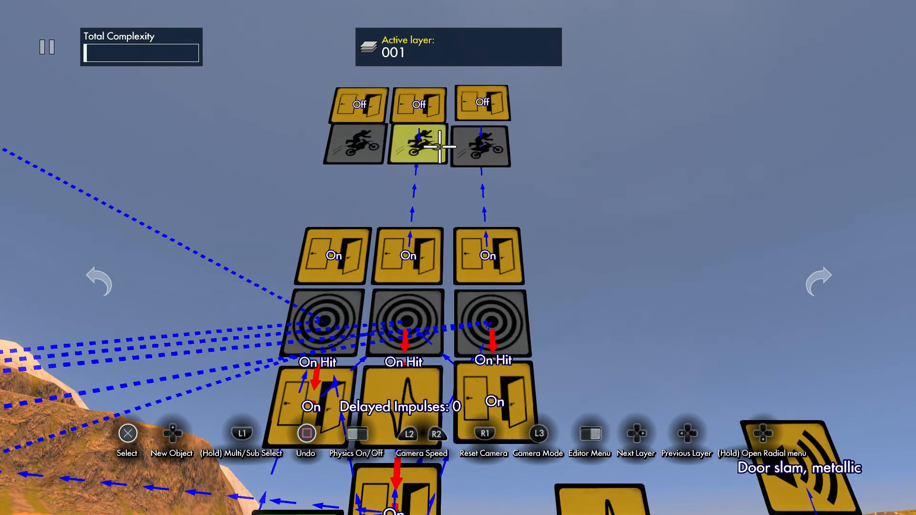
Lower the three Controller - Triangle objects together into the gap between the Off and On state event rows.
shift+click(486, 146)
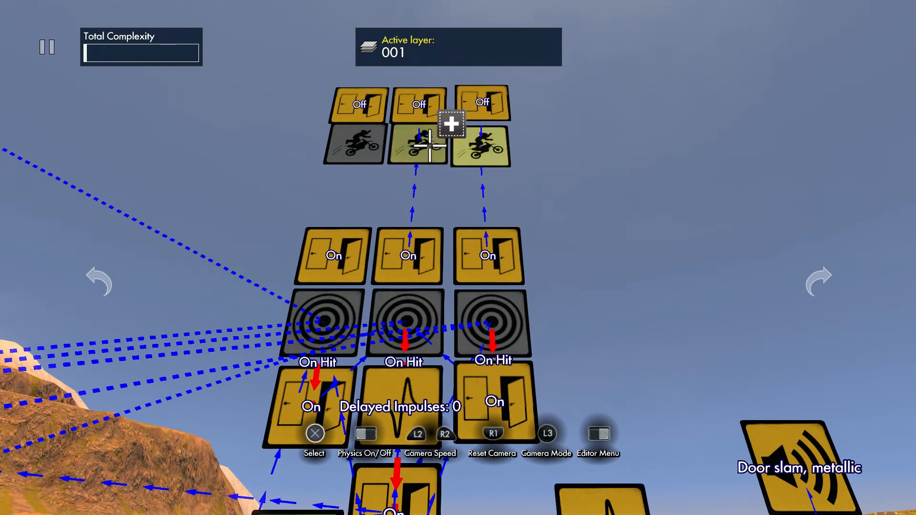
shift+click(366, 145)
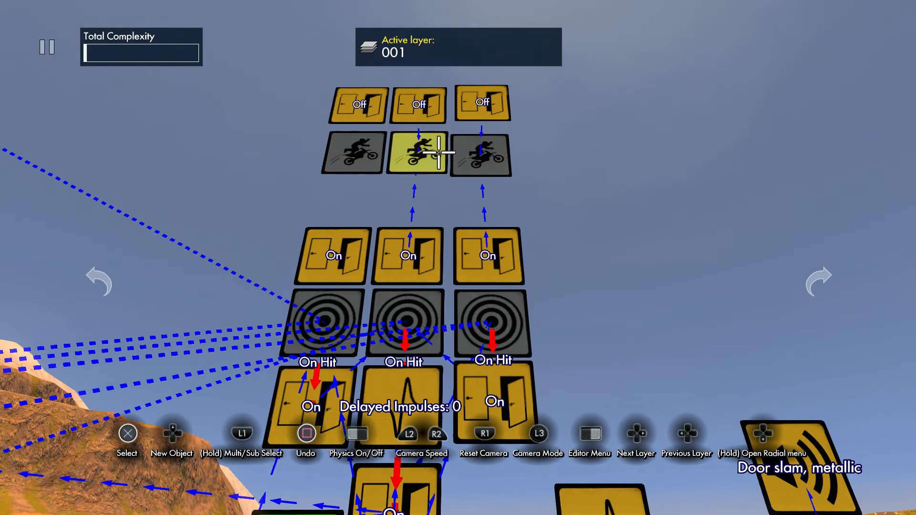
shift+click(483, 158)
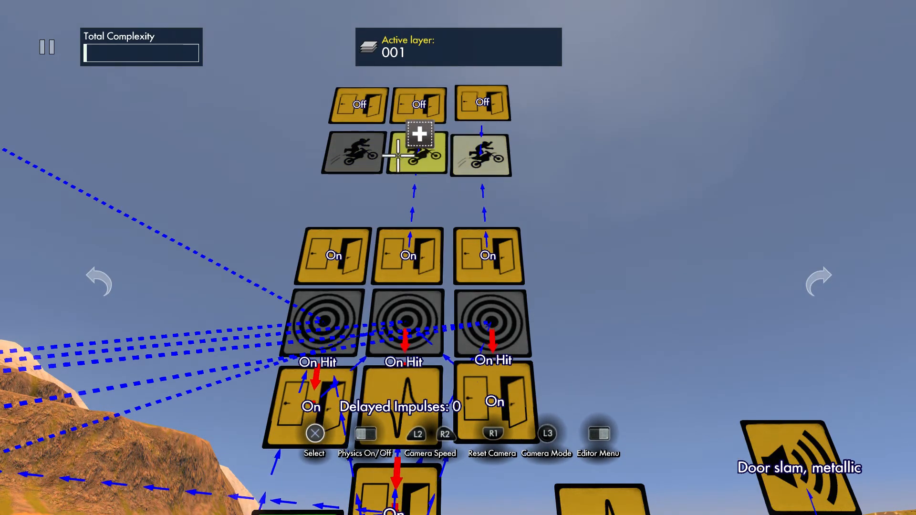
click(399, 155)
click(415, 168)
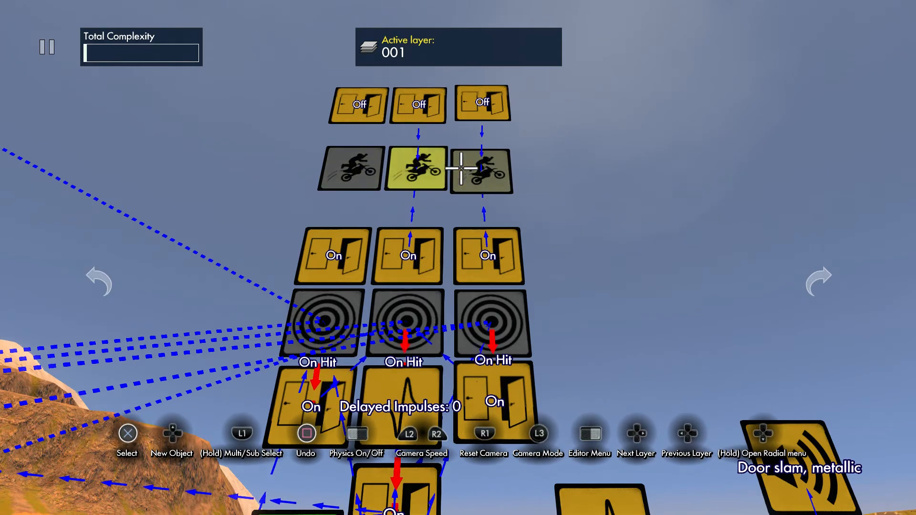
Set the rightmost Controller - Triangle's On Press target to the Off state event directly above it.
click(470, 169)
key(Down)
key(Return)
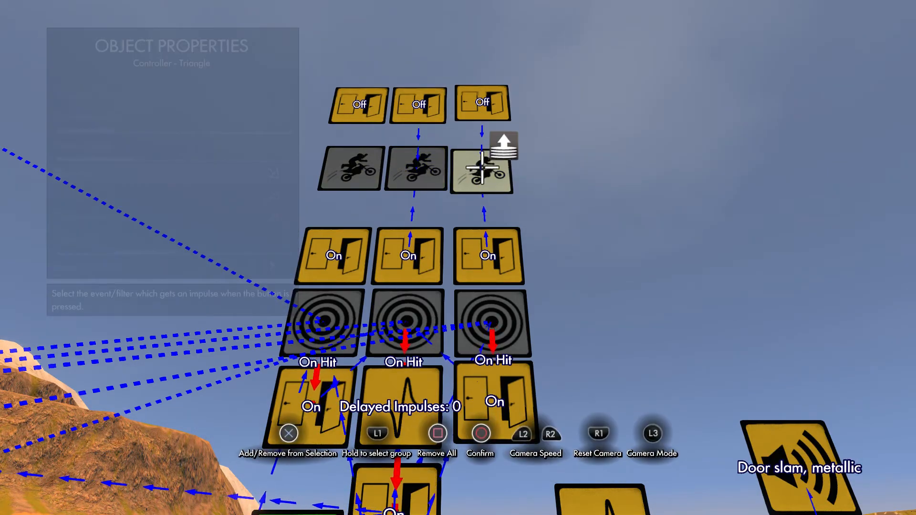
key(Return)
key(Escape)
Set the middle Controller - Triangle's On Press target to the Off state event directly above it.
click(416, 167)
key(Right)
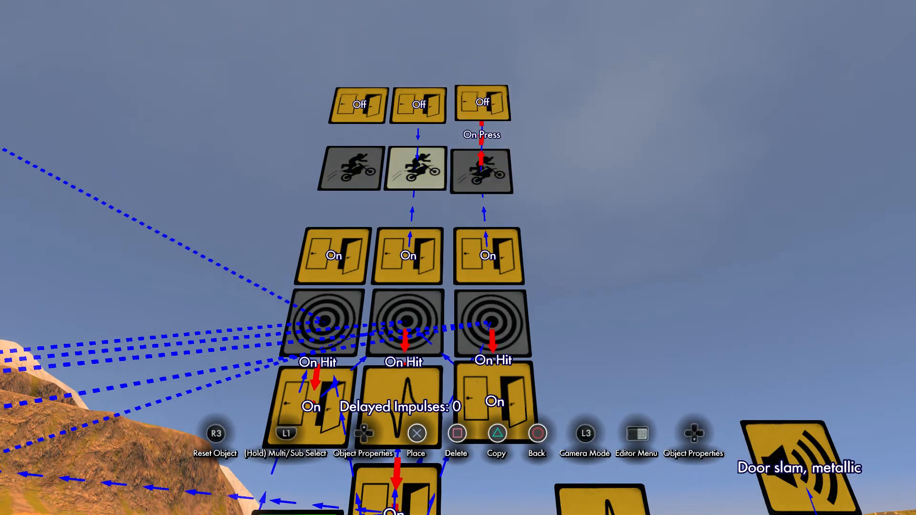
key(Down)
key(Down)
key(Return)
click(418, 104)
key(Escape)
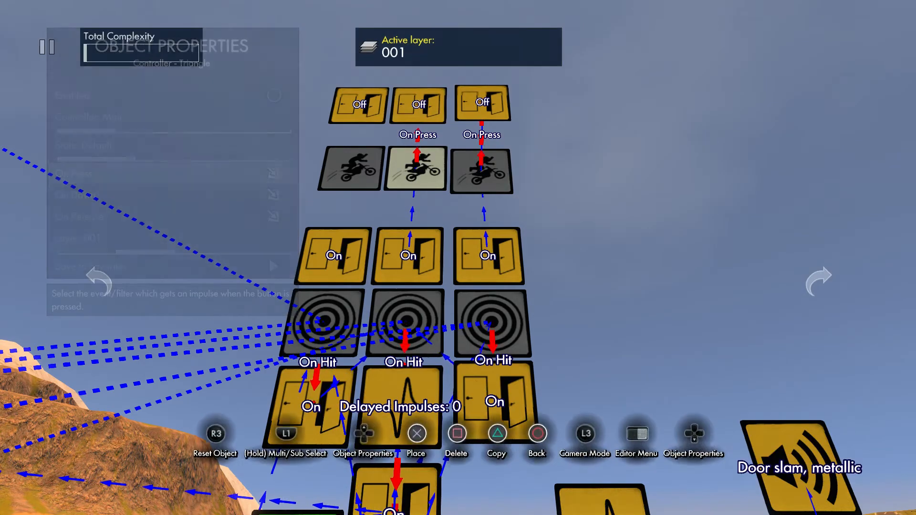
key(Escape)
Set the leftmost Controller - Triangle's On Press target to the Off state event directly above it.
click(356, 168)
key(Right)
key(Down)
key(Down)
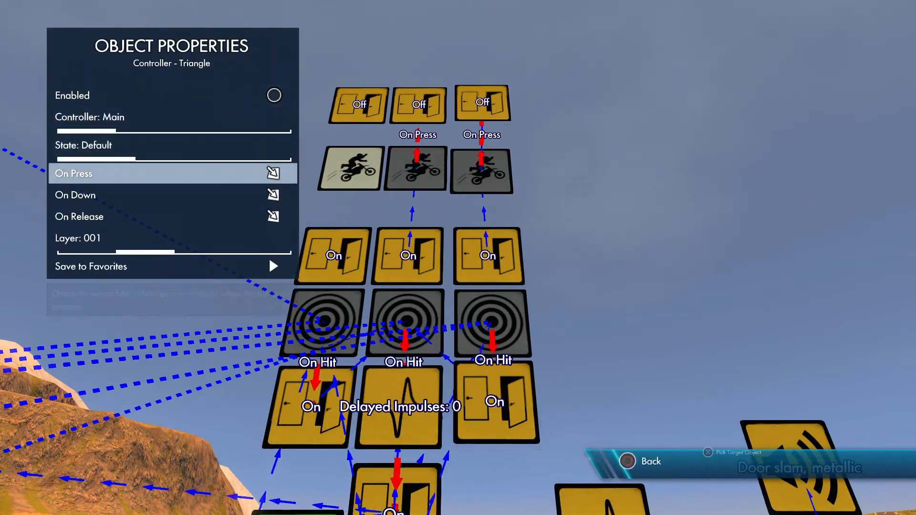
key(Return)
click(359, 106)
key(Escape)
key(Escape)
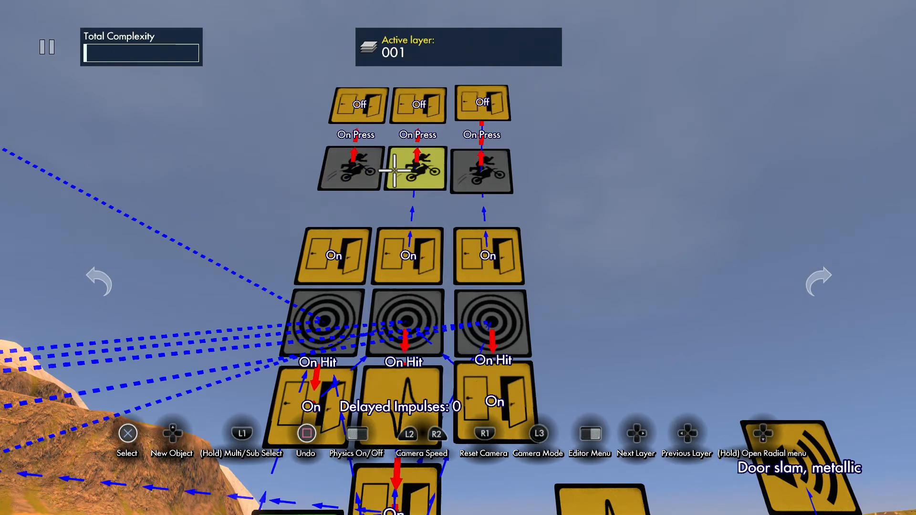
Delete the middle column's Off state event, Controller - Triangle and On state event above the hit trigger.
key(Delete)
key(Delete)
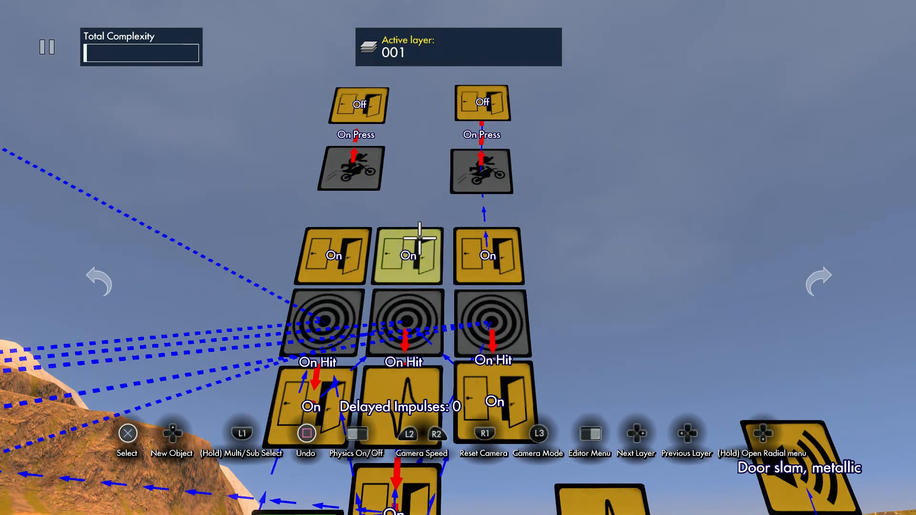
key(Delete)
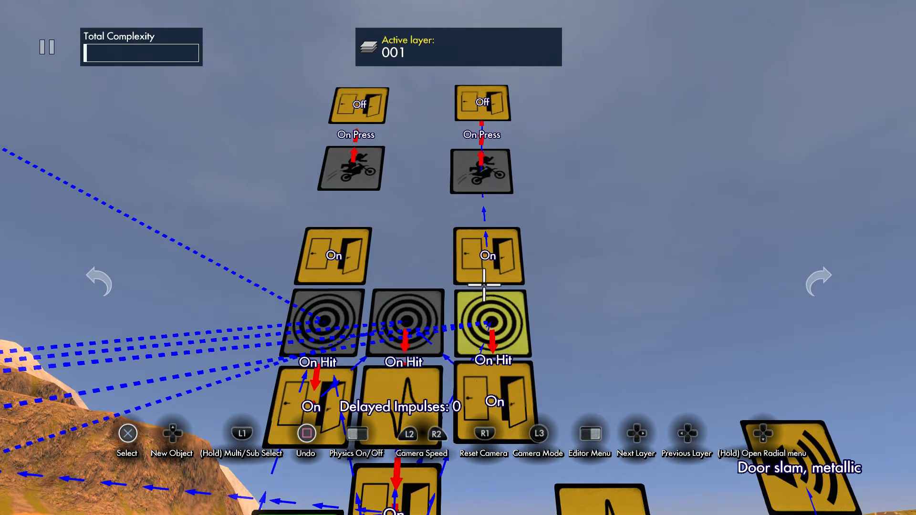
Move the two outer On state events below the hit triggers outward, one to each side.
click(508, 377)
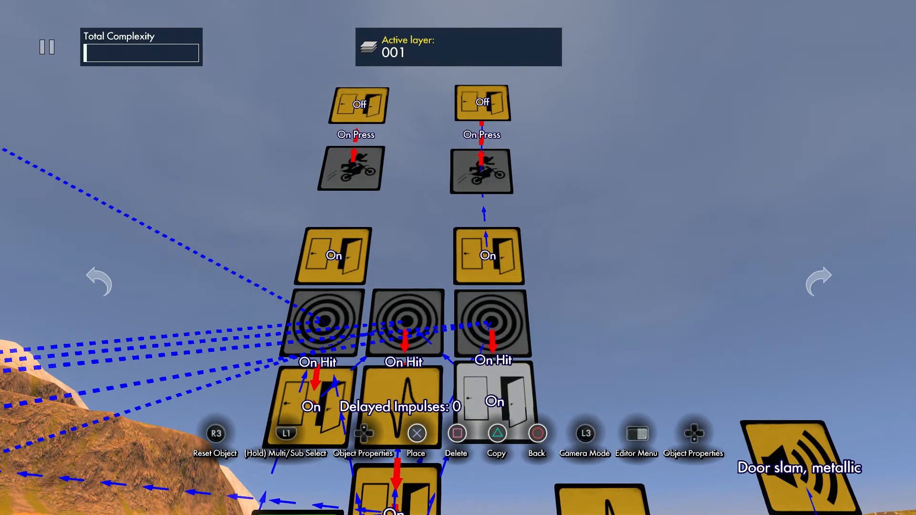
click(585, 402)
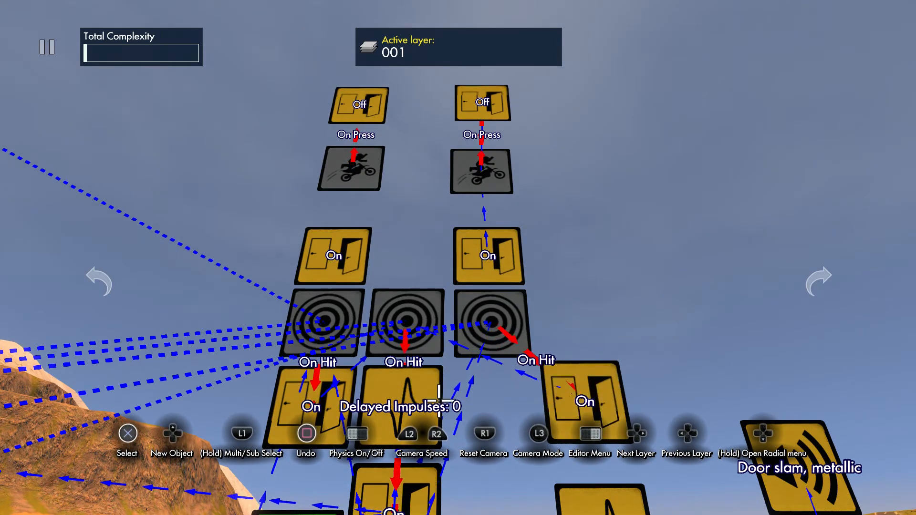
click(311, 405)
click(230, 406)
Set the impulse target of the lower left On state event to the left On state event above the triggers.
key(Up)
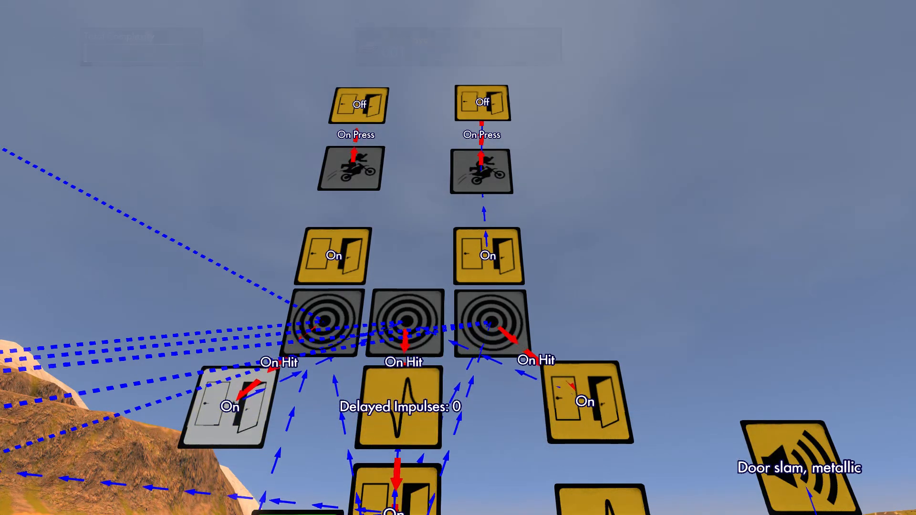
key(Down)
key(Down)
key(Return)
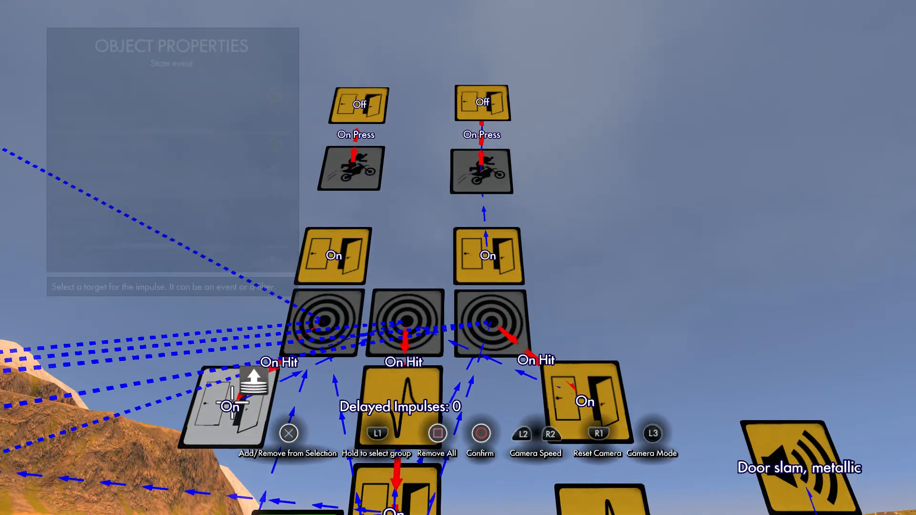
key(Return)
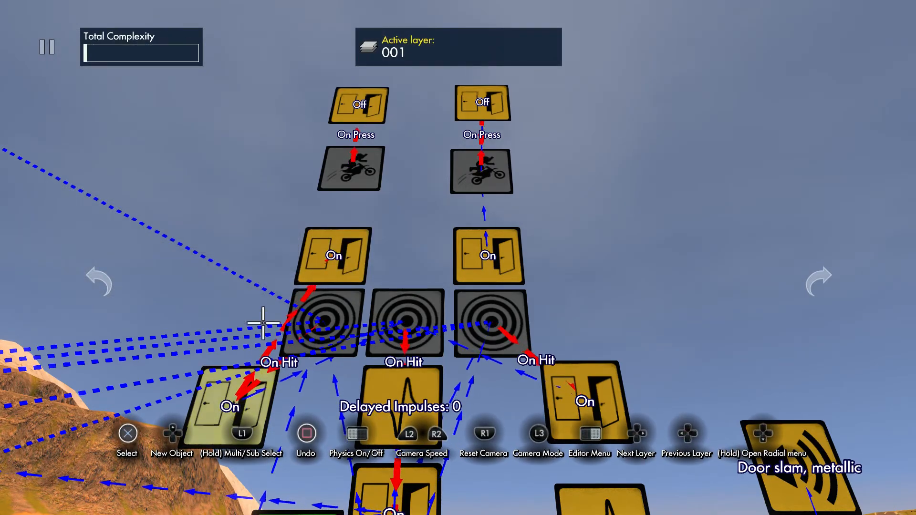
Move the two On state events above the hit triggers outward, roughly over the lower On state events.
click(310, 258)
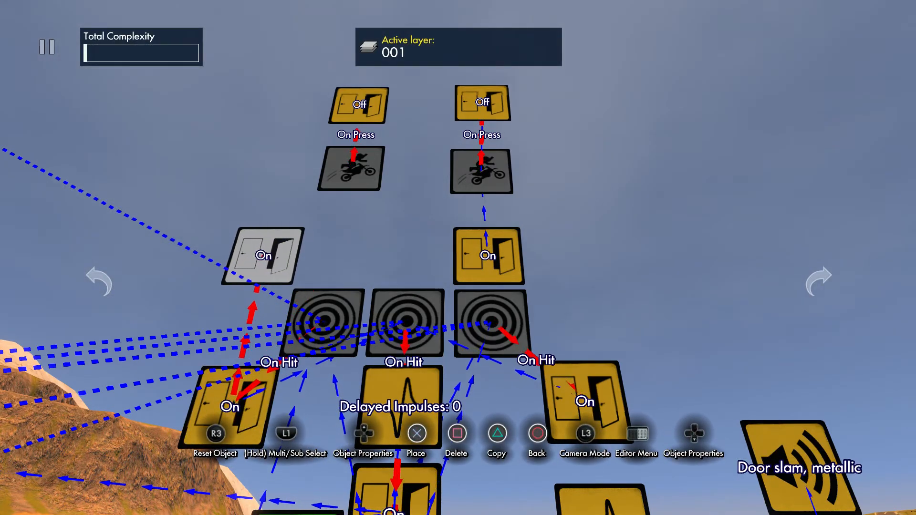
click(262, 256)
click(487, 255)
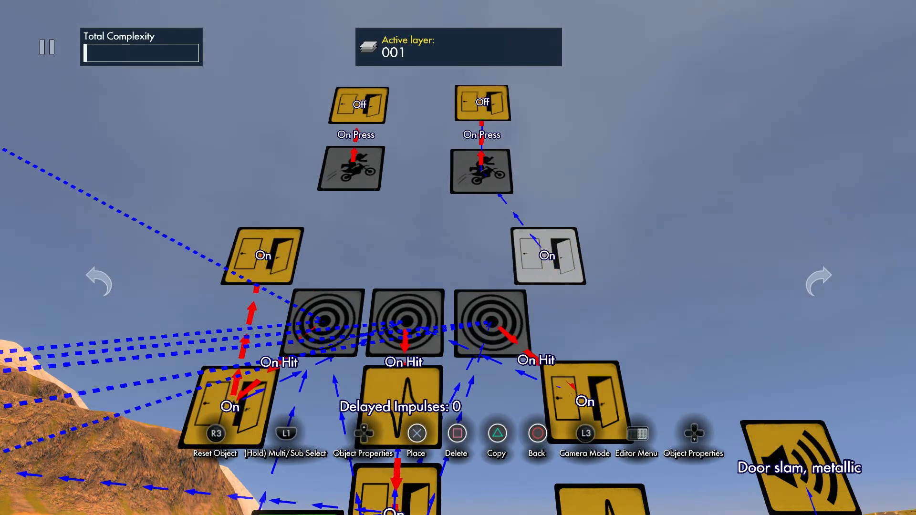
click(559, 255)
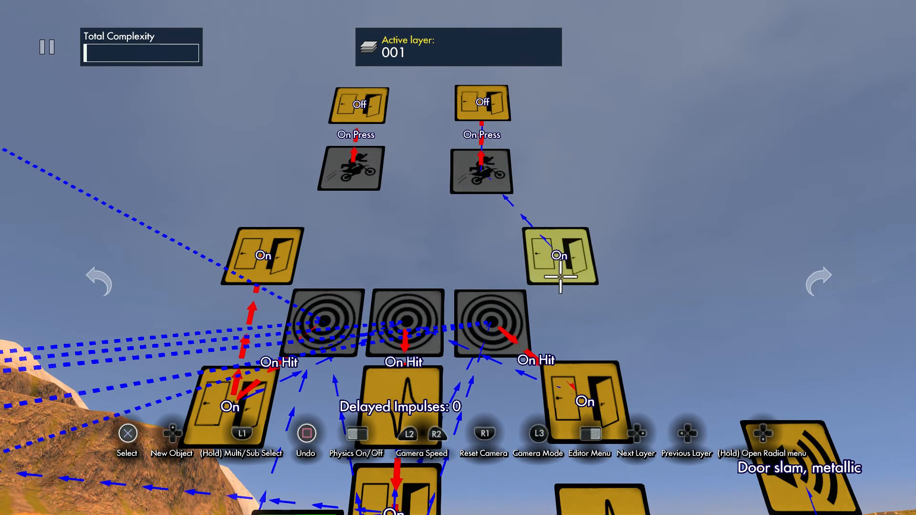
Set the impulse target of the lower right On state event to the right On state event above it.
key(Up)
key(Down)
key(Down)
key(Return)
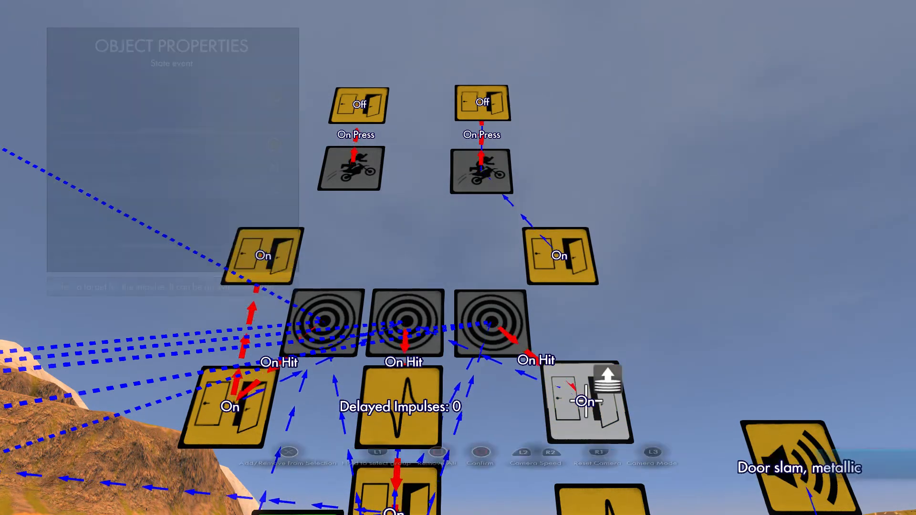
click(562, 258)
key(Escape)
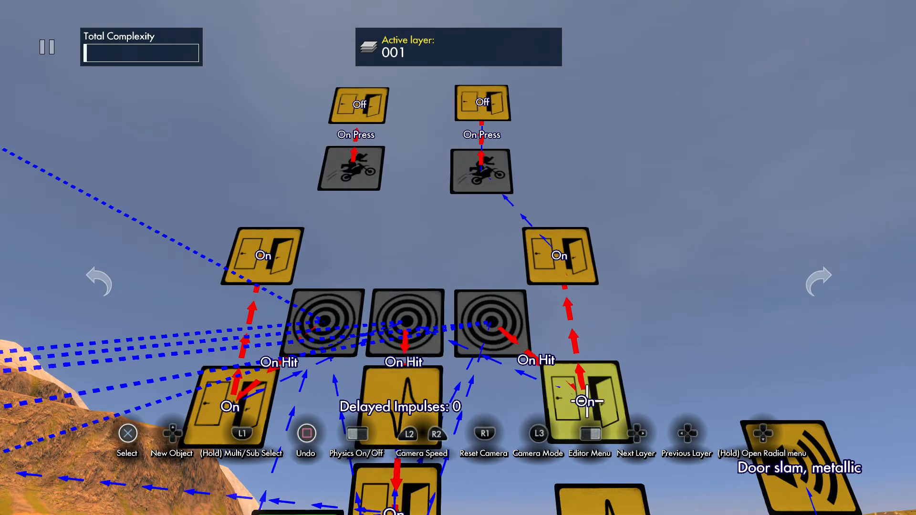
Assign the left Controller - Triangle as the event target of the left column's upper On and Off state events.
click(291, 272)
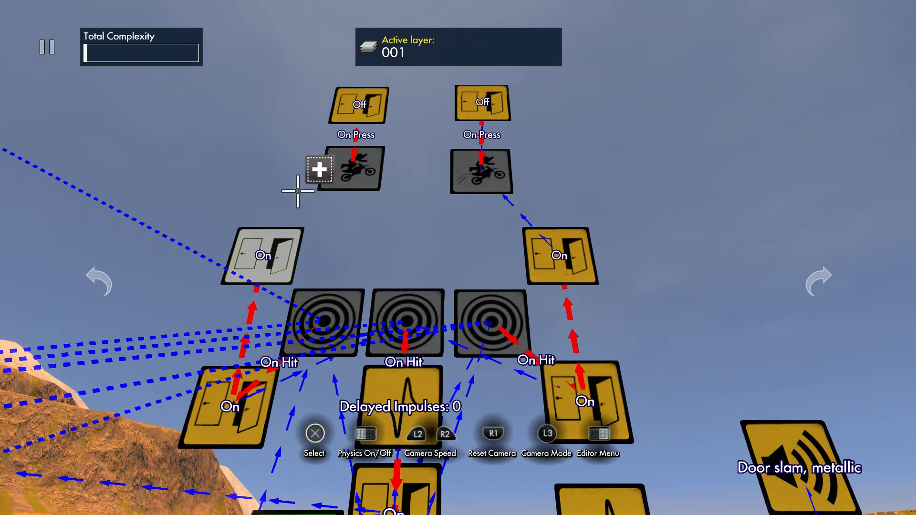
click(358, 105)
key(e)
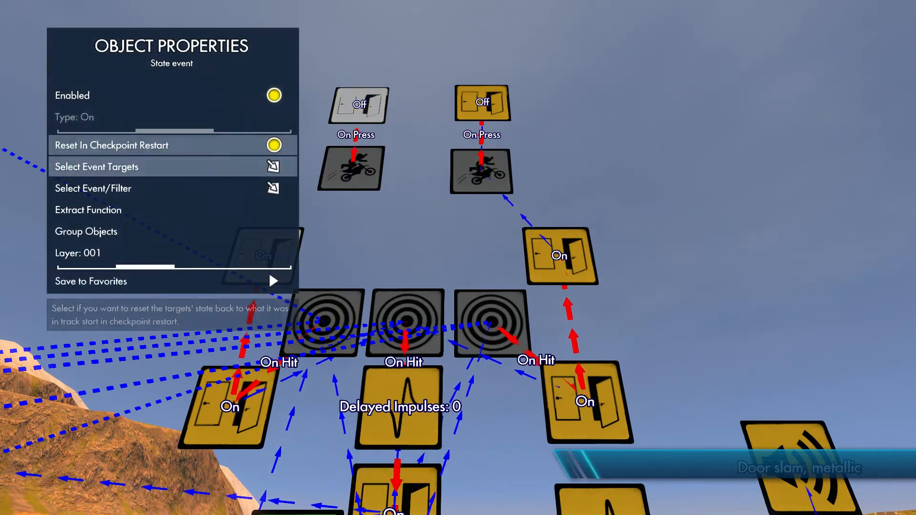
key(Return)
click(334, 170)
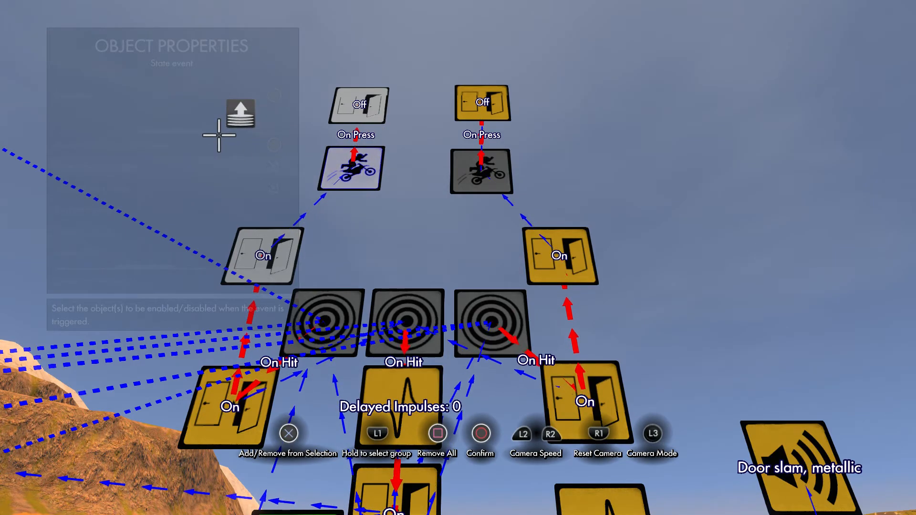
key(Return)
key(Escape)
drag(340, 105, 361, 104)
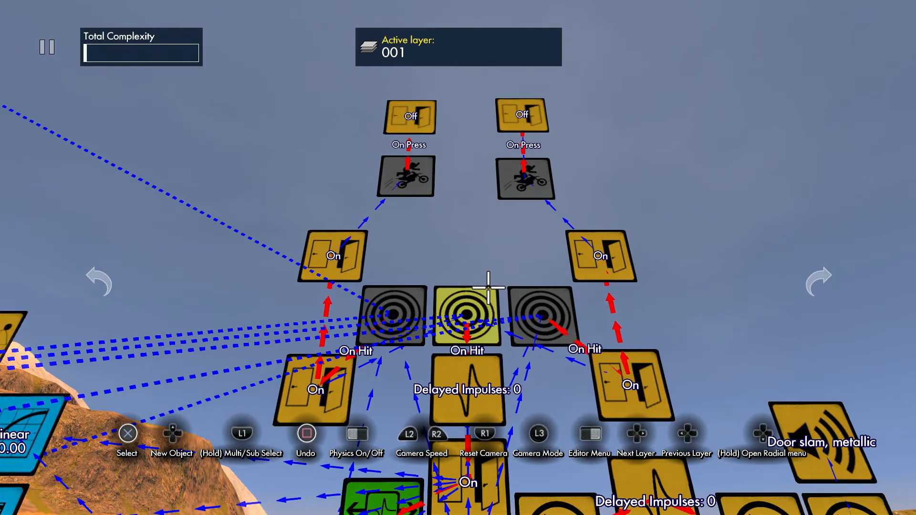
Add an Impulse splitter filter and place it centred above the two Off state events.
key(n)
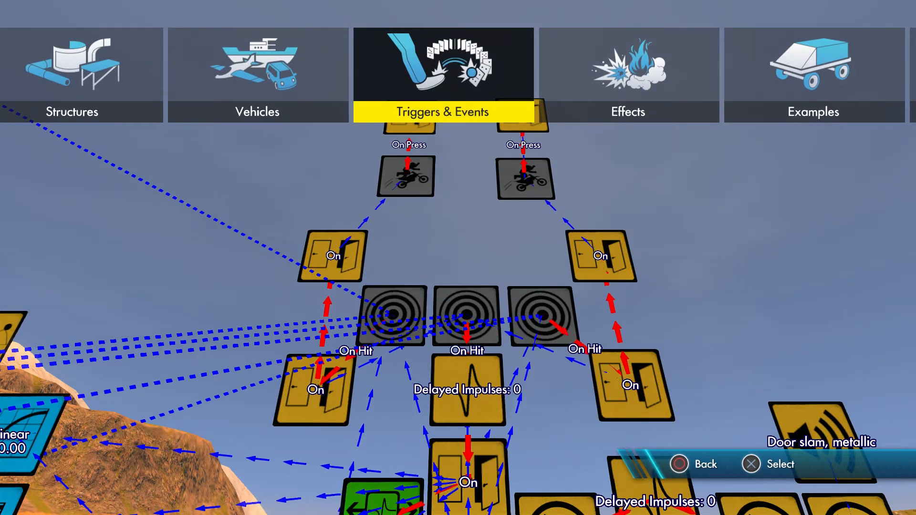
key(Return)
key(Left)
key(Left)
key(Left)
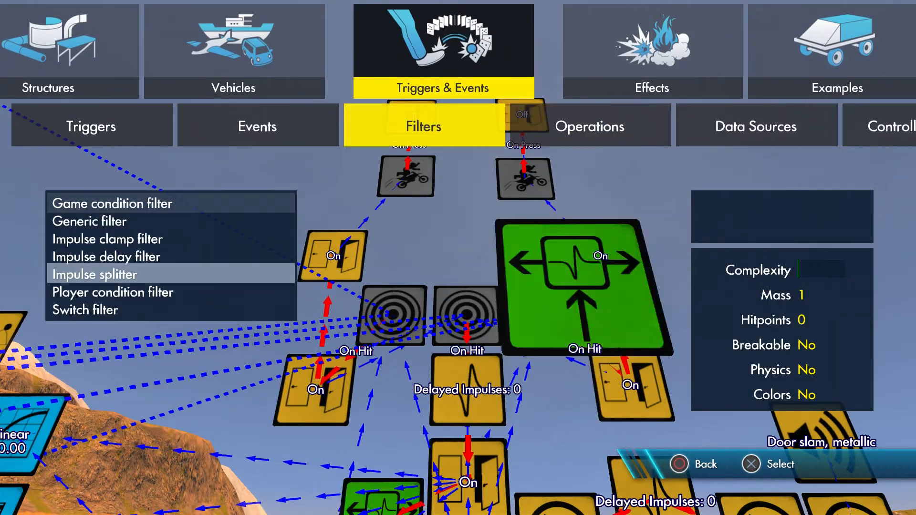
key(Return)
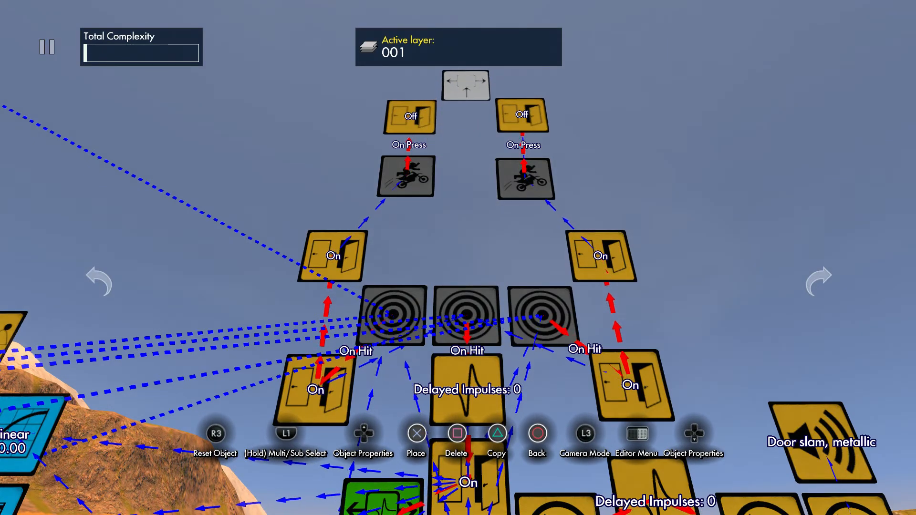
key(Return)
Set the impulse target of both Off state events to the Impulse splitter above them.
shift+click(522, 111)
shift+click(387, 115)
key(Down)
key(Down)
key(Down)
key(Return)
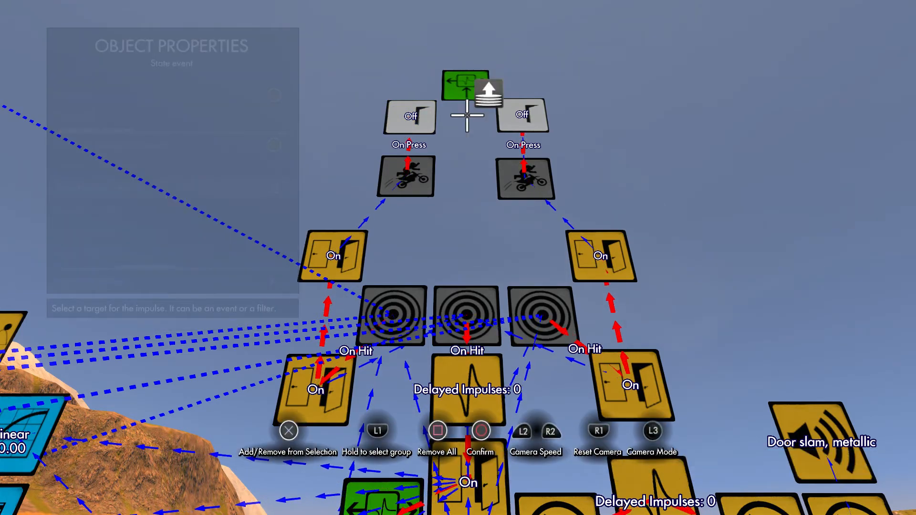
click(467, 115)
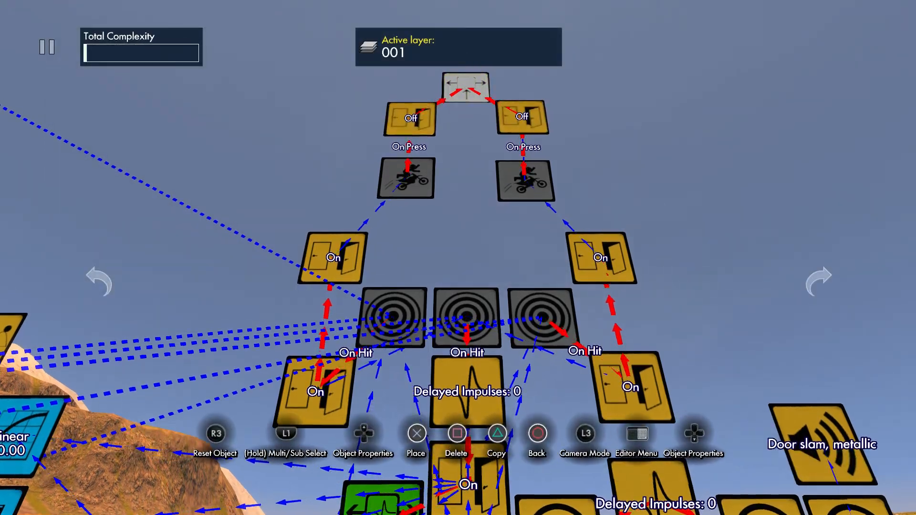
key(Escape)
Set the Impulse splitter's target to the Delayed Impulses object below the middle On Hit trigger.
click(466, 82)
key(Down)
key(Down)
key(Down)
key(Up)
key(Return)
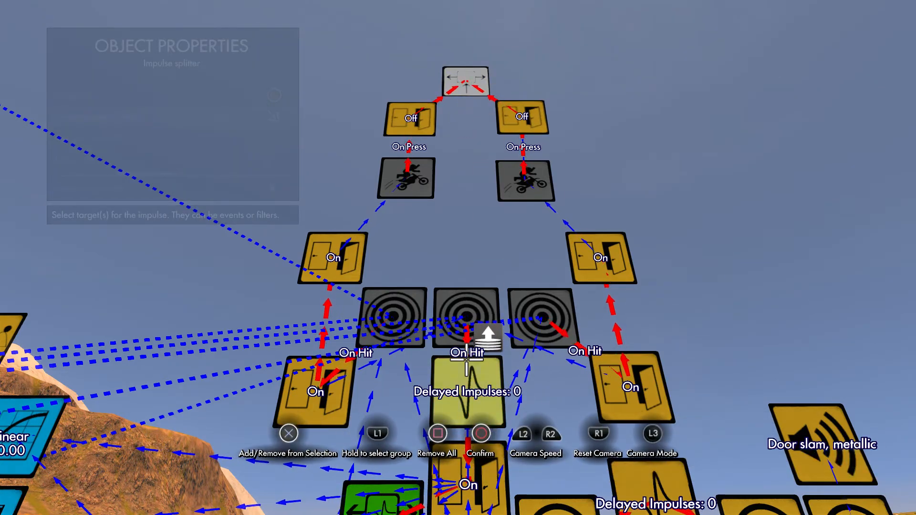
key(Escape)
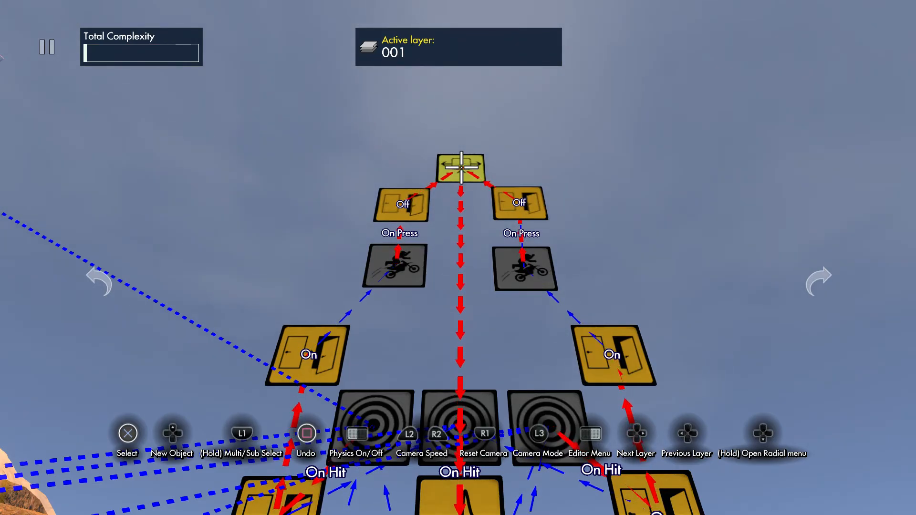
Assign the right Controller - Triangle and the middle On Hit trigger as event targets of both Off state events.
key(Up)
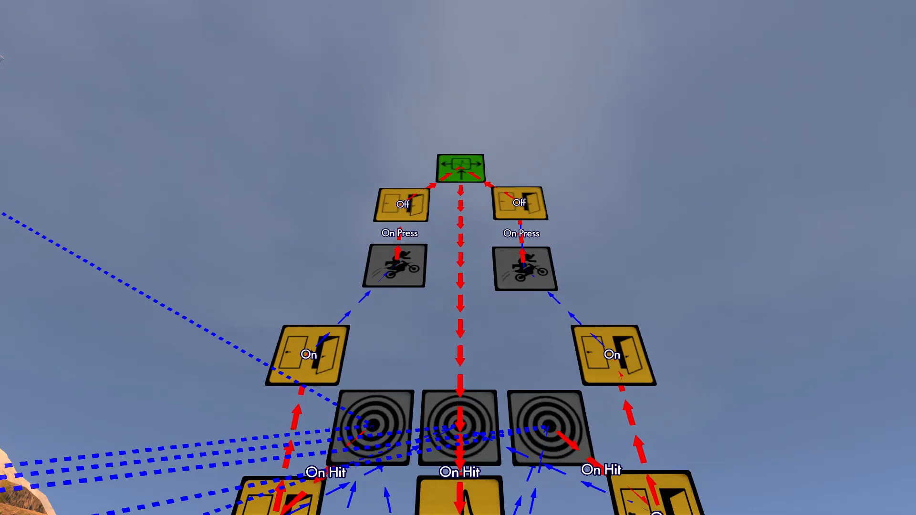
key(Return)
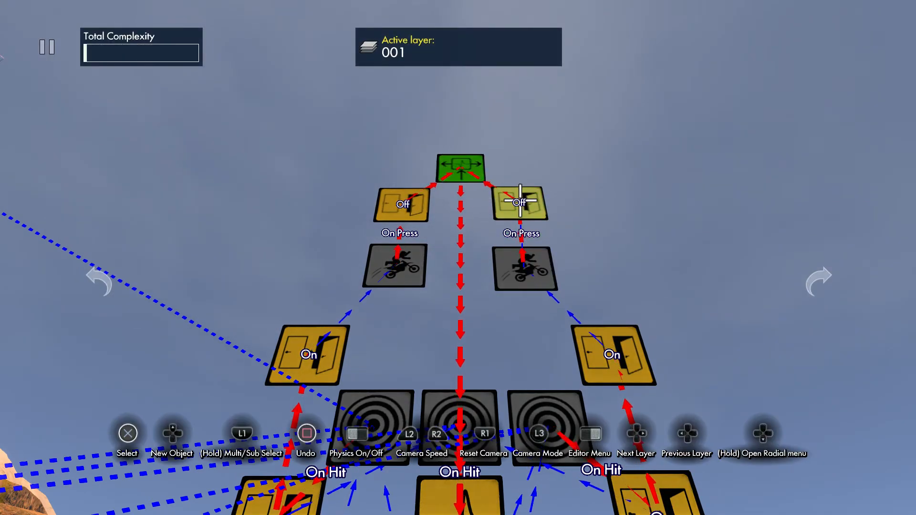
key(shift)
click(393, 203)
key(Down)
key(Down)
key(Down)
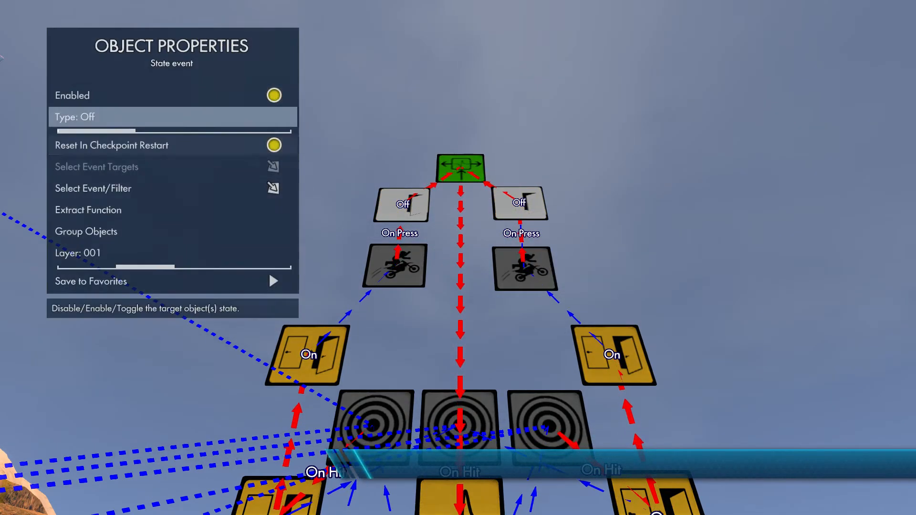
key(Return)
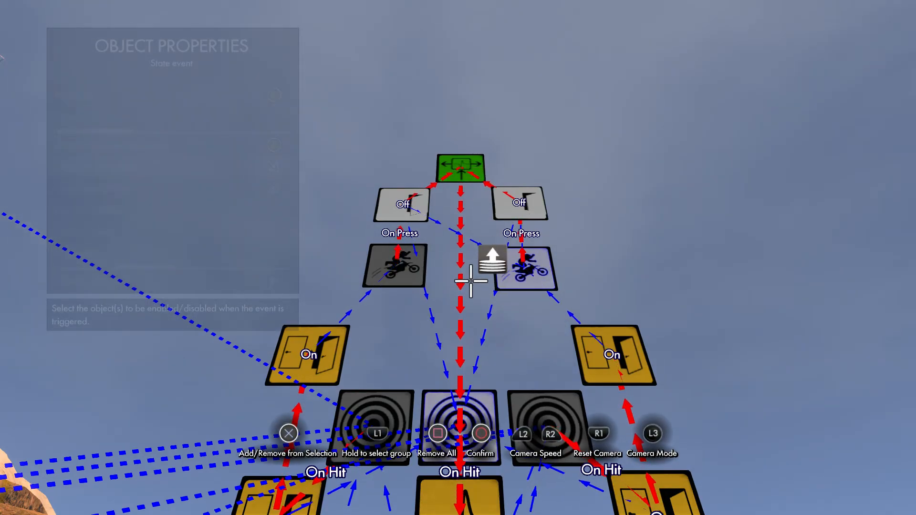
key(Escape)
key(Escape)
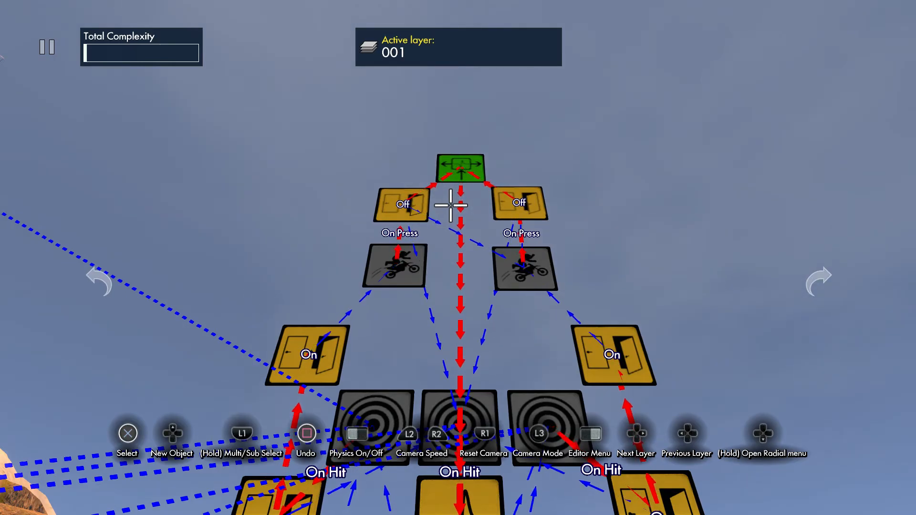
Insert a Box from the General category's Primitive Shapes in the empty space beside the hit triggers.
key(d)
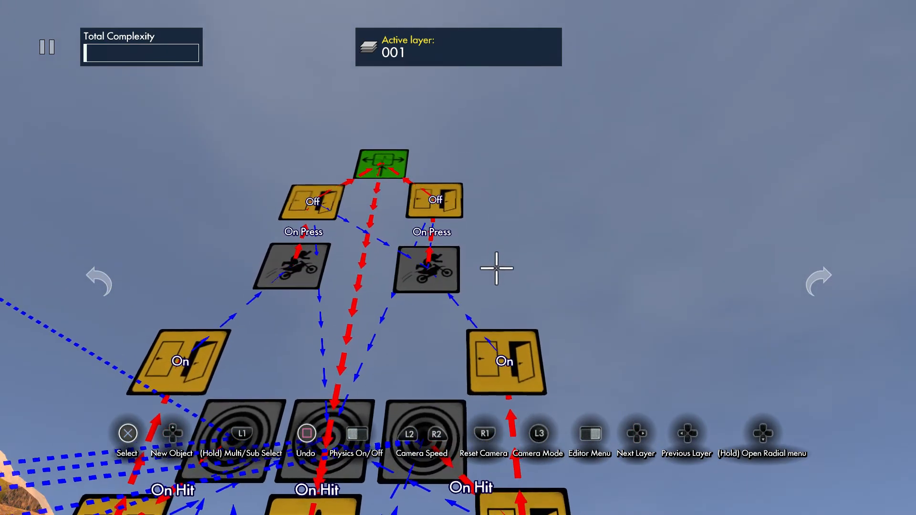
key(s)
key(w)
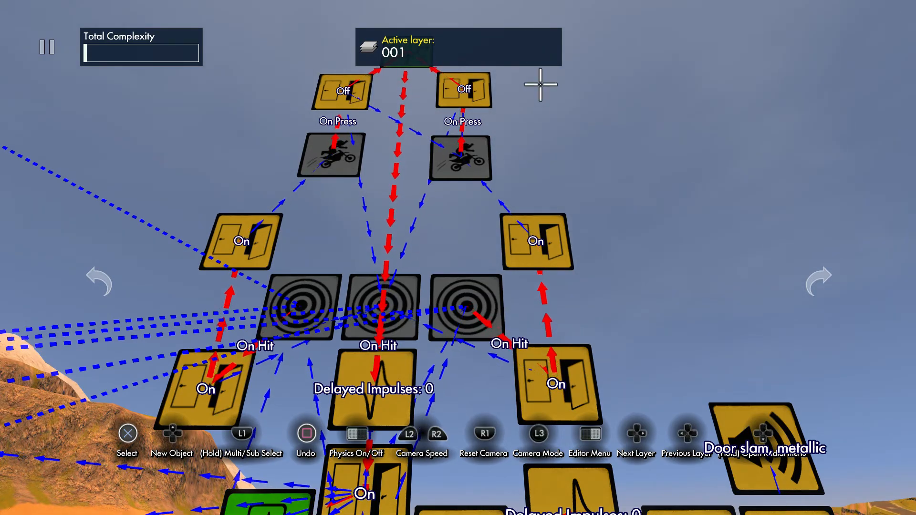
key(Delete)
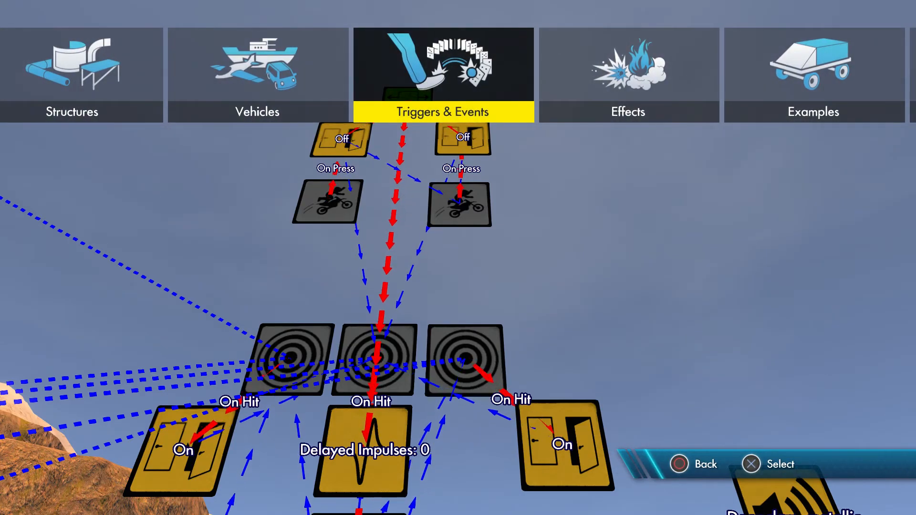
key(Left)
key(Left)
key(Left)
key(Left)
key(Left)
key(Left)
key(Left)
key(Left)
key(Left)
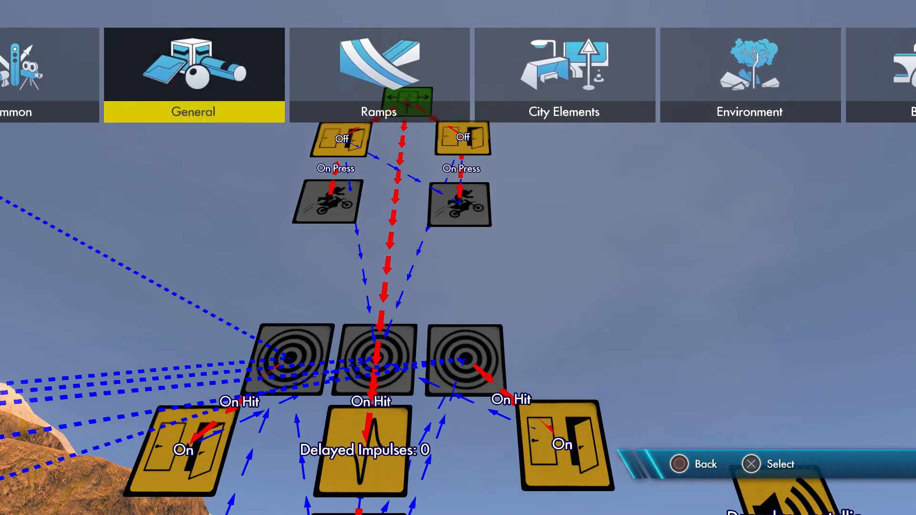
key(Return)
key(Right)
key(Right)
key(Right)
key(Right)
key(Down)
key(Down)
key(Down)
key(Return)
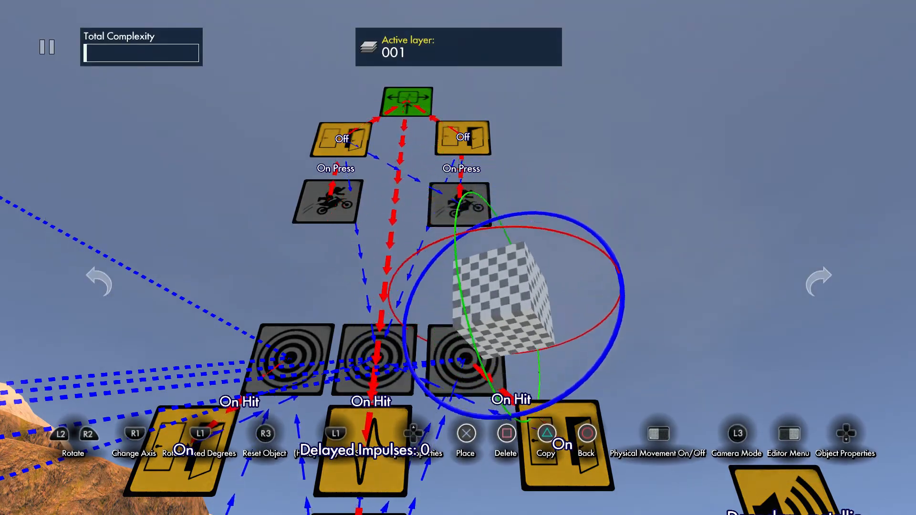
Rotate the checkered box and place it separately, beyond the right On Hit trigger.
key(Tab)
key(e)
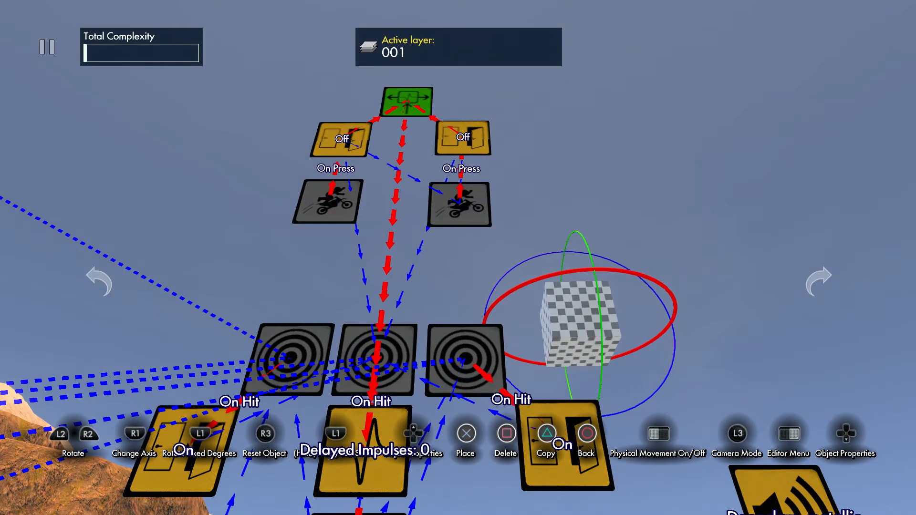
key(q)
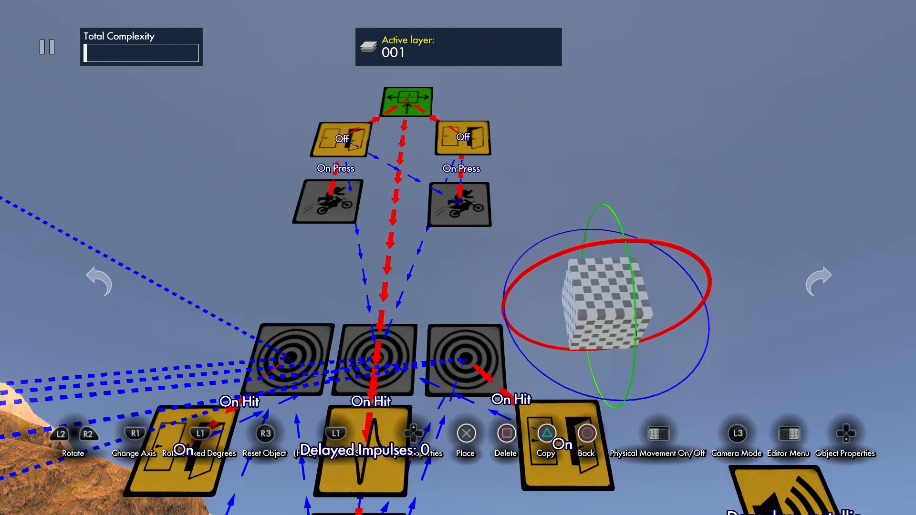
click(662, 264)
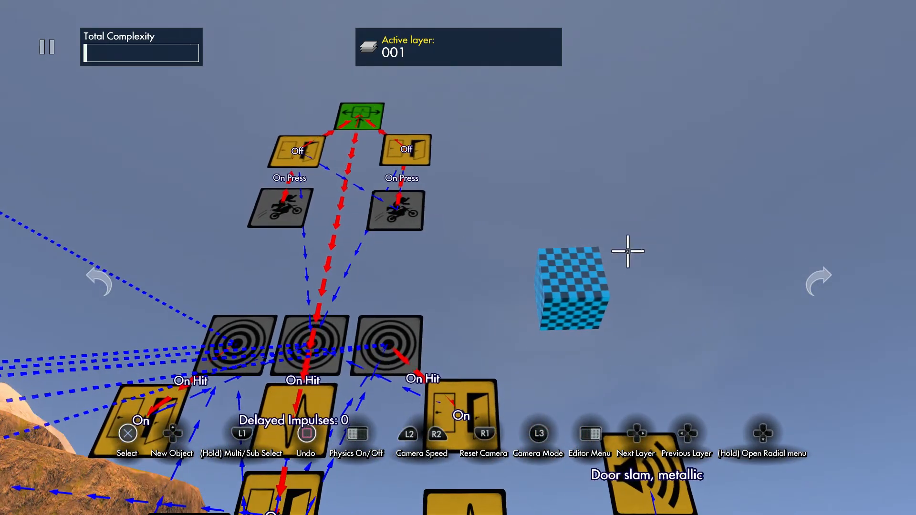
click(627, 252)
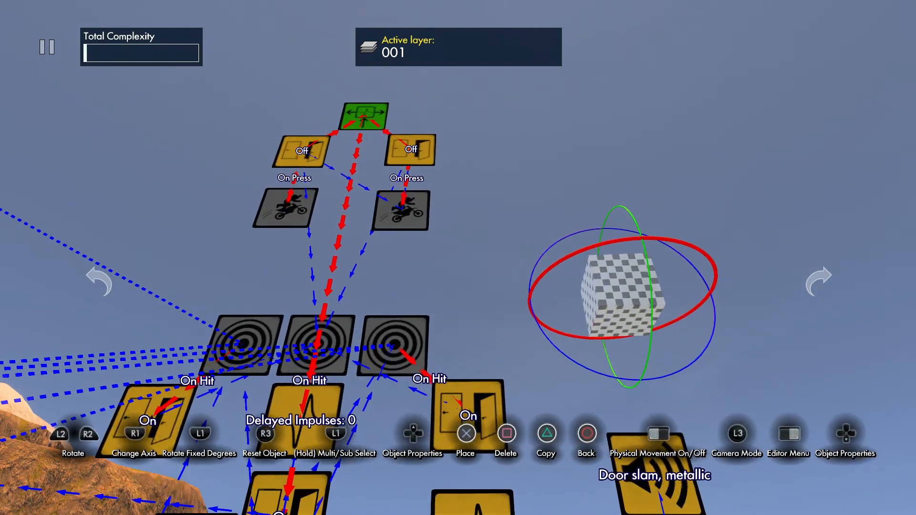
click(576, 318)
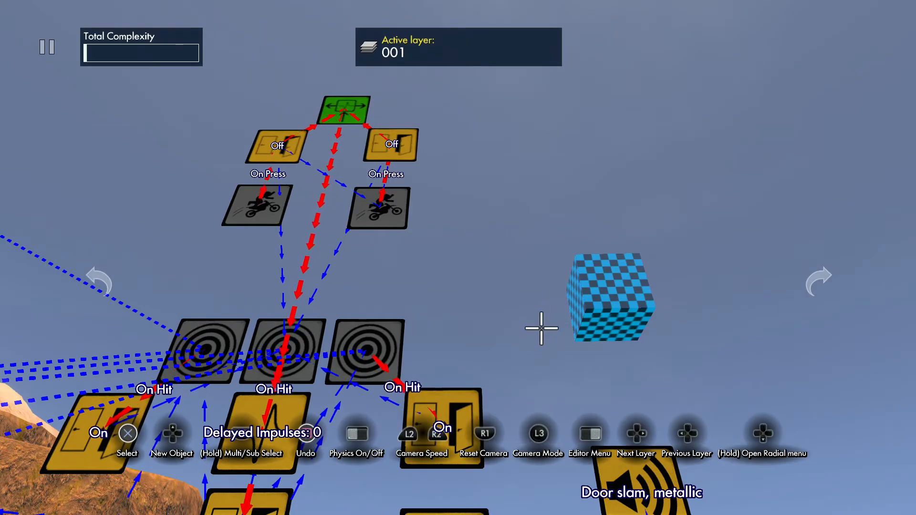
Copy the right On Hit trigger to a spot beside the checkered box and remove the copy's impulse target.
click(376, 351)
key(c)
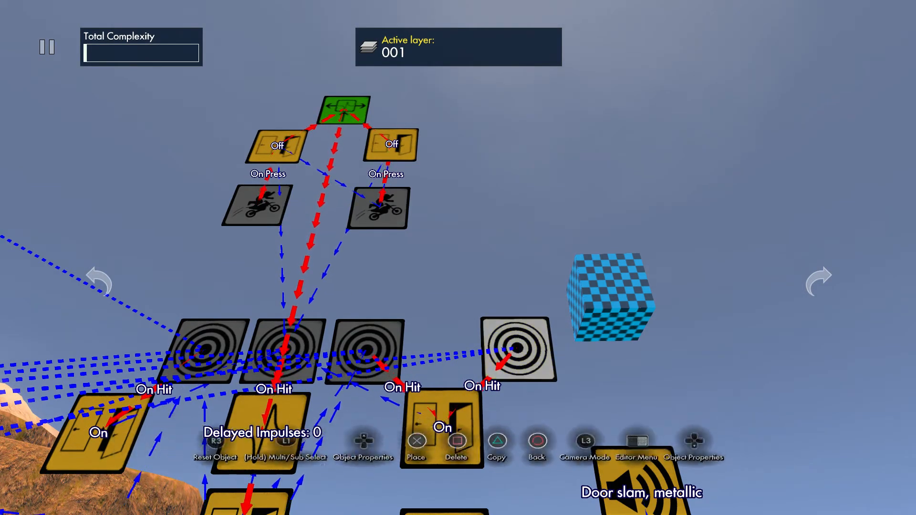
key(Up)
key(Down)
key(Down)
key(Down)
key(Down)
key(Return)
key(Delete)
key(Return)
In the copied trigger's Set Hitting Objects 2, clear the selected object instances and pick the checkered box instead.
key(Up)
key(Up)
key(Return)
key(Up)
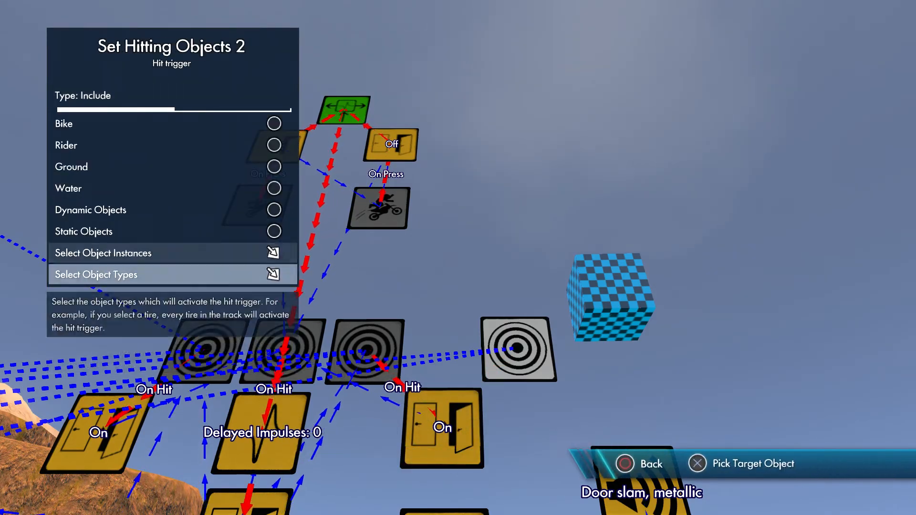
key(Up)
key(Return)
key(Delete)
click(622, 309)
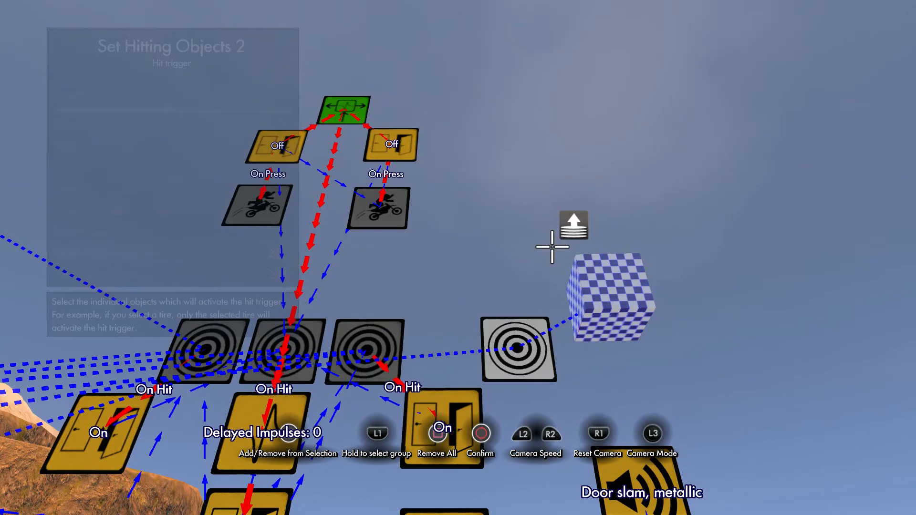
key(Return)
key(Escape)
click(519, 348)
key(Escape)
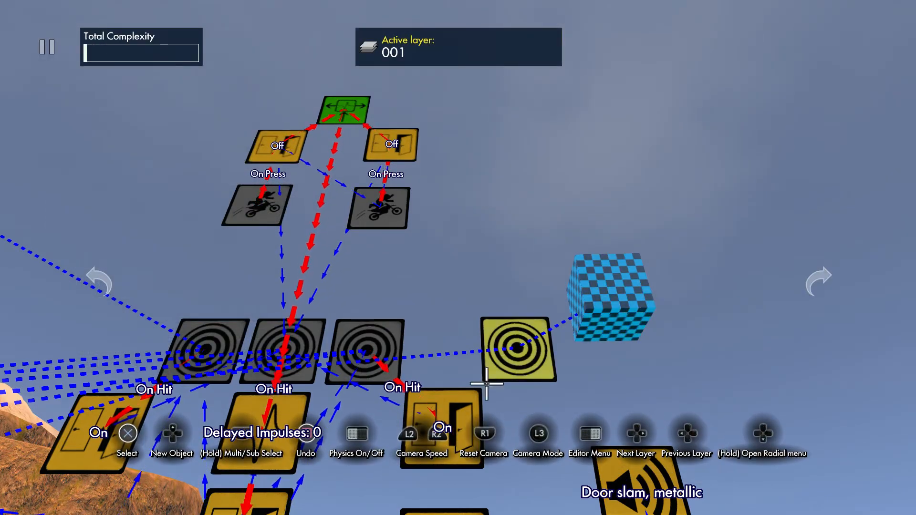
Add the copied hit trigger to the event targets of the right On state event directly below it.
click(442, 427)
key(Up)
key(Down)
key(Down)
key(Down)
key(Return)
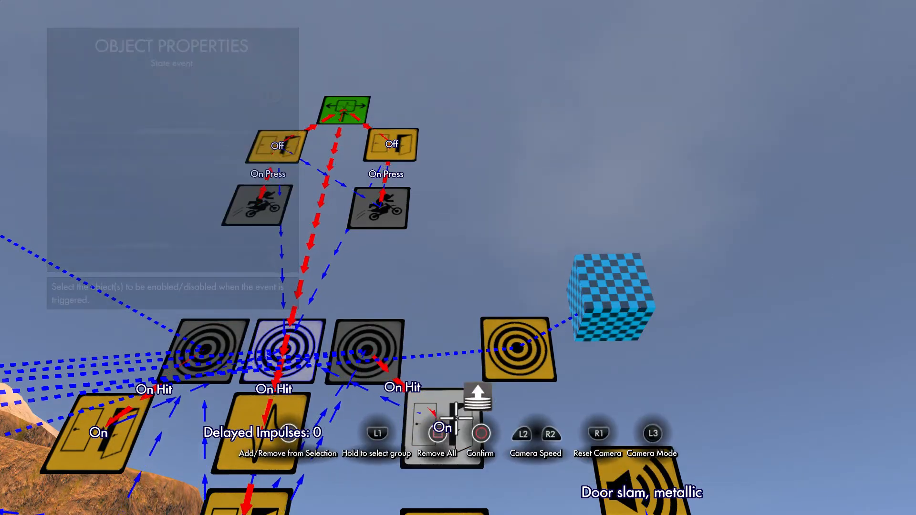
click(519, 361)
key(Return)
key(Escape)
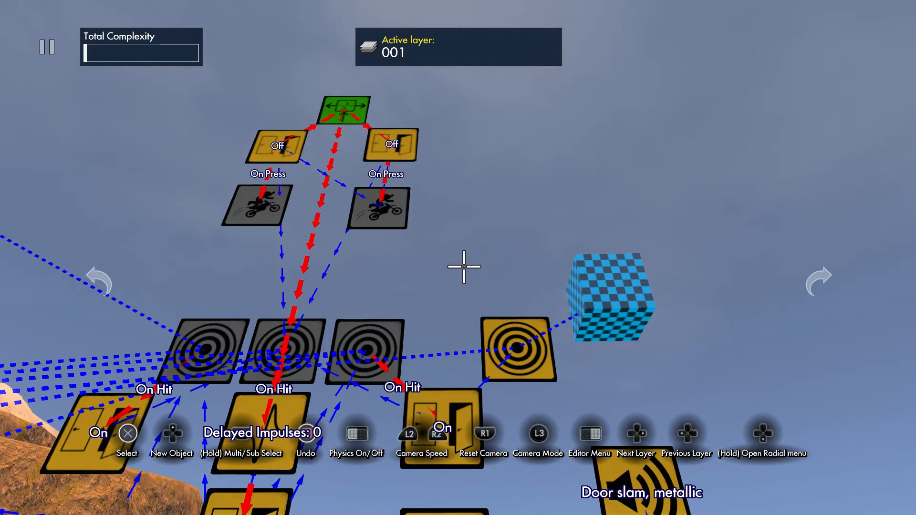
Move the checkered box down to about the height of the neighbouring yellow hit trigger.
click(579, 293)
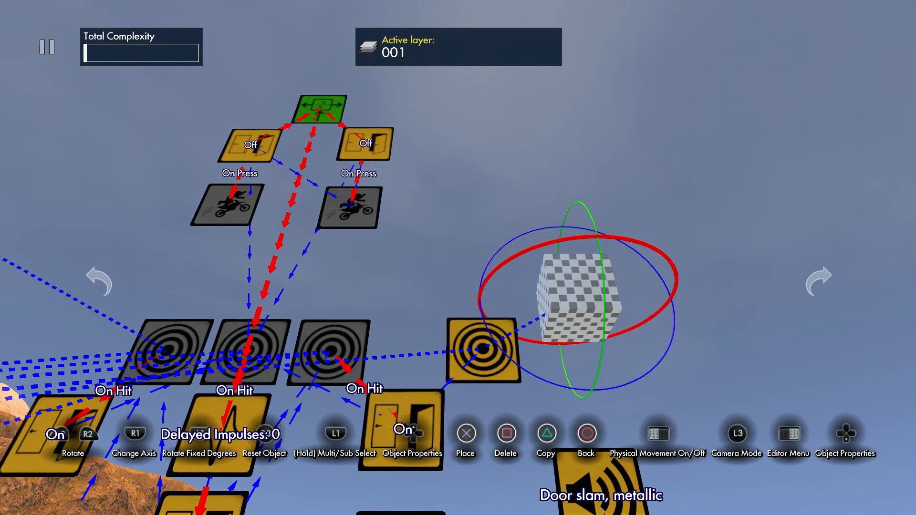
click(574, 294)
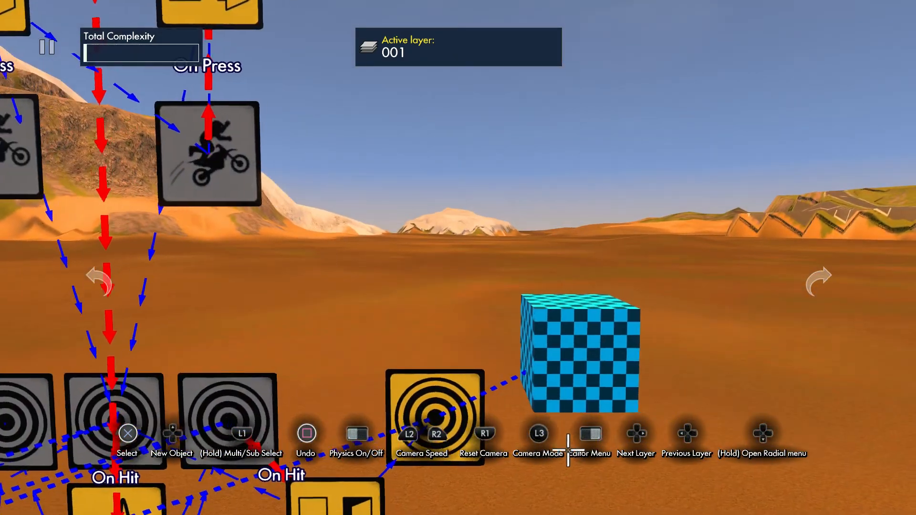
click(558, 399)
click(543, 388)
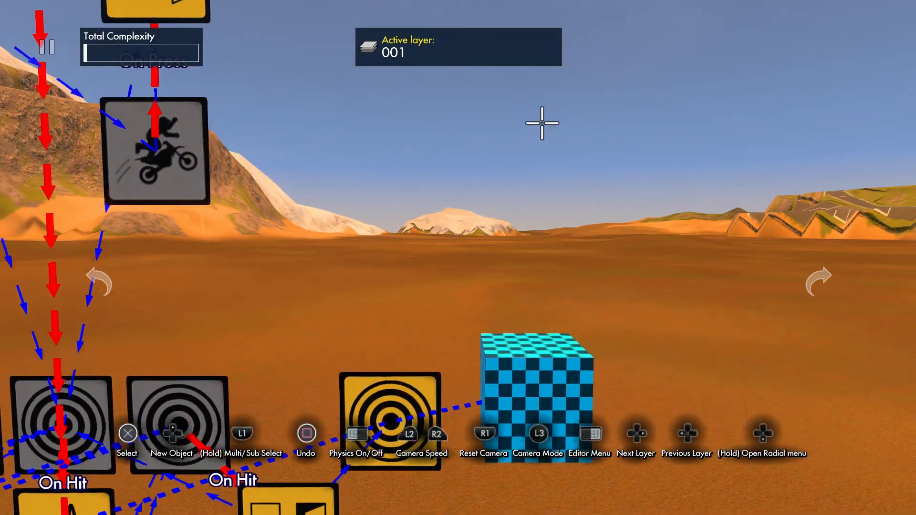
Insert a small grey block-shaped piece from the Riders of the Rustlands objects above the checkered box.
key(Up)
key(Right)
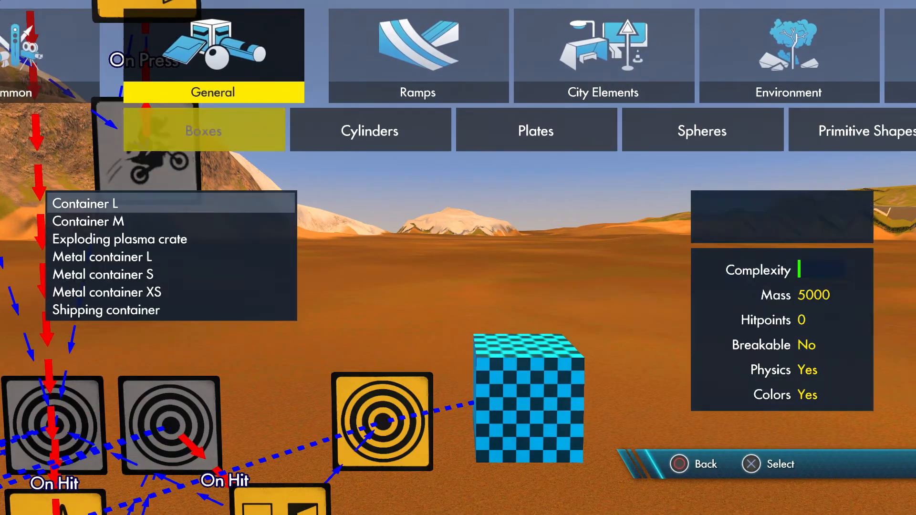
key(Right)
key(Right)
key(Right)
key(Right)
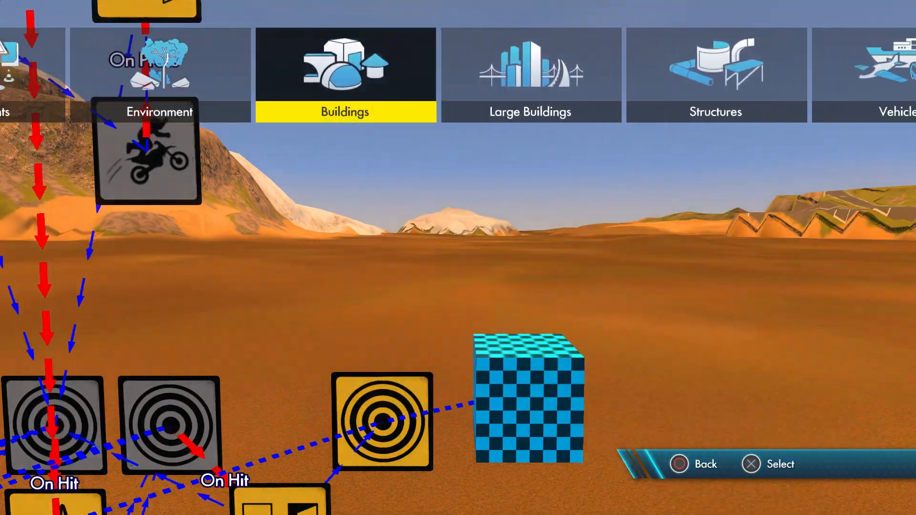
key(Right)
key(Right)
key(Right)
key(Right)
key(Right)
key(Right)
key(Right)
key(Left)
key(Left)
key(Right)
key(Right)
key(Right)
key(Return)
key(Down)
key(Down)
key(Down)
key(Down)
key(Right)
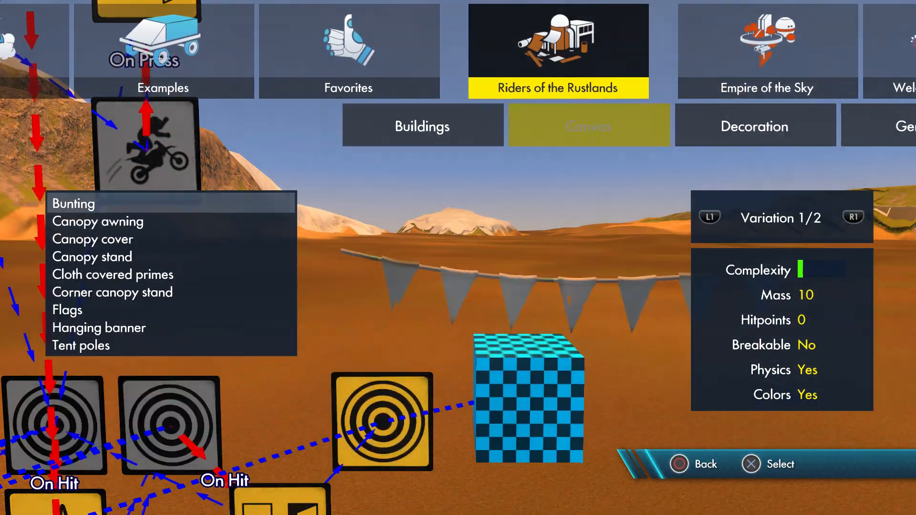
key(Right)
key(Right)
key(Right)
key(Right)
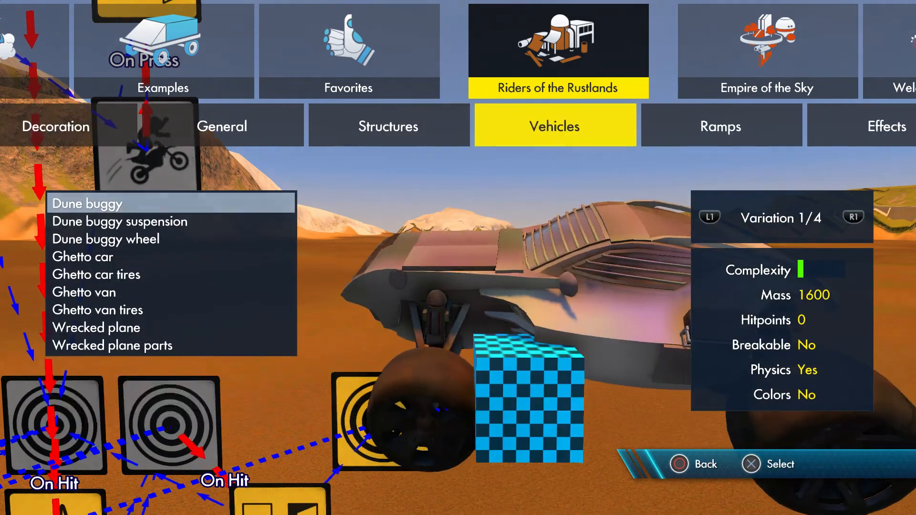
key(Down)
key(Down)
key(Down)
key(Down)
key(Right)
key(Left)
key(Left)
key(Down)
key(Down)
key(Down)
key(Down)
key(Up)
key(Up)
key(Return)
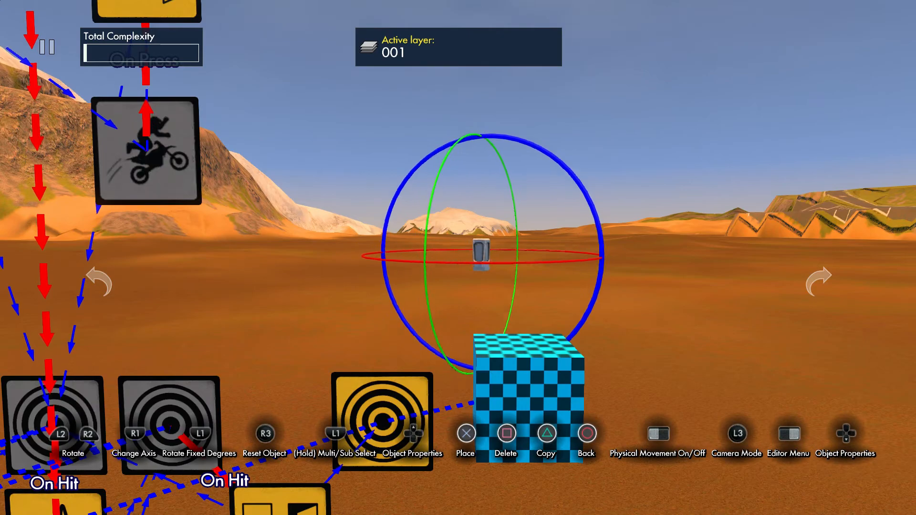
Rotate the small grey piece so it stands upright and place it floating above the checkered box.
key(Return)
key(Return)
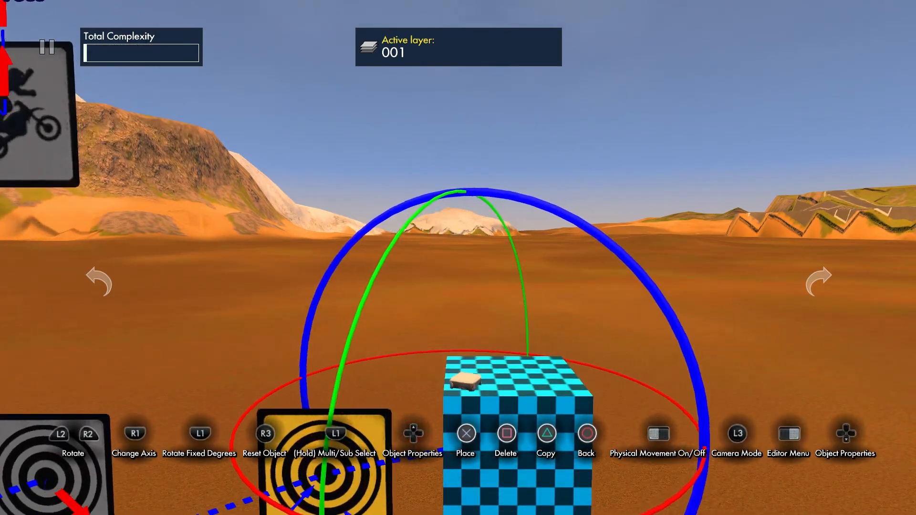
key(Right)
key(Tab)
key(Right)
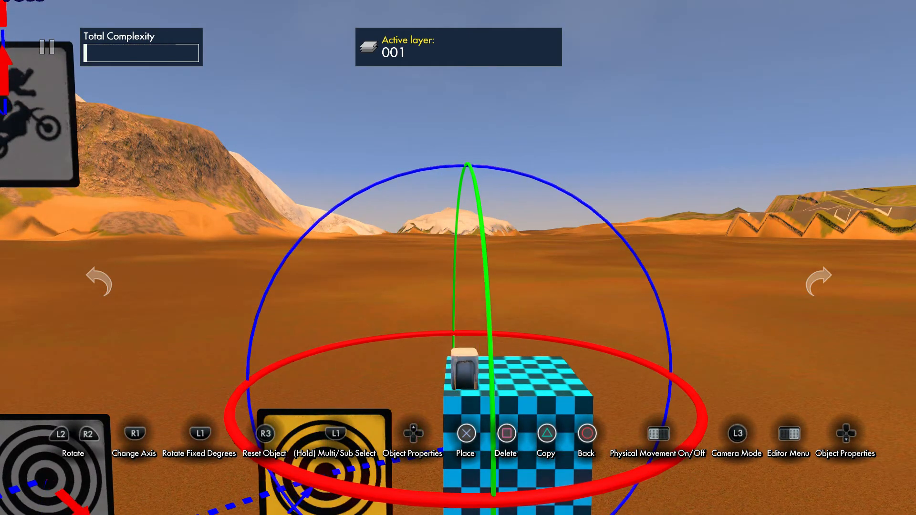
key(Right)
key(Up)
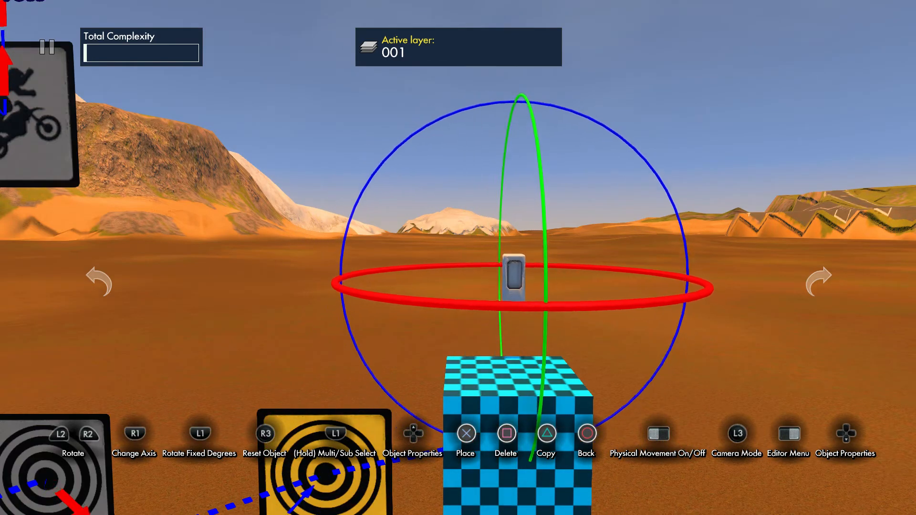
key(Left)
key(Left)
key(Return)
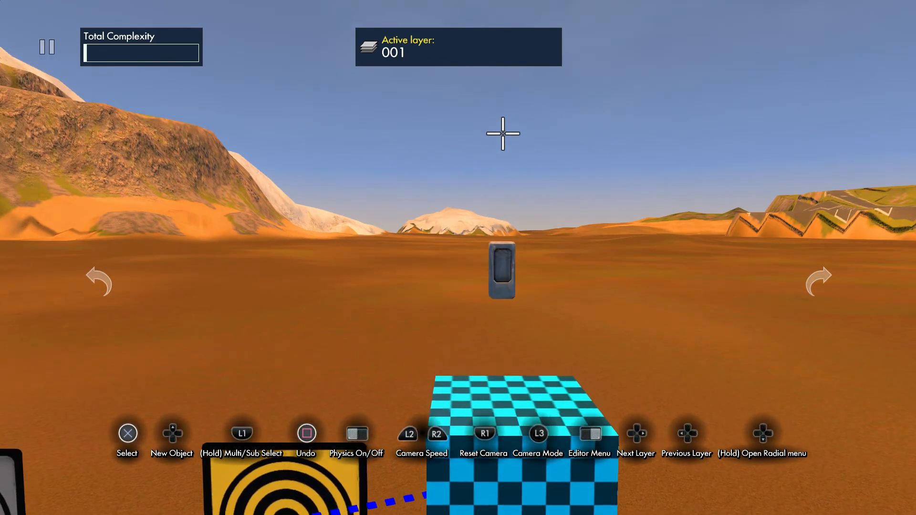
Insert a Box from the General category's Primitive Shapes close to the floating grey piece.
key(Up)
key(Escape)
key(Escape)
key(Right)
key(Right)
key(Right)
key(Left)
key(Left)
key(Left)
key(Left)
key(Left)
key(Left)
key(Left)
key(Left)
key(Left)
key(Left)
key(Return)
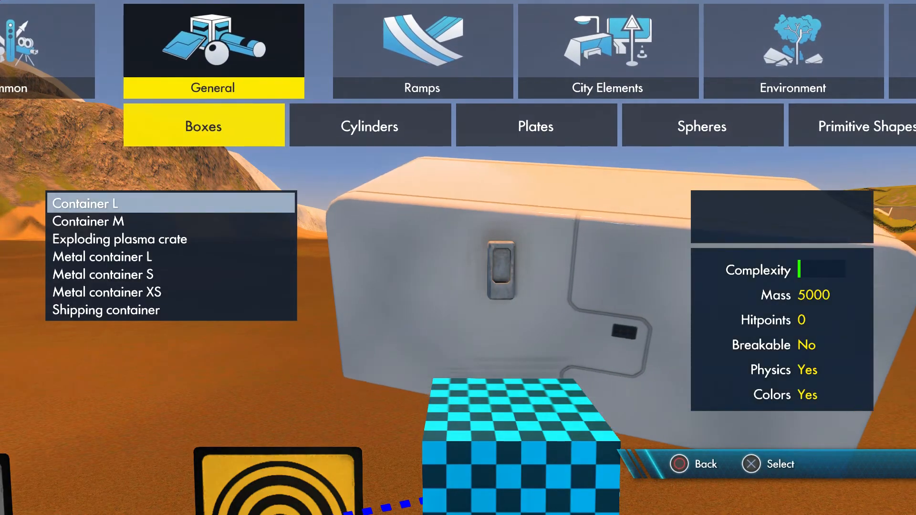
key(Right)
key(Right)
key(Right)
key(Right)
key(Down)
key(Down)
key(Down)
key(Down)
key(Down)
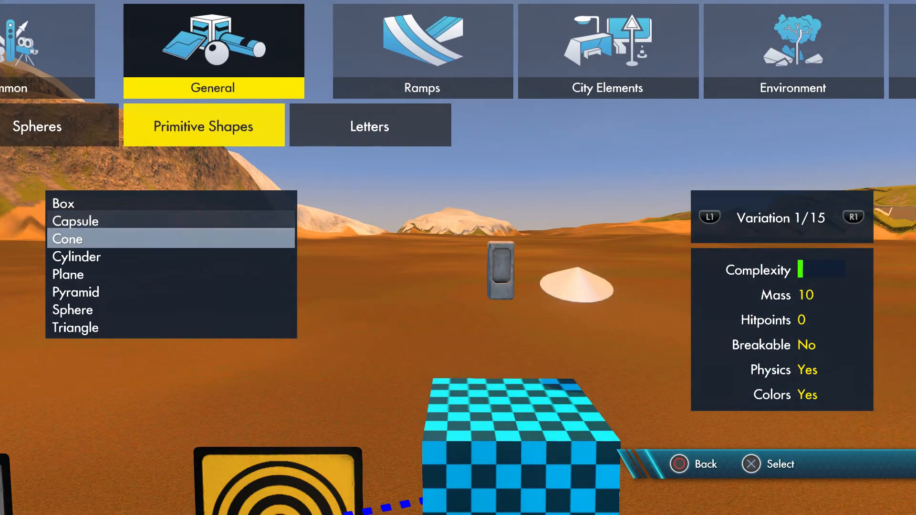
key(Down)
key(Down)
key(Down)
key(Down)
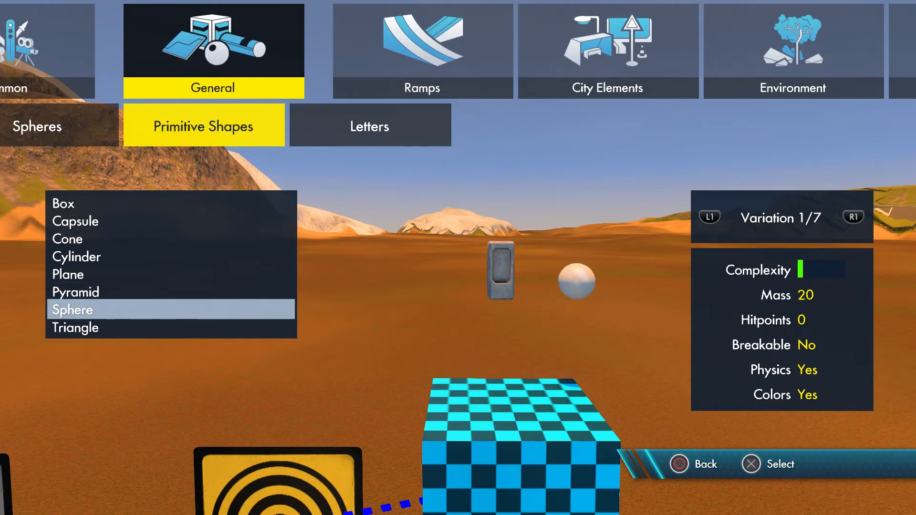
key(Return)
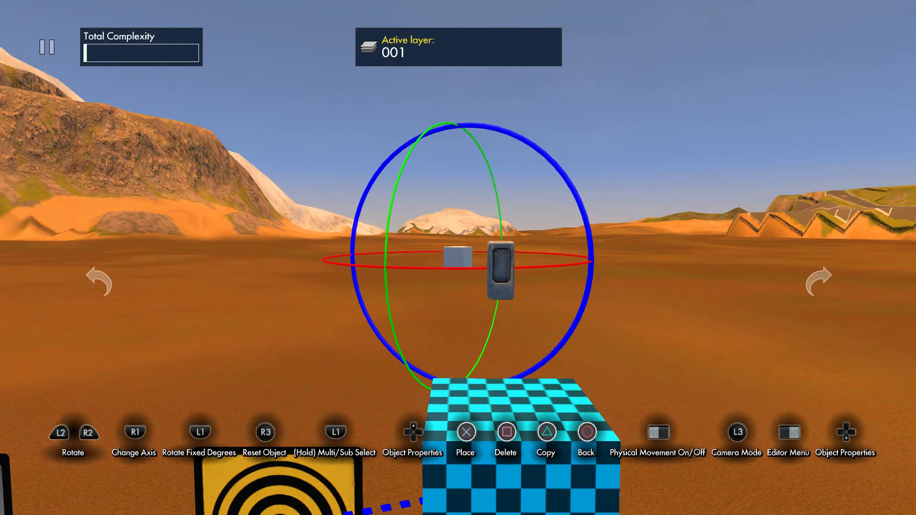
Rotate the primitive box square to the upright grey piece and place it inside so it fills the recess.
click(465, 300)
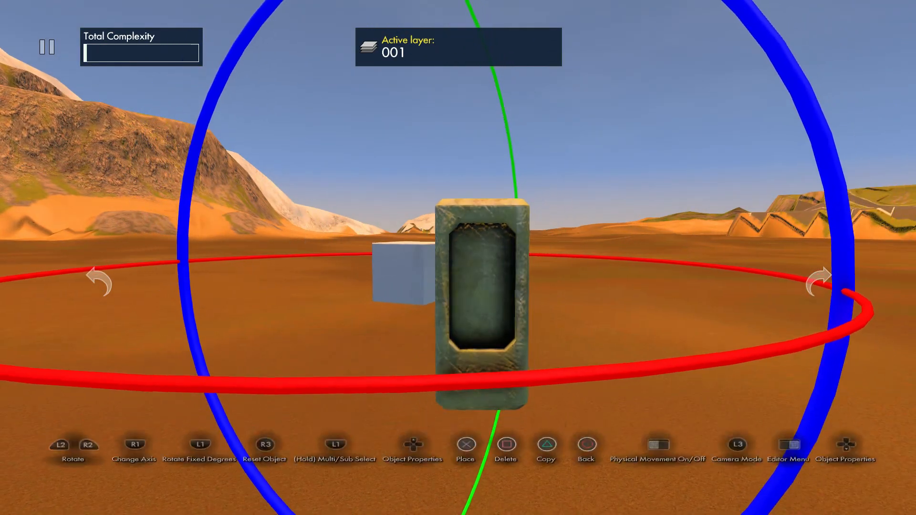
key(r)
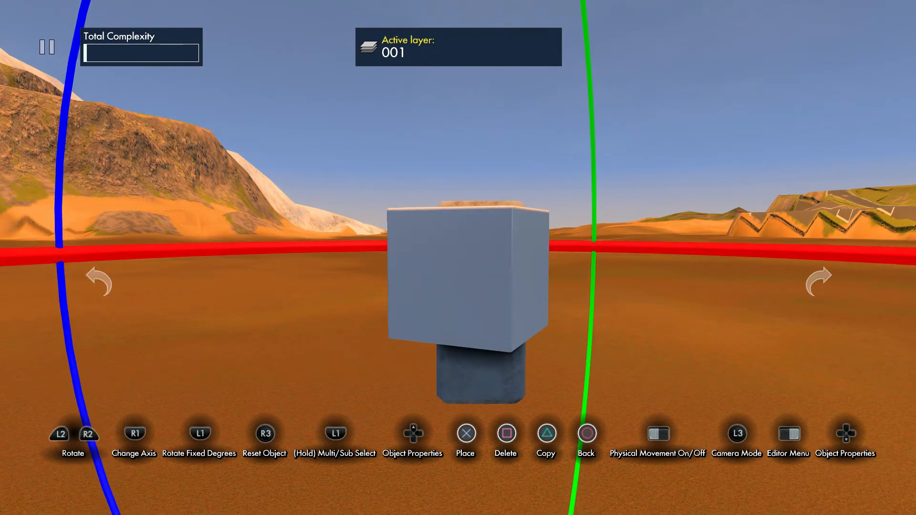
key(Left)
key(Down)
key(Right)
key(Up)
key(Down)
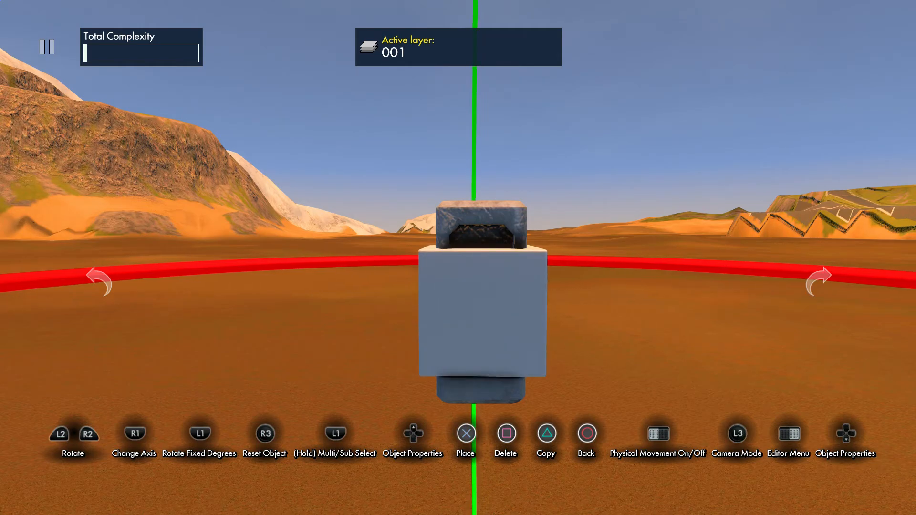
key(Up)
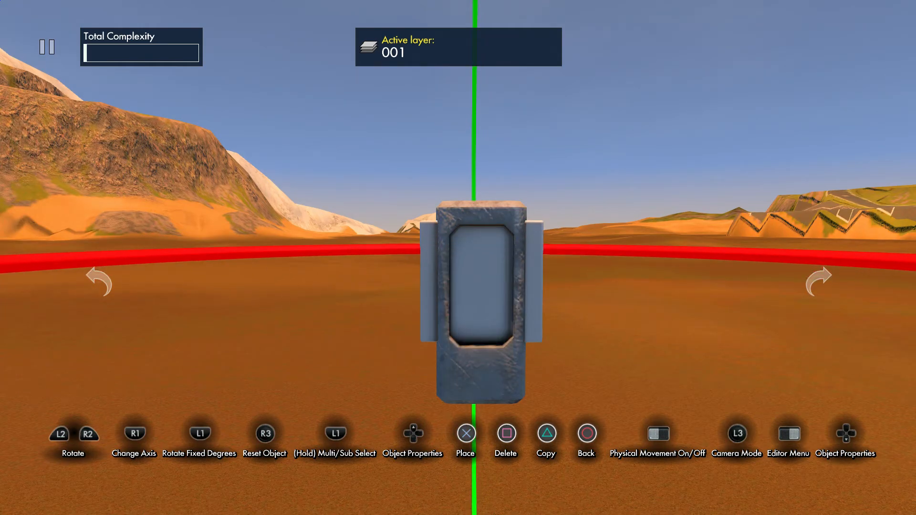
key(Return)
Lower the grey piece until its top is about level with the top of the primitive box.
key(Return)
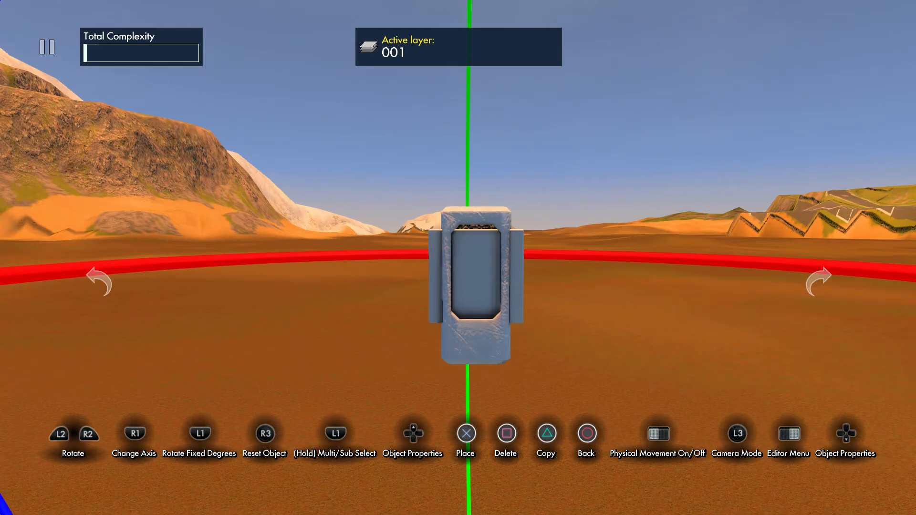
key(Down)
key(Up)
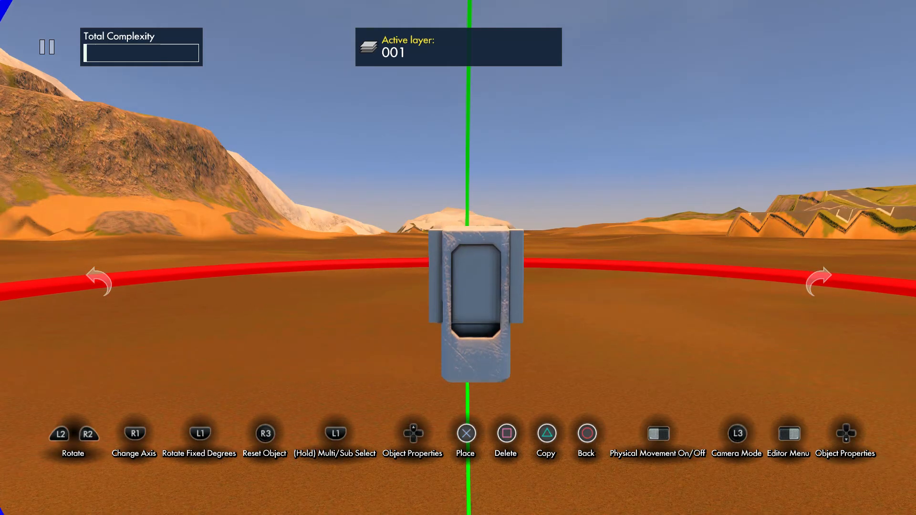
key(Down)
key(Up)
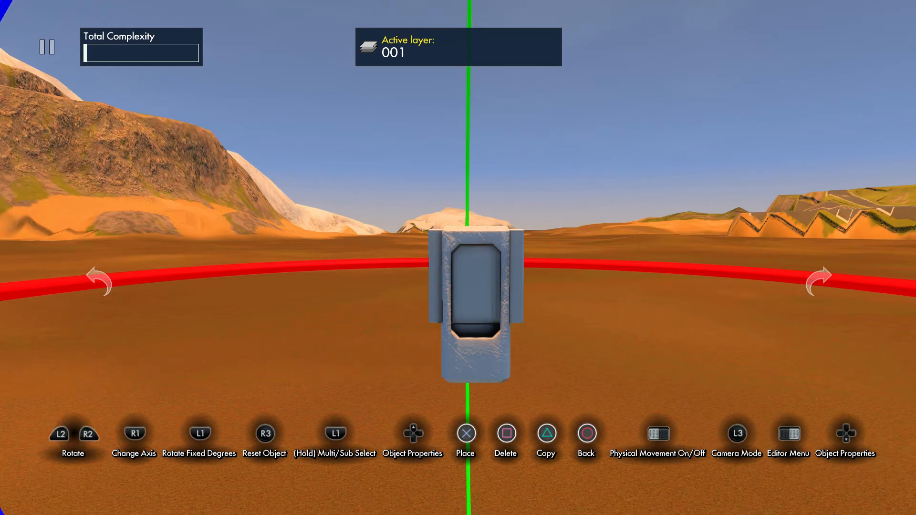
key(Return)
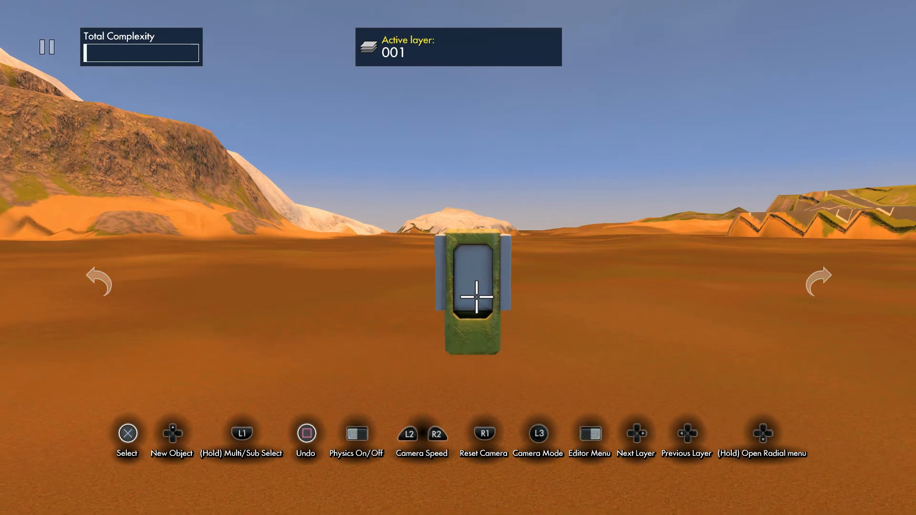
Set the primitive box's Part 1 Color 1 to black (H:0 S:0 B:0).
key(Return)
key(Tab)
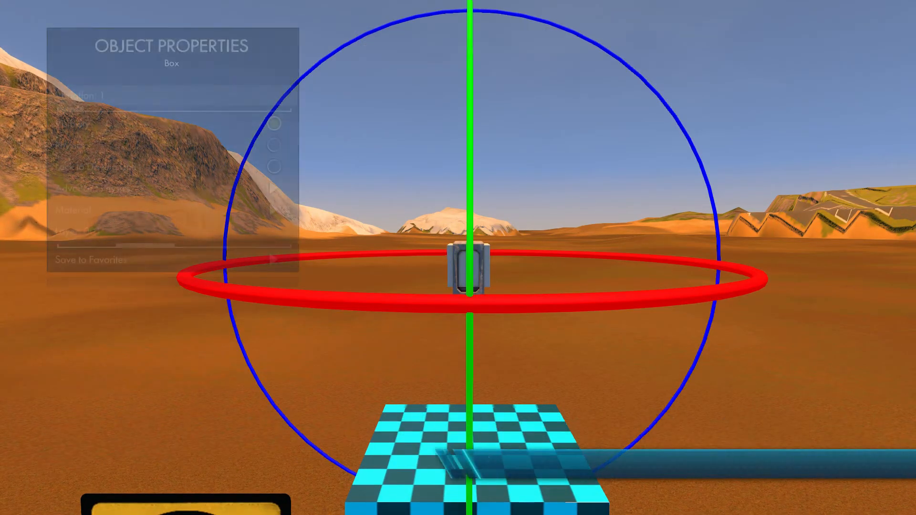
key(Down)
key(Down)
key(Down)
key(Return)
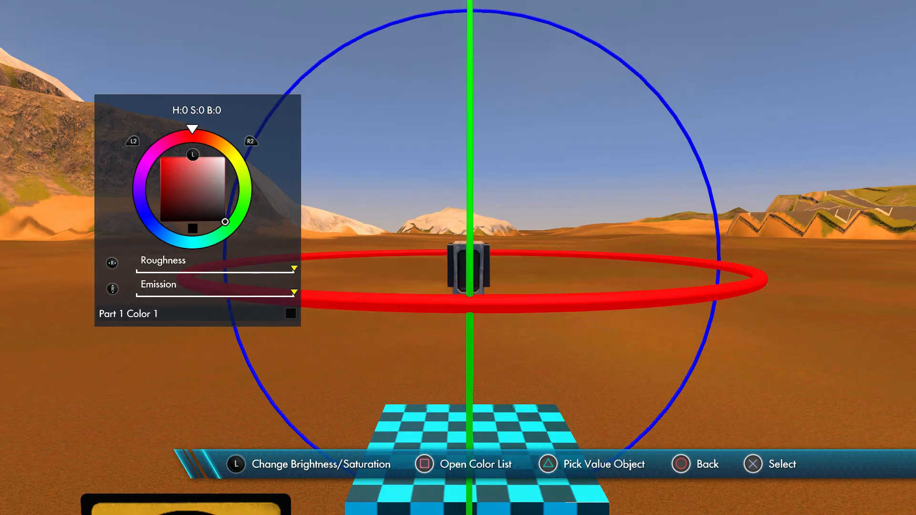
key(Escape)
key(Escape)
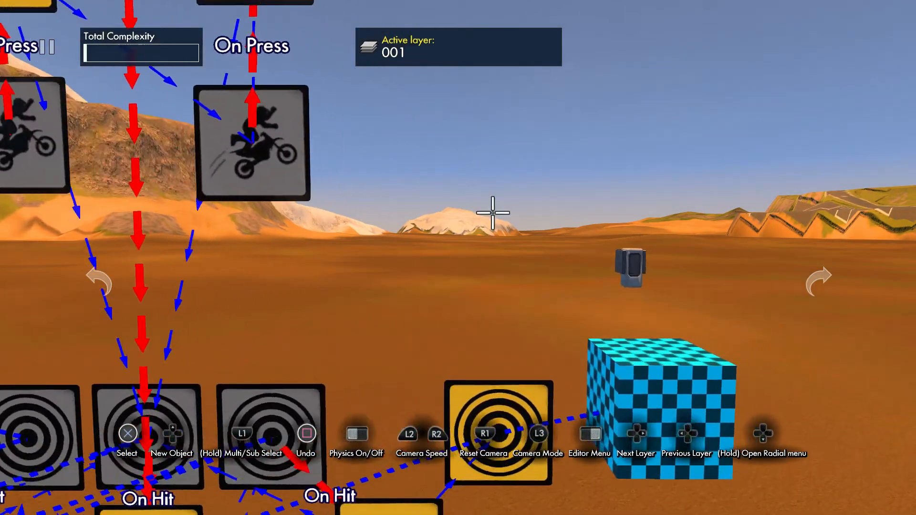
Lower the checkered box slightly beside the yellow hit trigger.
click(490, 364)
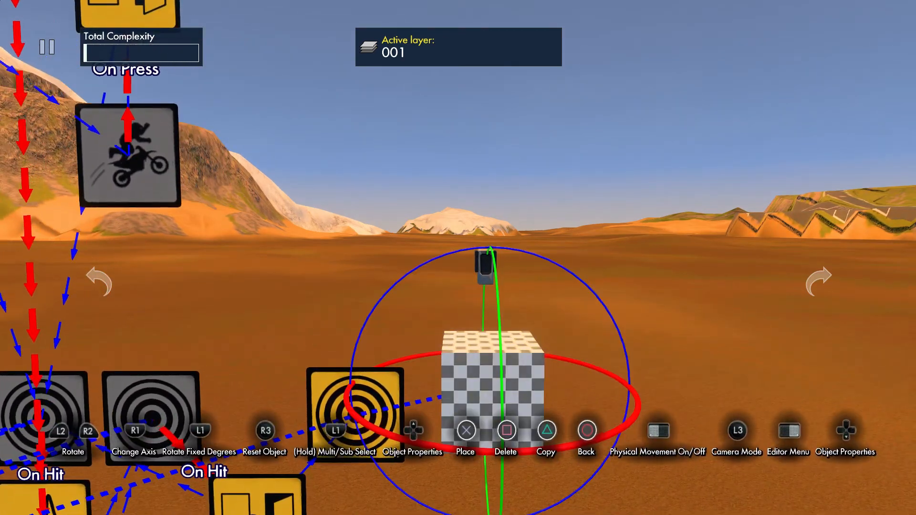
key(Escape)
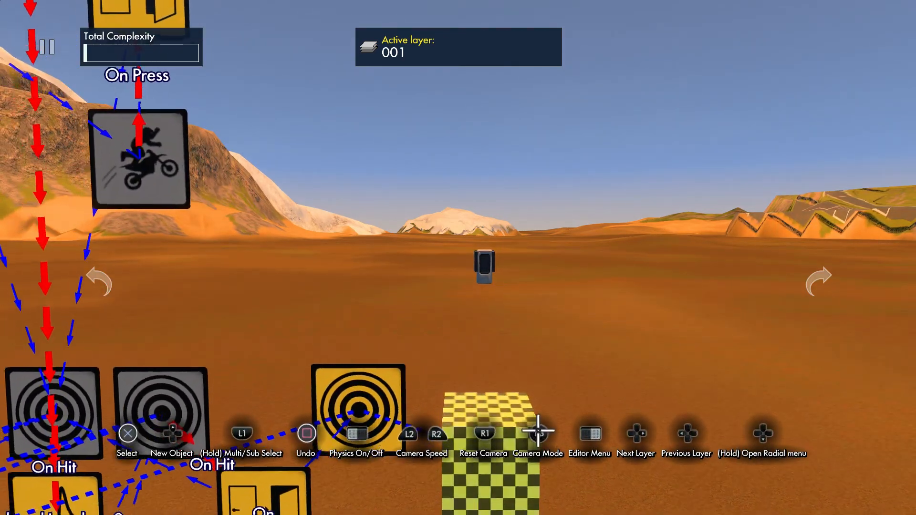
click(490, 366)
key(Escape)
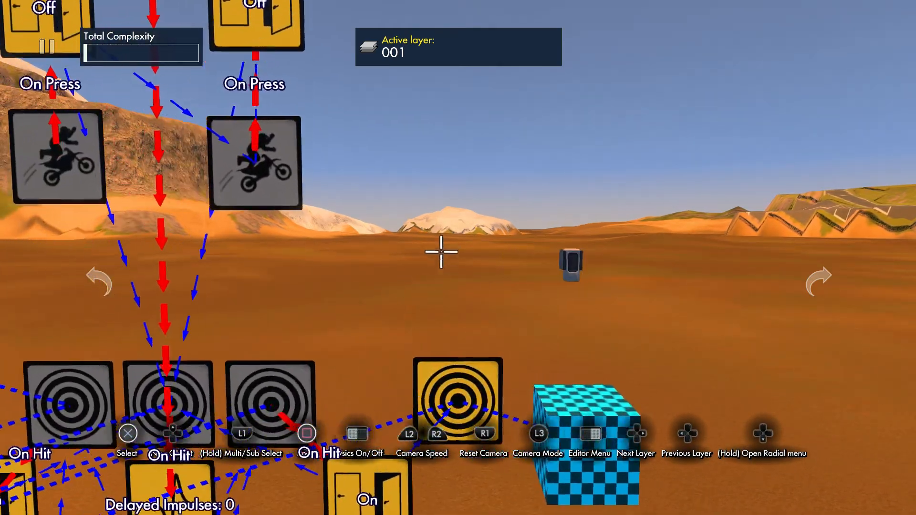
Copy the yellow hit trigger beside the checkered box and place the copy diagonally up and to its left.
key(Tab)
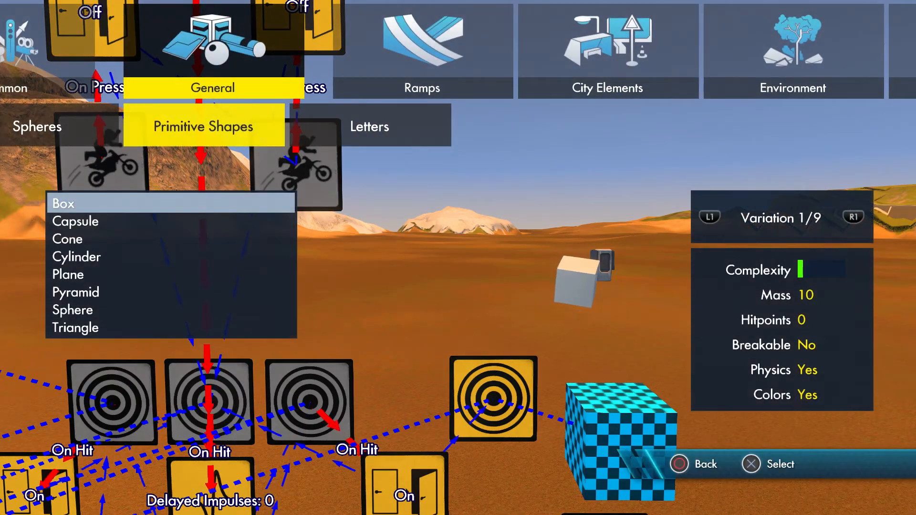
key(Escape)
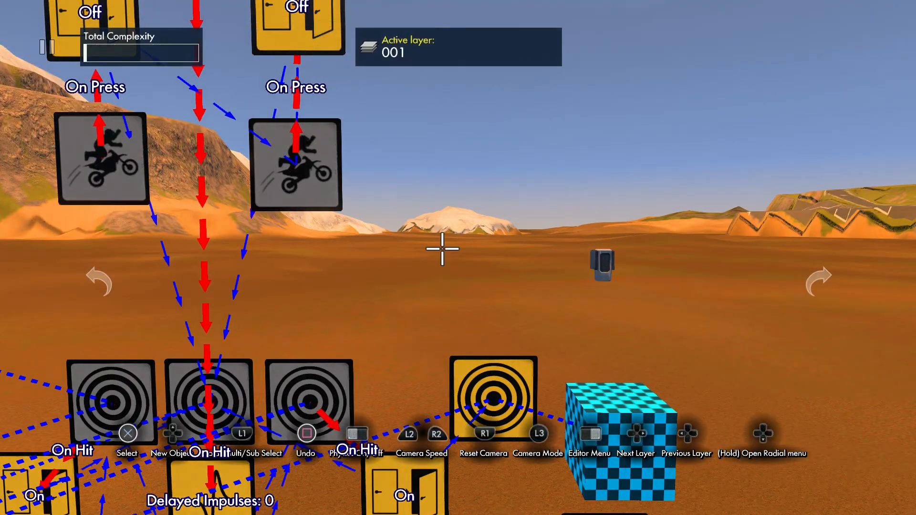
click(481, 352)
key(c)
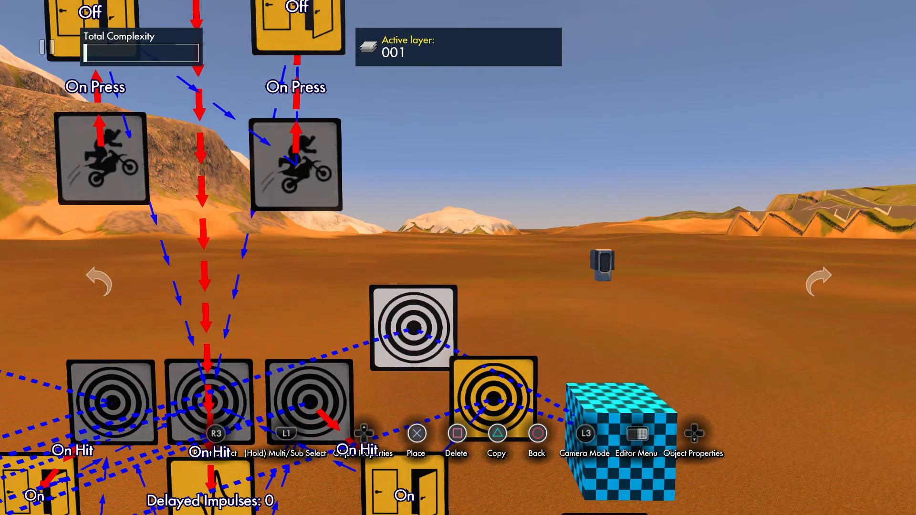
click(403, 319)
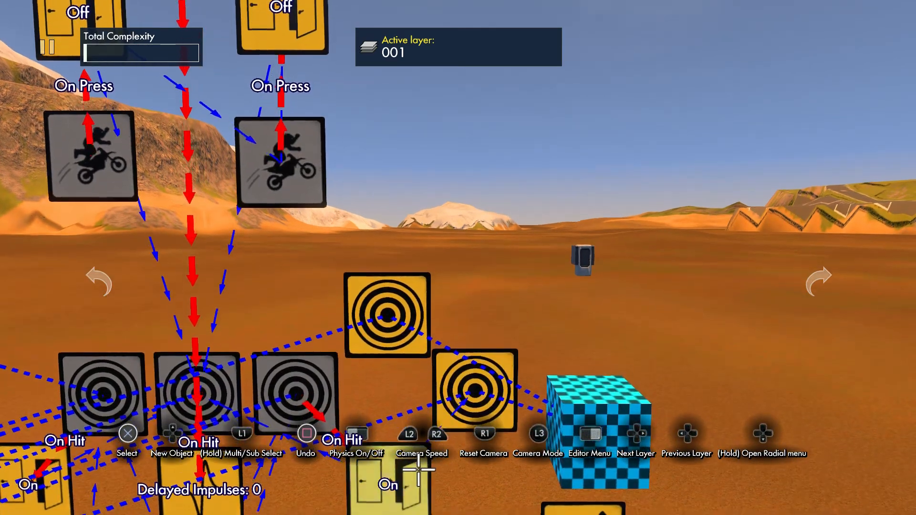
Add the new upper hit trigger to the objects enabled or disabled by the On state event below it.
click(403, 474)
key(Down)
key(Return)
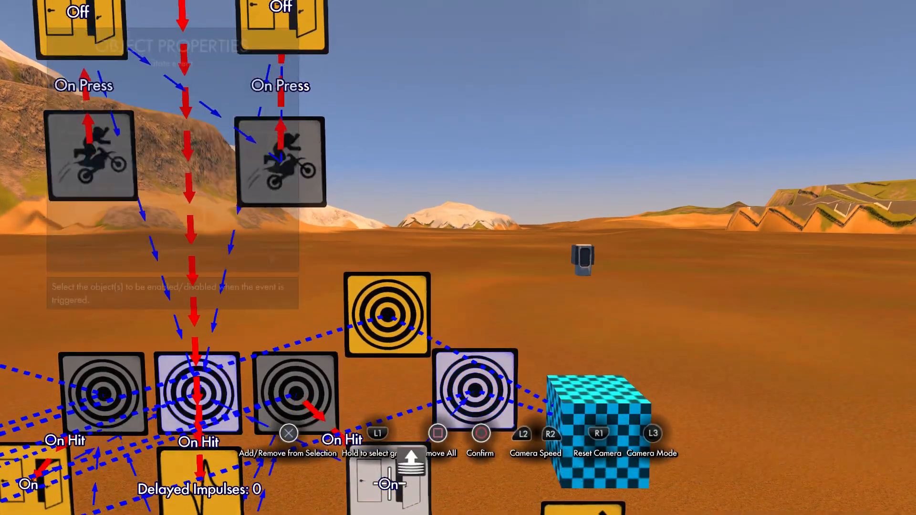
key(Return)
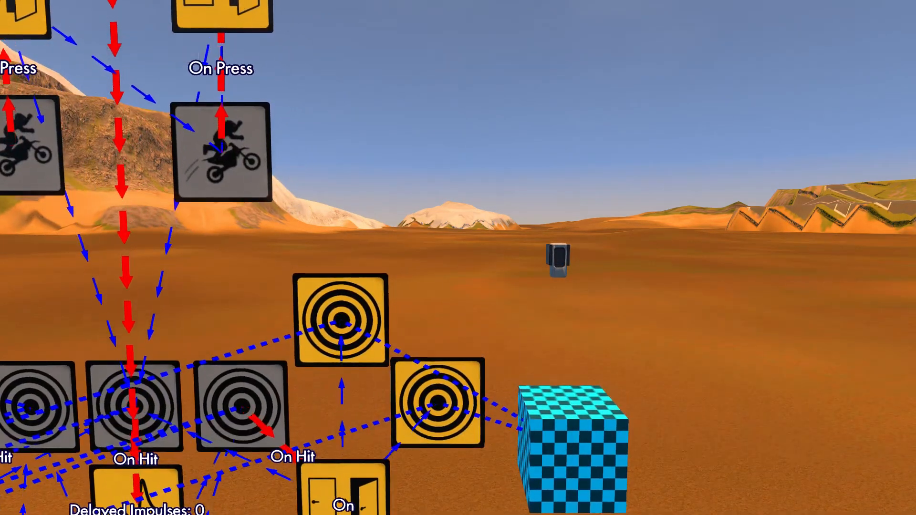
Add a State event from the Triggers & Events category and place it directly above the yellow hit trigger nearest the checkered cube.
key(Return)
key(Right)
key(Down)
key(Escape)
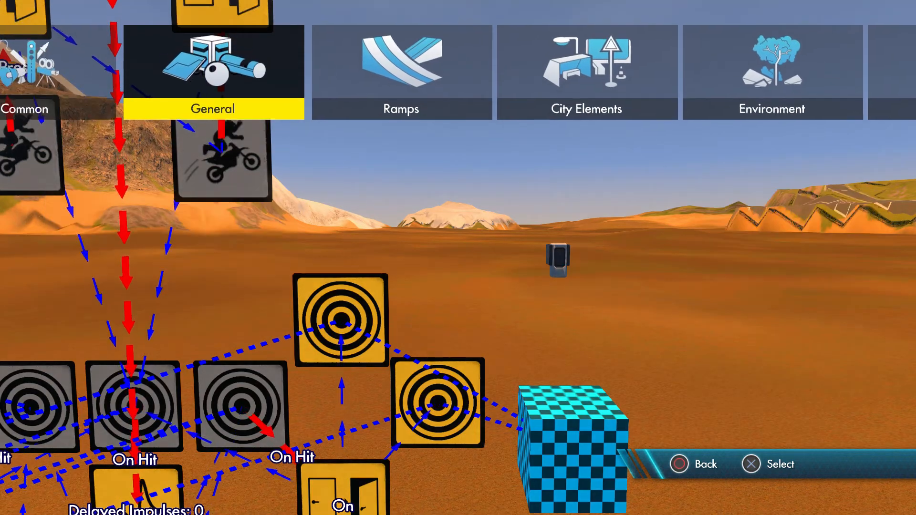
key(Left)
key(Left)
key(Left)
key(Left)
key(Left)
key(Left)
key(Left)
key(Left)
key(Left)
key(Left)
key(Left)
key(Left)
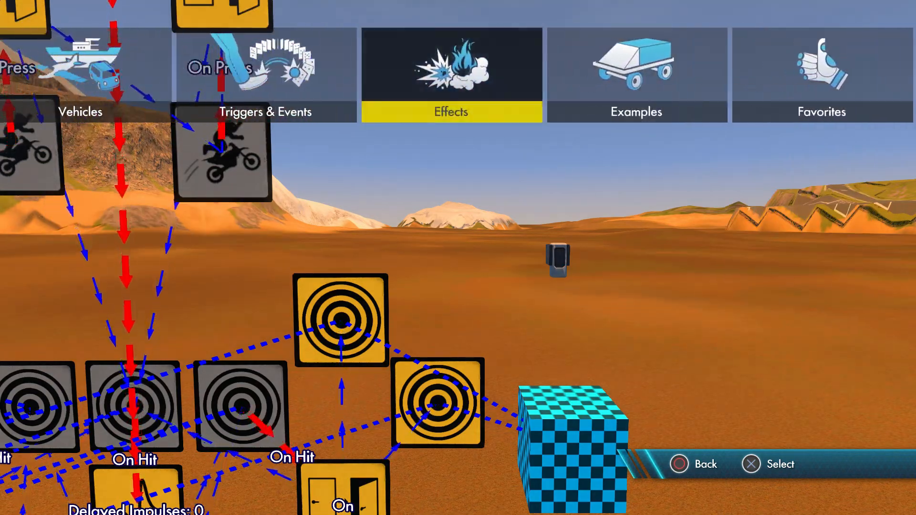
key(Return)
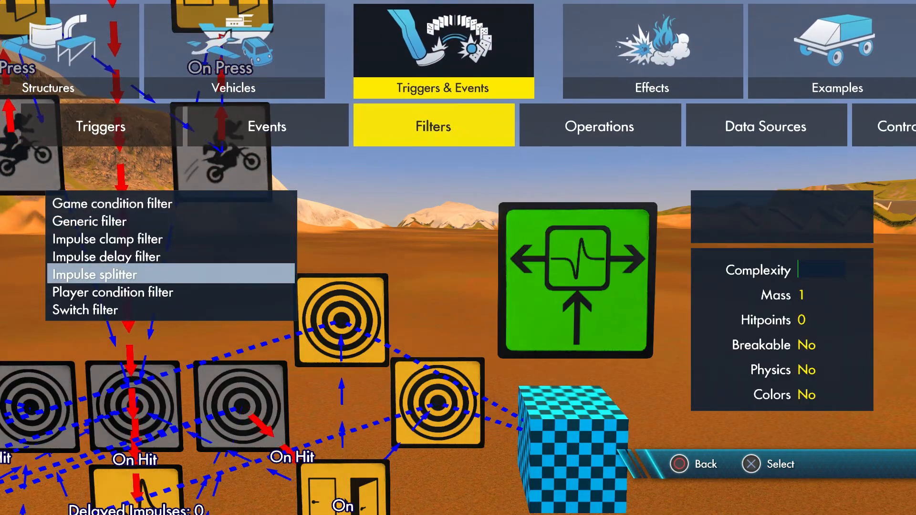
key(Left)
key(Down)
key(Down)
key(Down)
key(Up)
key(Up)
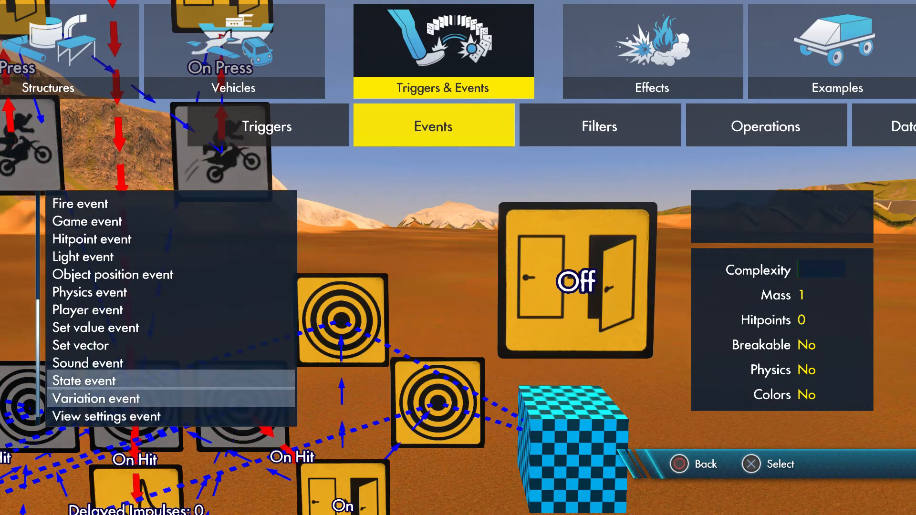
key(Return)
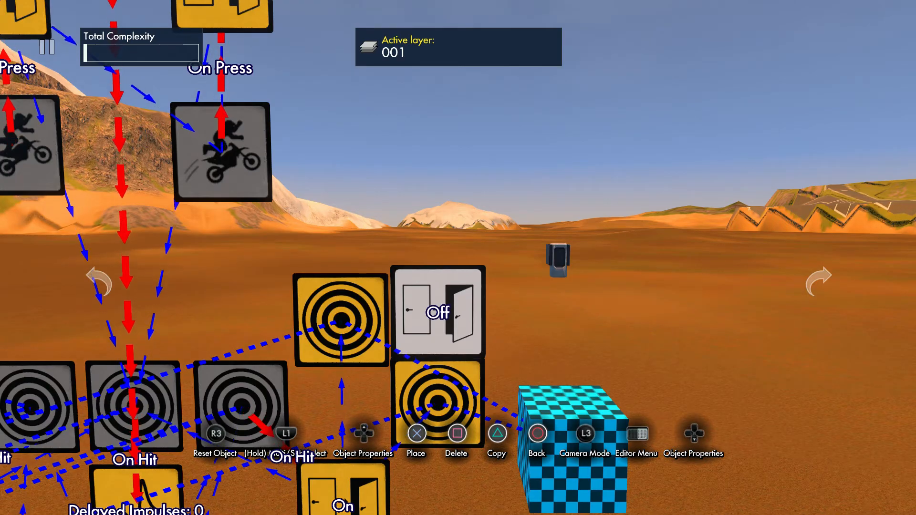
key(Return)
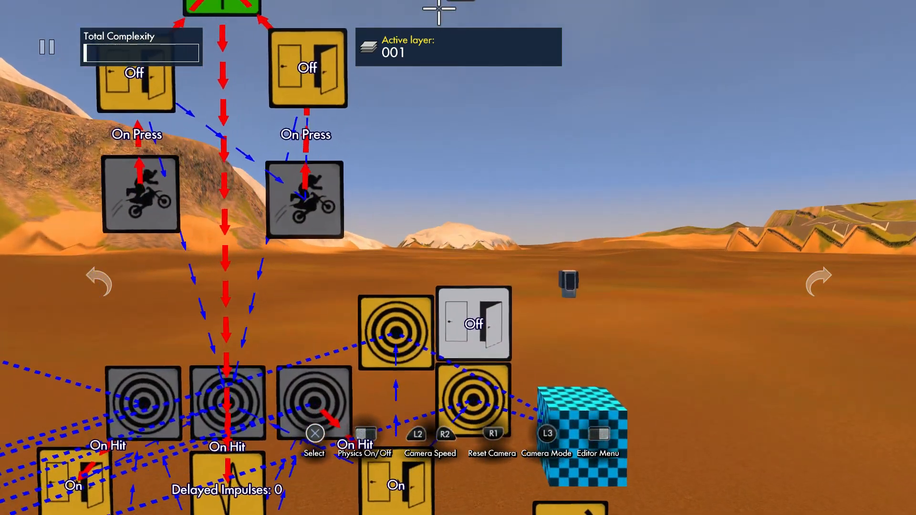
Copy the new state event and place the copy directly above the other yellow hit trigger.
key(Return)
key(c)
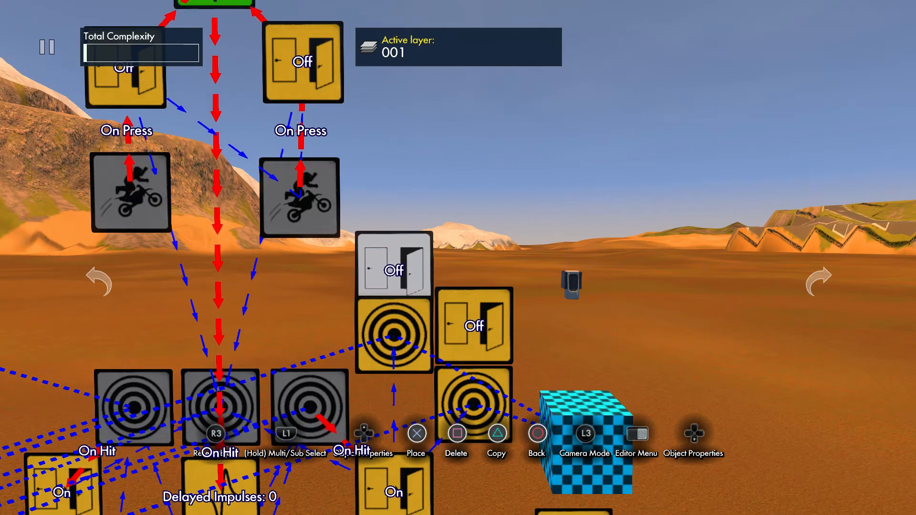
click(394, 251)
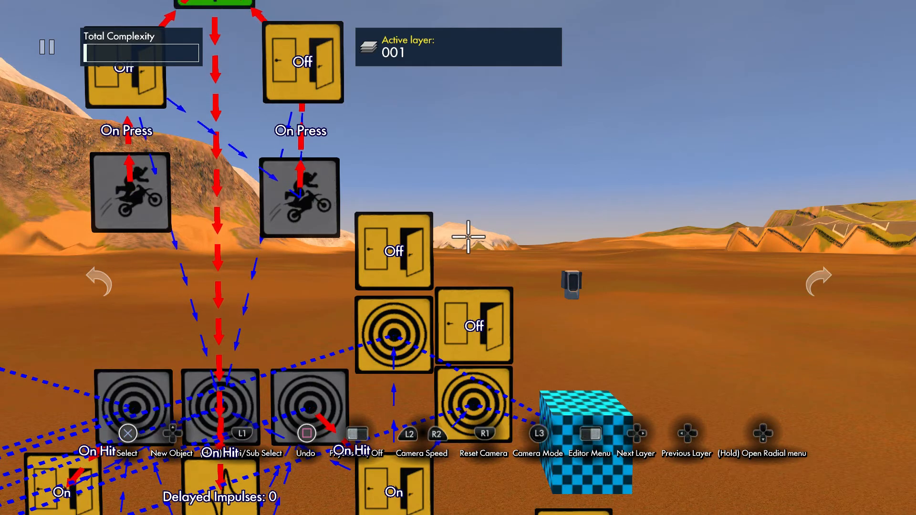
Set the right-hand rider trigger as event target of the state event above the hit trigger nearest the cube.
click(473, 375)
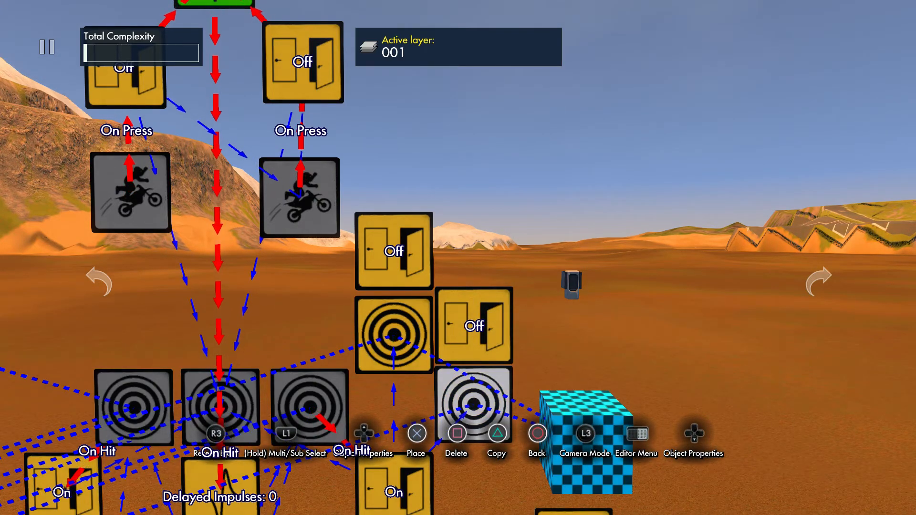
click(474, 405)
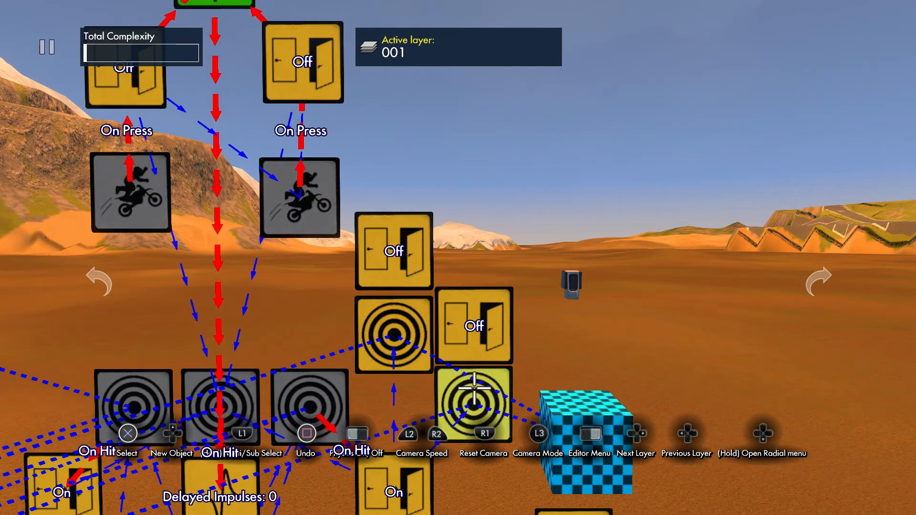
click(491, 317)
key(Tab)
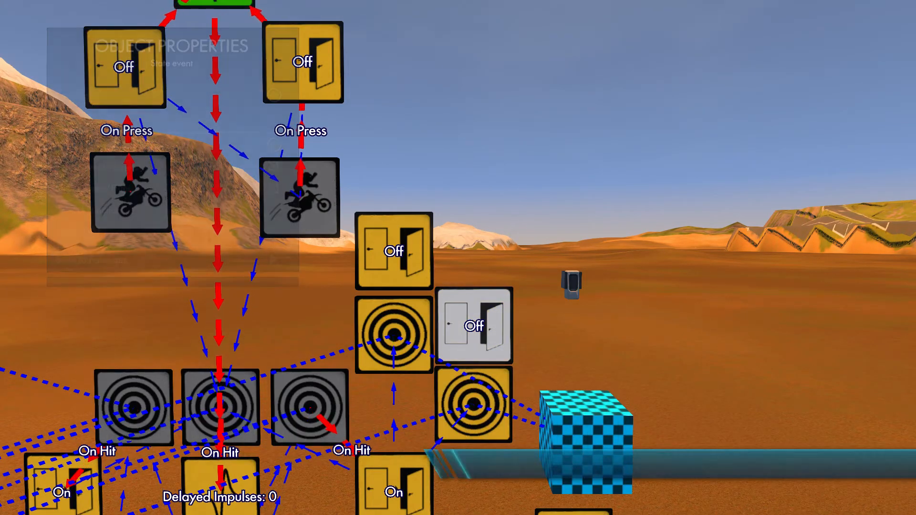
key(Down)
key(Down)
key(Down)
key(Return)
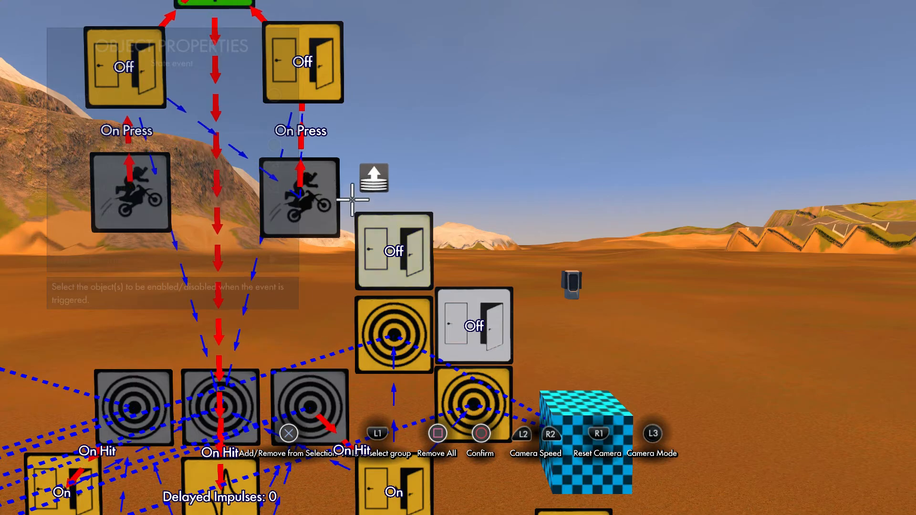
key(Return)
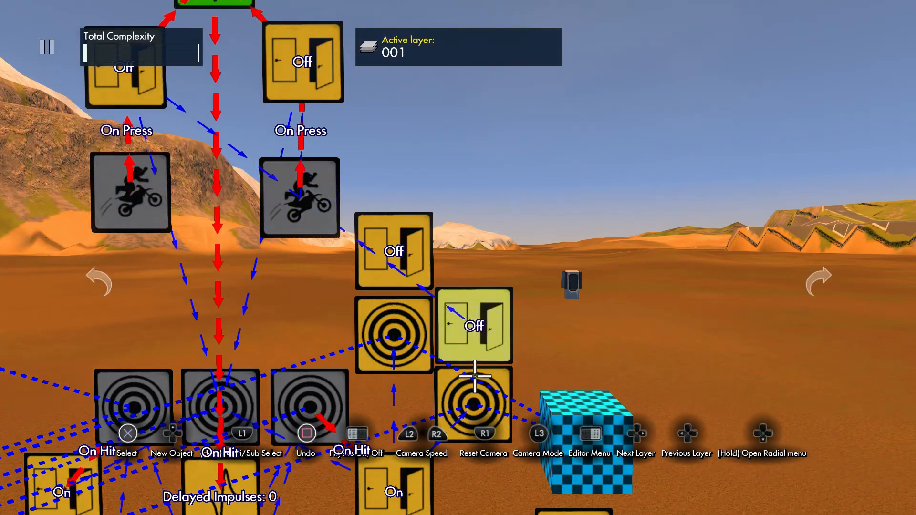
Link the On Hit output of the hit trigger nearest the cube to the state event directly above it.
key(Tab)
key(Down)
key(Down)
key(Down)
key(Down)
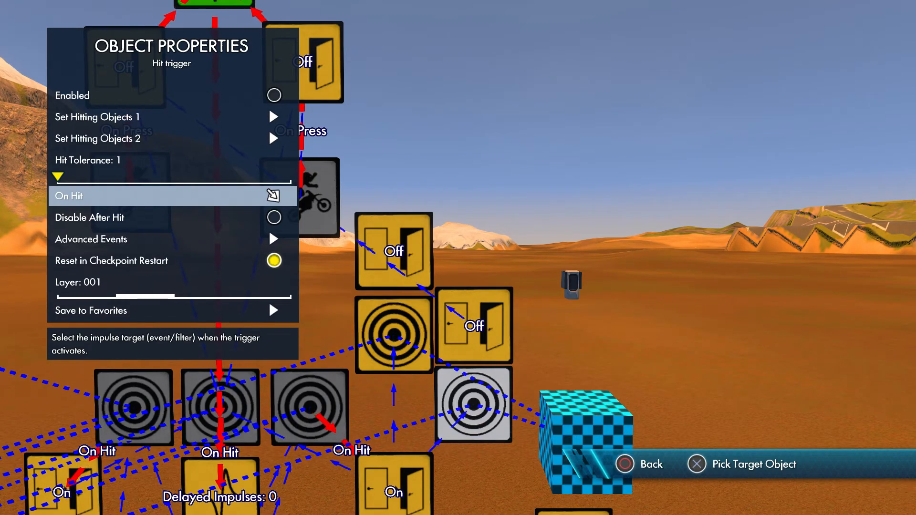
key(Return)
click(474, 334)
key(Escape)
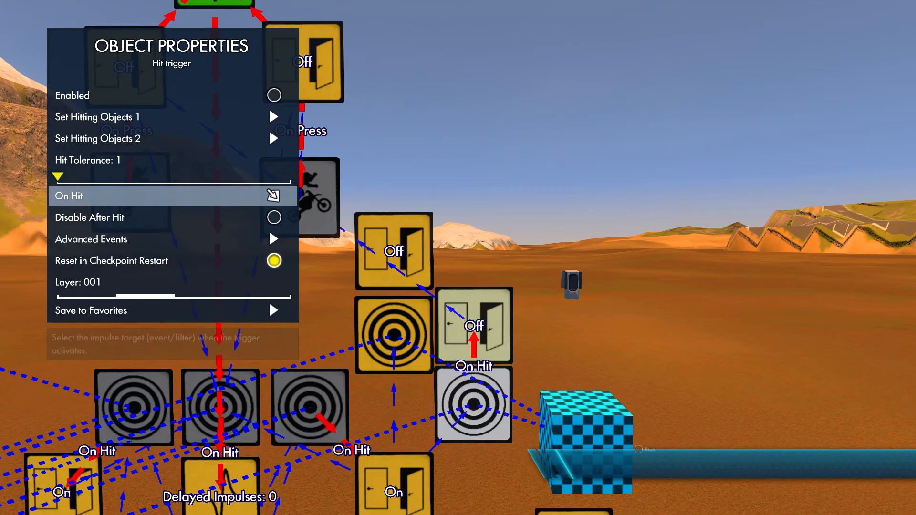
key(Escape)
Link the On Leave advanced event of the other yellow hit trigger to the state event directly above it.
click(379, 351)
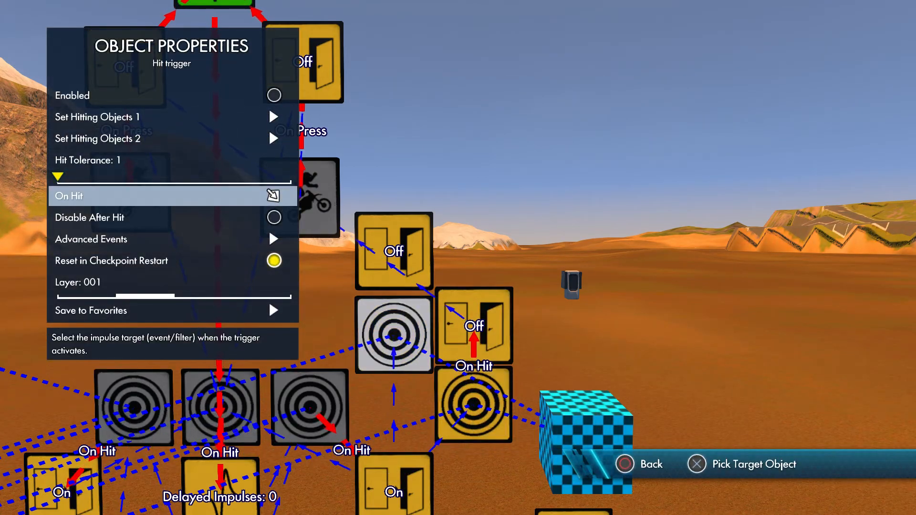
key(Down)
key(Down)
key(Return)
key(Down)
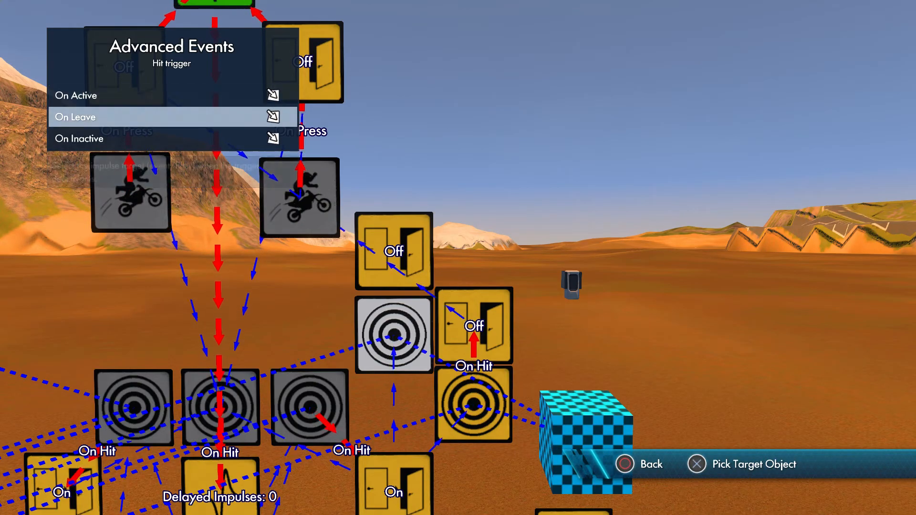
key(Return)
click(394, 336)
key(Escape)
key(Escape)
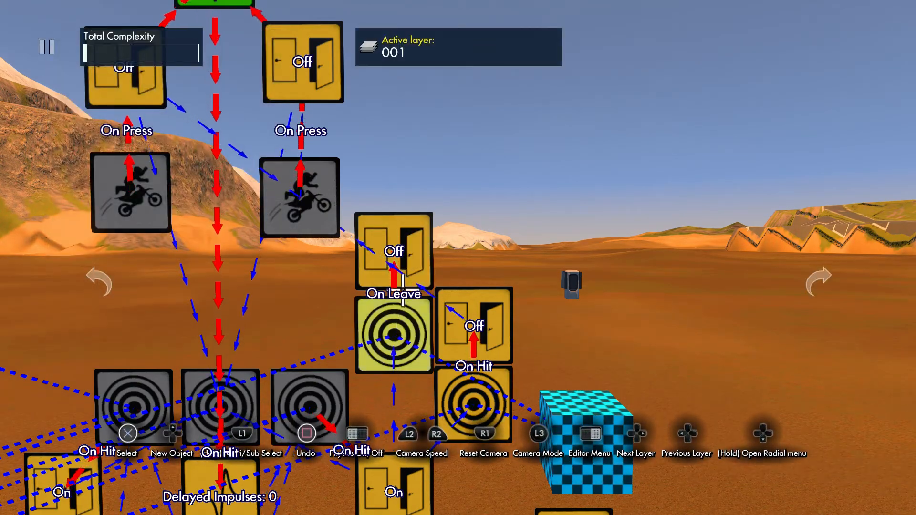
Set the right-hand rider trigger as event target of the state event driven by On Leave.
click(466, 381)
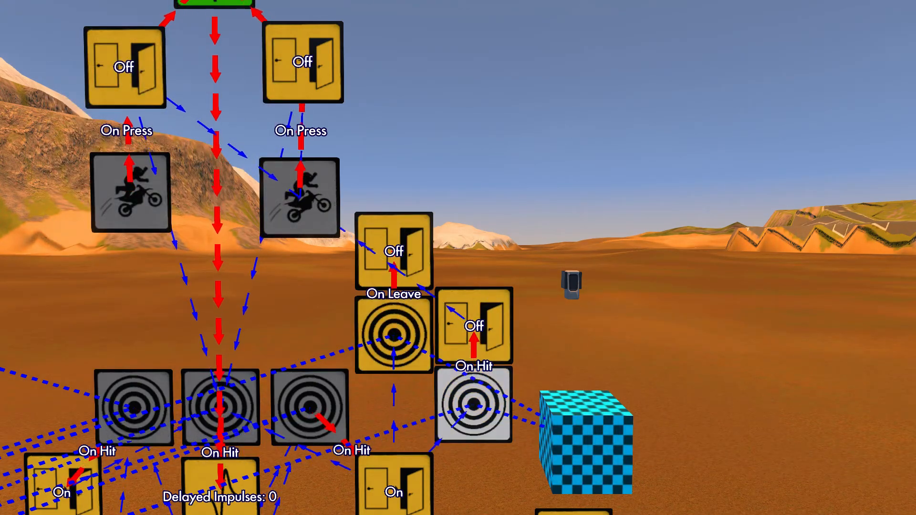
key(Escape)
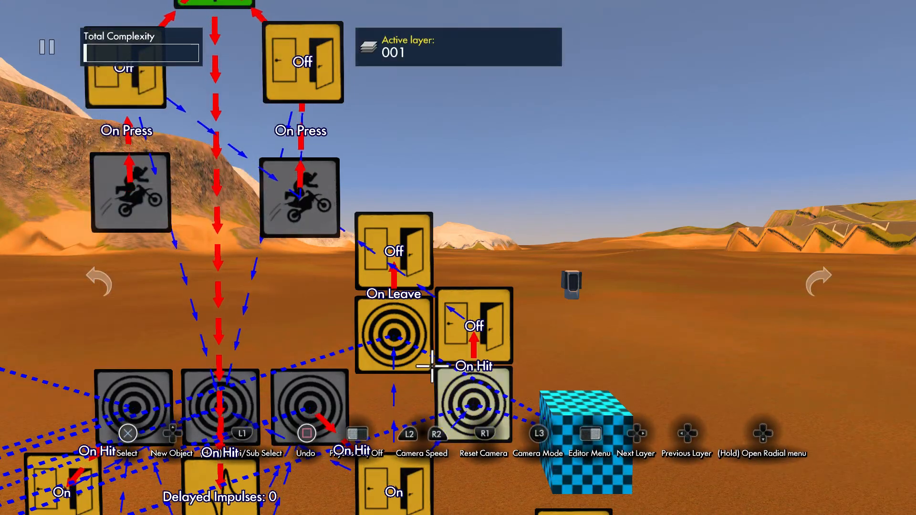
click(398, 272)
key(Tab)
key(Down)
key(Down)
key(Down)
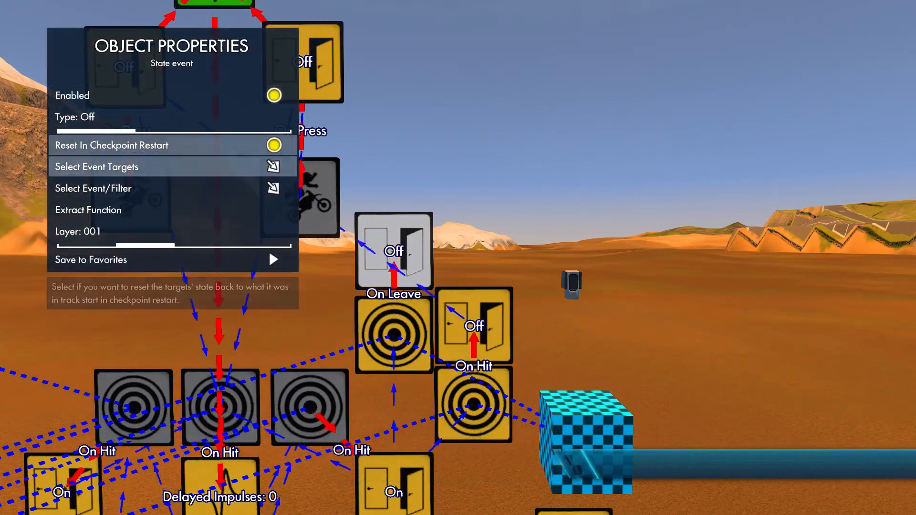
key(Return)
key(Escape)
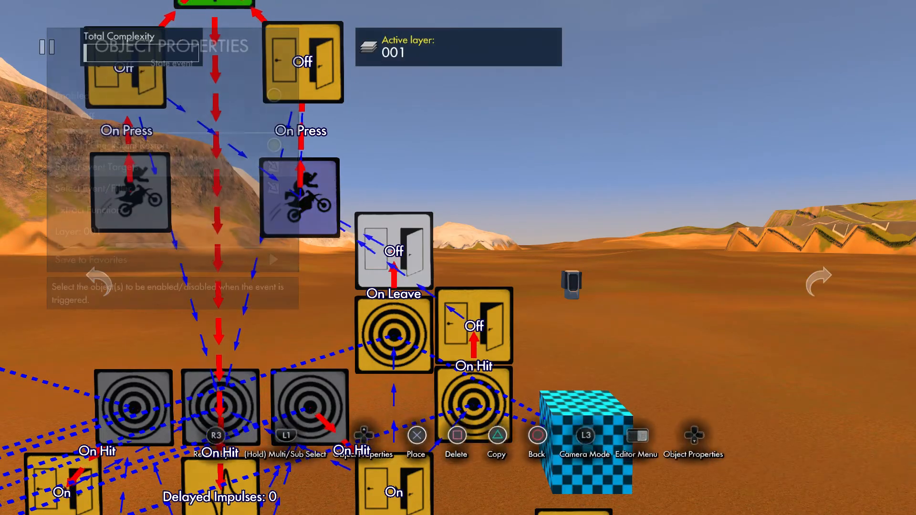
key(Escape)
click(473, 325)
key(Tab)
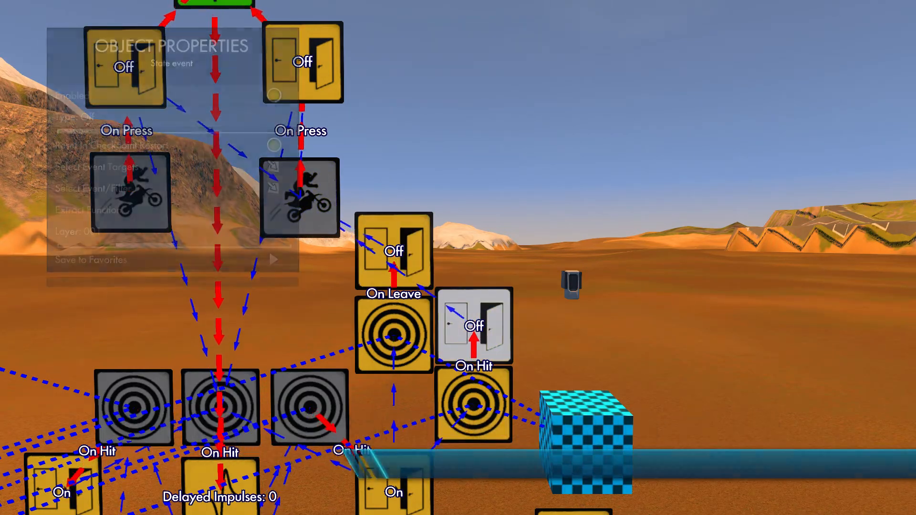
key(Return)
key(Escape)
key(Escape)
key(Escape)
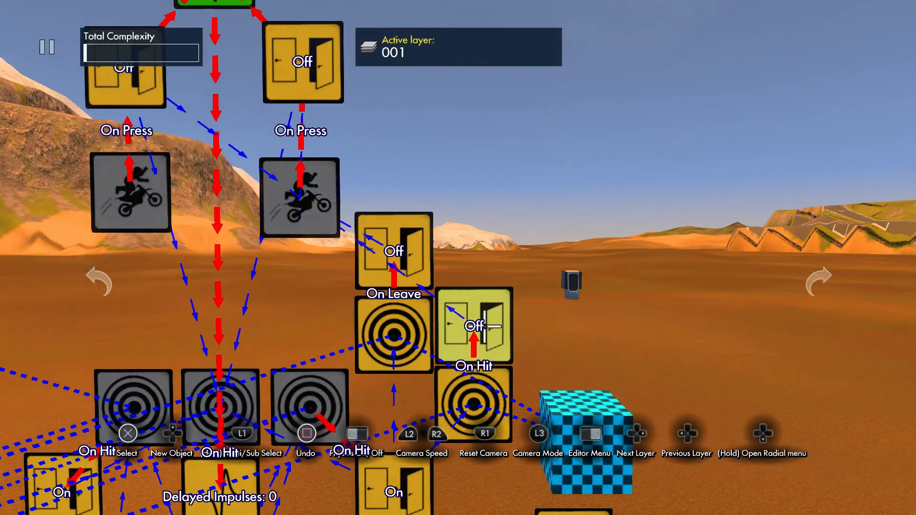
Change the type of the state event driven by the nearby On Hit trigger to On.
click(474, 325)
key(Tab)
key(Right)
key(Escape)
key(Escape)
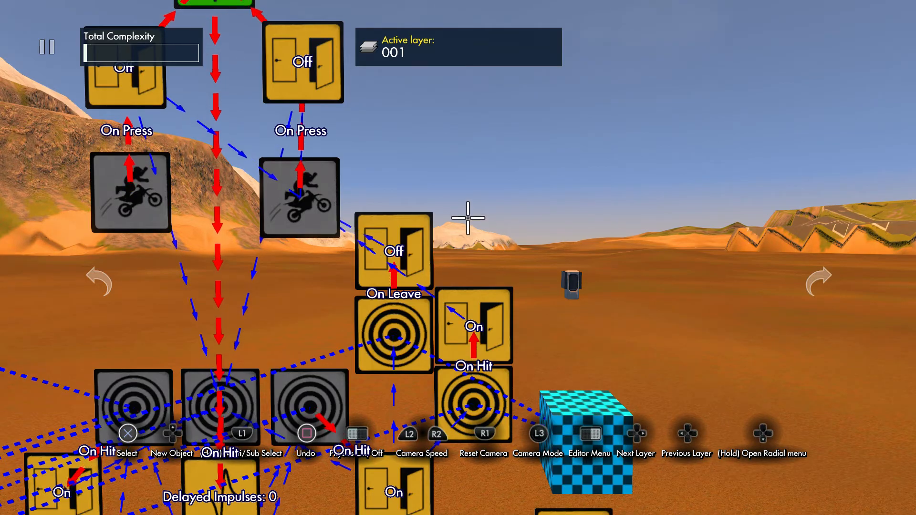
Choose a Color event from the Events group of Triggers & Events as the new object.
key(Up)
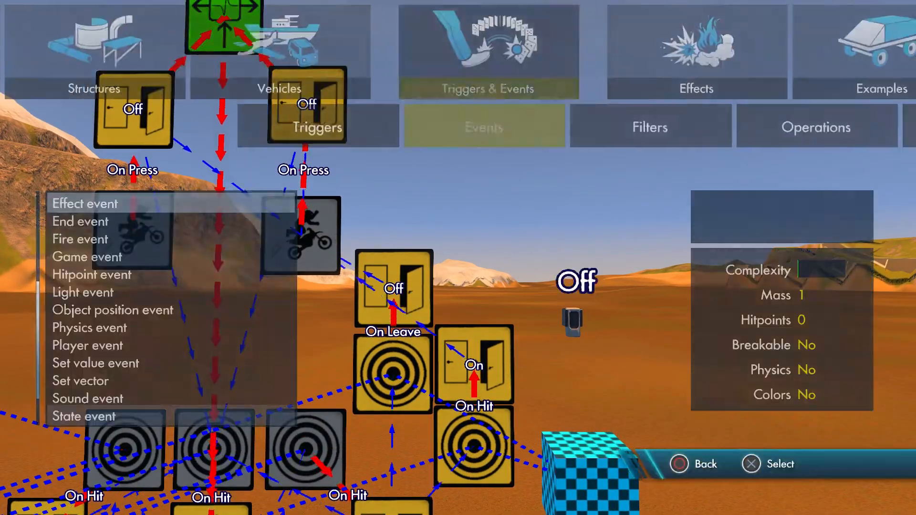
key(Escape)
key(Tab)
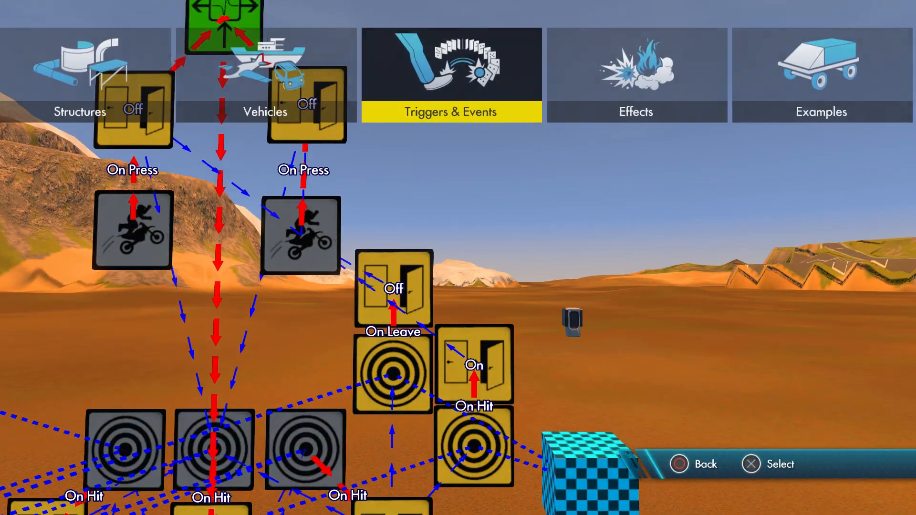
key(Up)
key(Up)
key(Up)
key(Up)
key(Up)
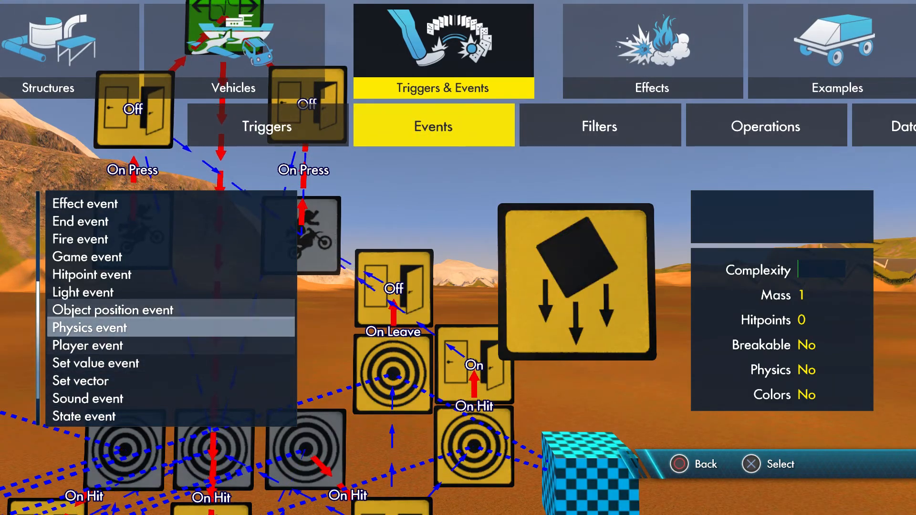
key(Down)
key(Down)
key(Down)
key(Up)
key(Up)
key(Up)
key(Up)
key(Up)
key(Up)
key(Up)
key(Up)
key(Up)
key(Up)
key(Up)
key(Up)
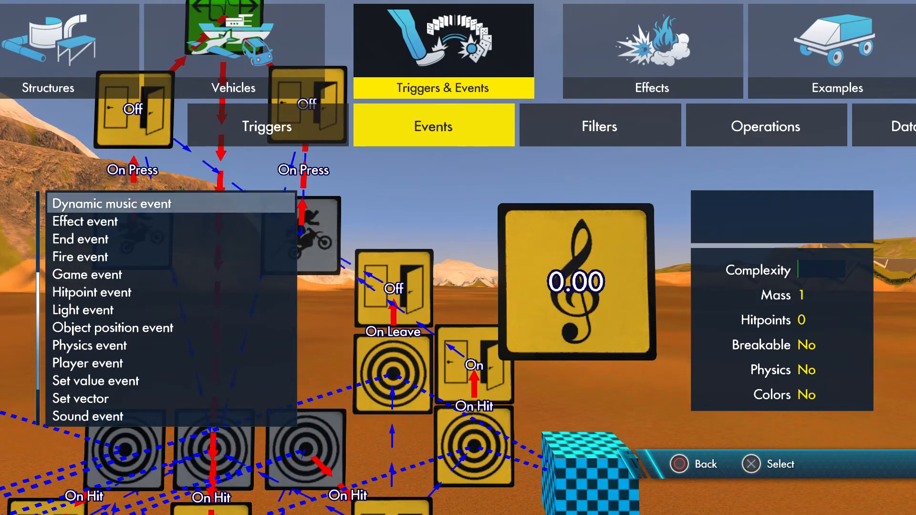
key(Up)
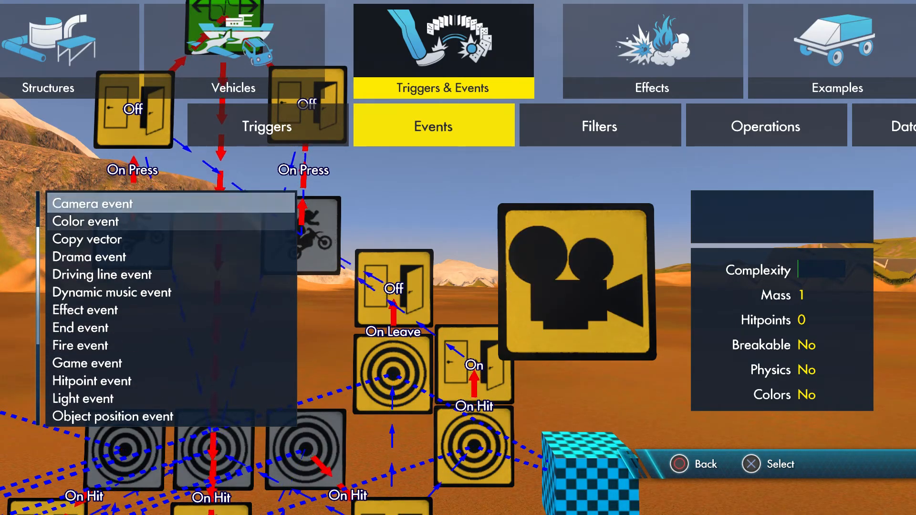
key(Down)
key(Return)
Position the color event just to the right of the Off state event above the right-hand rider trigger.
key(Up)
key(Left)
key(Down)
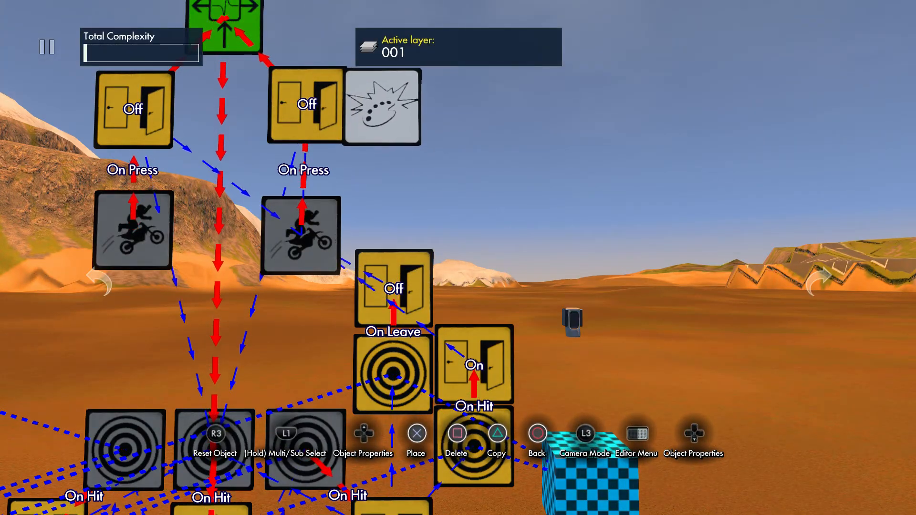
key(Right)
key(Up)
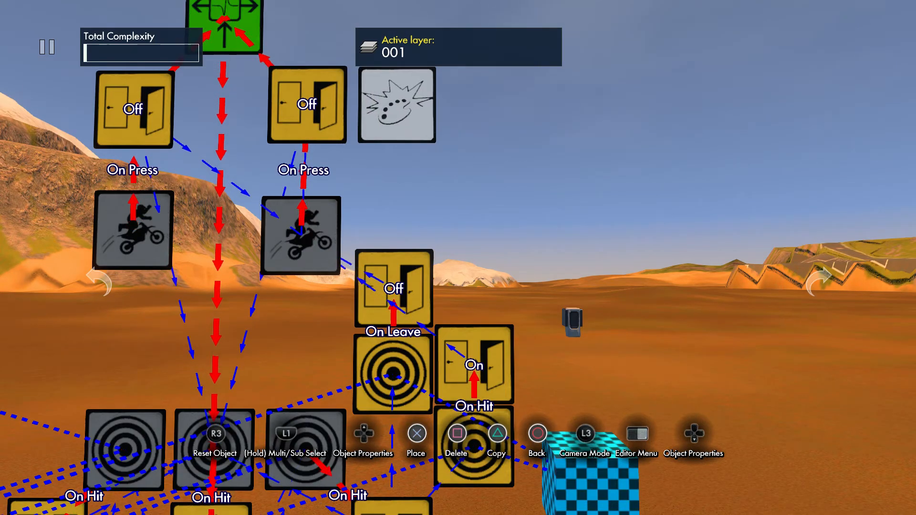
key(Left)
key(Up)
key(Down)
Set the small object standing in the desert behind the cube as the color event's target.
key(Return)
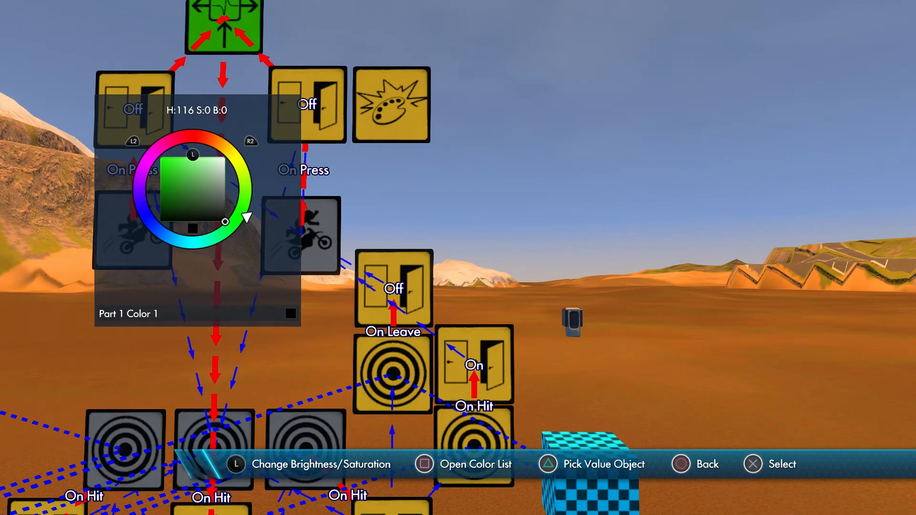
key(Escape)
key(Down)
key(Down)
key(Return)
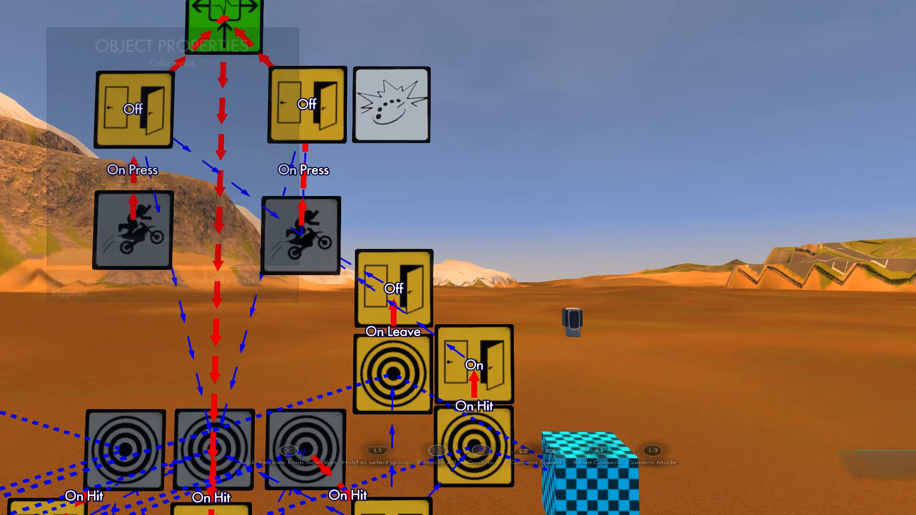
click(572, 315)
key(Escape)
key(Escape)
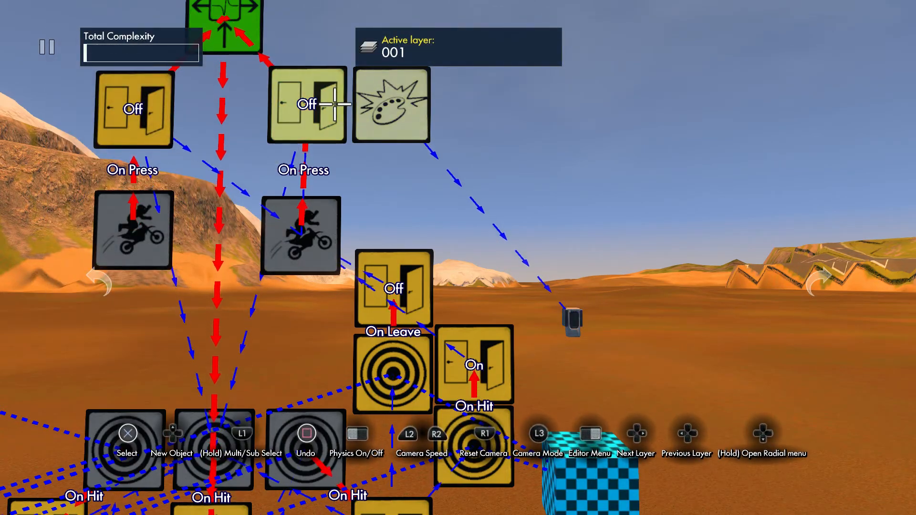
Connect the impulse output of the Off state event above the right-hand rider trigger to the color event.
click(307, 104)
key(Return)
key(Down)
key(Down)
key(Return)
click(391, 104)
key(Escape)
key(Escape)
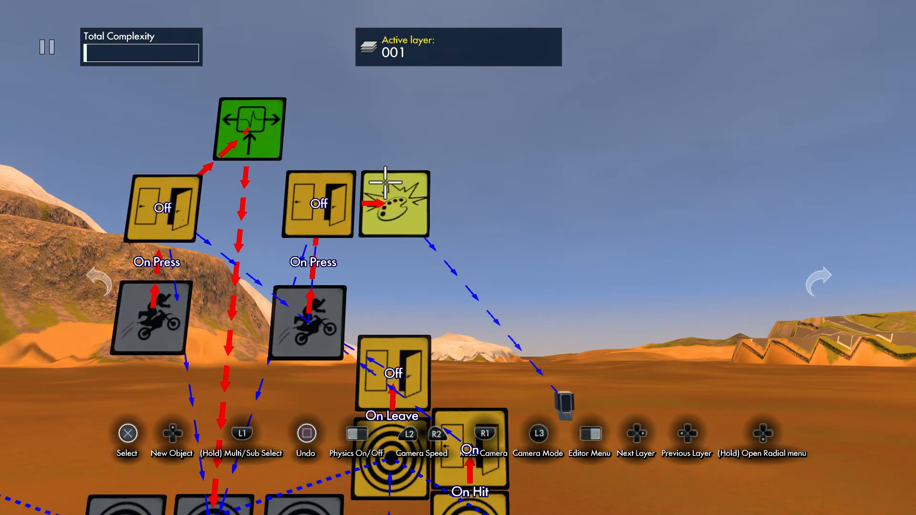
Add the yellow On Leave and On Hit area triggers as event targets of the Off state event above the right-hand rider trigger.
click(324, 192)
key(Down)
key(Down)
key(Down)
key(Return)
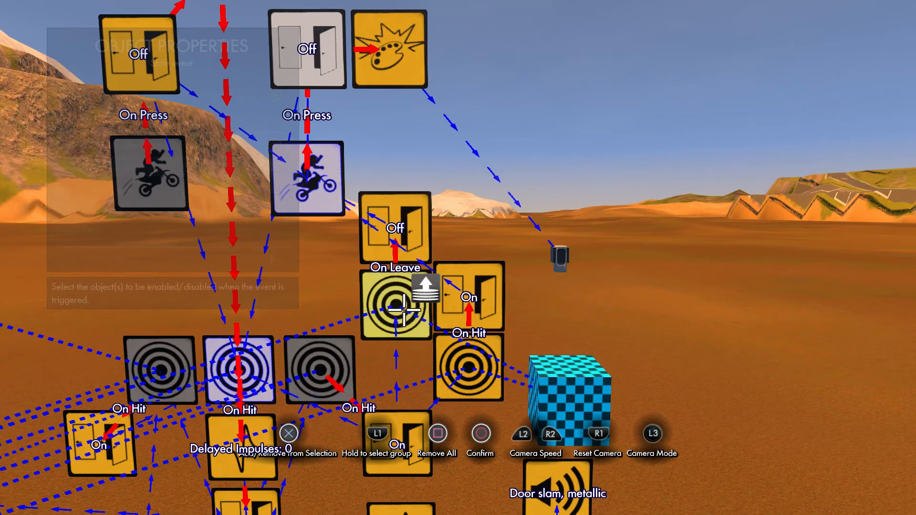
click(420, 310)
key(Escape)
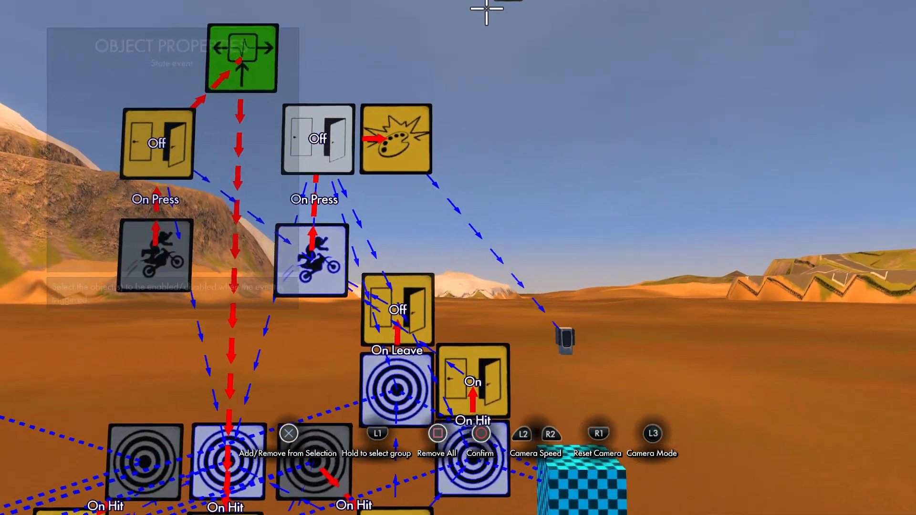
key(Escape)
Raise the color event above the neighbouring Off state event and connect its impulse output to the green filter.
drag(398, 112, 402, 48)
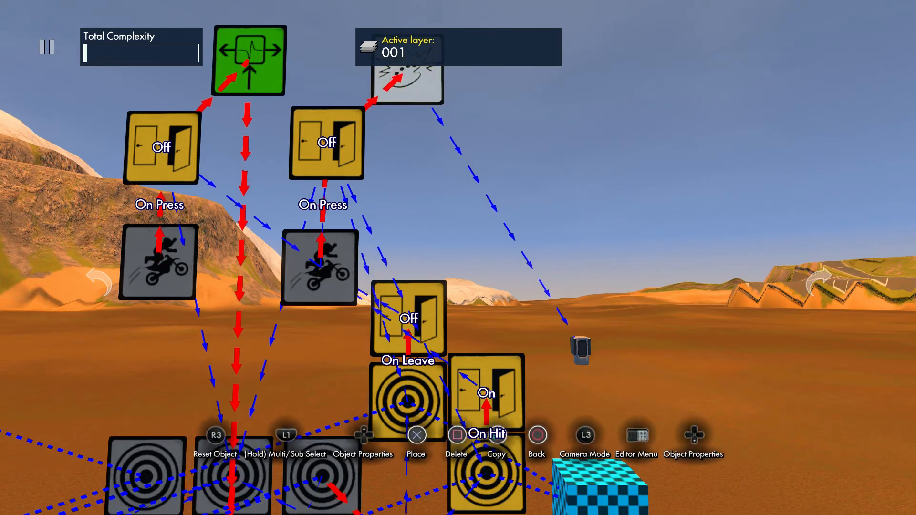
right_click(408, 69)
key(Down)
key(Down)
key(Return)
key(Escape)
key(Return)
click(257, 62)
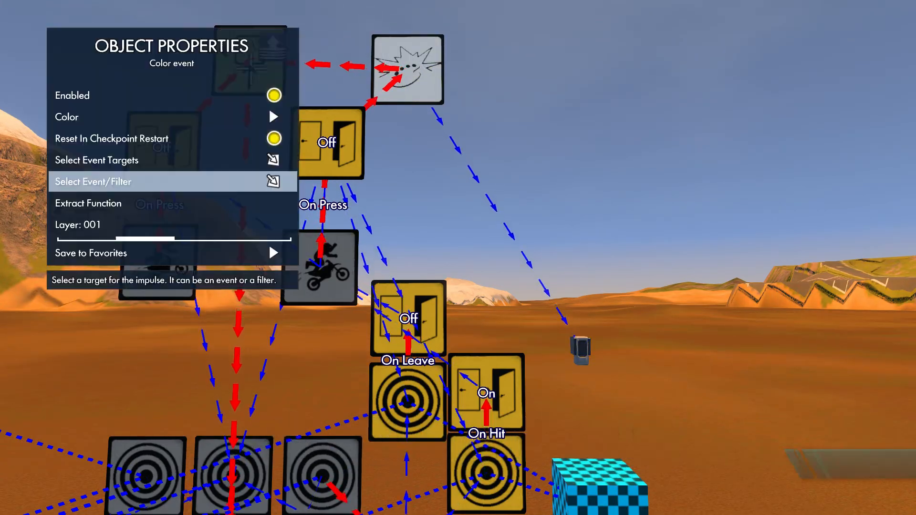
key(Escape)
Delete the green filter above the two rider triggers.
scroll(352, 329, down, 5)
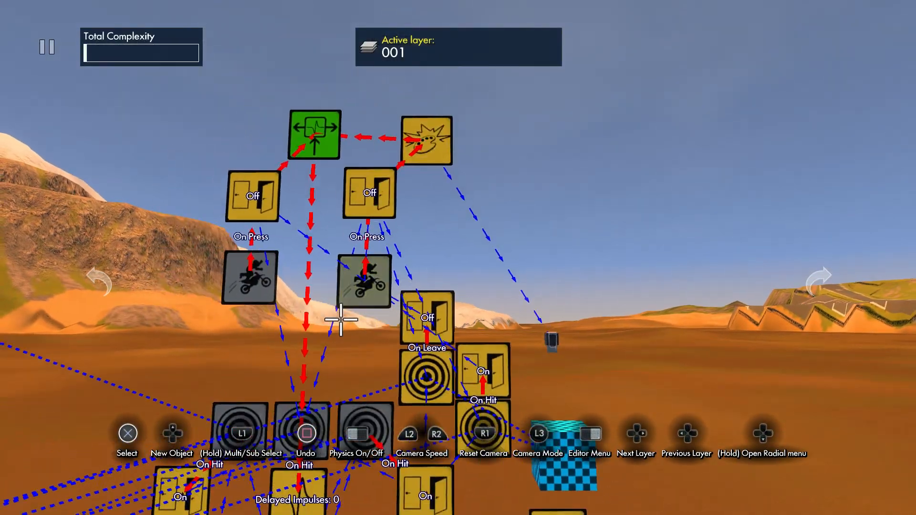
right_drag(352, 329, 352, 339)
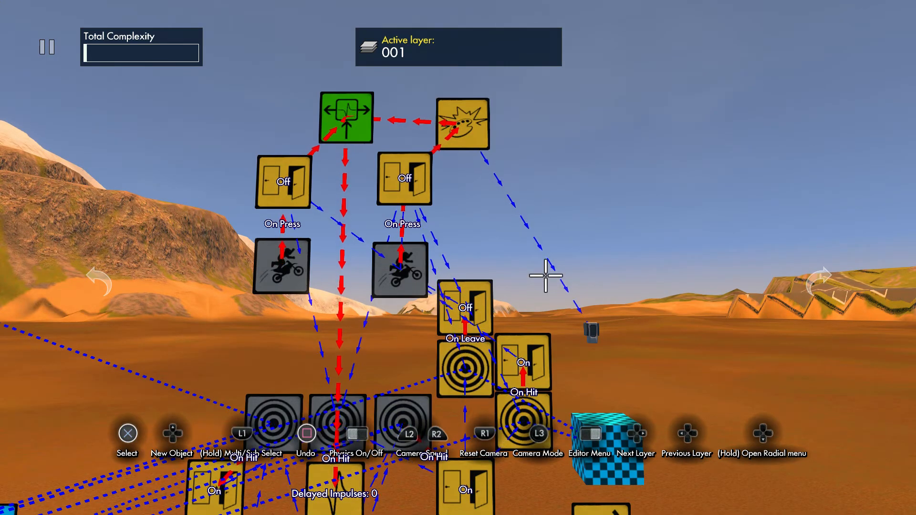
right_drag(545, 275, 501, 487)
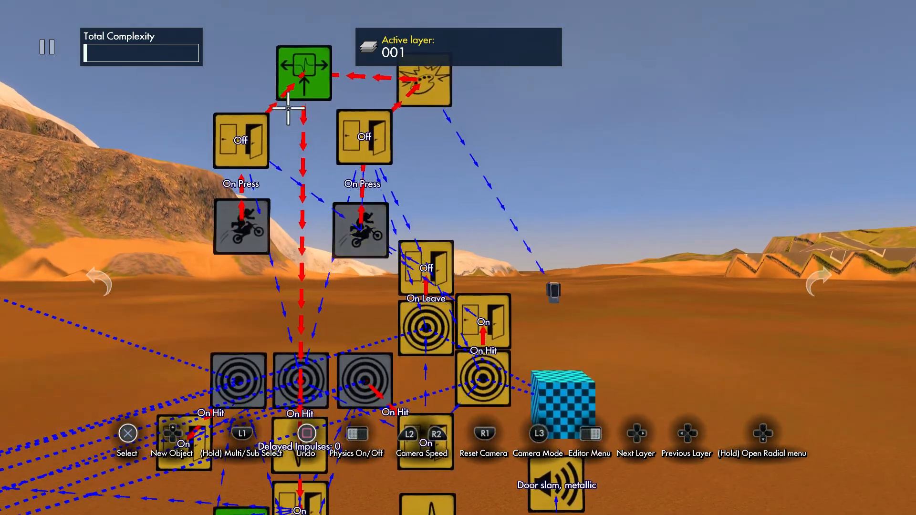
key(Delete)
right_drag(304, 73, 302, 10)
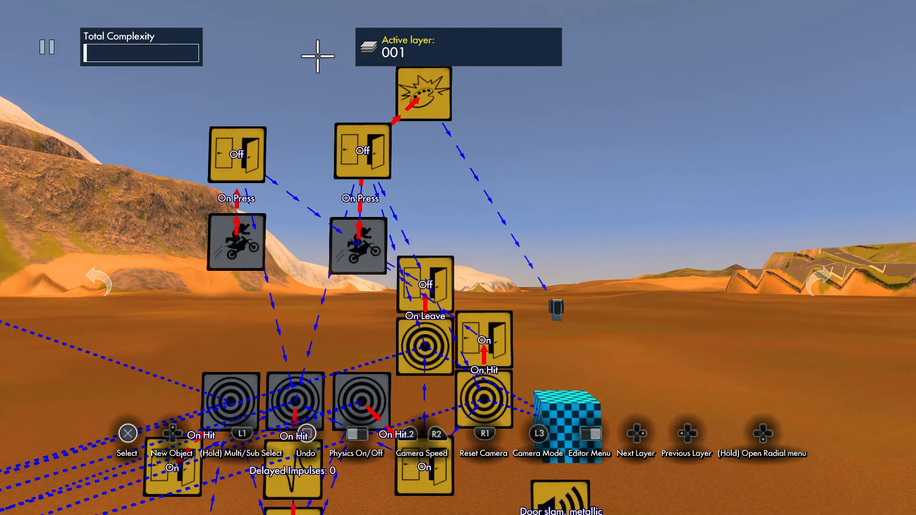
Make both Off state events above the rider triggers target the two yellow area triggers and drop the middle grey hit trigger.
shift+click(370, 147)
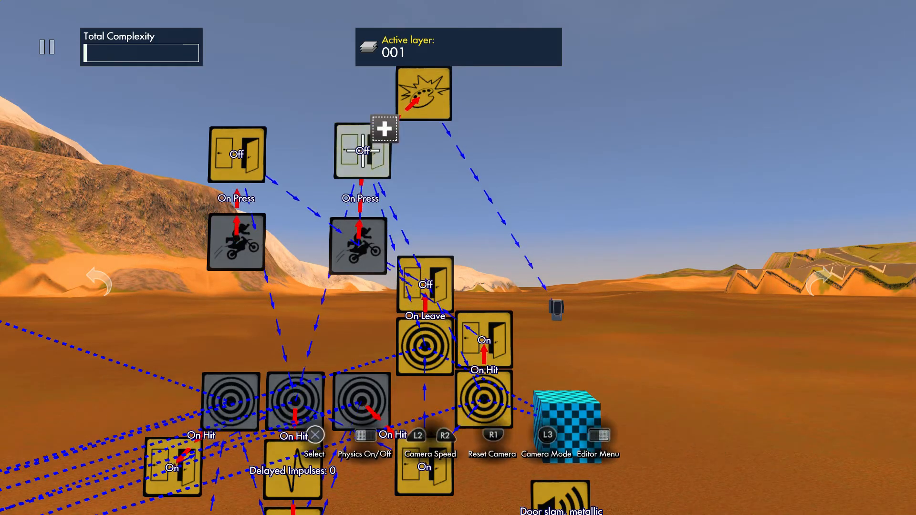
shift+click(242, 151)
key(Down)
key(Down)
key(Down)
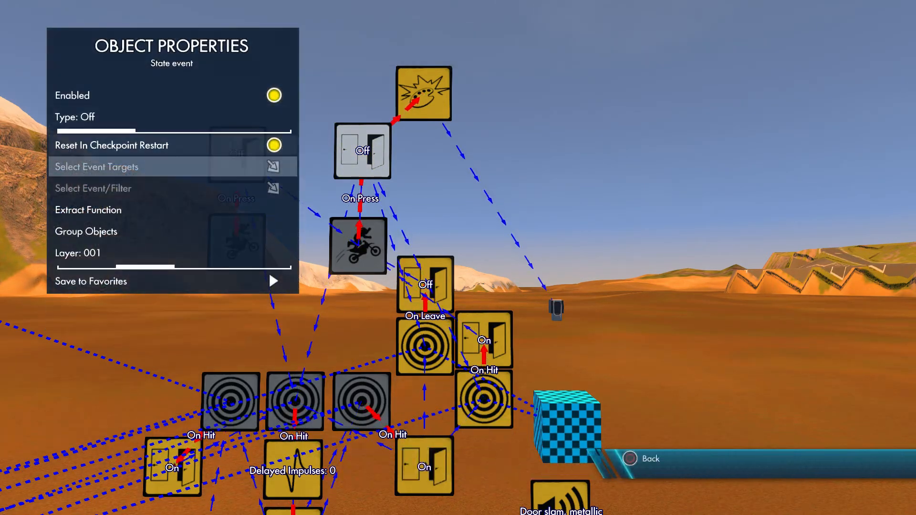
key(Return)
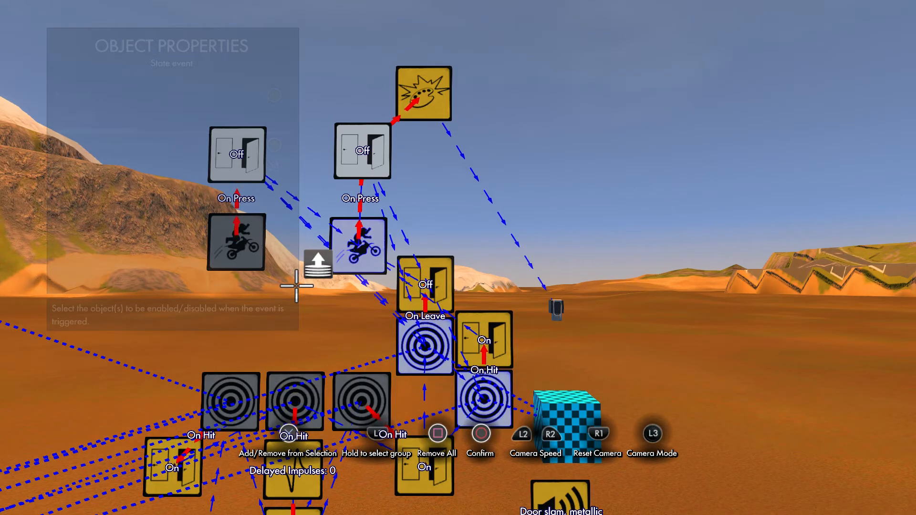
key(Escape)
key(Escape)
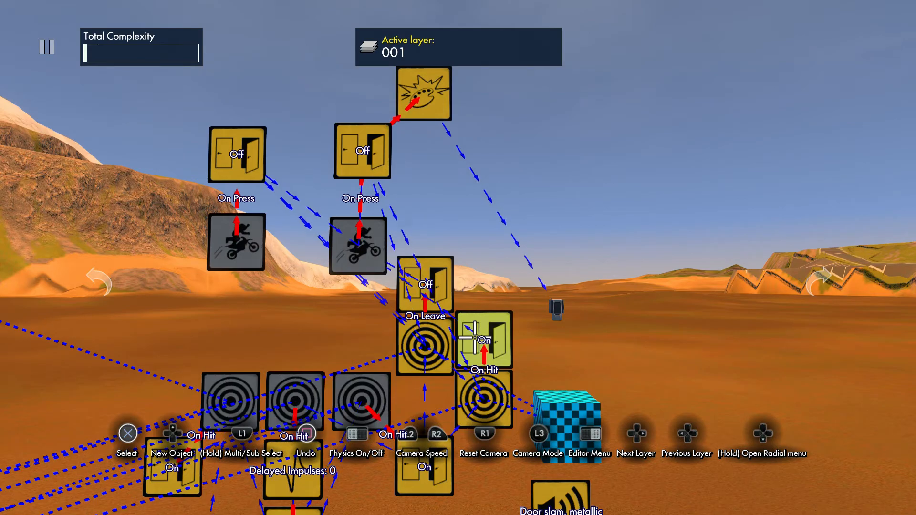
Copy the On Leave trigger's Off state event directly above it, set its type to On, and target the middle grey hit trigger.
click(443, 298)
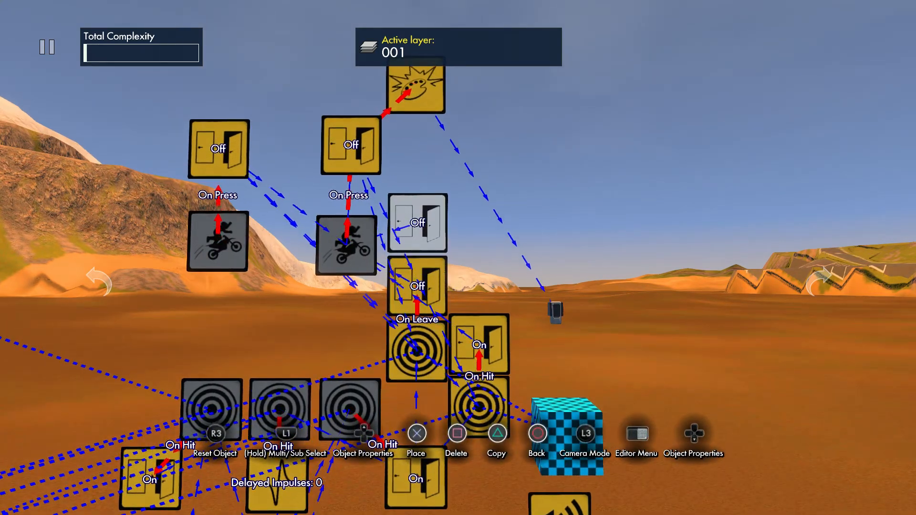
key(Down)
key(Down)
key(Right)
key(Down)
key(Down)
key(Return)
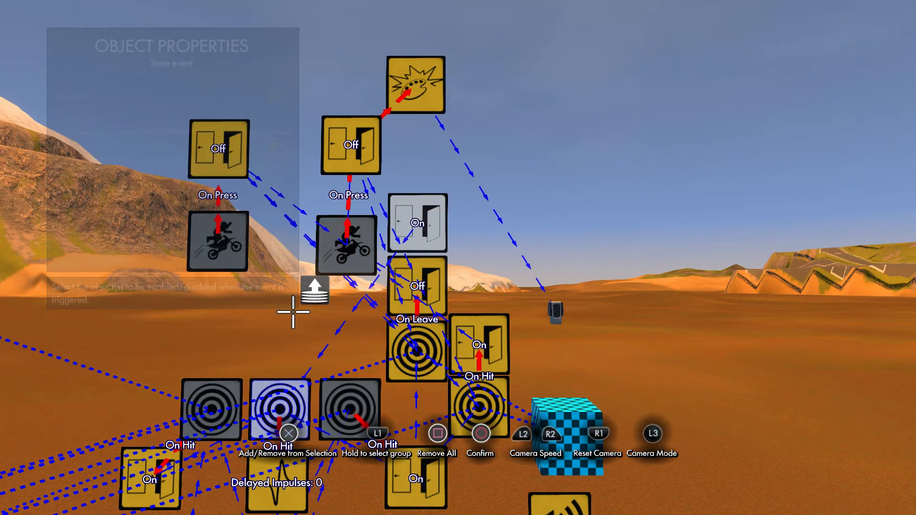
key(Return)
key(Escape)
key(Escape)
Connect the On Leave trigger's Off state event to the On state event directly above it.
click(418, 286)
key(Down)
key(Down)
key(Down)
key(Down)
key(Return)
key(Return)
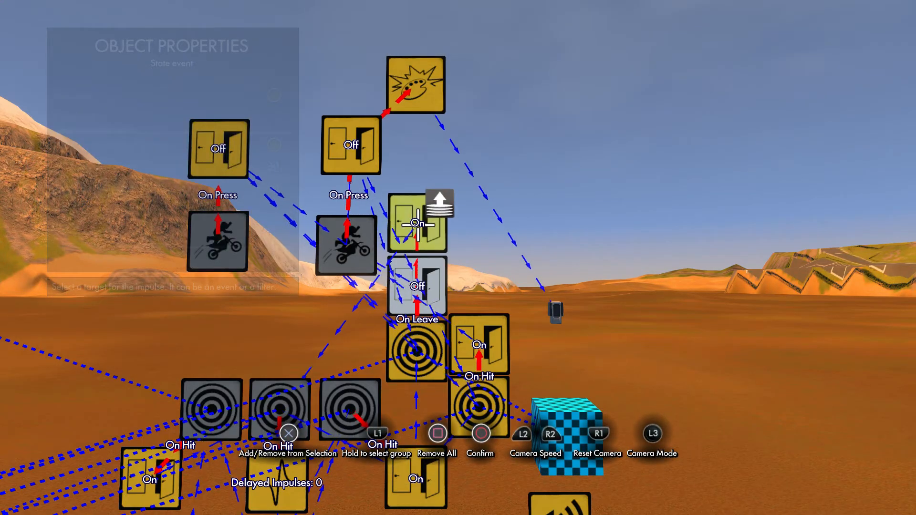
Copy the yellow On Hit trigger's On state event above it, set its type to Off, and target the middle grey hit trigger.
click(481, 325)
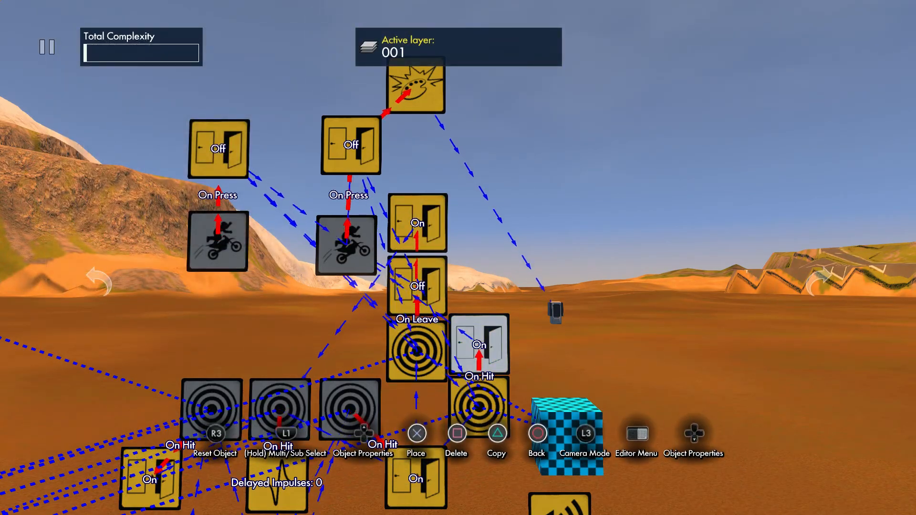
key(Down)
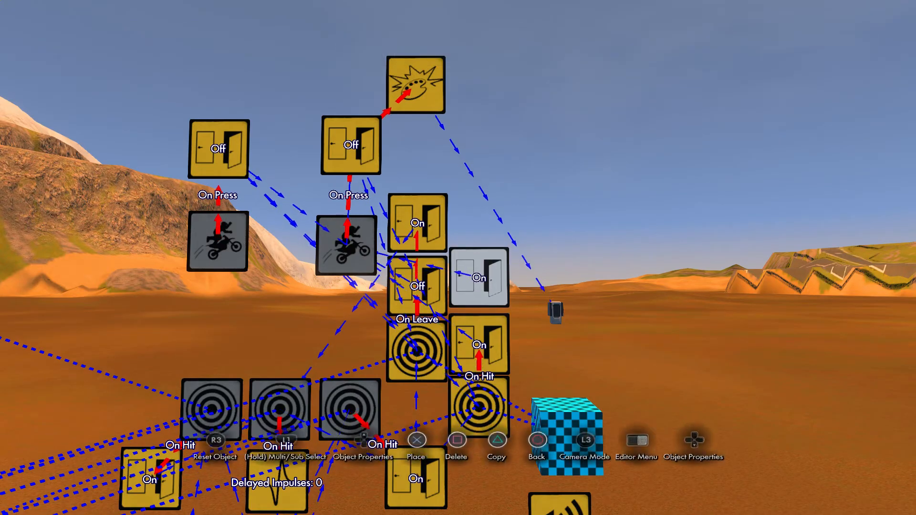
key(Down)
key(Down)
key(Up)
key(Left)
key(Down)
key(Down)
key(Return)
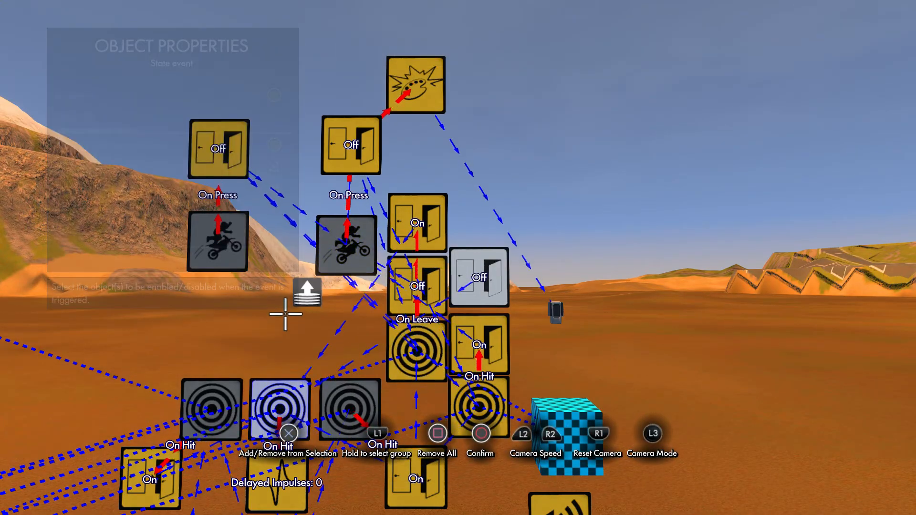
key(Escape)
key(Escape)
Connect the yellow On Hit trigger's On state event to the Off state event directly above it.
click(478, 278)
click(479, 345)
key(Tab)
key(Down)
key(Down)
key(Down)
key(Down)
key(Escape)
key(Tab)
key(Escape)
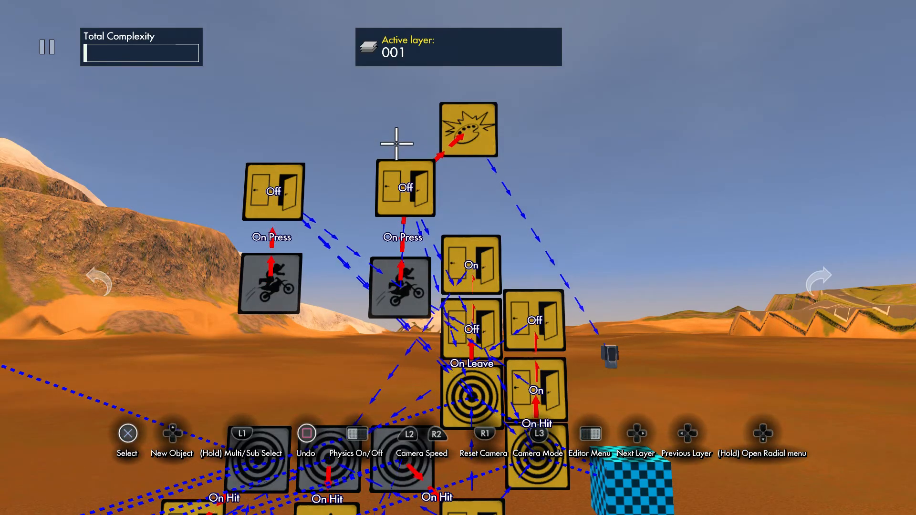
Align the Off state event over the right-hand rider trigger and place a copy of it directly above the color event.
click(397, 178)
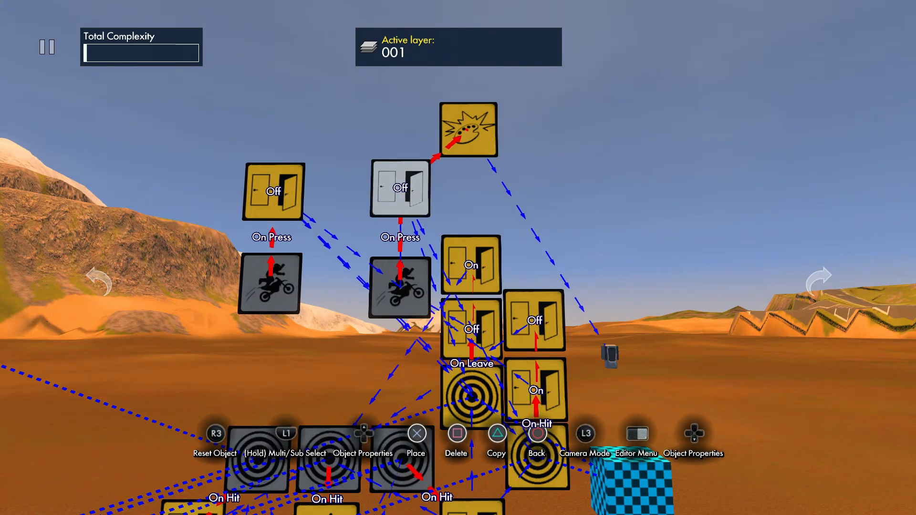
click(400, 188)
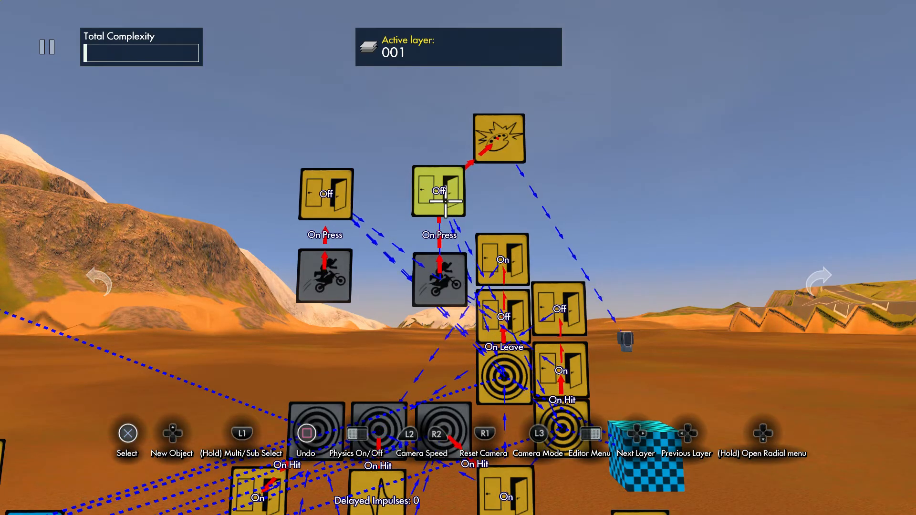
click(446, 201)
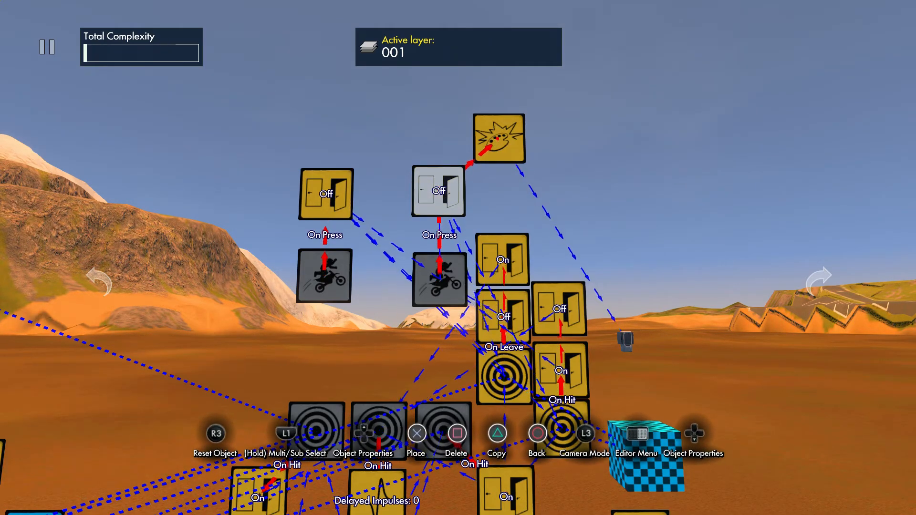
click(438, 190)
click(439, 190)
key(c)
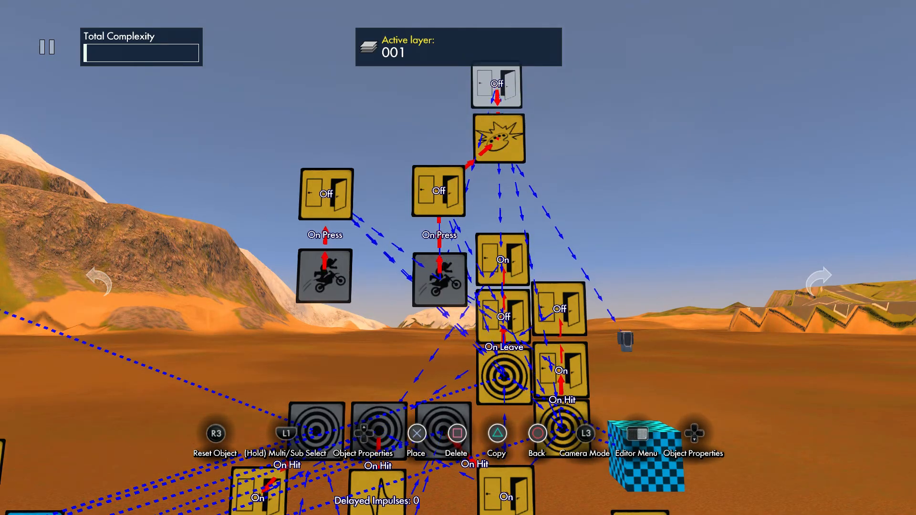
Set the copied state event above the color event to type On with only the middle grey hit trigger as its target.
key(Down)
key(Down)
key(Right)
key(Down)
key(Down)
key(Return)
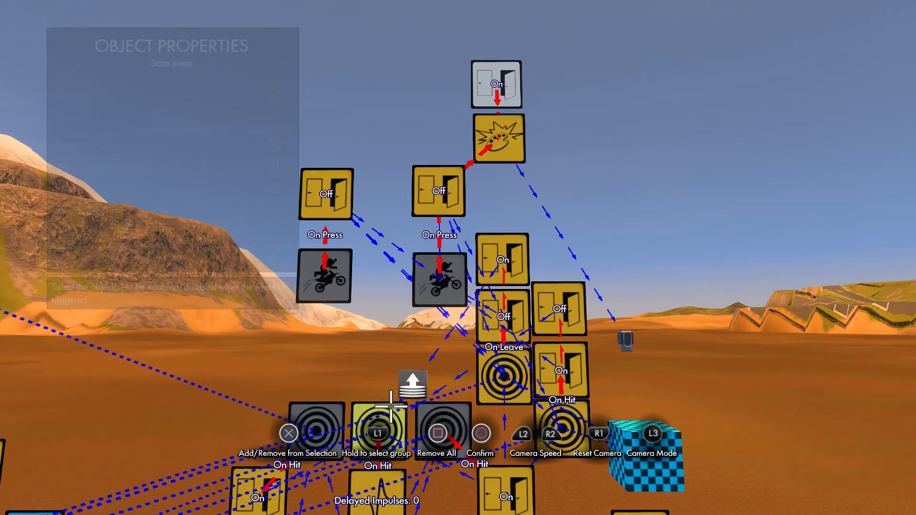
key(Escape)
key(Escape)
key(Escape)
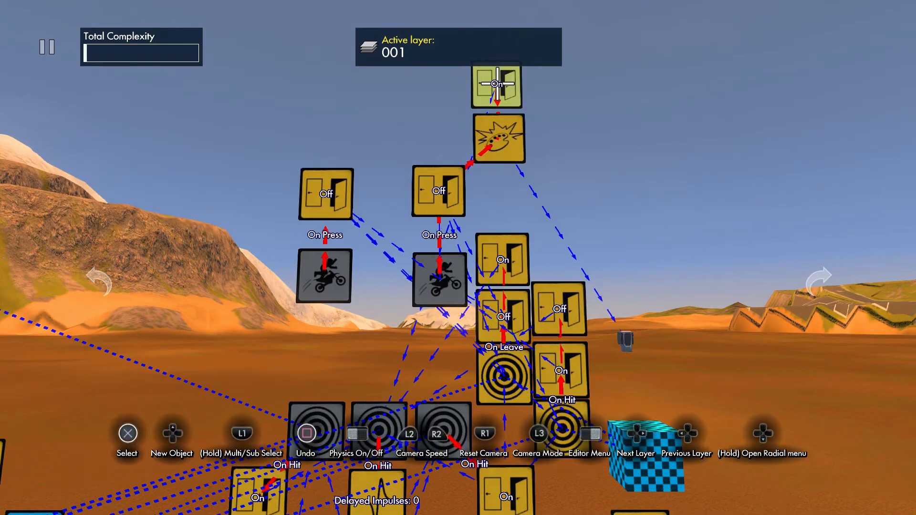
click(497, 103)
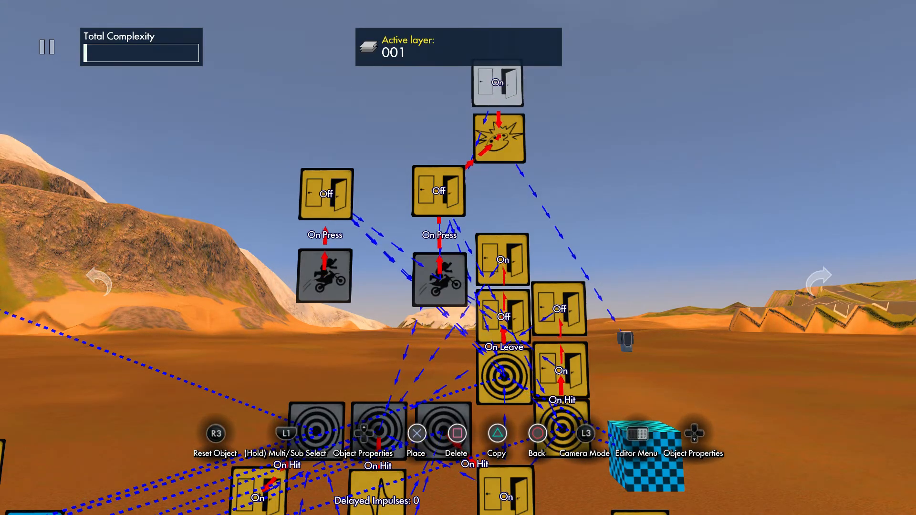
key(Escape)
Duplicate the two yellow area triggers, their four state events, the checkered cube and the small object to the left of the rider triggers.
scroll(497, 258, down, 2)
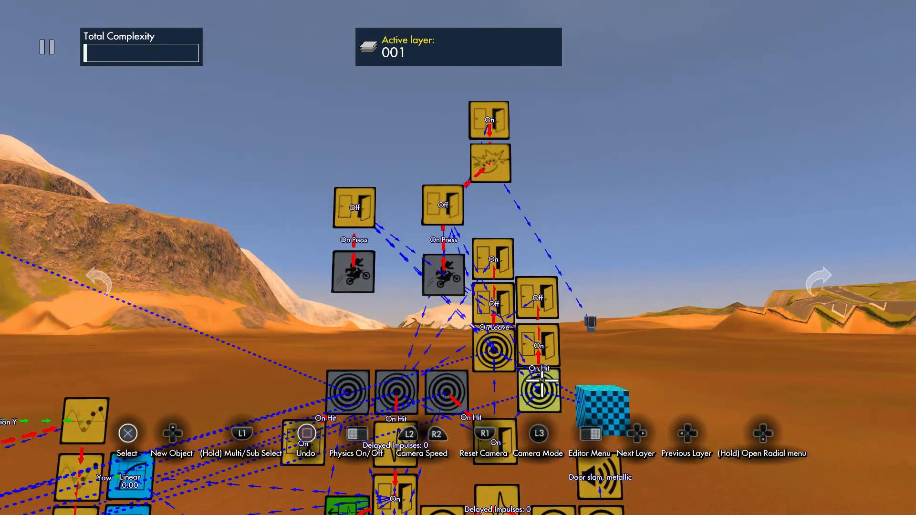
key(shift)
shift+click(496, 347)
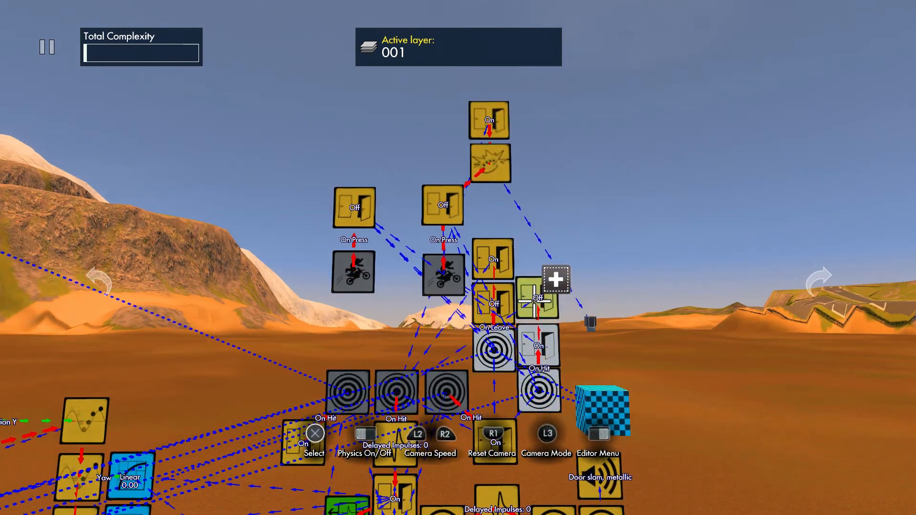
shift+click(490, 253)
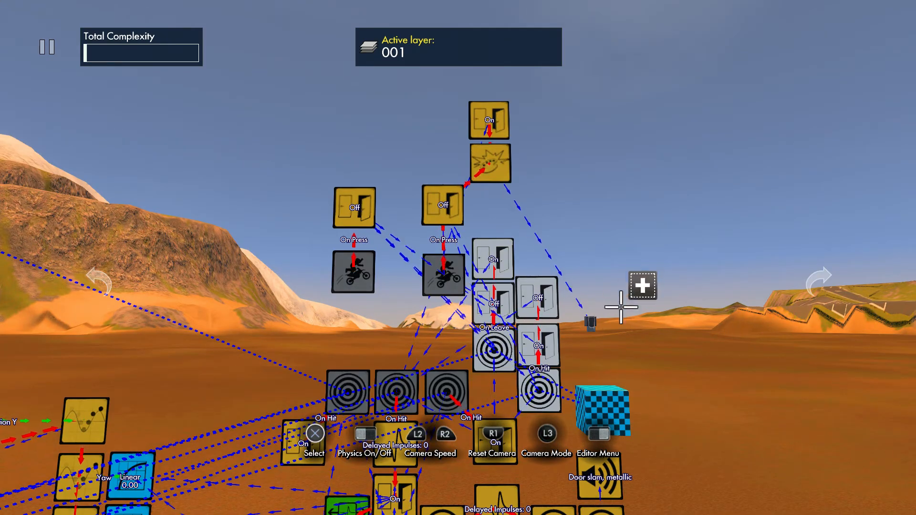
shift+click(603, 408)
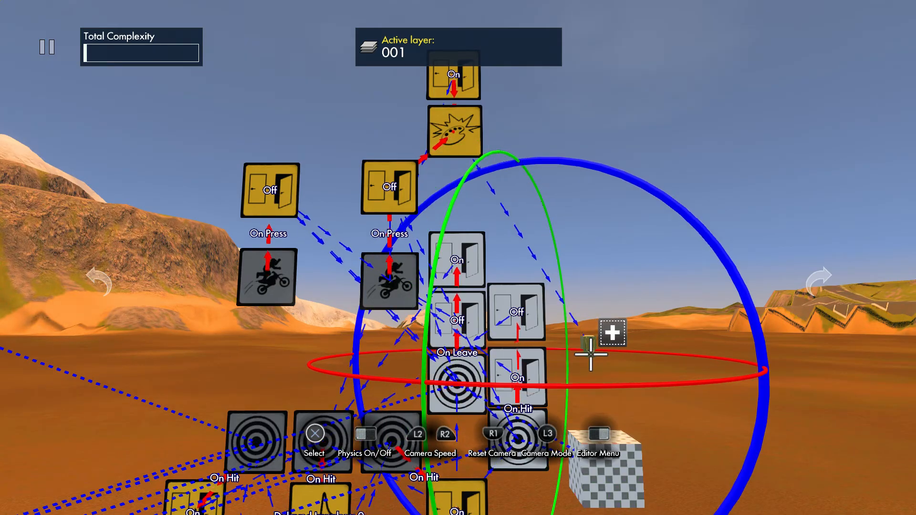
key(ctrl+c)
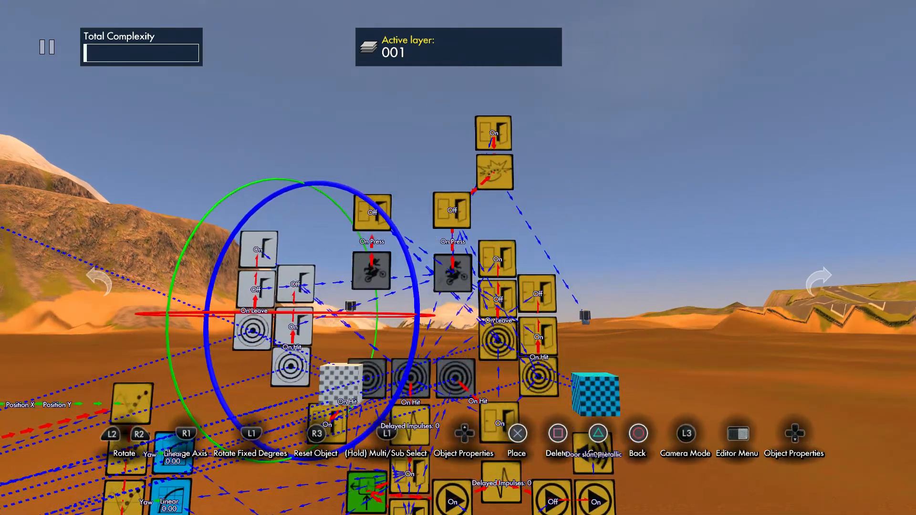
key(Return)
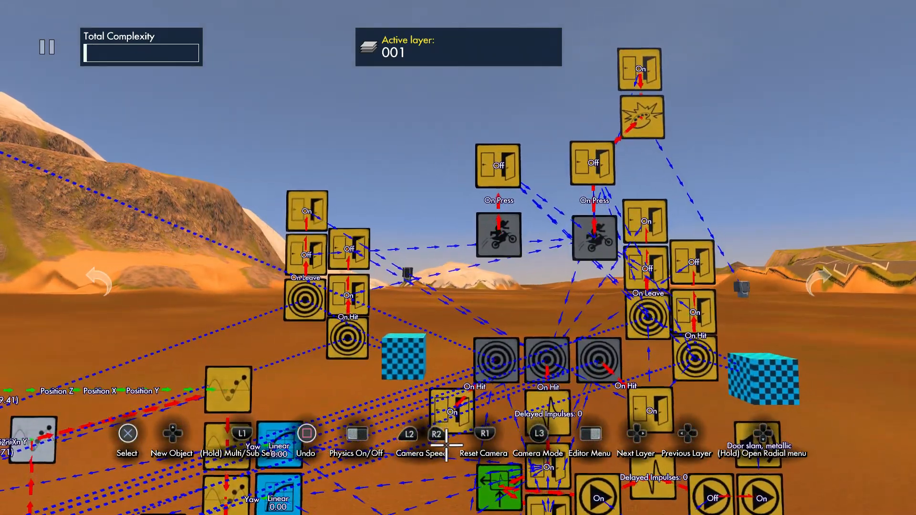
Check the event targets of the On state event driven by the left-hand grey hit trigger.
click(455, 411)
key(Down)
key(Down)
key(Down)
key(Return)
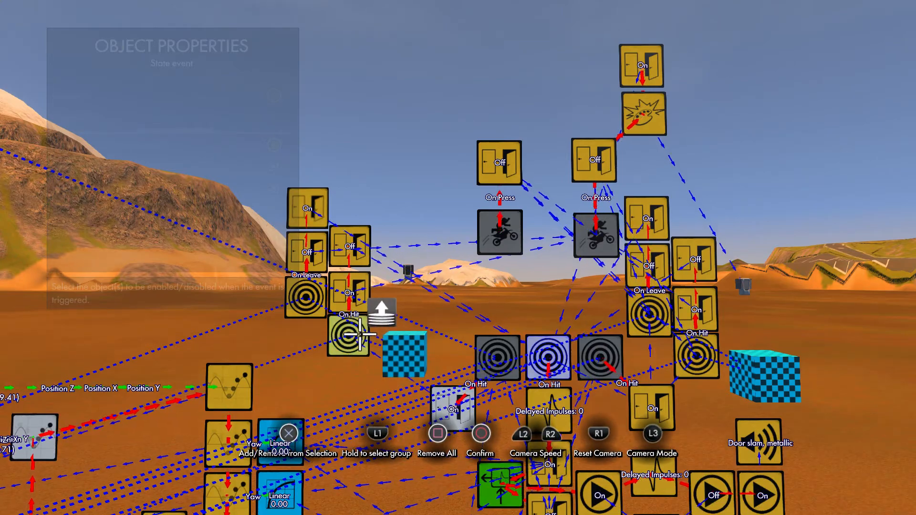
click(299, 296)
key(Return)
key(Escape)
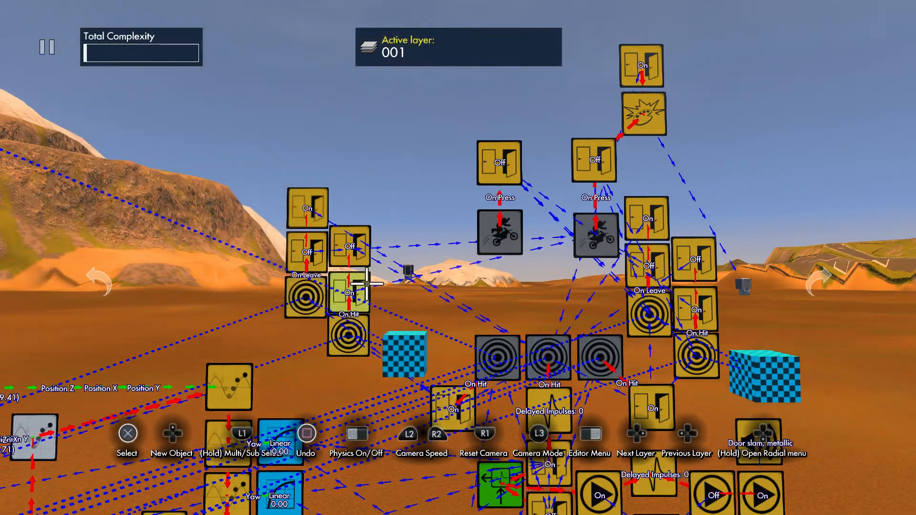
Check the event targets of the Off state event above the On event in the copied left-hand area trigger group.
click(349, 246)
key(Down)
key(Down)
key(Down)
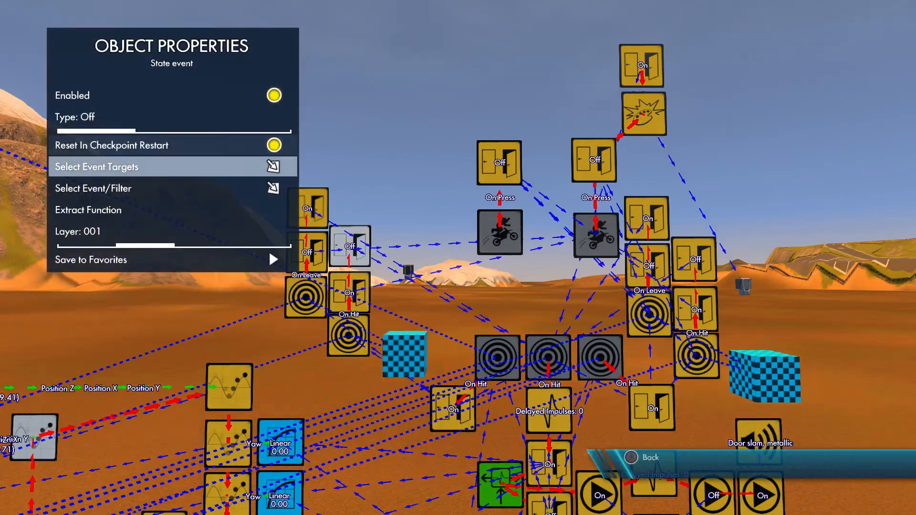
key(Return)
key(Return)
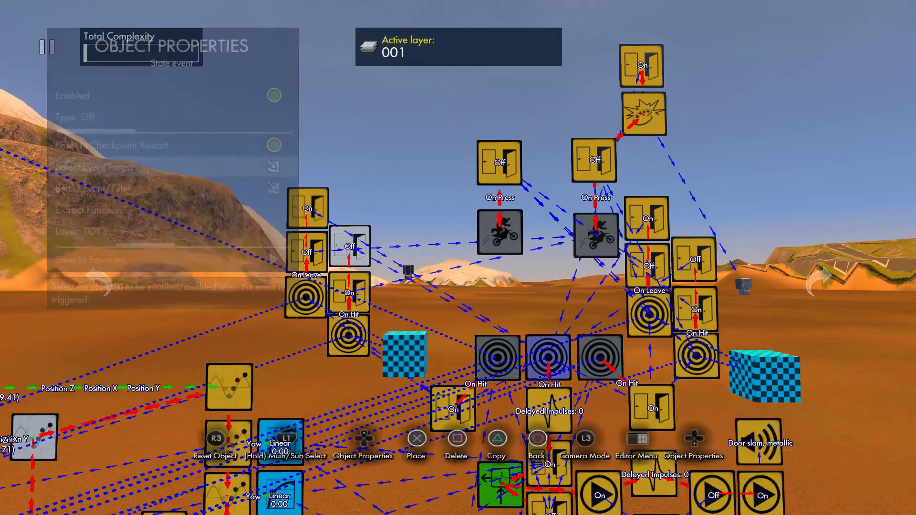
key(Escape)
Check the event targets of the Off state event driven by the copied On Leave area trigger.
click(307, 252)
key(Down)
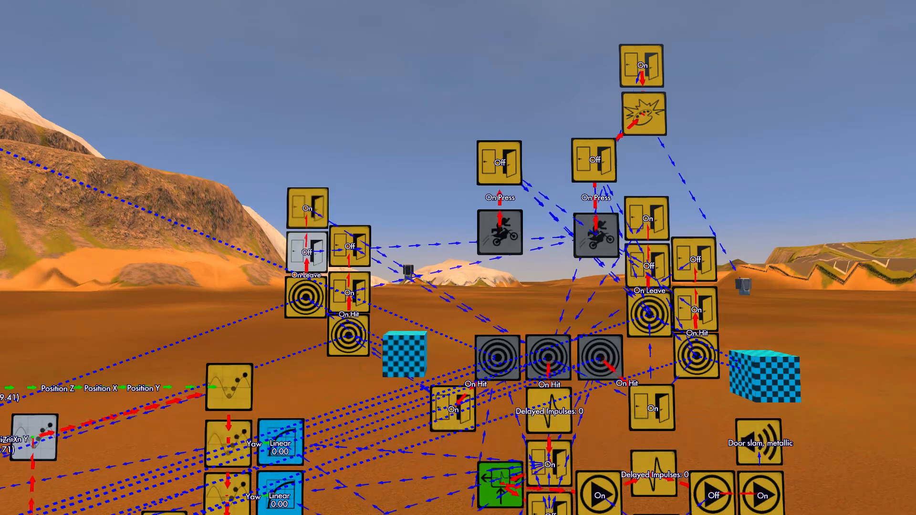
key(Down)
key(Down)
key(Down)
key(Return)
key(Return)
key(Escape)
key(Escape)
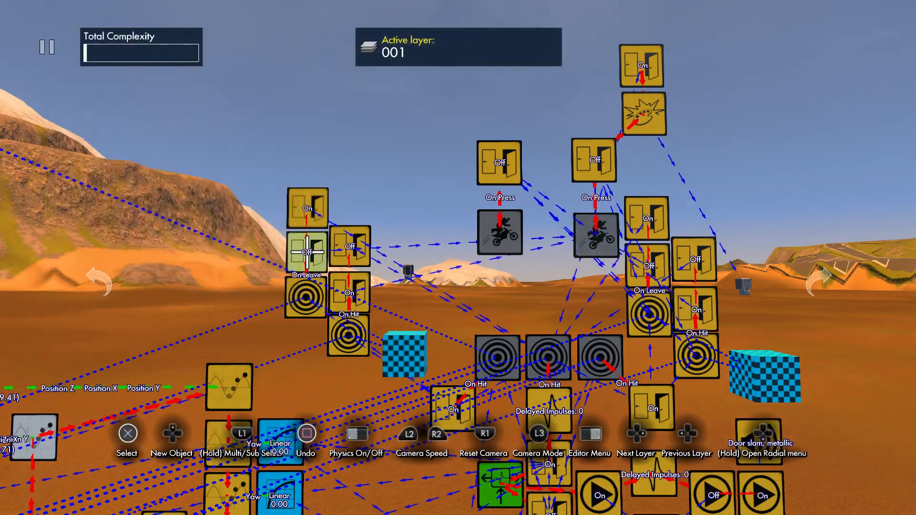
Retarget the copied On Leave trigger's Off state event to the left-hand rider trigger instead of the right-hand one.
click(307, 252)
key(Down)
key(Down)
key(Down)
key(Return)
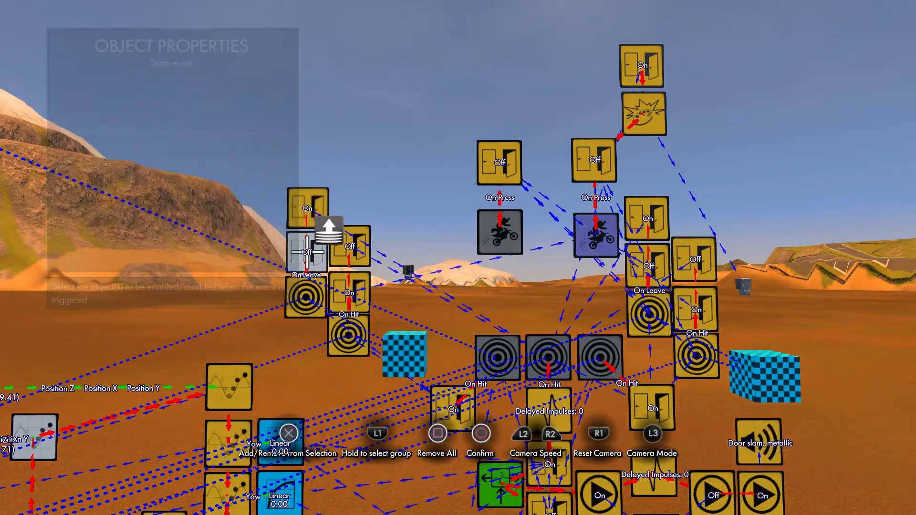
key(Return)
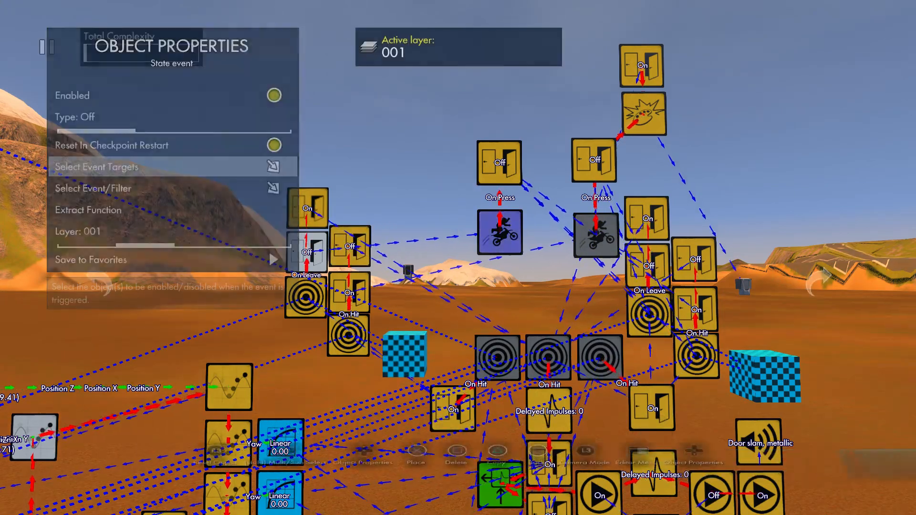
key(Escape)
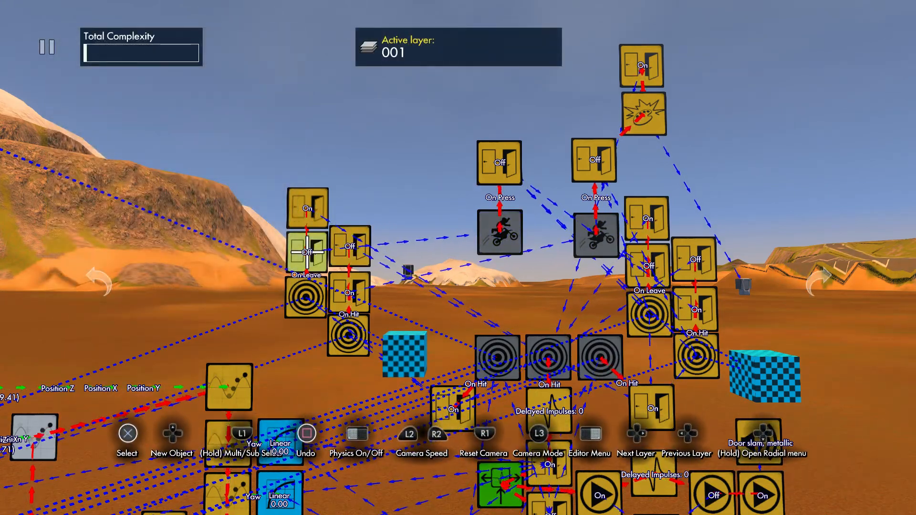
Retarget the On state event driven by the copied On Hit area trigger to the left-hand rider trigger only.
click(342, 288)
key(Down)
key(Down)
key(Down)
key(Return)
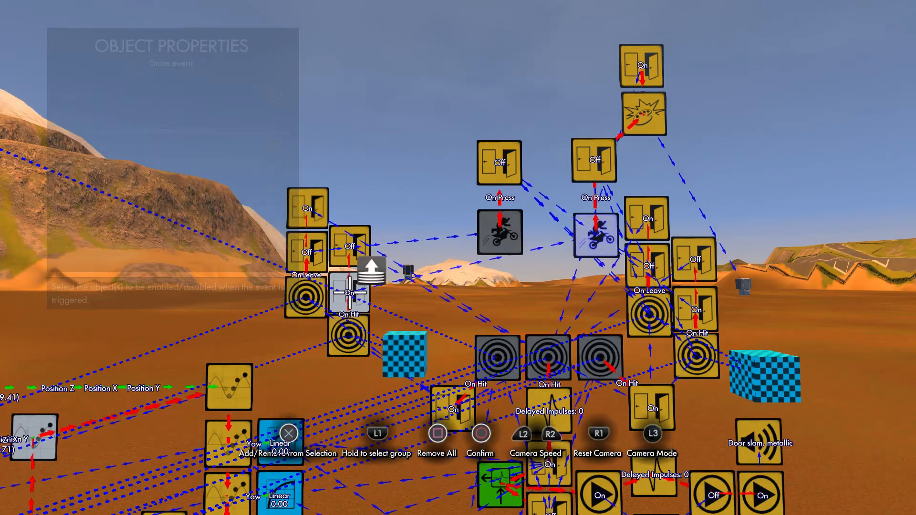
key(Escape)
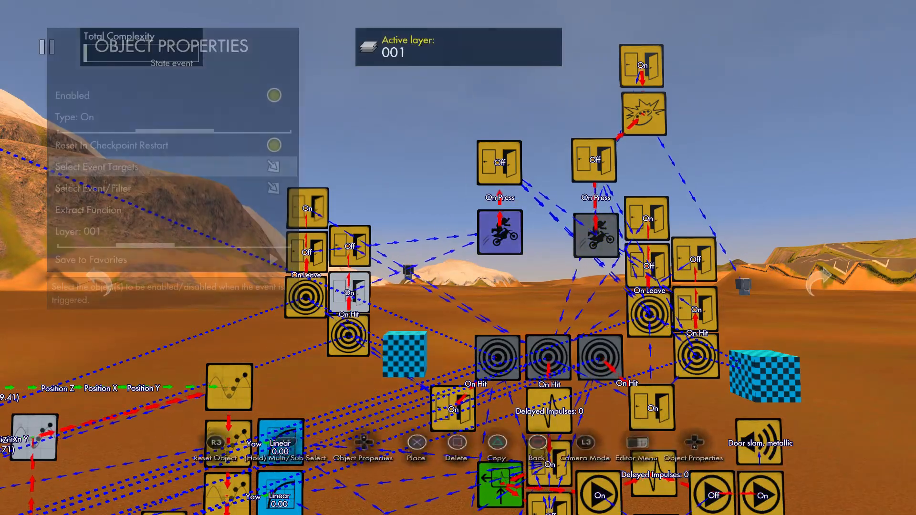
key(Escape)
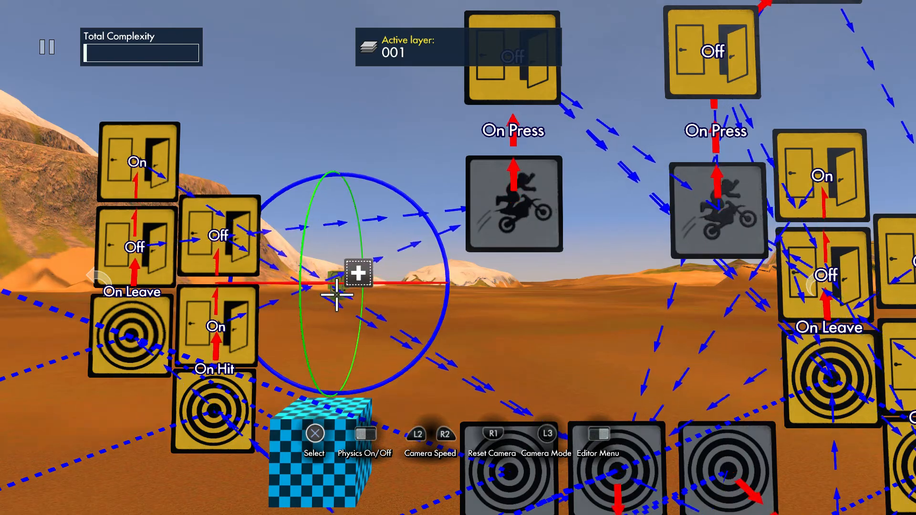
Group the copied left-hand checkered cube with the small object above it.
click(324, 423)
key(Tab)
key(Down)
key(Down)
key(Down)
key(Down)
key(Return)
key(Escape)
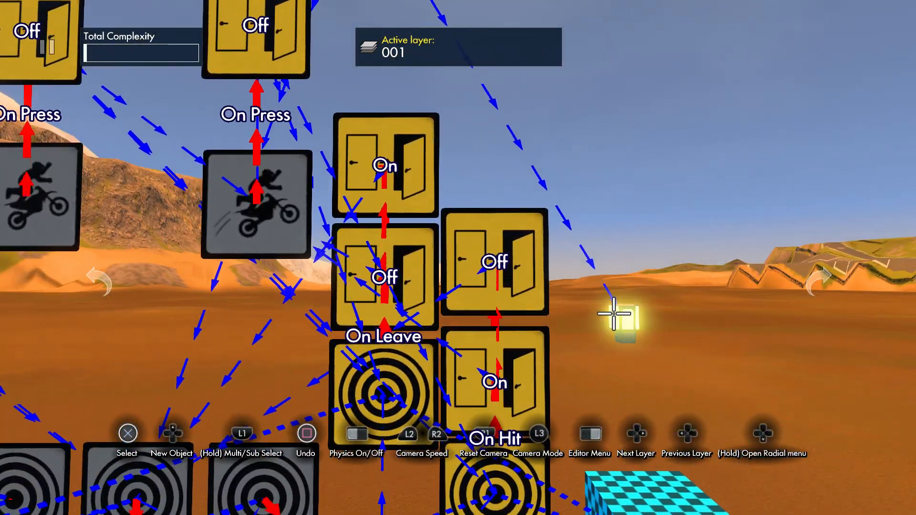
Group the original right-hand checkered cube with the small object above it.
click(625, 319)
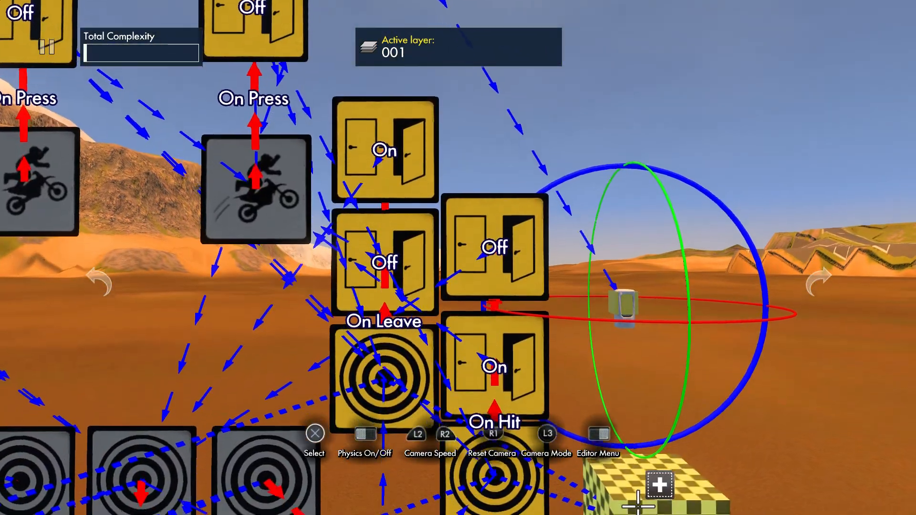
click(637, 500)
key(Tab)
key(Down)
key(Down)
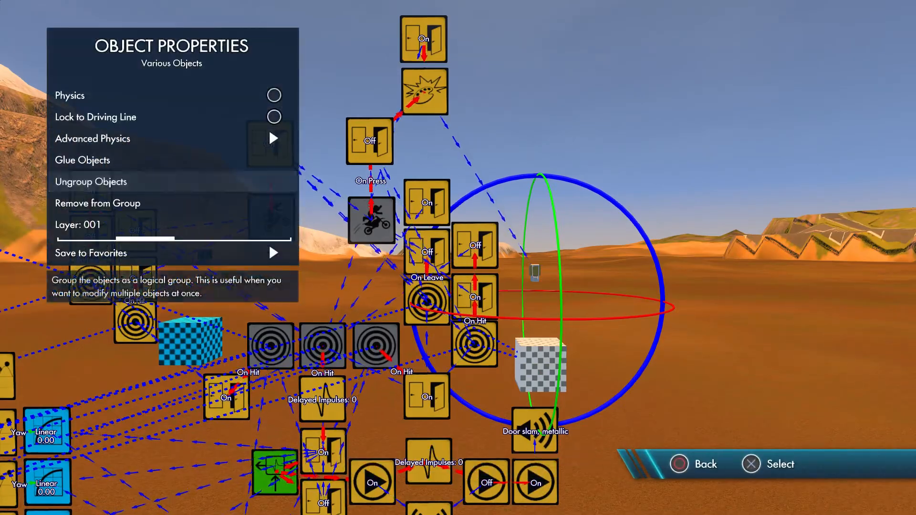
key(Return)
Move the original cube and its small object onto the blue platform beside the Game Character, sinking the cube into the floor.
key(shift)
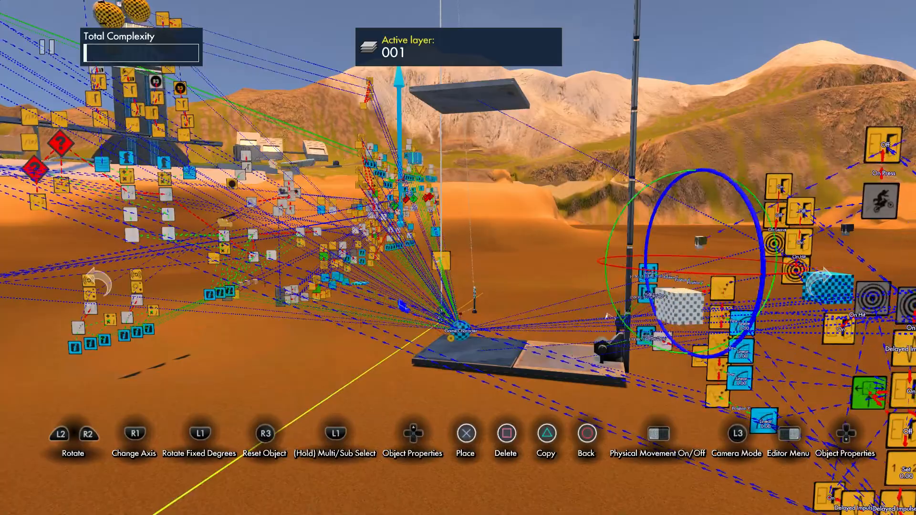
click(523, 309)
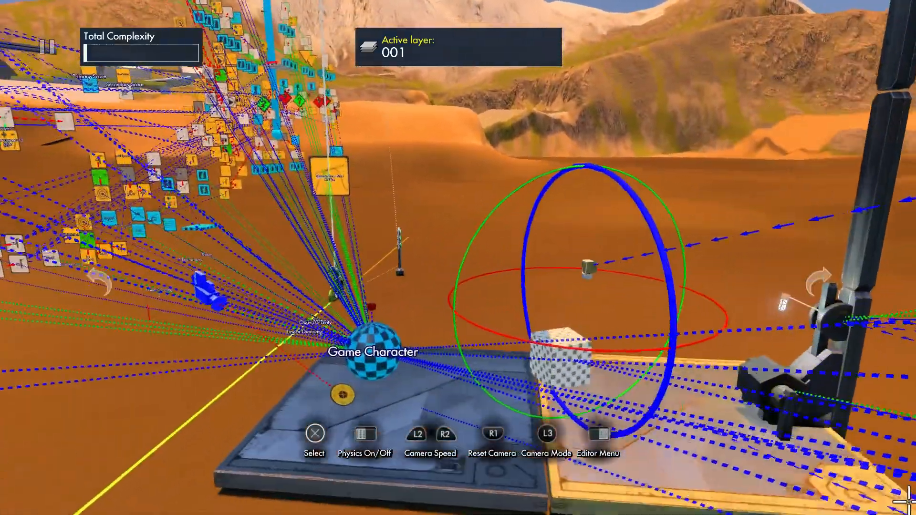
click(556, 329)
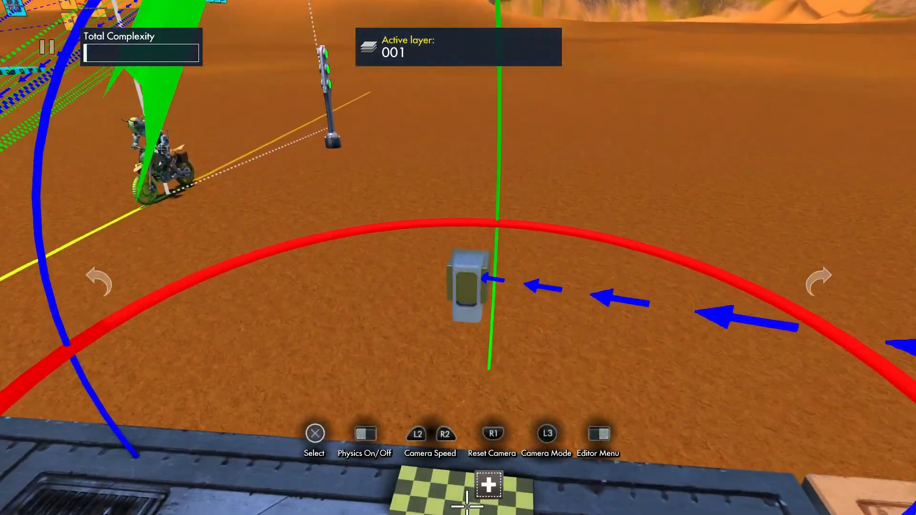
click(467, 316)
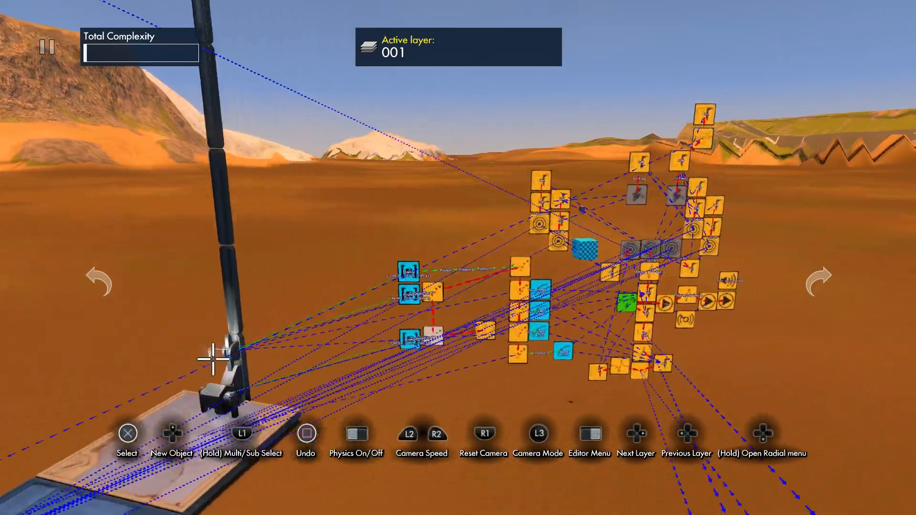
Move the copied cube and its small object onto the upper platform, sinking the cube into the floor.
drag(455, 246, 216, 8)
click(217, 8)
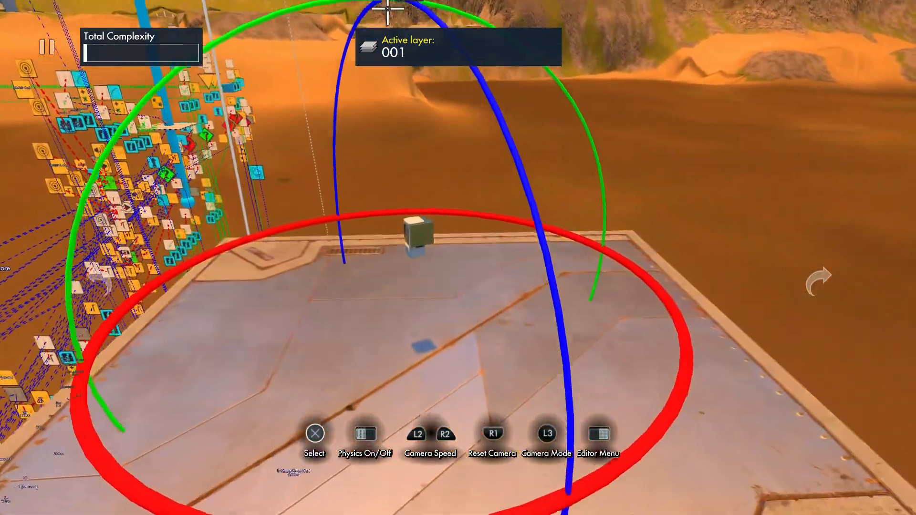
click(388, 10)
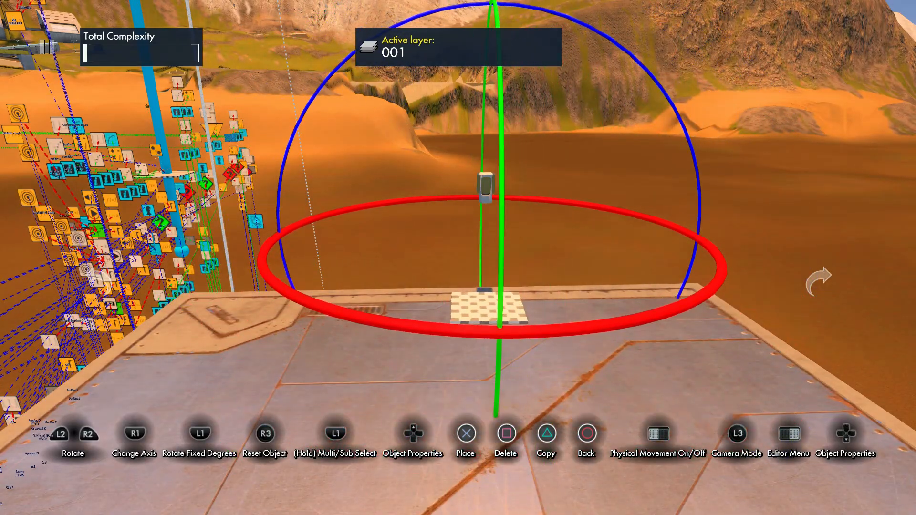
click(490, 224)
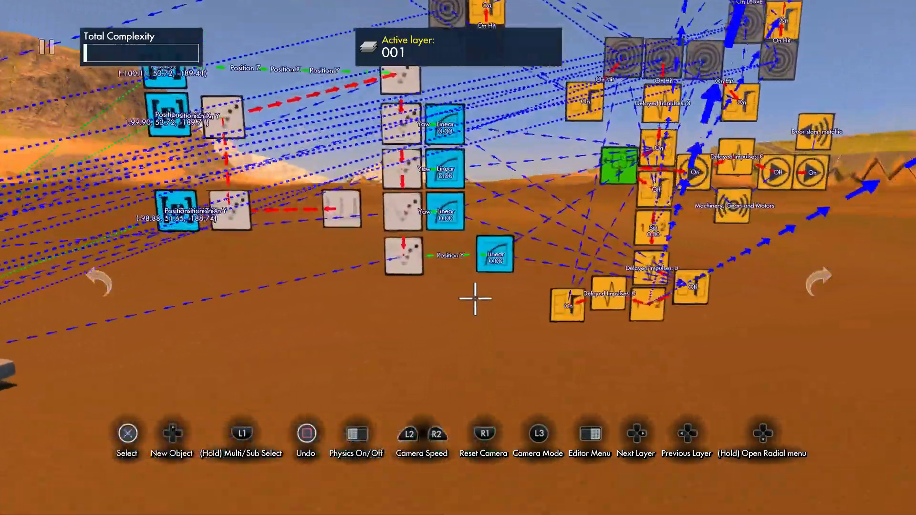
Examine the Linear nodes feeding the Yaw and Position Y data nodes and their links to the trigger logic.
click(494, 254)
key(Up)
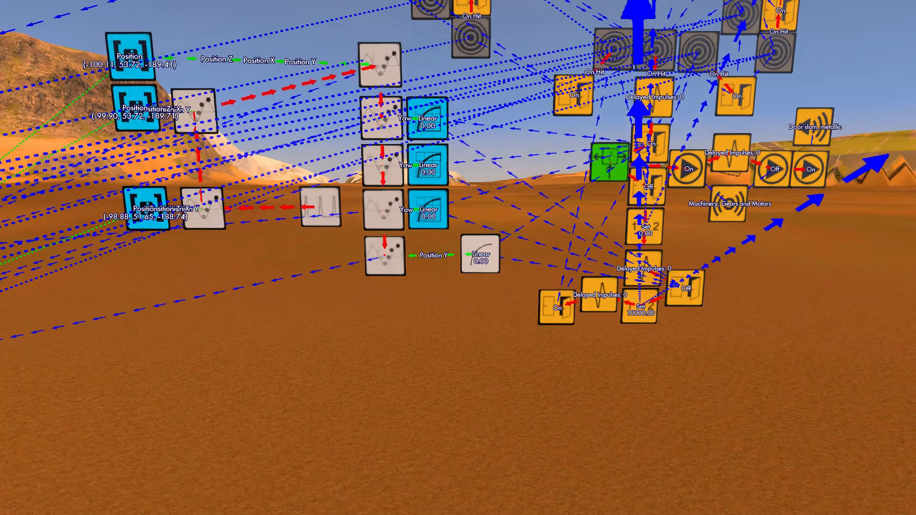
key(Escape)
click(480, 254)
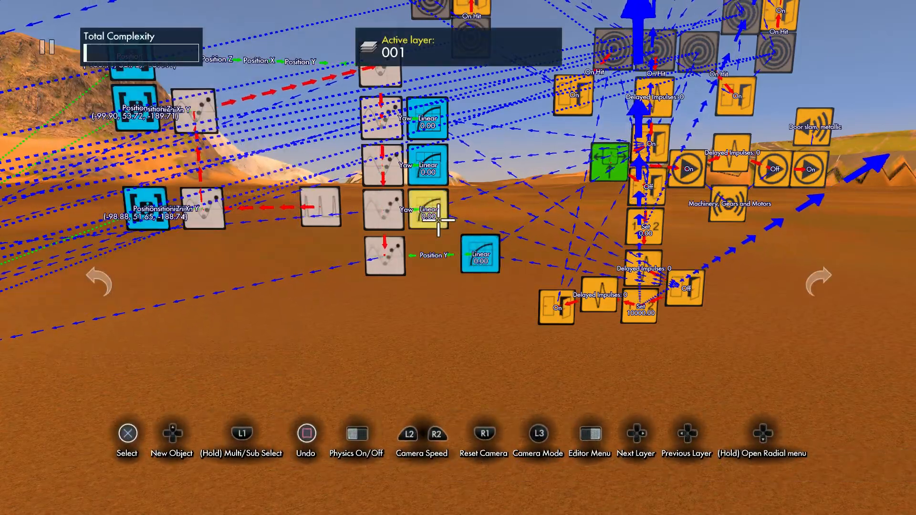
click(429, 165)
key(Escape)
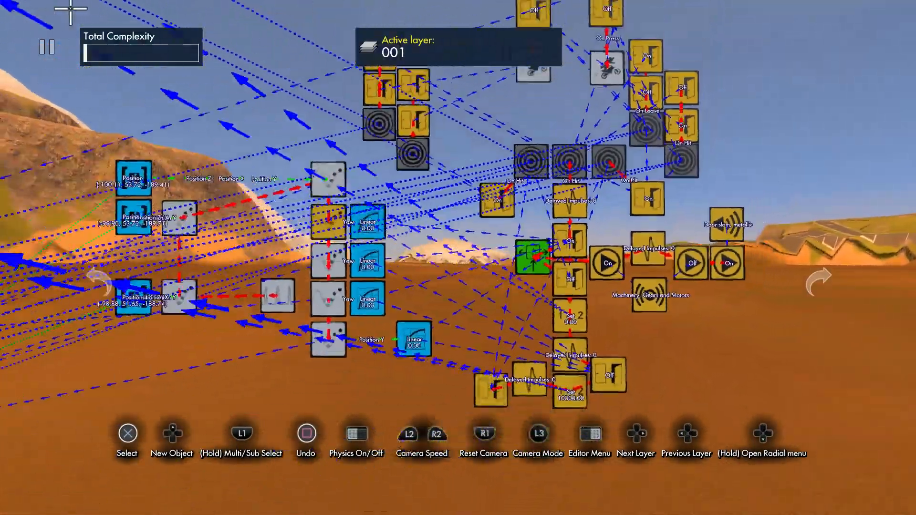
key(space)
key(space)
scroll(104, 13, up, 3)
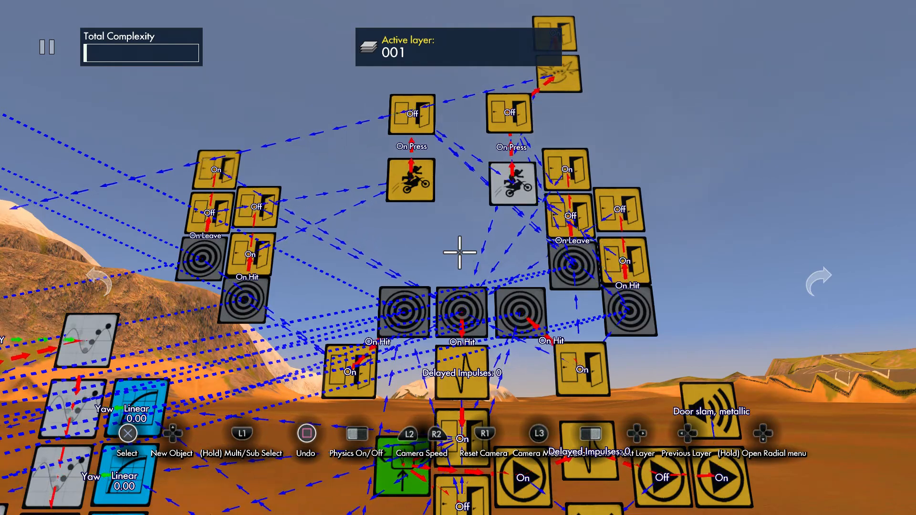
Test the track, move the character up to the arm on the platform, and return to editing.
key(Escape)
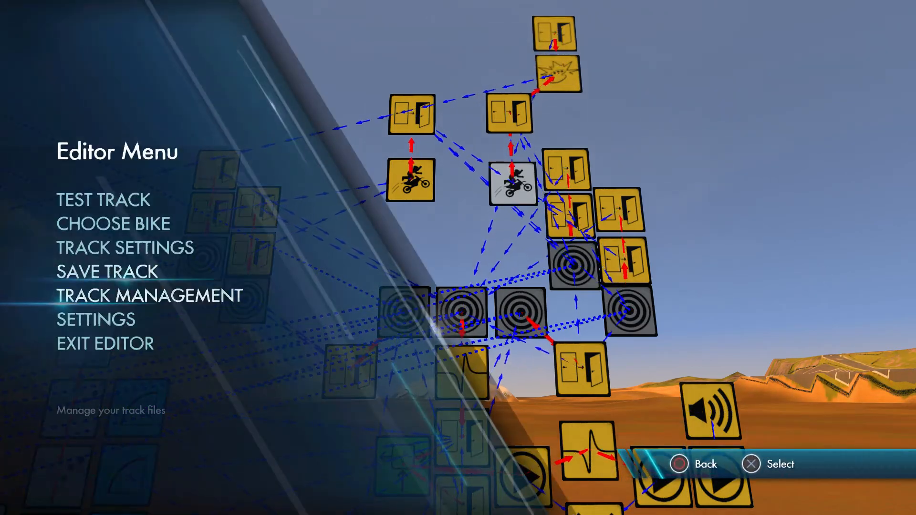
key(Return)
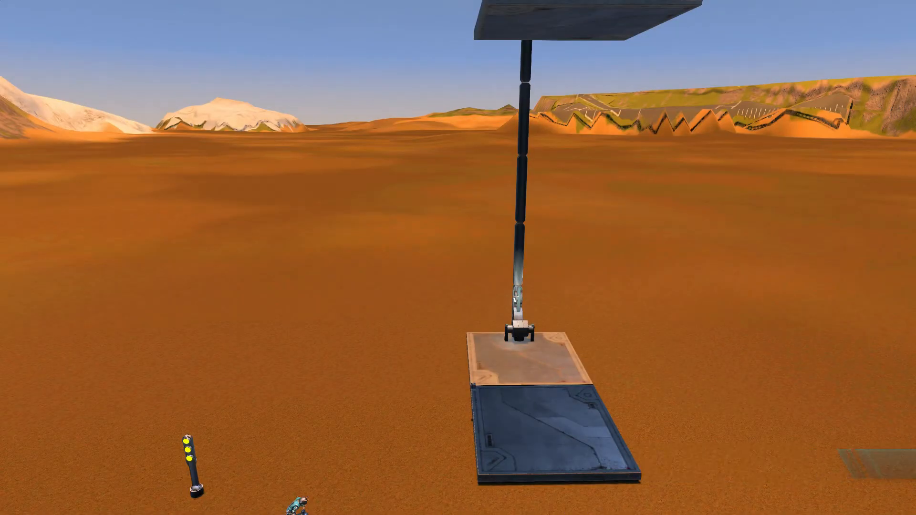
key(Escape)
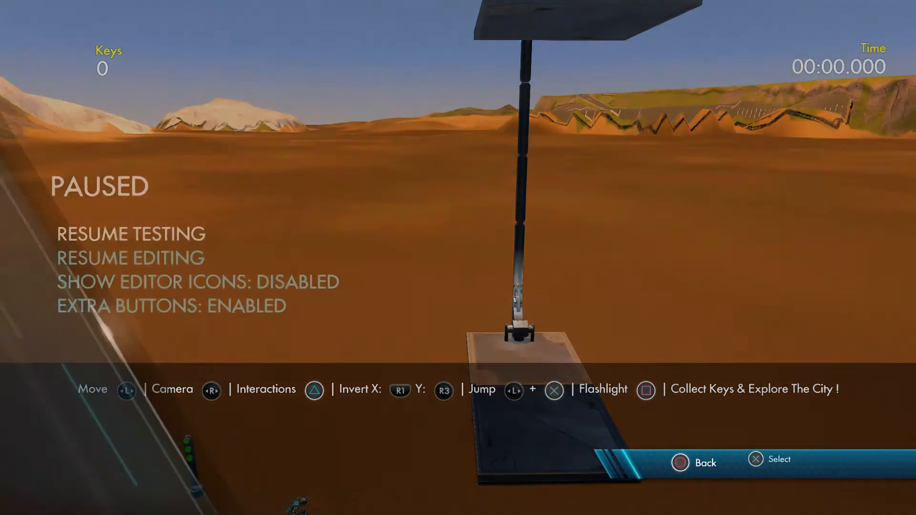
key(Return)
key(Escape)
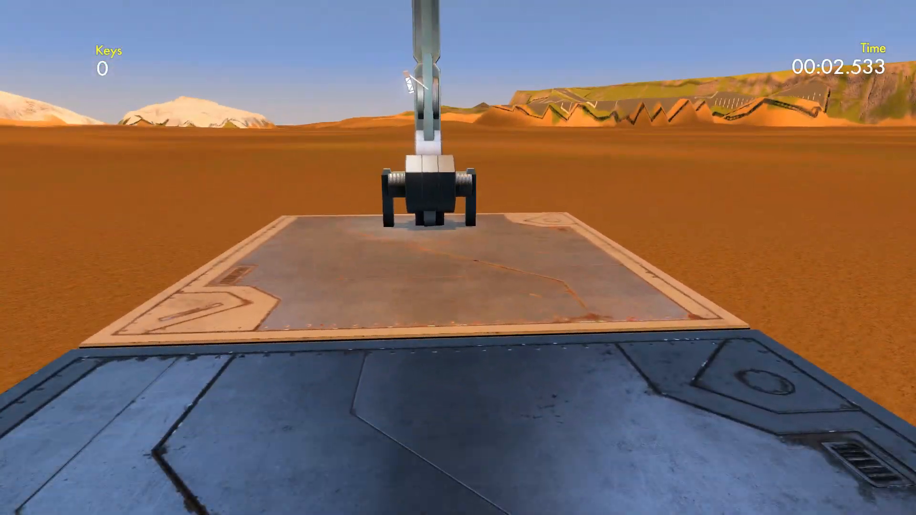
key(w)
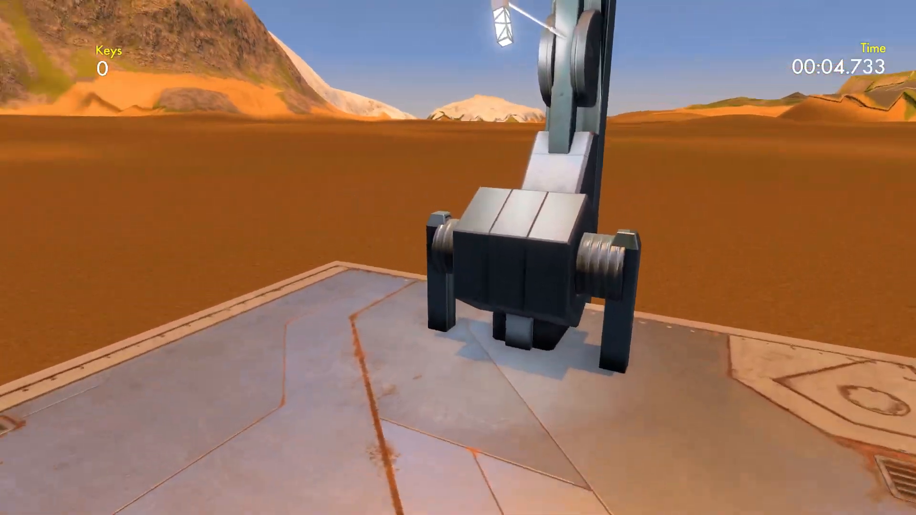
key(s)
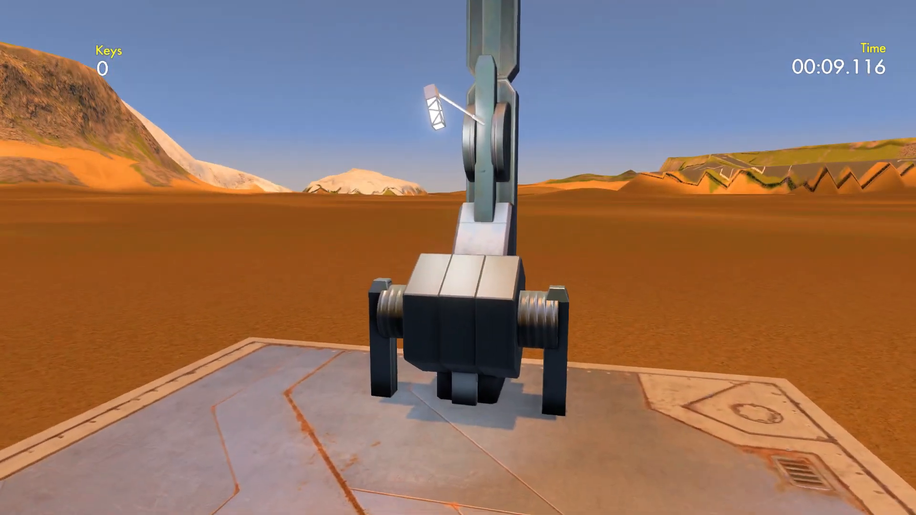
key(Escape)
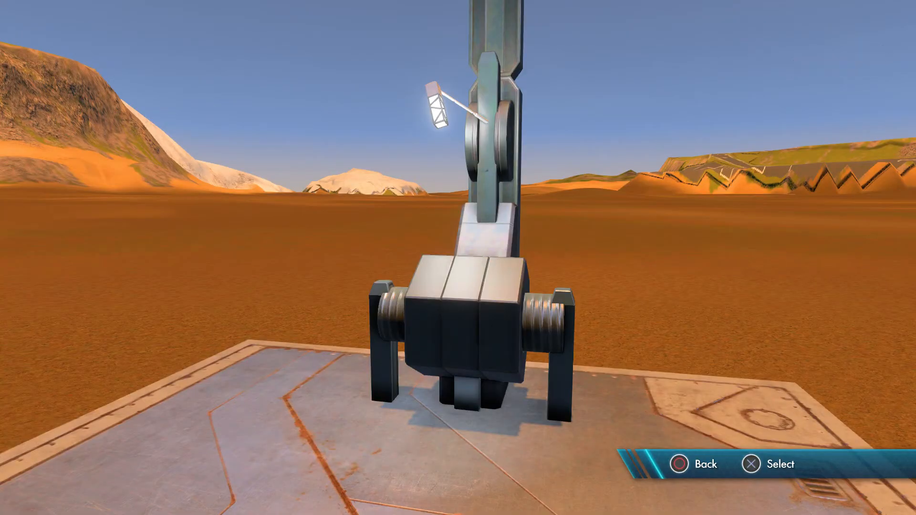
key(s)
Run the physics simulation briefly in the editor and stop it again.
key(p)
key(p)
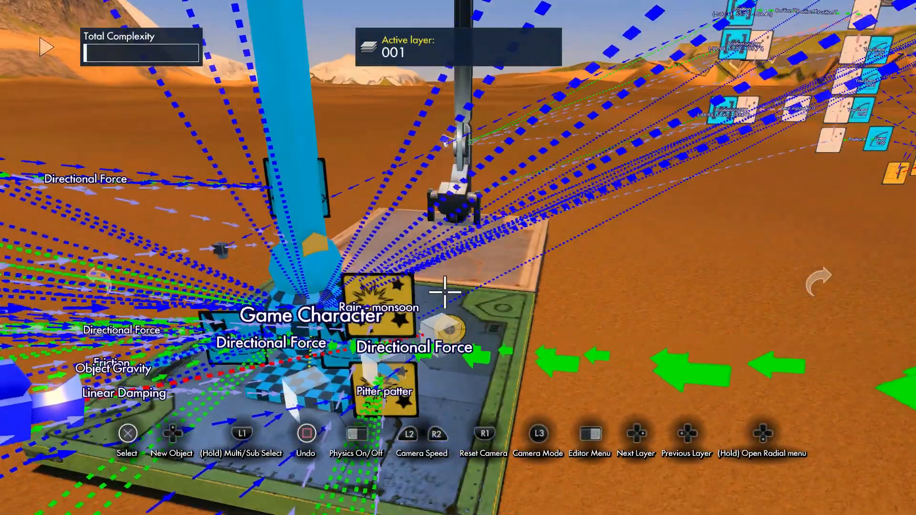
key(p)
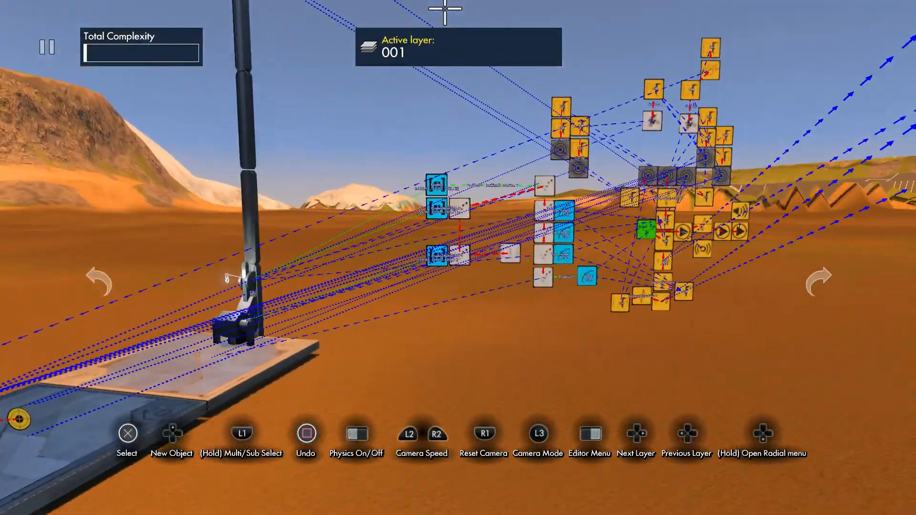
Choose the object instances that activate the three middle hit triggers in their first set of hitting objects.
key(w)
key(w)
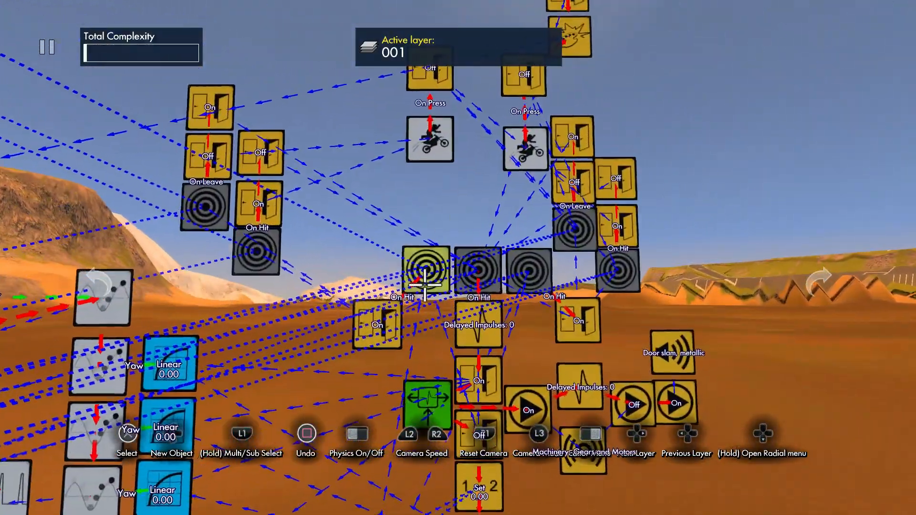
key(ctrl)
click(521, 274)
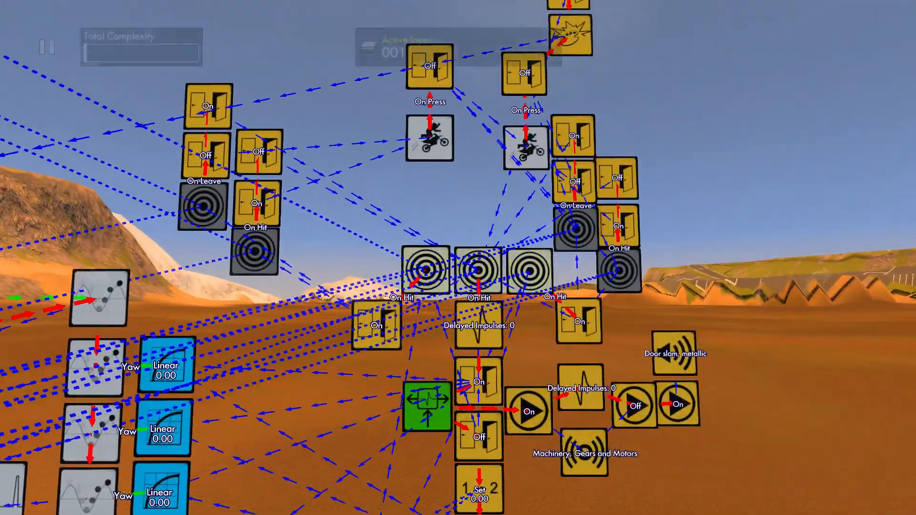
key(Down)
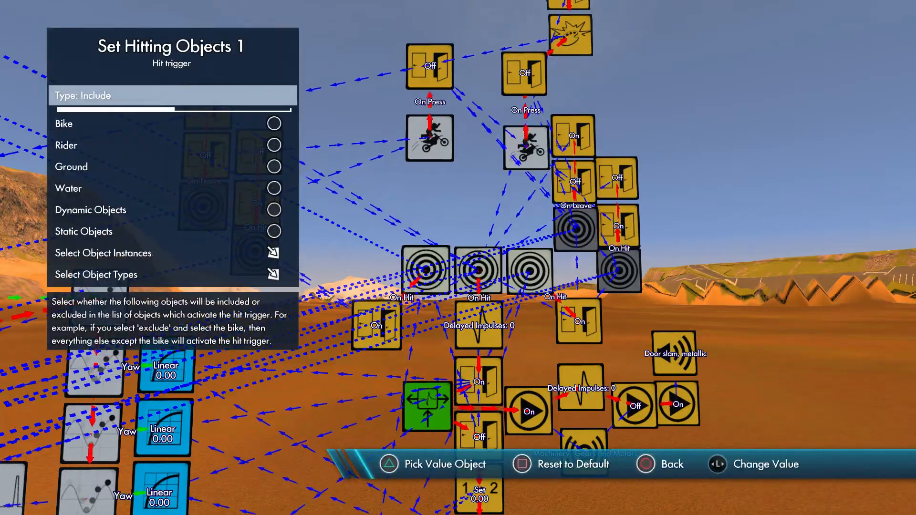
key(Return)
key(s)
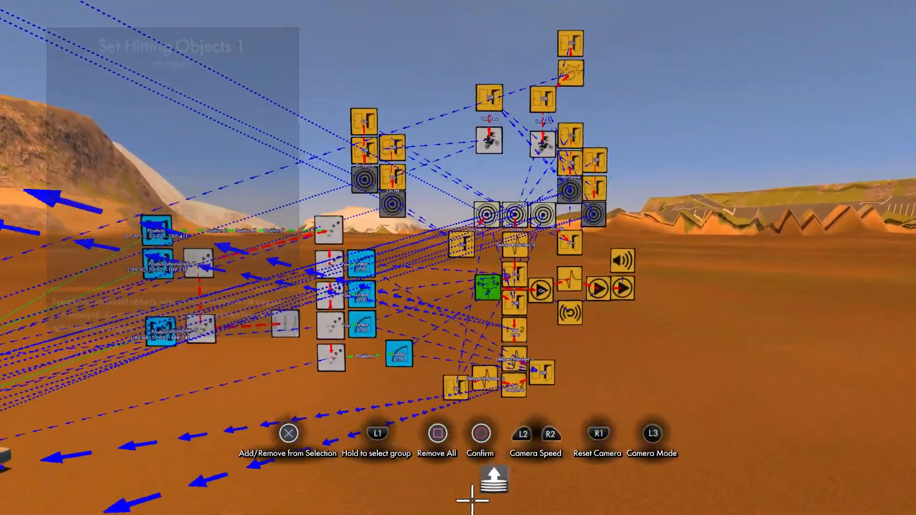
key(w)
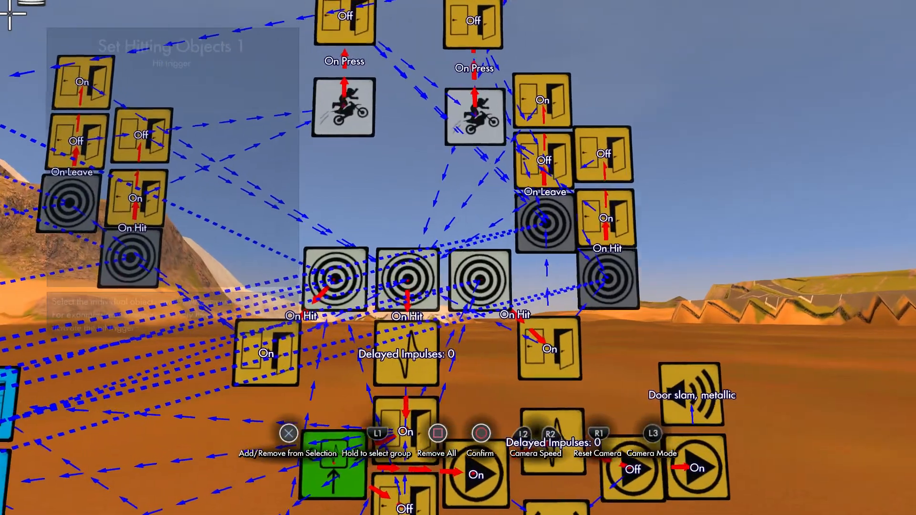
key(s)
key(Escape)
key(Escape)
key(Escape)
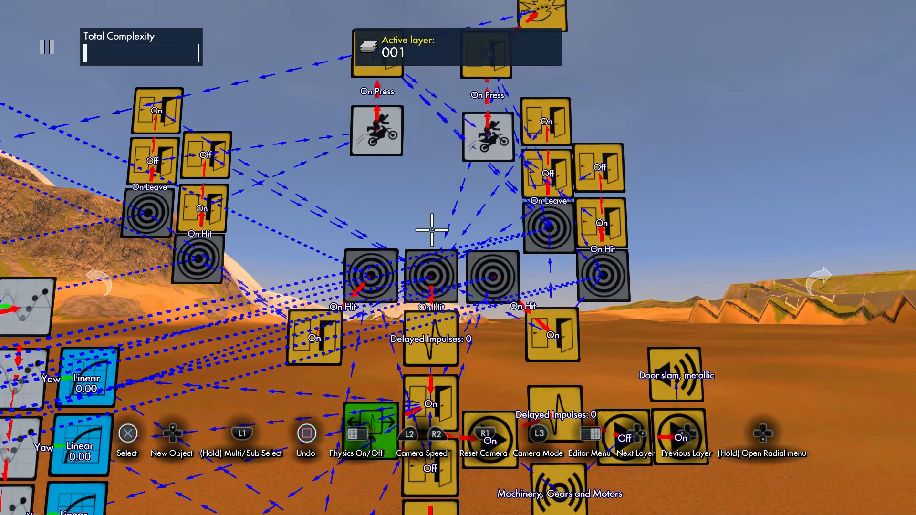
Enable each of the three hit triggers in the middle row.
click(432, 267)
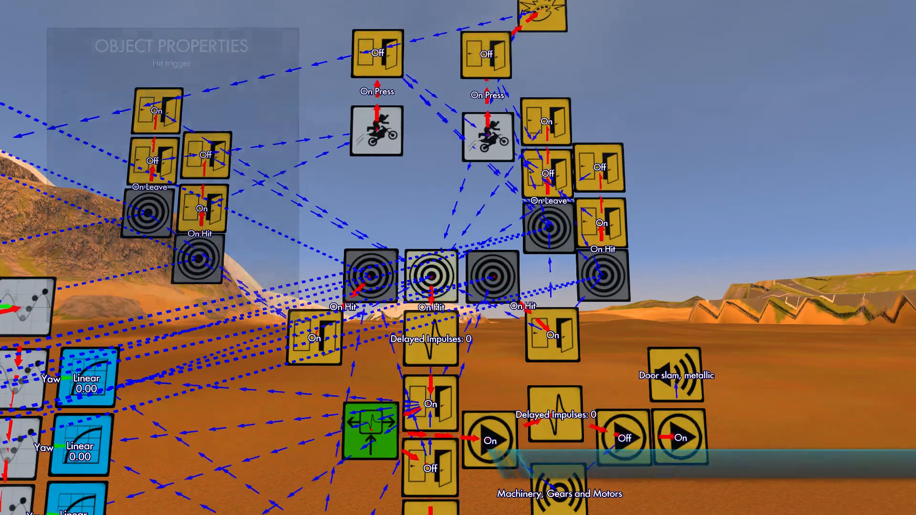
key(Escape)
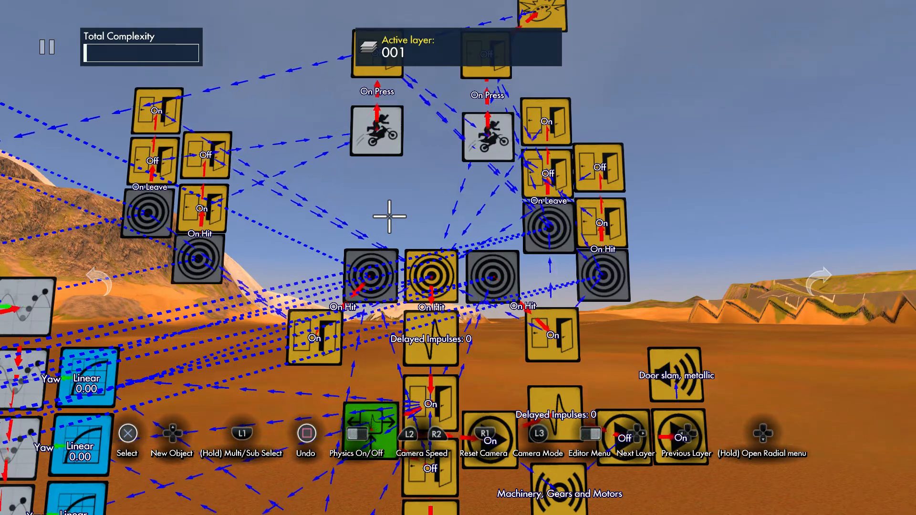
click(383, 260)
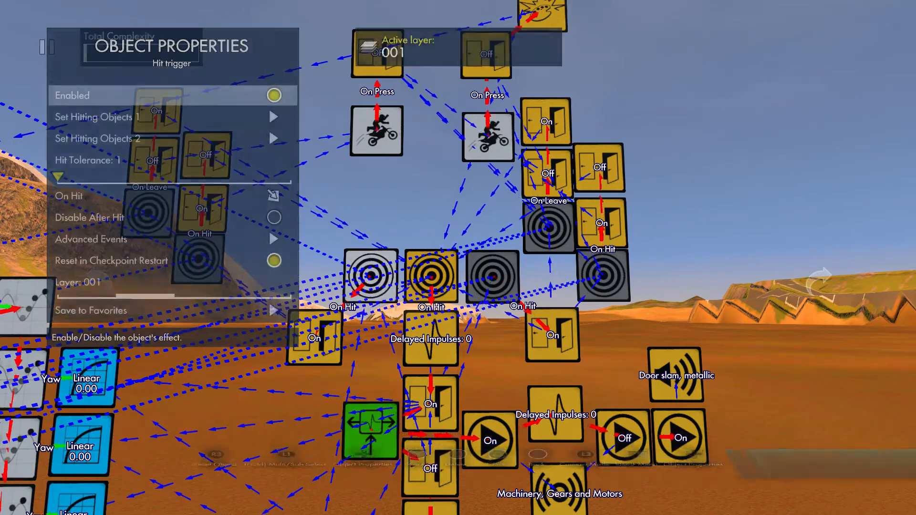
key(Escape)
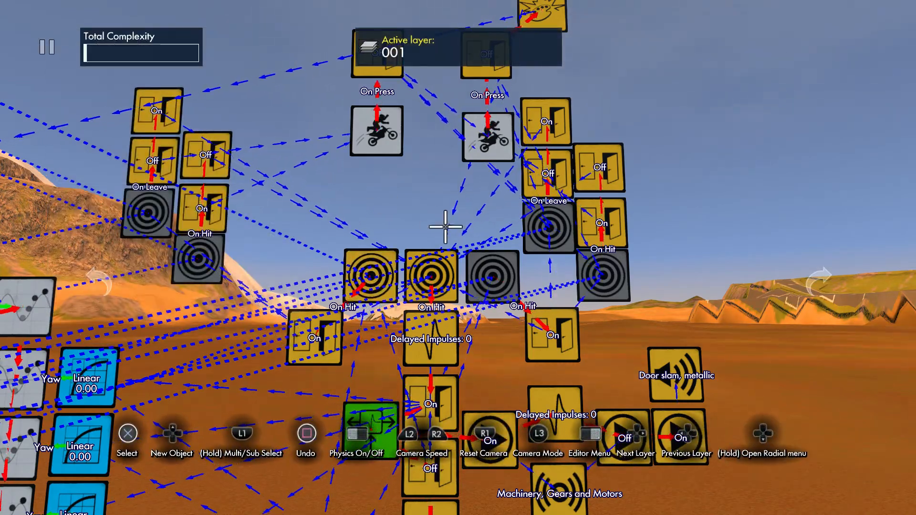
click(493, 277)
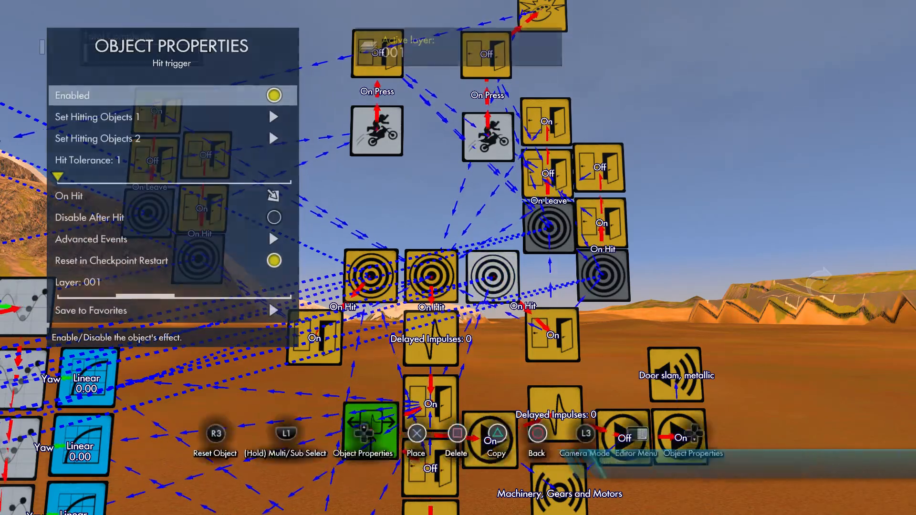
key(Escape)
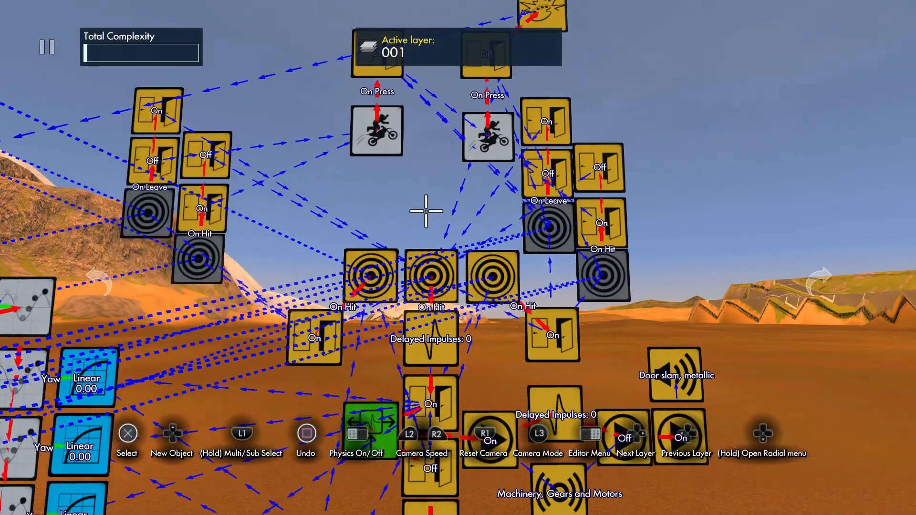
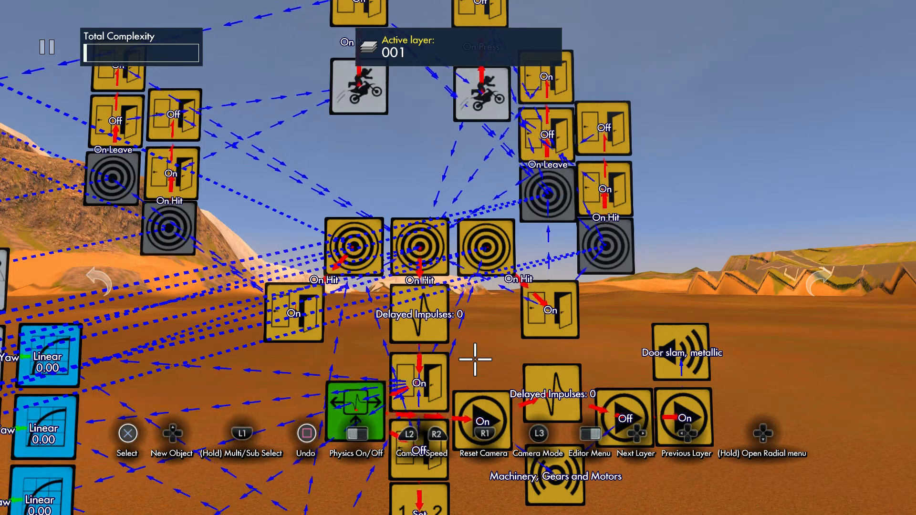
Test the track at the arm on the platform, and check the properties of the lowest Linear curve data source.
key(Escape)
key(Return)
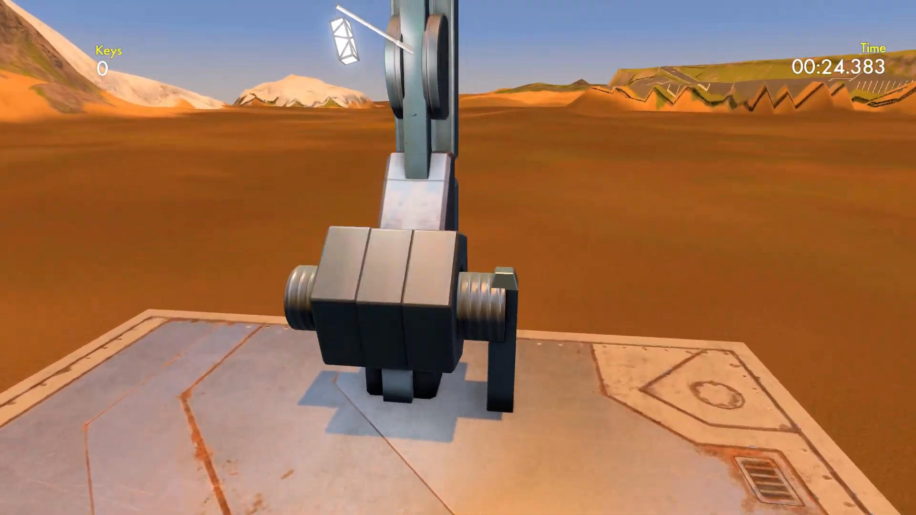
key(Escape)
key(Escape)
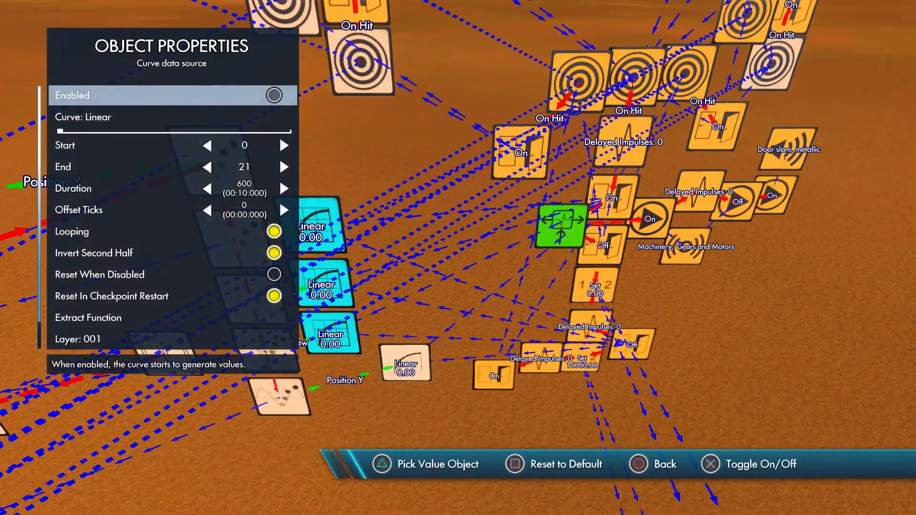
key(Escape)
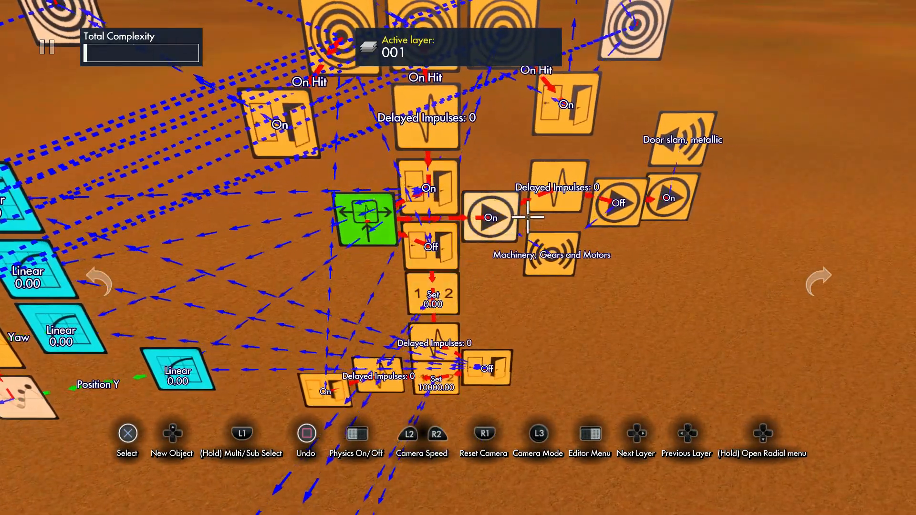
Reduce the delay ticks of the impulse delay filters beside the sound events and below the Set 0.00 event.
click(553, 195)
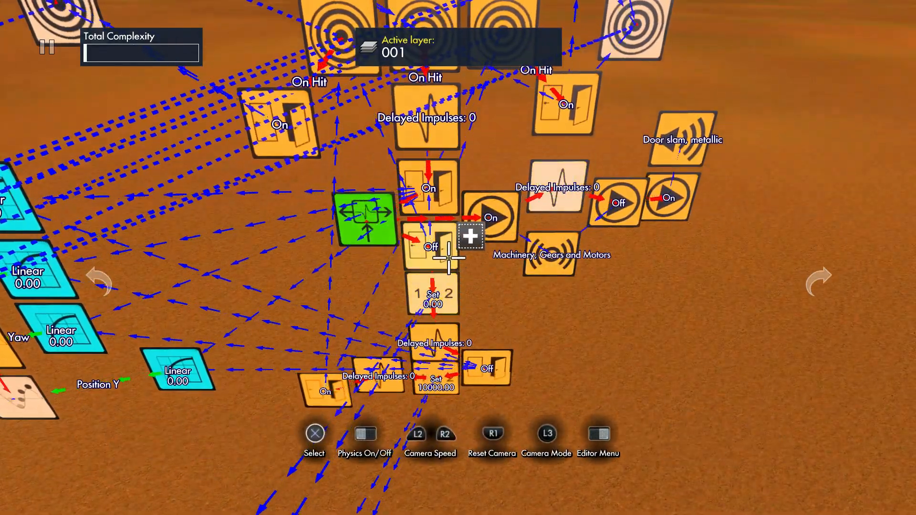
click(439, 167)
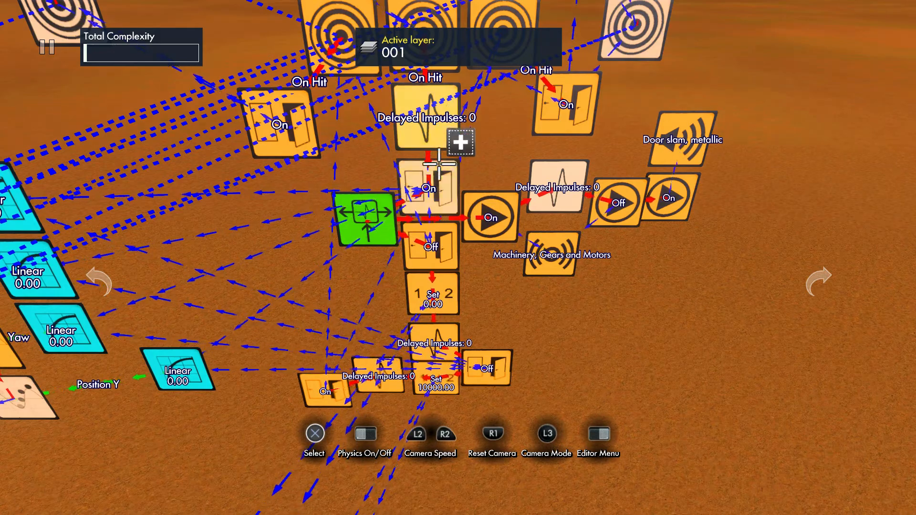
click(438, 331)
key(Return)
key(Down)
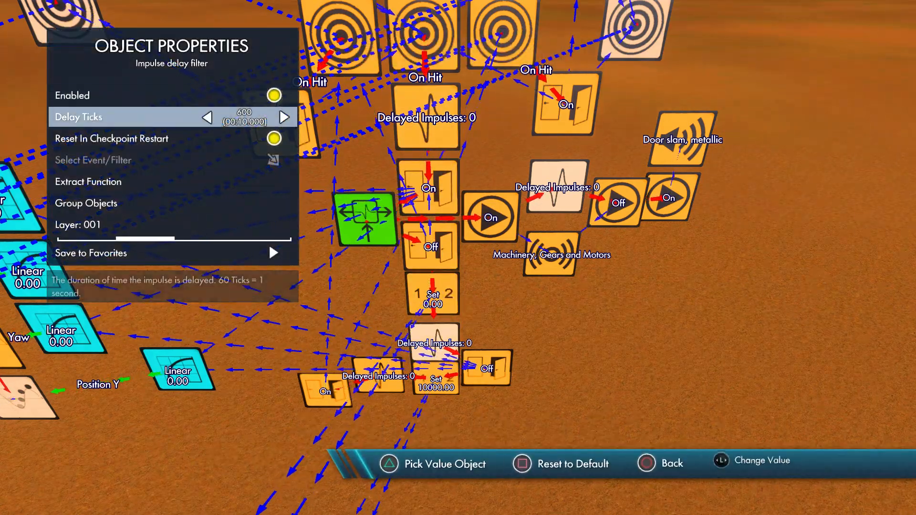
key(Left)
key(Left)
key(Left)
key(Down)
key(Escape)
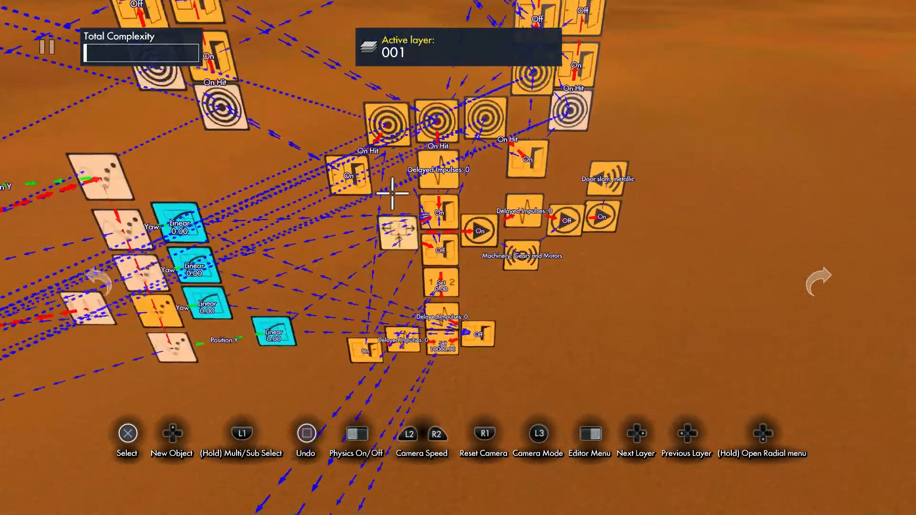
Test the track again around the arm on the platform and return to editing.
key(Escape)
key(Return)
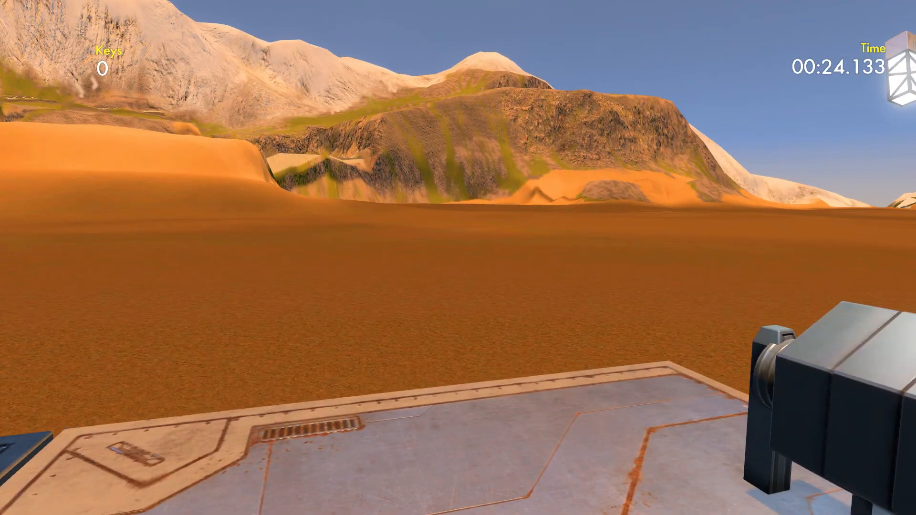
key(Escape)
key(Return)
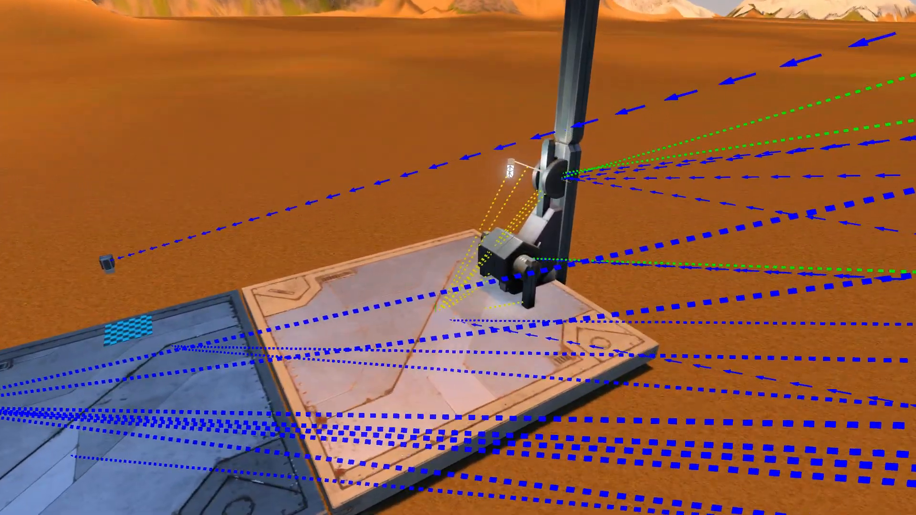
key(Tab)
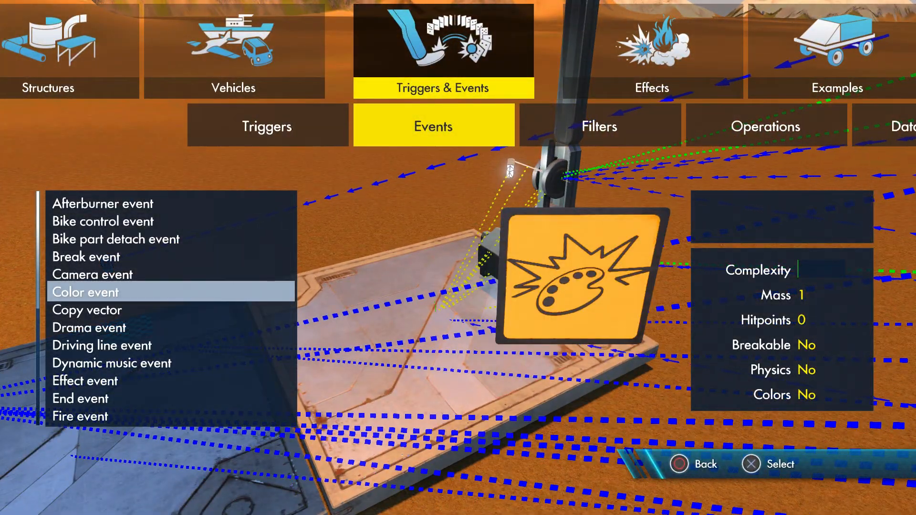
key(Return)
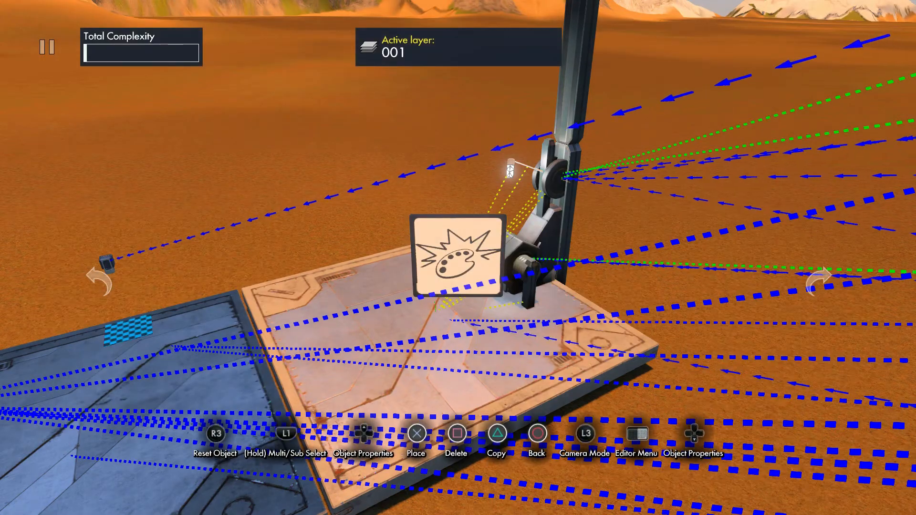
key(Return)
Add a Custom collisions physics object in variation 4 on the platform in front of the arm.
key(Tab)
key(Right)
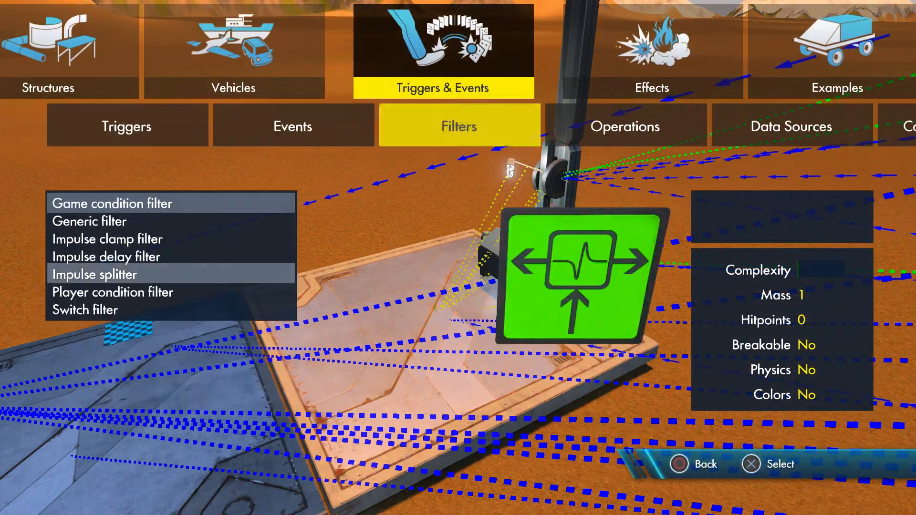
key(Right)
key(Escape)
key(Left)
key(Left)
key(Left)
key(Left)
key(Left)
key(Left)
key(Left)
key(Left)
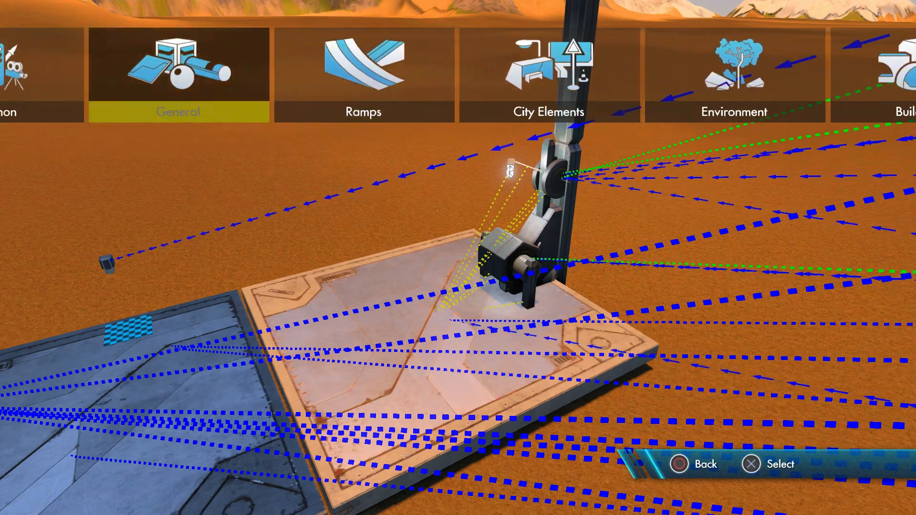
key(Left)
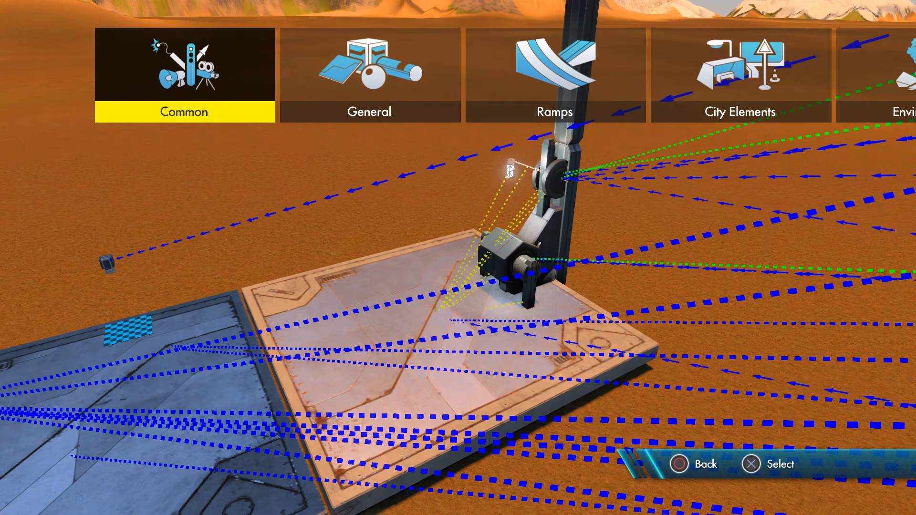
key(Right)
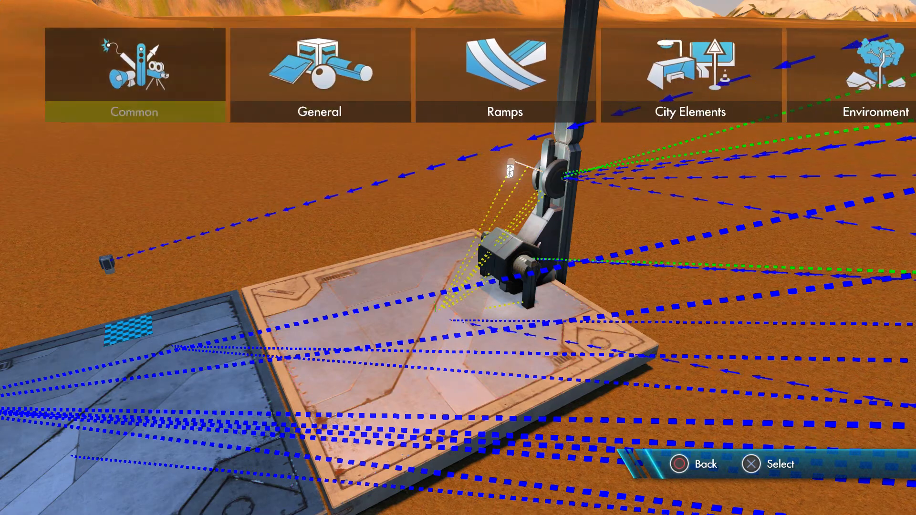
key(Return)
key(Left)
key(Down)
key(e)
key(e)
key(e)
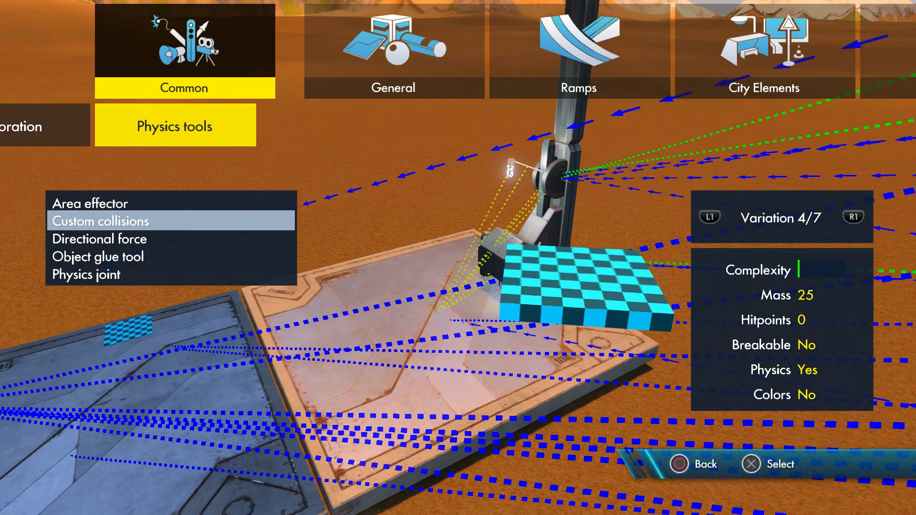
key(Return)
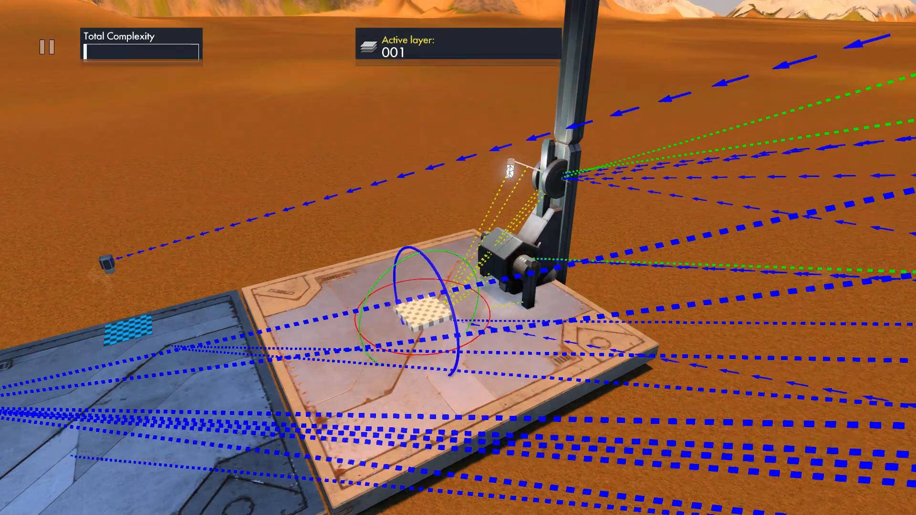
Enlarge the custom collisions plate until it covers the whole platform.
key(Up)
key(Down)
key(Down)
key(Down)
key(Down)
key(Right)
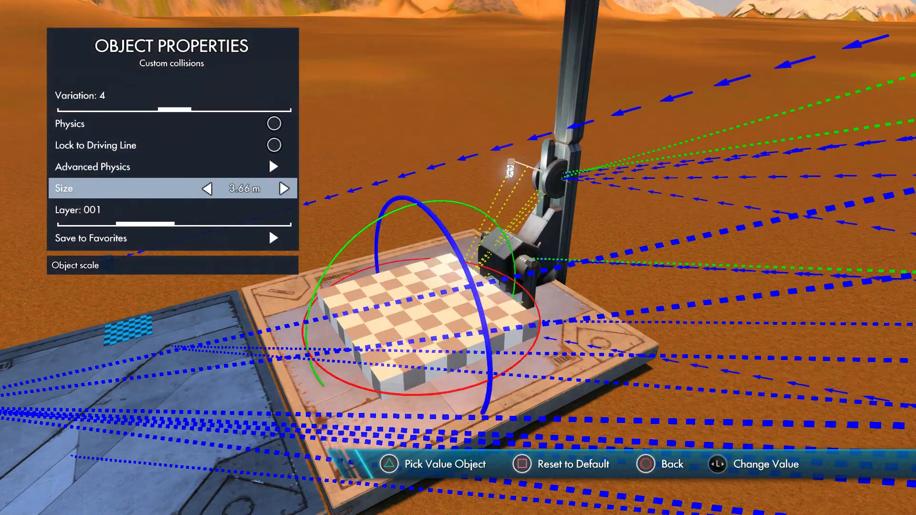
key(Escape)
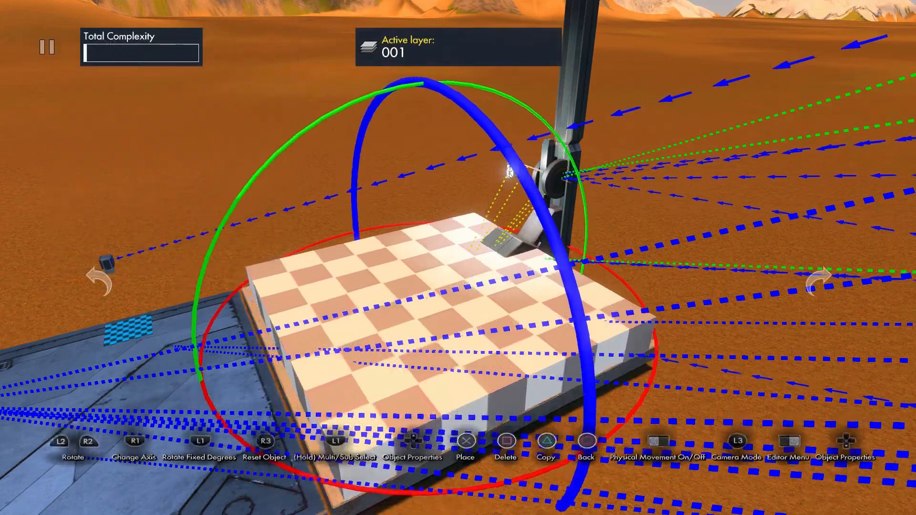
key(Up)
key(Down)
key(Down)
key(Down)
key(Down)
key(Right)
key(Escape)
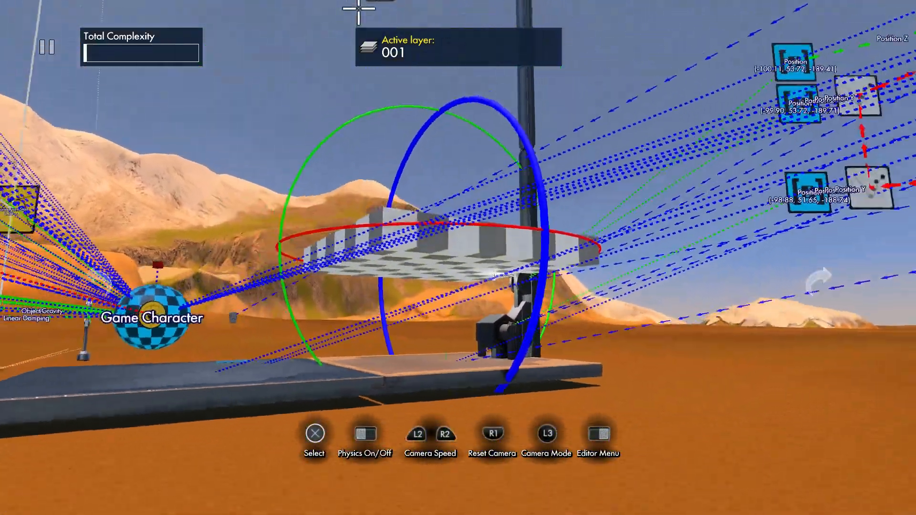
Raise the custom collisions plate along the tower to the height of the upper platform and release it.
click(493, 298)
key(Escape)
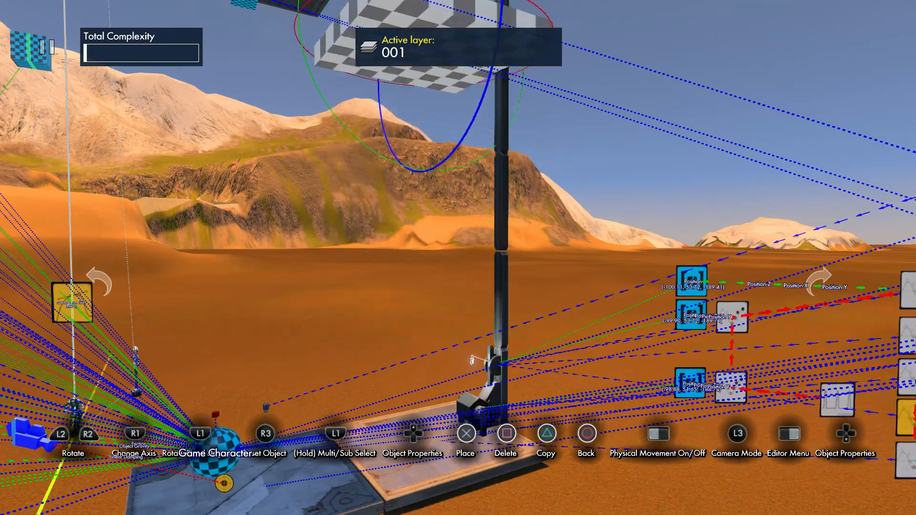
key(Escape)
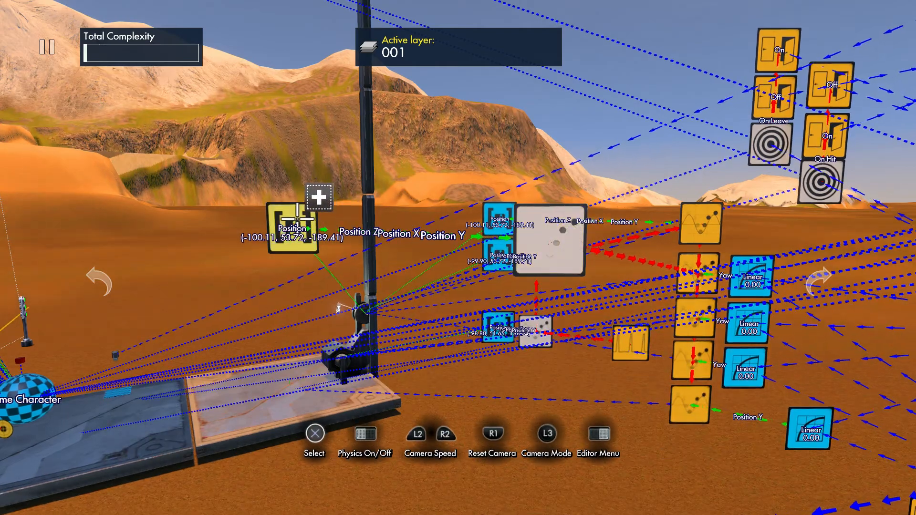
Add an Object position event from the Triggers & Events category and place it beside the tower.
key(space)
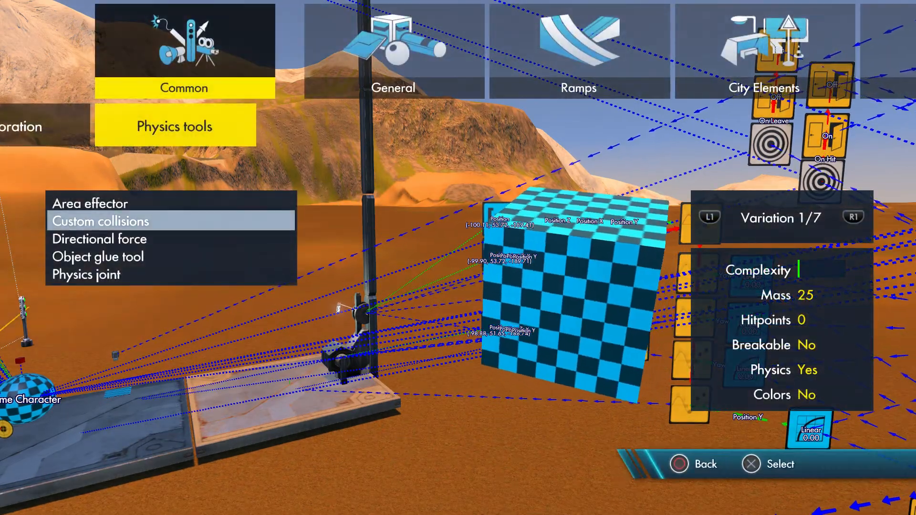
key(Escape)
key(Escape)
key(Right)
key(Right)
key(Right)
key(Right)
key(Right)
key(Right)
key(Right)
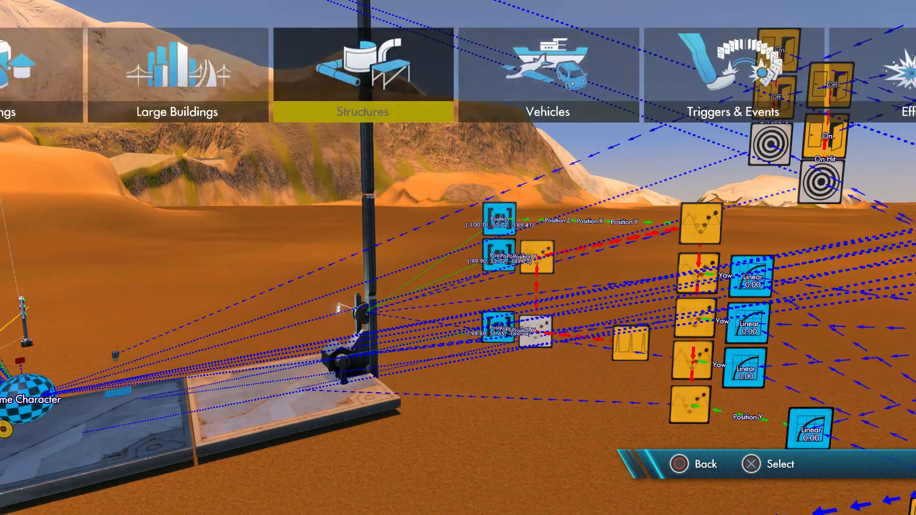
key(Right)
key(Return)
key(Left)
key(Left)
key(Left)
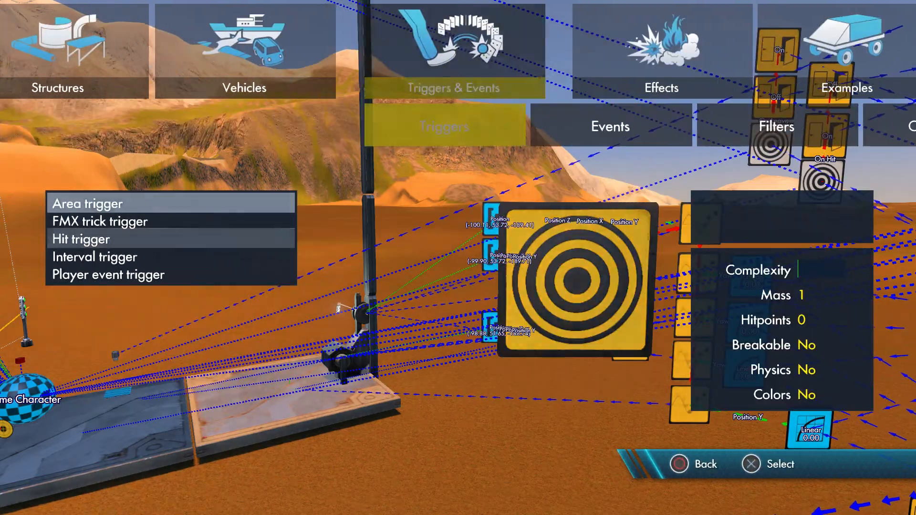
key(Right)
key(Up)
key(Up)
key(Up)
key(Up)
key(Up)
key(Up)
key(Up)
key(Up)
key(Up)
key(Up)
key(Up)
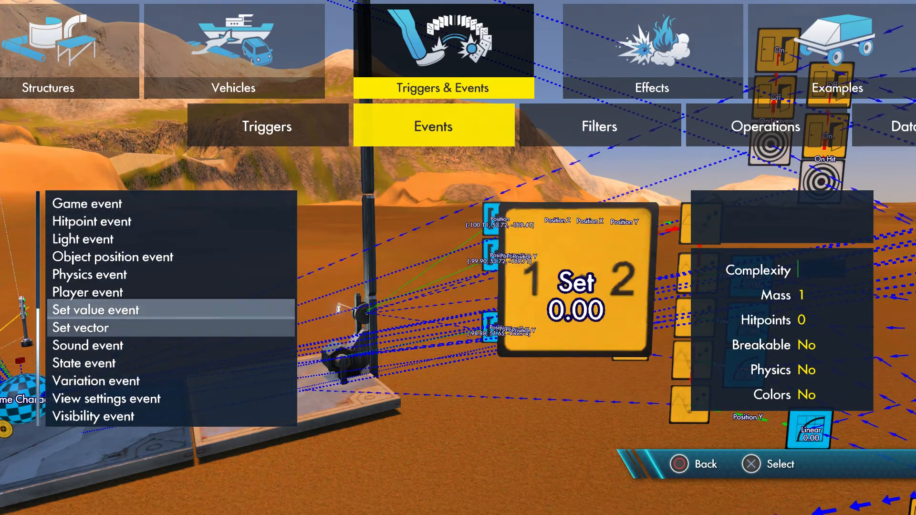
key(Up)
key(Up)
key(Escape)
click(436, 255)
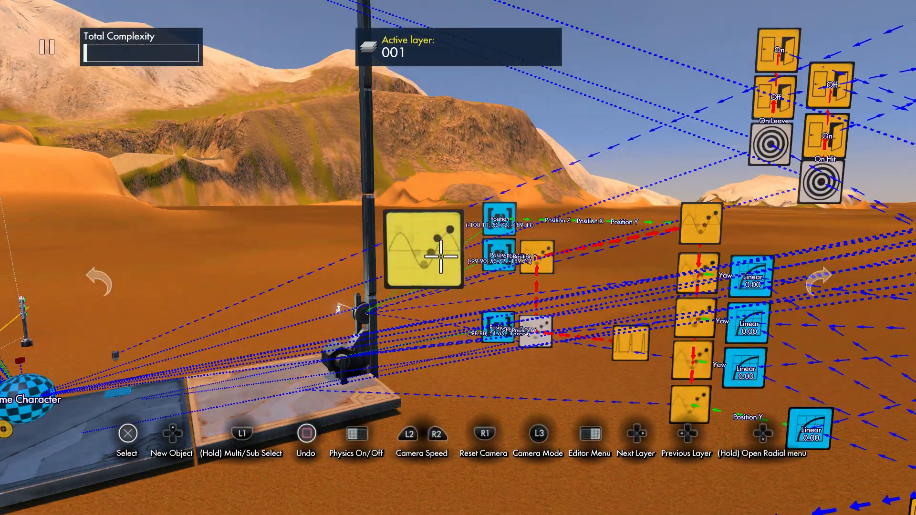
Link the lowest existing object position event, driven by the Position Y curve, to trigger the new position event beside the tower.
click(692, 406)
key(Return)
key(Up)
key(Up)
key(Up)
key(Up)
key(Up)
key(Return)
key(Escape)
key(Down)
key(Return)
key(Escape)
key(Down)
key(Return)
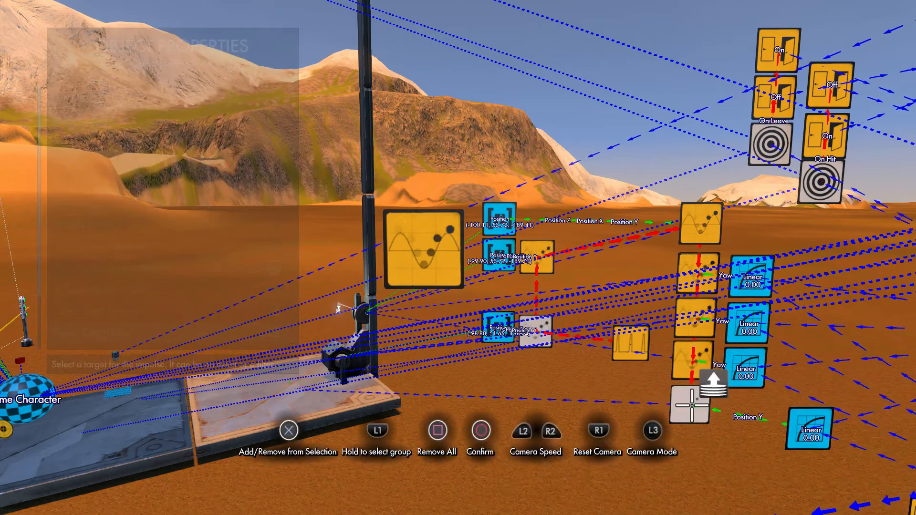
key(Escape)
key(Escape)
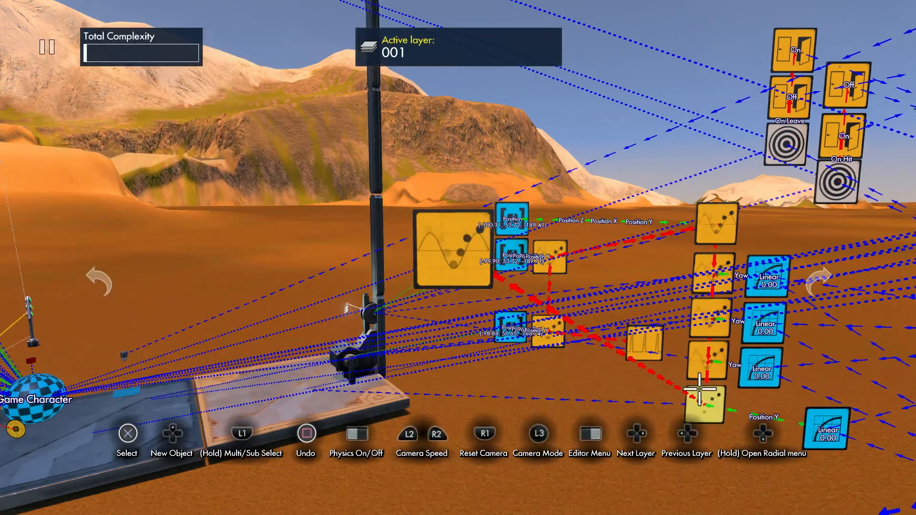
Configure the new object position event to modify position in global coordinates, with Local and Modify Rotation off.
click(513, 235)
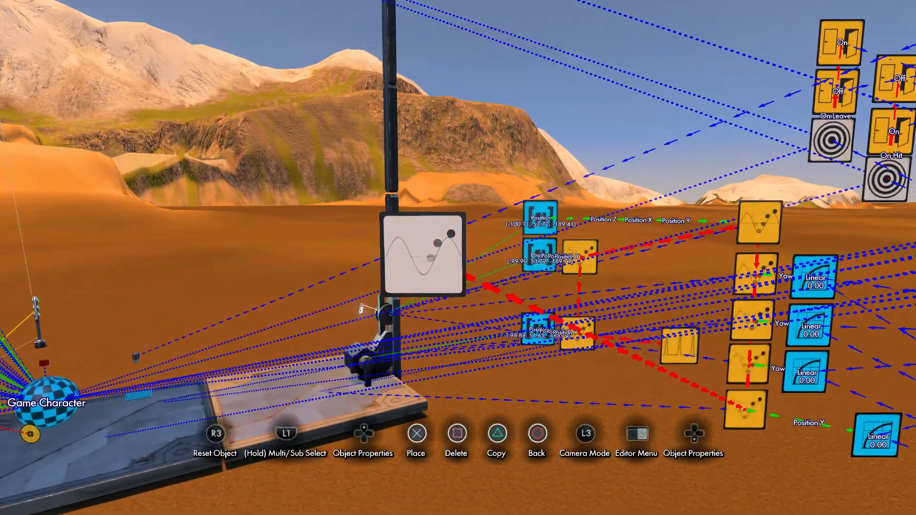
key(Tab)
key(Down)
key(Down)
key(Down)
key(Down)
key(Down)
key(Down)
key(Return)
key(Up)
key(Up)
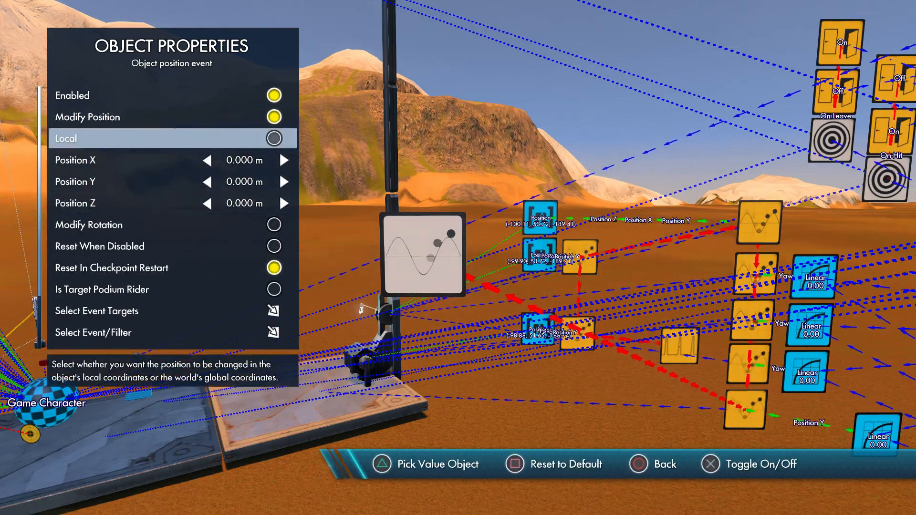
key(Escape)
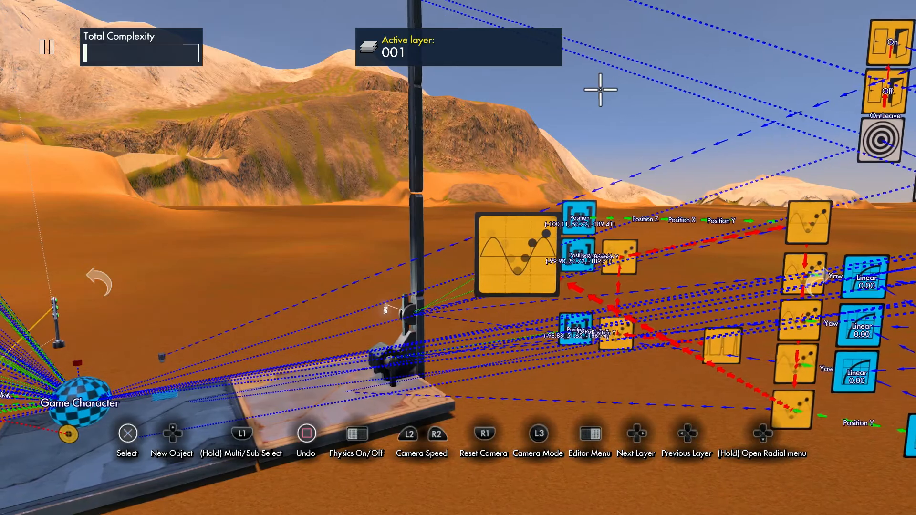
Add a Two-input operator directly below the new object position event.
key(Up)
key(Up)
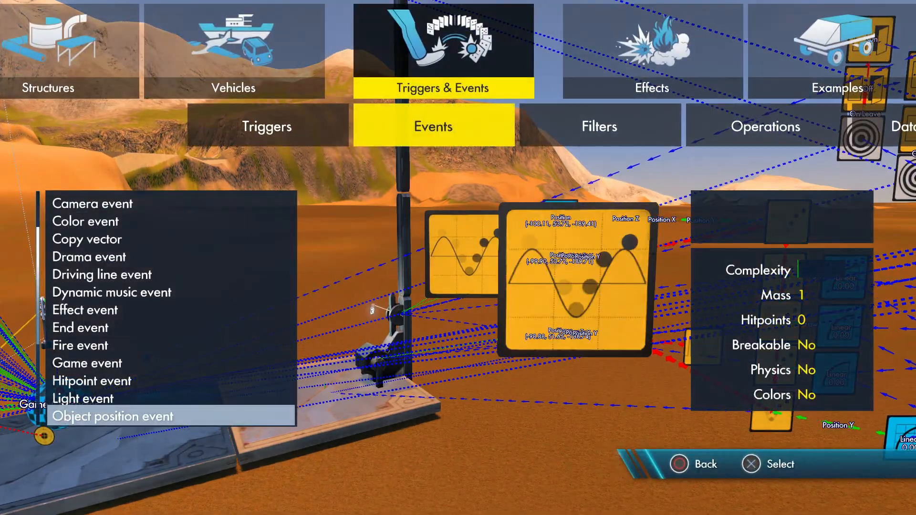
key(Right)
key(Right)
key(Up)
key(Up)
key(Return)
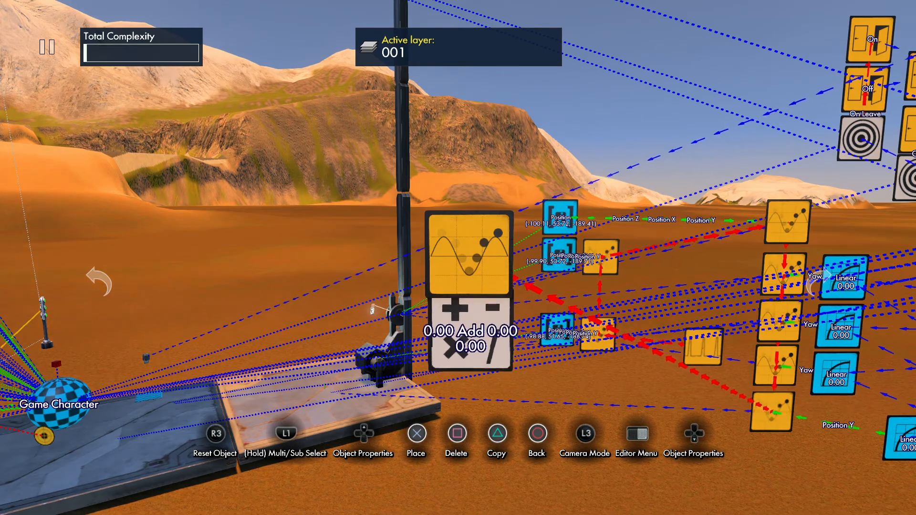
Add an Object info data source beside the new position event and copy it twice to form a column of three.
key(Up)
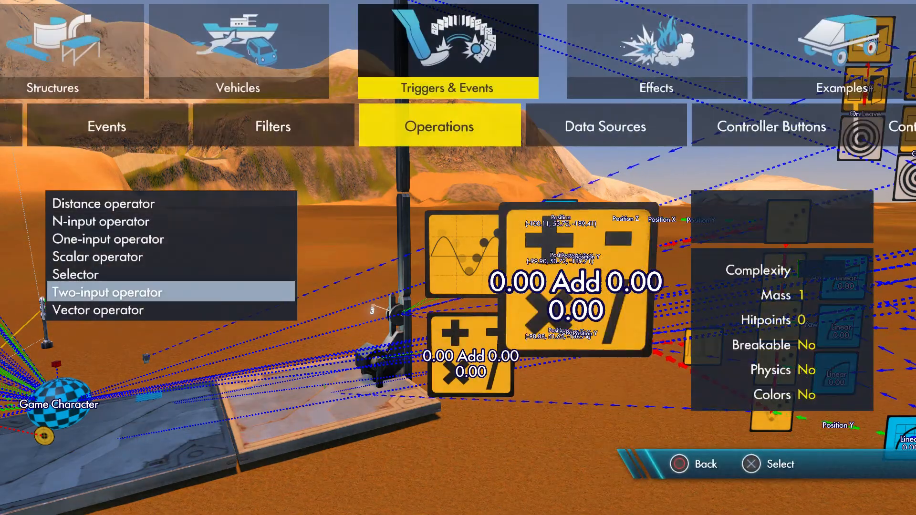
key(Right)
key(Down)
key(Down)
key(Down)
key(Down)
key(Down)
key(Down)
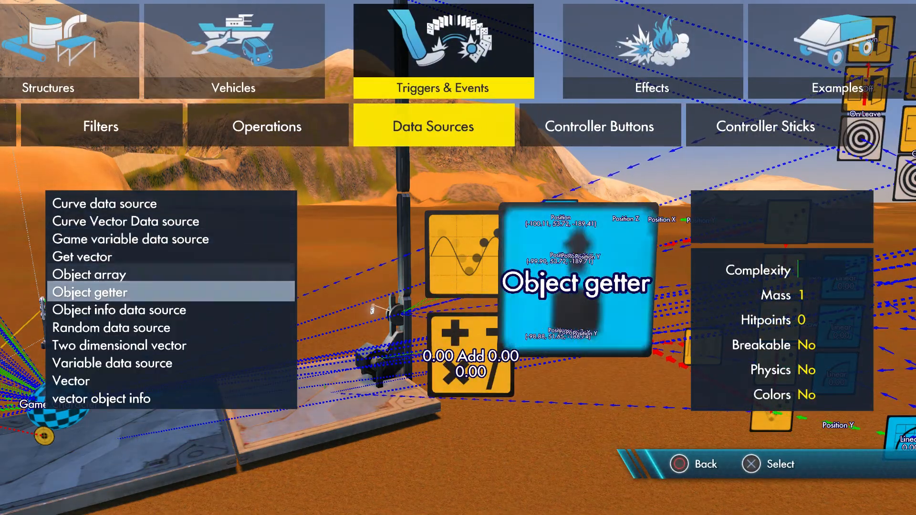
key(Return)
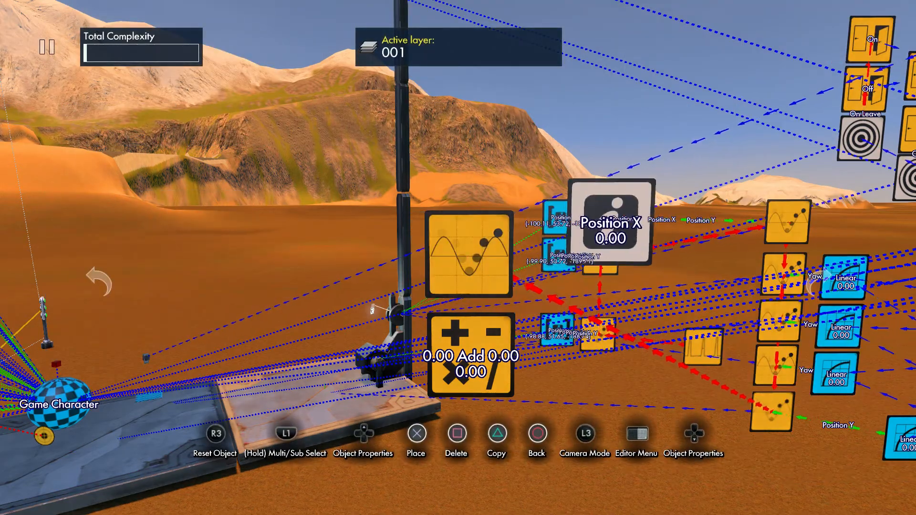
key(c)
key(c)
key(Return)
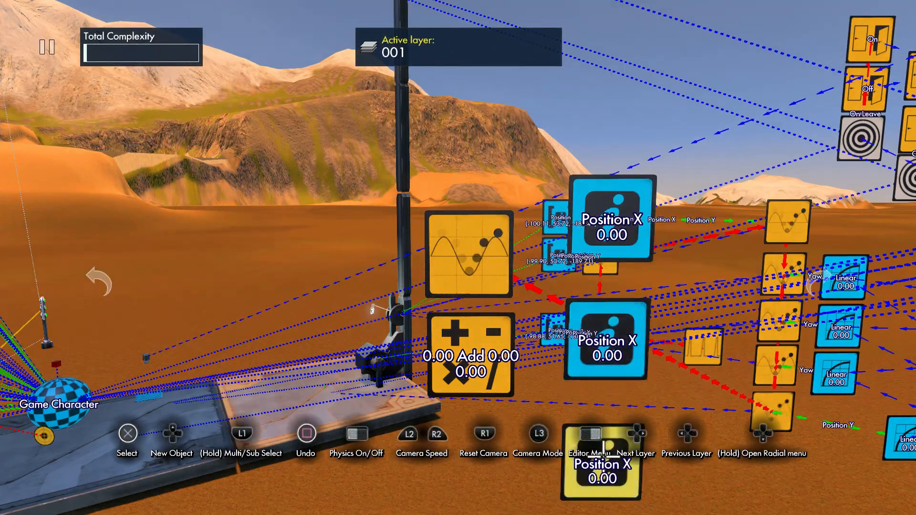
Set the middle Object info data source to type Position Y and the lowest one to Position Z.
key(Return)
key(Up)
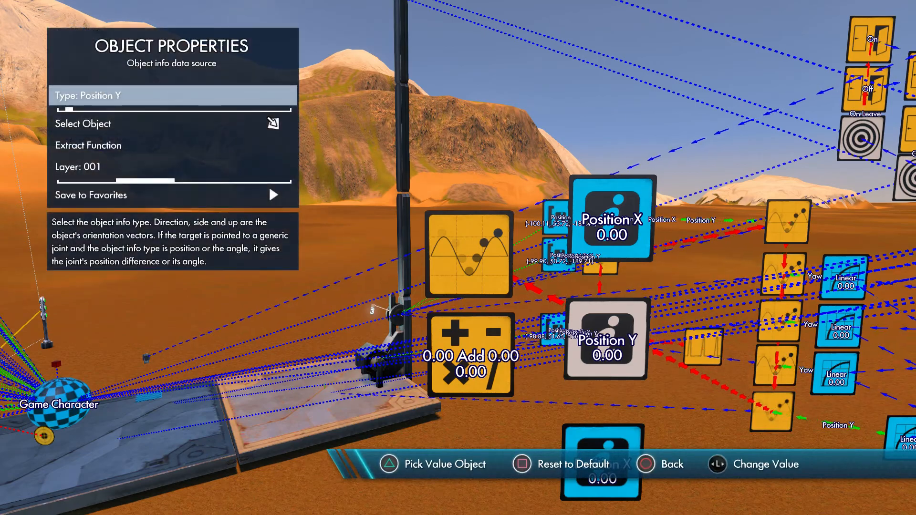
key(Escape)
key(Up)
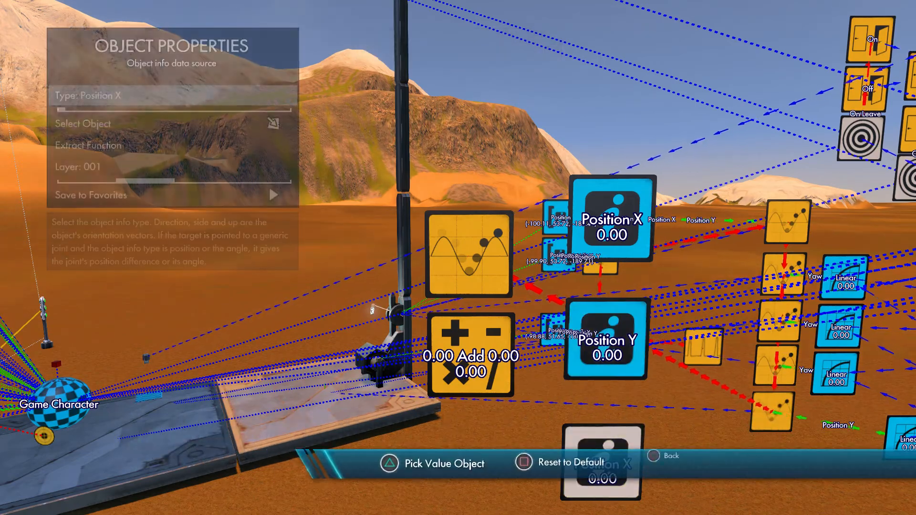
key(Right)
key(Escape)
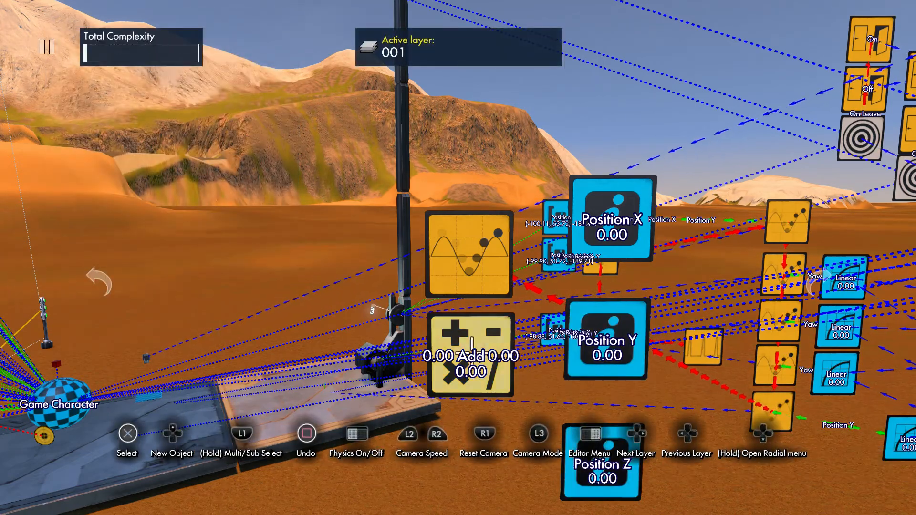
Feed the new event's Position X and Position Z from the matching info data sources and its Position Y from the Two-input operator.
click(458, 293)
key(Down)
key(Down)
key(Down)
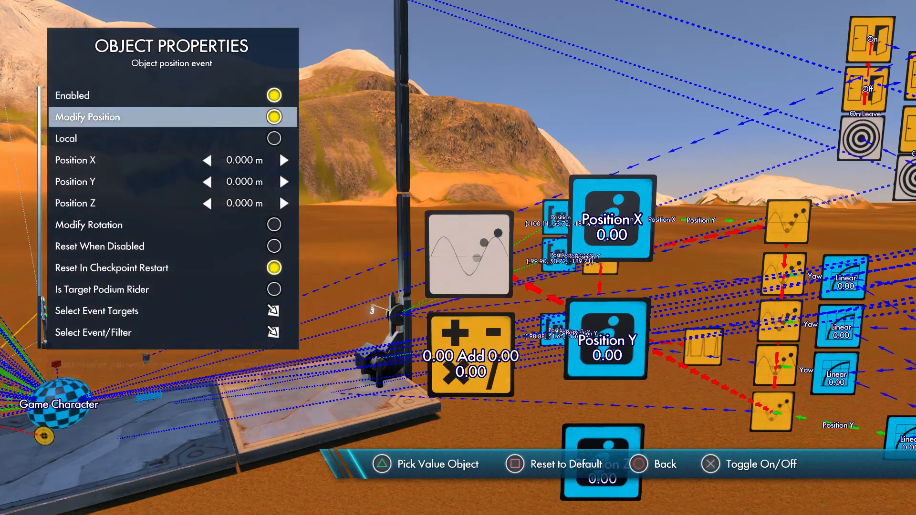
key(y)
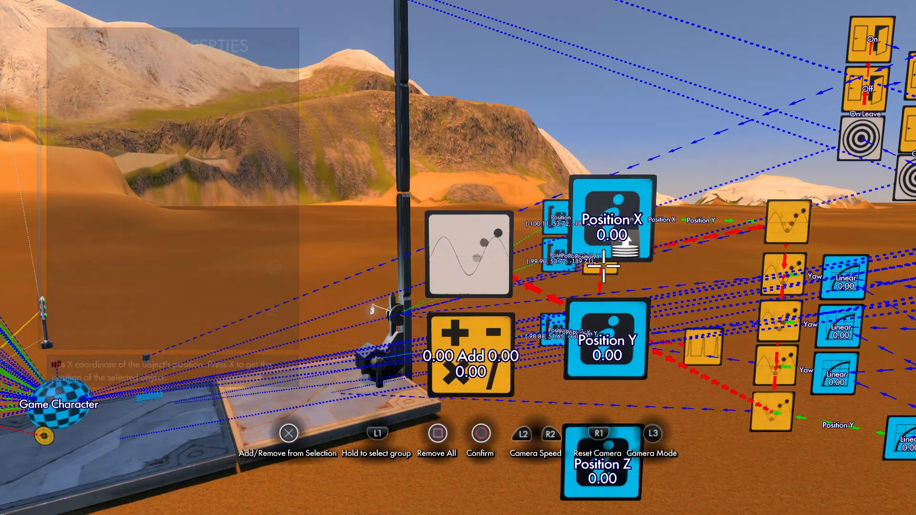
key(Down)
key(x)
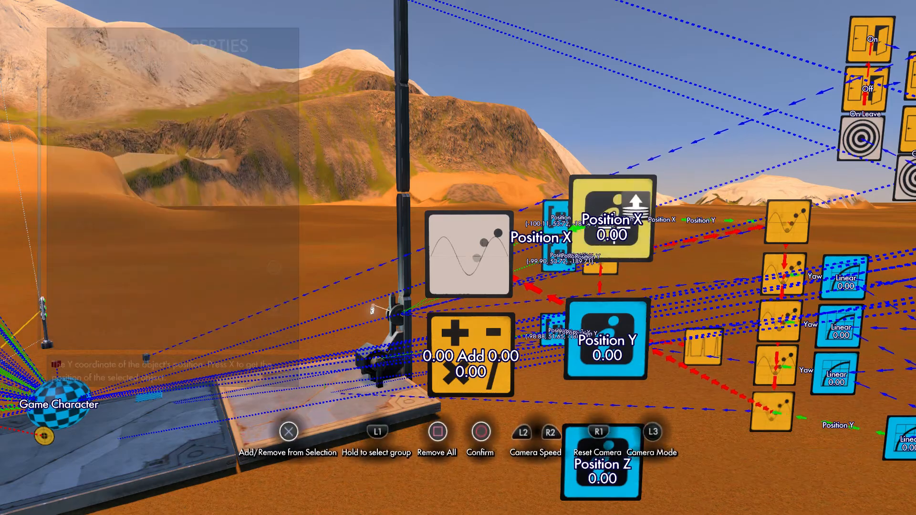
key(Down)
key(x)
click(587, 455)
key(Return)
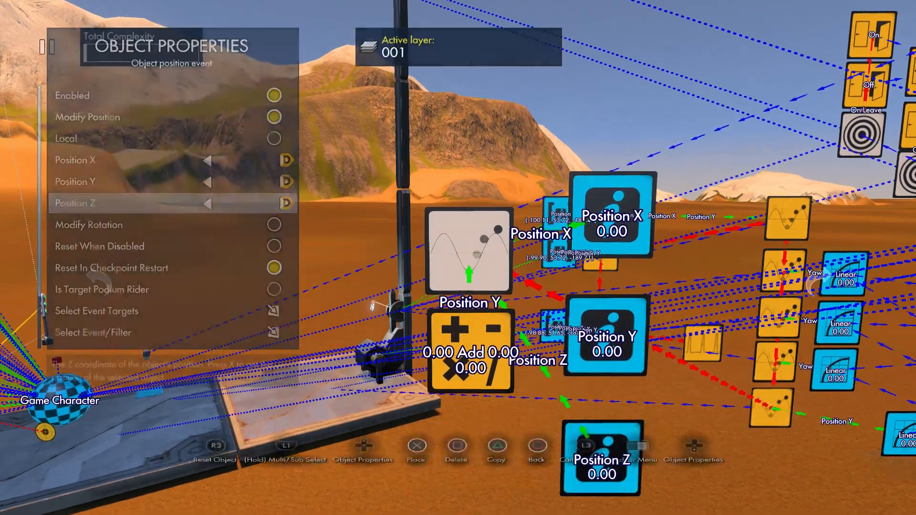
key(Escape)
Use the Position Y info data source as Operand 1 of the Two-input operator.
click(468, 266)
key(Return)
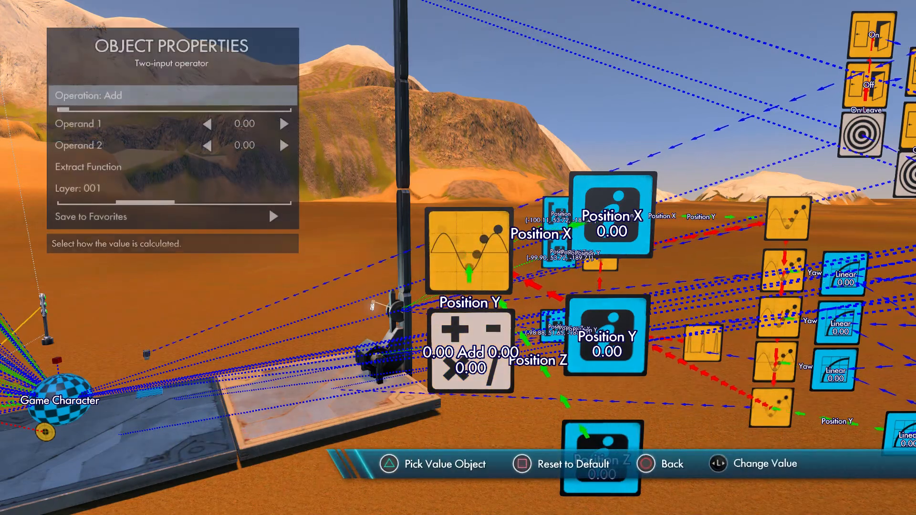
key(Down)
key(x)
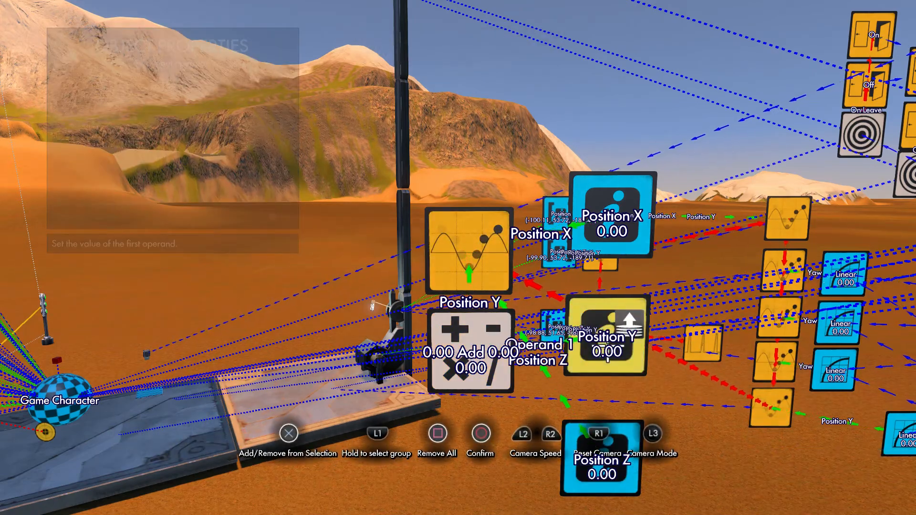
key(Return)
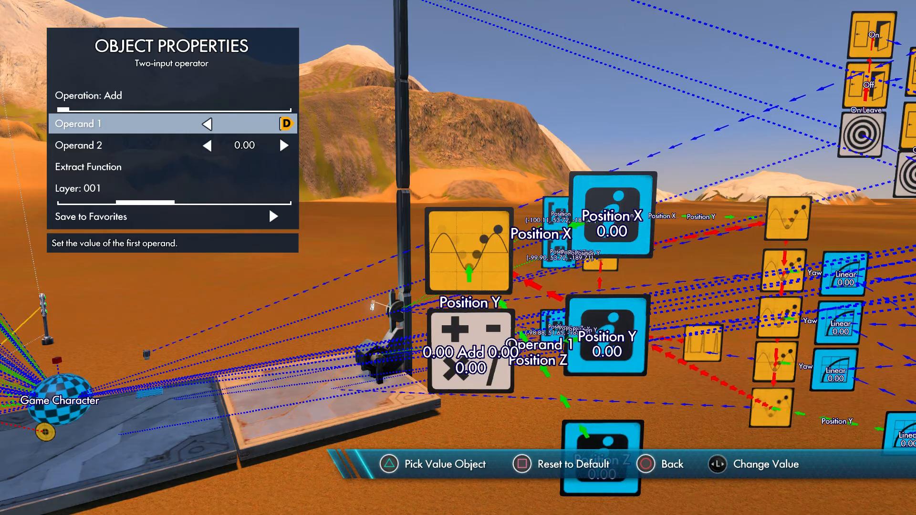
key(Escape)
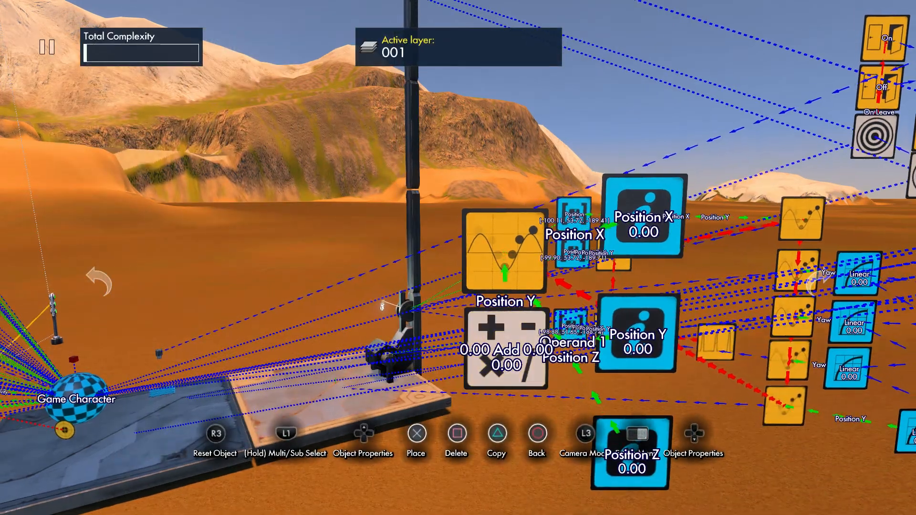
key(Return)
Add a Variable data source beside the Two-input operator and use it as the operator's Operand 2.
key(n)
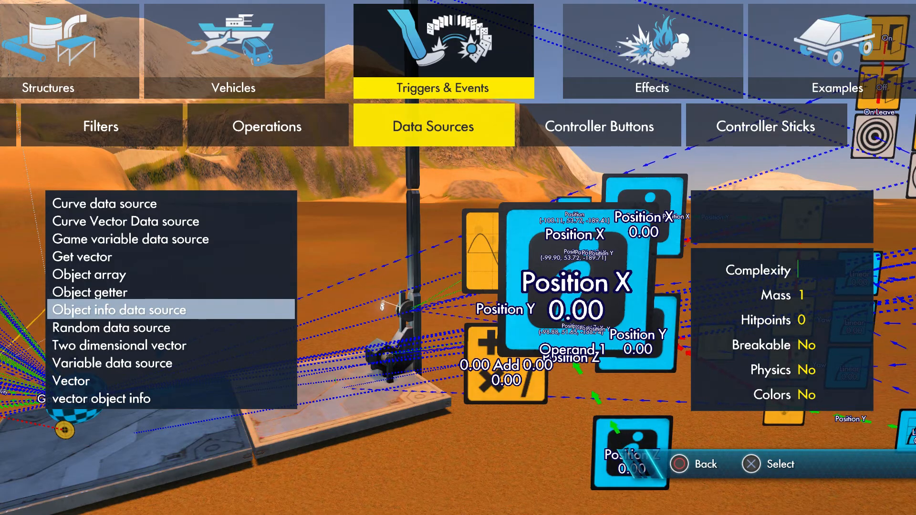
key(Return)
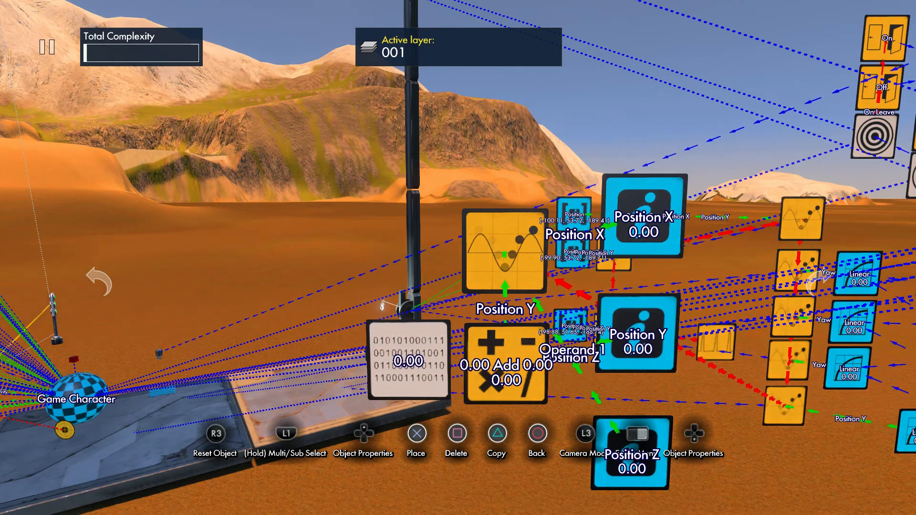
key(Return)
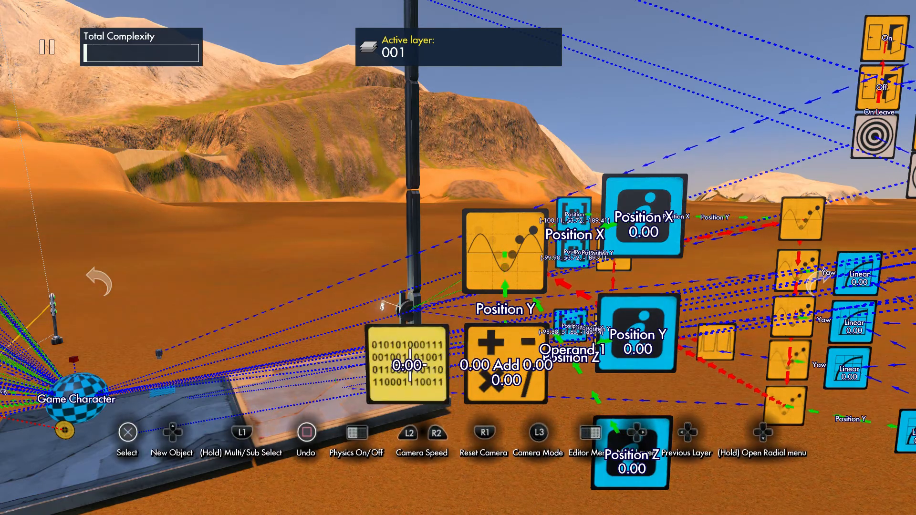
key(Return)
key(Up)
key(Escape)
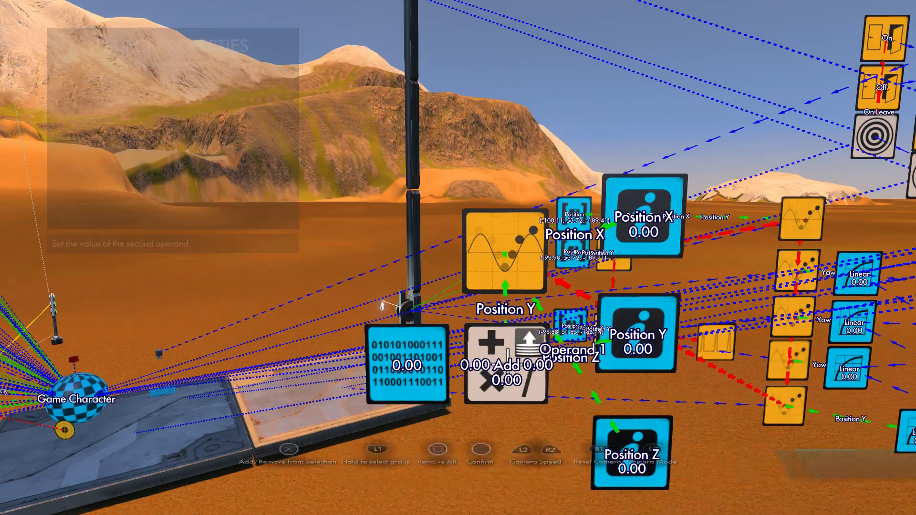
key(Return)
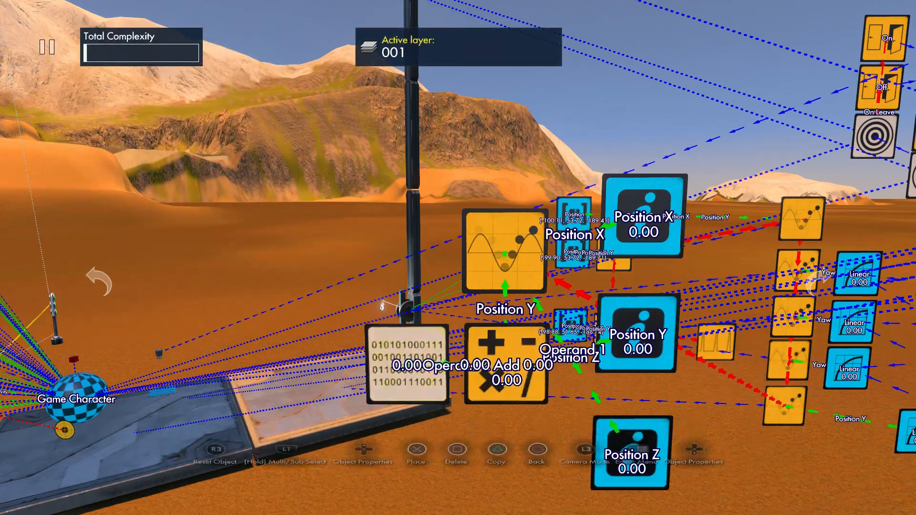
key(Return)
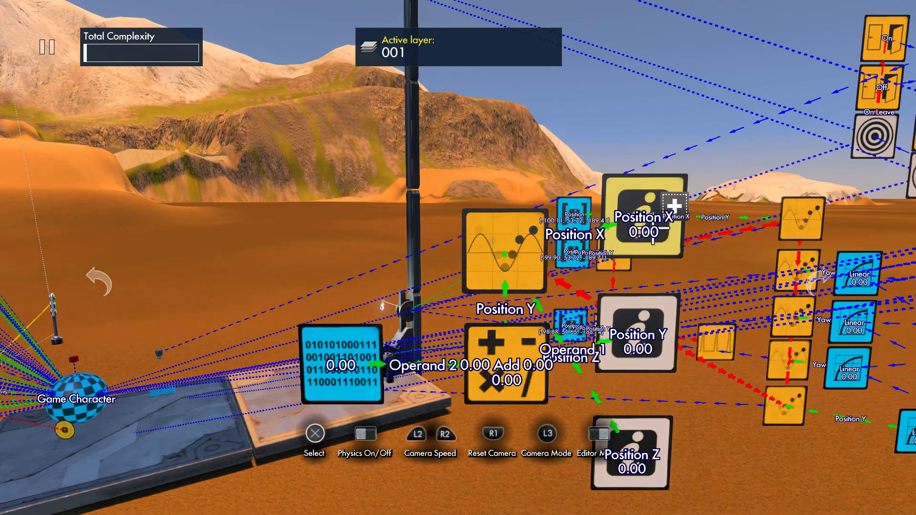
Select all three Object info data sources and point them at the platform piece beside the tower as the object to read.
key(Return)
key(Return)
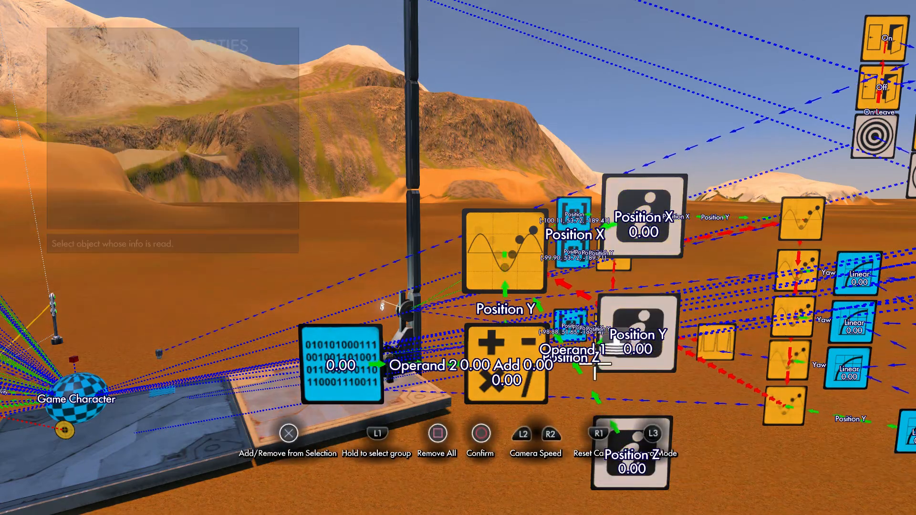
key(Return)
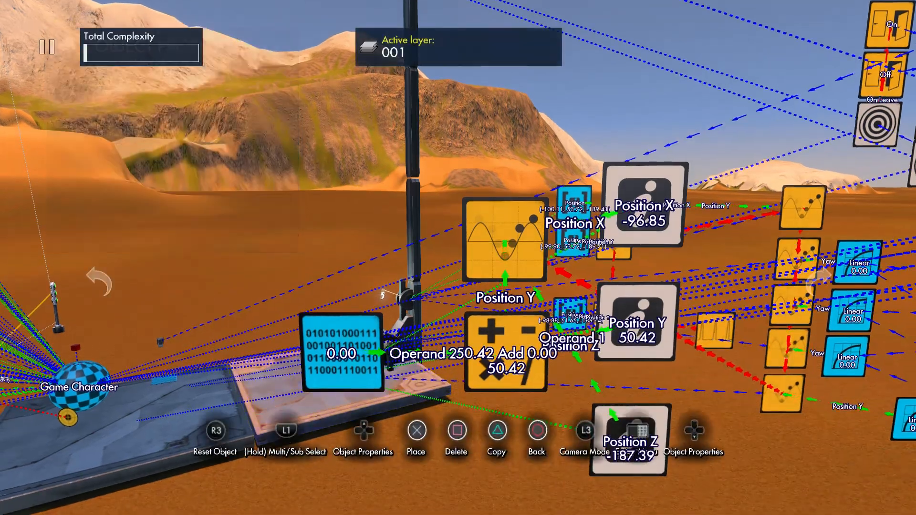
Set the new Object position event's target to the blue checkered block hanging above the tower.
key(Escape)
click(504, 251)
key(Up)
key(Up)
key(Up)
key(Up)
key(Up)
key(Up)
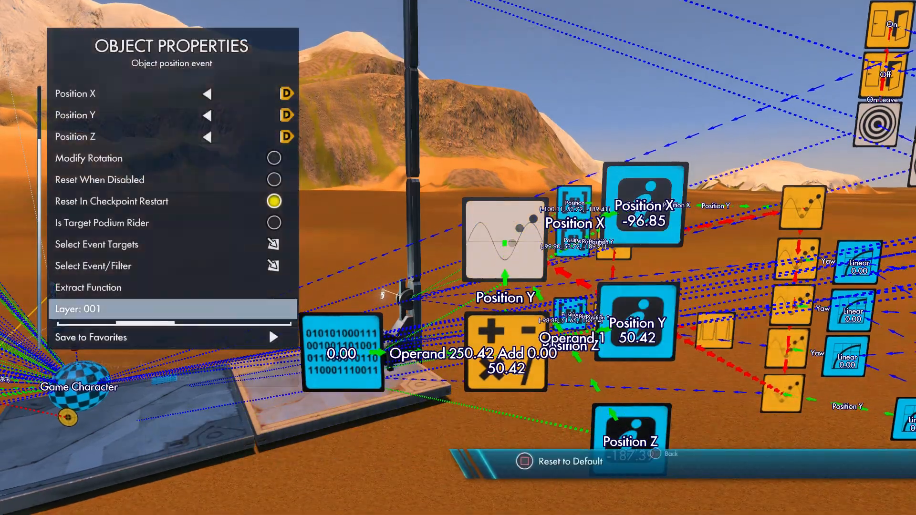
key(Return)
middle_drag(506, 206, 589, 128)
key(Return)
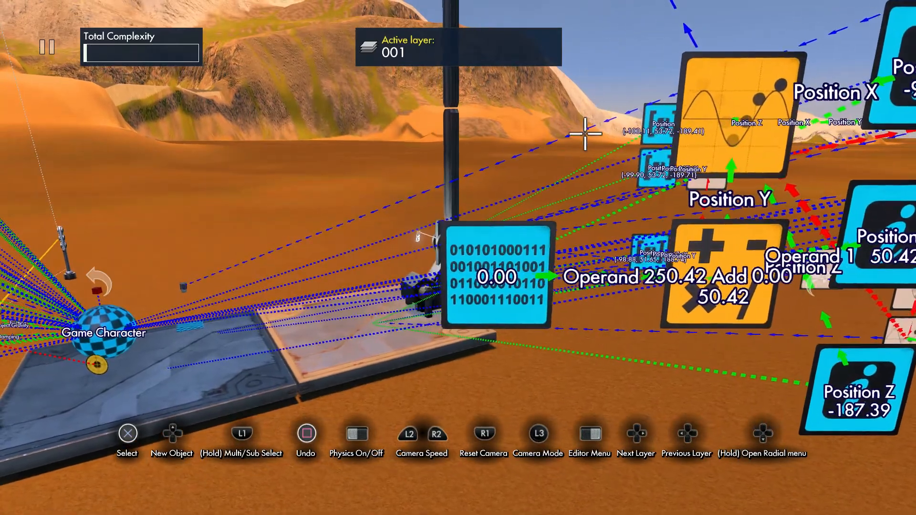
Set the Variable data source's starting value to 33.00.
click(530, 240)
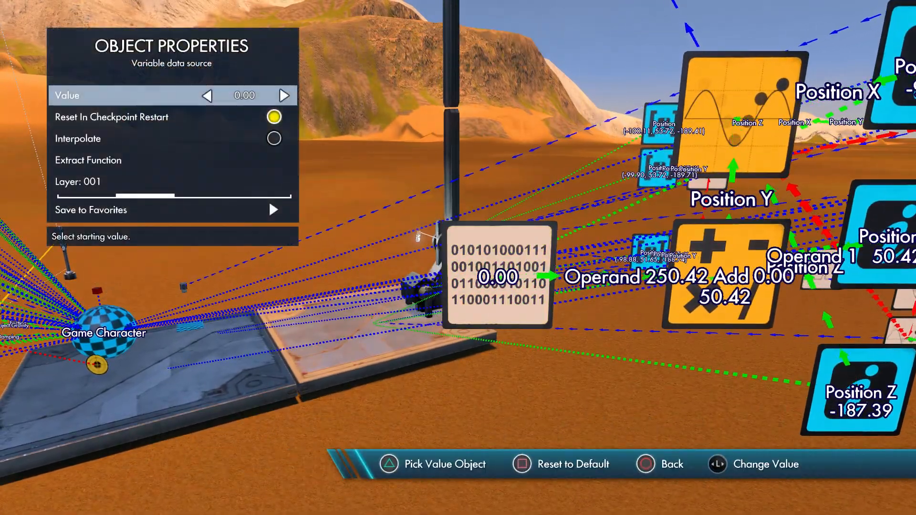
key(Right)
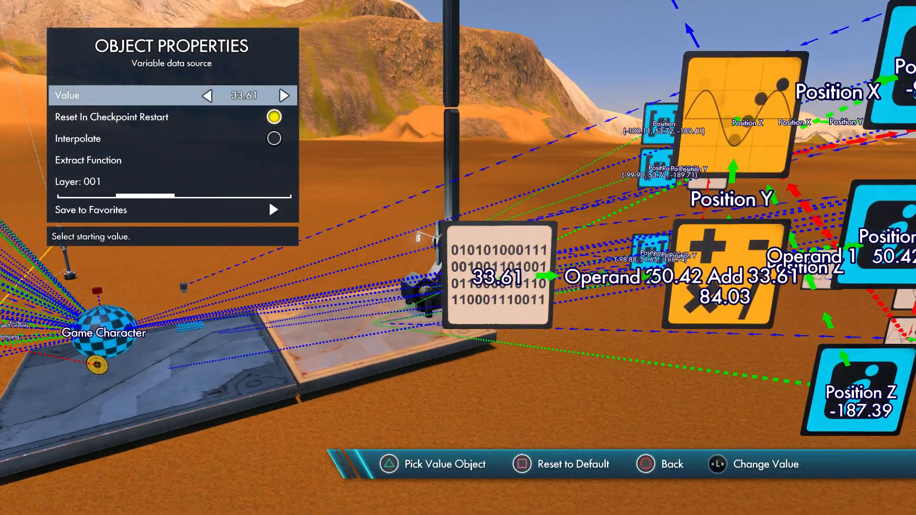
key(Left)
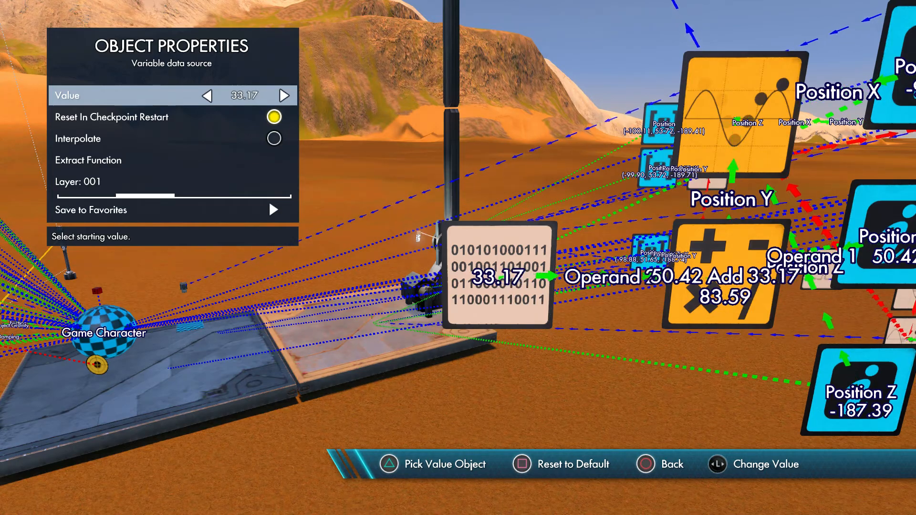
key(Left)
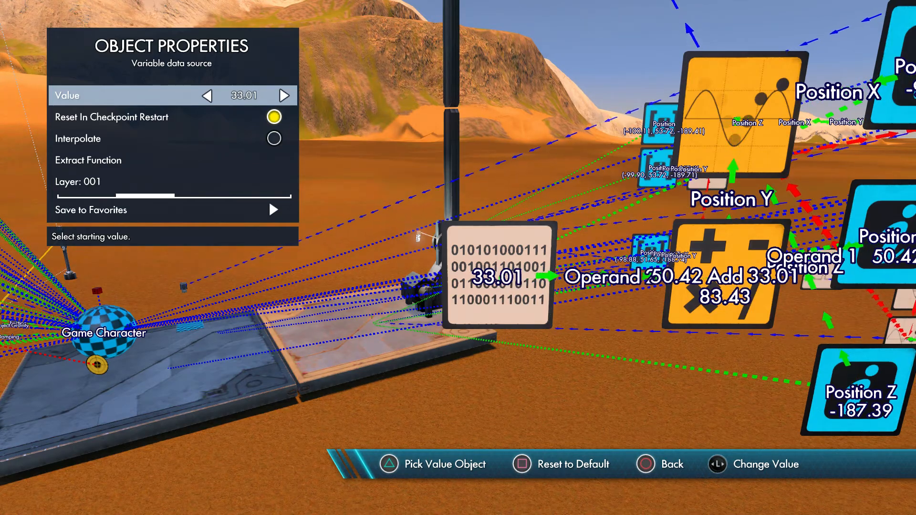
key(Escape)
Add a Set value event and a copy of it, placing one above and one below the Variable data source.
right_drag(499, 206, 666, 8)
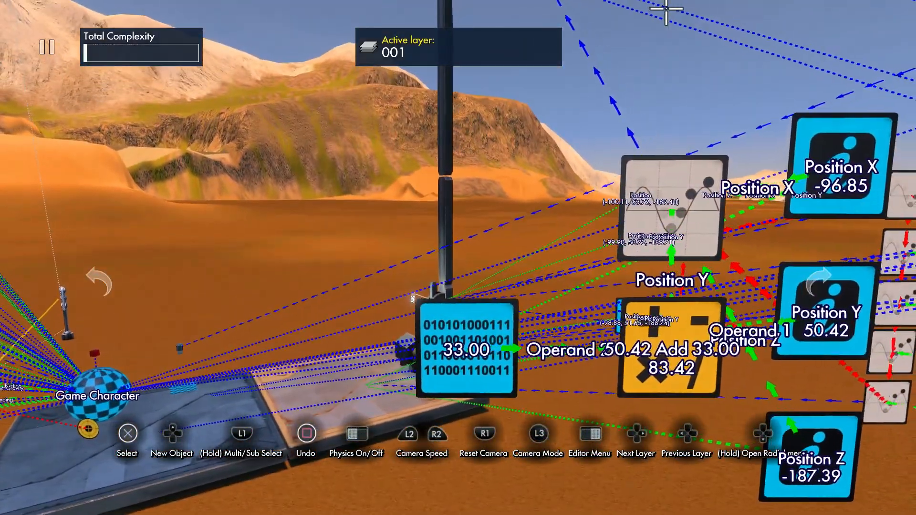
key(Up)
key(Left)
key(Left)
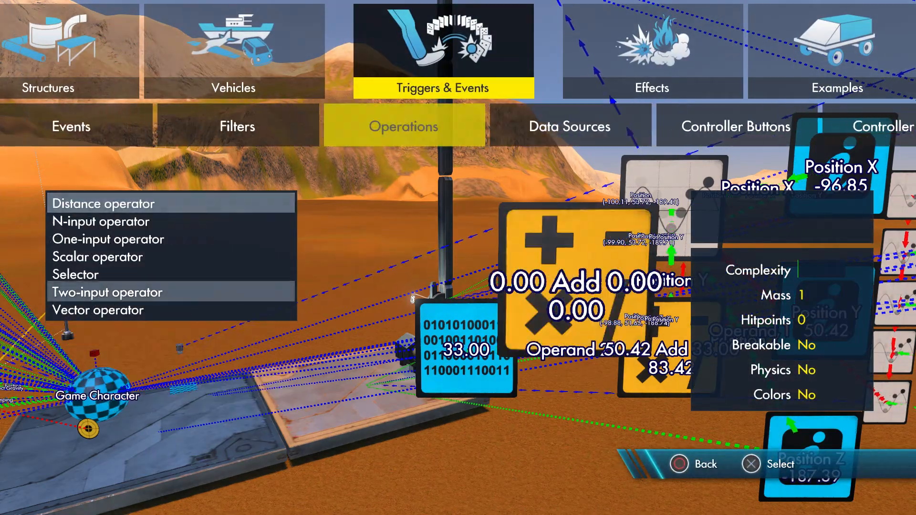
key(Left)
key(Down)
key(Down)
key(Down)
key(Down)
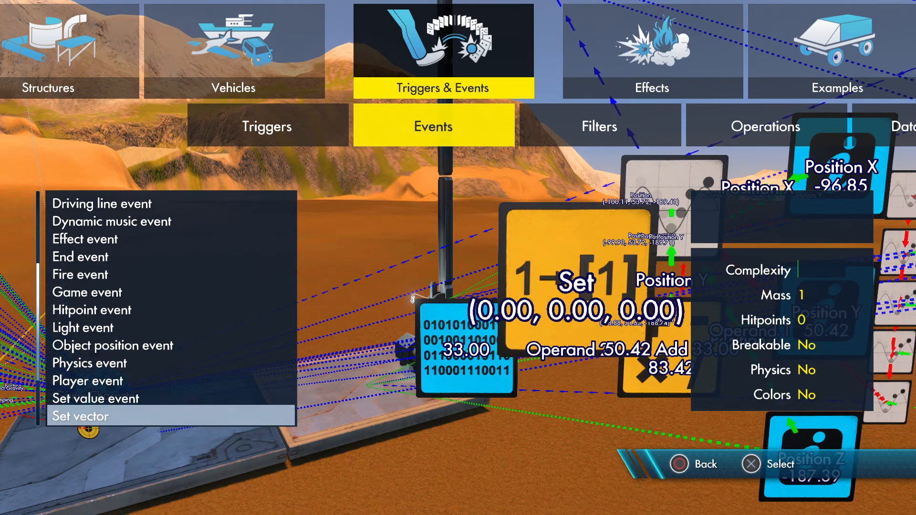
key(Return)
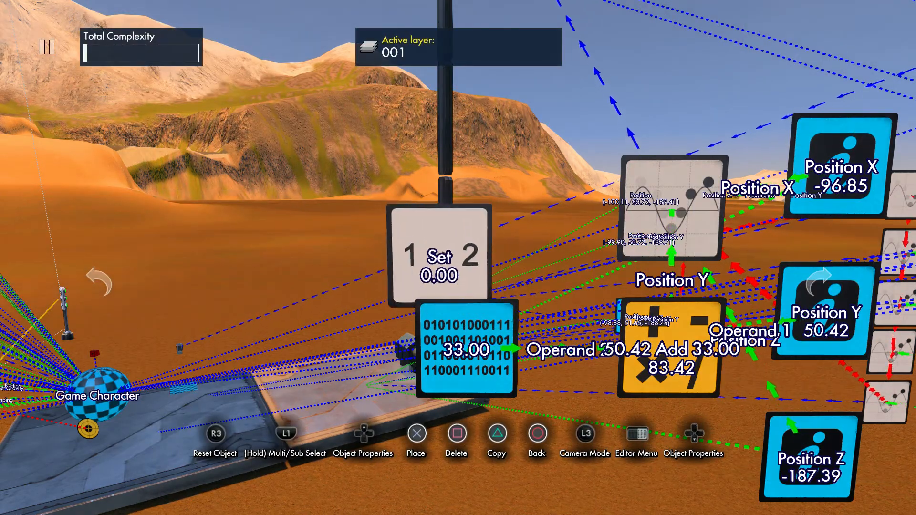
key(c)
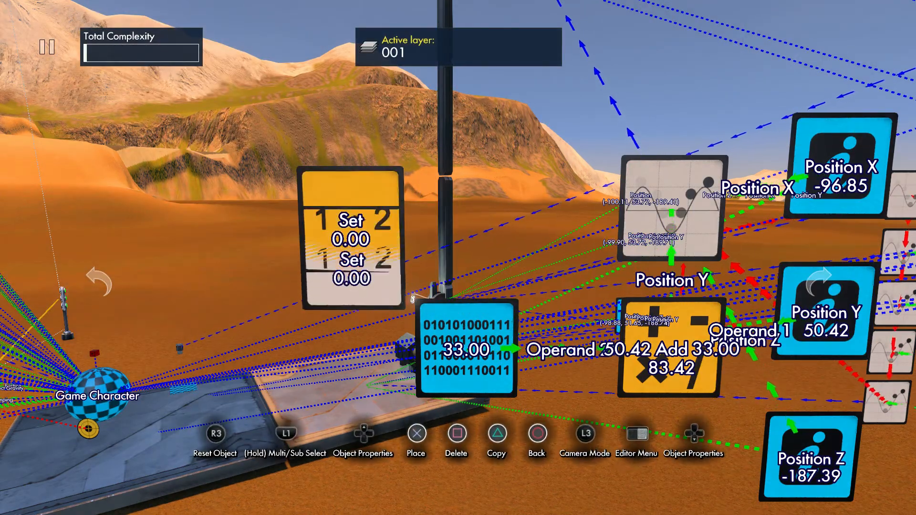
key(Return)
key(Return)
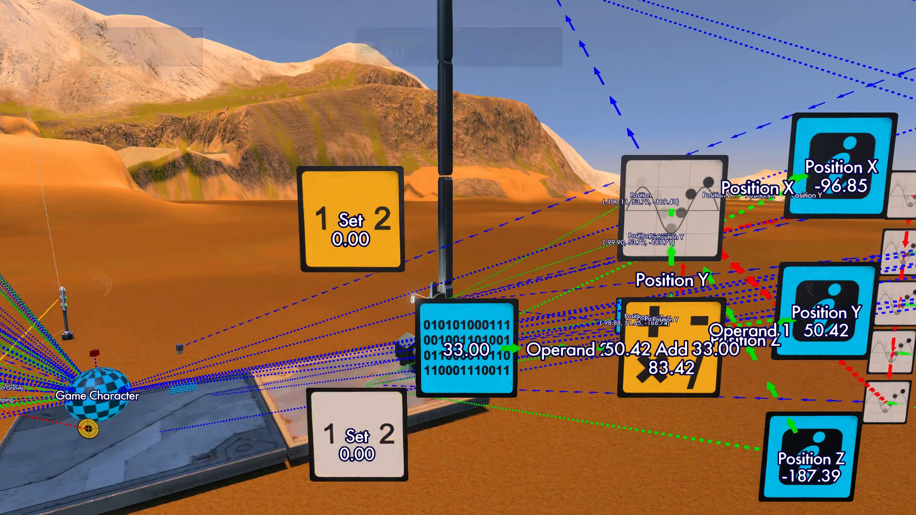
Set the lower Set value event's value to 33.00 and make the Variable data source its event target.
key(Down)
key(Right)
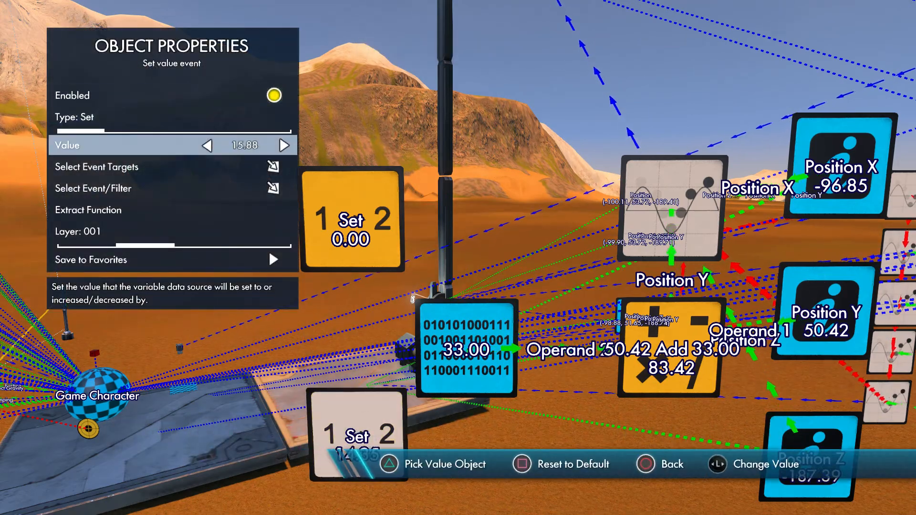
key(Left)
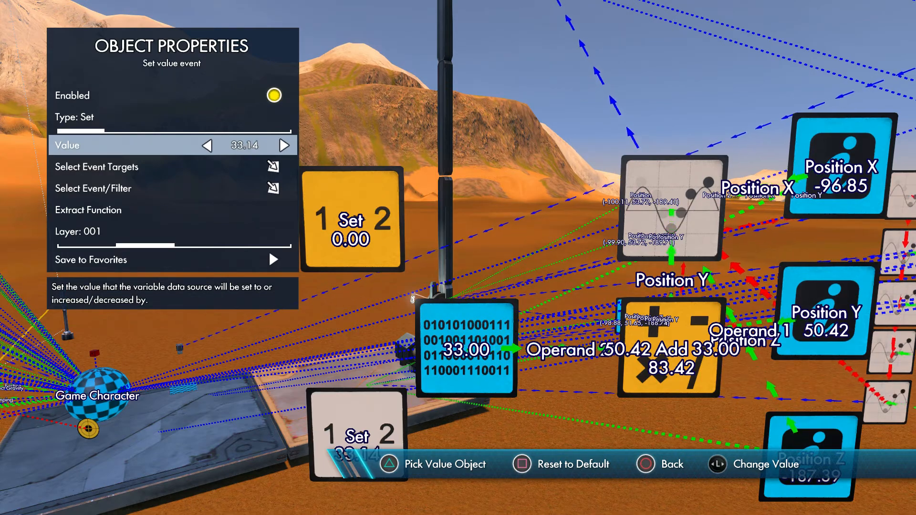
key(Down)
key(Return)
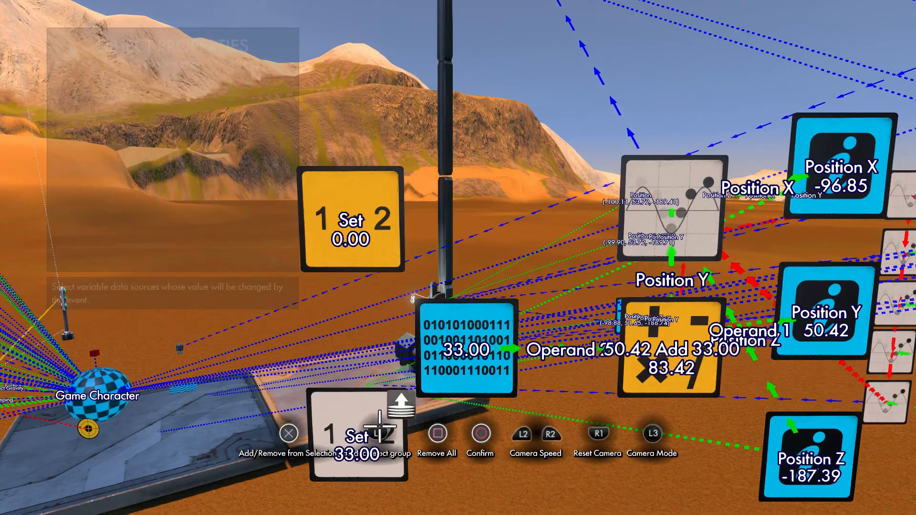
key(Return)
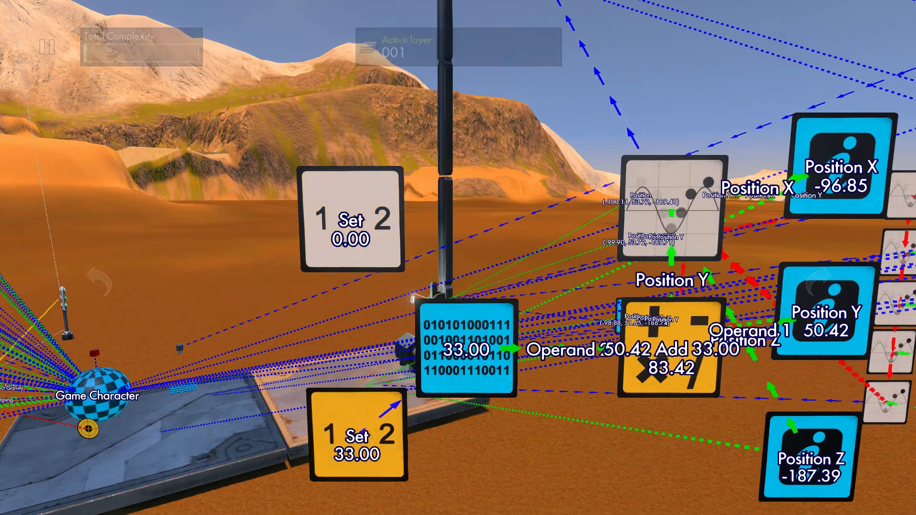
Set the upper Set value event's value to 7.00 and target it at the Variable data source.
key(Down)
key(Down)
key(Right)
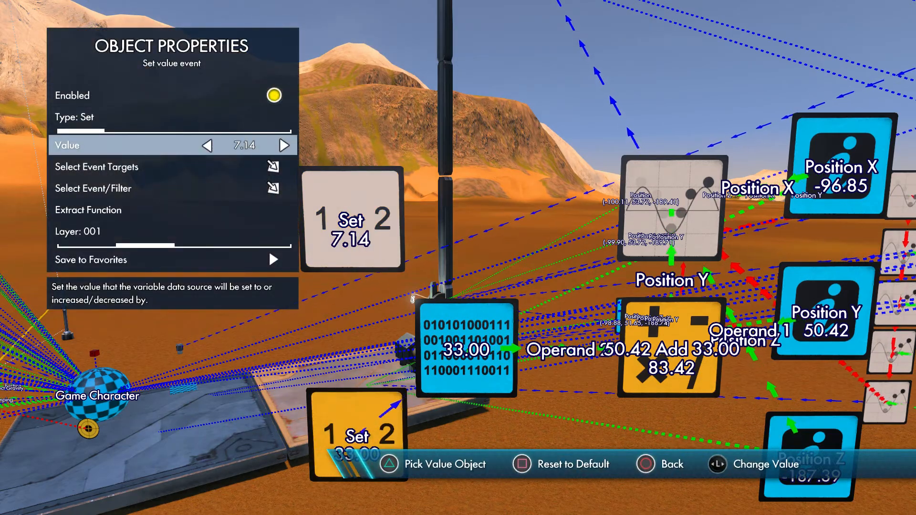
key(Left)
key(Down)
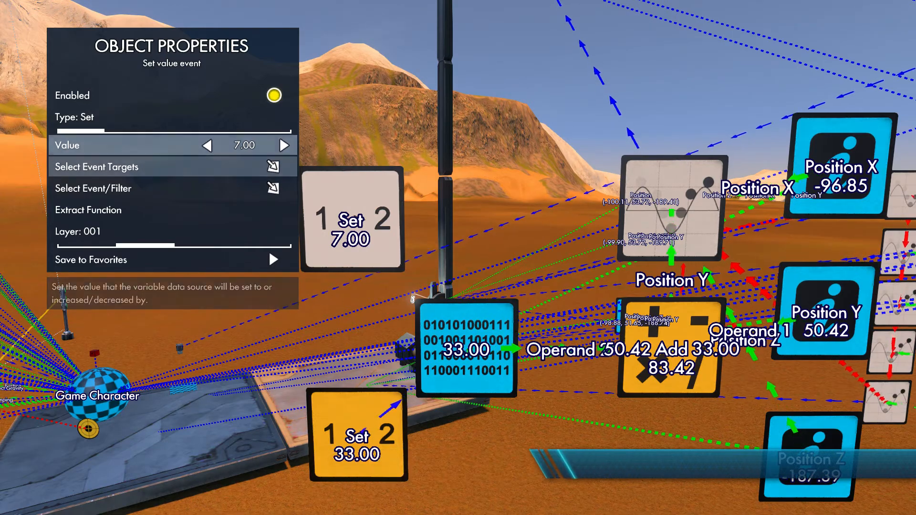
key(Return)
key(Return)
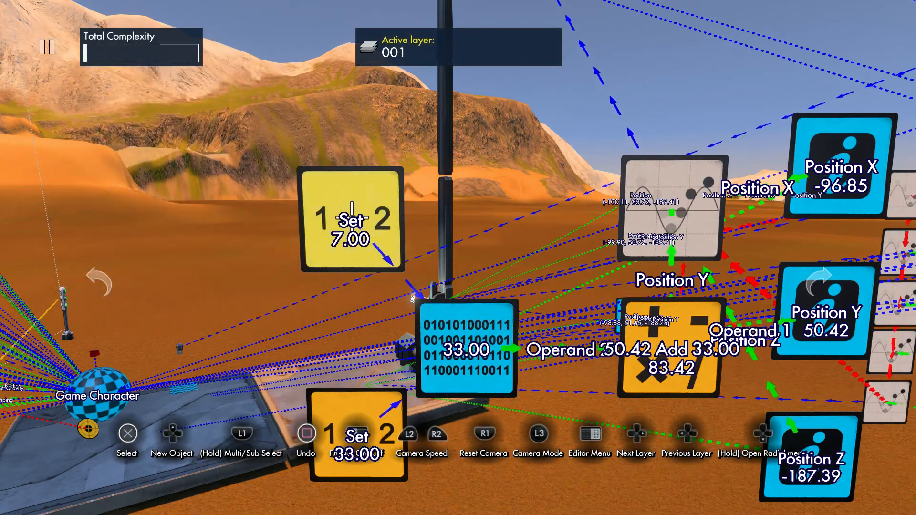
Add an Interval trigger beside the upper Set value event.
key(Up)
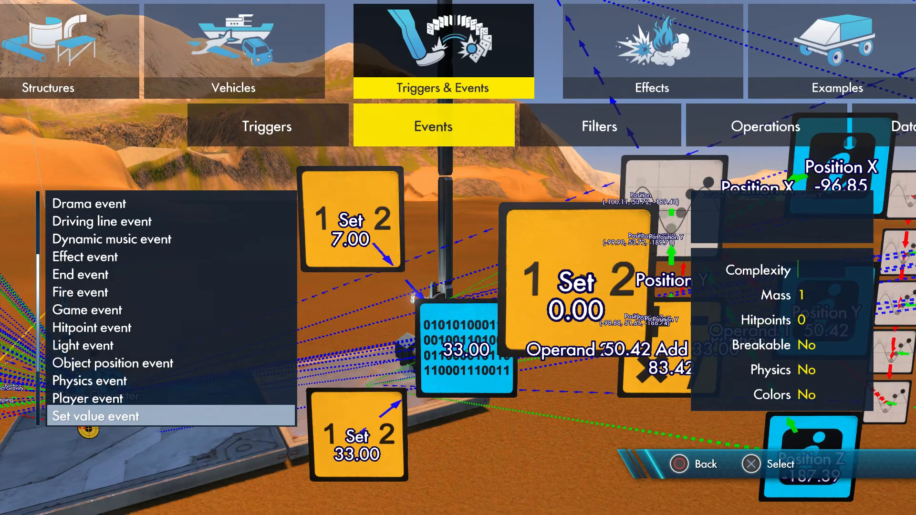
key(Left)
key(Down)
key(Return)
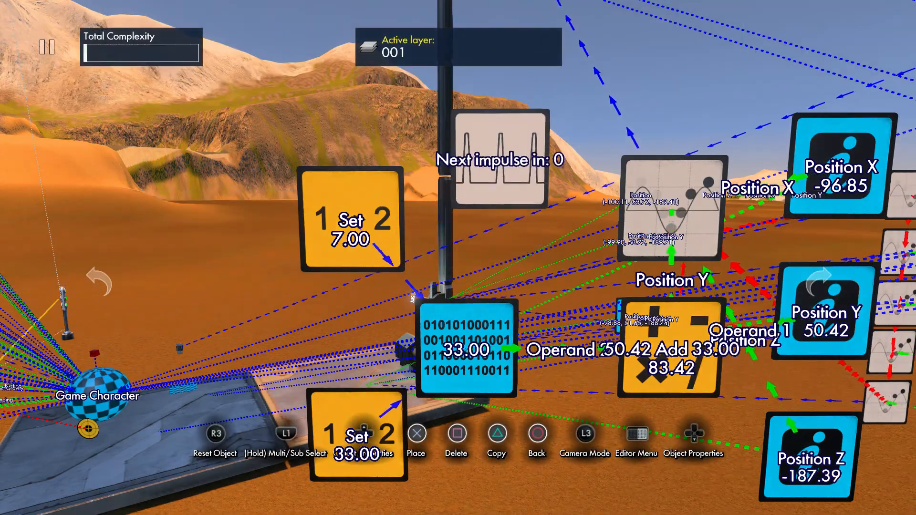
key(Return)
Set the Interval trigger's interval to 1 tick and make it trigger the upper Set value event.
key(Down)
key(Down)
key(Left)
key(Down)
key(Down)
key(Down)
key(Down)
key(Return)
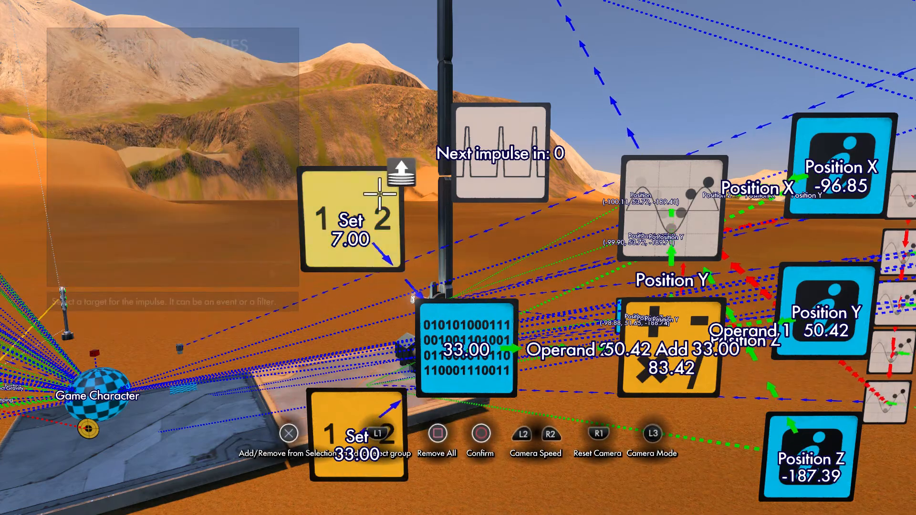
key(Up)
key(Up)
key(Return)
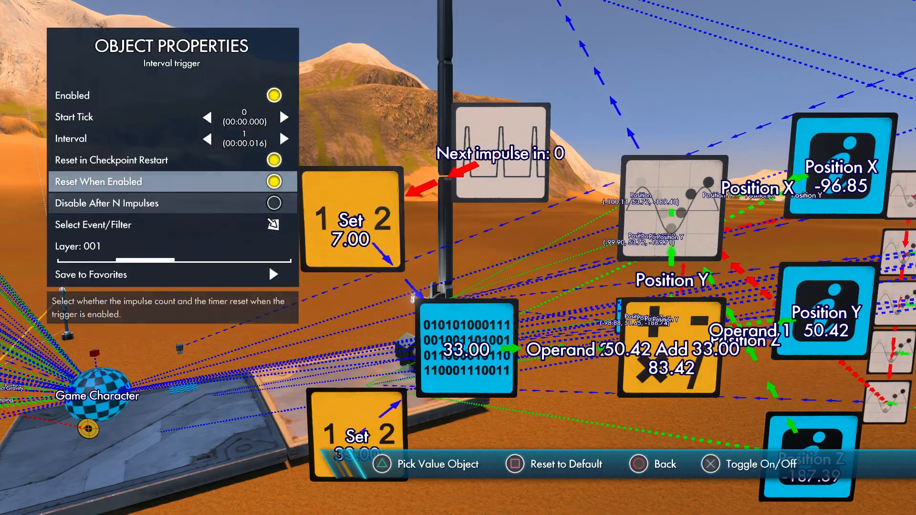
key(Down)
key(Escape)
Test-run the physics to check the block's height and set the upper Set value event's value to 3.00.
key(space)
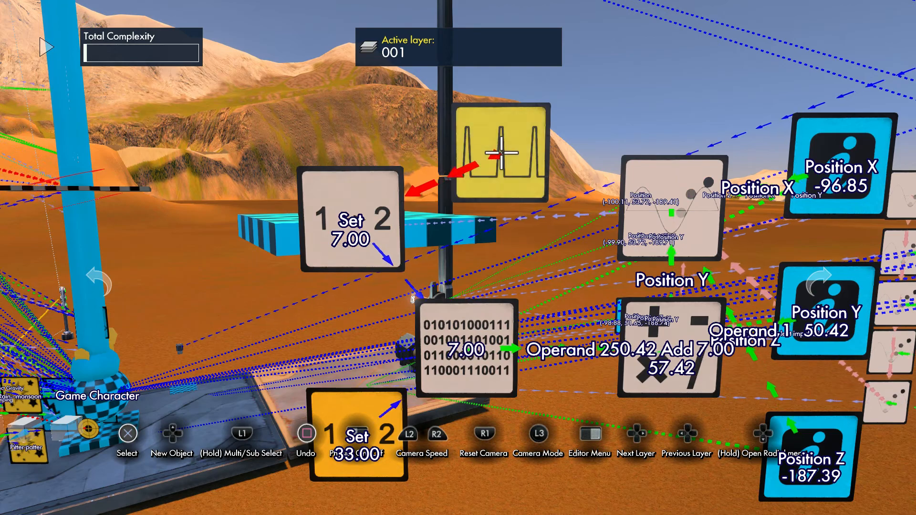
key(space)
click(399, 268)
key(Up)
key(Down)
key(Down)
key(Left)
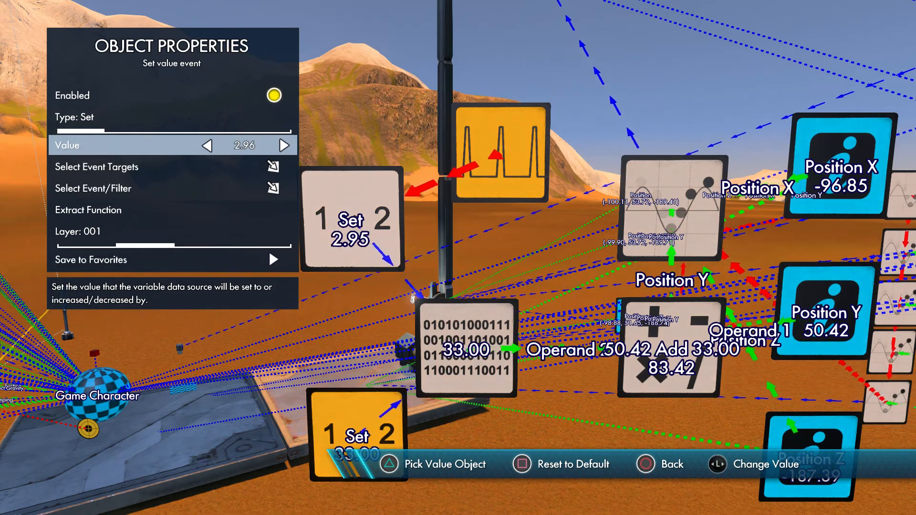
key(Escape)
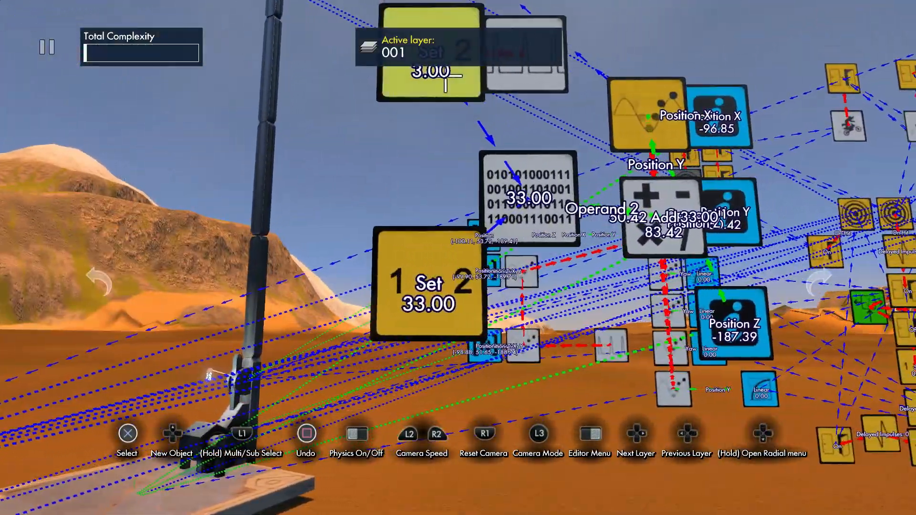
Set the upper Set value event's value to 3.30 and delete the Interval trigger beside it.
click(428, 62)
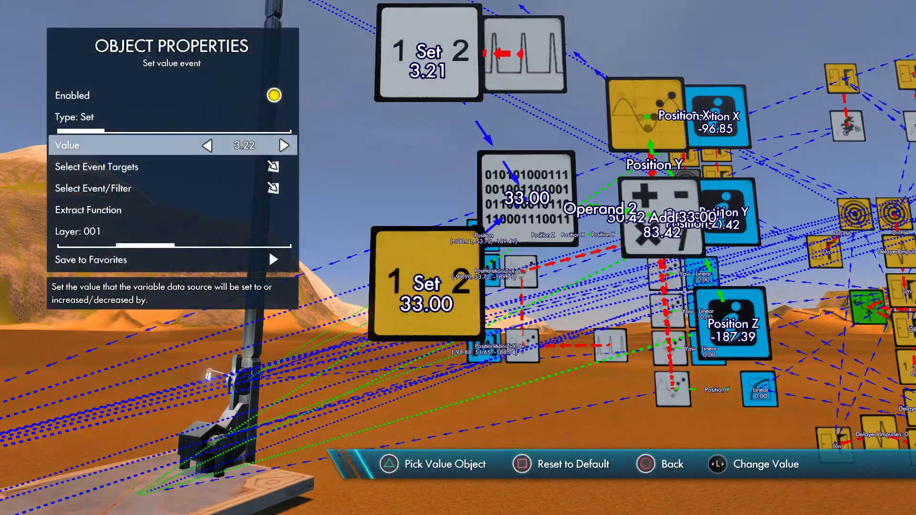
key(Left)
key(Escape)
key(Escape)
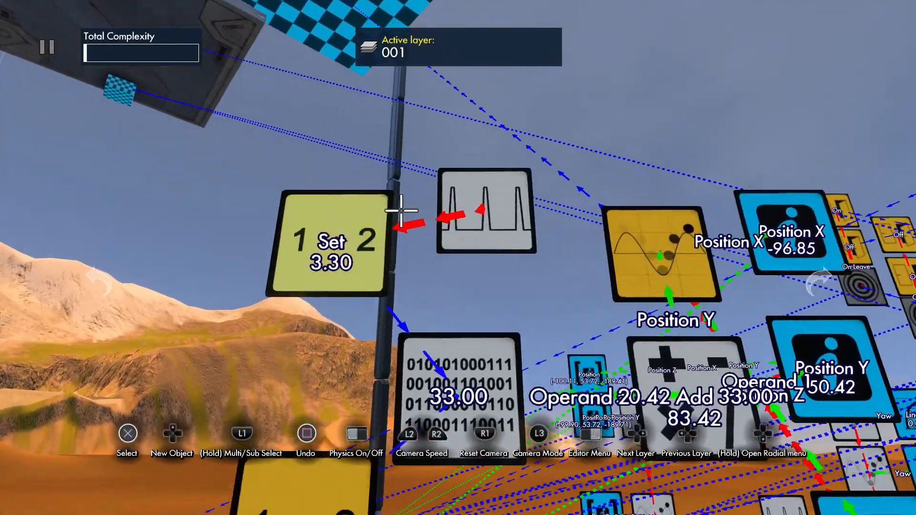
click(486, 210)
key(Delete)
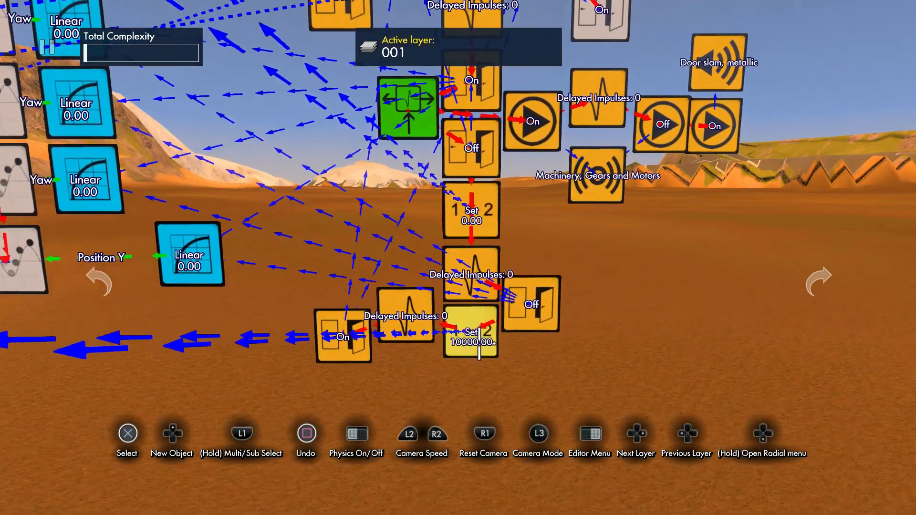
Make the 10000.00 Set value event at the base of the trigger column also trigger the 33.00 Set value event.
click(479, 343)
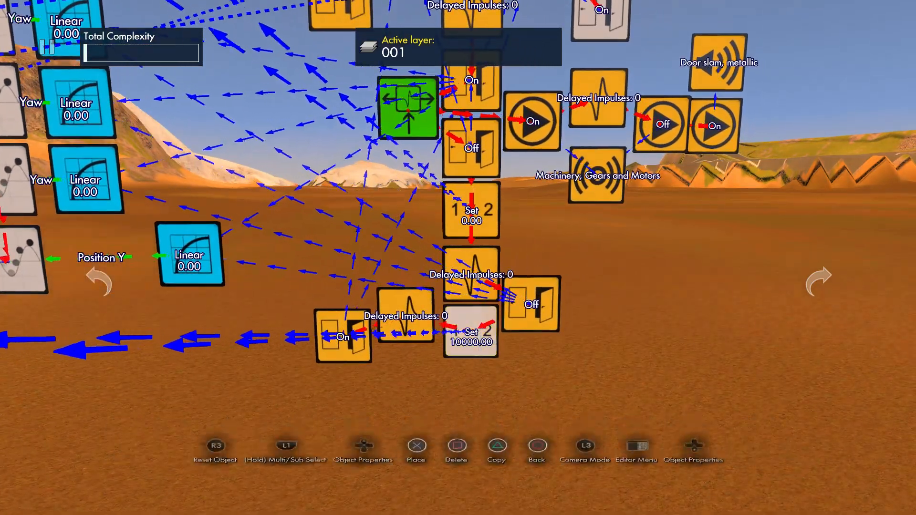
key(Down)
key(Down)
key(Down)
key(Down)
key(Return)
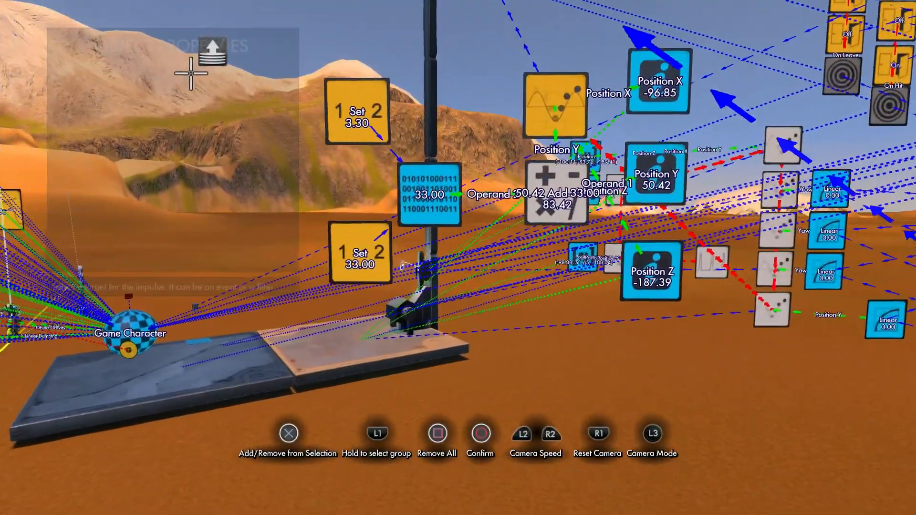
click(357, 235)
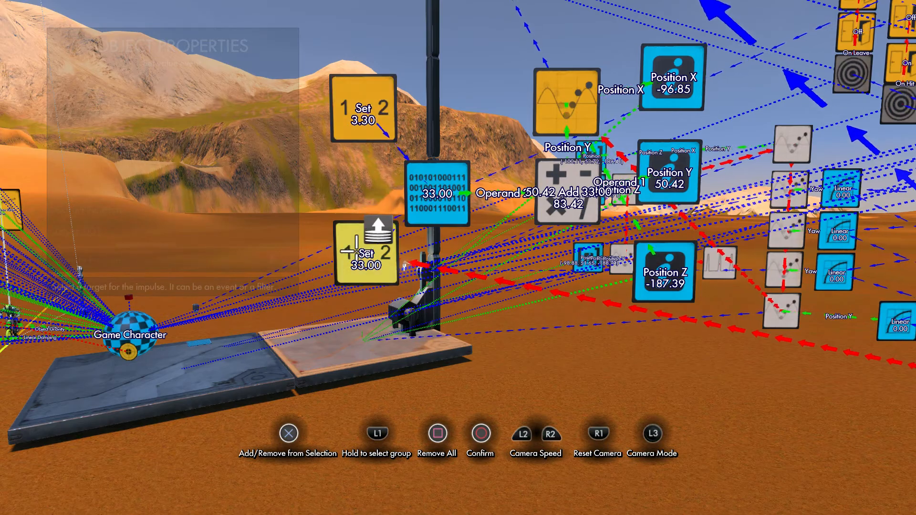
key(Return)
key(Escape)
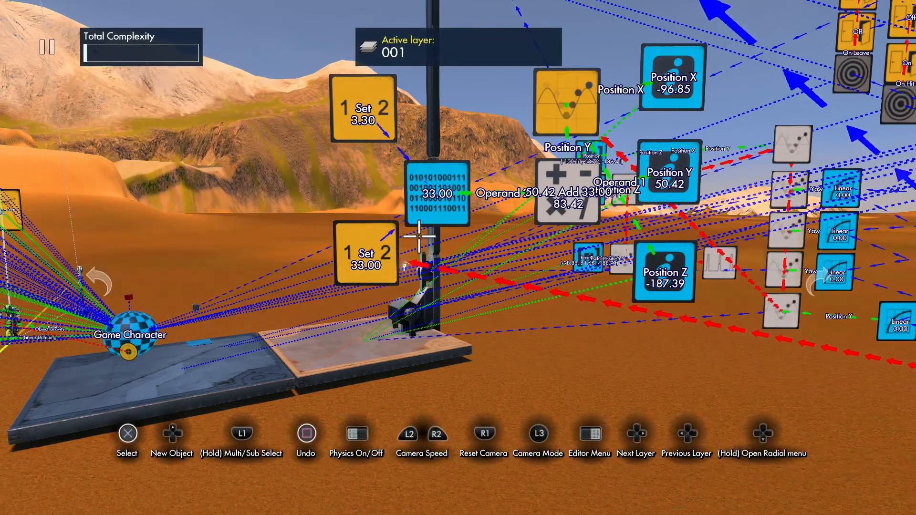
Make the 33.00 Set value event trigger the Delayed Impulses filter beside the lower On state event.
click(367, 241)
key(Up)
key(Down)
key(Down)
key(Down)
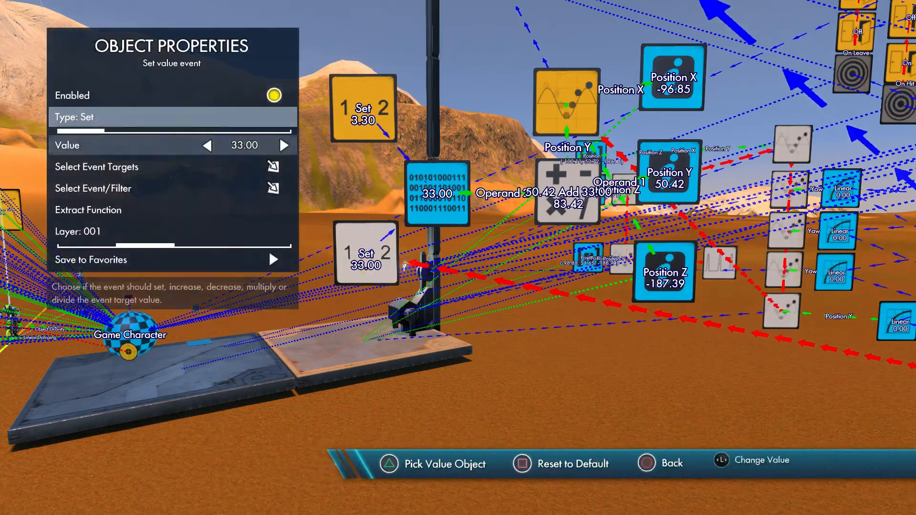
key(Return)
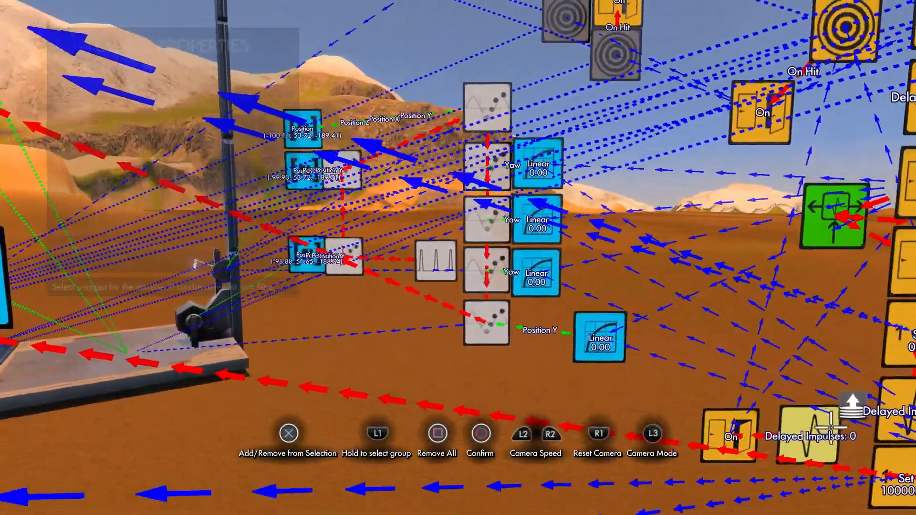
click(831, 426)
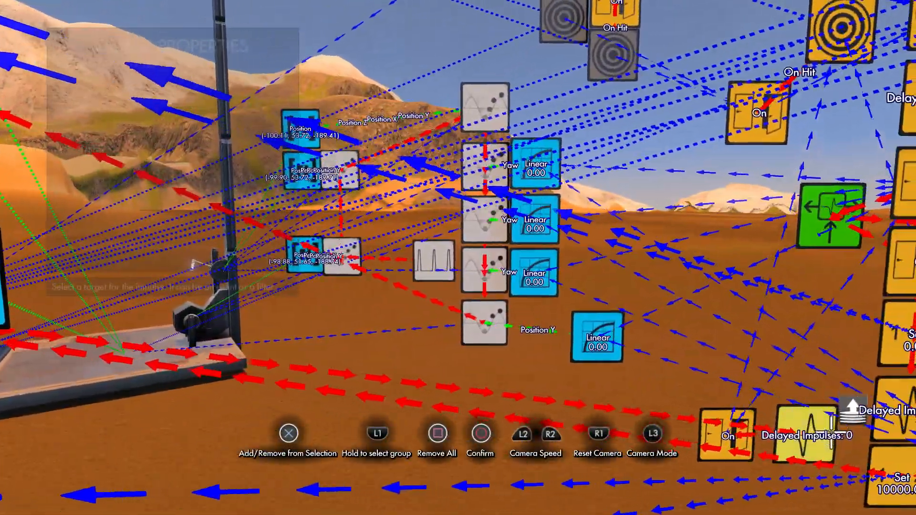
key(Return)
key(Escape)
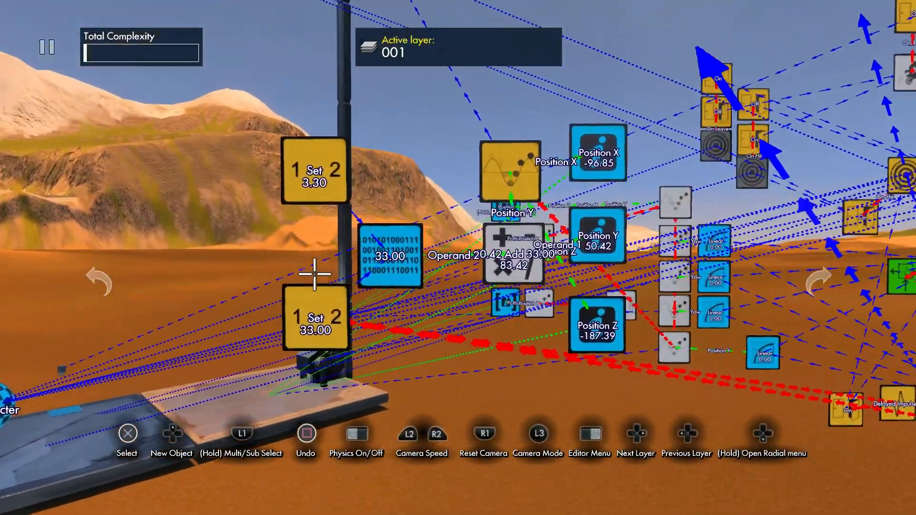
Move the 33.00 Set value event beneath the 10000.00 Set value event and link the green impulse filter to the 3.30 Set value event.
click(314, 317)
click(890, 450)
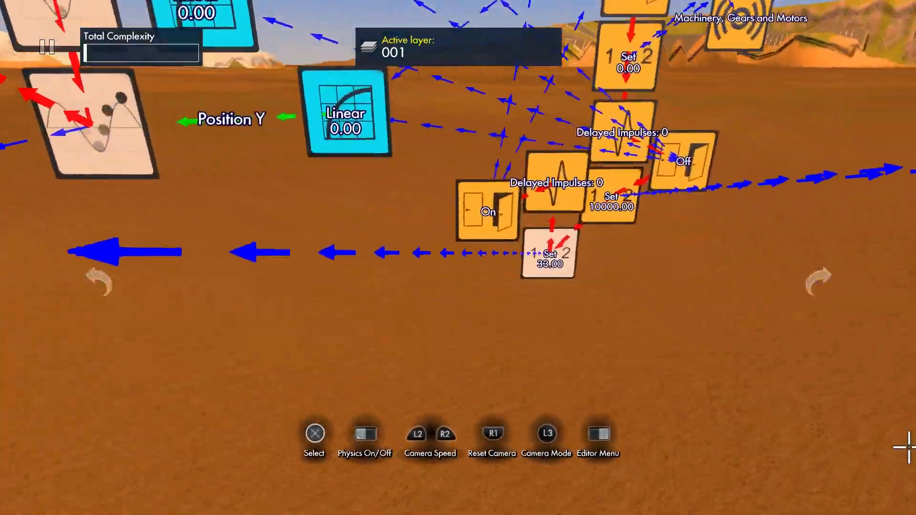
click(397, 250)
click(429, 262)
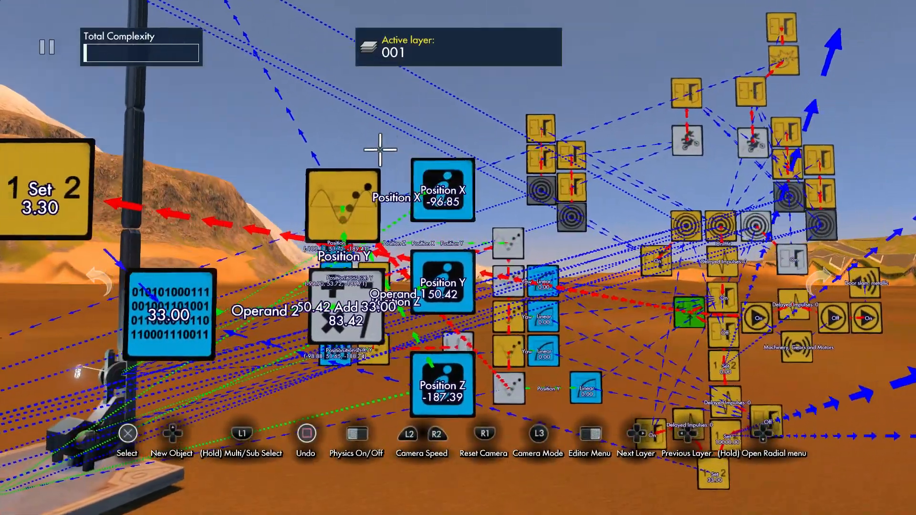
Inspect the Object position event's properties and test-run the track to check the block's movement.
click(363, 178)
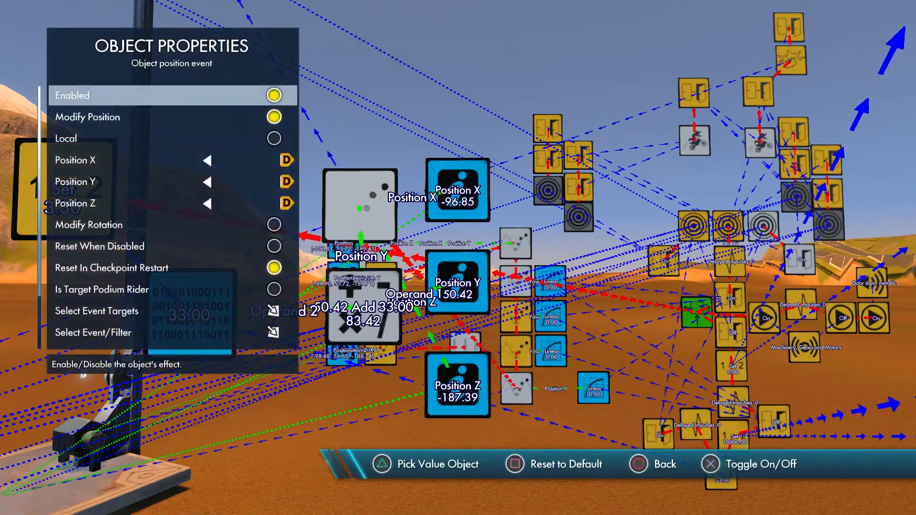
key(Escape)
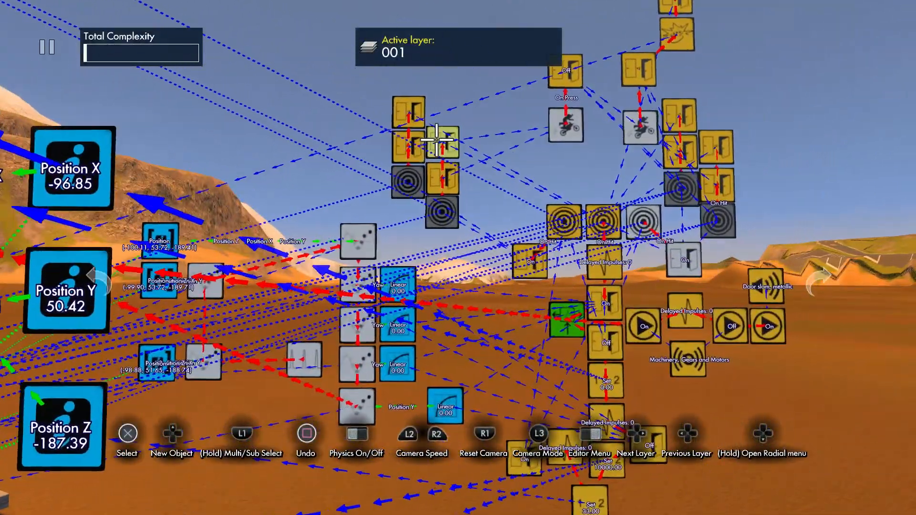
click(431, 143)
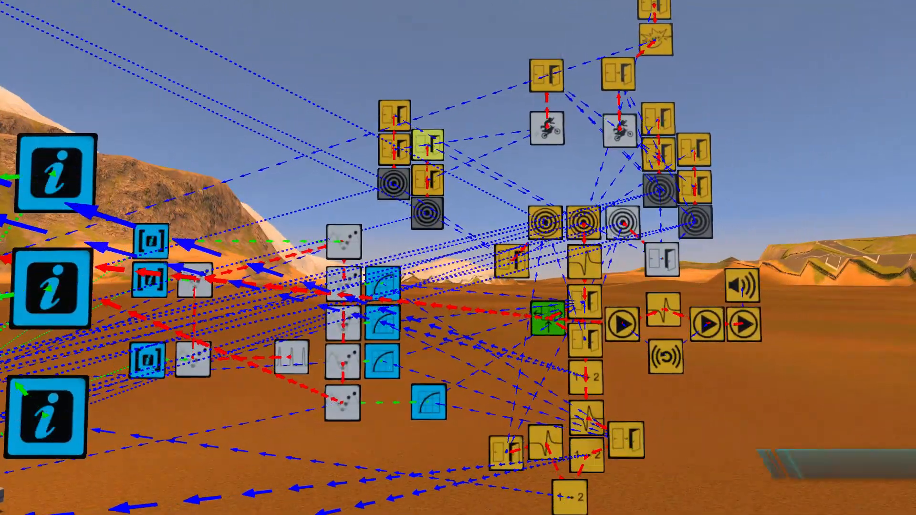
key(Return)
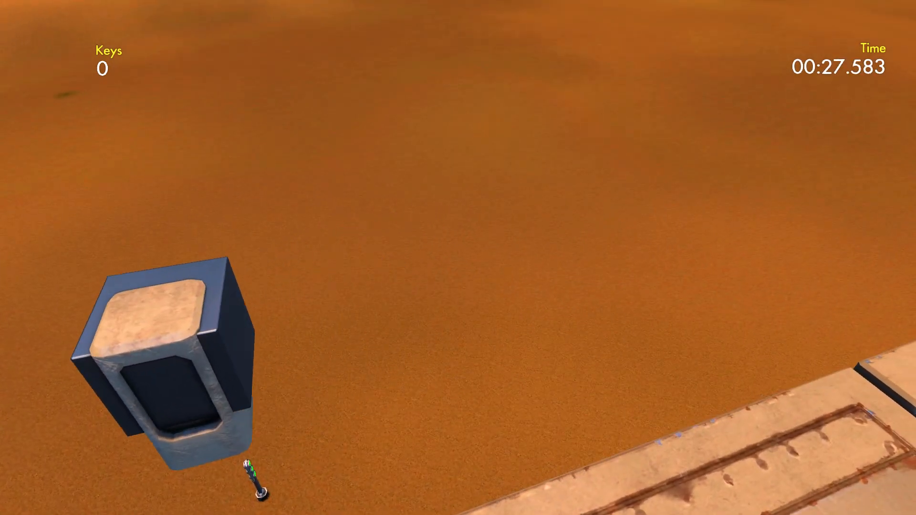
key(Escape)
key(Return)
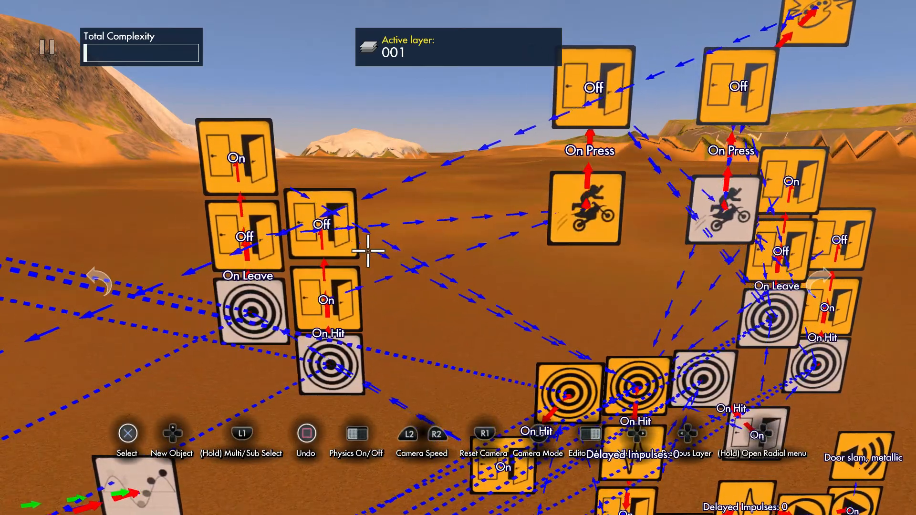
Enable the left group's On Leave and On Hit triggers and the central row's right On Hit trigger, checking the nearby On state event's targets.
click(260, 243)
key(Escape)
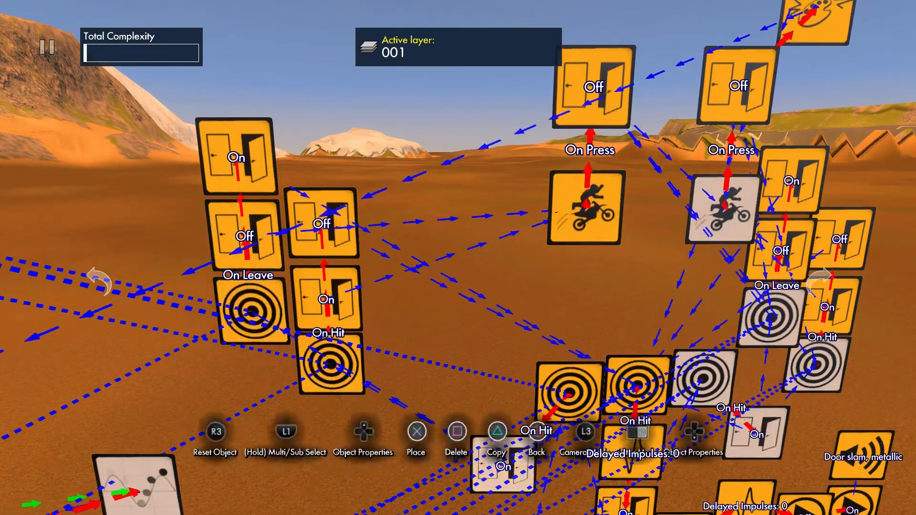
key(Up)
key(Down)
key(Down)
key(Down)
key(Return)
key(Escape)
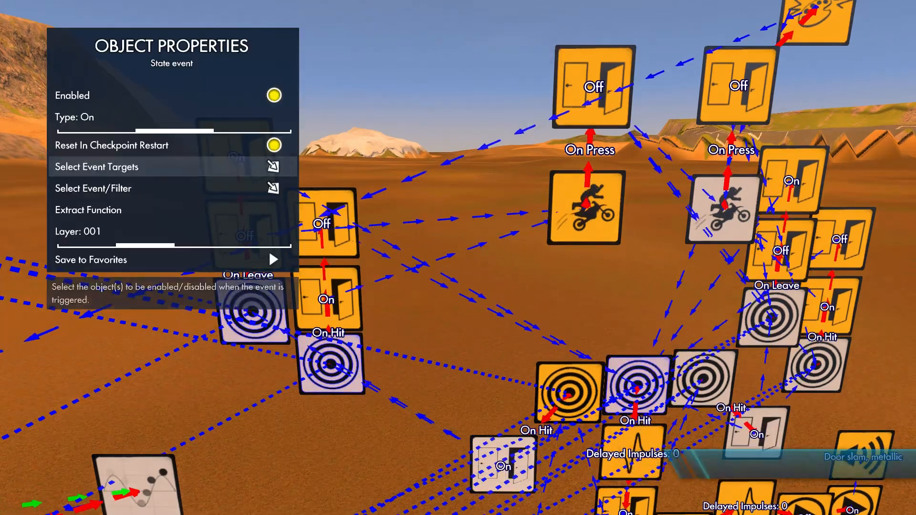
key(Escape)
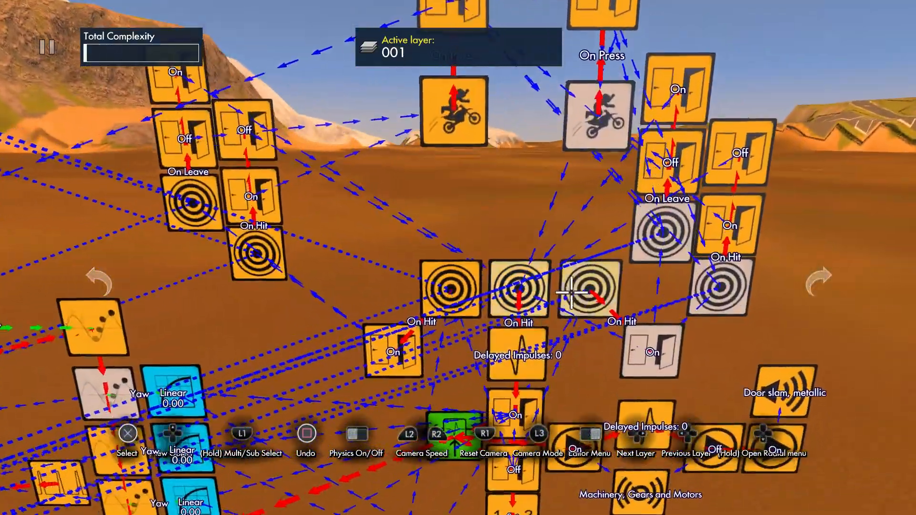
click(571, 292)
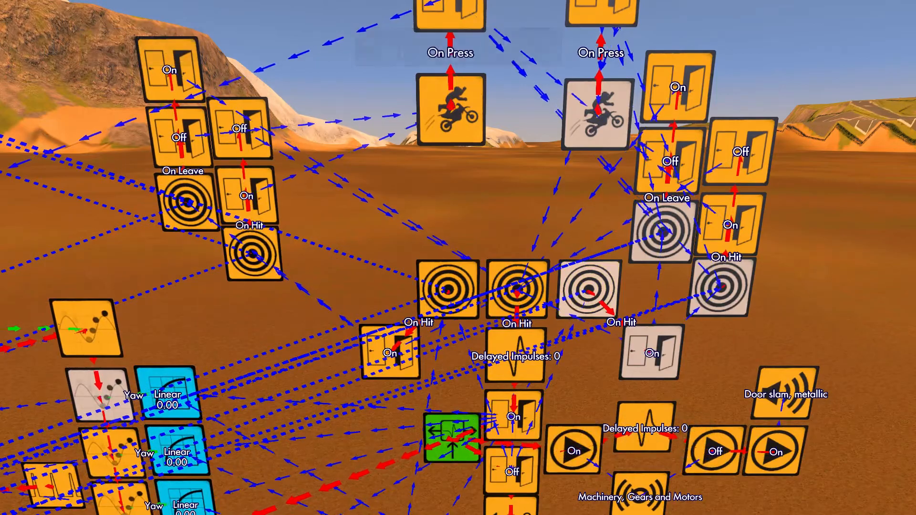
key(Escape)
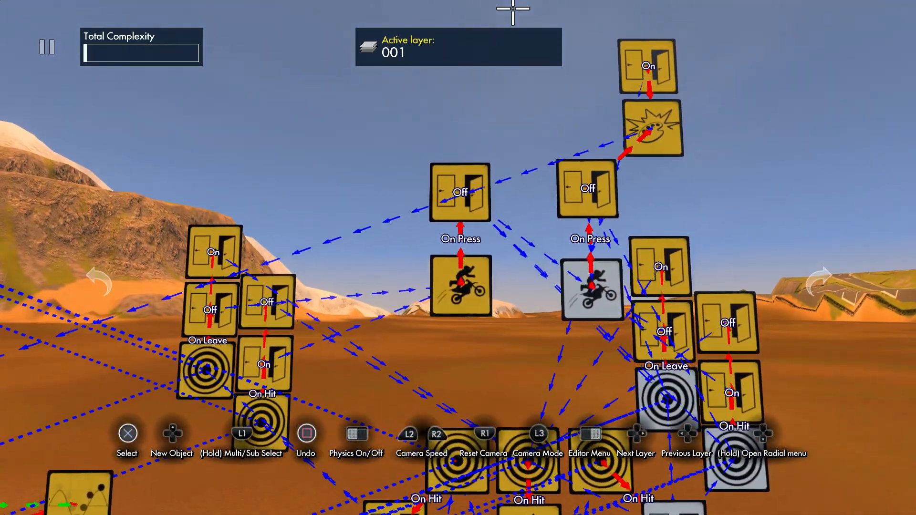
Check the topmost On state event's targets and copy it with its Color event to above the other Off state event.
click(630, 72)
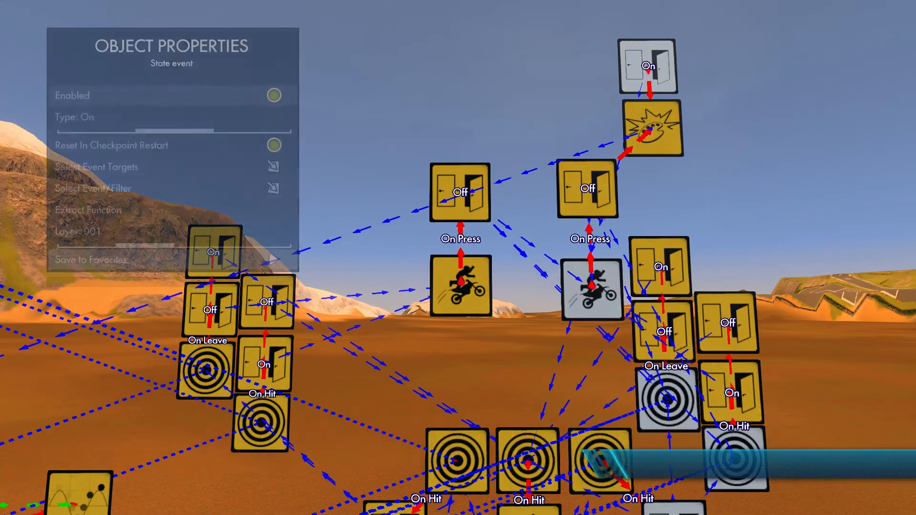
key(Return)
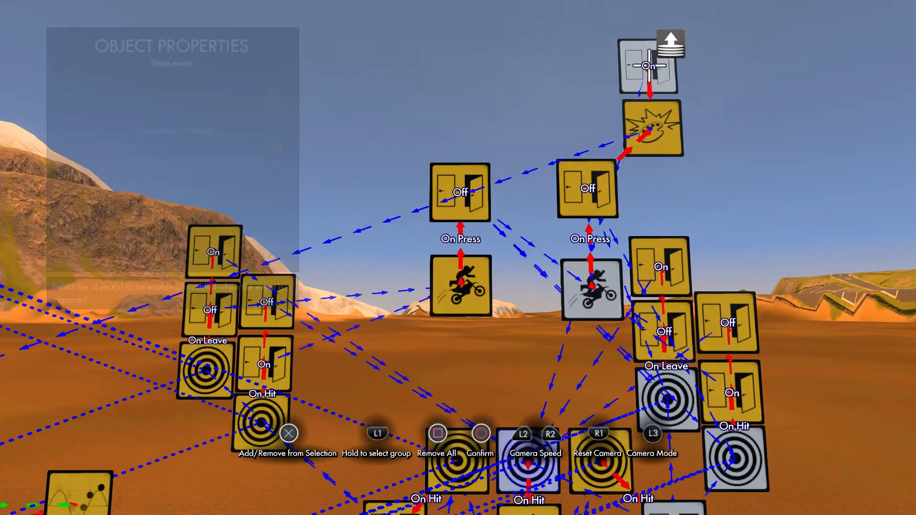
key(Escape)
key(Escape)
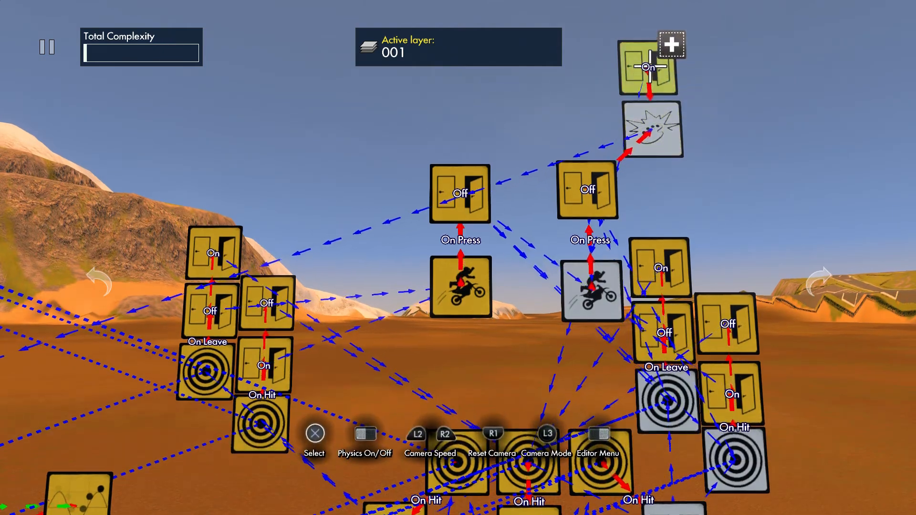
key(c)
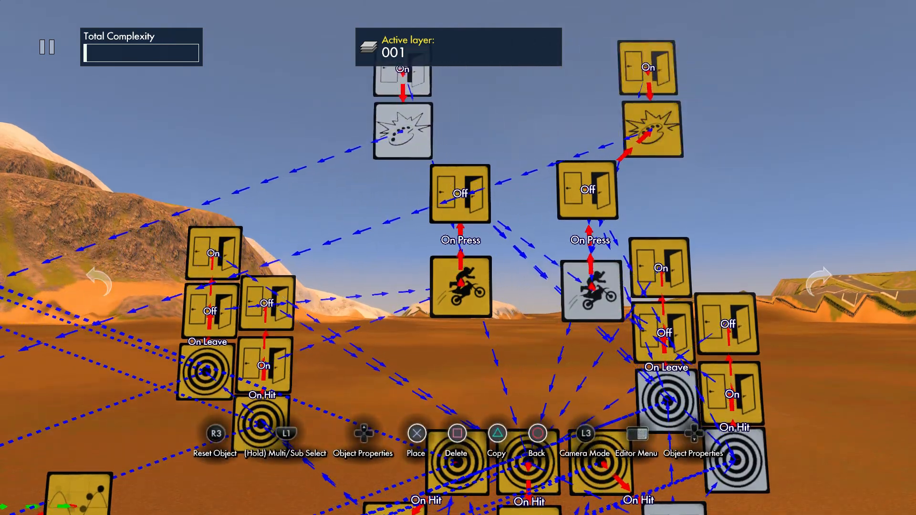
key(Return)
Make the Off state event beneath the copied pair trigger the copied Color event.
click(461, 193)
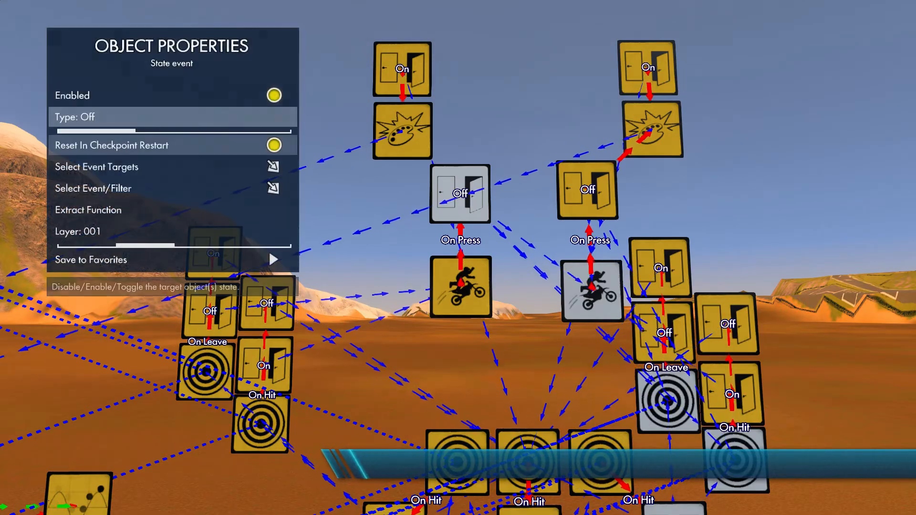
key(Down)
key(Down)
key(Down)
key(Return)
click(453, 141)
key(Escape)
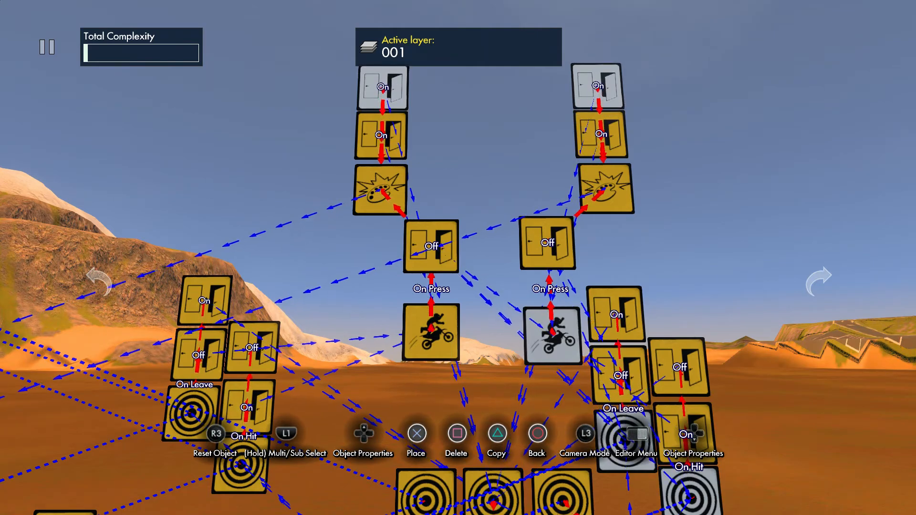
Discard the extra On state event copies and place a new impulse filter between the two upper On state events.
key(Tab)
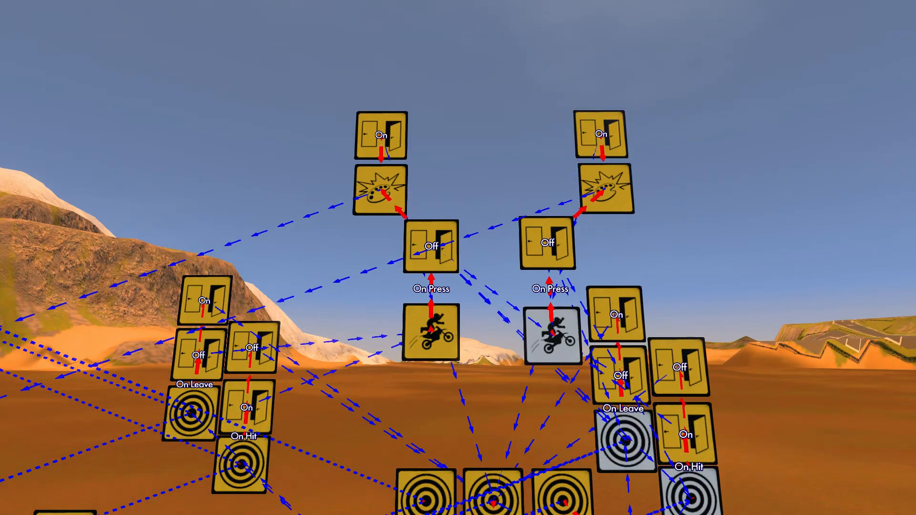
key(Right)
key(Right)
key(Return)
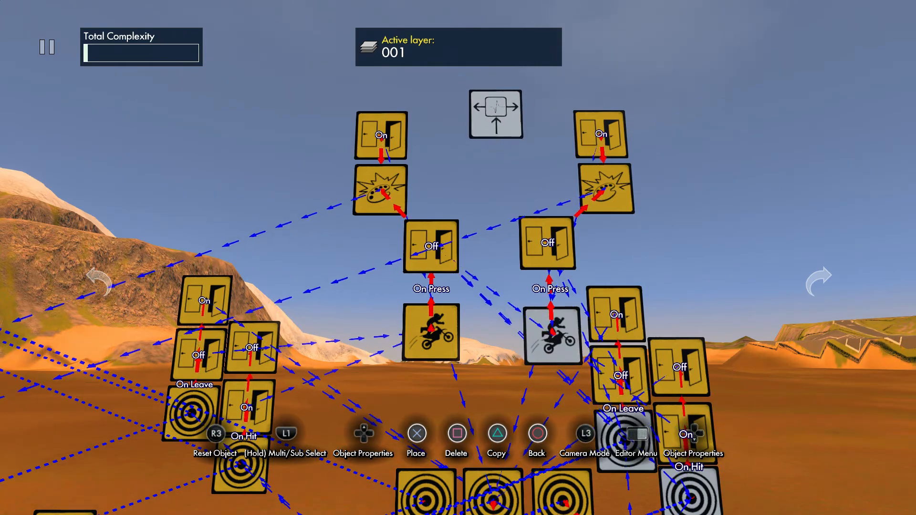
click(530, 117)
Make both upper On state events trigger the new impulse filter between them.
click(530, 117)
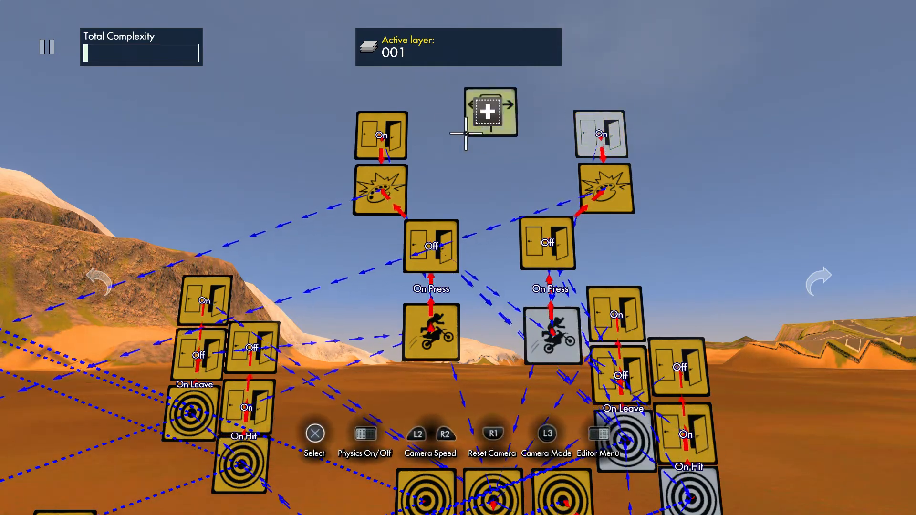
right_click(399, 114)
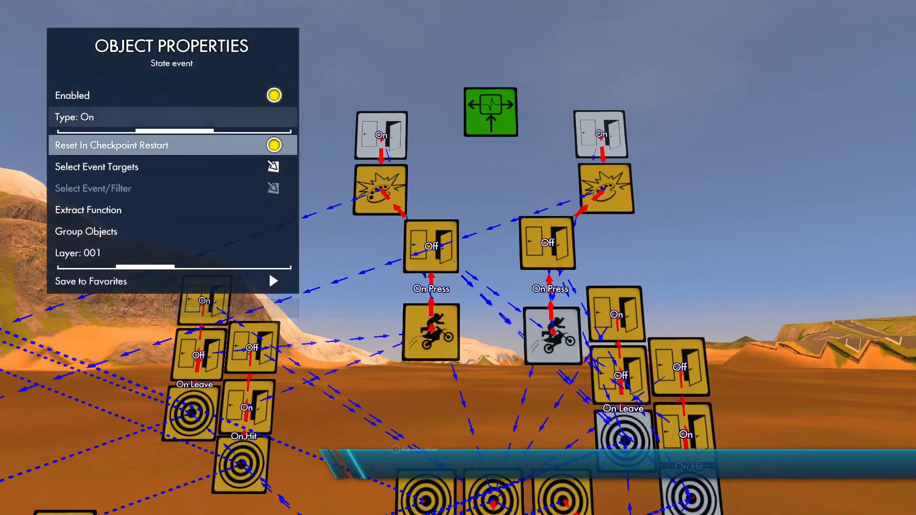
key(Down)
key(Return)
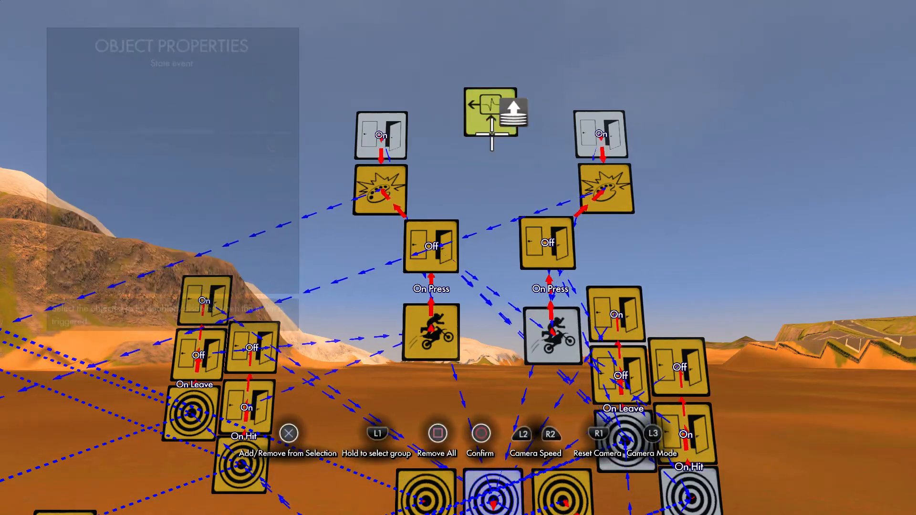
click(492, 135)
key(Escape)
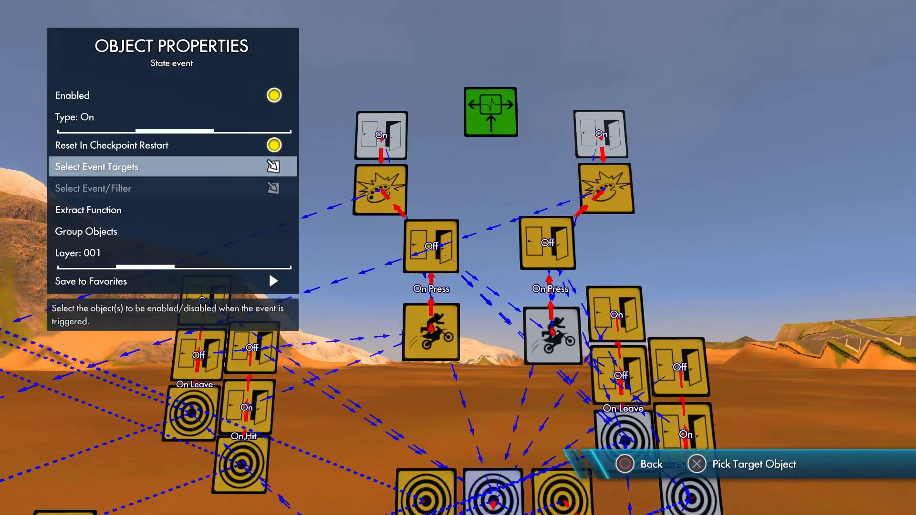
key(Down)
key(Return)
key(Escape)
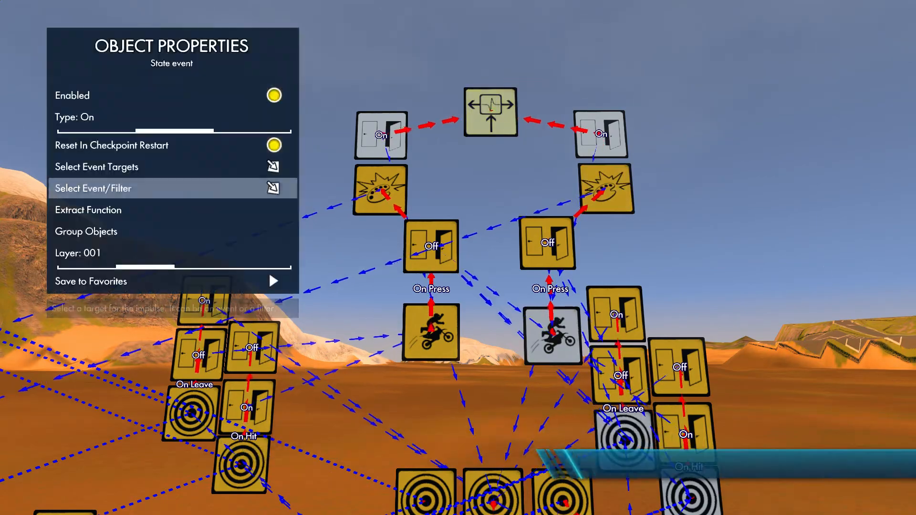
key(Escape)
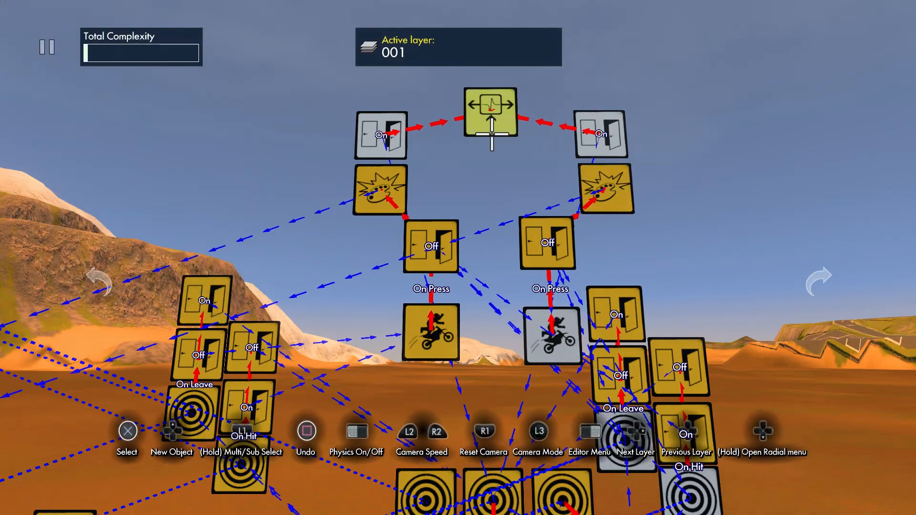
Make the original Color event trigger the On state event directly above it.
click(598, 175)
key(Return)
key(Down)
key(Down)
key(Down)
key(Return)
key(Escape)
key(Escape)
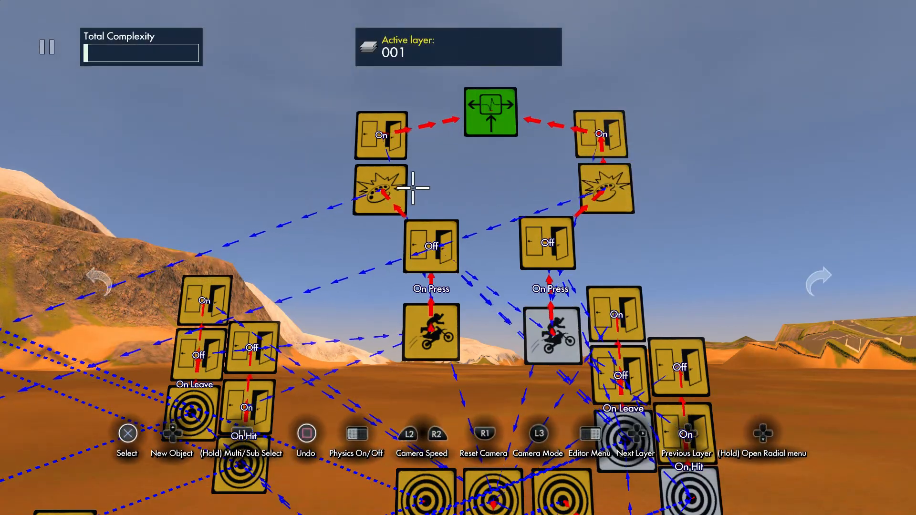
Make the copied Color event trigger the On state event directly above it.
click(382, 189)
key(Return)
key(Down)
key(Down)
key(Down)
key(Return)
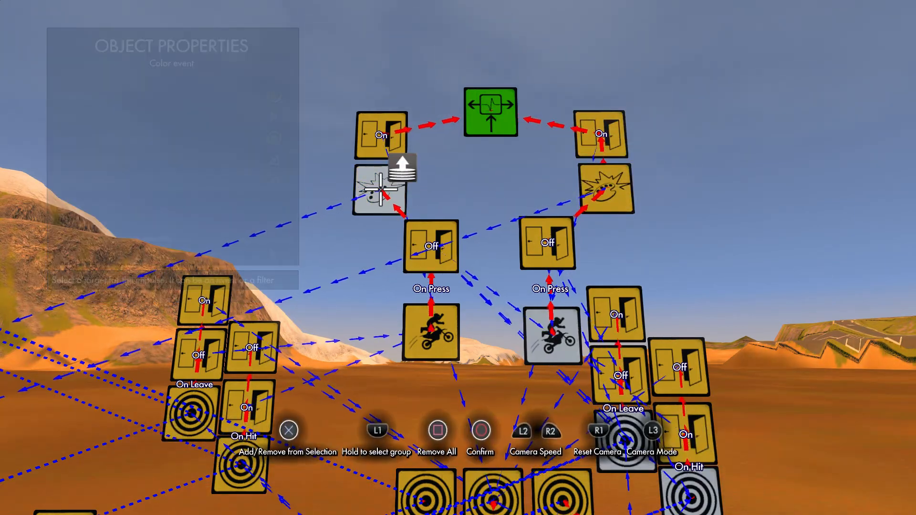
key(Escape)
key(Escape)
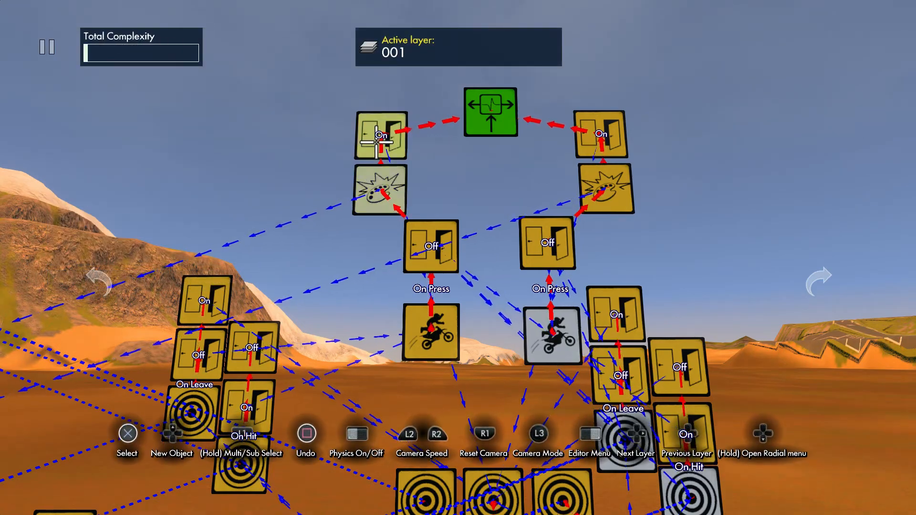
Place a copy of the left upper On state event above the impulse filter and open its event target selection.
click(376, 142)
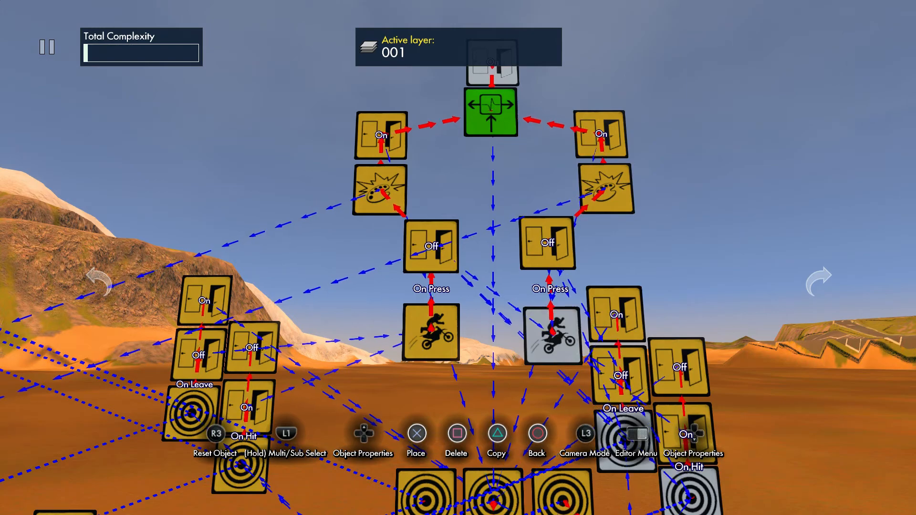
key(Return)
key(Down)
key(Down)
key(Down)
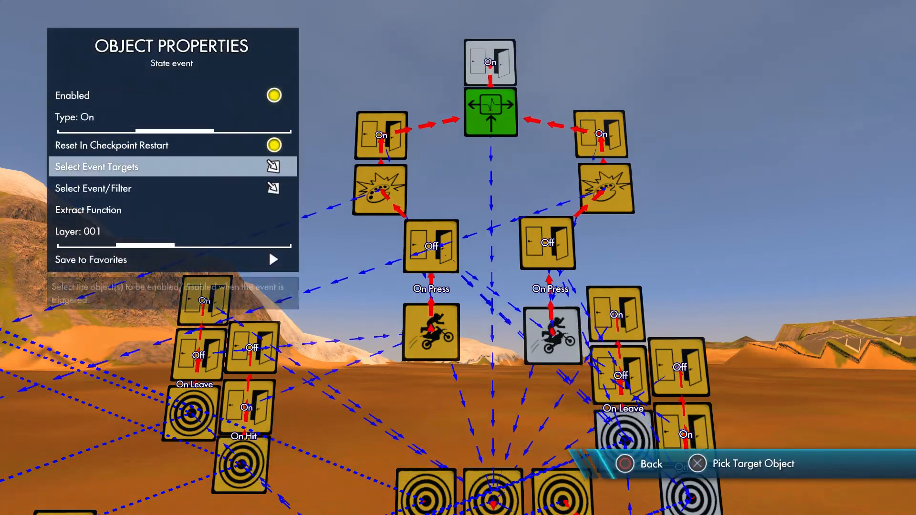
key(Return)
key(Escape)
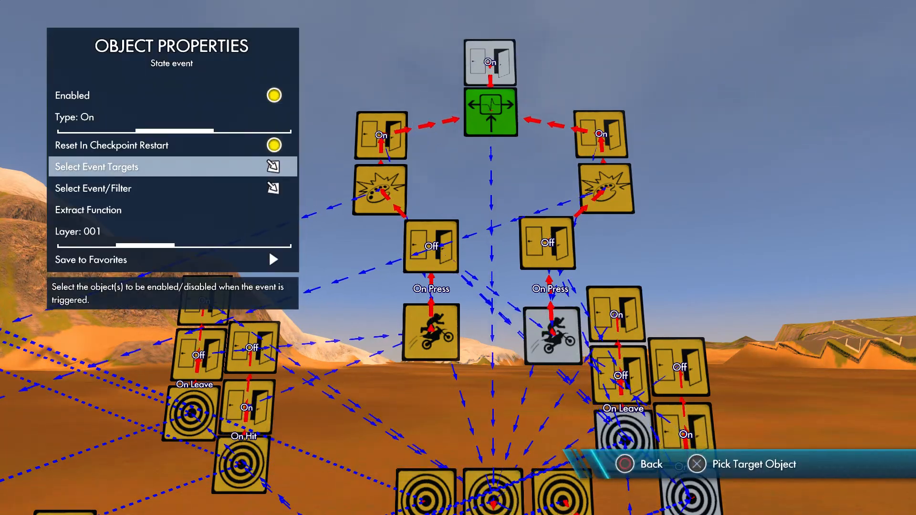
key(Escape)
Remove the copied state event's event/filter link to the impulse filter below it.
click(490, 62)
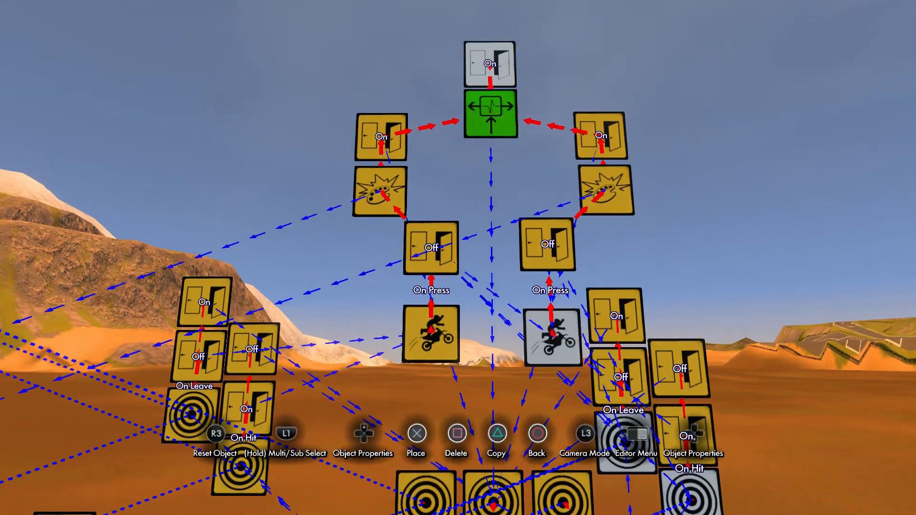
key(Return)
key(Up)
key(Up)
key(Up)
key(Up)
key(Return)
key(Escape)
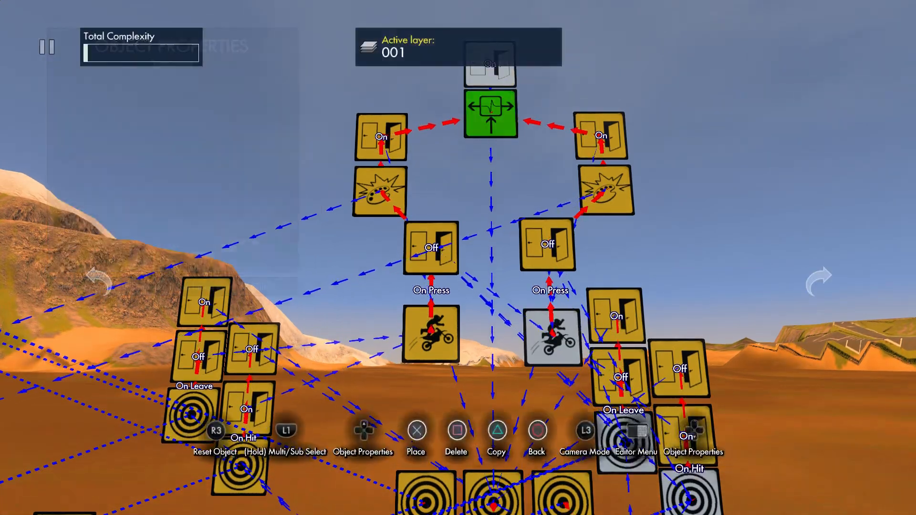
Make the impulse filter trigger the copied state event directly above it.
click(490, 113)
key(Return)
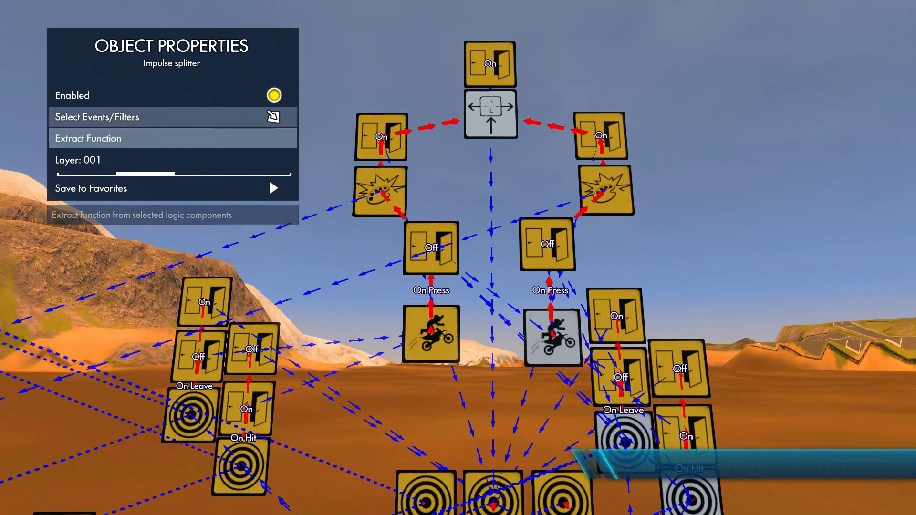
key(Return)
click(491, 65)
key(Escape)
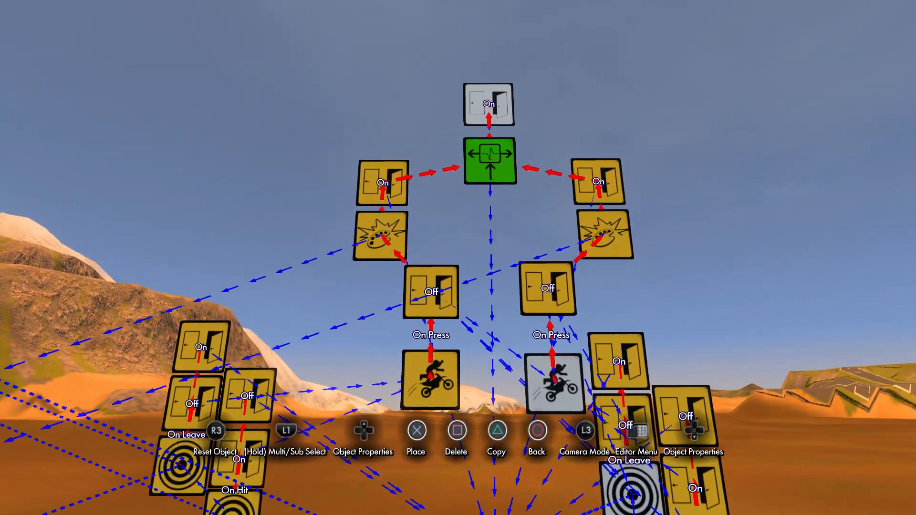
Change the state event above the impulse filter to type Off and disable it.
key(Up)
key(Down)
key(Left)
key(Escape)
key(Return)
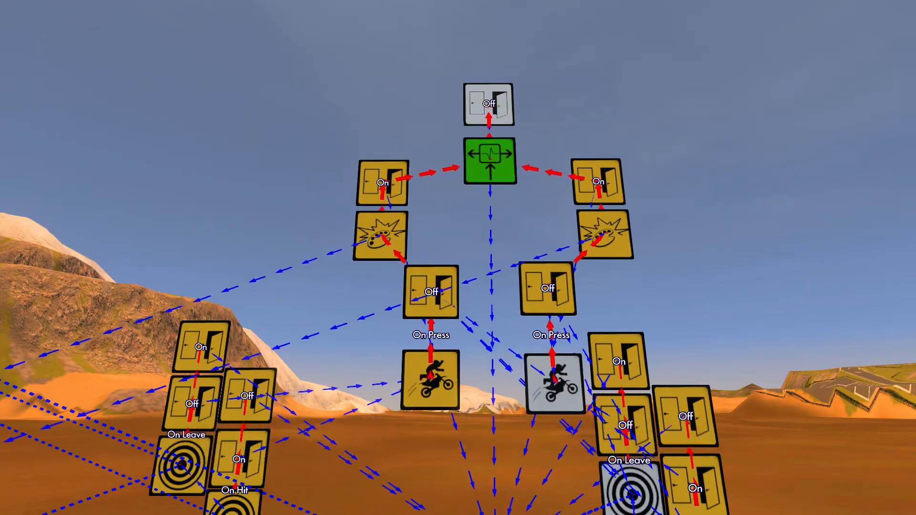
key(Return)
key(Escape)
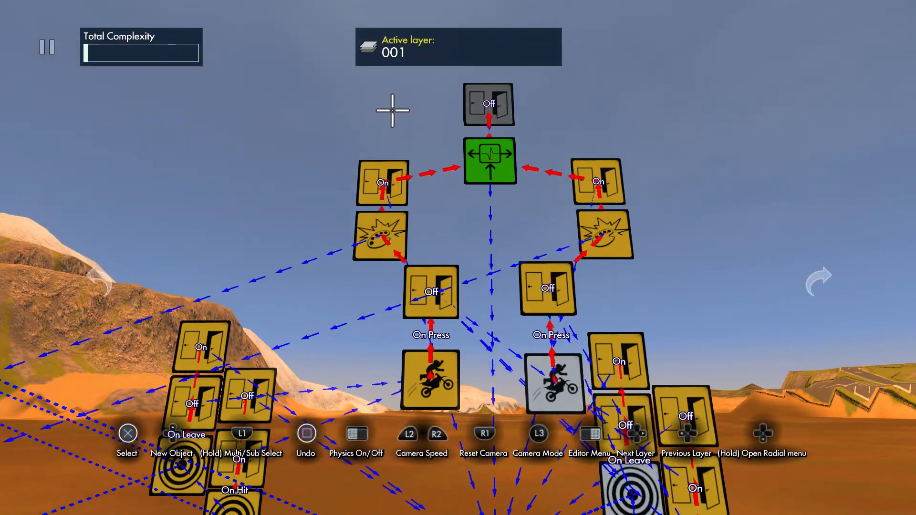
Test the track, show the editor icons to examine the arm and its logic, and resume editing.
key(Tab)
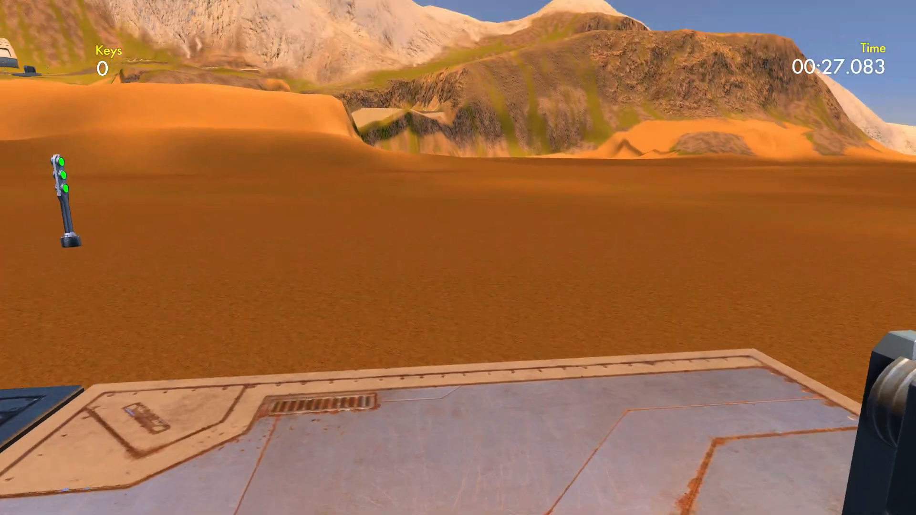
key(Escape)
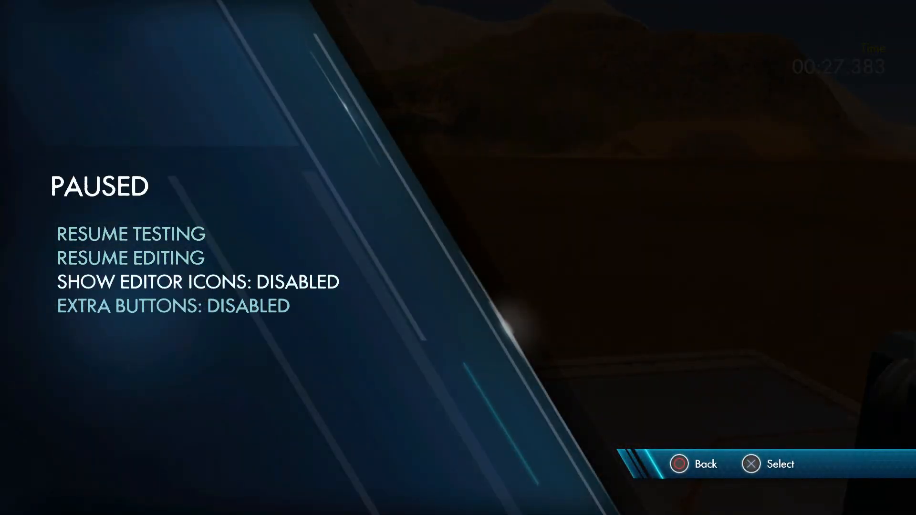
key(Return)
key(Escape)
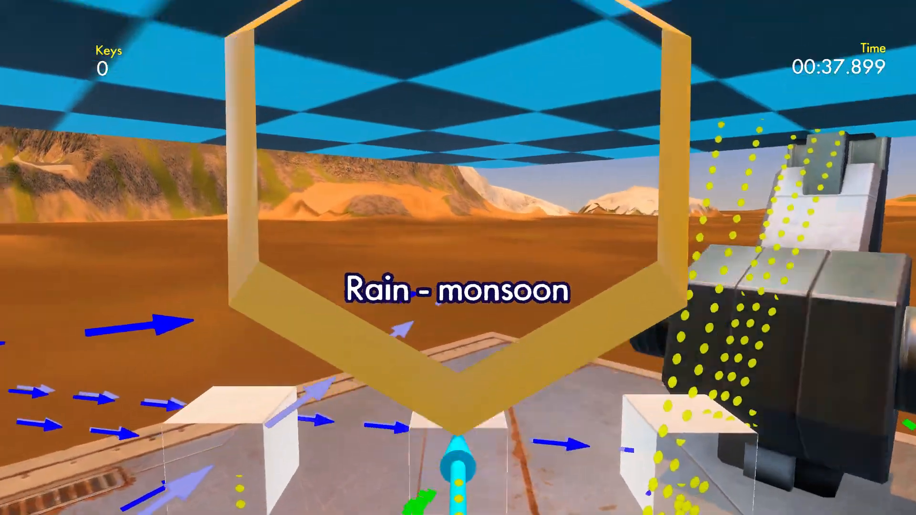
key(Escape)
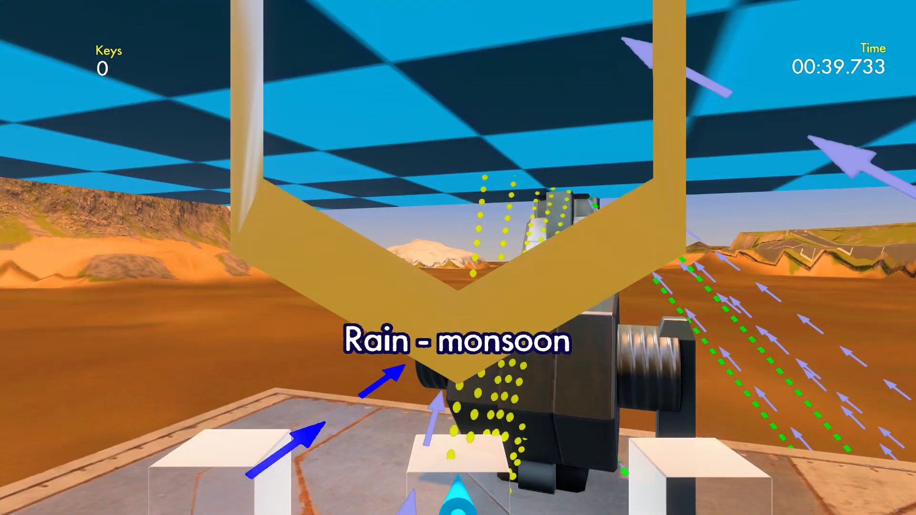
key(Return)
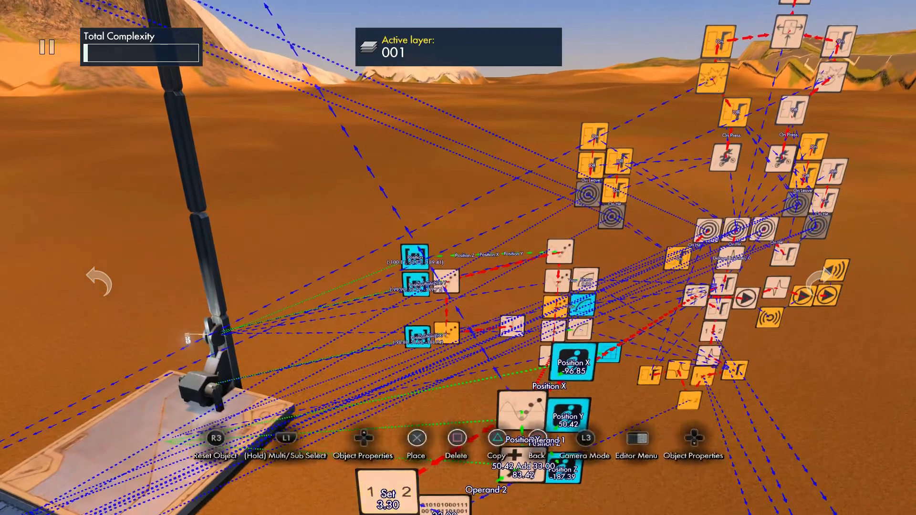
Set the value of the Set value event below the position event to 2.49.
click(349, 491)
key(Down)
key(Left)
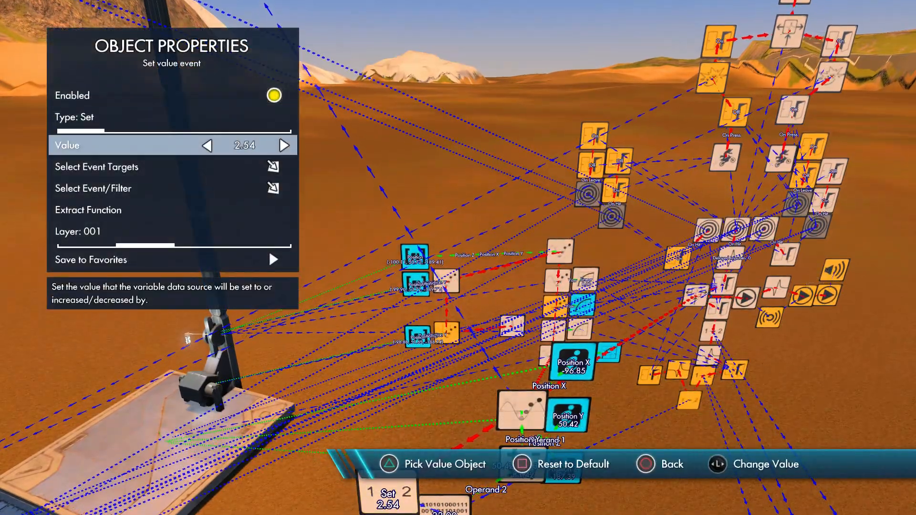
key(Escape)
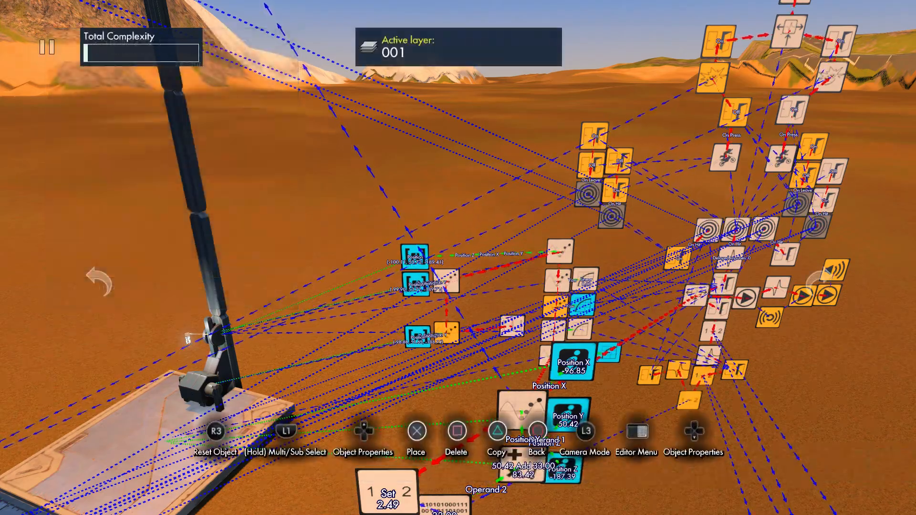
key(Escape)
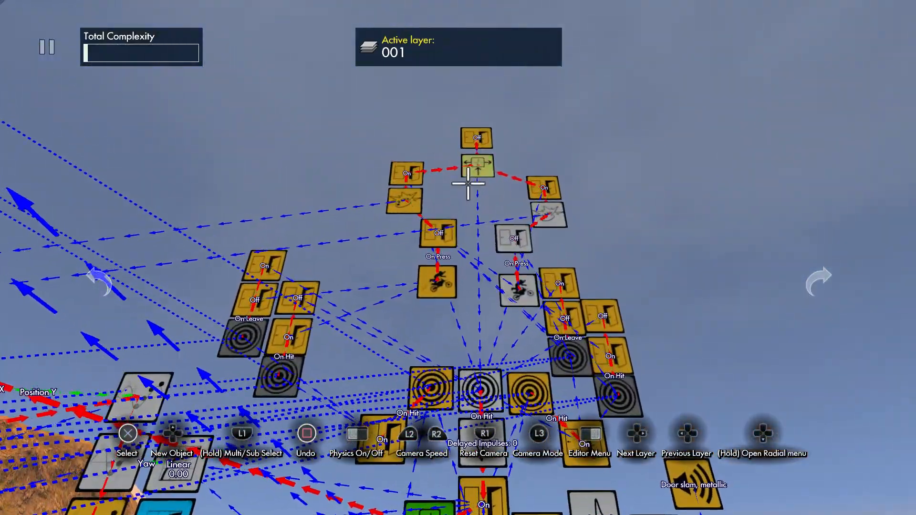
Place a copy of the left Color event beside the lower impulse filter and remove its link to the upper On state event.
click(405, 197)
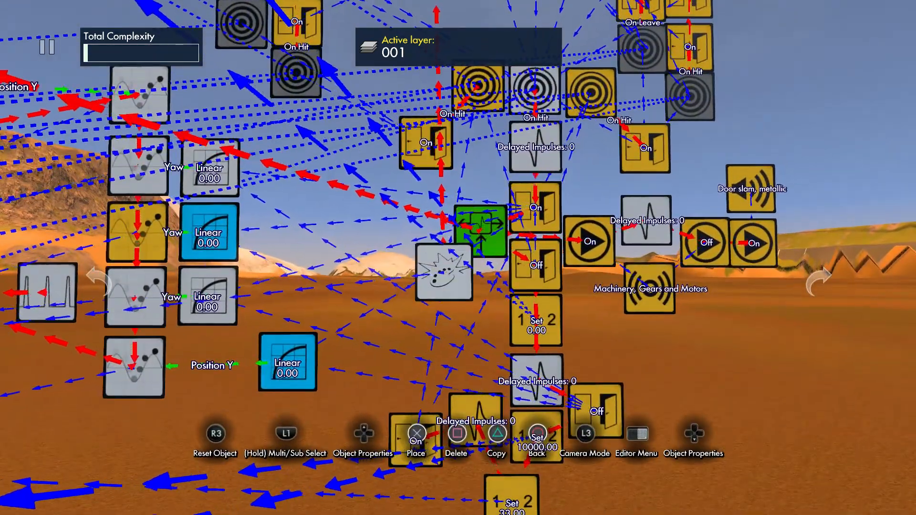
key(Down)
key(Down)
key(Down)
key(Down)
key(Return)
key(Escape)
Open the copied Color event's color settings and its event target selection.
key(Up)
key(Up)
key(Up)
key(Return)
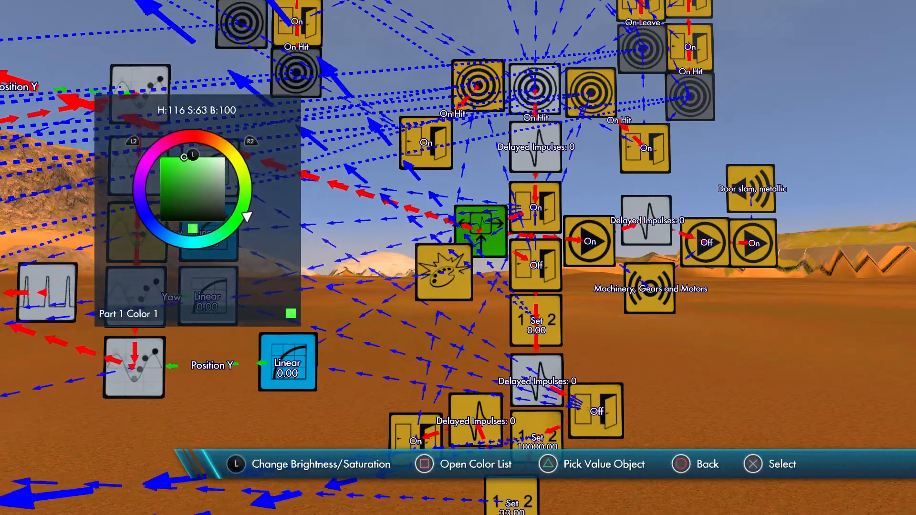
key(Escape)
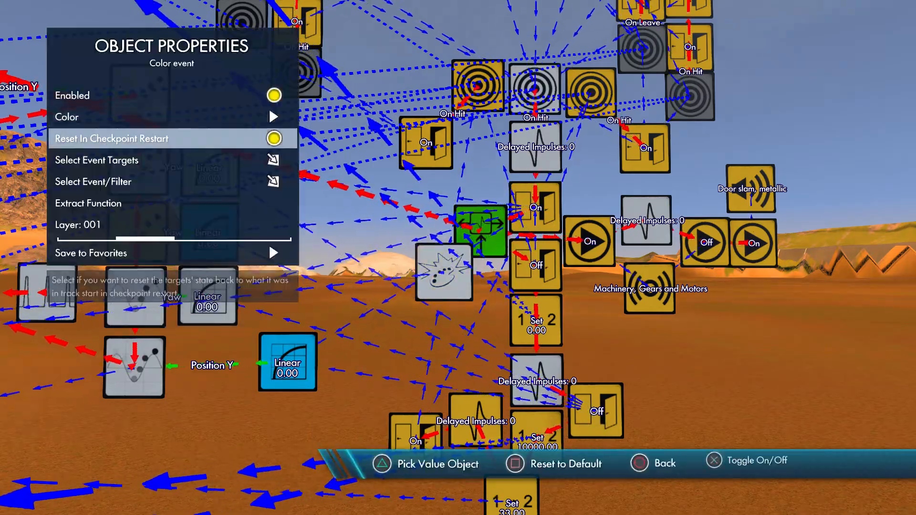
key(Down)
key(Return)
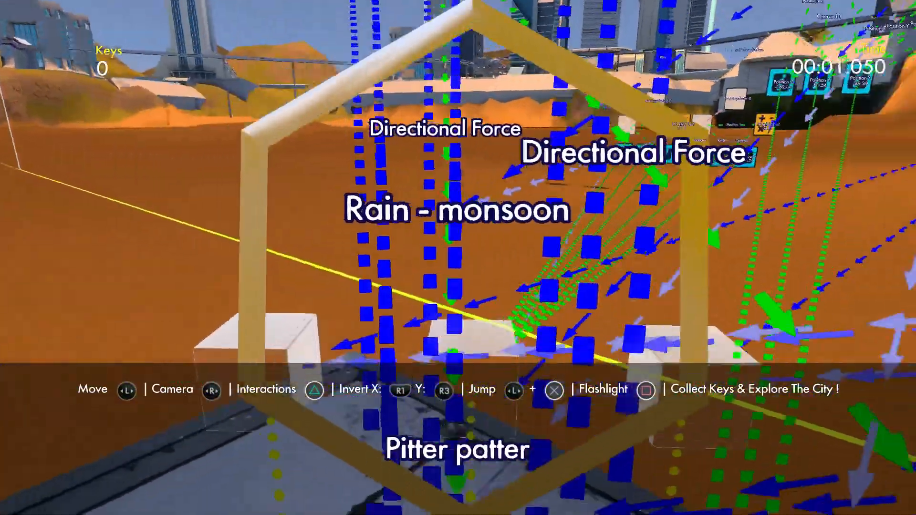
Test the platform and its arm with the editor icons shown, and hide the icons.
key(Escape)
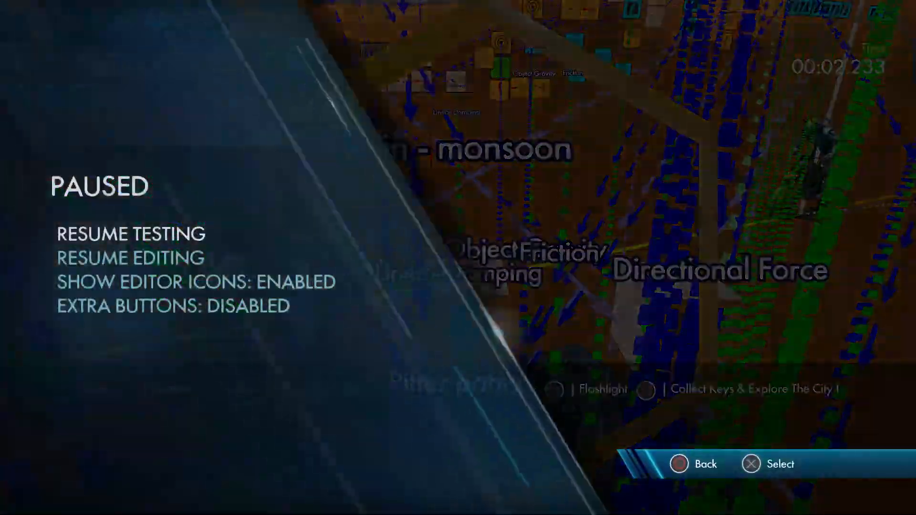
key(Escape)
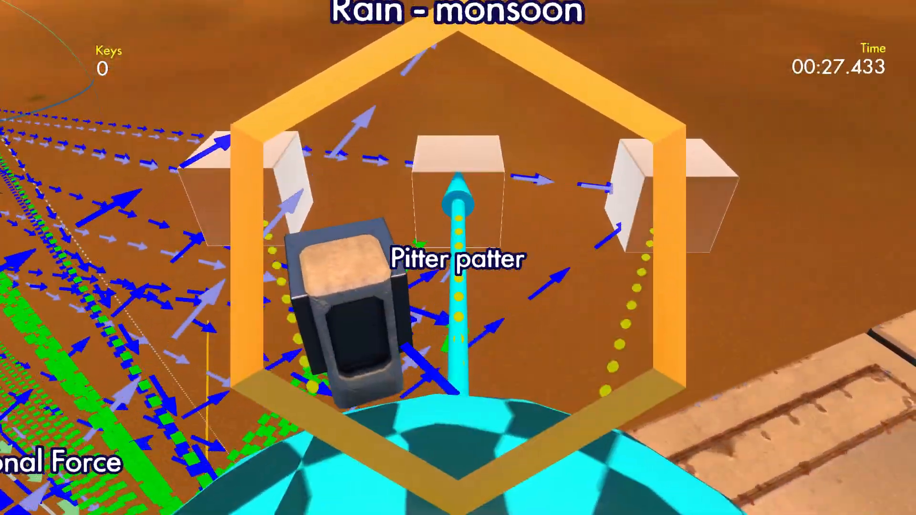
key(Escape)
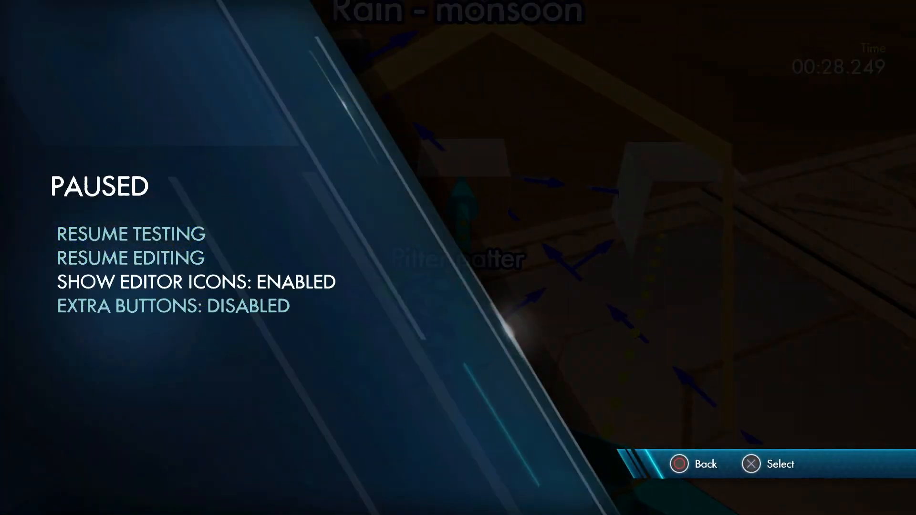
key(Return)
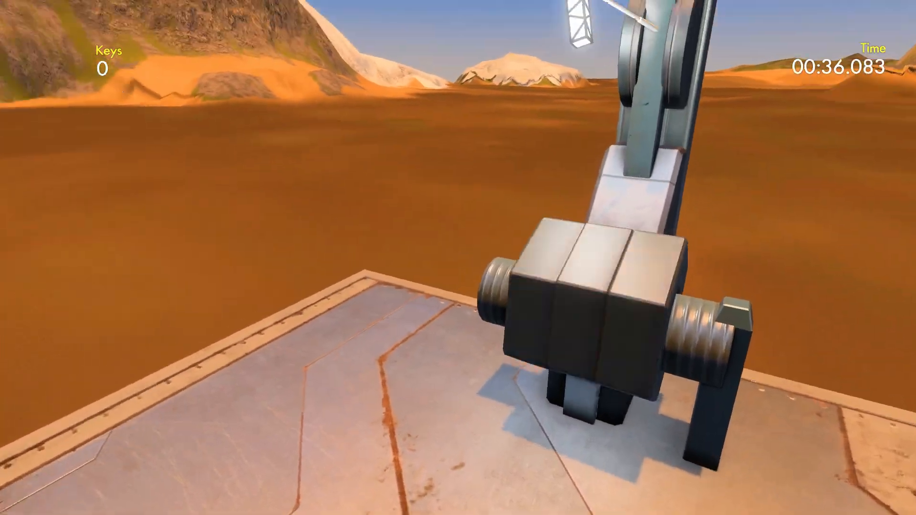
Examine the arm in the test with the editor icons shown and hidden, and resume editing.
key(Escape)
key(Escape)
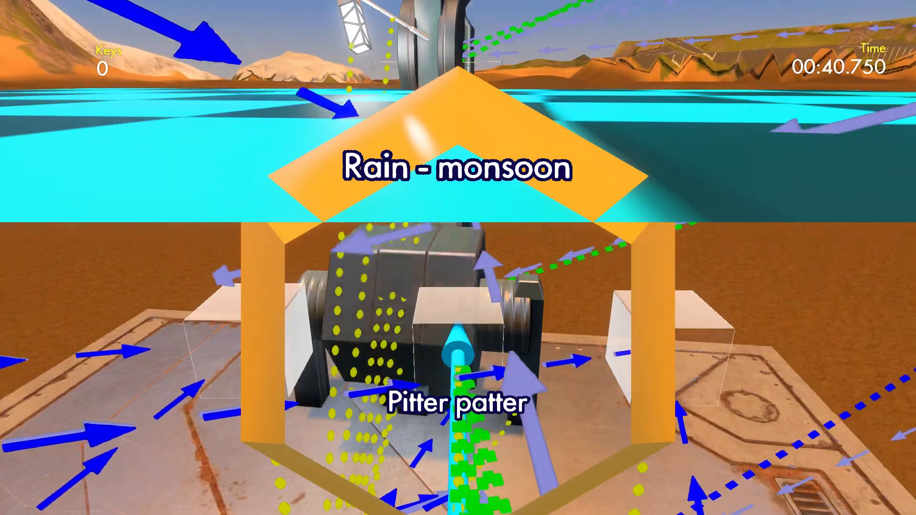
key(Escape)
key(Down)
key(Down)
key(Return)
key(Escape)
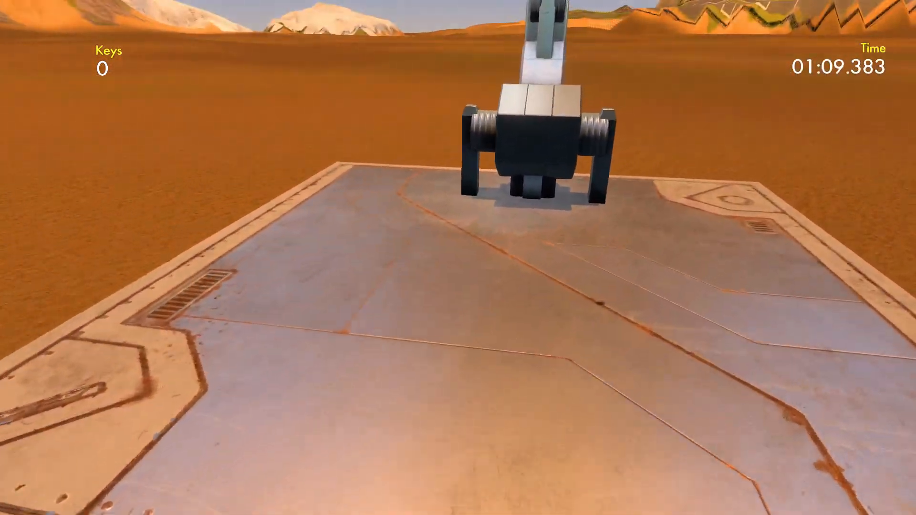
key(Escape)
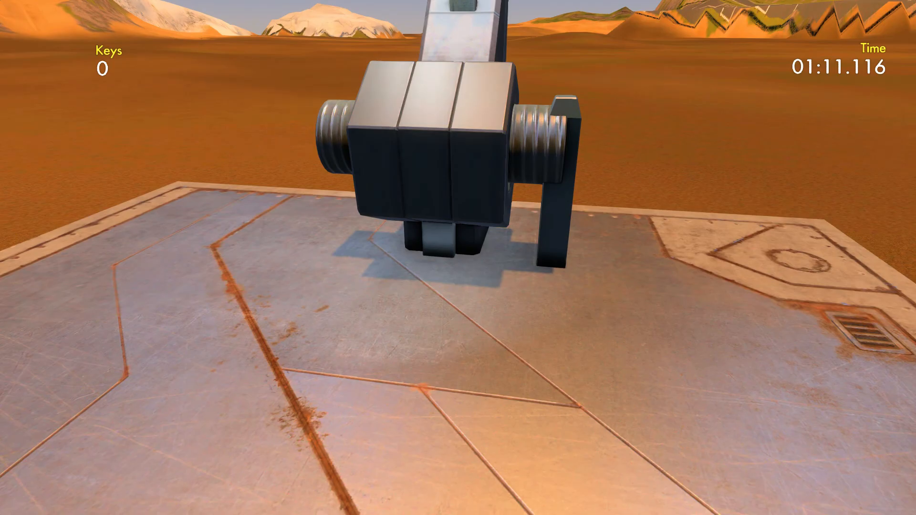
key(Down)
key(Return)
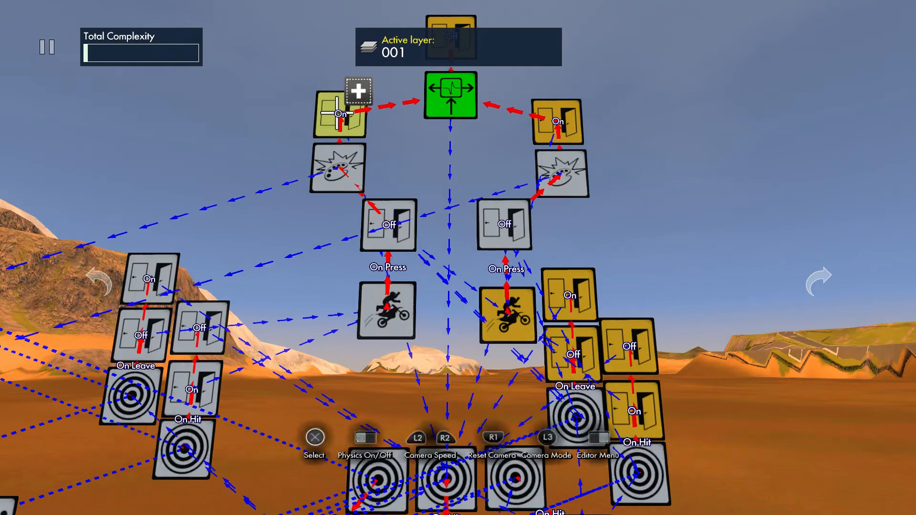
Disable both upper On state events that feed the impulse filter.
click(548, 113)
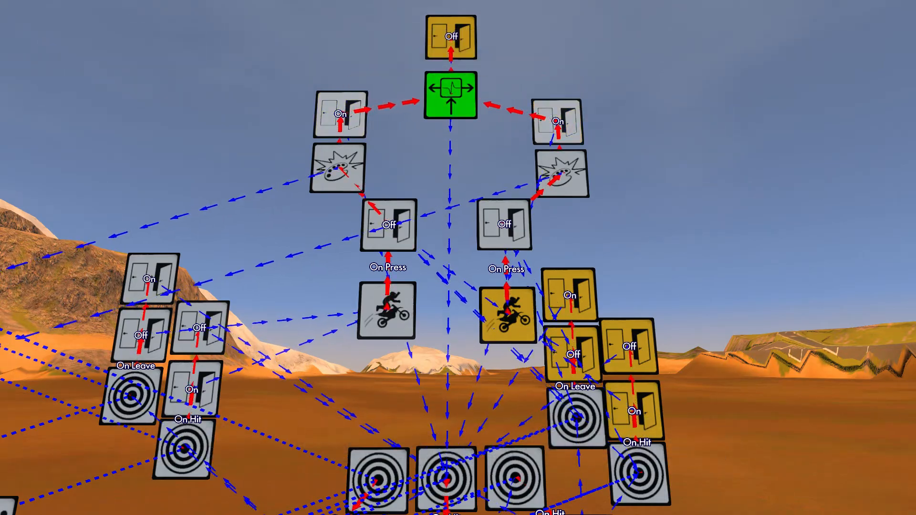
key(Return)
key(Escape)
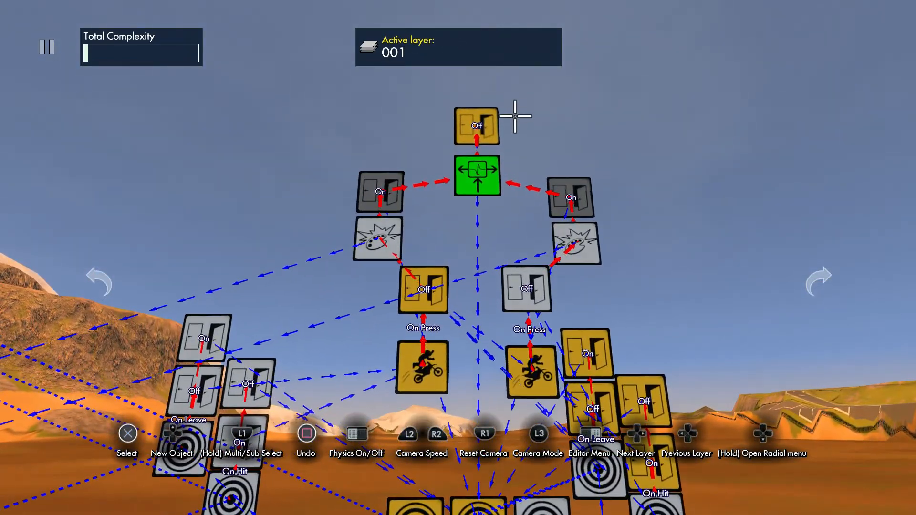
key(Up)
key(Return)
key(Escape)
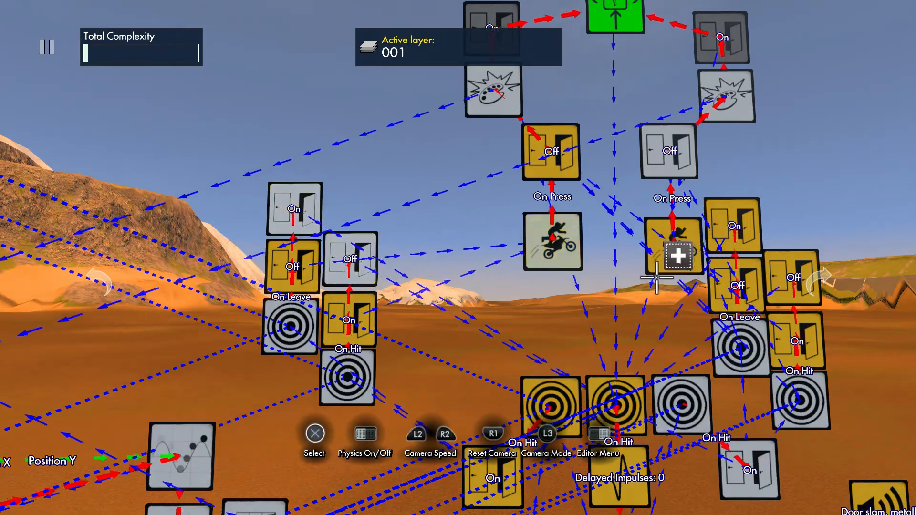
Disable the topmost On and Off state events in both side groups of On Leave and On Hit triggers.
click(736, 223)
click(787, 268)
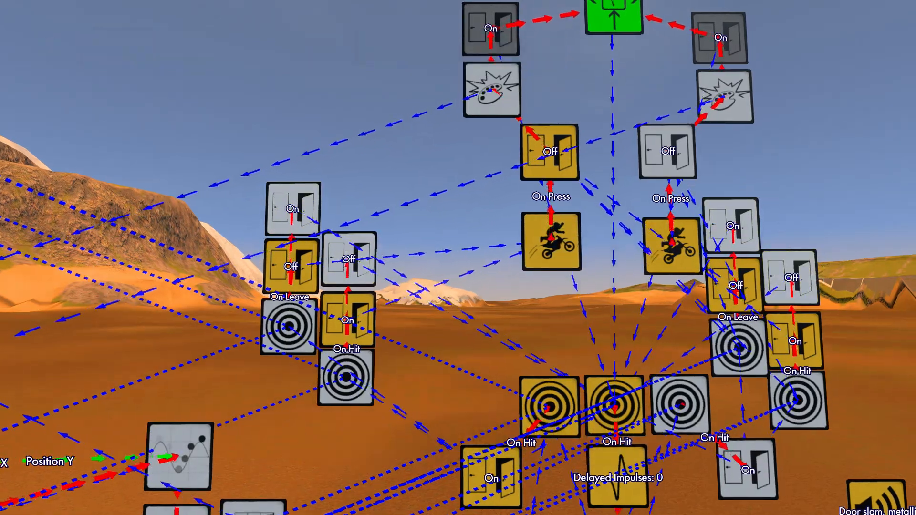
key(Return)
key(Escape)
key(Escape)
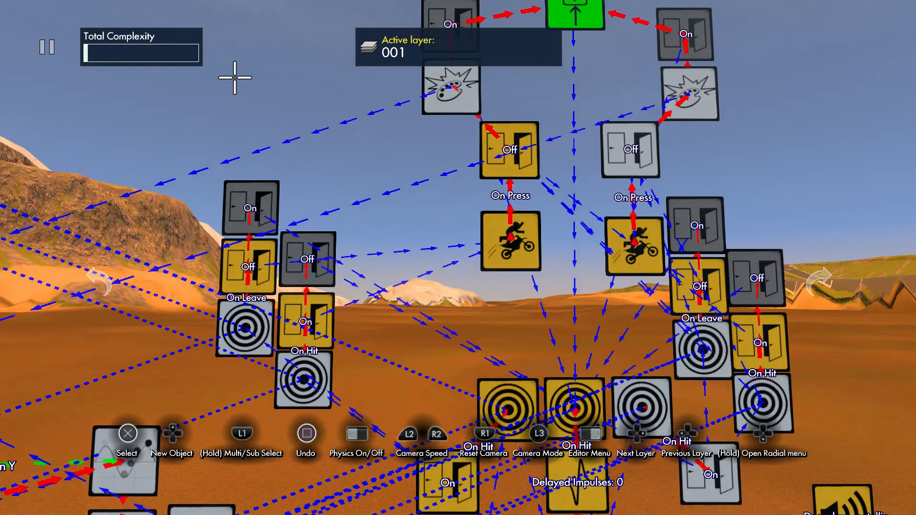
scroll(234, 77, down, 2)
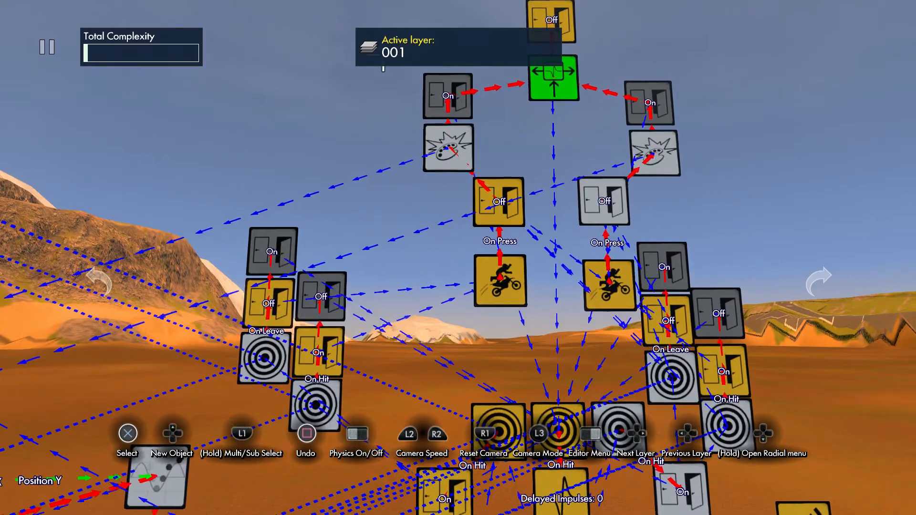
Enable both upper On state events that feed the impulse filter.
click(649, 100)
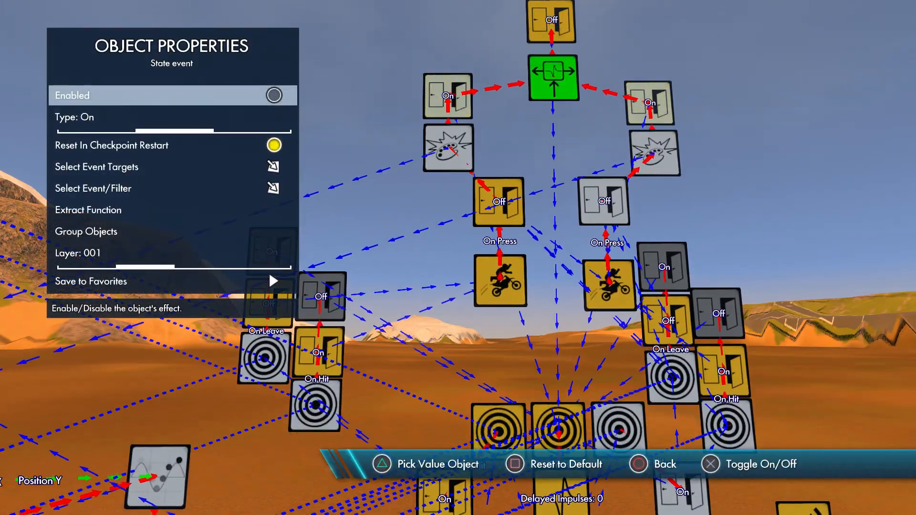
key(Return)
key(Escape)
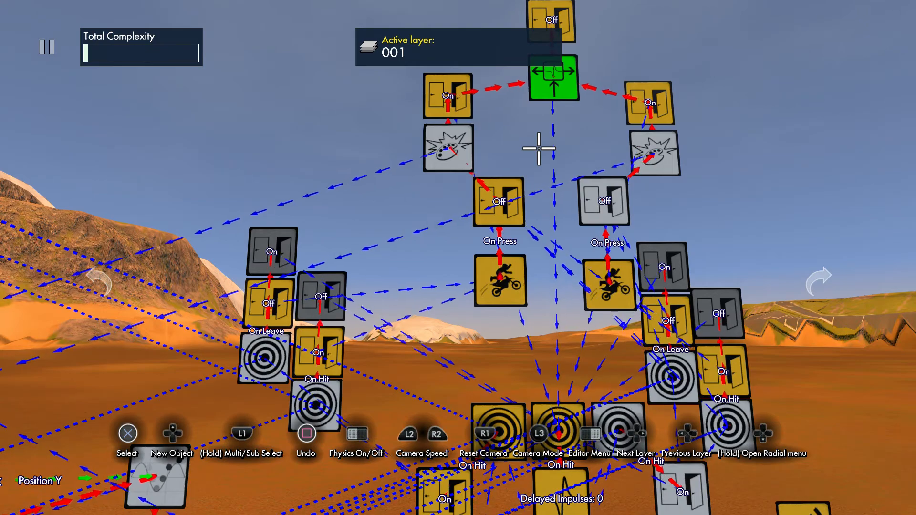
Examine the event targets of the Off state event in the left On Press branch.
click(535, 203)
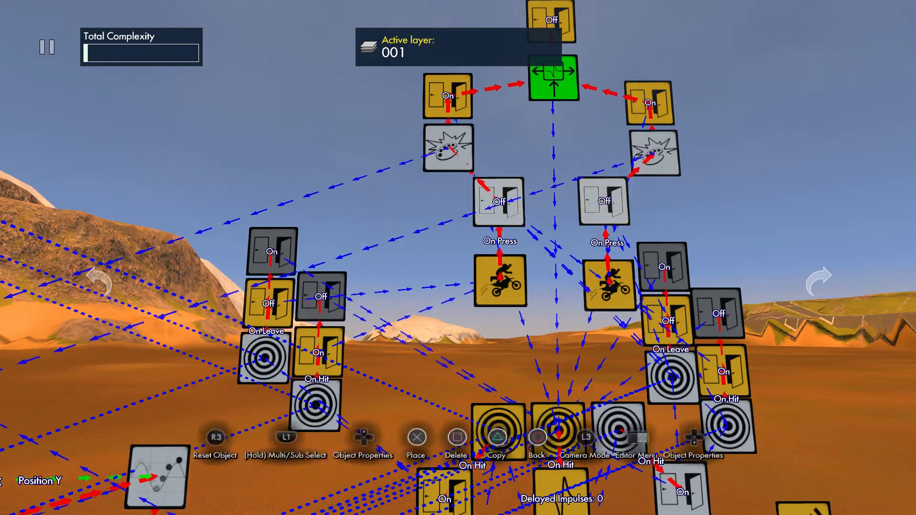
key(Up)
key(Down)
key(Down)
key(Down)
key(Return)
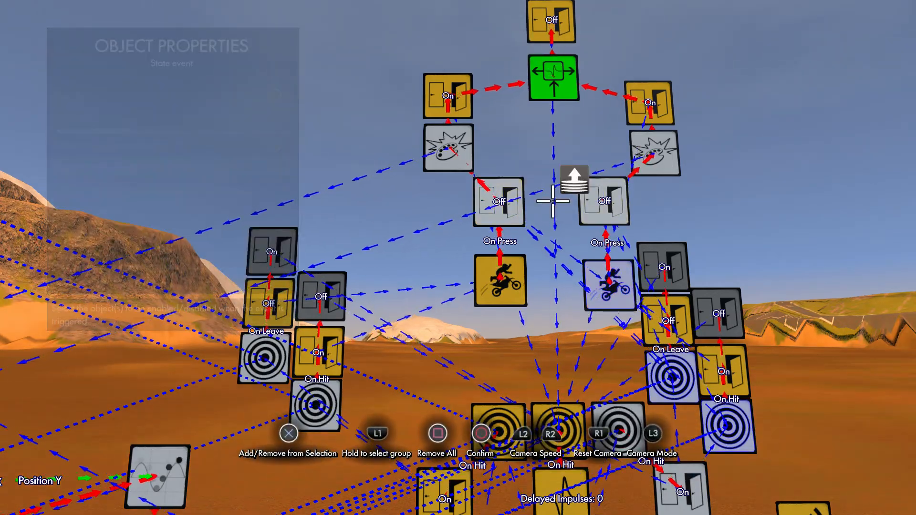
key(Return)
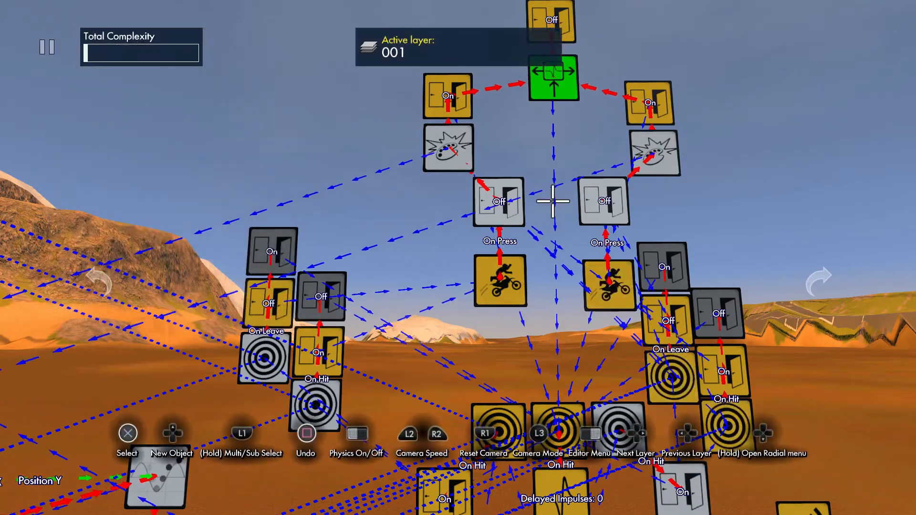
Replace the event targets of the left On Press branch's Off state event with the left rider input icon.
click(518, 185)
key(Up)
key(Down)
key(Down)
key(Down)
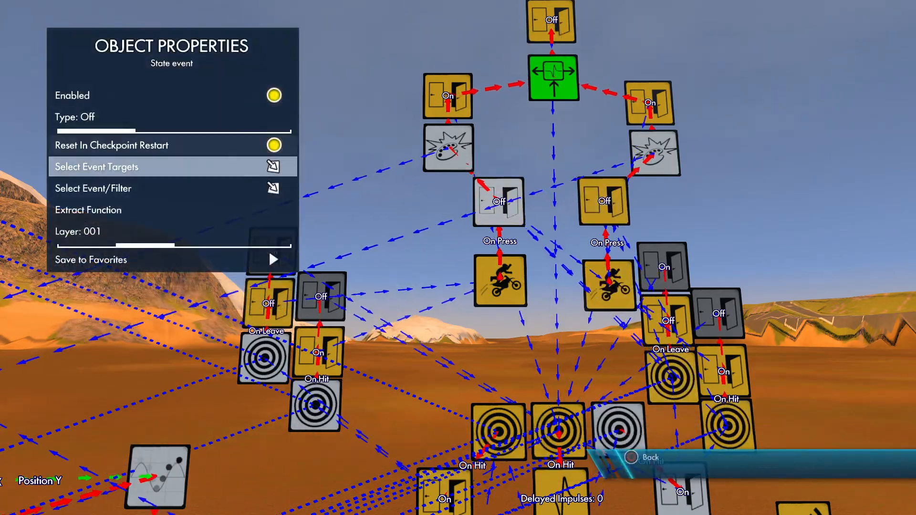
key(Return)
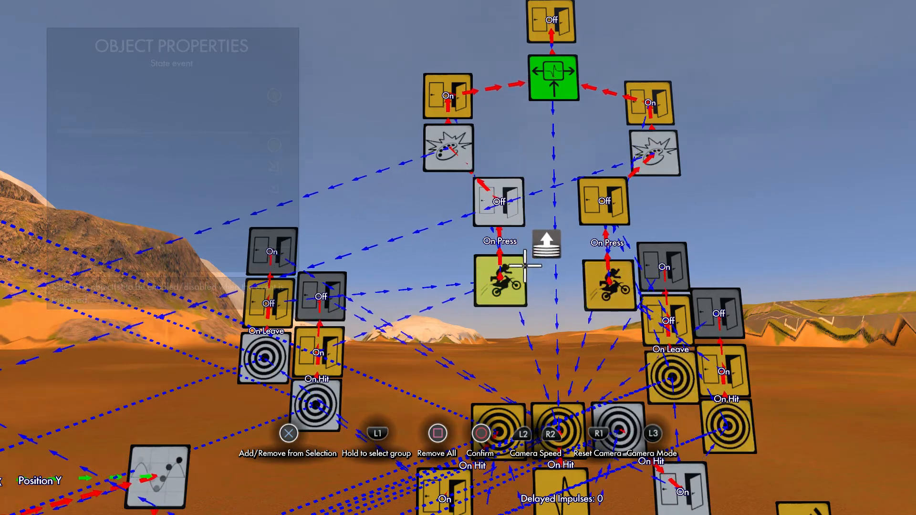
key(Return)
key(Escape)
Check the event targets of the Off state event in the right On Press branch.
click(595, 201)
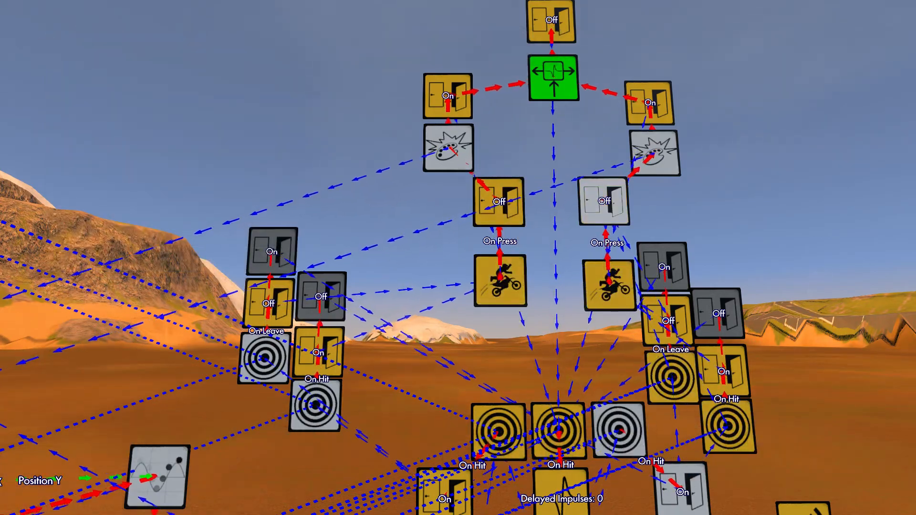
key(Down)
key(Down)
key(Down)
key(Return)
key(Return)
key(Escape)
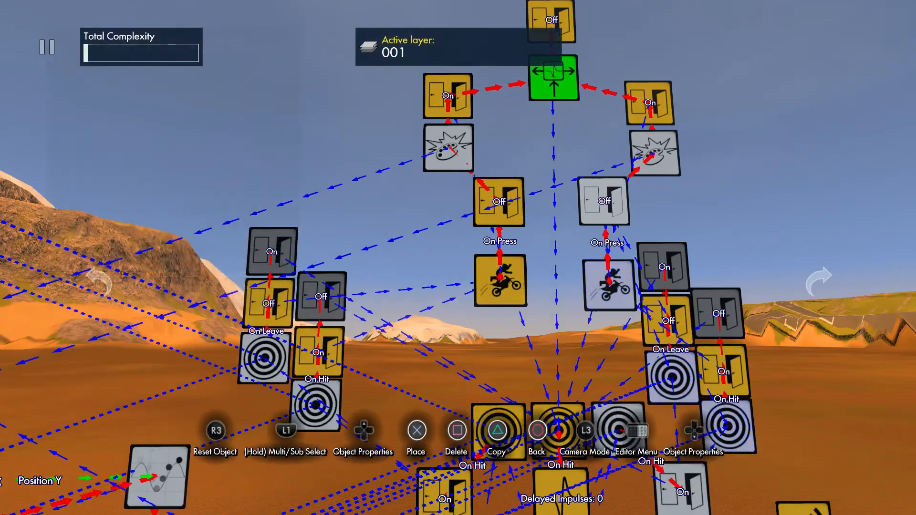
Add the left group's On Leave and On Hit triggers to the left On Press branch's Off state event targets.
click(510, 189)
key(Up)
key(Down)
key(Down)
key(Down)
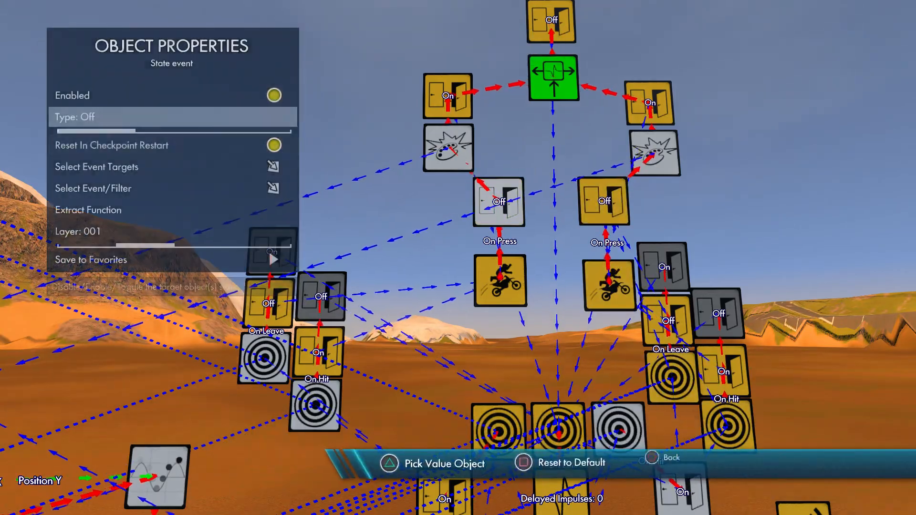
key(Return)
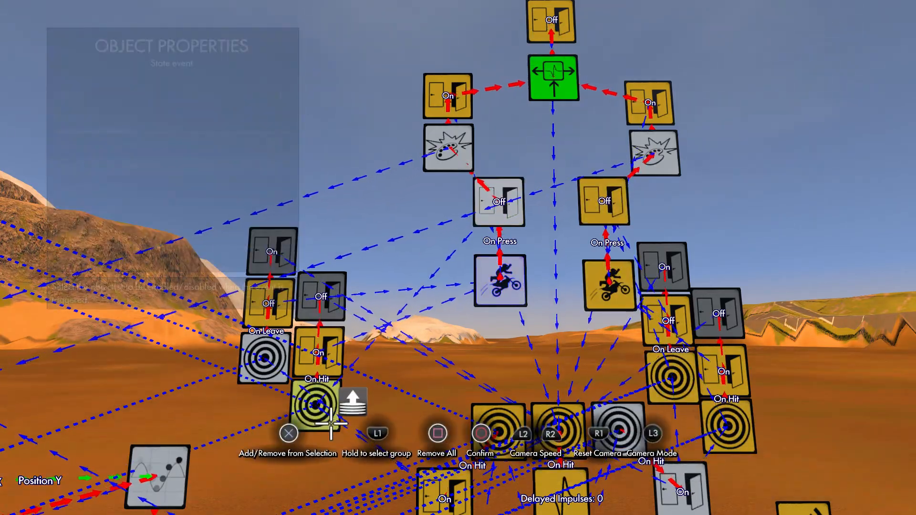
key(Return)
key(Escape)
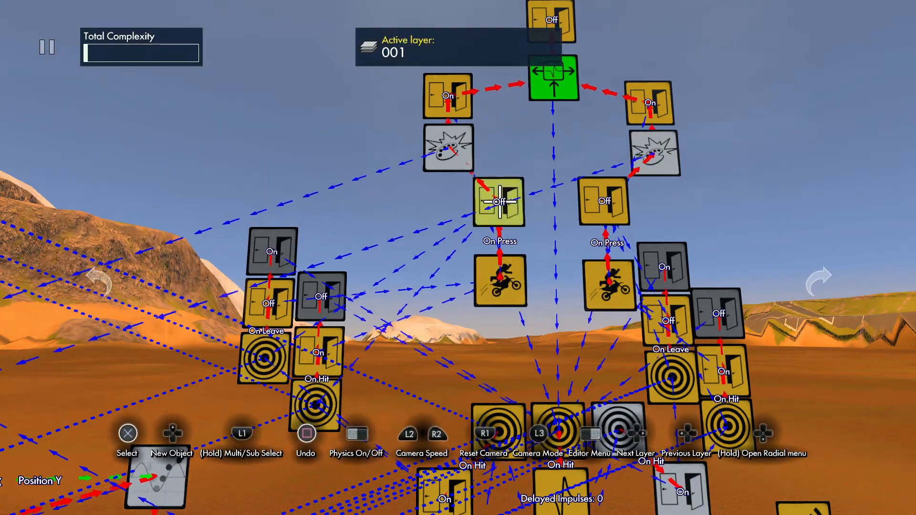
Test the track by moving around the platform and its arm, and return to the editor.
key(Tab)
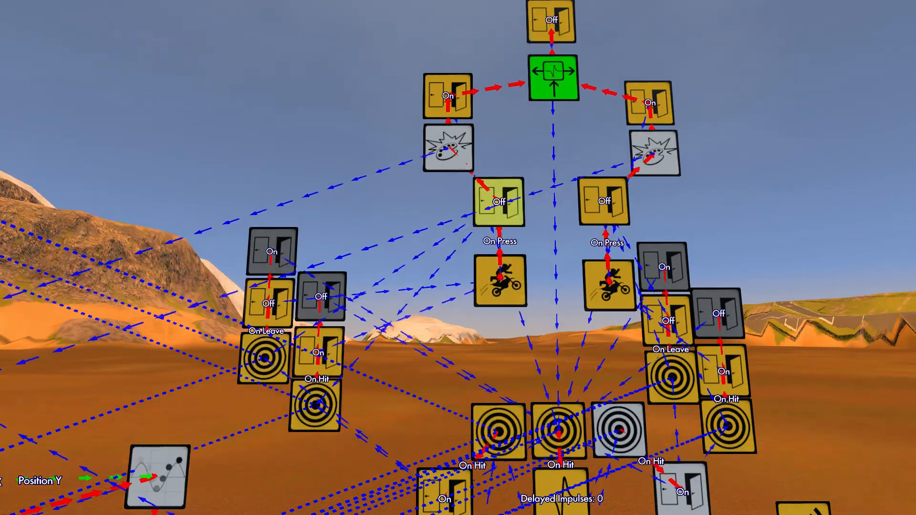
key(Return)
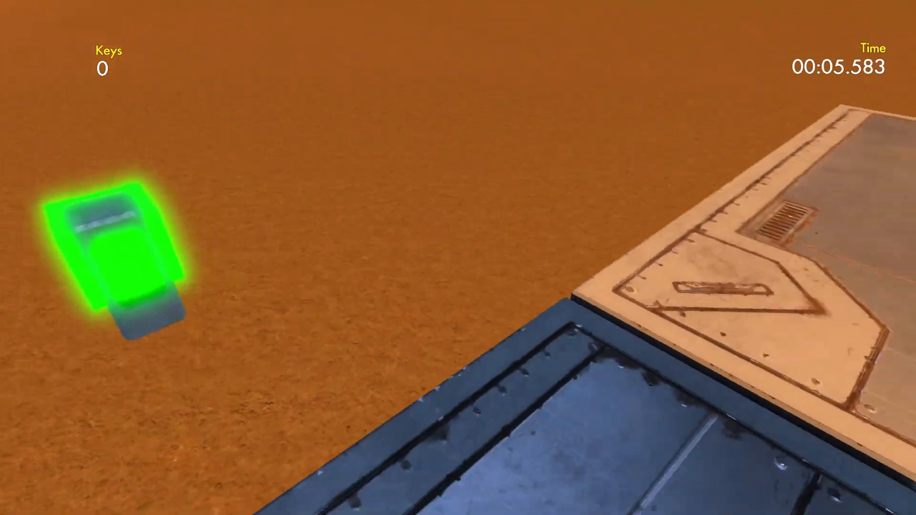
key(w)
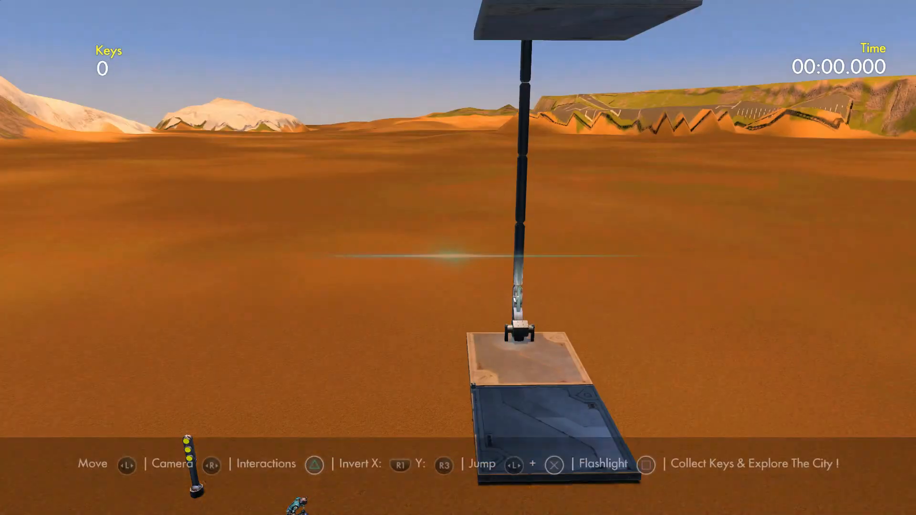
key(Escape)
key(Down)
key(Return)
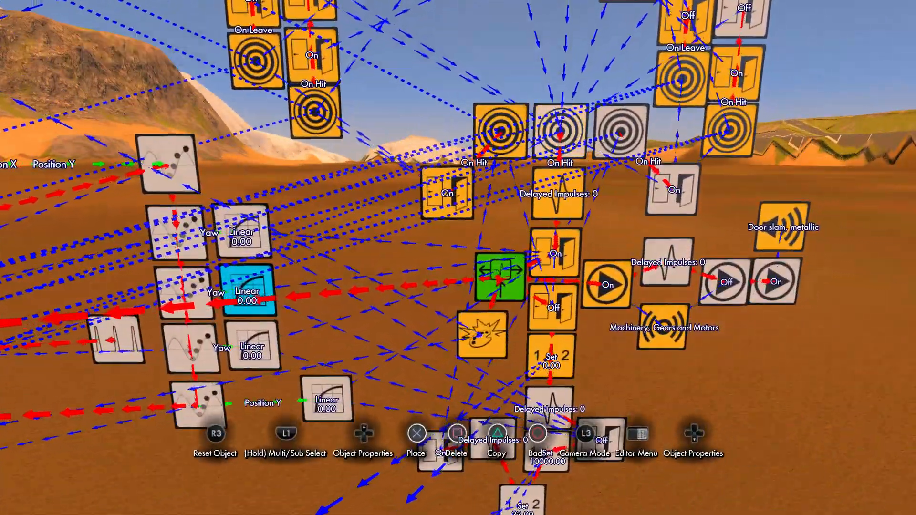
Disable the middle On Hit trigger above the delayed impulse and test the platform again.
key(Up)
key(Escape)
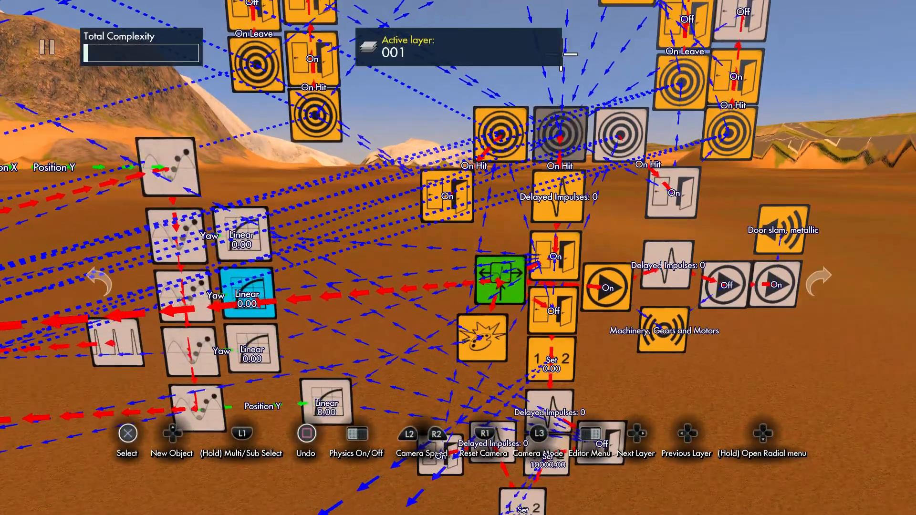
key(Return)
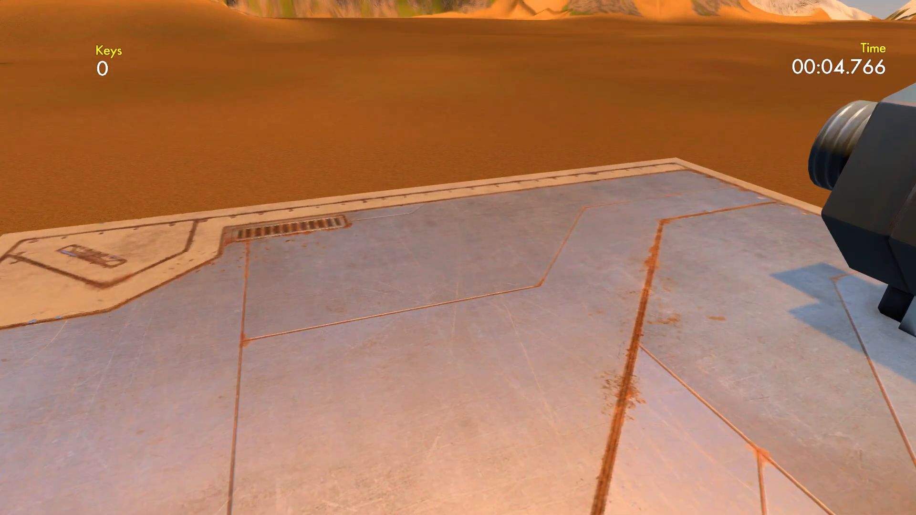
key(Down)
key(Return)
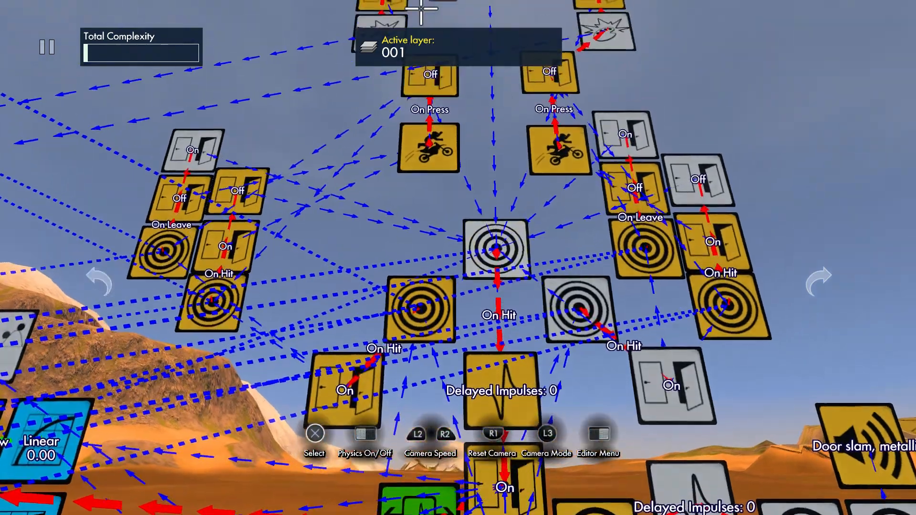
Try to place the middle On Hit trigger slightly closer to the delayed impulse below it.
click(494, 250)
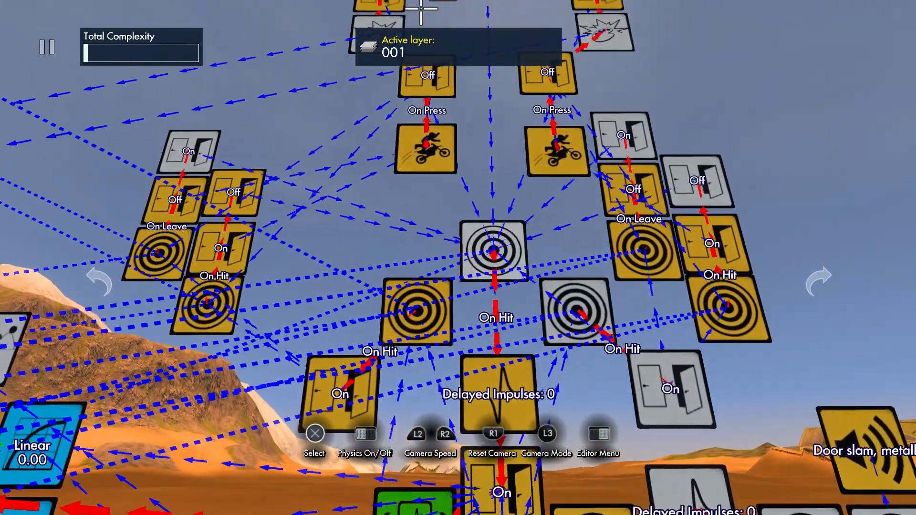
click(494, 266)
click(494, 266)
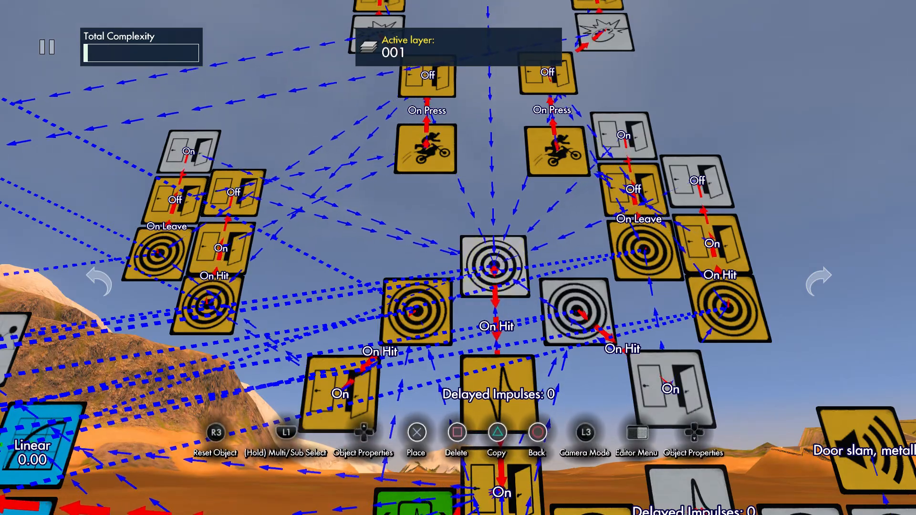
click(494, 250)
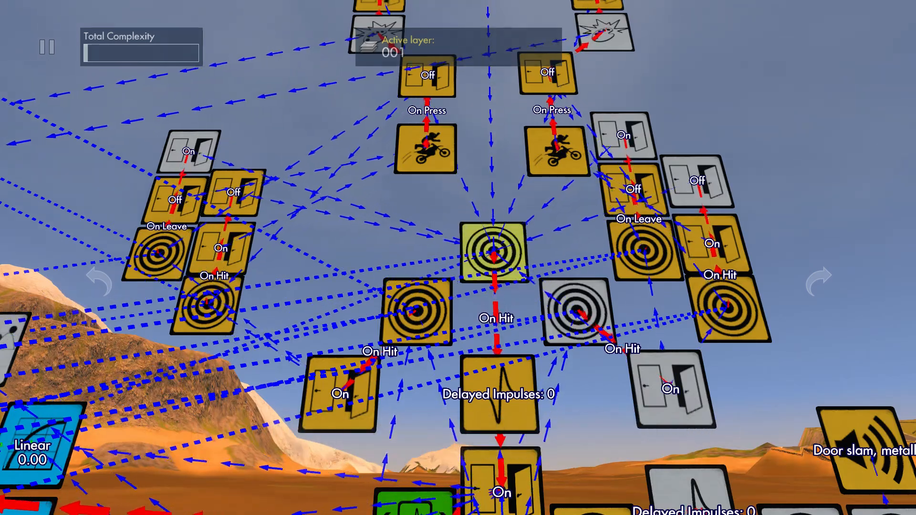
key(Escape)
key(Escape)
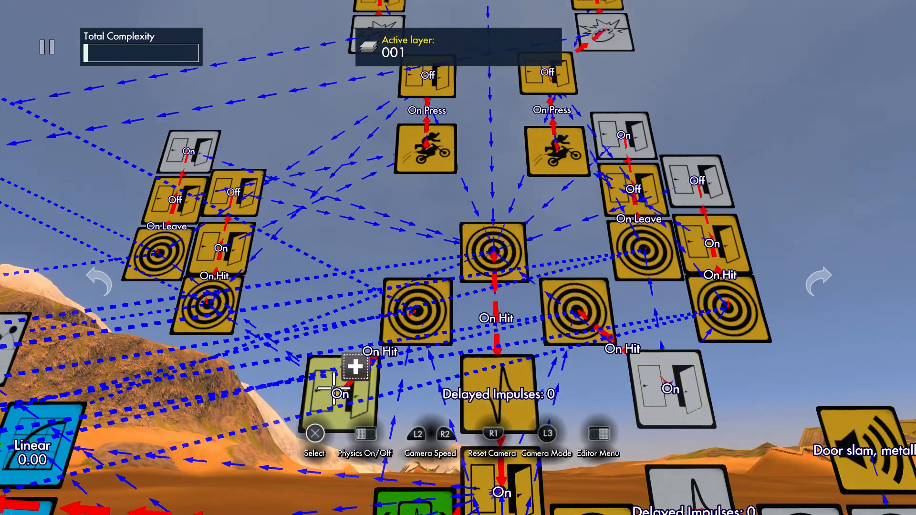
Examine the event targets of the two lower On state events beside the middle delayed impulse.
key(Escape)
key(Down)
key(Down)
key(Down)
key(Return)
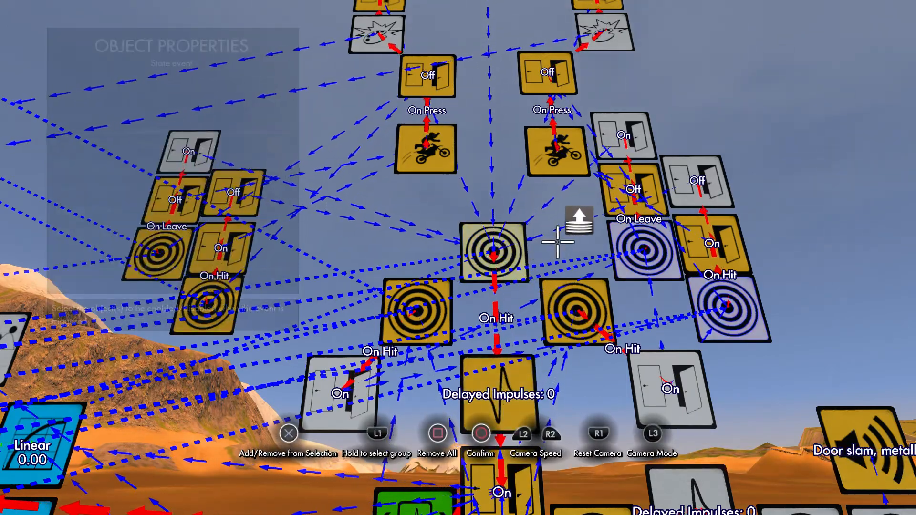
key(Escape)
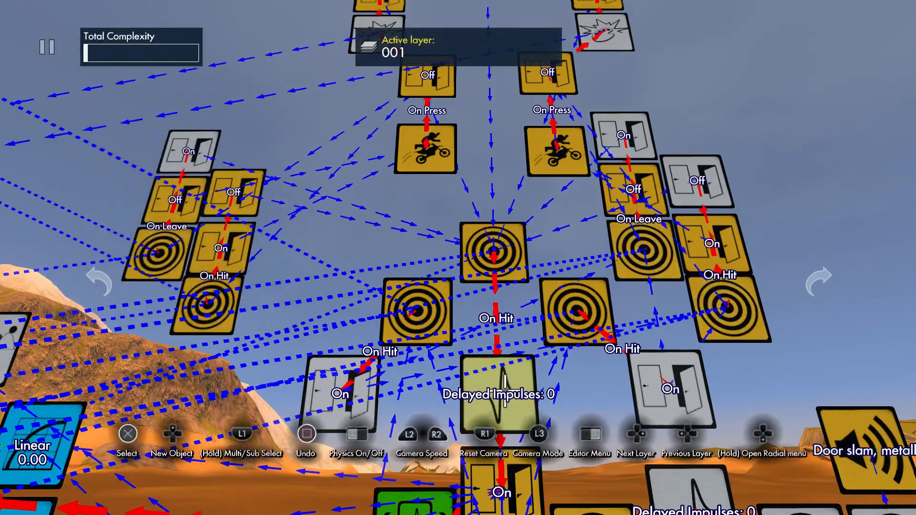
Review the event targets of only the lower left On state event linked to its On Hit trigger.
click(354, 395)
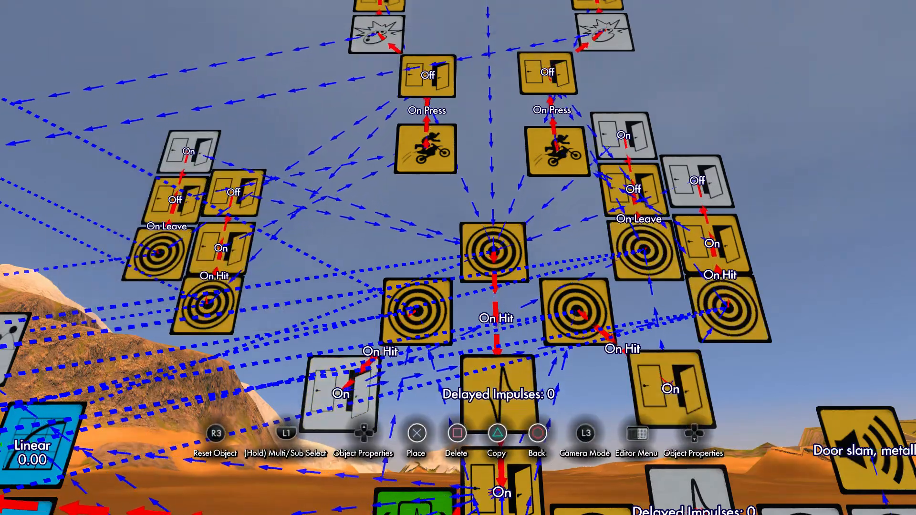
key(Tab)
key(Down)
key(Down)
key(Down)
key(Return)
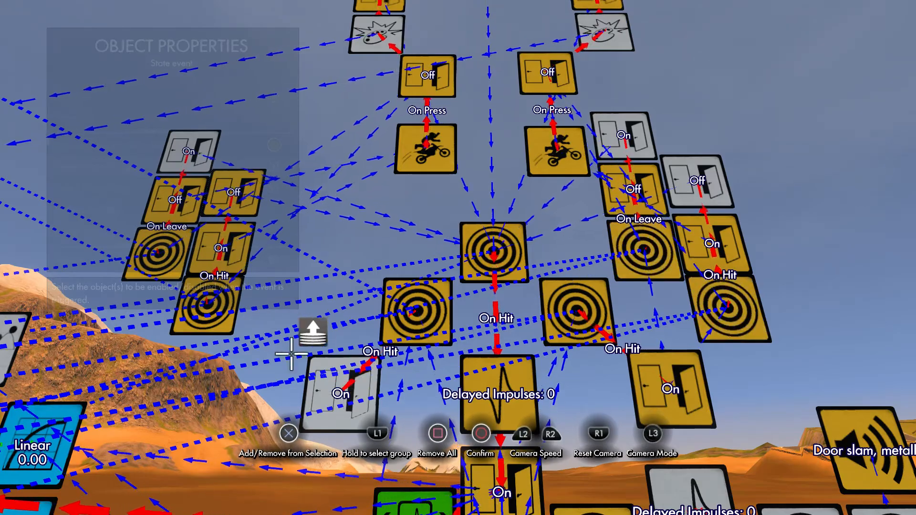
key(Escape)
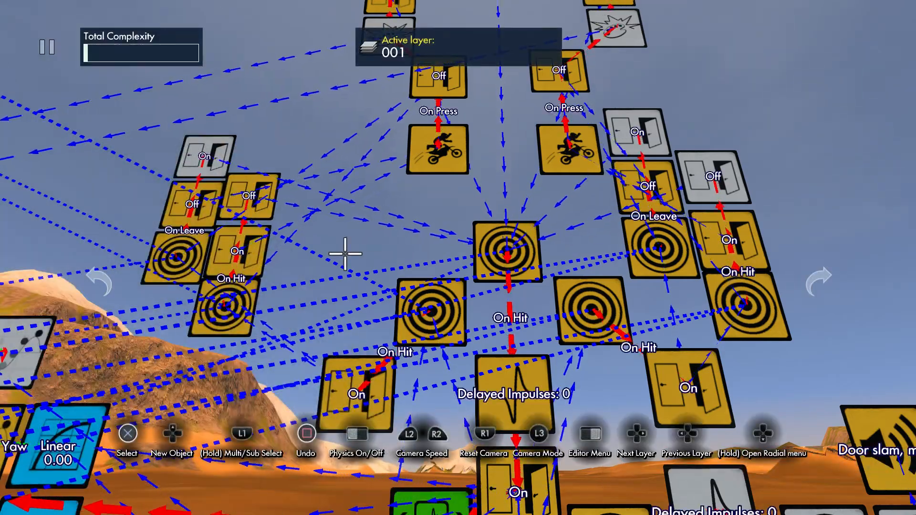
Test the track again at the base of the platform's arm and resume editing.
key(Escape)
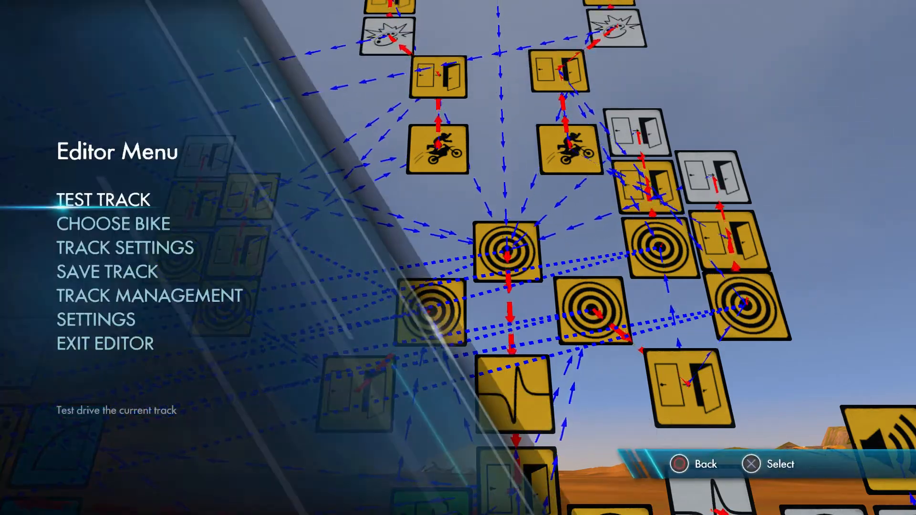
key(Return)
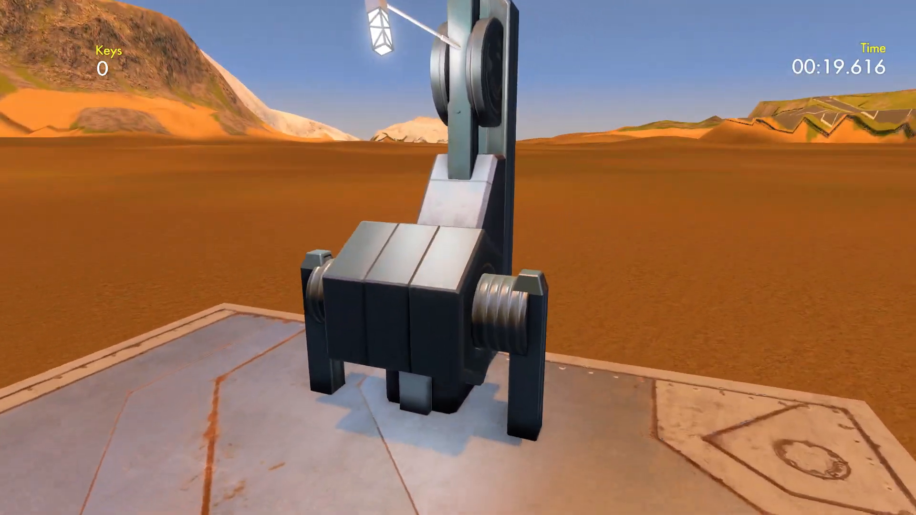
key(Escape)
key(Return)
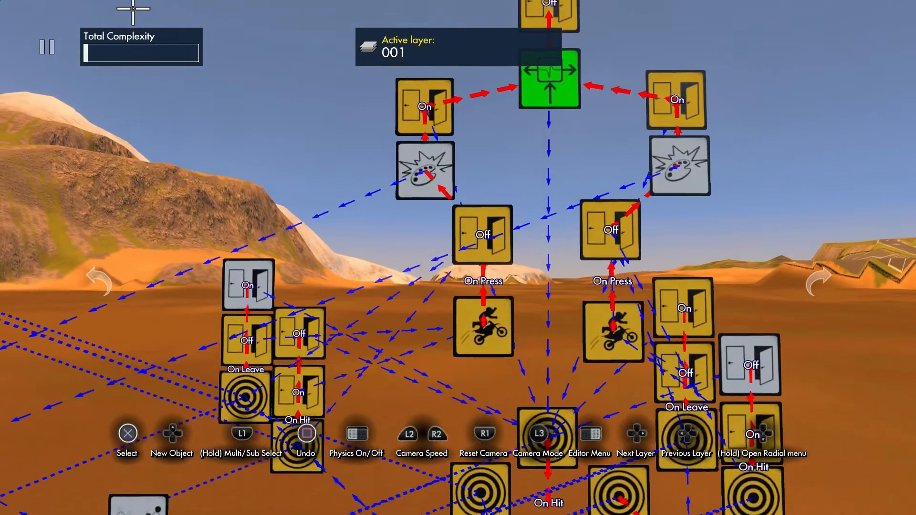
Check the properties of both upper On state events that feed the impulse filter.
click(374, 102)
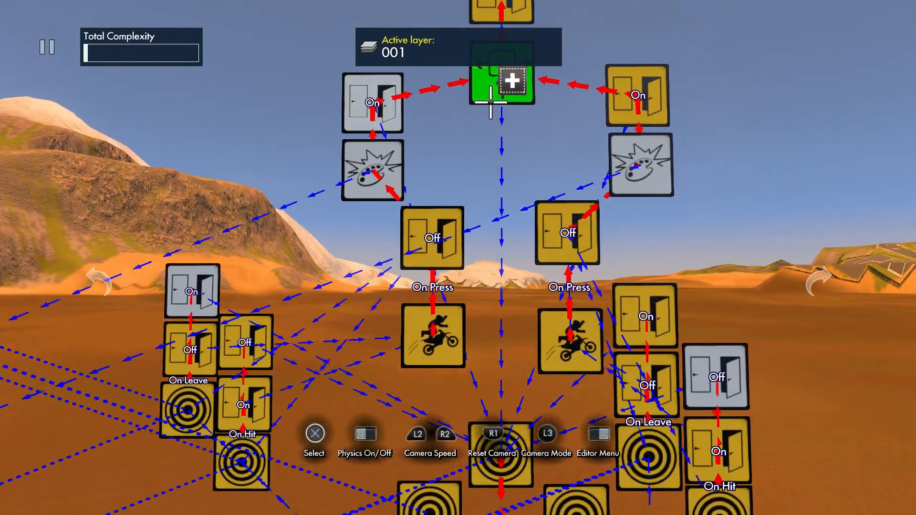
click(630, 104)
key(Return)
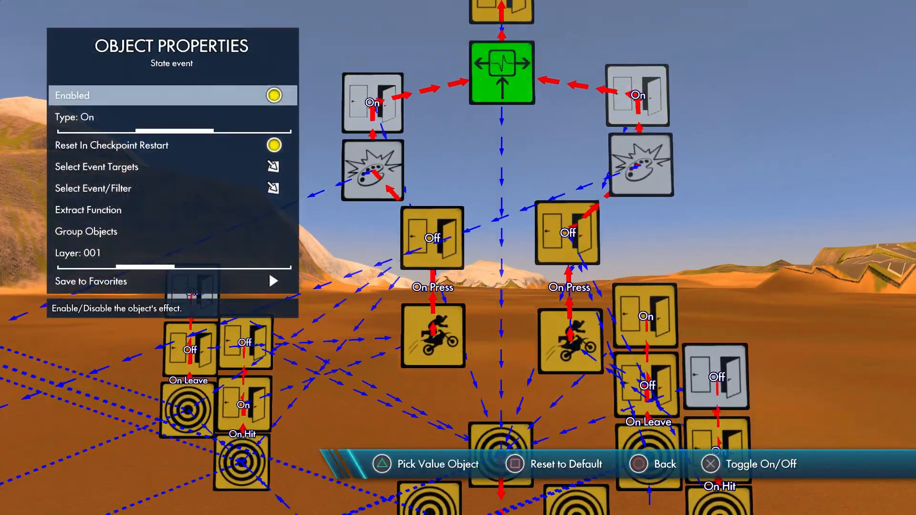
key(Escape)
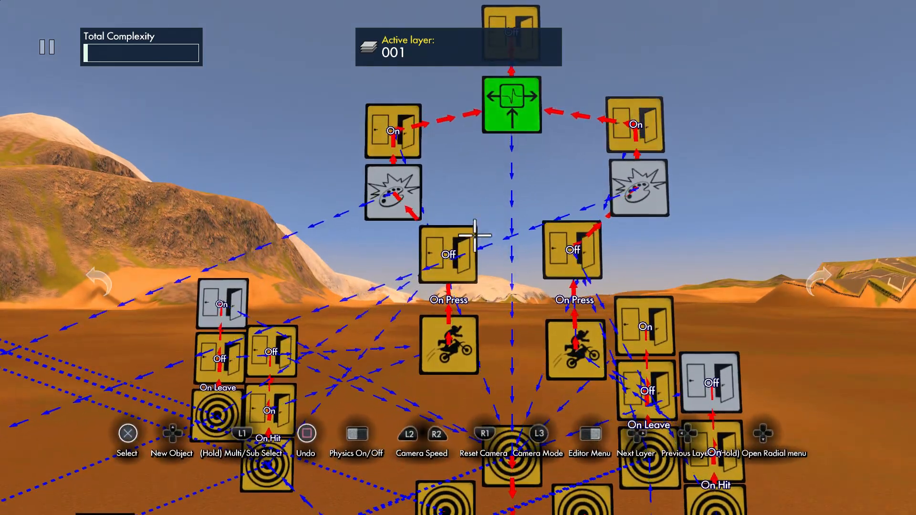
Review the event targets of the left Off state event above its On Press input.
shift+click(448, 255)
click(583, 253)
key(Down)
key(Down)
key(Down)
key(Return)
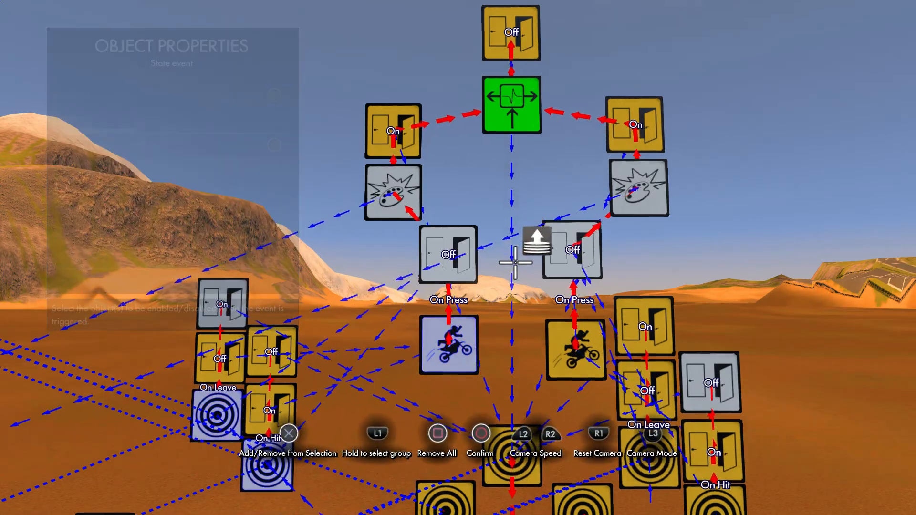
key(Return)
key(Escape)
Check the properties of the right Off state event and recheck those of the left one above the On Press inputs.
click(552, 252)
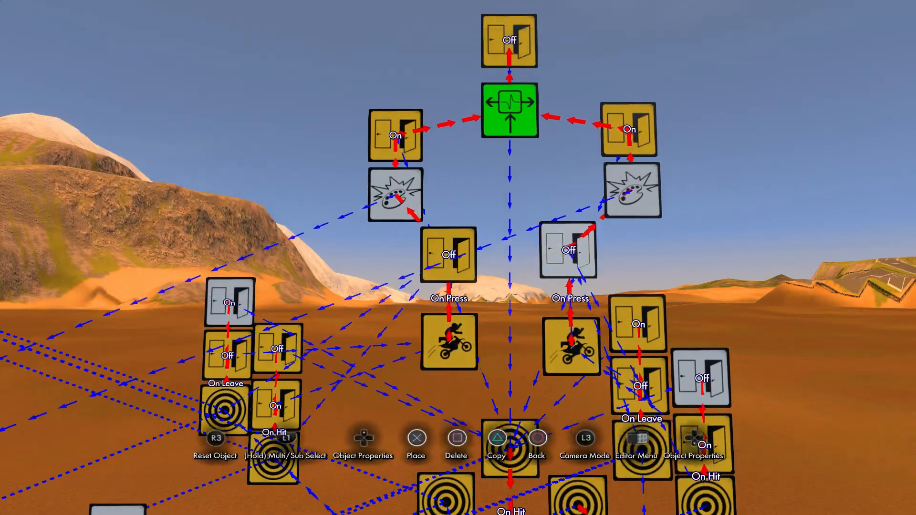
key(Return)
key(Return)
key(Escape)
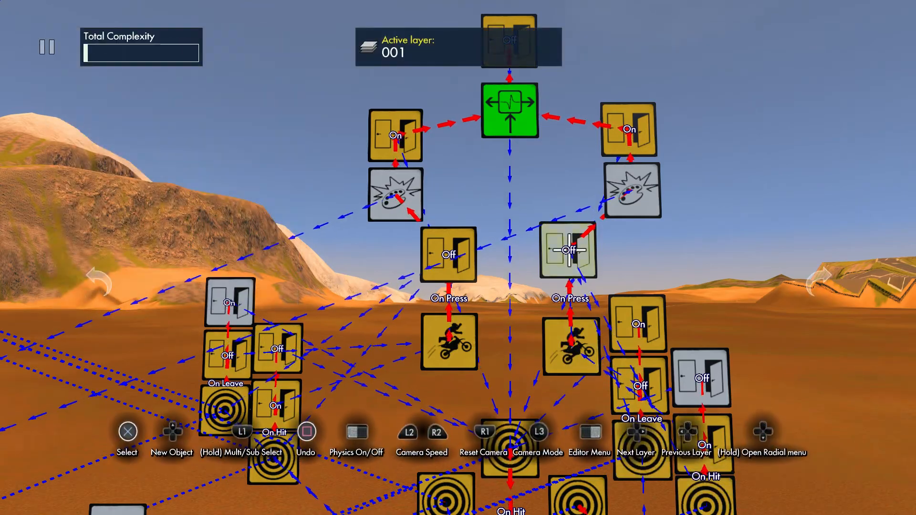
click(448, 254)
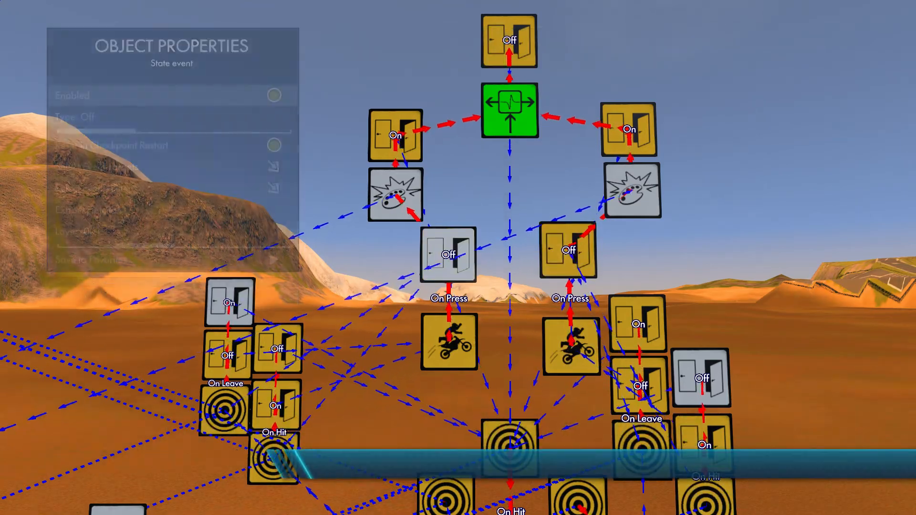
key(Return)
key(Return)
key(Escape)
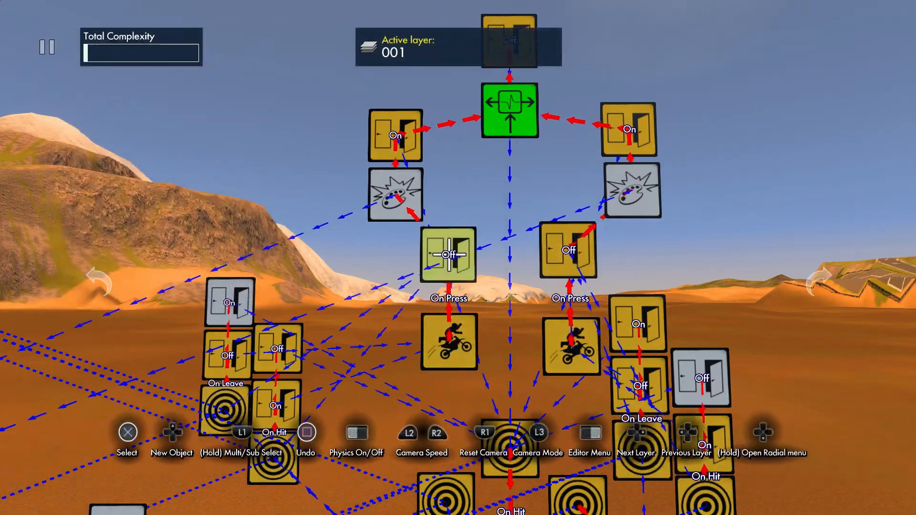
Delete the topmost Off state event and the green impulse filter between the two upper On state events.
click(479, 105)
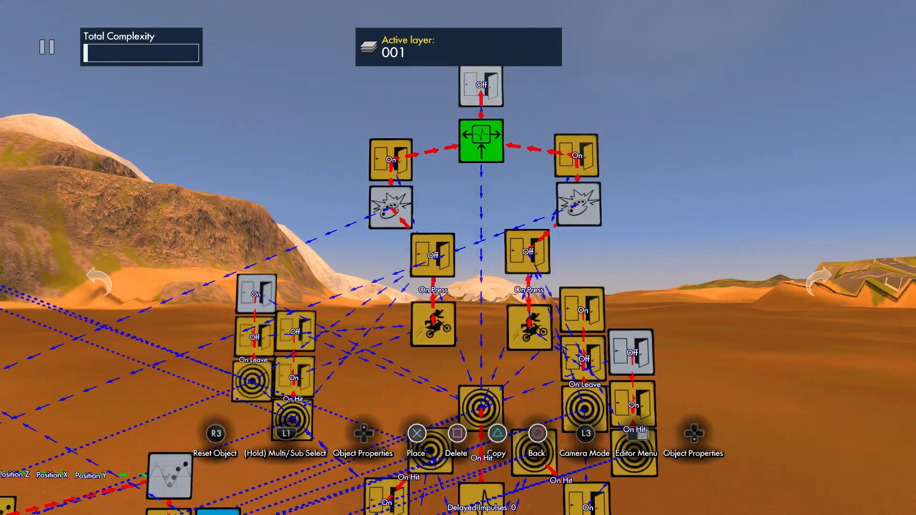
key(Delete)
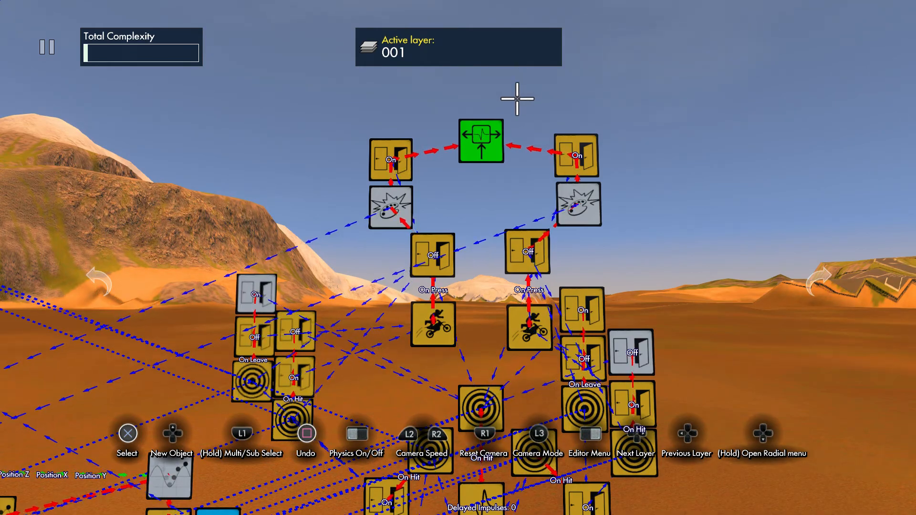
key(Escape)
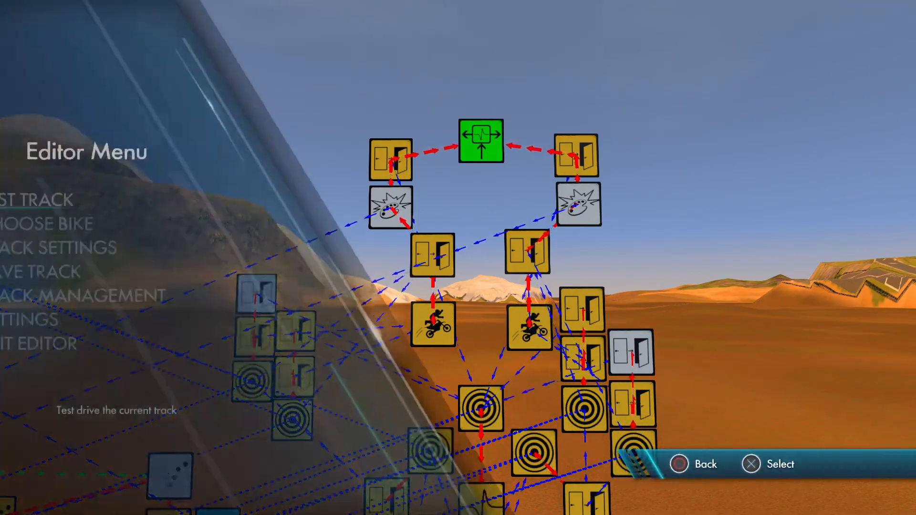
key(Escape)
click(491, 136)
Test the track on the platform near the arm's base without the filter and resume editing.
key(Escape)
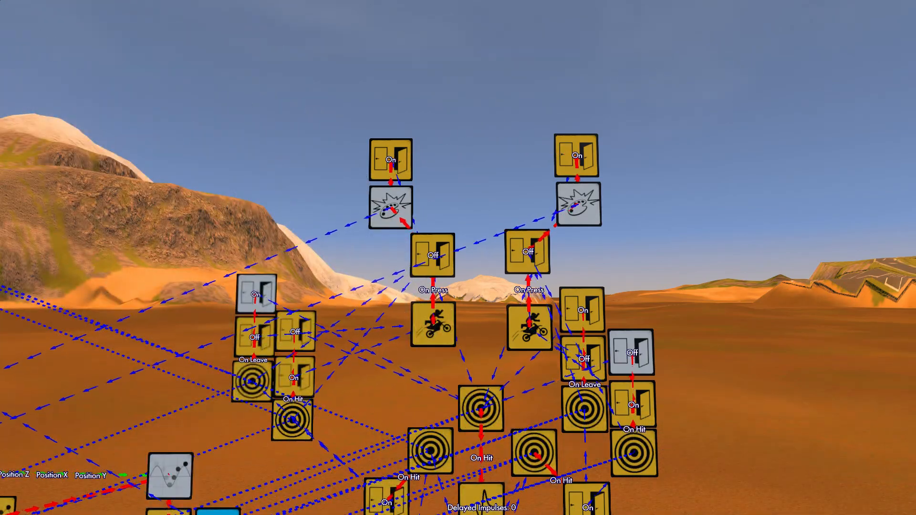
key(Return)
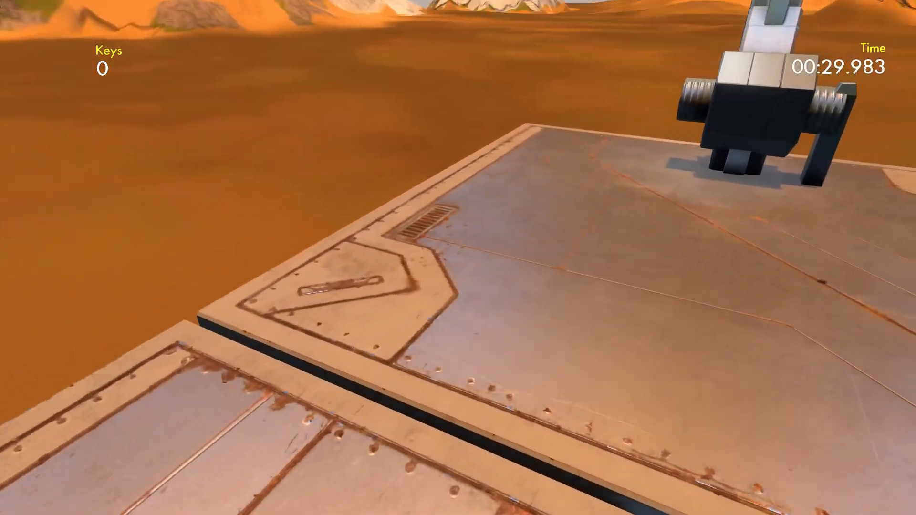
key(Escape)
key(Return)
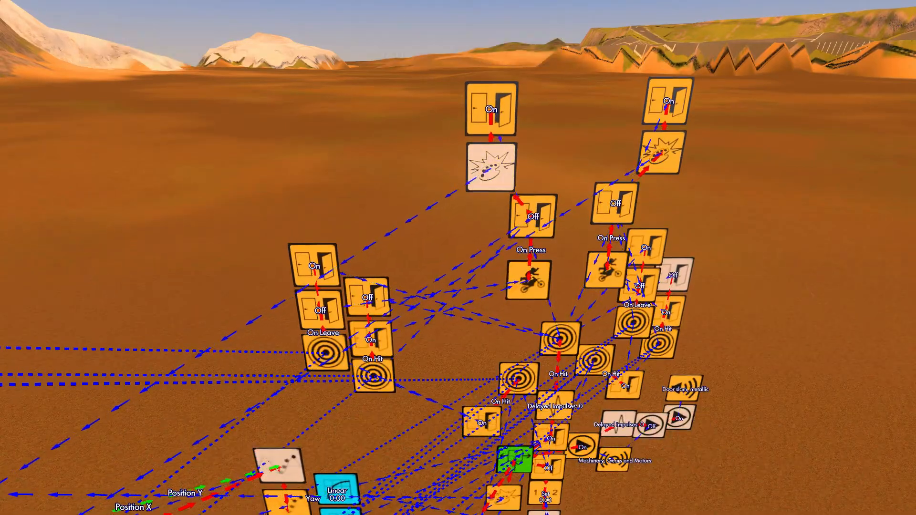
Set the small dark block floating beside the platform as an event target of the left Color event.
key(Return)
key(Down)
key(Down)
key(Down)
key(Return)
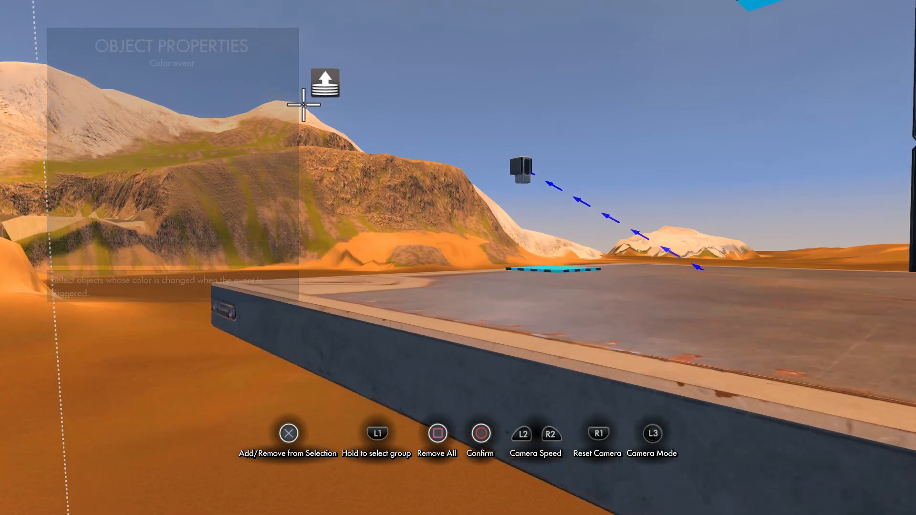
key(Return)
key(Escape)
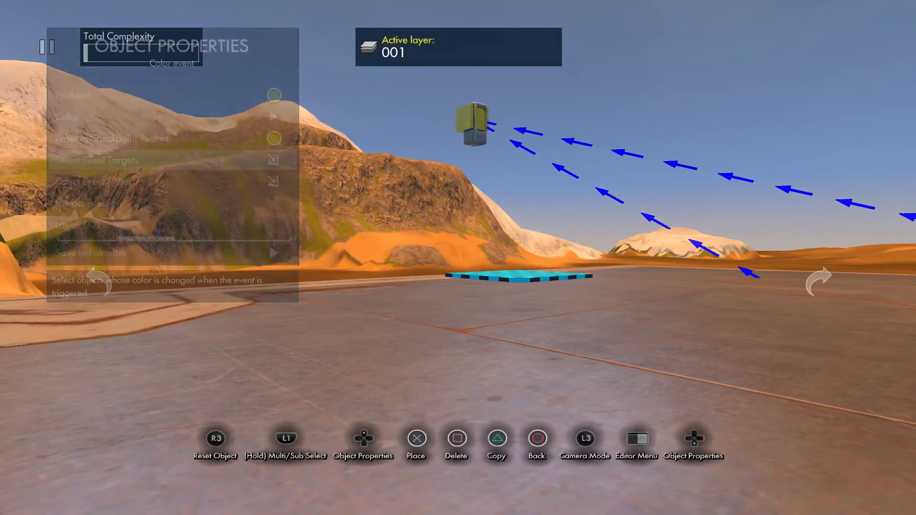
key(Escape)
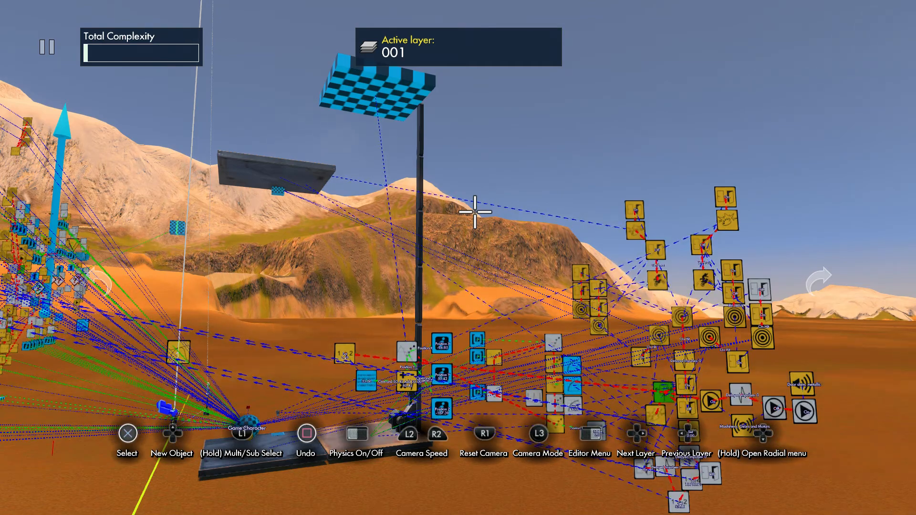
Test the color-changing block and the platform movement in a new track run and resume editing at the arm.
key(Escape)
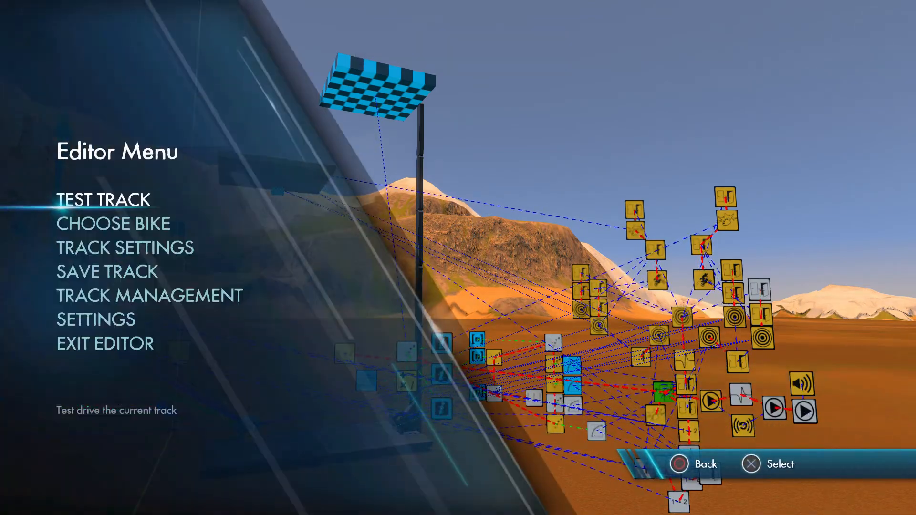
key(Return)
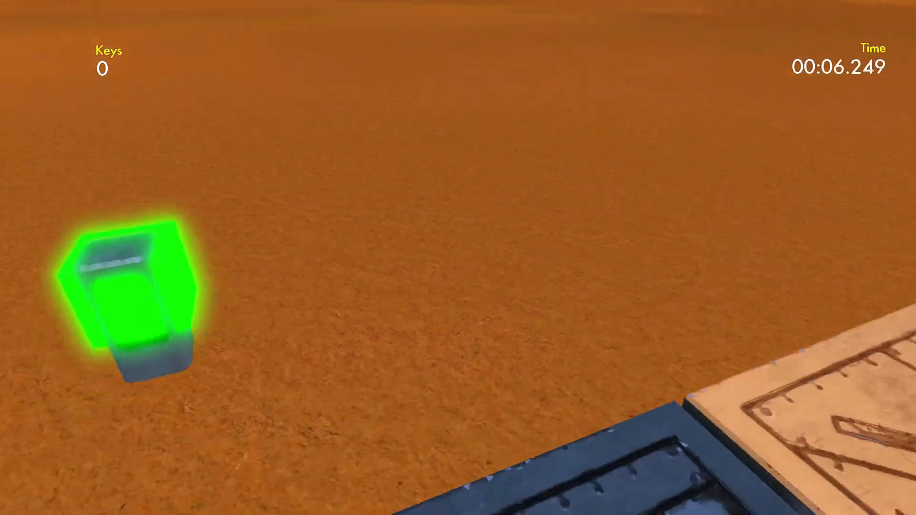
key(w)
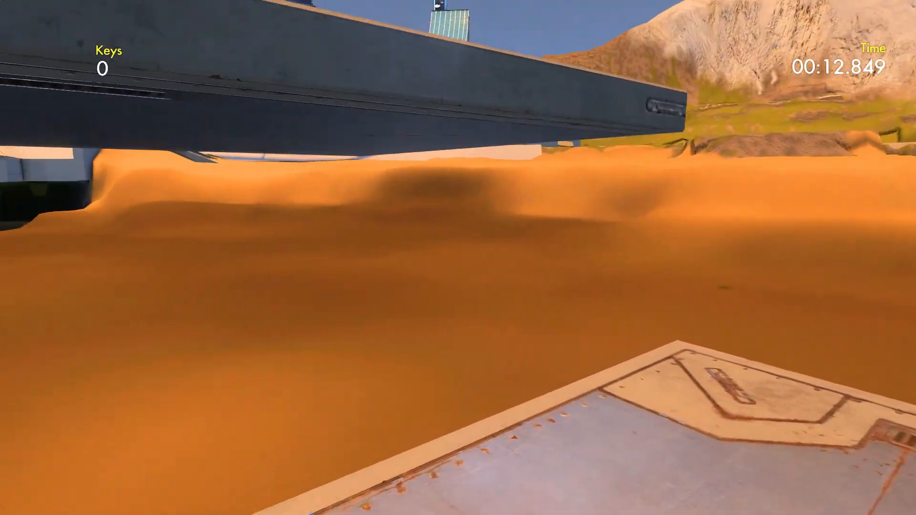
key(w)
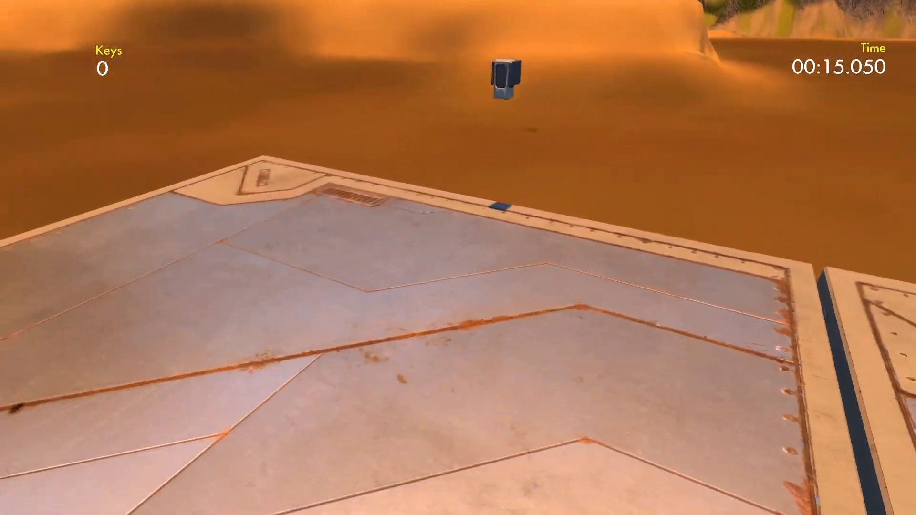
key(w)
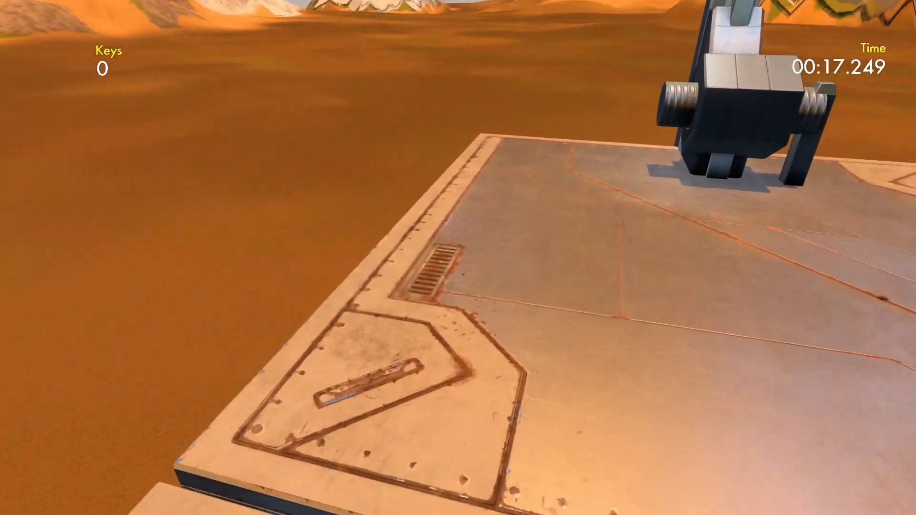
key(w)
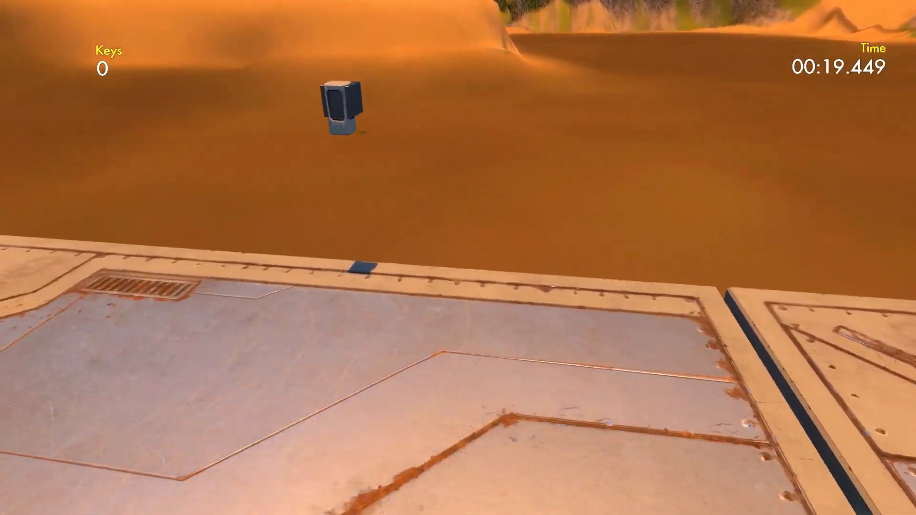
key(w)
key(s)
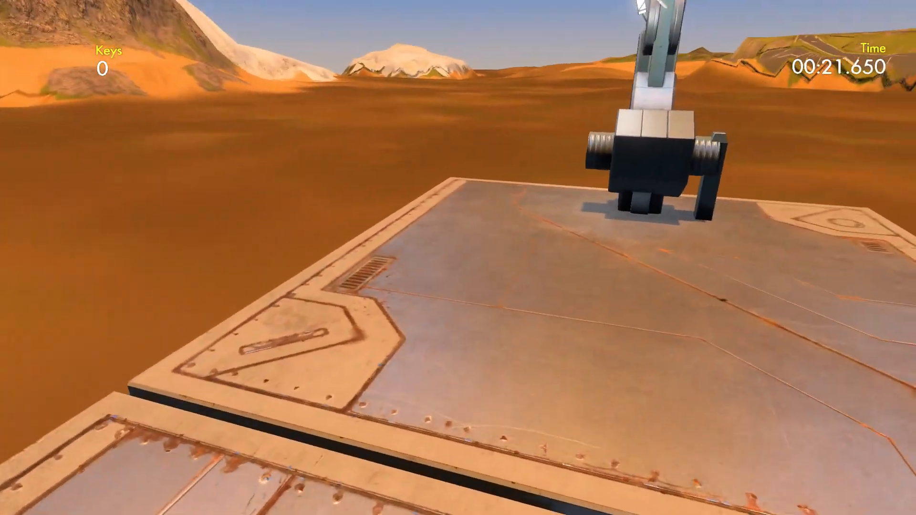
key(w)
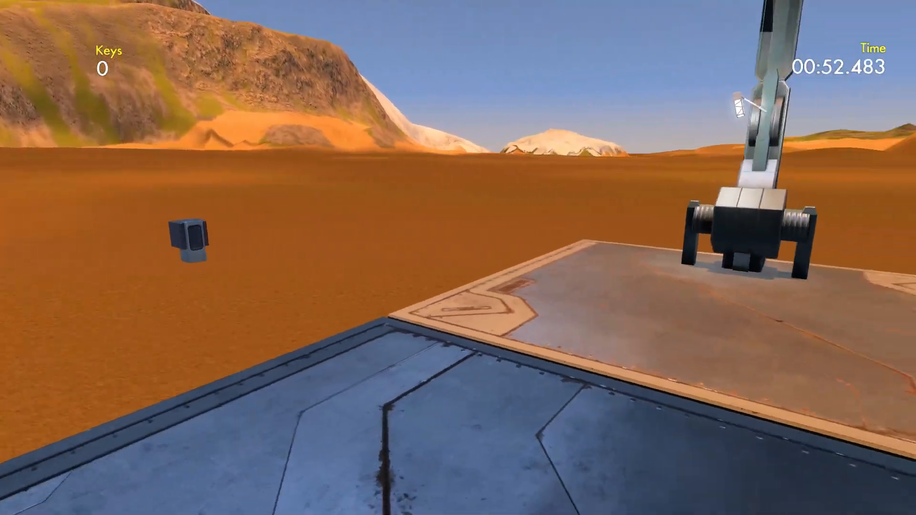
key(Escape)
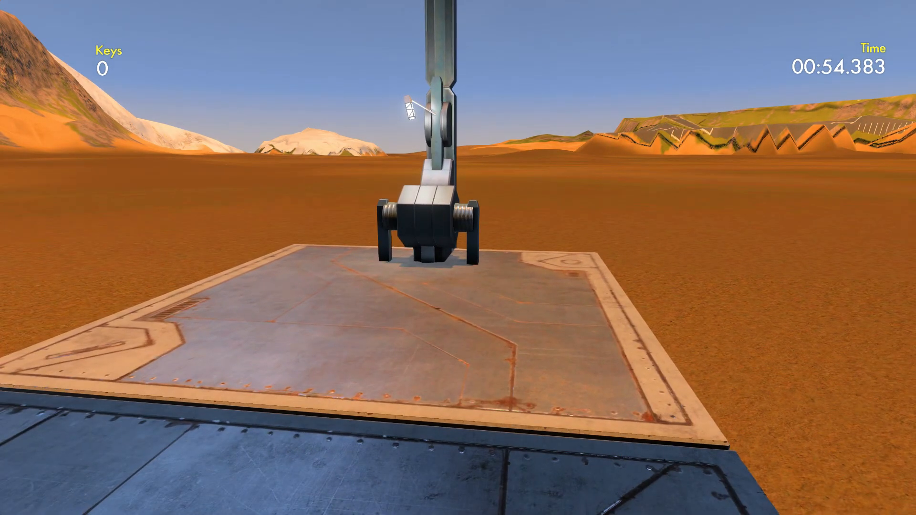
key(Return)
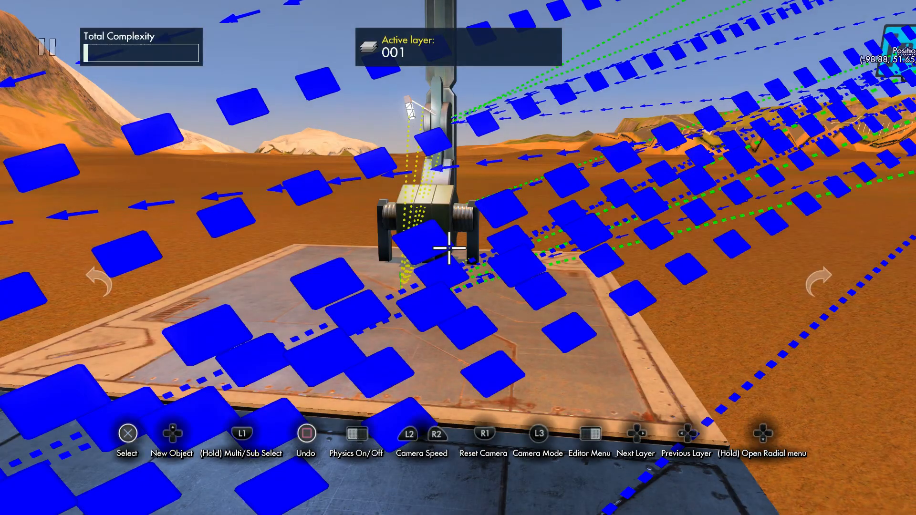